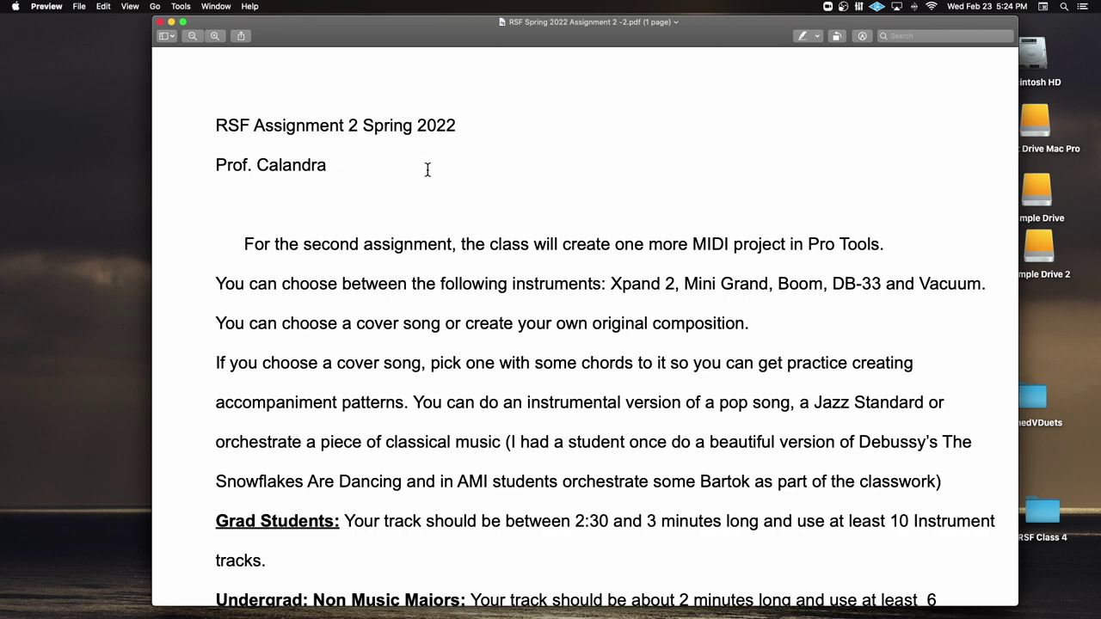
pyautogui.scroll(-5, 427, 169)
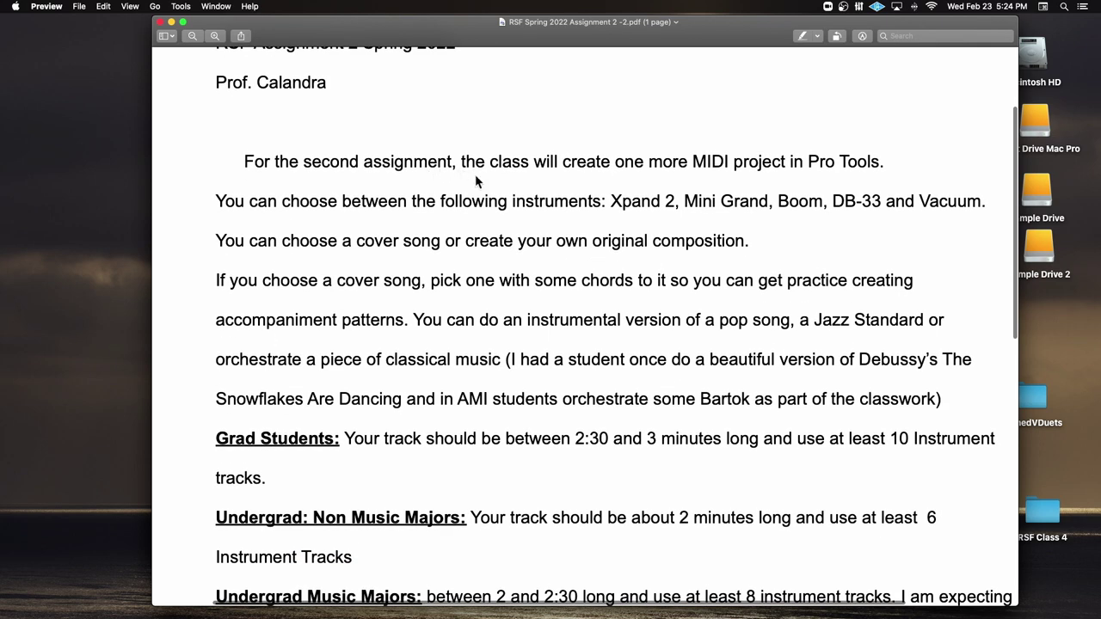
pyautogui.scroll(3, 478, 174)
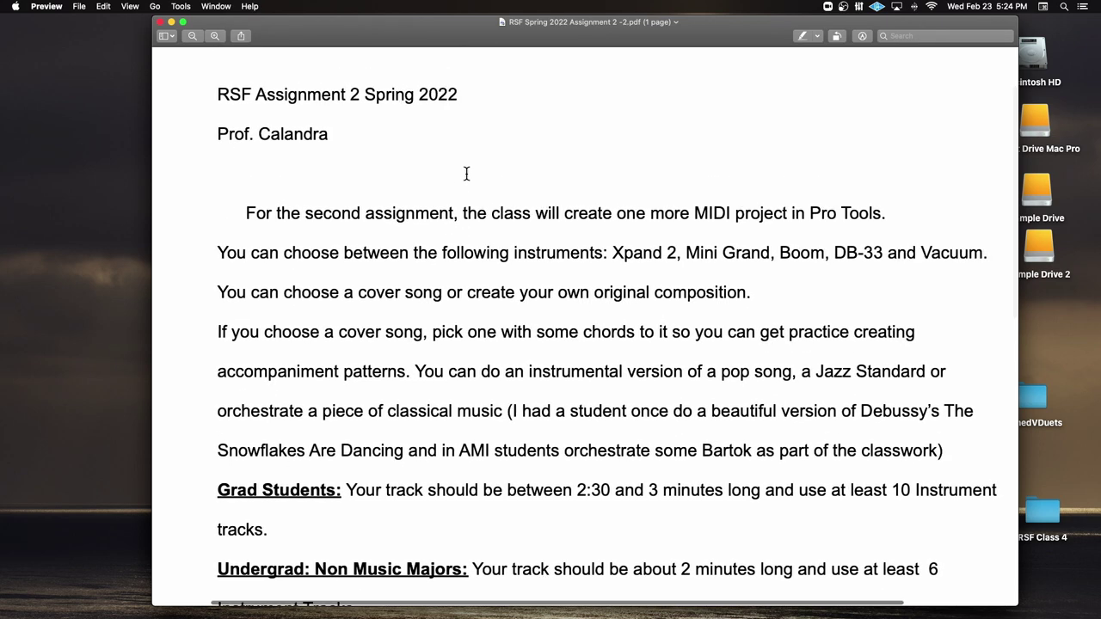
pyautogui.hscroll(-1, 465, 175)
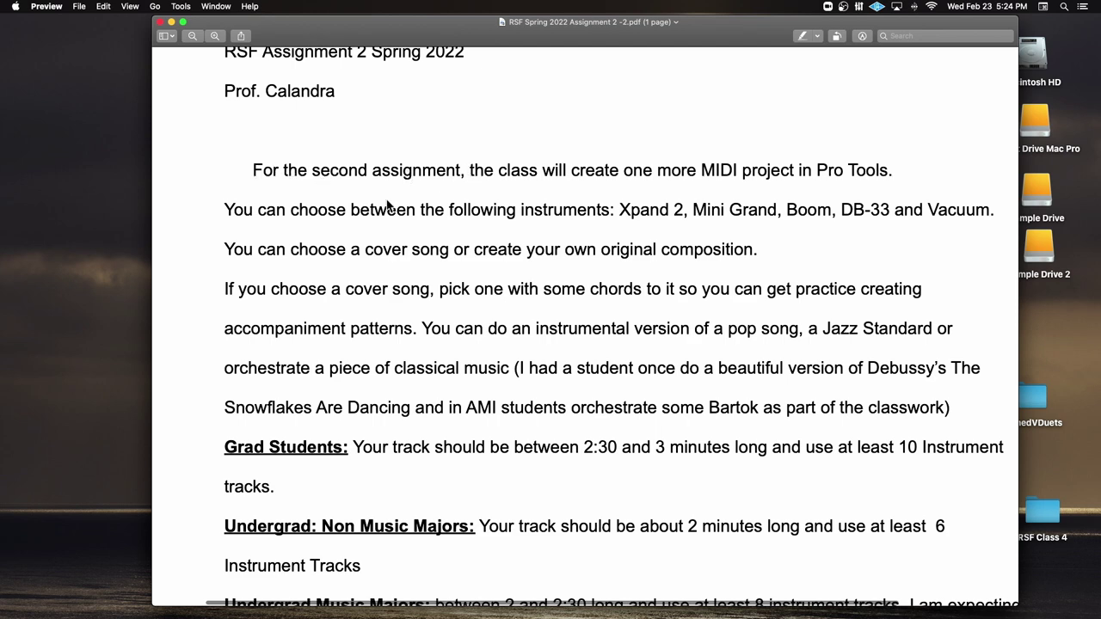
# - Switch to Chrome to check the Class 4 folder in the OneDrive class materials, and return to the assignment PDF
pyautogui.moveTo(68, 615)
pyautogui.click(107, 580)
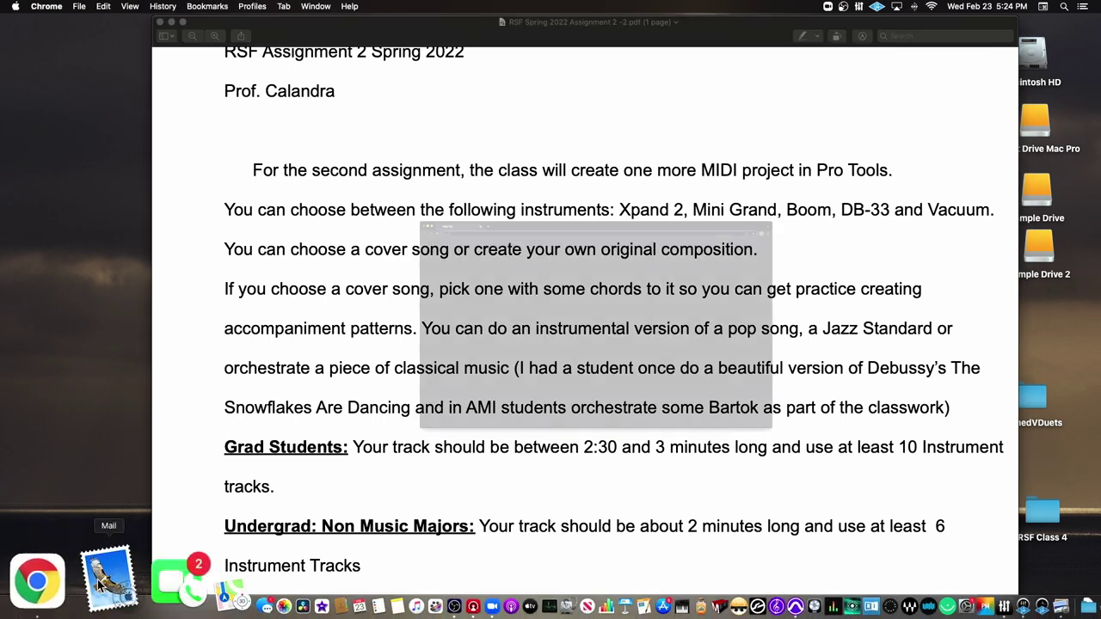
pyautogui.click(406, 84)
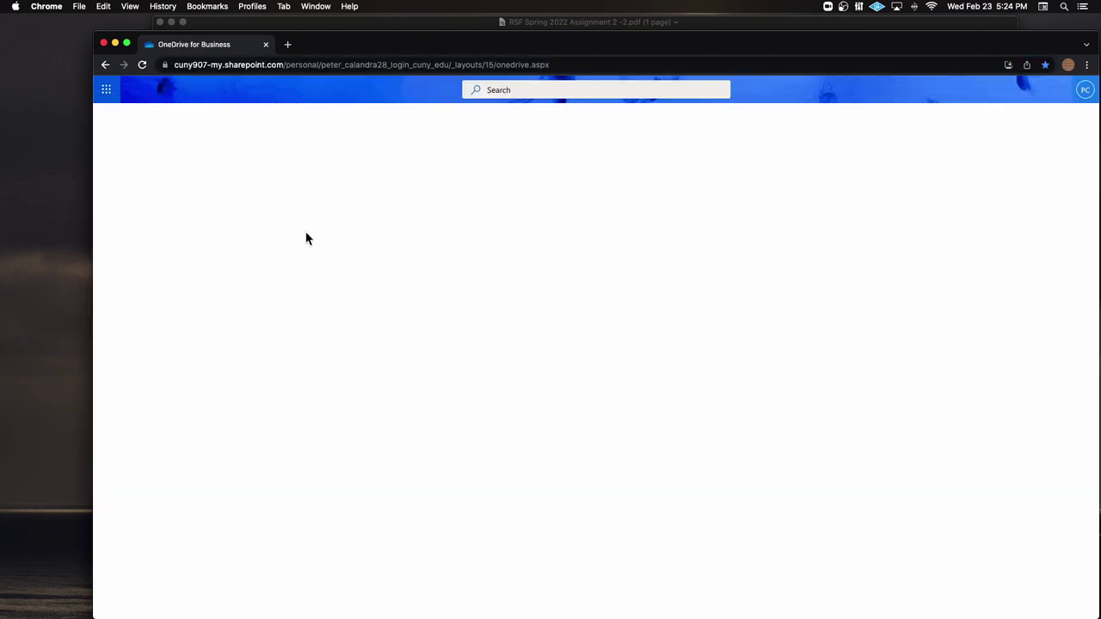
pyautogui.click(322, 301)
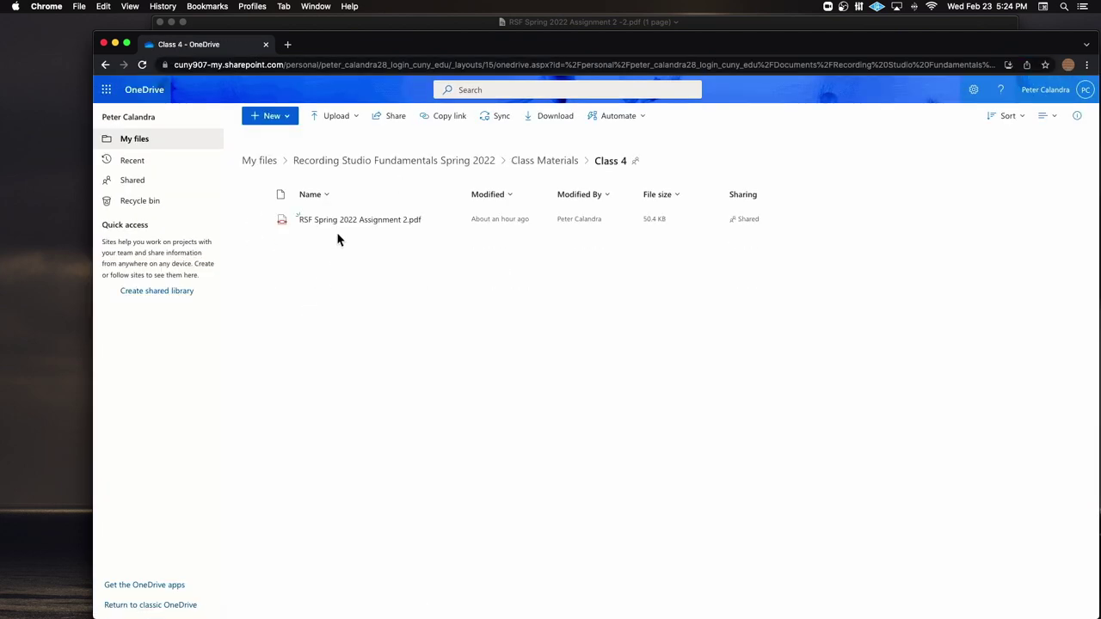
pyautogui.click(306, 20)
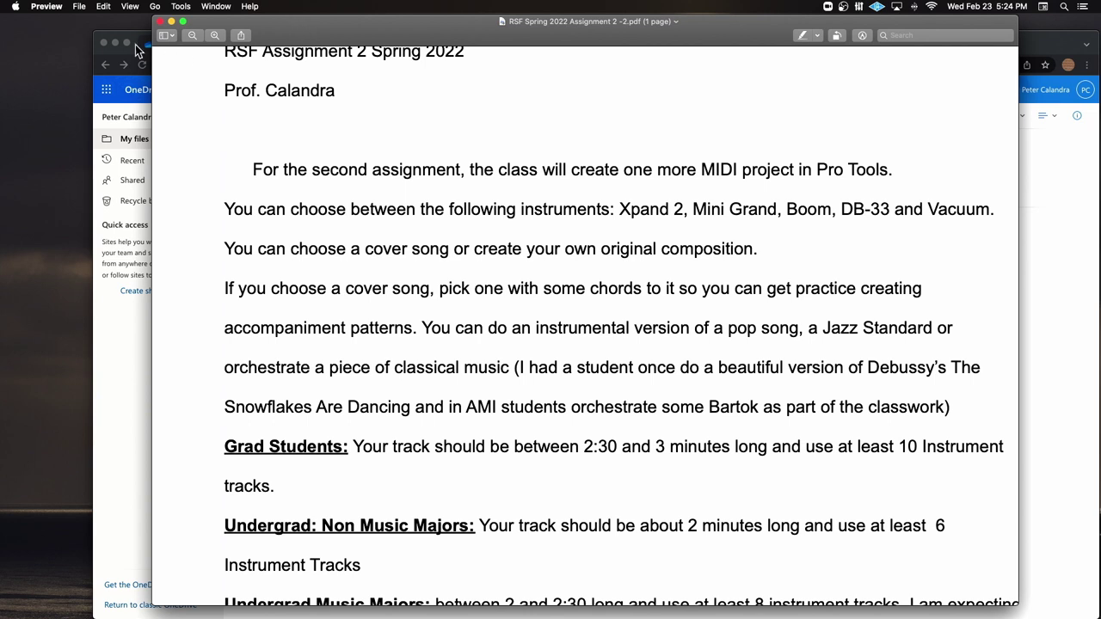
pyautogui.click(114, 43)
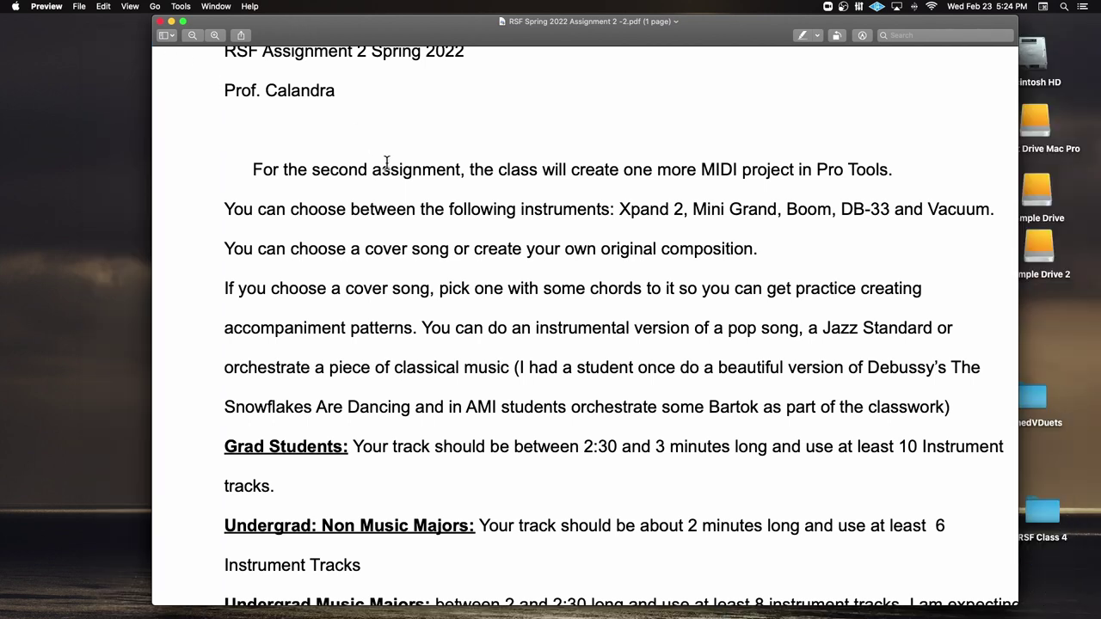
# - Select the PDF's passages on the Pro Tools MIDI project and on choosing a cover song or an original composition
pyautogui.moveTo(469, 170); pyautogui.dragTo(904, 174)
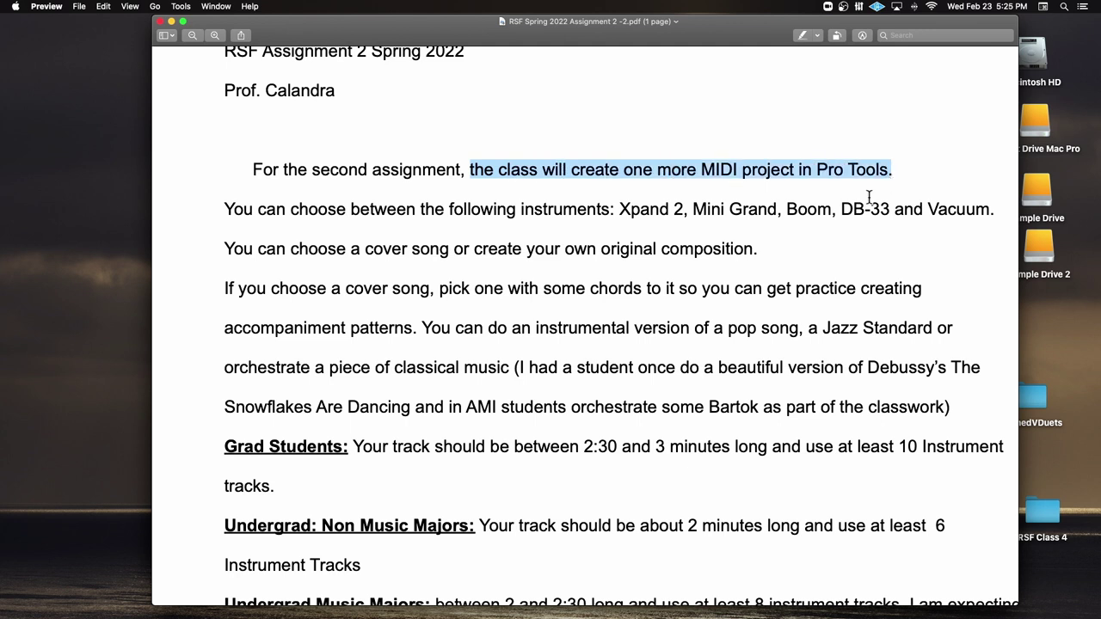
pyautogui.click(220, 211)
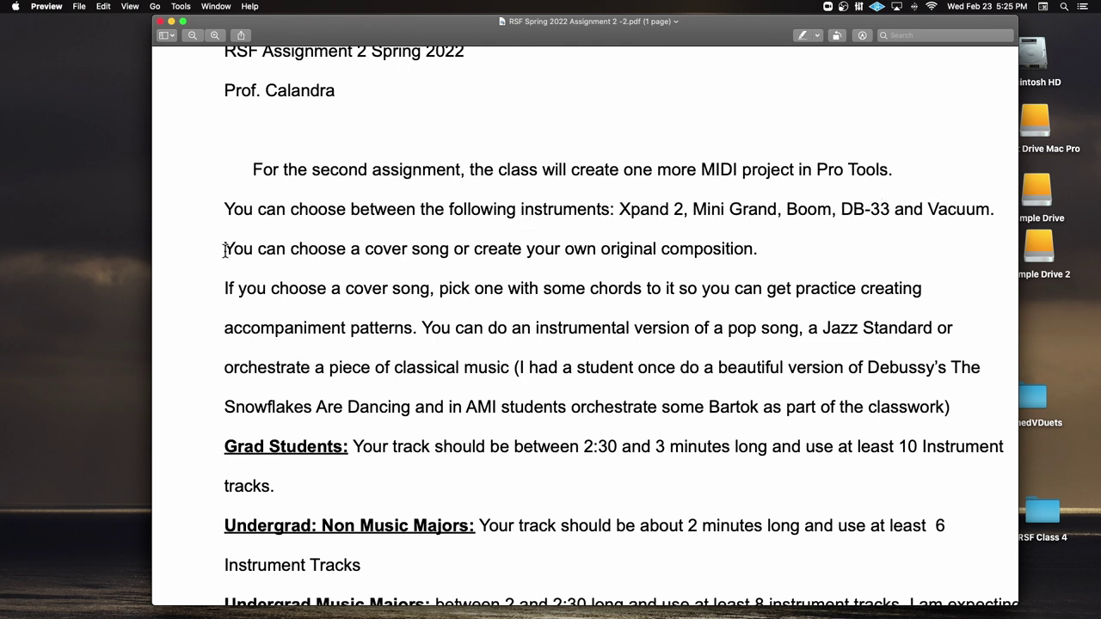
pyautogui.moveTo(224, 250); pyautogui.dragTo(757, 250)
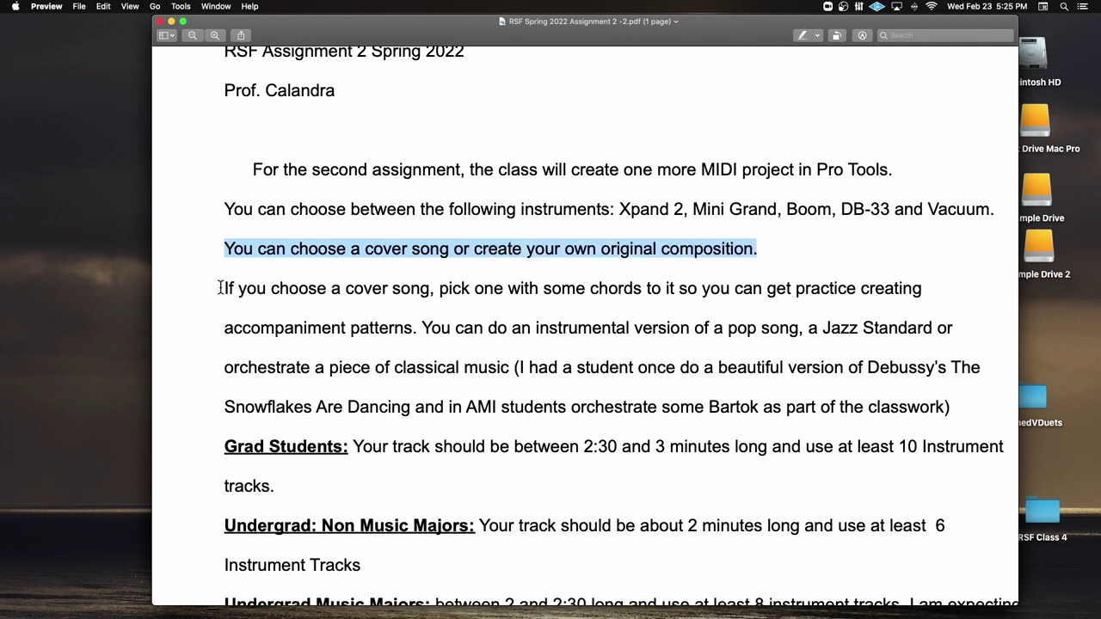
pyautogui.moveTo(221, 288); pyautogui.dragTo(423, 292)
pyautogui.click(430, 291)
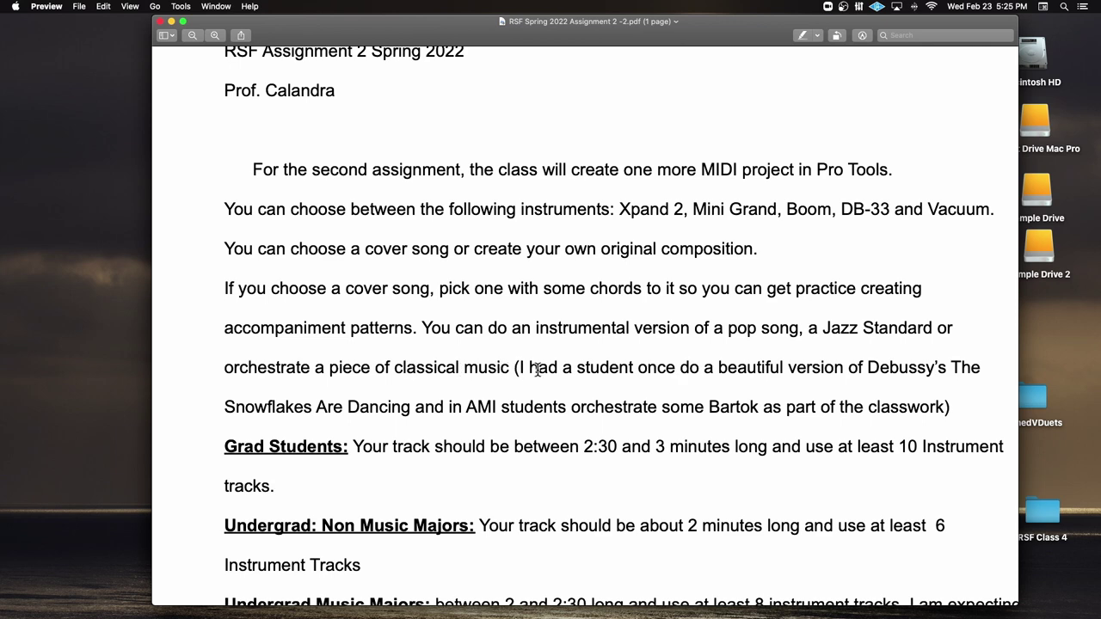
# - Read the track length and instrument-count requirements for grad students, undergrad non-music majors and undergrad music majors
pyautogui.scroll(-3, 533, 368)
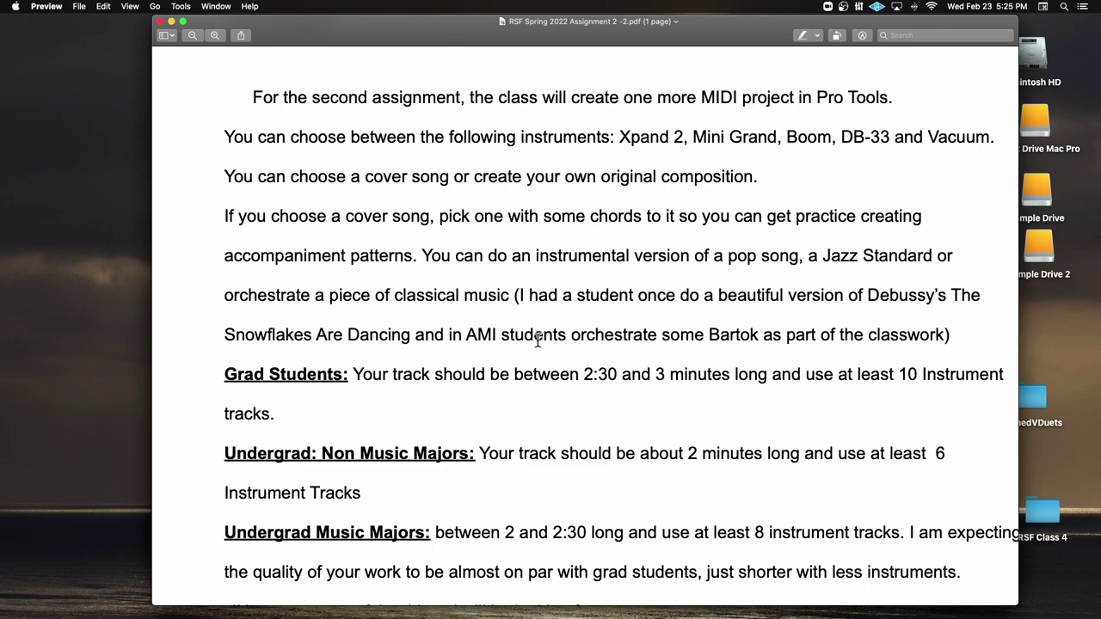
pyautogui.scroll(-1, 716, 315)
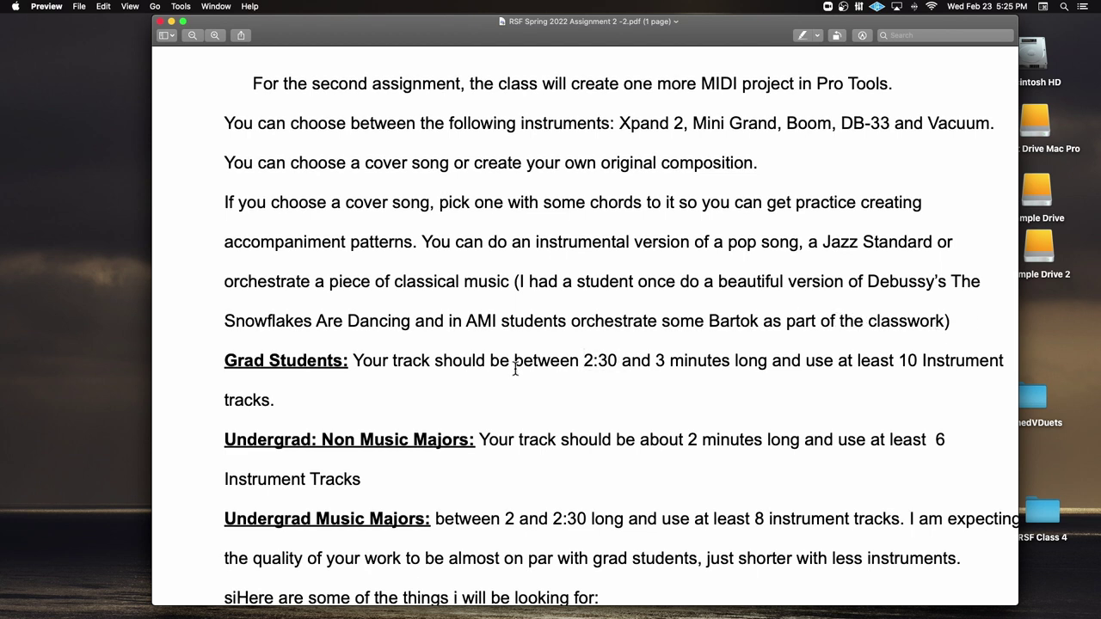
pyautogui.scroll(-4, 381, 356)
pyautogui.scroll(-3, 380, 356)
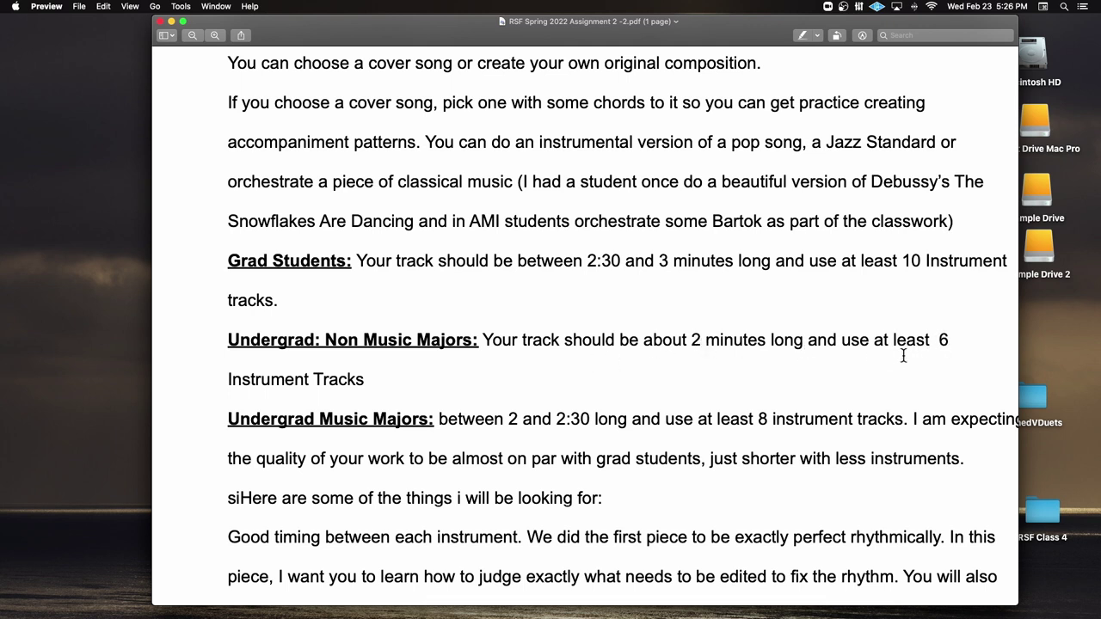
pyautogui.scroll(-2, 903, 355)
pyautogui.scroll(-2, 903, 355)
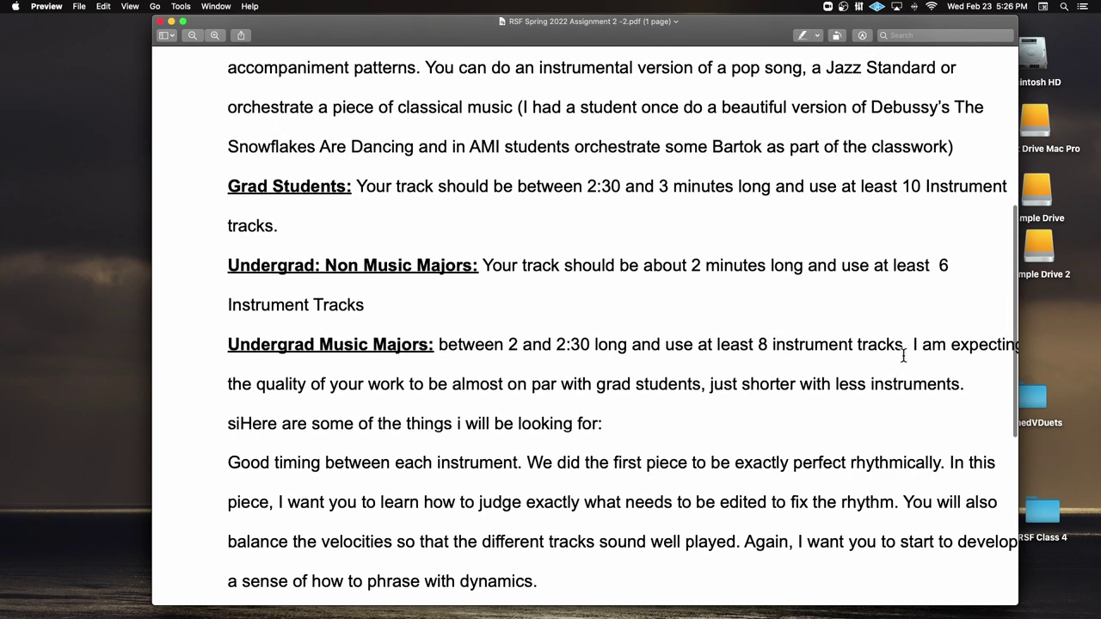
pyautogui.scroll(-1, 903, 356)
pyautogui.hscroll(2, 902, 355)
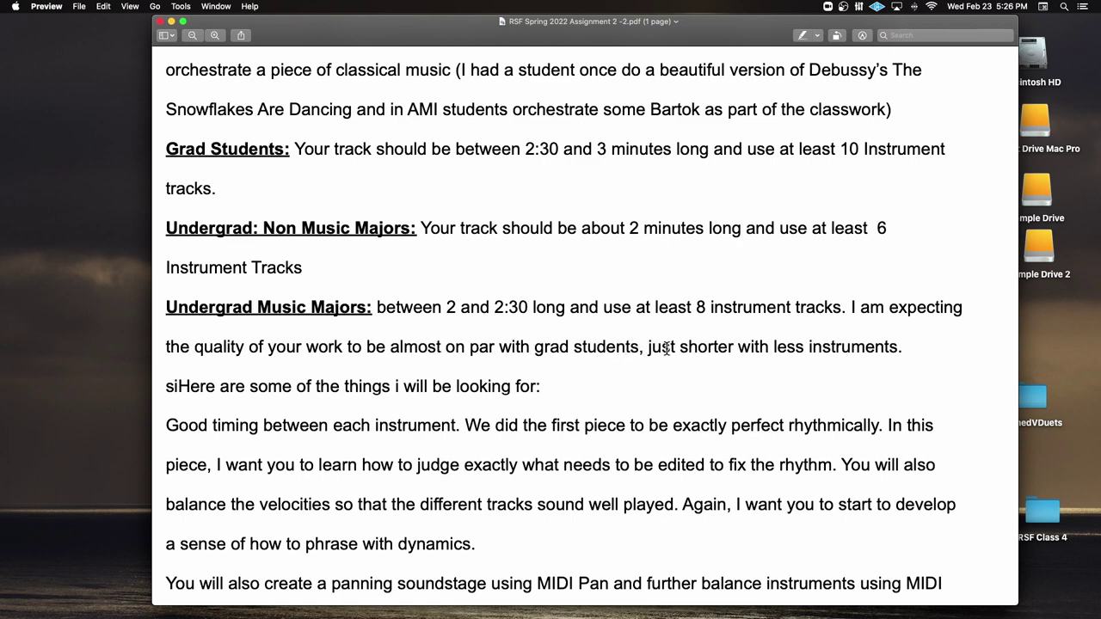
pyautogui.scroll(-2, 666, 348)
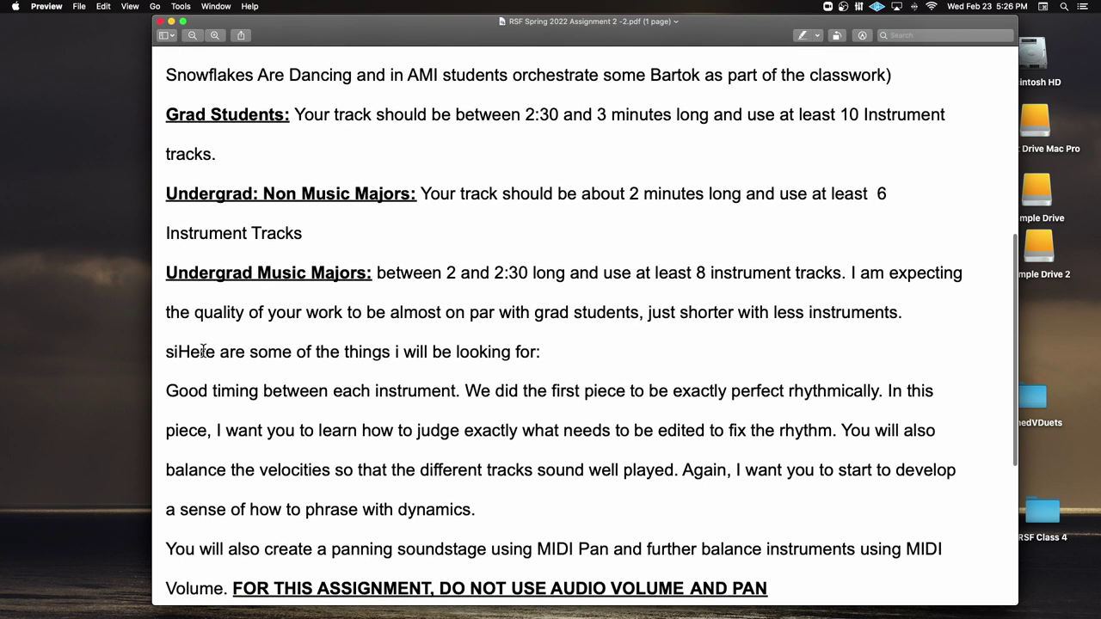
# - Examine the list of things the professor will be looking for, covering timing between instruments, rhythm editing and velocity balance
pyautogui.moveTo(177, 353)
pyautogui.mouseDown()
pyautogui.moveTo(158, 353)
pyautogui.moveTo(177, 354)
pyautogui.mouseUp()
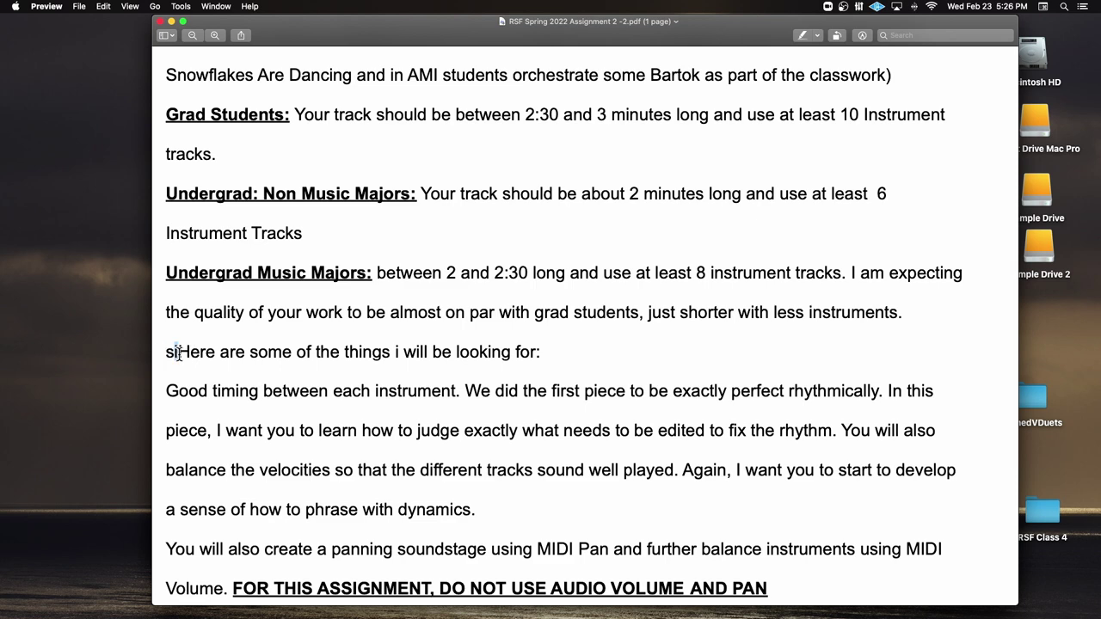
pyautogui.scroll(-3, 547, 353)
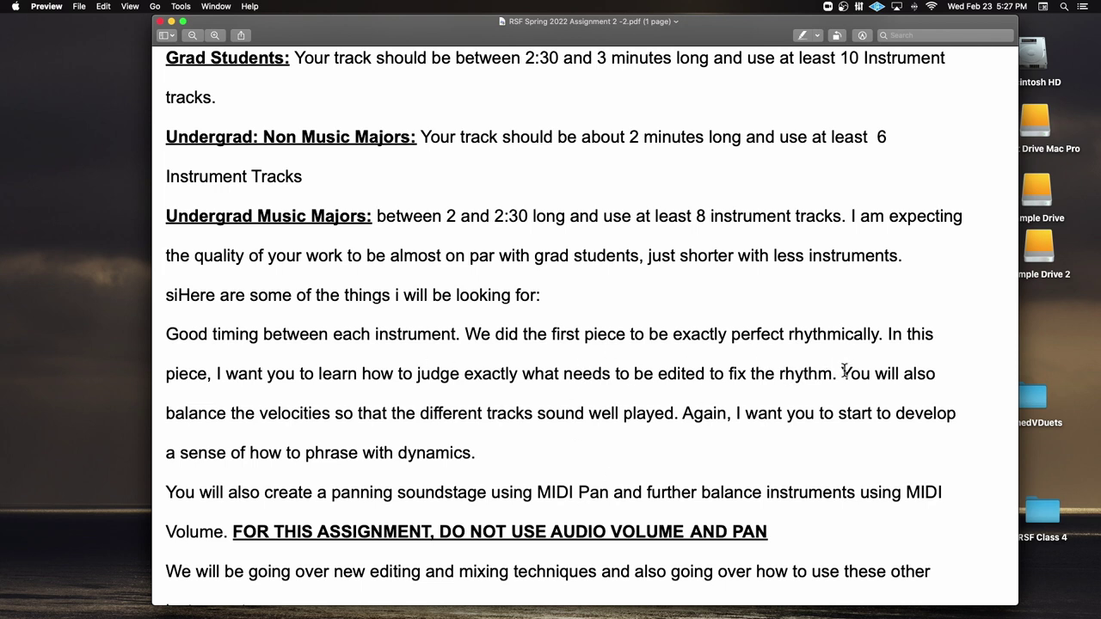
pyautogui.moveTo(842, 371); pyautogui.dragTo(852, 372)
pyautogui.scroll(-1, 388, 424)
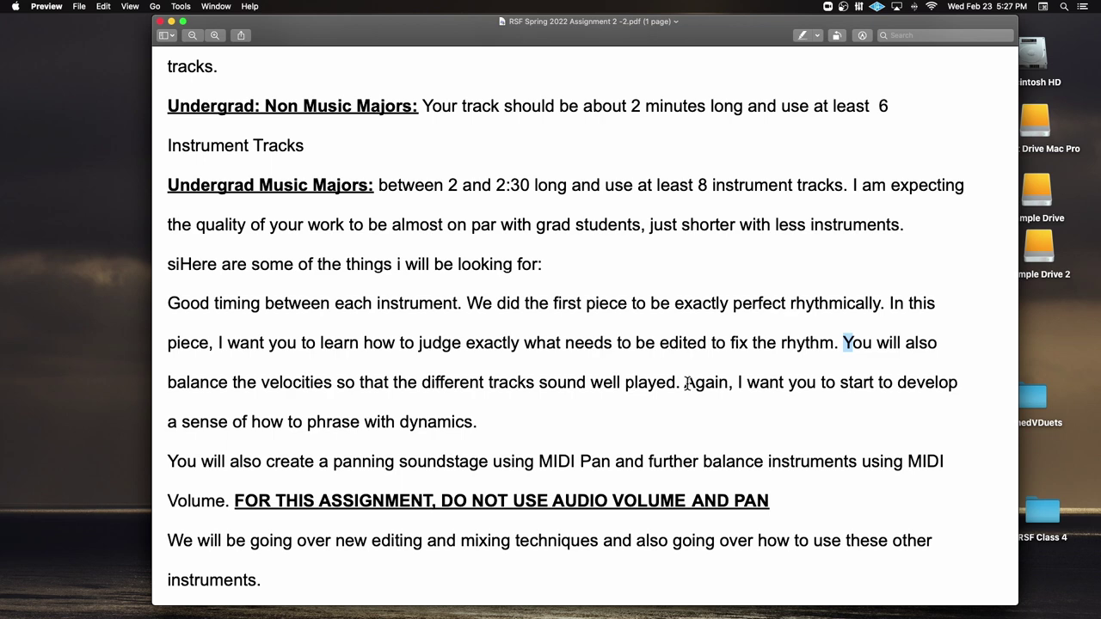
pyautogui.click(865, 337)
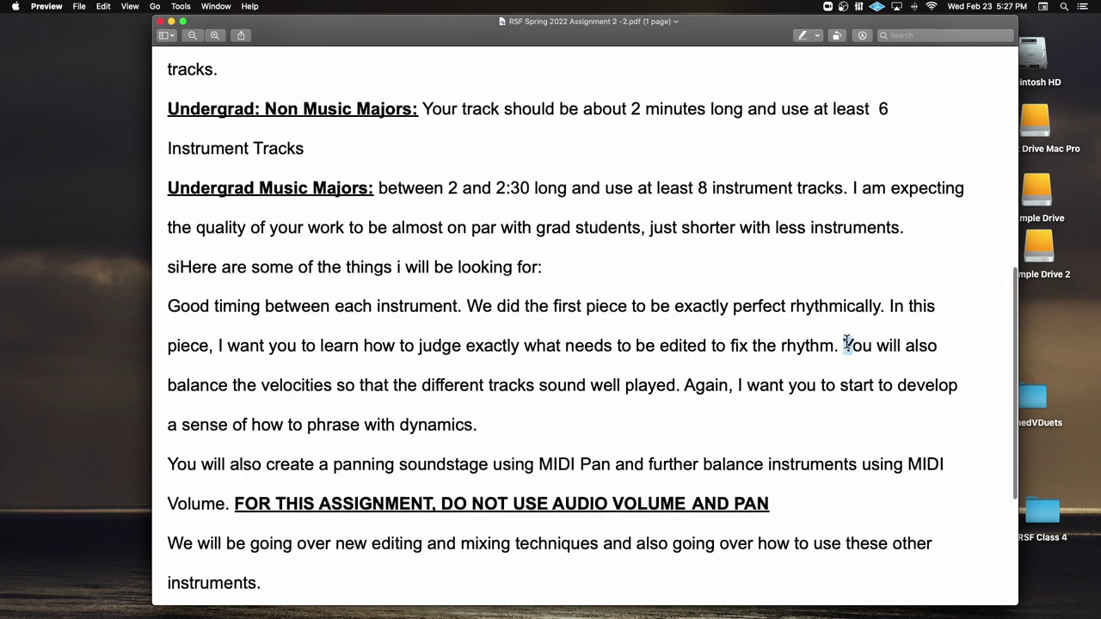
pyautogui.scroll(-2, 586, 399)
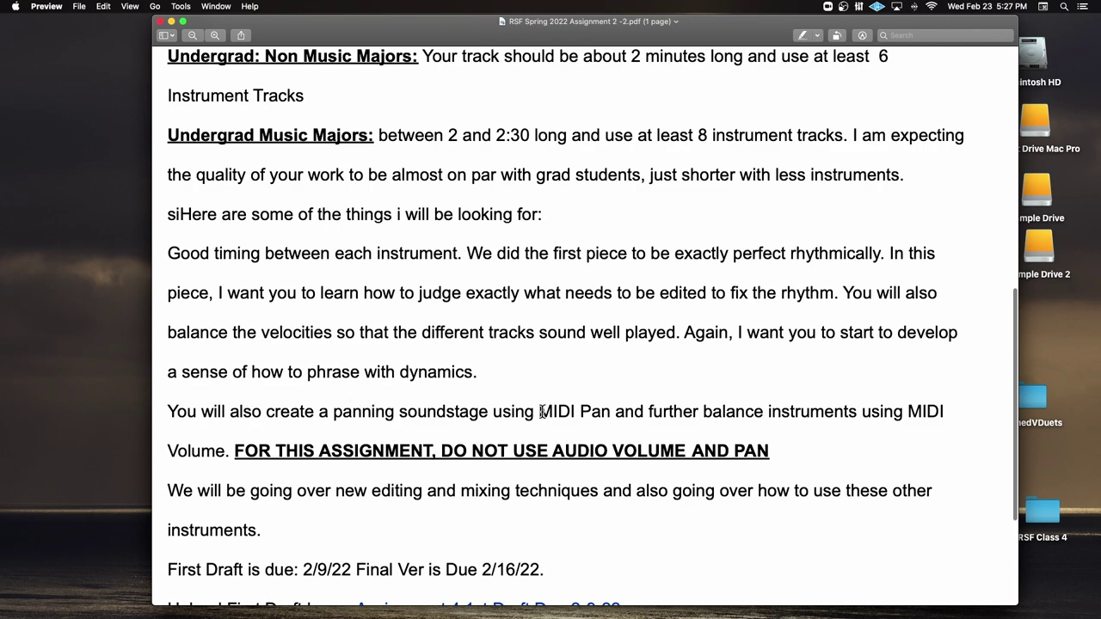
# - Select the words "MIDI Pan" in the panning soundstage requirement and examine the audio volume and pan restriction below it
pyautogui.moveTo(542, 412); pyautogui.dragTo(596, 418)
pyautogui.hotkey('ctrl', 'Up')
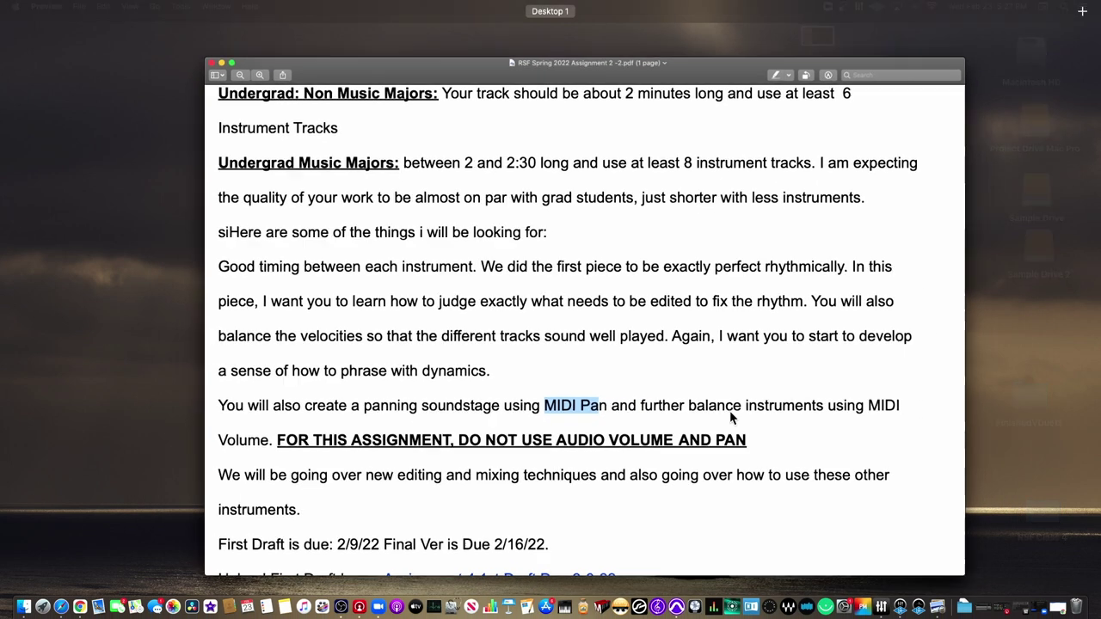
pyautogui.click(783, 414)
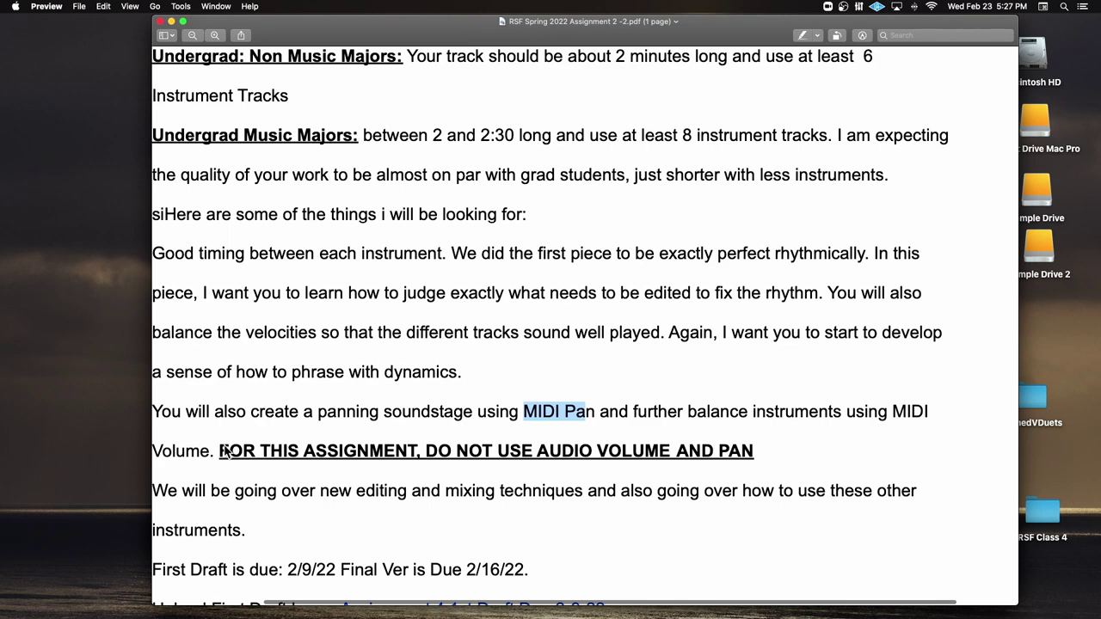
pyautogui.hscroll(-2, 225, 453)
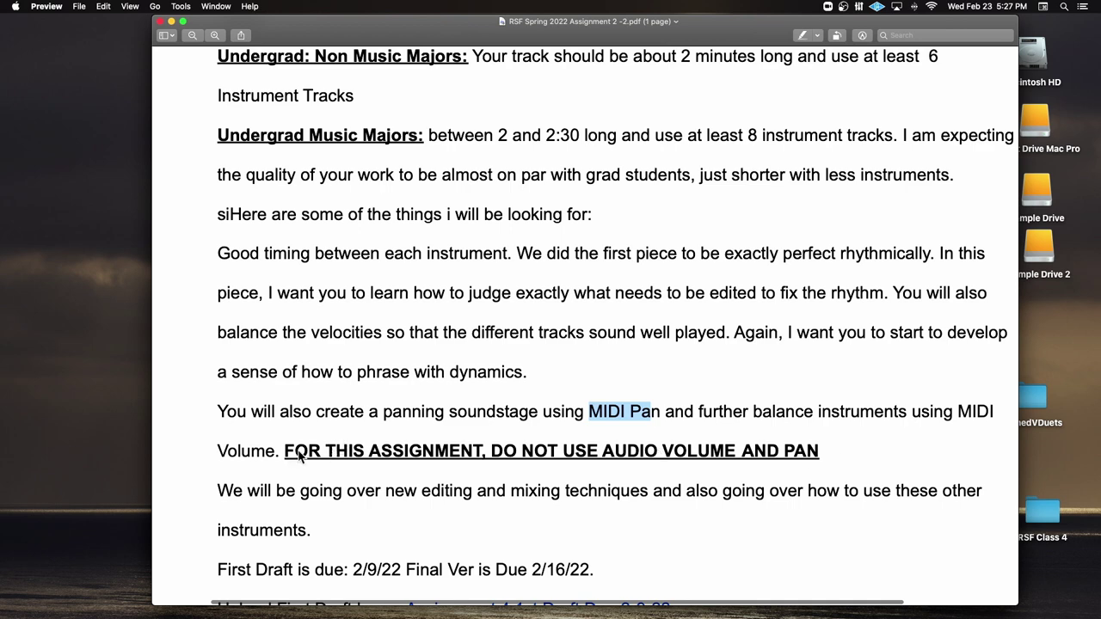
# - Examine the due dates at the end of the PDF, selecting the day numbers of the first draft and final version
pyautogui.scroll(-2, 576, 448)
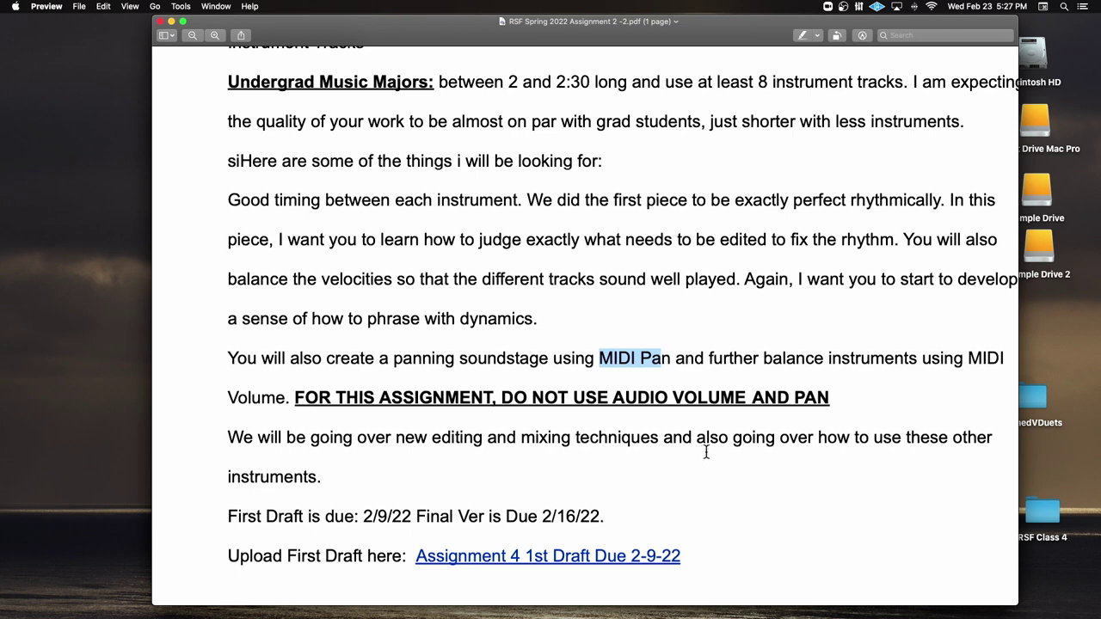
pyautogui.scroll(-2, 704, 455)
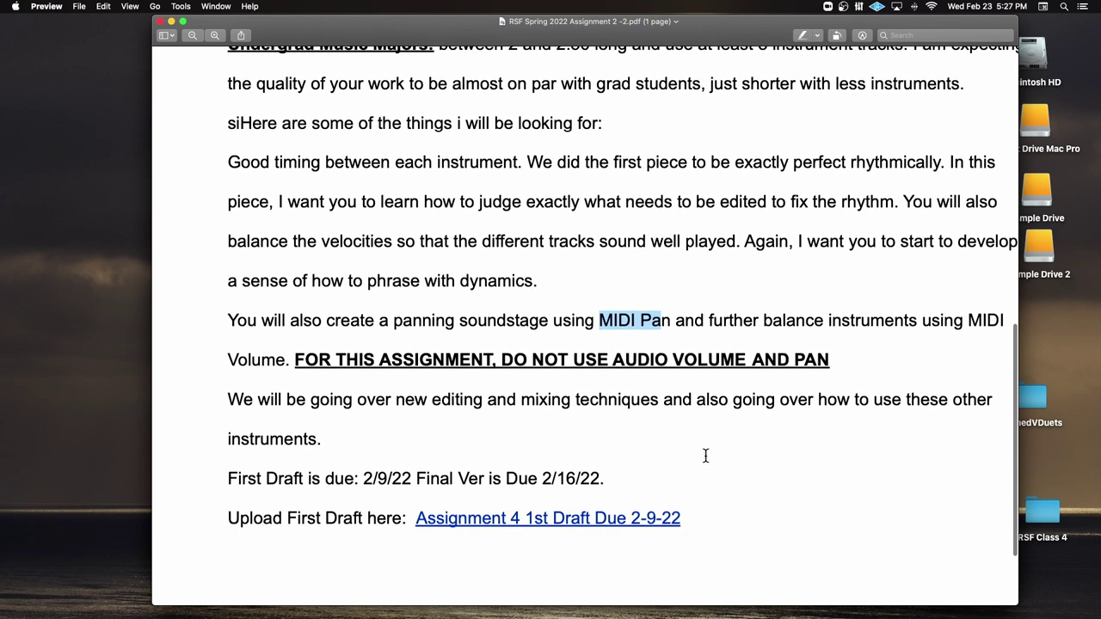
pyautogui.scroll(-3, 709, 453)
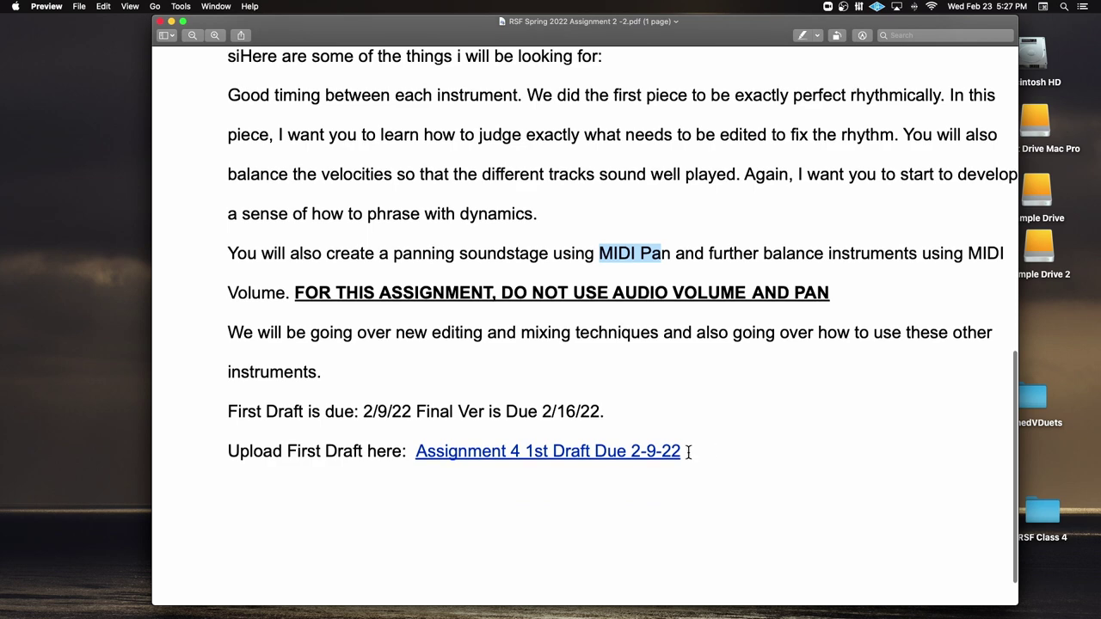
pyautogui.hscroll(1, 358, 432)
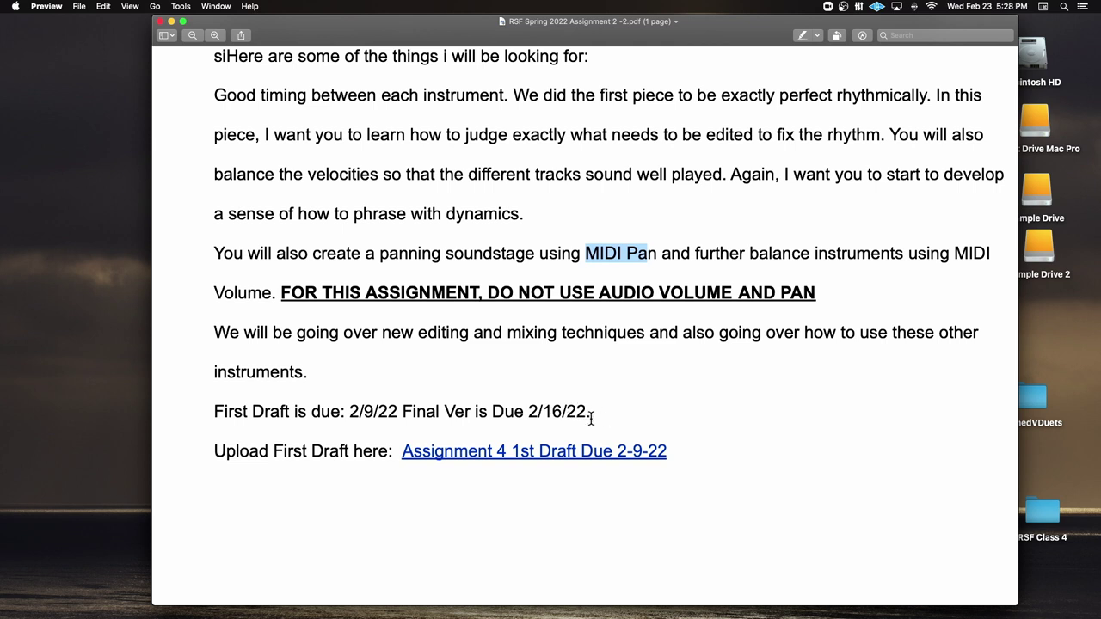
pyautogui.moveTo(373, 411); pyautogui.dragTo(362, 411)
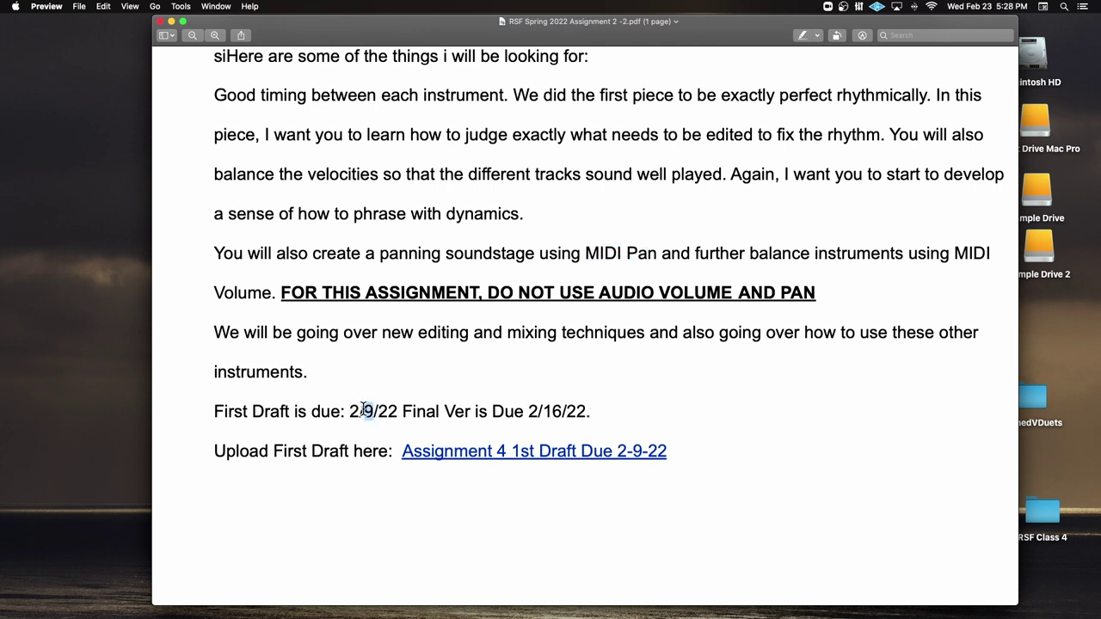
pyautogui.moveTo(542, 411); pyautogui.dragTo(568, 412)
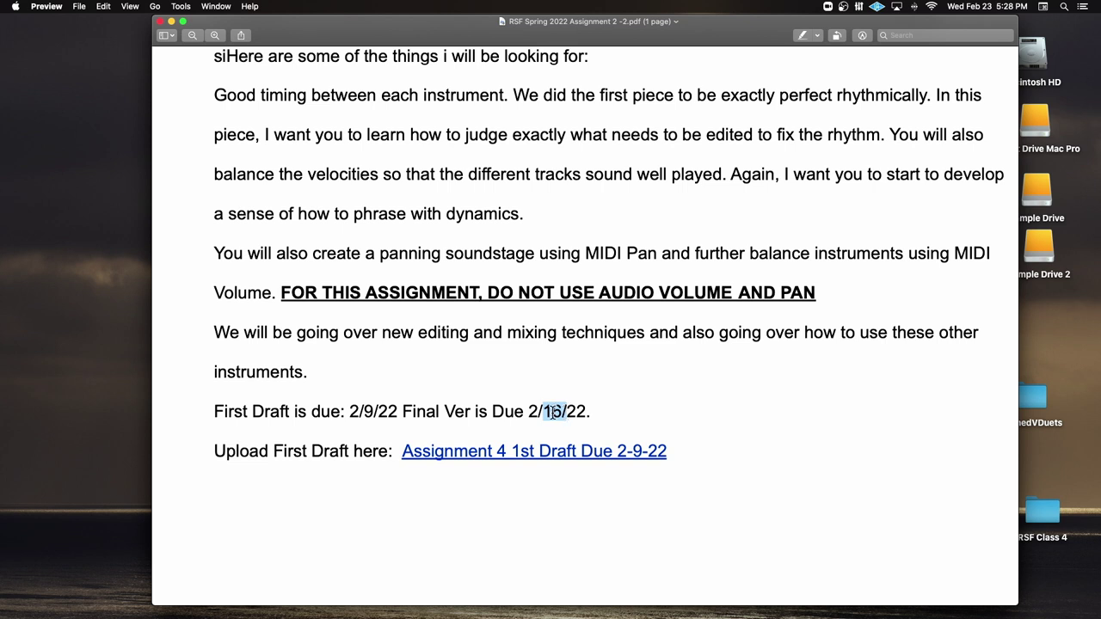
pyautogui.click(557, 410)
pyautogui.moveTo(561, 410); pyautogui.dragTo(547, 411)
# - Follow the PDF's Assignment 4 first-draft upload link, and open the Assignments folder of Recording Studio Fundamentals Spring 2022 in Chrome
pyautogui.click(511, 453)
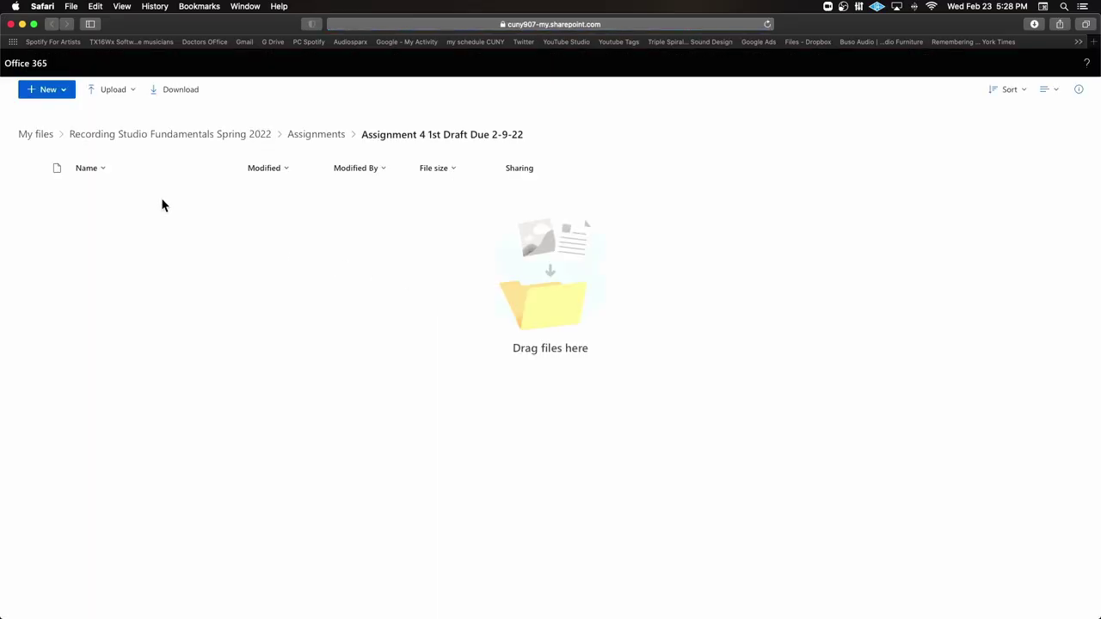
pyautogui.click(308, 138)
pyautogui.click(222, 138)
pyautogui.press('super+Tab')
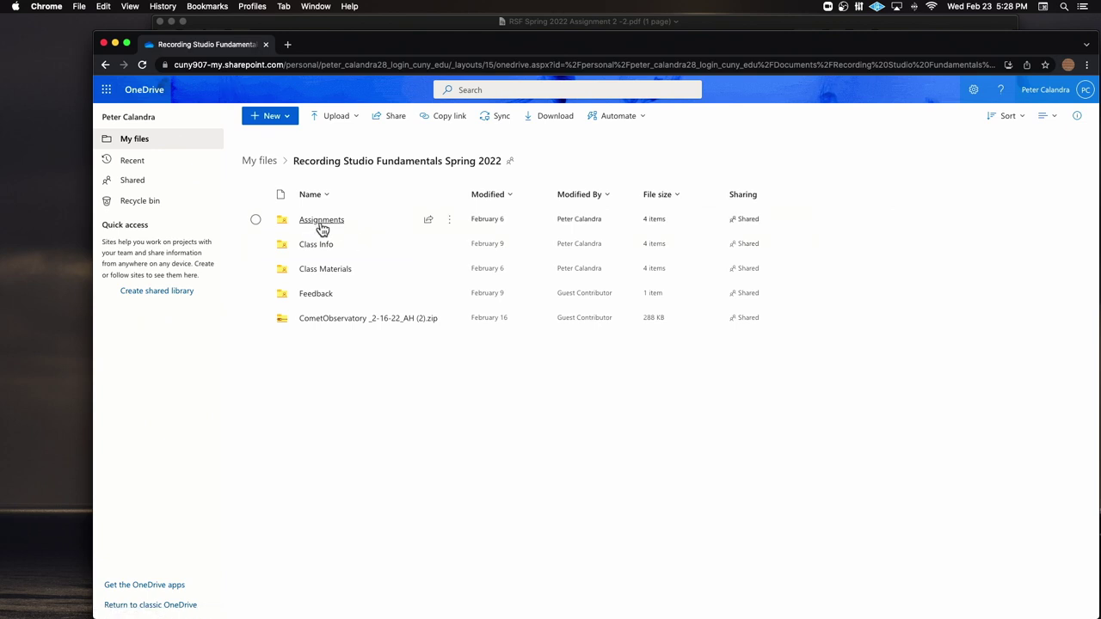
pyautogui.click(326, 222)
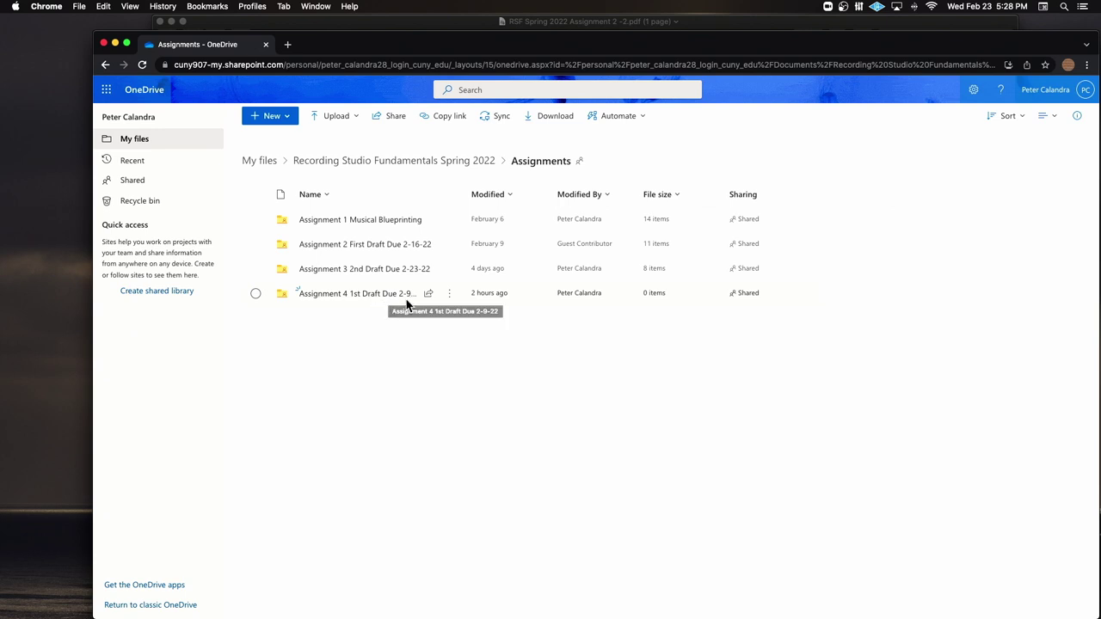
# - Check the contents of the "Assignment 4 1st Draft Due 2-9-22" folder, and close the browser window
pyautogui.moveTo(386, 298); pyautogui.dragTo(476, 331)
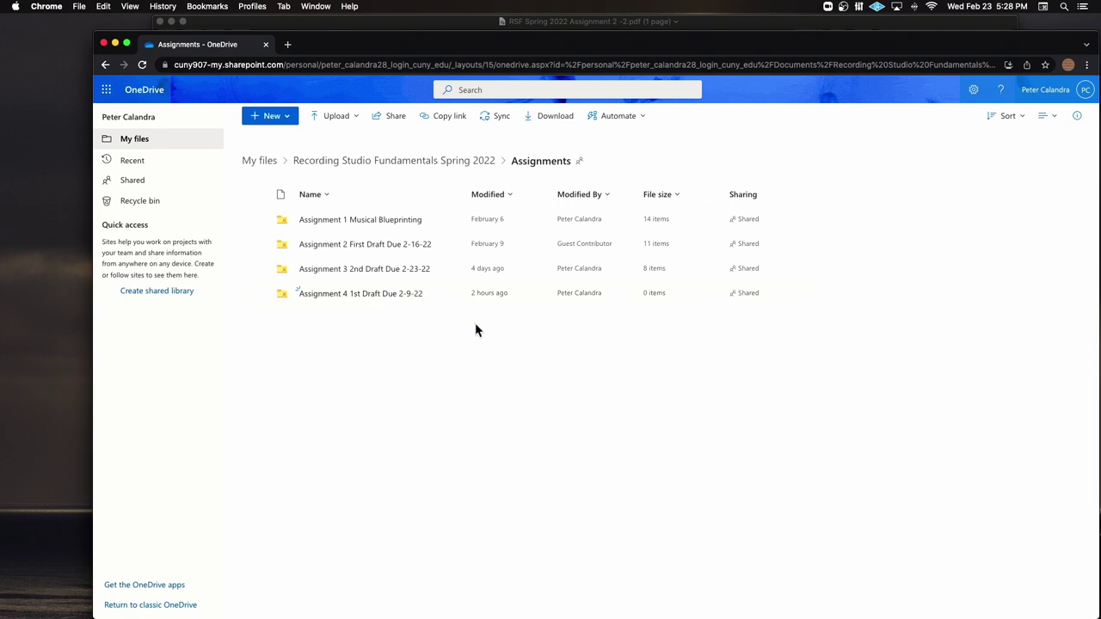
pyautogui.click(389, 297)
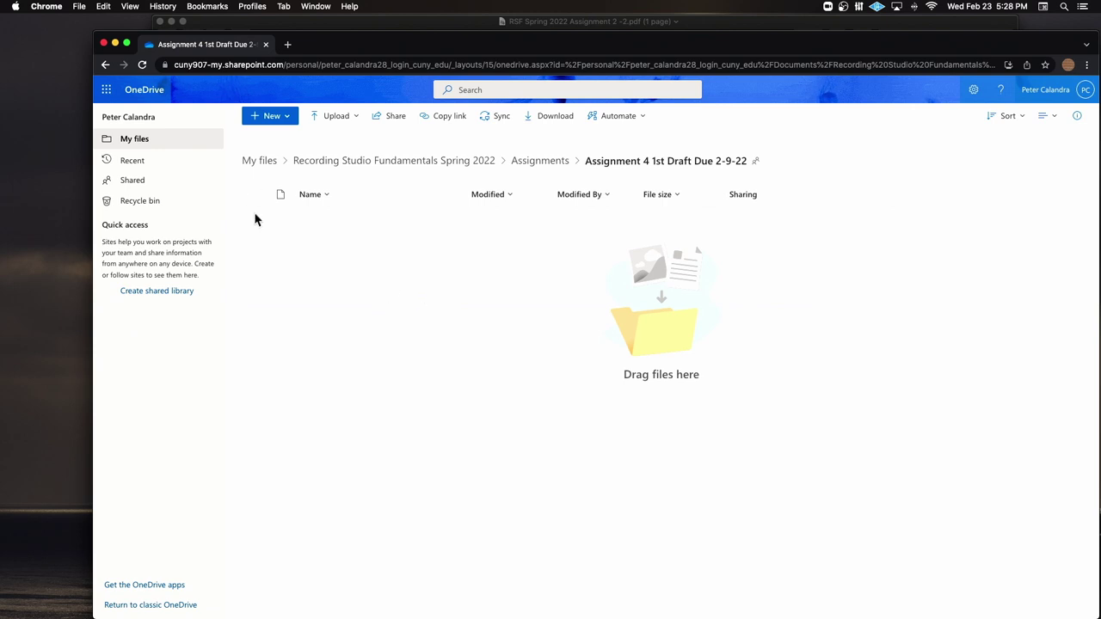
pyautogui.click(104, 43)
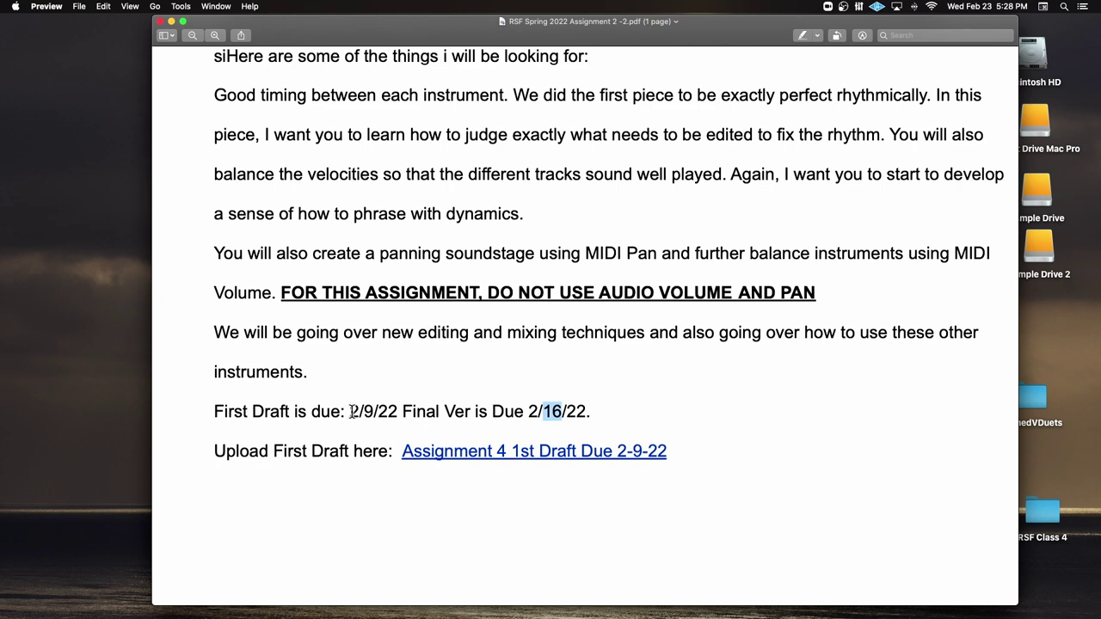
# - Select the first-draft and final-version due dates in the PDF to review them, and close the document
pyautogui.moveTo(349, 413); pyautogui.dragTo(608, 415)
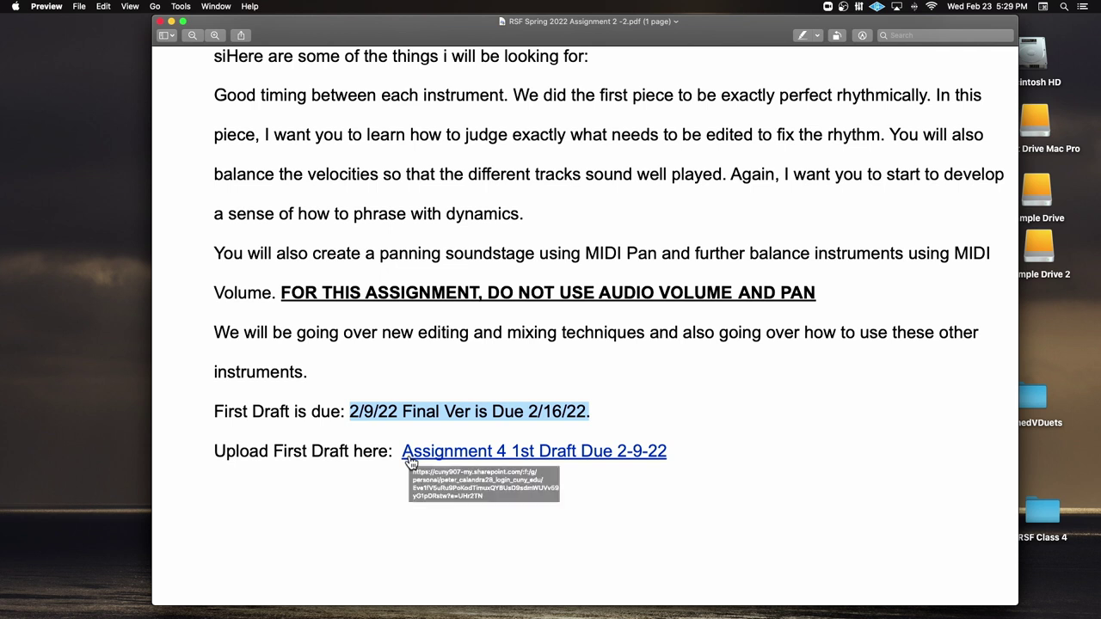
pyautogui.click(456, 414)
pyautogui.moveTo(349, 412); pyautogui.dragTo(696, 407)
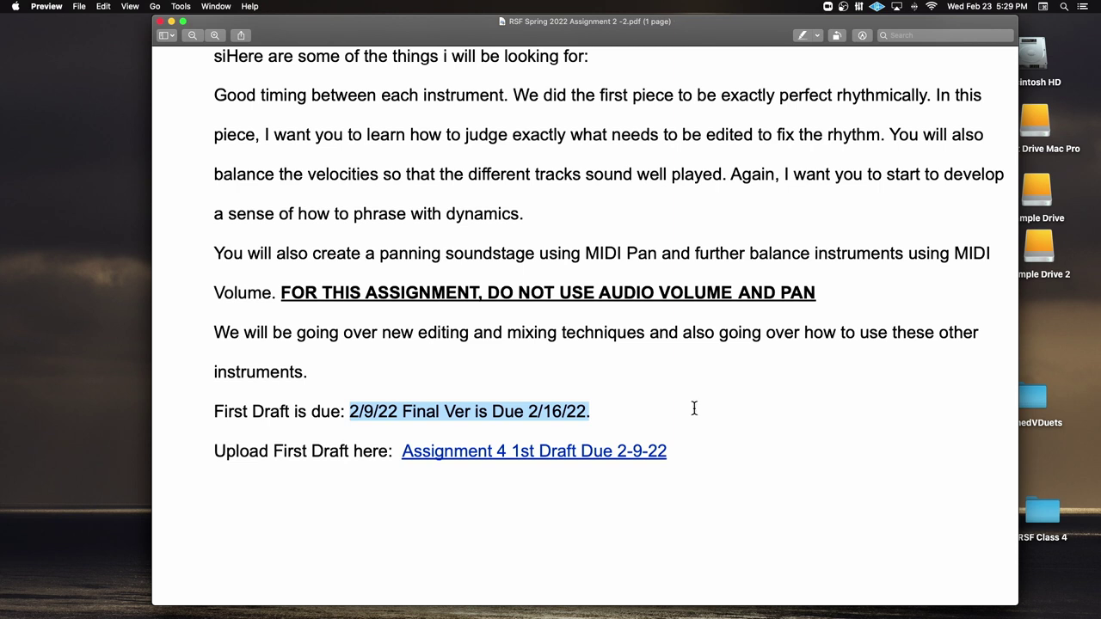
pyautogui.moveTo(590, 411); pyautogui.dragTo(350, 408)
pyautogui.click(161, 22)
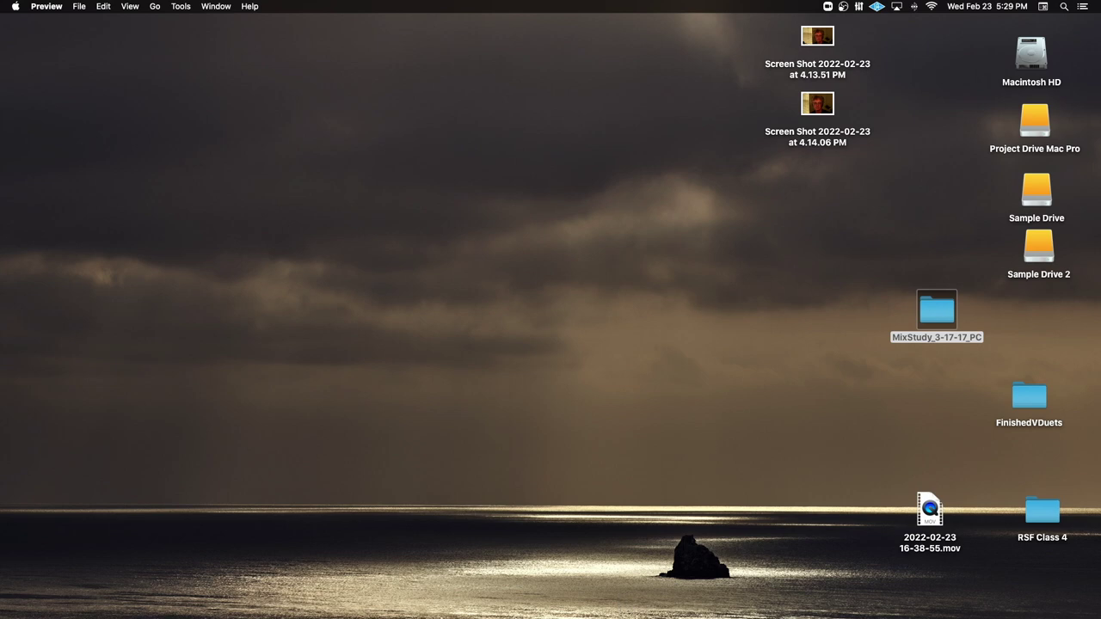
# - Open the Macintosh HD drive in Finder and go to the Downloads folder
pyautogui.moveTo(258, 593)
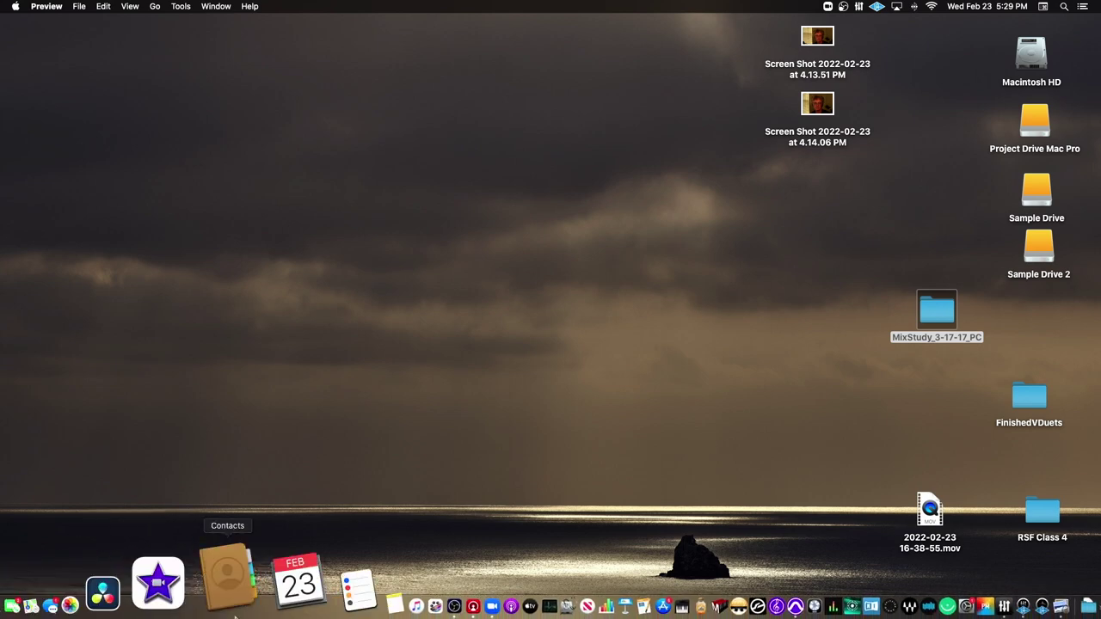
pyautogui.doubleClick(1036, 50)
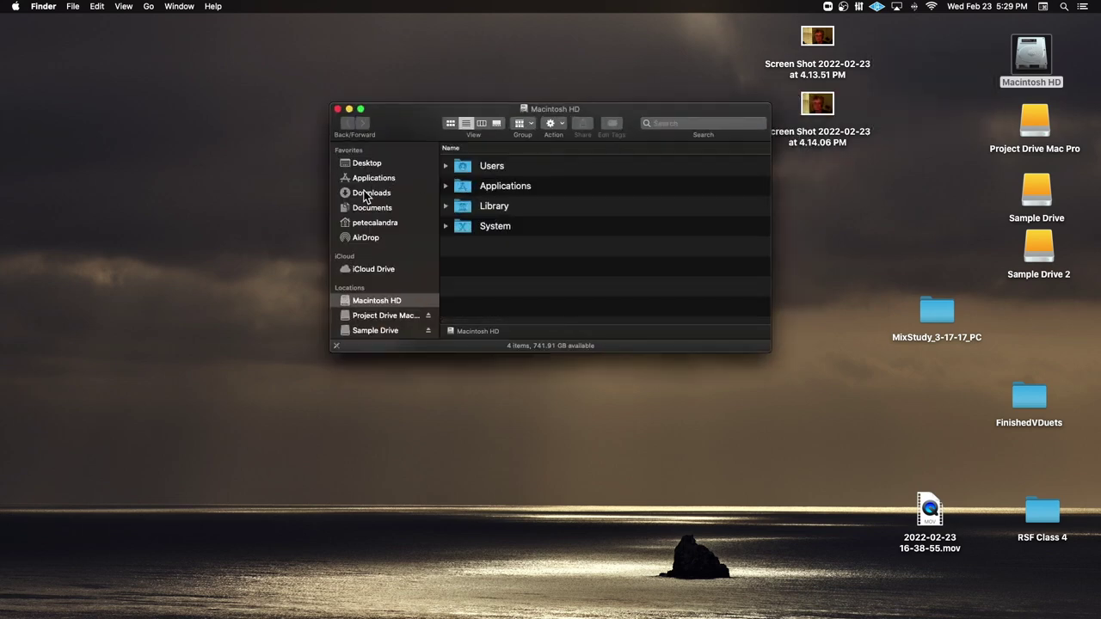
pyautogui.click(363, 193)
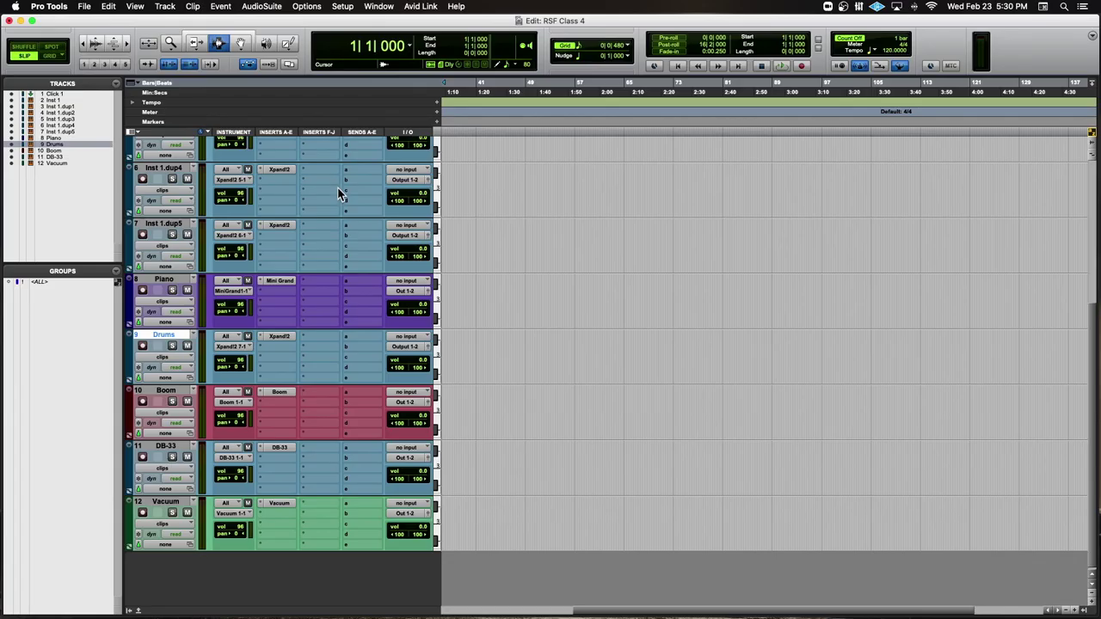
# - Examine the instrument tracks of the RSF Class 4 session in the Pro Tools Edit window
pyautogui.scroll(10, 339, 194)
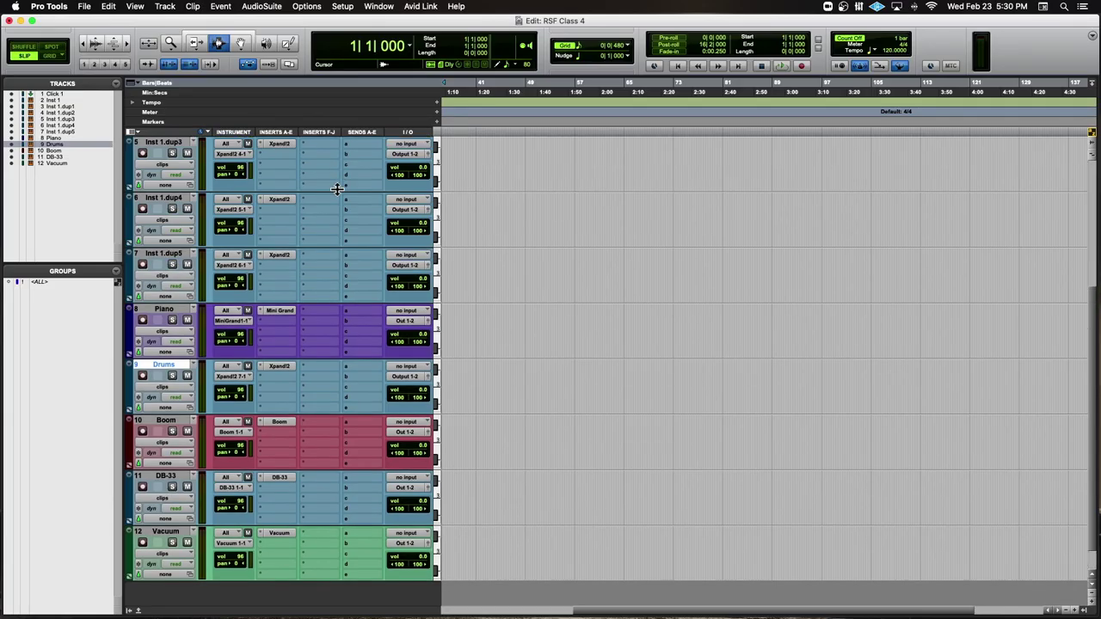
pyautogui.scroll(-5, 337, 189)
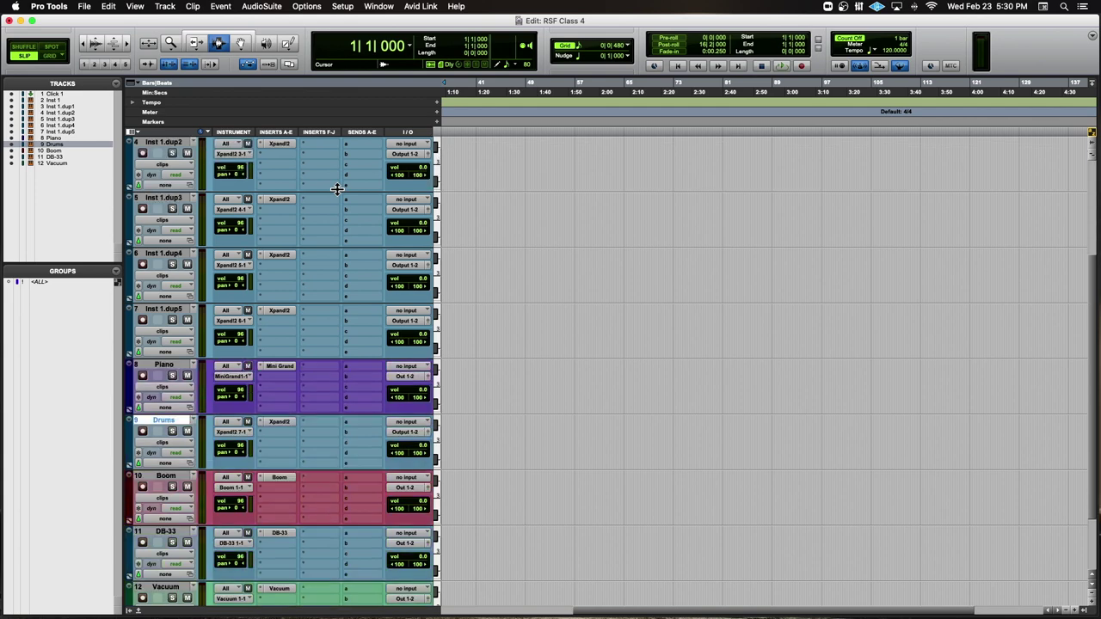
pyautogui.scroll(-3, 336, 189)
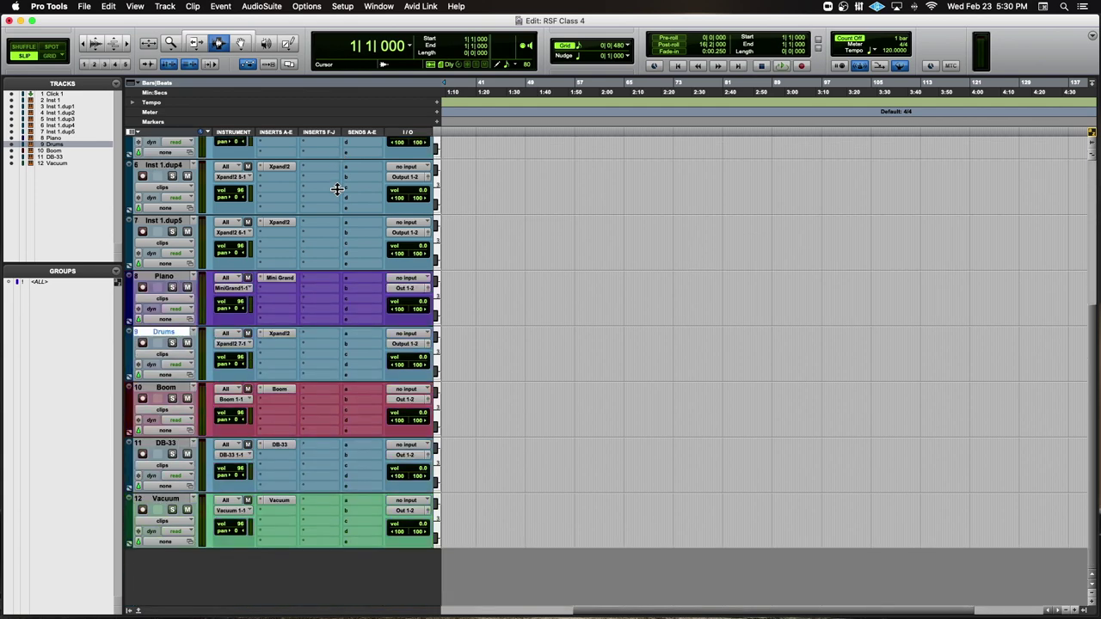
pyautogui.hscroll(-10, 337, 189)
pyautogui.scroll(1, 336, 189)
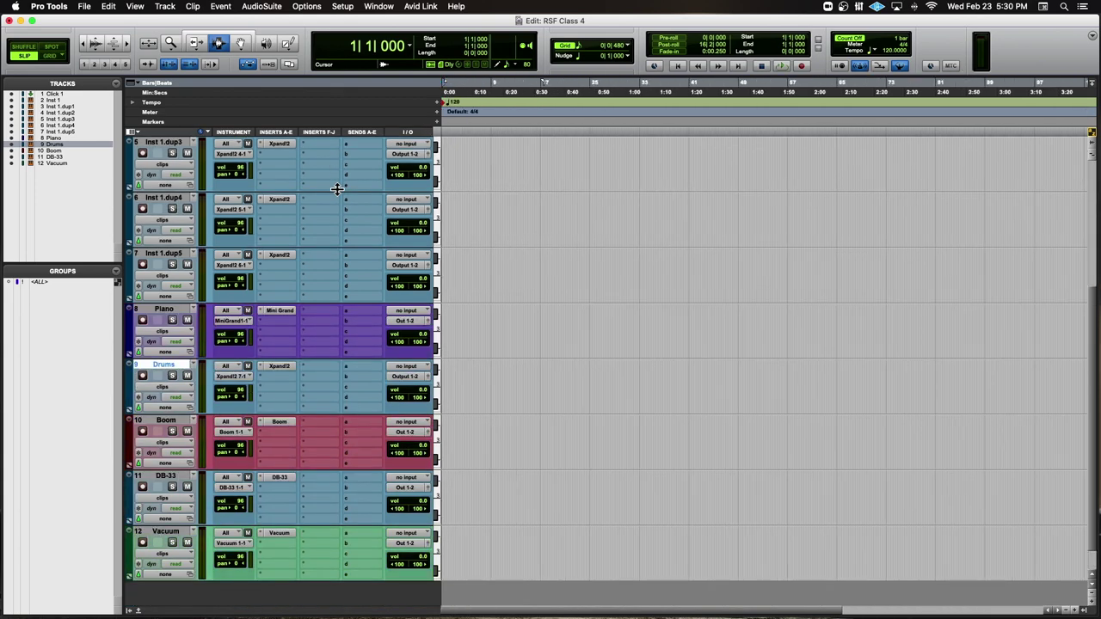
pyautogui.scroll(2, 336, 189)
pyautogui.hscroll(2, 337, 190)
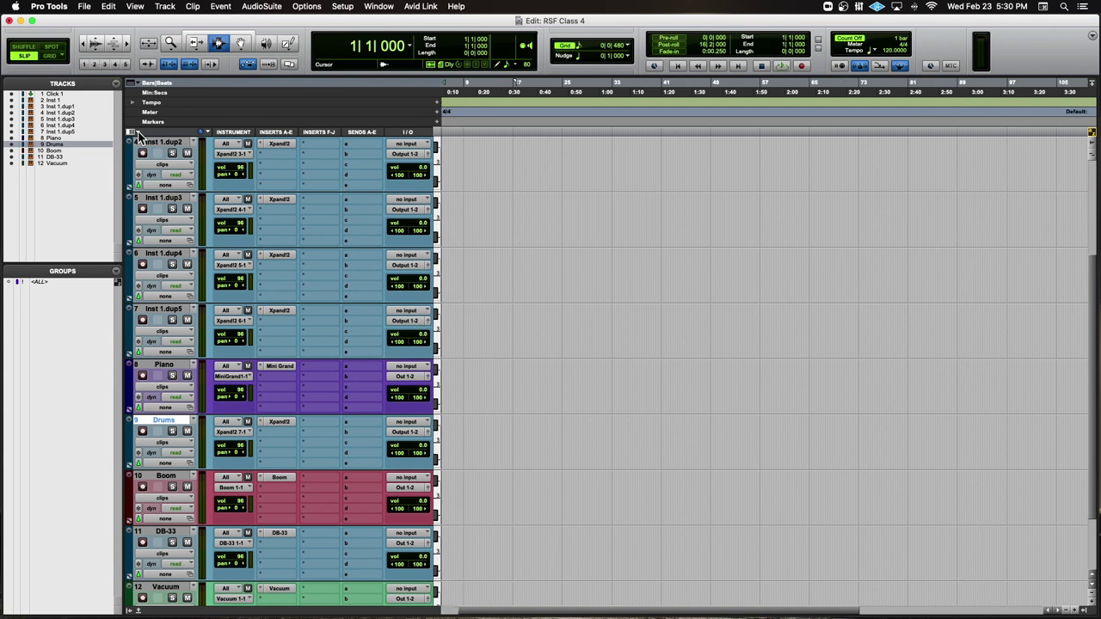
# - Hide the Inserts F-J column in the Edit window
pyautogui.click(131, 134)
pyautogui.click(95, 192)
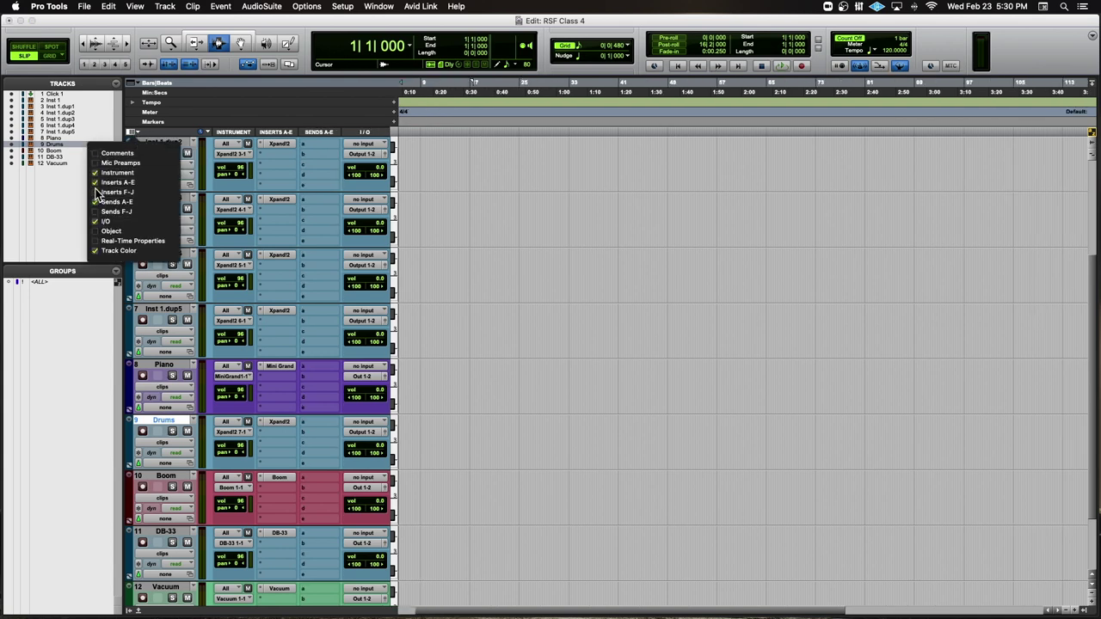
pyautogui.click(365, 140)
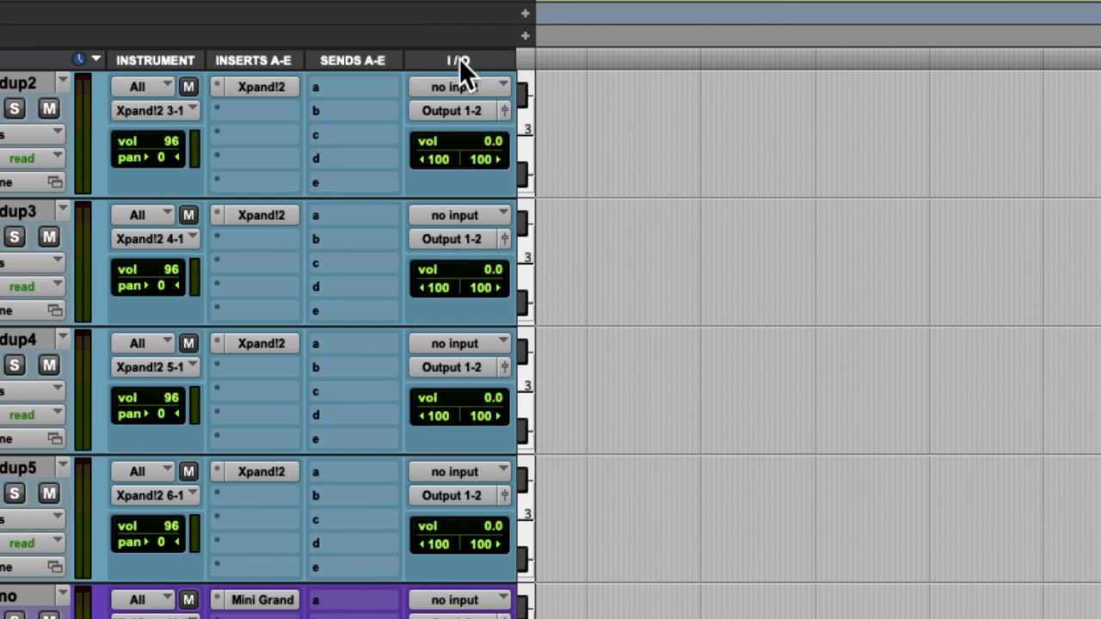
# - Hide the I/O and Sends A-E columns so that only Instrument and Inserts A-E remain beside the tracks
pyautogui.scroll(-2, 459, 58)
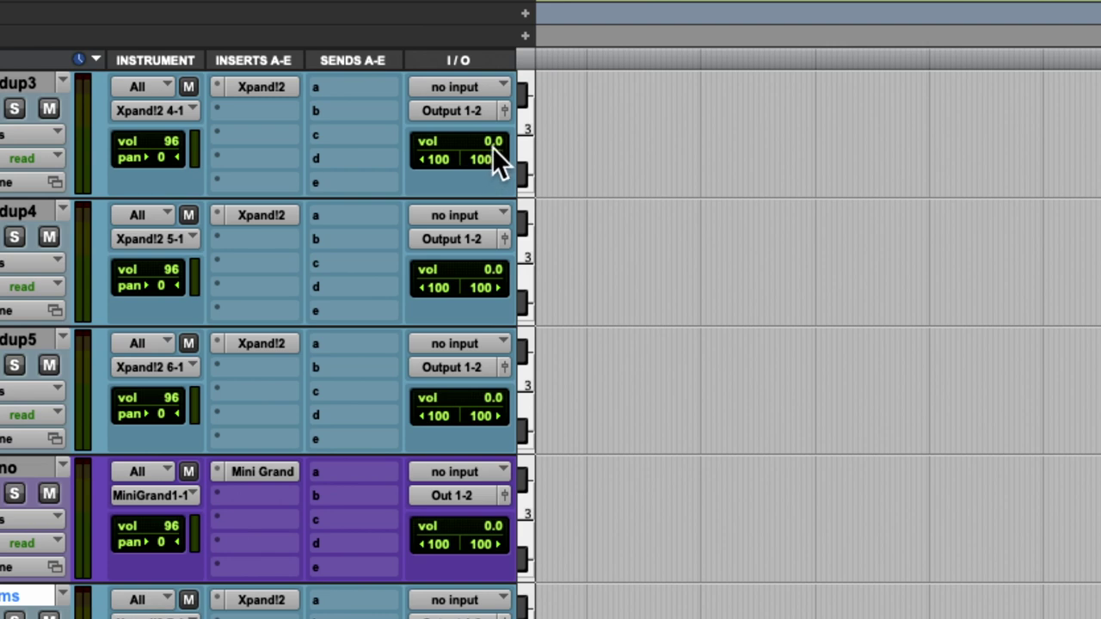
pyautogui.scroll(6, 271, 115)
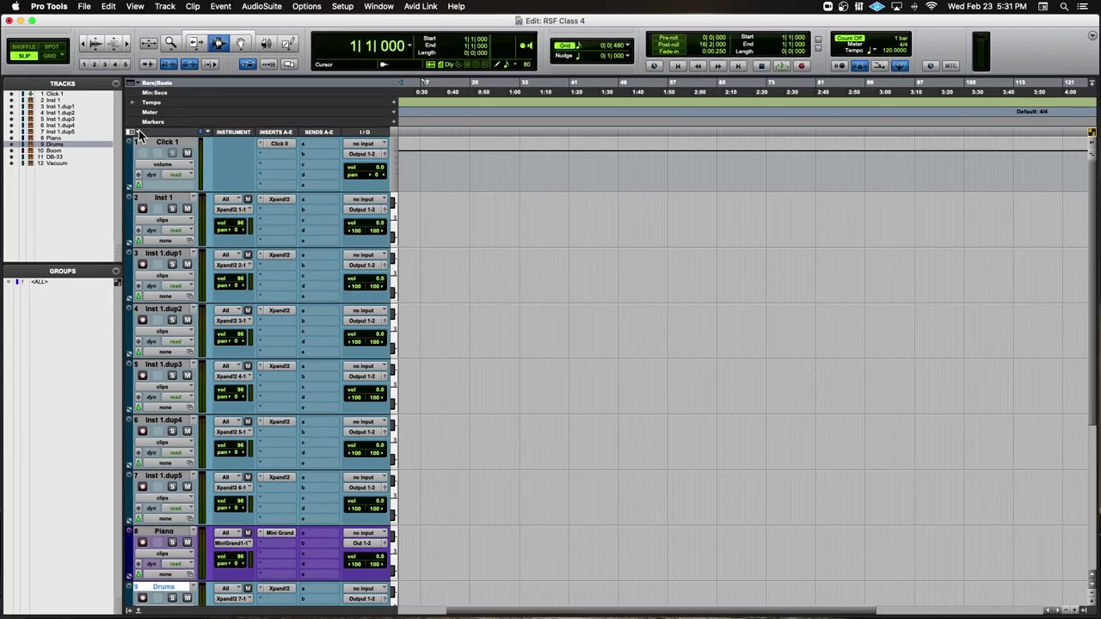
pyautogui.click(138, 135)
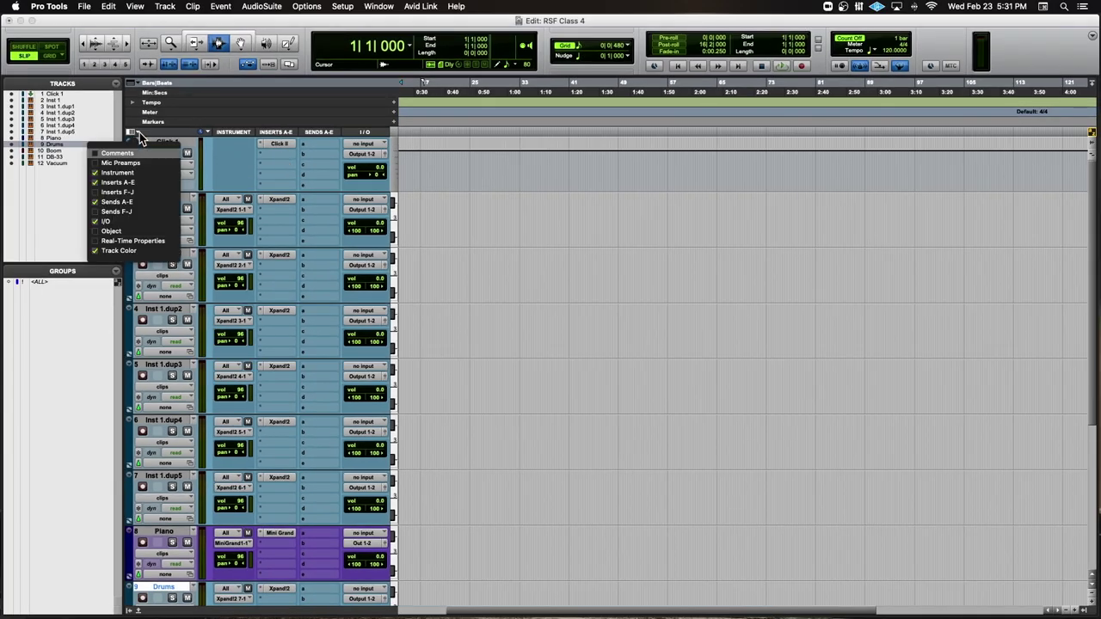
pyautogui.click(103, 222)
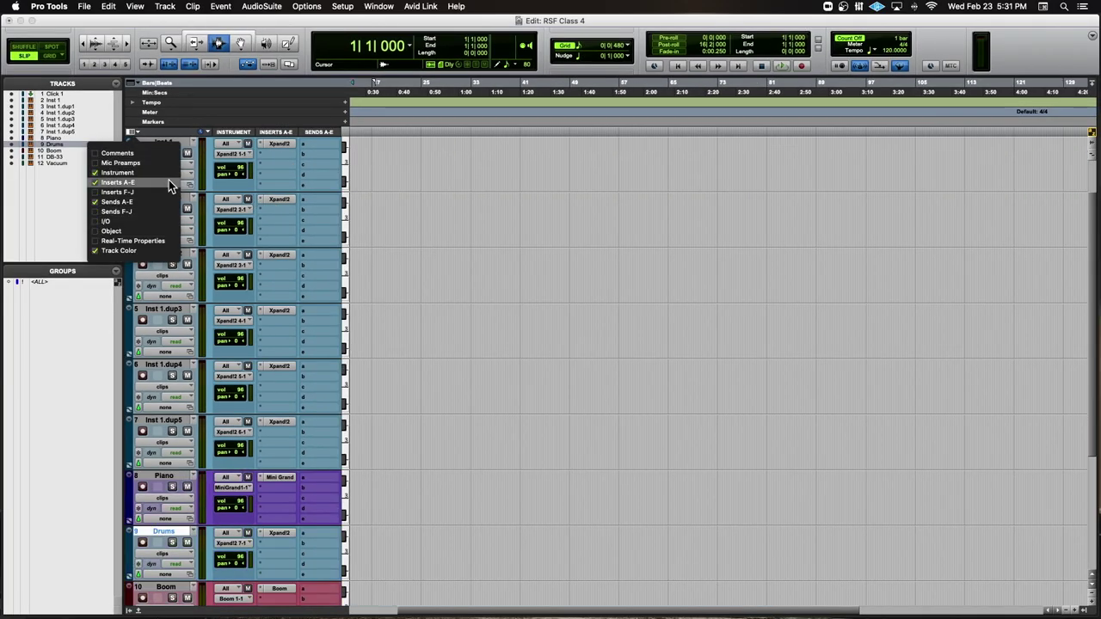
pyautogui.click(97, 202)
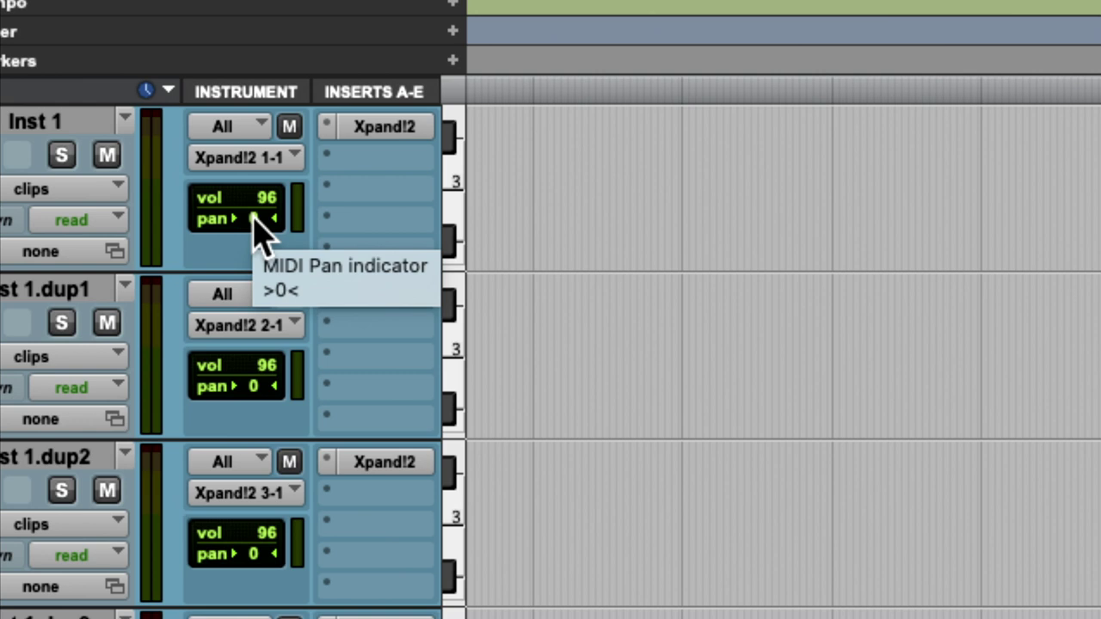
# - Examine the session's tracks from Click 1 to Vacuum, selecting Inst 1, Inst 1.dup1 and Inst 1.dup2 in turn
pyautogui.scroll(3, 256, 233)
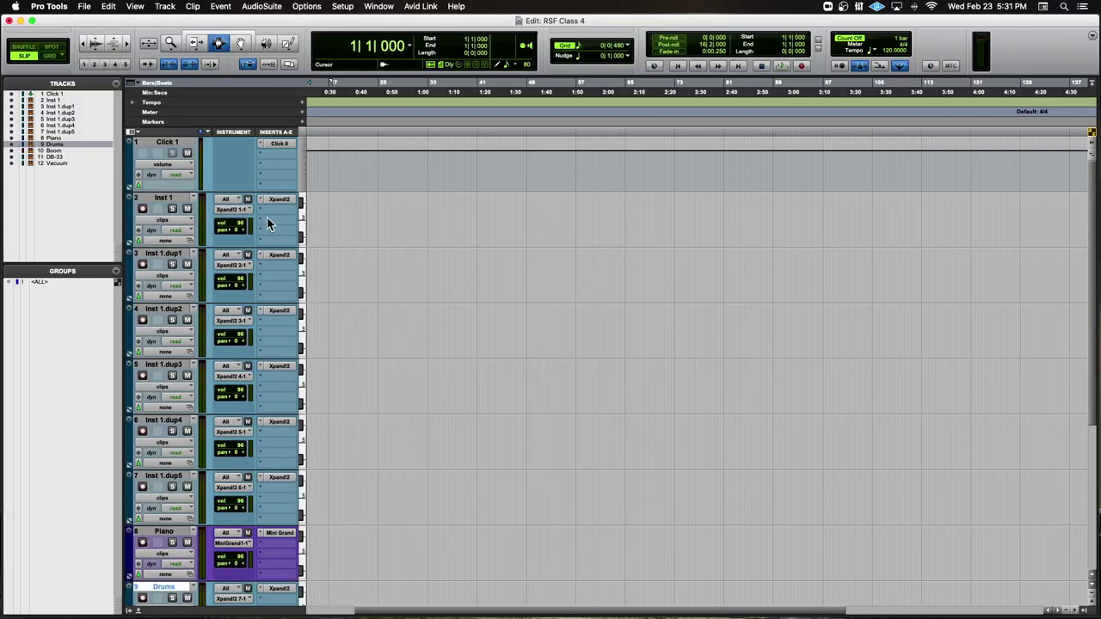
pyautogui.click(167, 199)
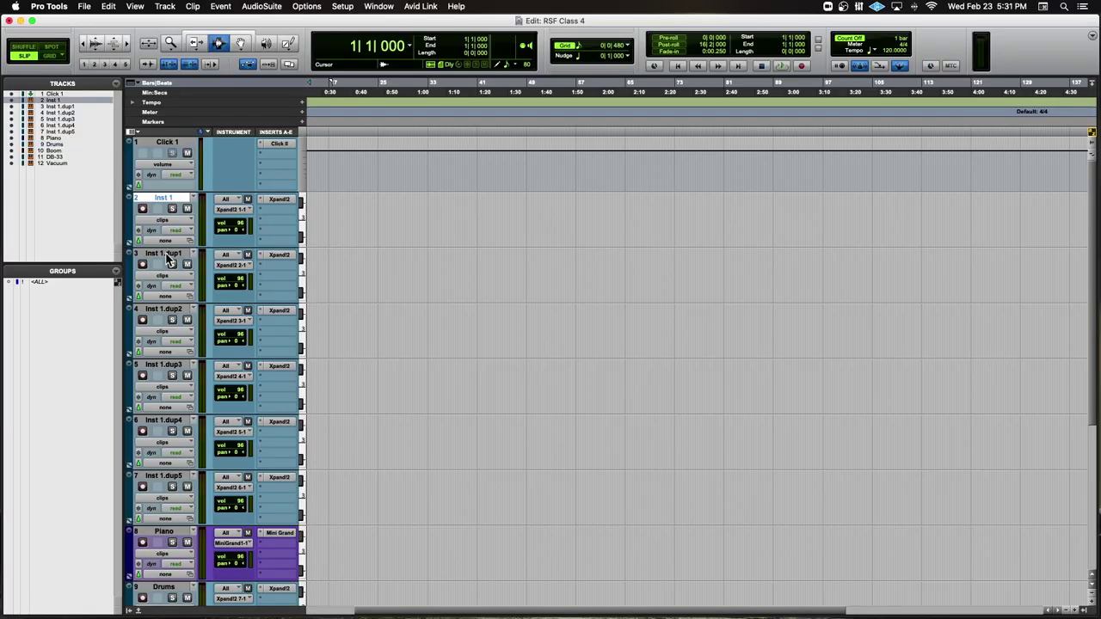
pyautogui.click(168, 254)
pyautogui.click(168, 311)
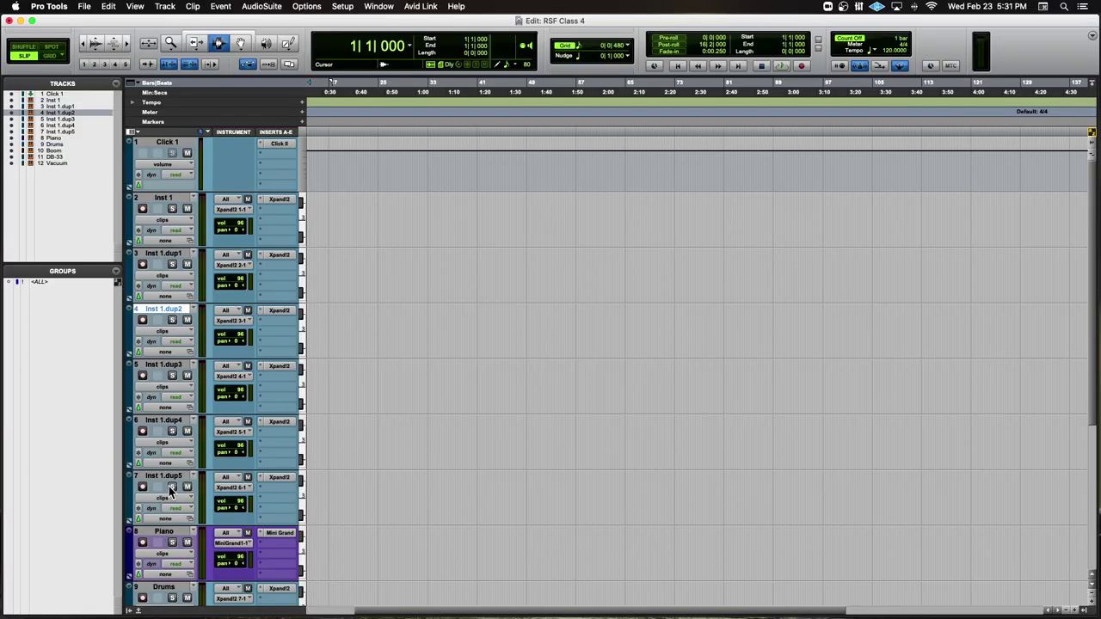
pyautogui.scroll(-2, 164, 469)
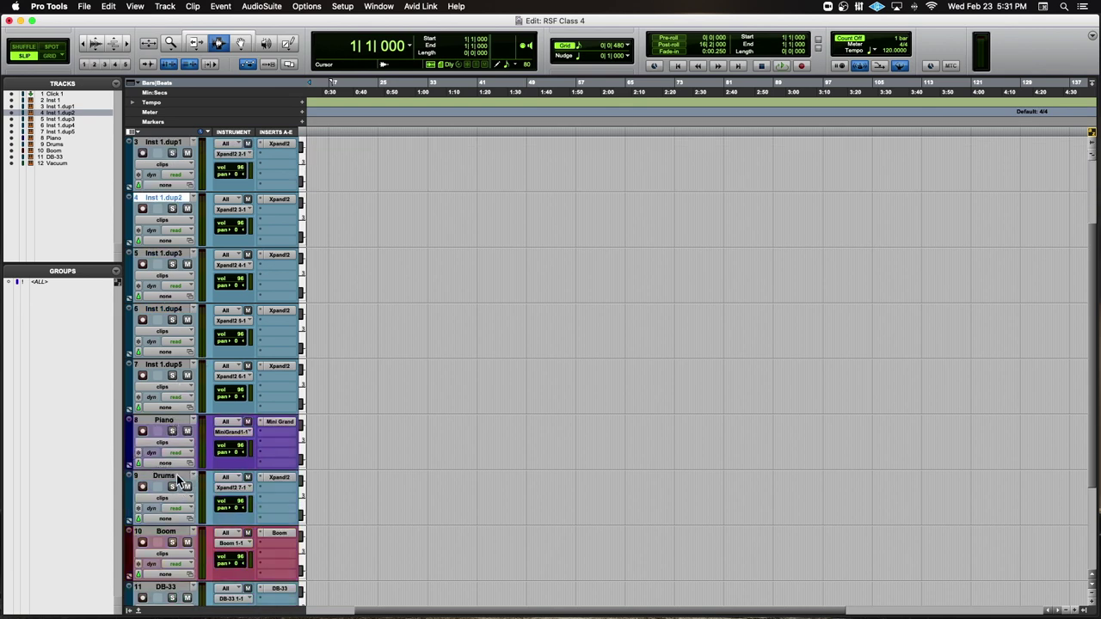
pyautogui.scroll(-2, 179, 480)
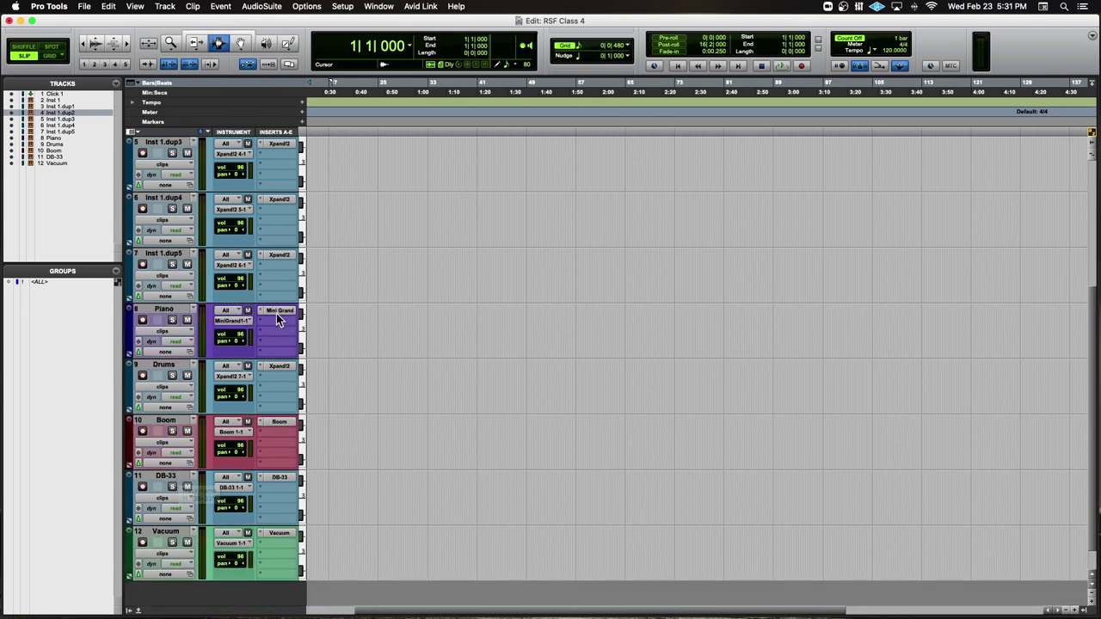
pyautogui.scroll(1, 281, 370)
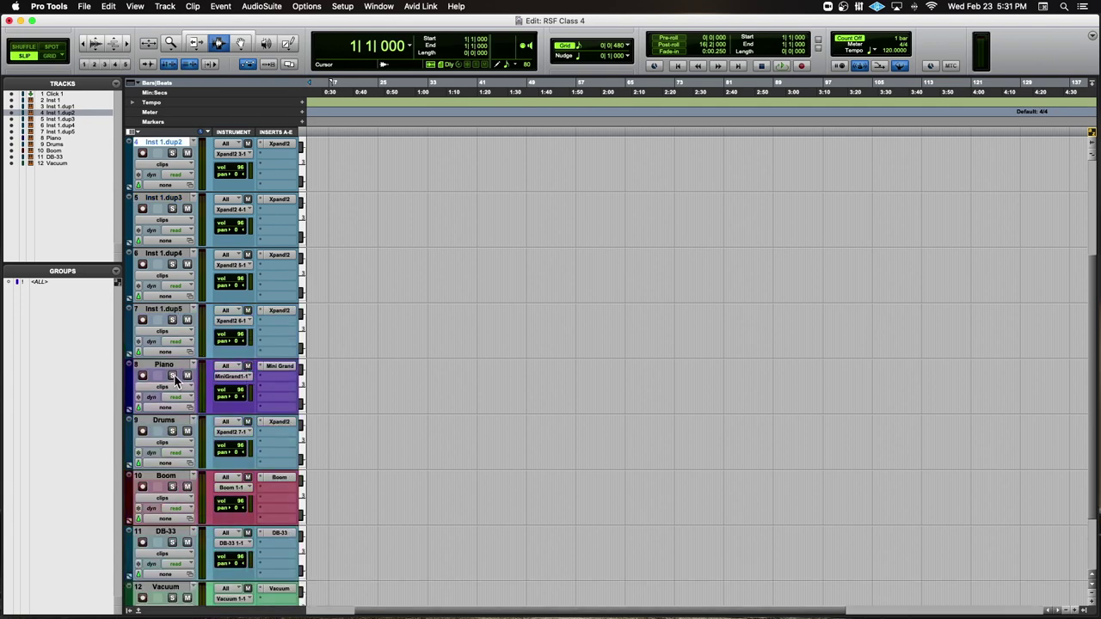
# - Select the DB-33 track, open its DB-33 organ plug-in, and move the plug-in window closer to the track list
pyautogui.scroll(-2, 177, 383)
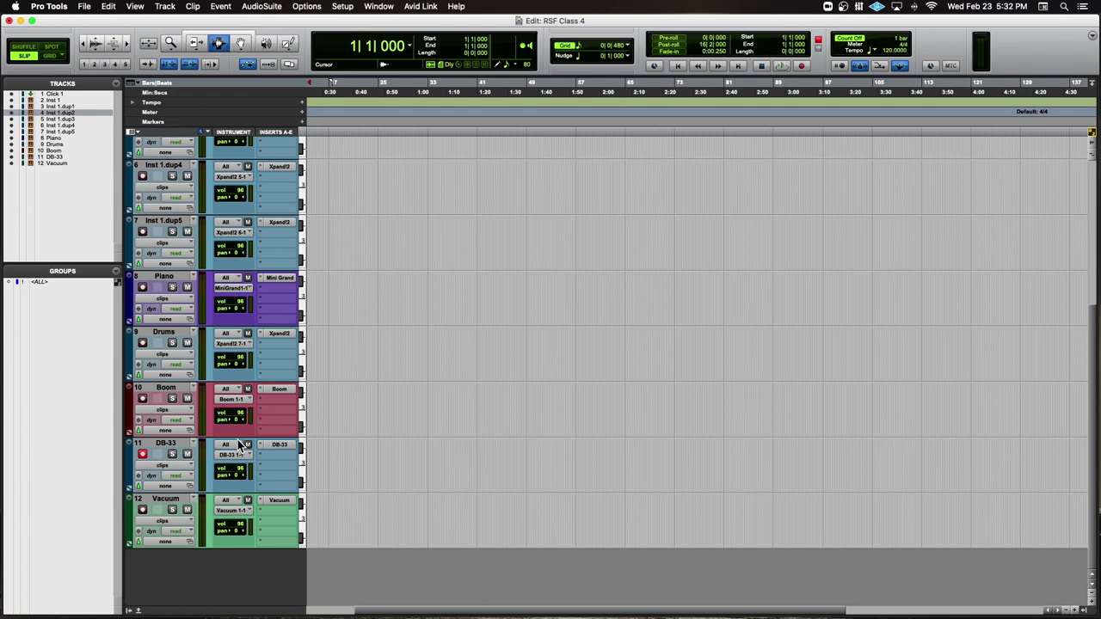
pyautogui.click(172, 443)
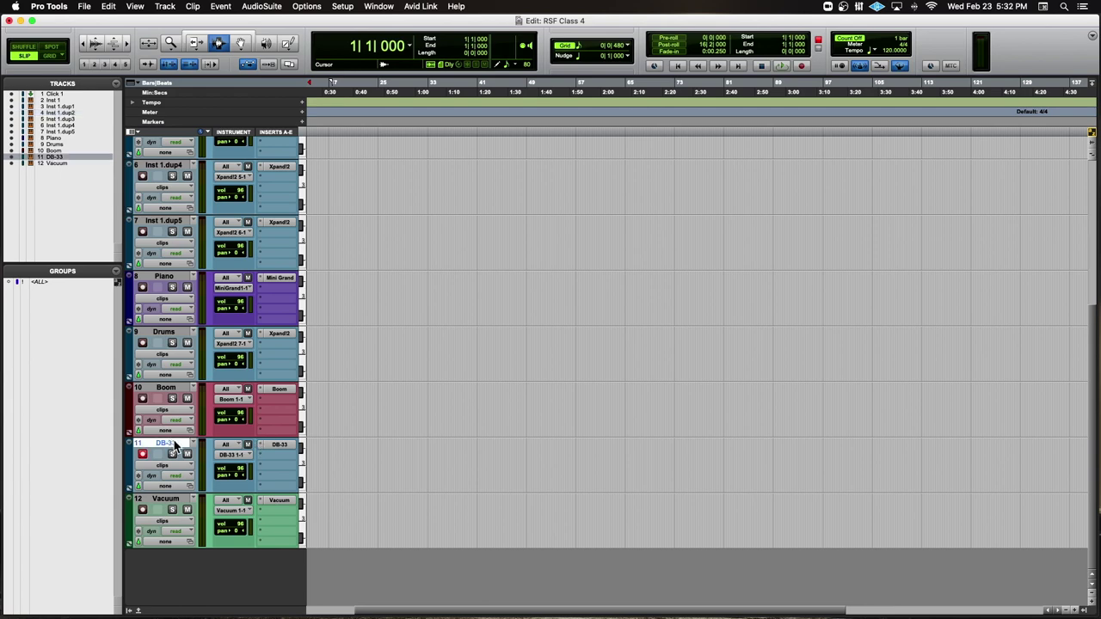
pyautogui.click(279, 445)
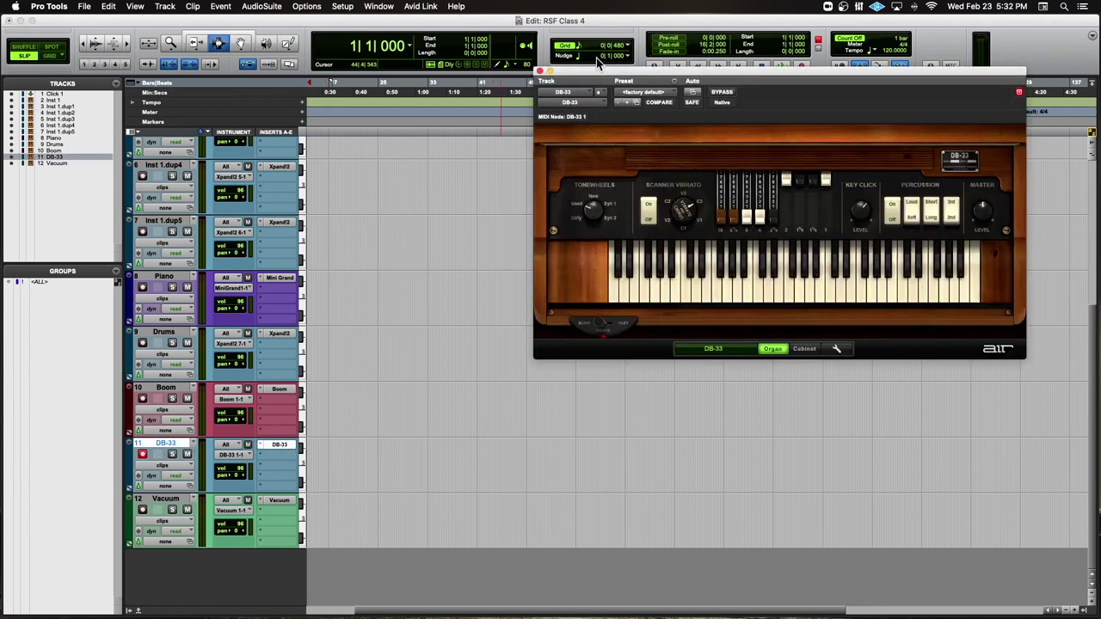
pyautogui.moveTo(598, 71); pyautogui.dragTo(389, 133)
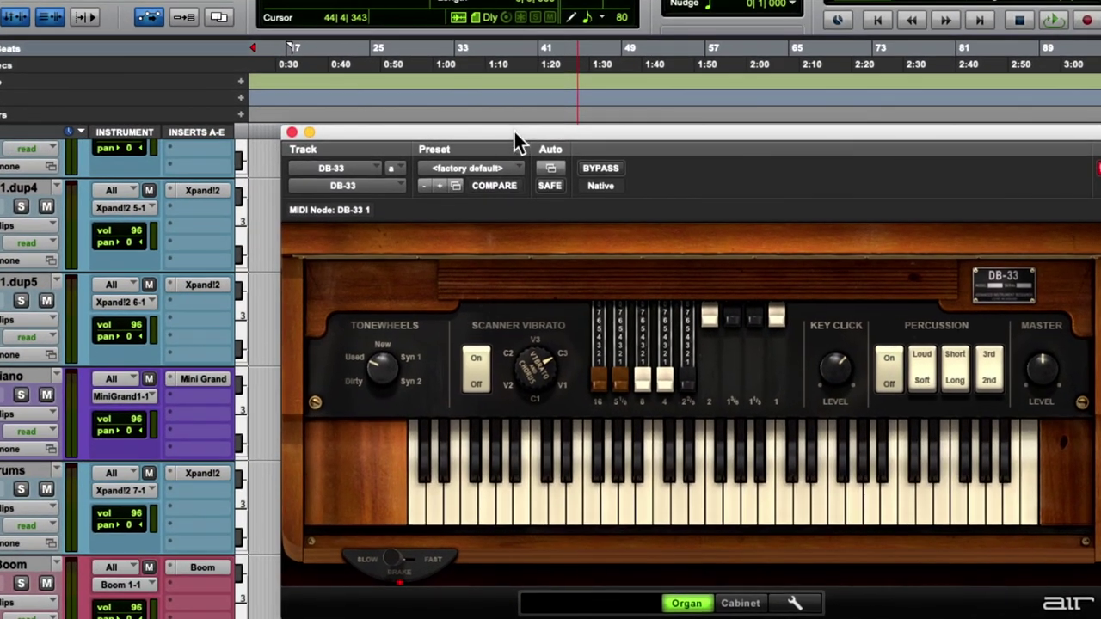
pyautogui.moveTo(513, 129); pyautogui.dragTo(412, 93)
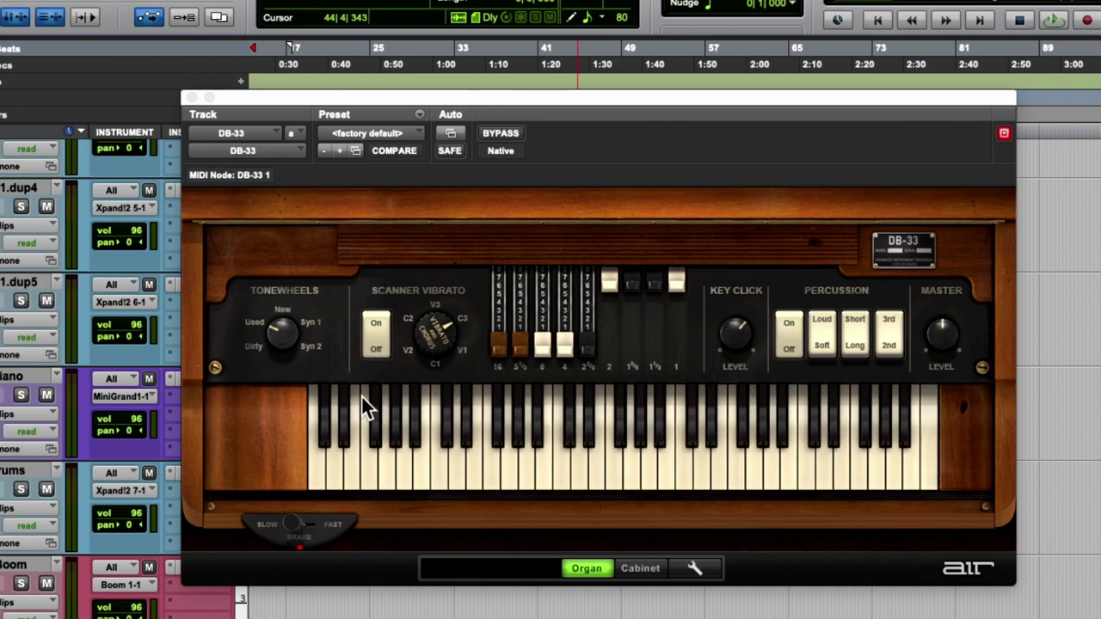
# - Audition notes on the DB-33's on-screen keyboard, and examine its scanner vibrato knob and drawbars
pyautogui.click(350, 448)
pyautogui.click(369, 449)
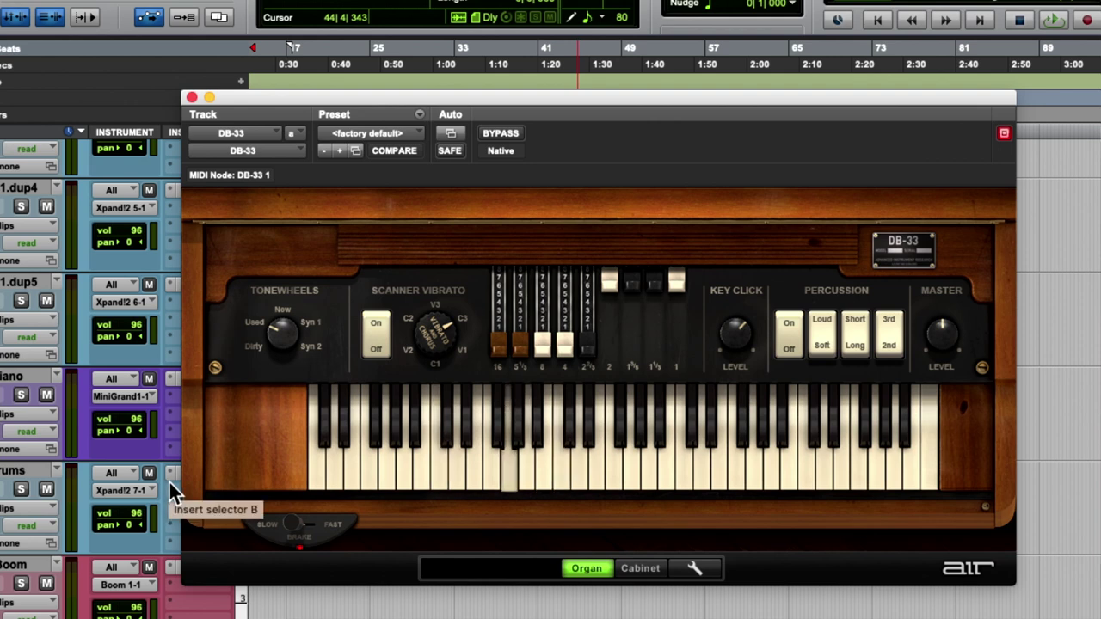
pyautogui.moveTo(424, 335); pyautogui.dragTo(434, 312)
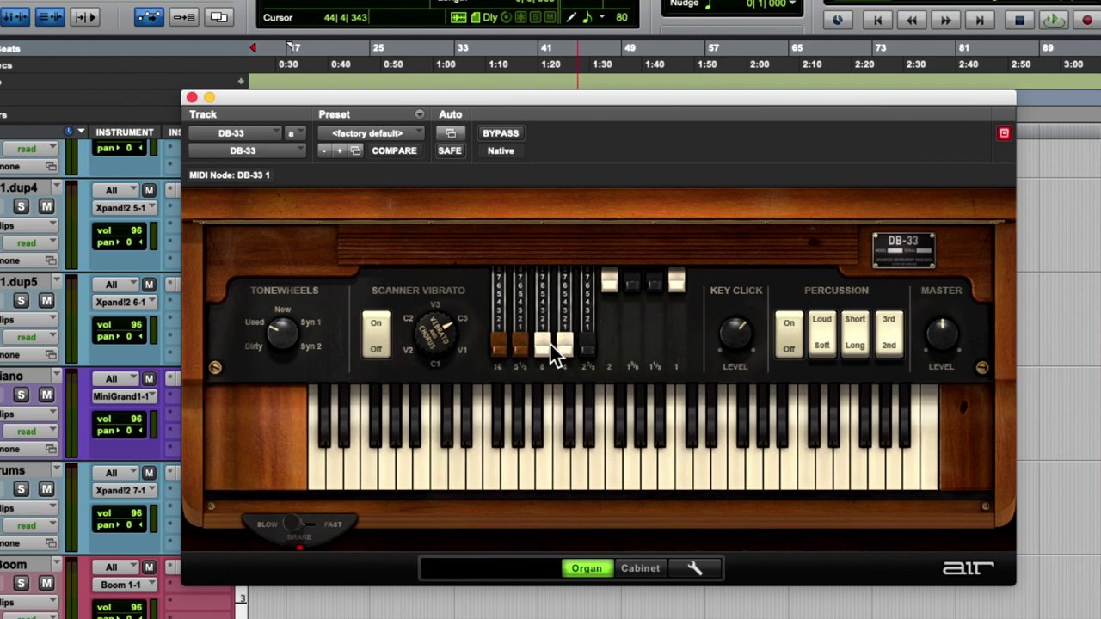
pyautogui.moveTo(536, 348)
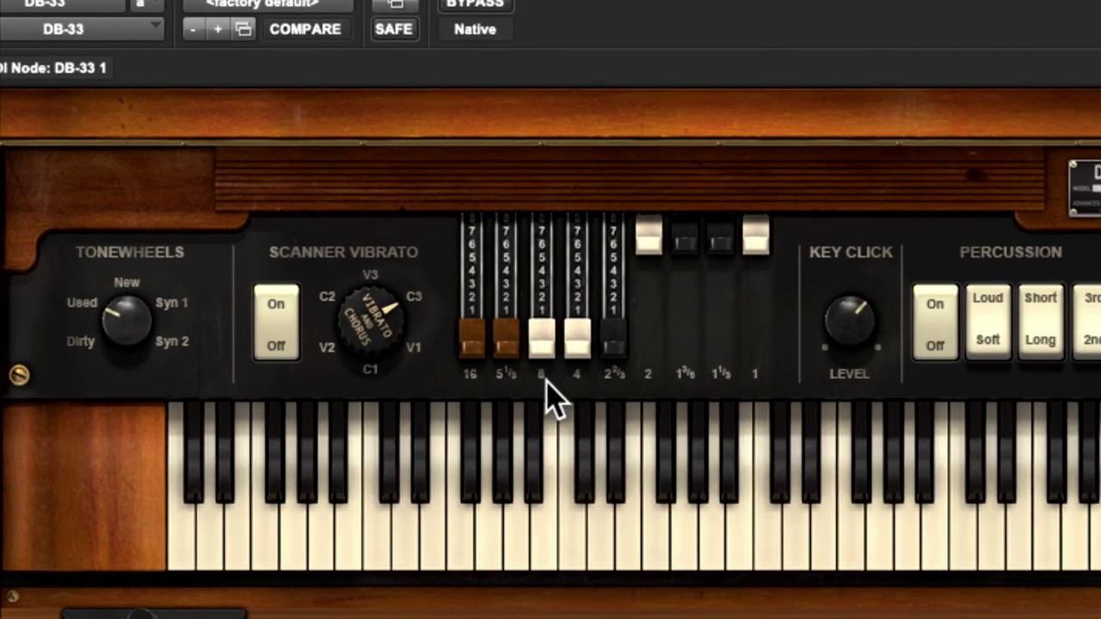
# - Push in the DB-33's 16, 5 1/3, 4 and 2 2/3 drawbars, leaving only the 8 drawbar out
pyautogui.moveTo(513, 348); pyautogui.dragTo(516, 241)
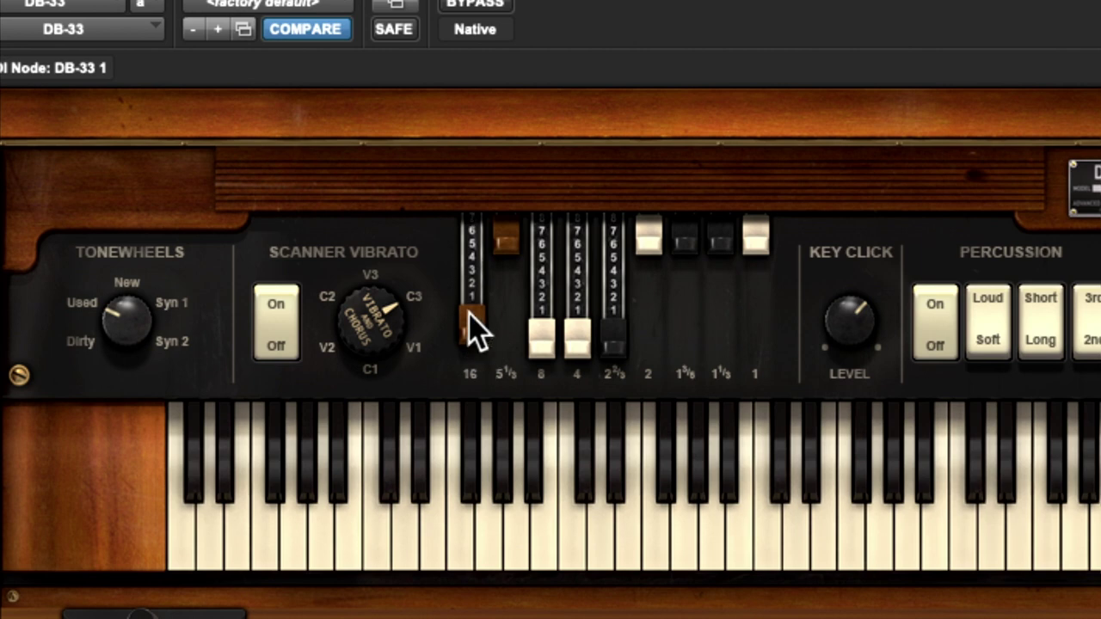
pyautogui.moveTo(472, 328); pyautogui.dragTo(482, 227)
pyautogui.moveTo(584, 353); pyautogui.dragTo(590, 386)
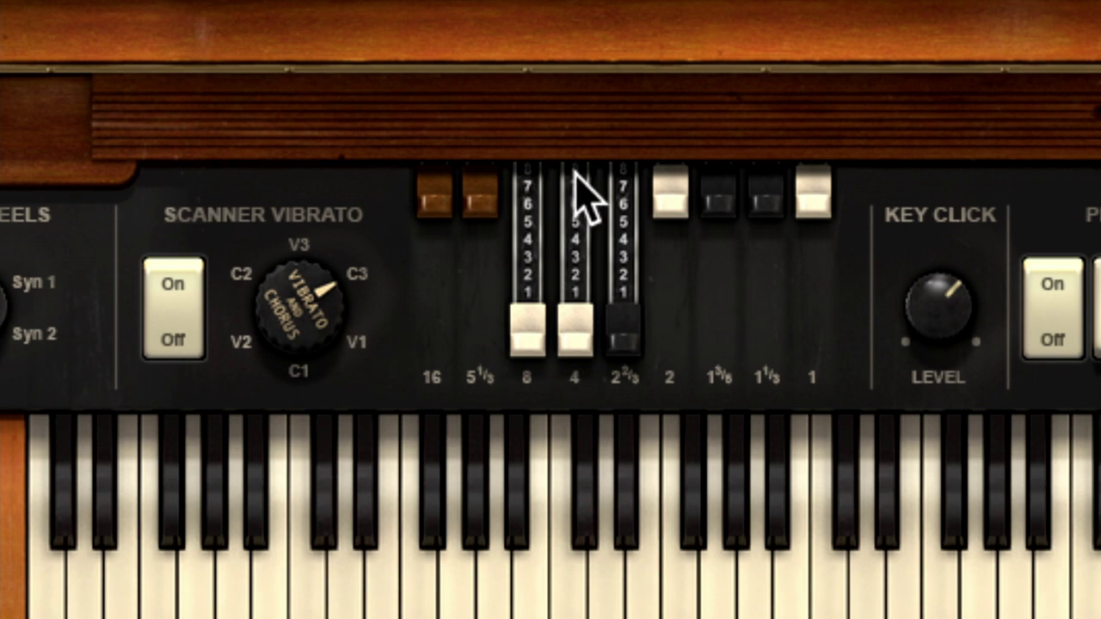
pyautogui.moveTo(567, 326); pyautogui.dragTo(572, 211)
pyautogui.moveTo(617, 331); pyautogui.dragTo(617, 143)
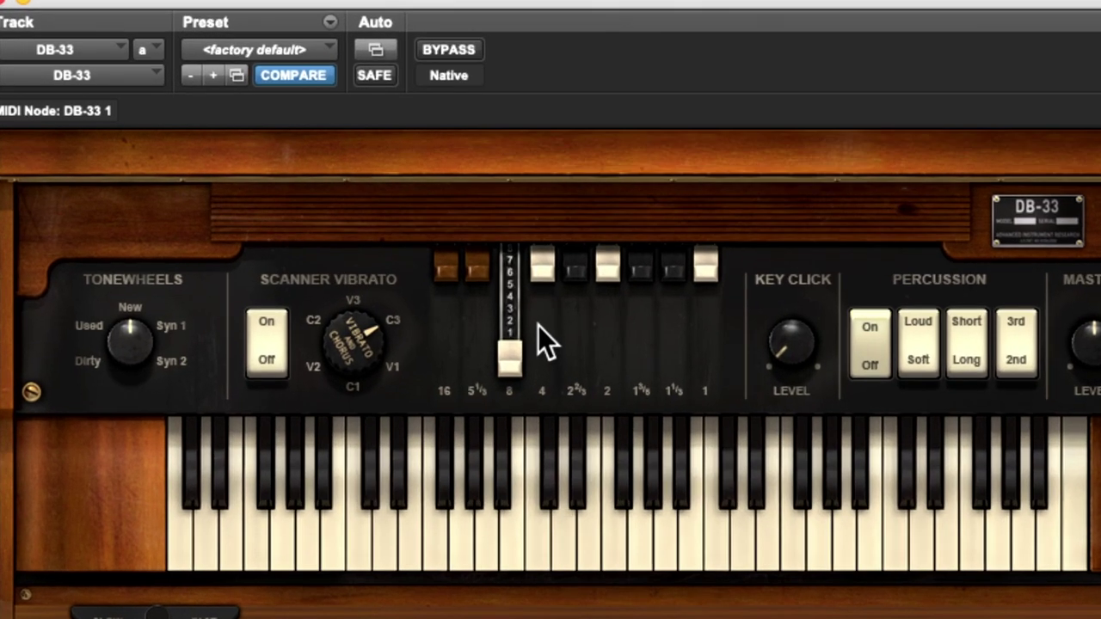
pyautogui.scroll(-1, 540, 327)
pyautogui.scroll(-1, 537, 327)
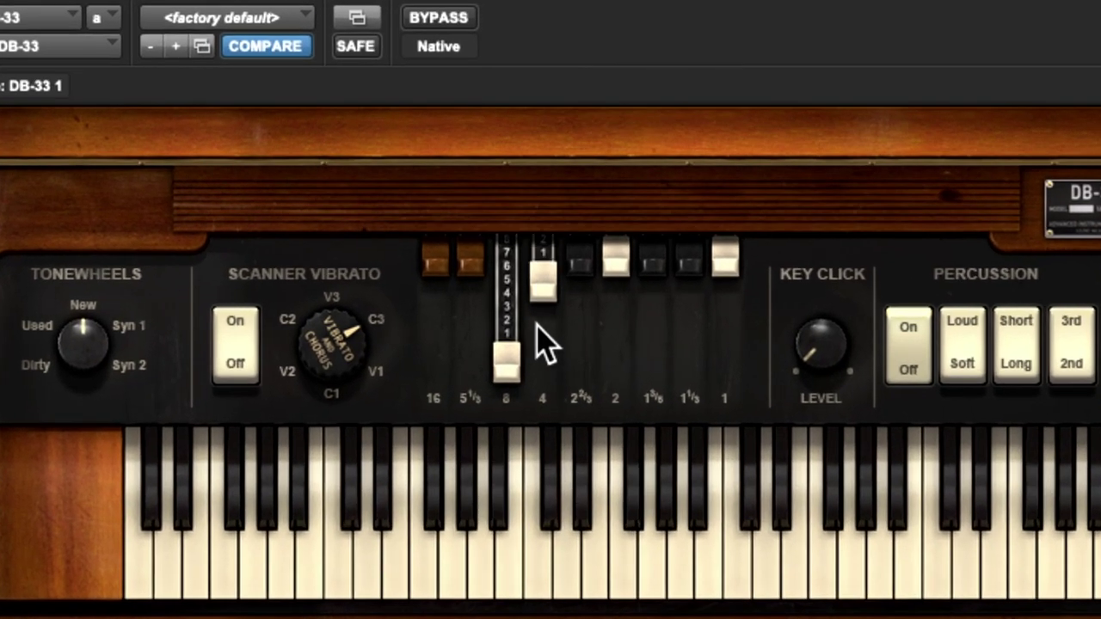
pyautogui.moveTo(550, 293); pyautogui.dragTo(560, 258)
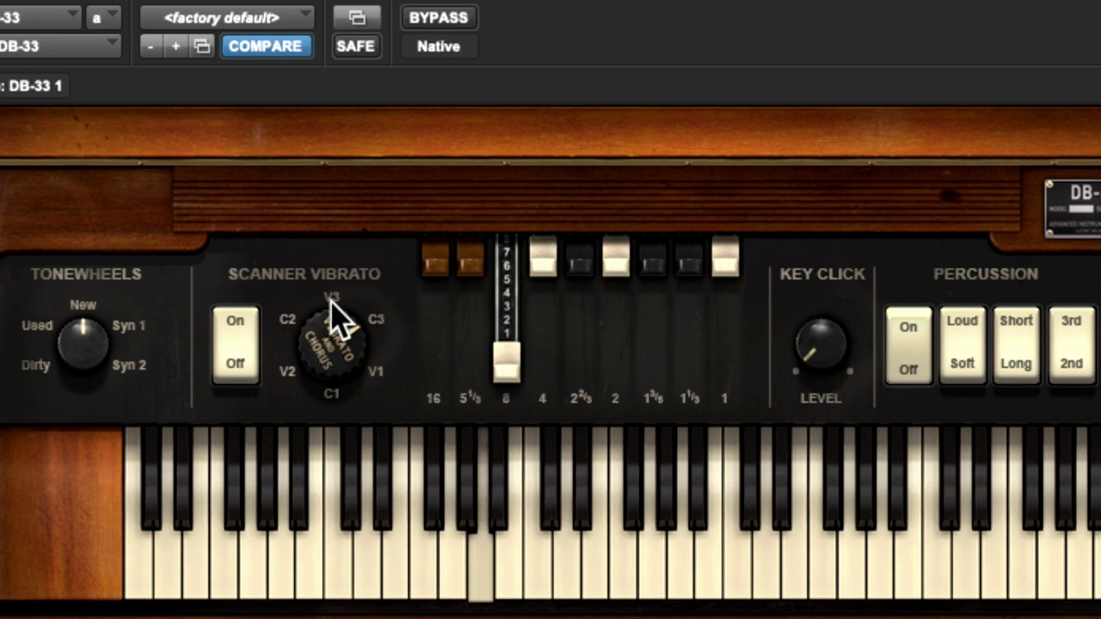
pyautogui.click(244, 364)
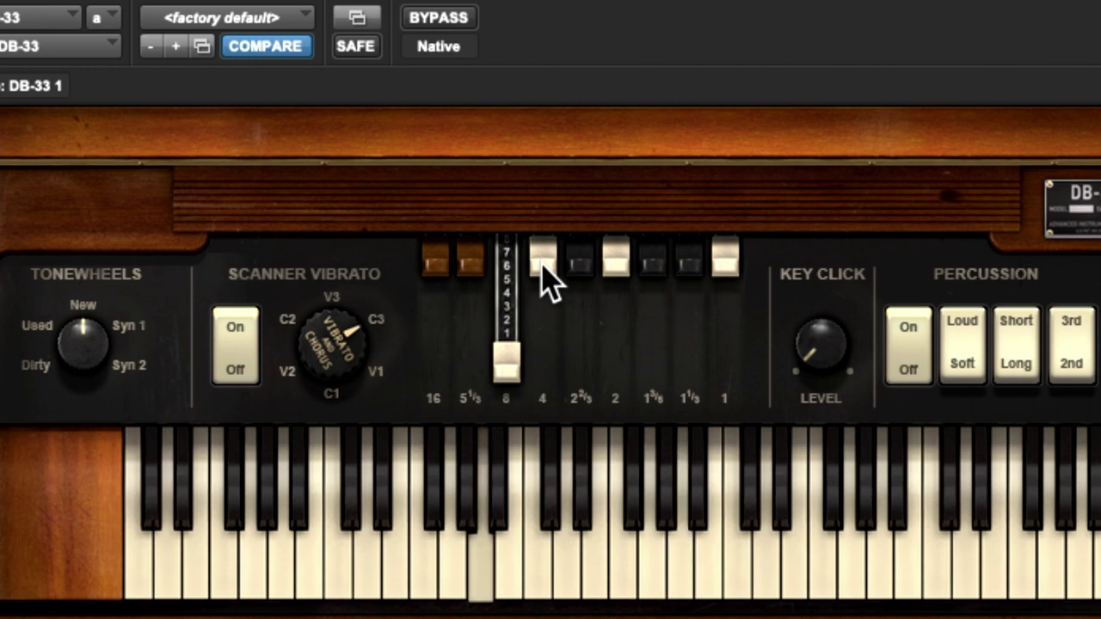
# - Try the 4 drawbar fully out with the 8 pushed in, audition a note, and restore 8 as the only drawbar out
pyautogui.moveTo(542, 267)
pyautogui.mouseDown()
pyautogui.moveTo(546, 363)
pyautogui.moveTo(556, 260)
pyautogui.mouseUp()
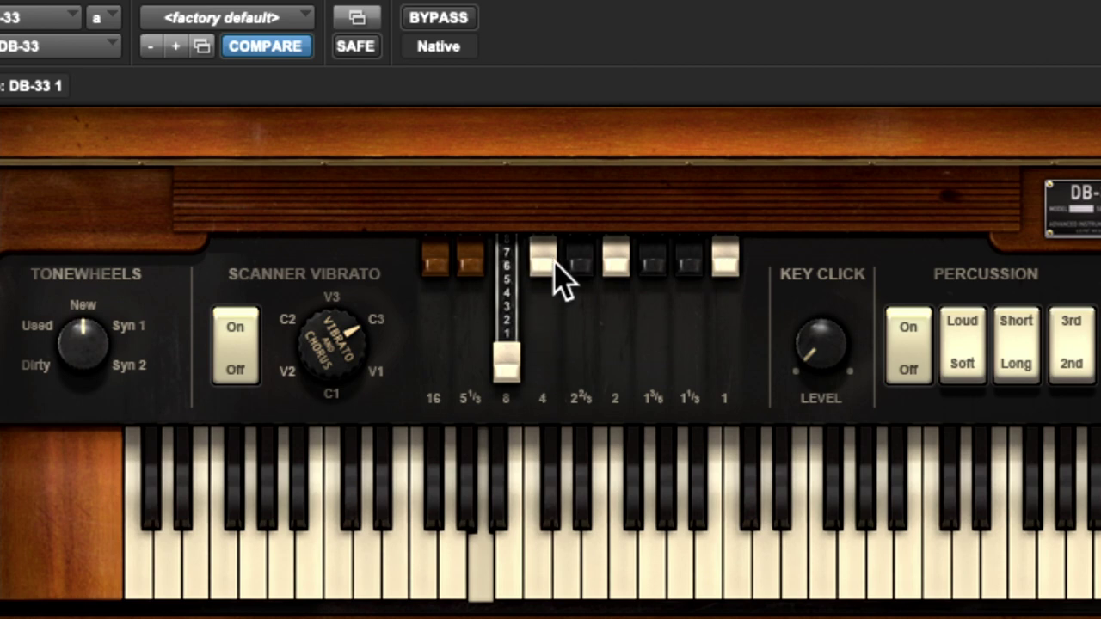
pyautogui.click(688, 561)
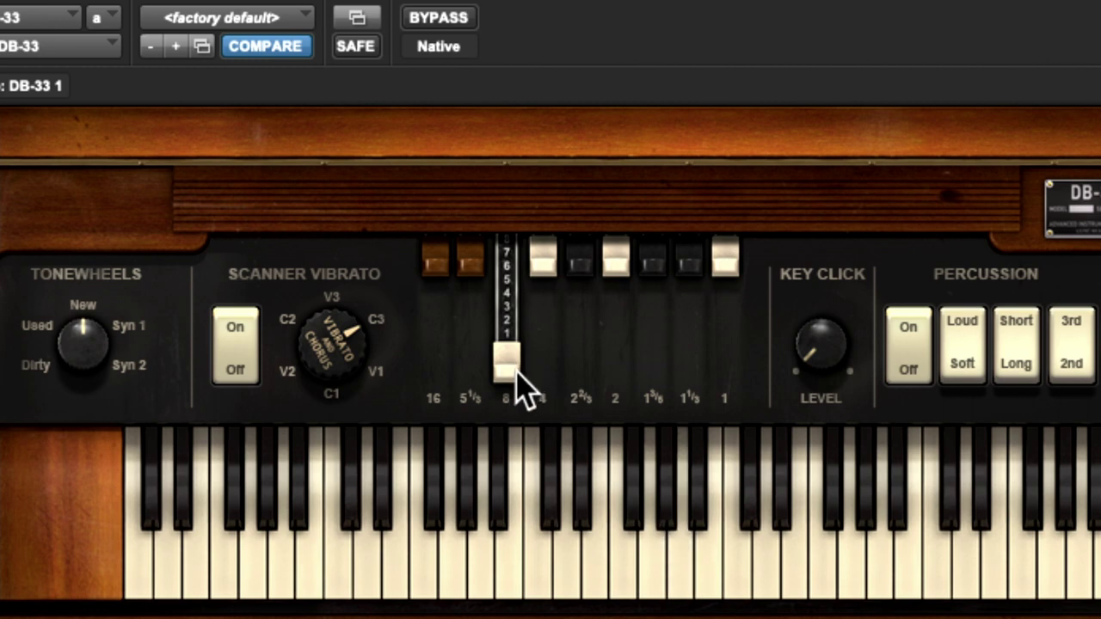
pyautogui.moveTo(521, 374); pyautogui.dragTo(524, 238)
pyautogui.moveTo(550, 275); pyautogui.dragTo(550, 408)
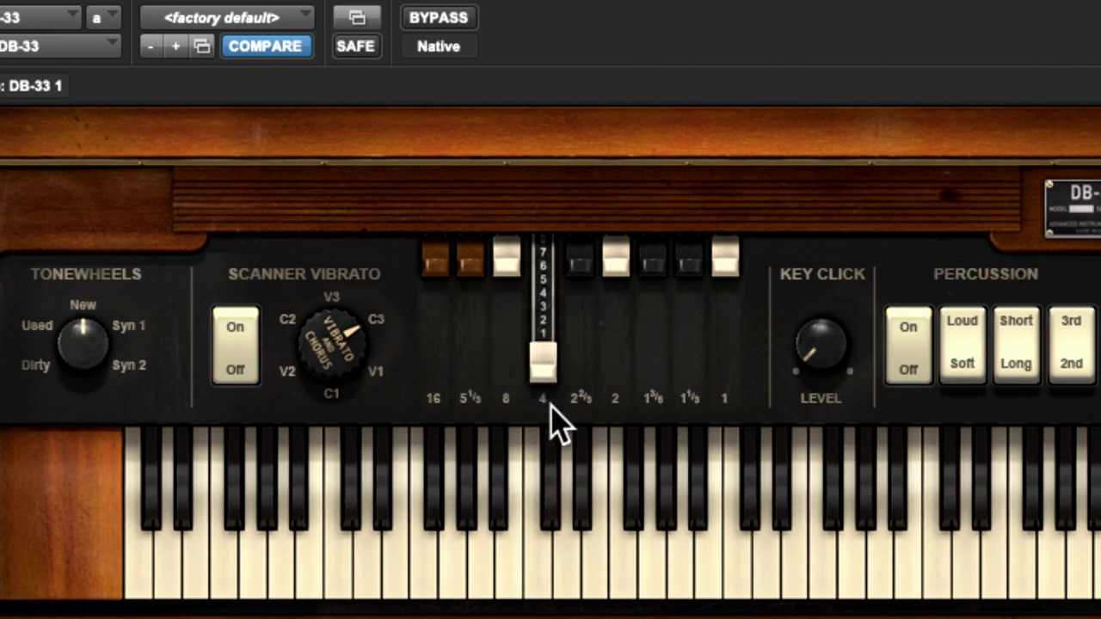
pyautogui.click(479, 580)
pyautogui.moveTo(510, 266); pyautogui.dragTo(554, 279)
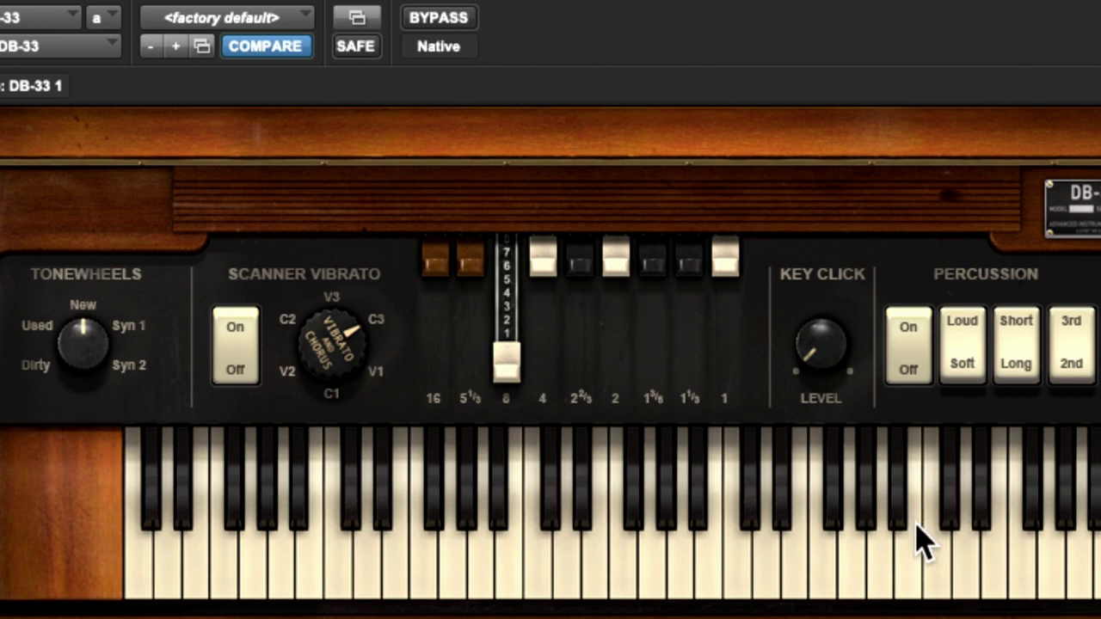
# - Audition octave notes while adding the 2, 4 and 1 drawbars to the 8, and push all three back in
pyautogui.click(892, 572)
pyautogui.moveTo(614, 268); pyautogui.dragTo(644, 352)
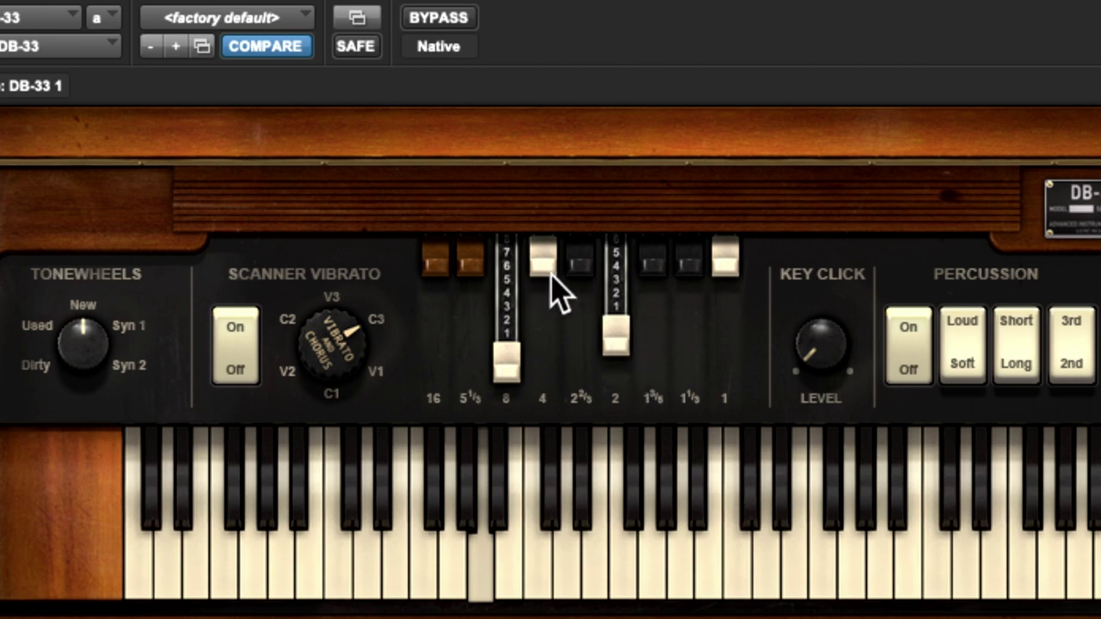
pyautogui.moveTo(551, 275); pyautogui.dragTo(543, 309)
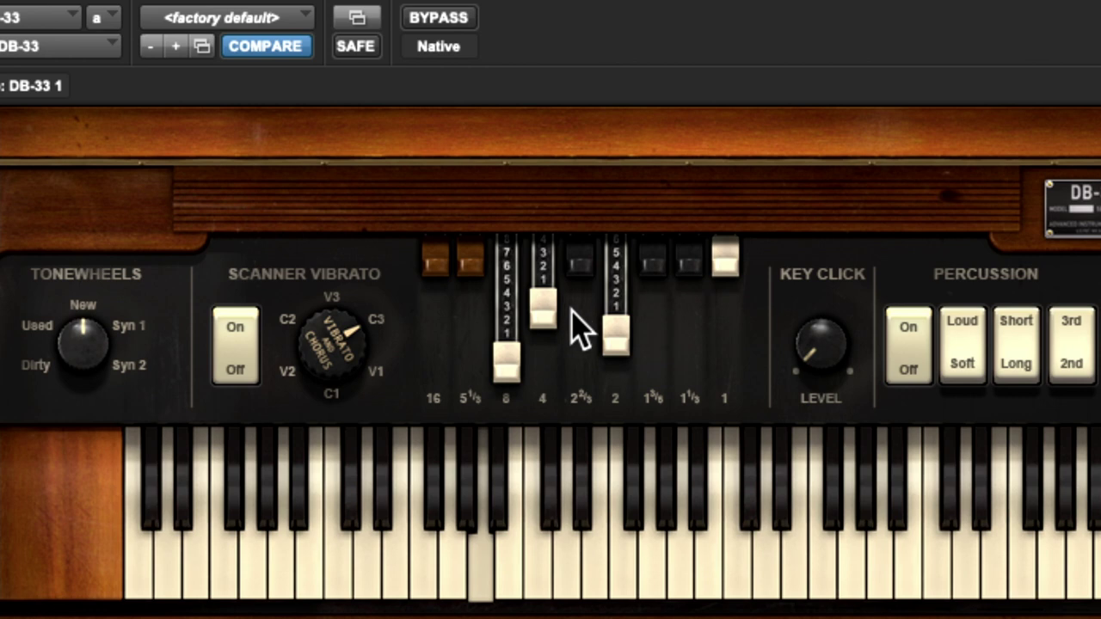
pyautogui.click(673, 582)
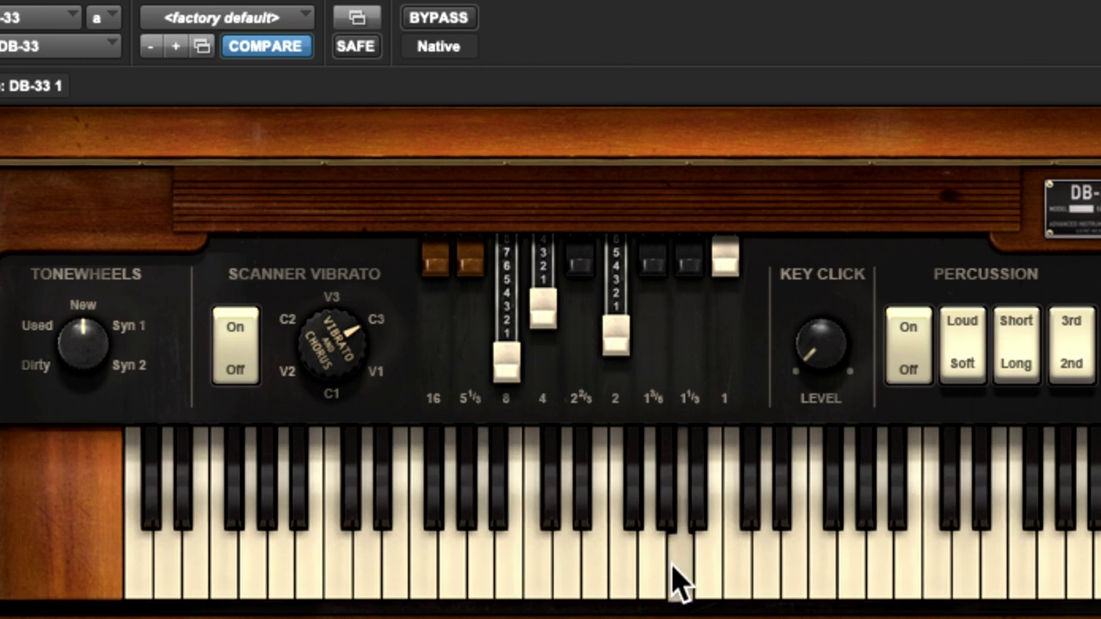
pyautogui.click(883, 567)
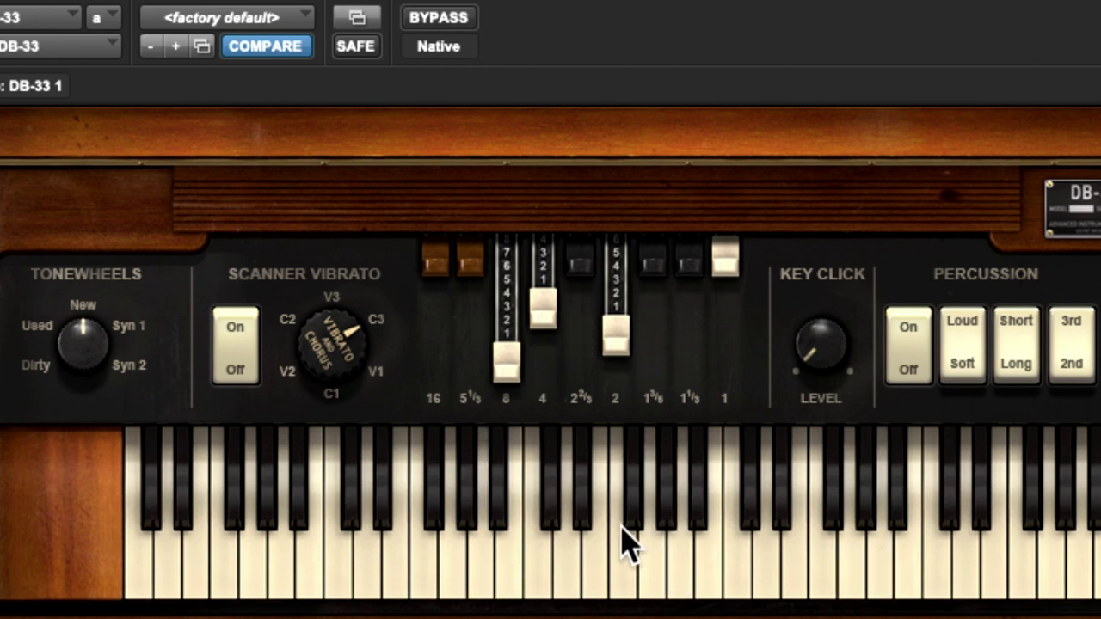
pyautogui.click(491, 569)
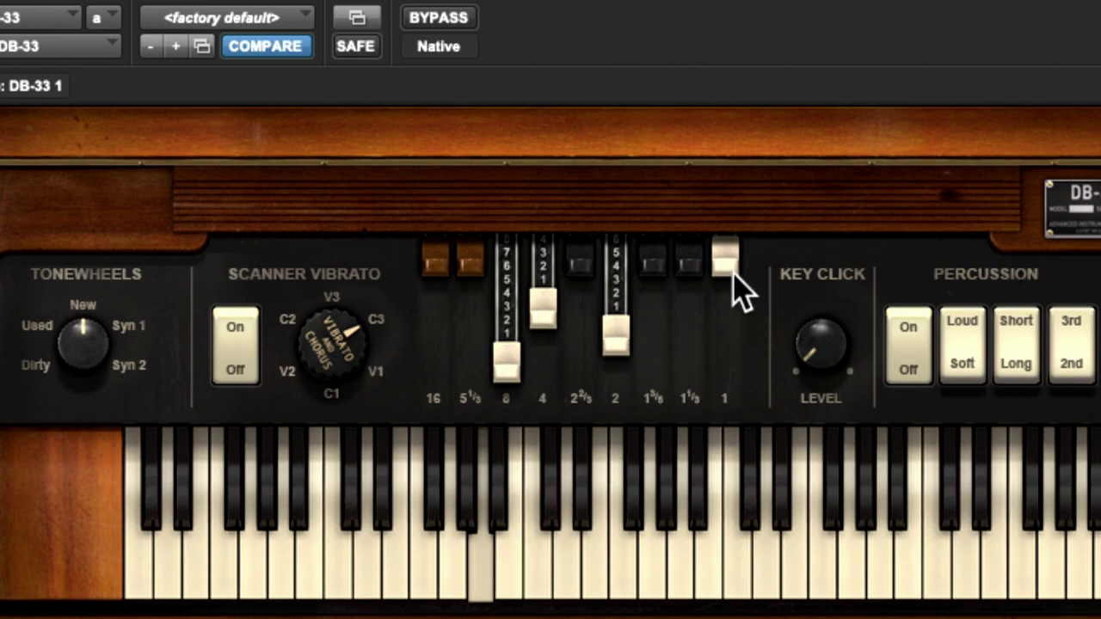
pyautogui.moveTo(732, 259); pyautogui.dragTo(728, 270)
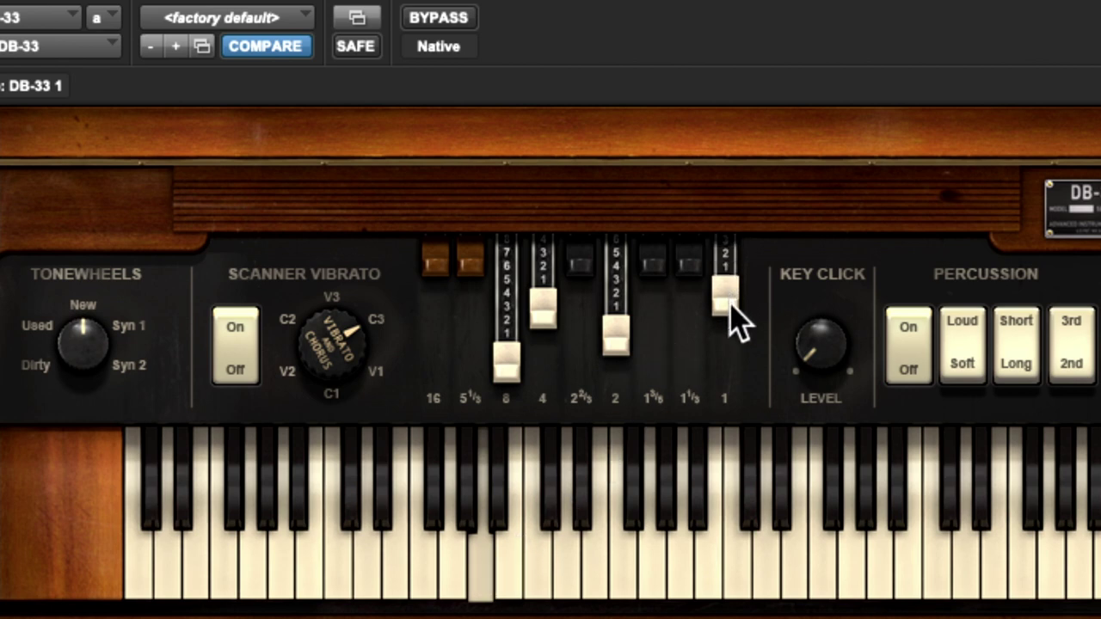
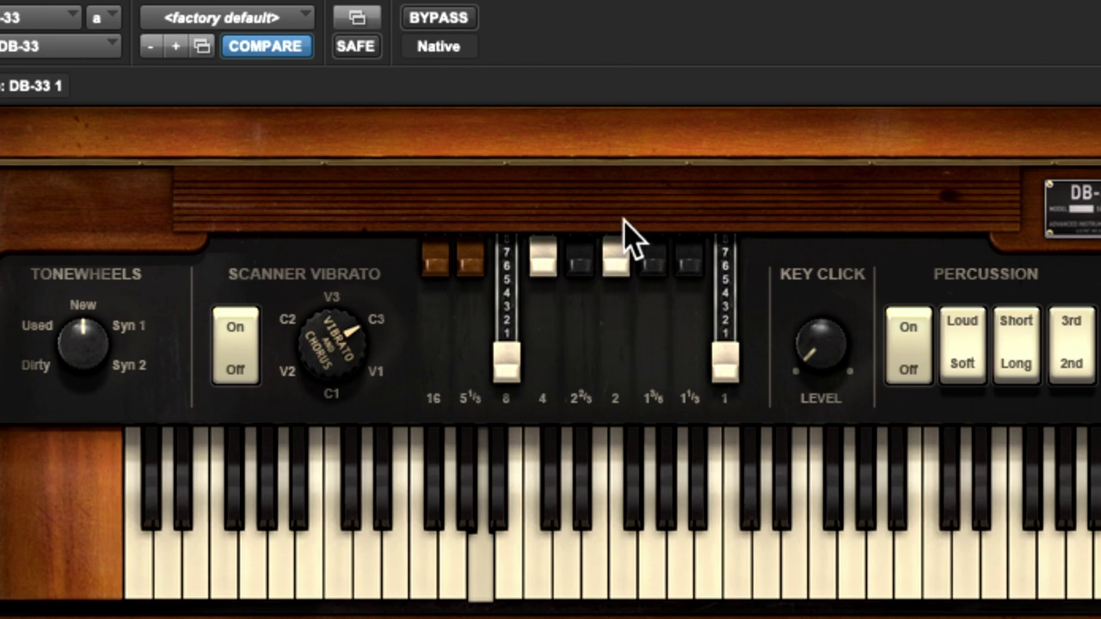
pyautogui.moveTo(719, 379); pyautogui.dragTo(725, 208)
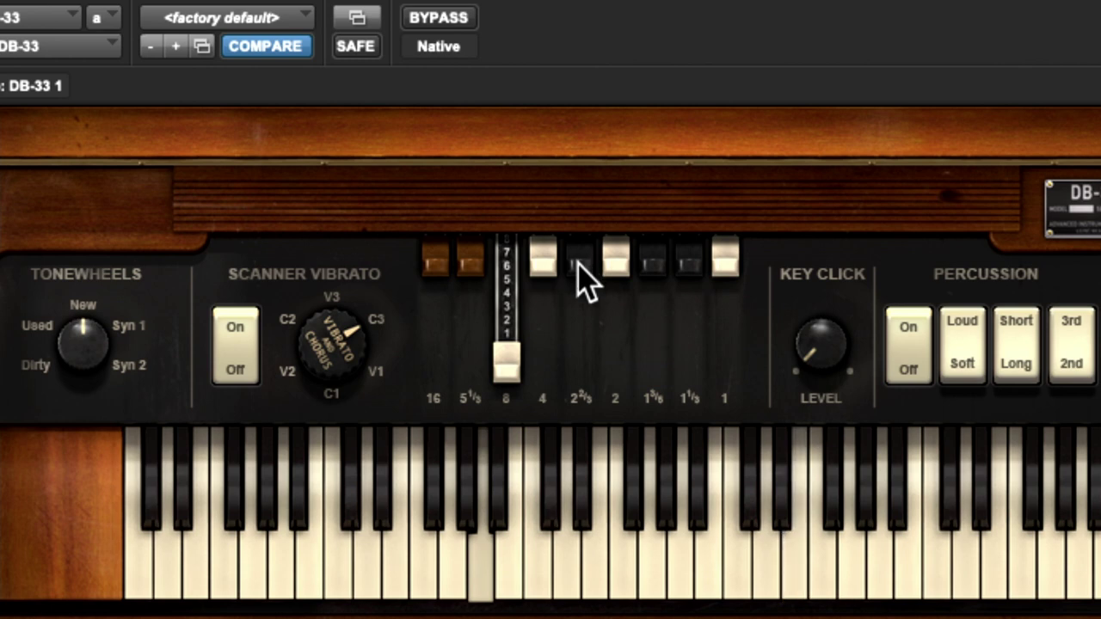
# - Try blending the 2 2/3 drawbar at about 4 and the 1 3/5 drawbar at about 3, and push both back in
pyautogui.moveTo(577, 268); pyautogui.dragTo(577, 311)
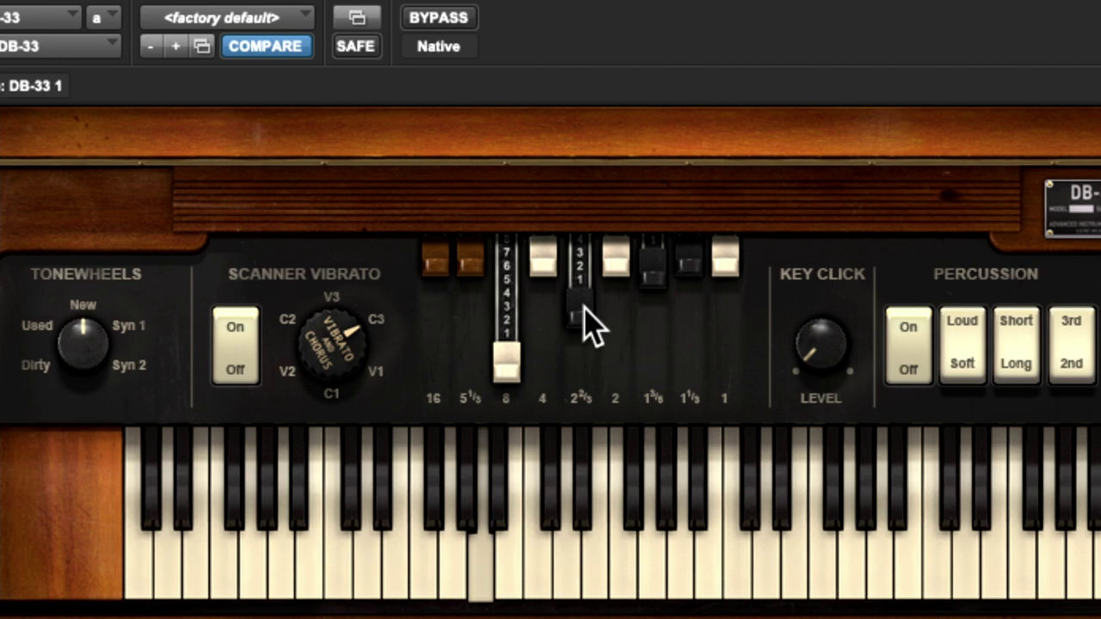
pyautogui.moveTo(585, 323); pyautogui.dragTo(594, 264)
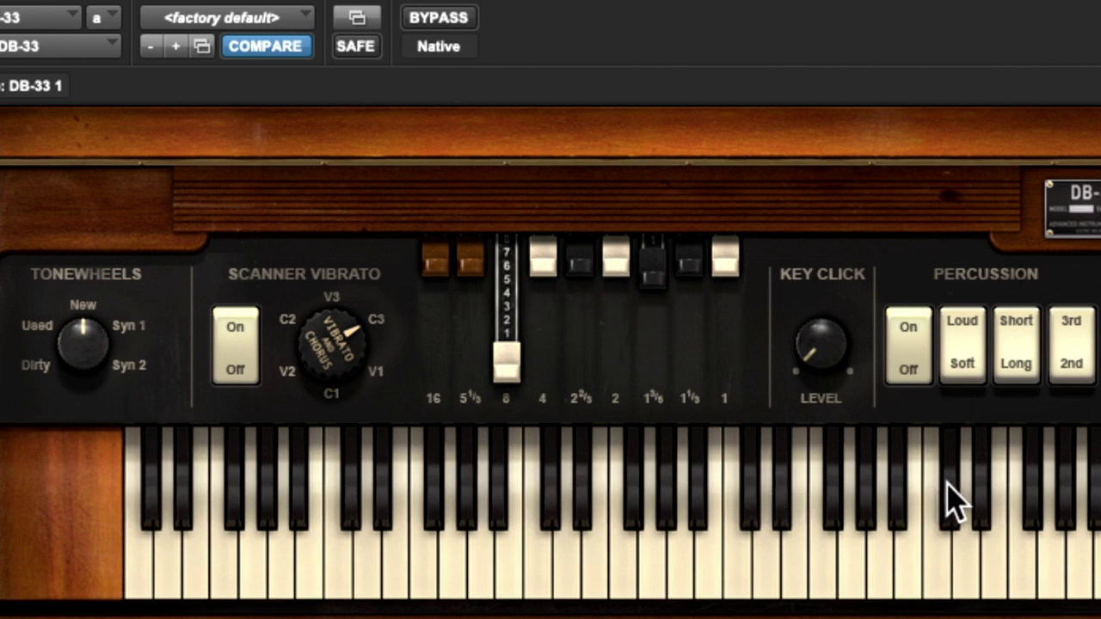
pyautogui.moveTo(651, 293); pyautogui.dragTo(631, 314)
pyautogui.moveTo(583, 273); pyautogui.dragTo(592, 325)
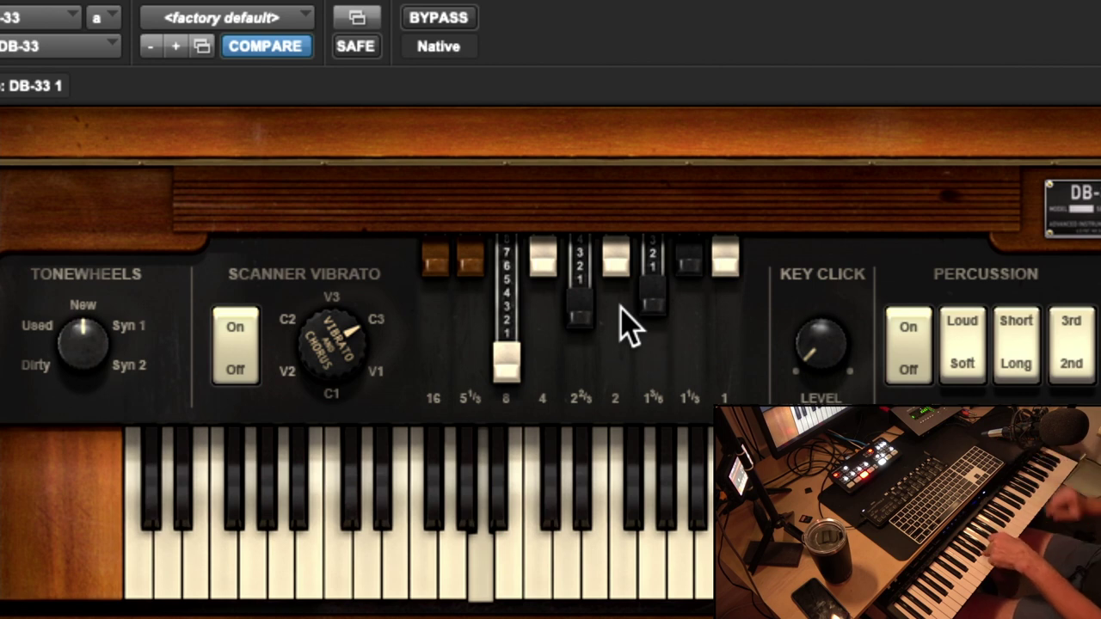
pyautogui.moveTo(652, 312); pyautogui.dragTo(658, 250)
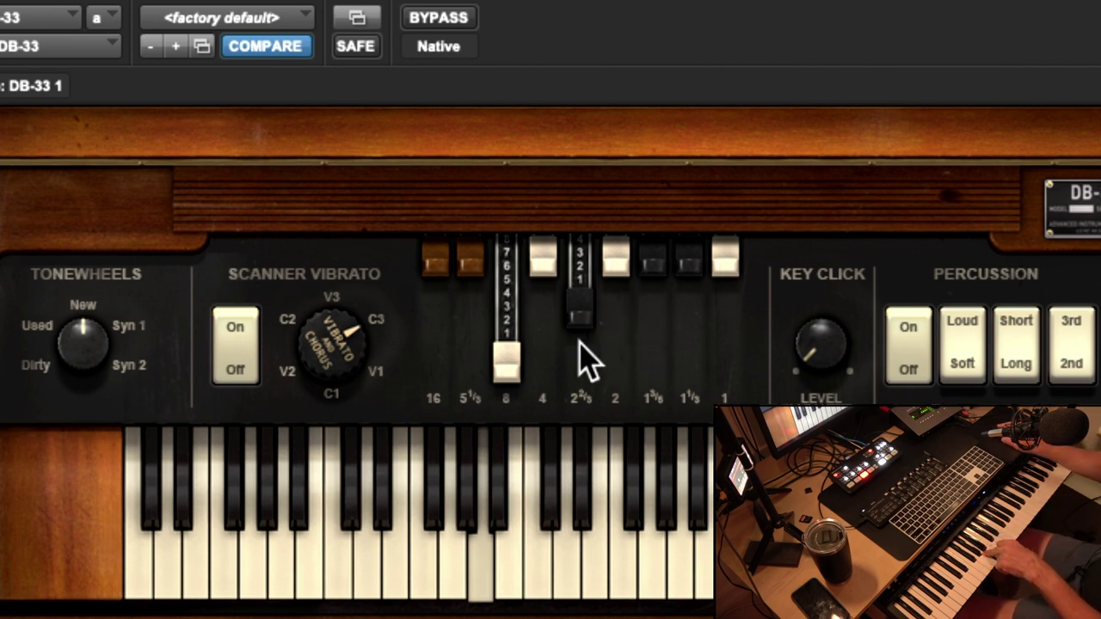
pyautogui.moveTo(590, 356); pyautogui.dragTo(594, 226)
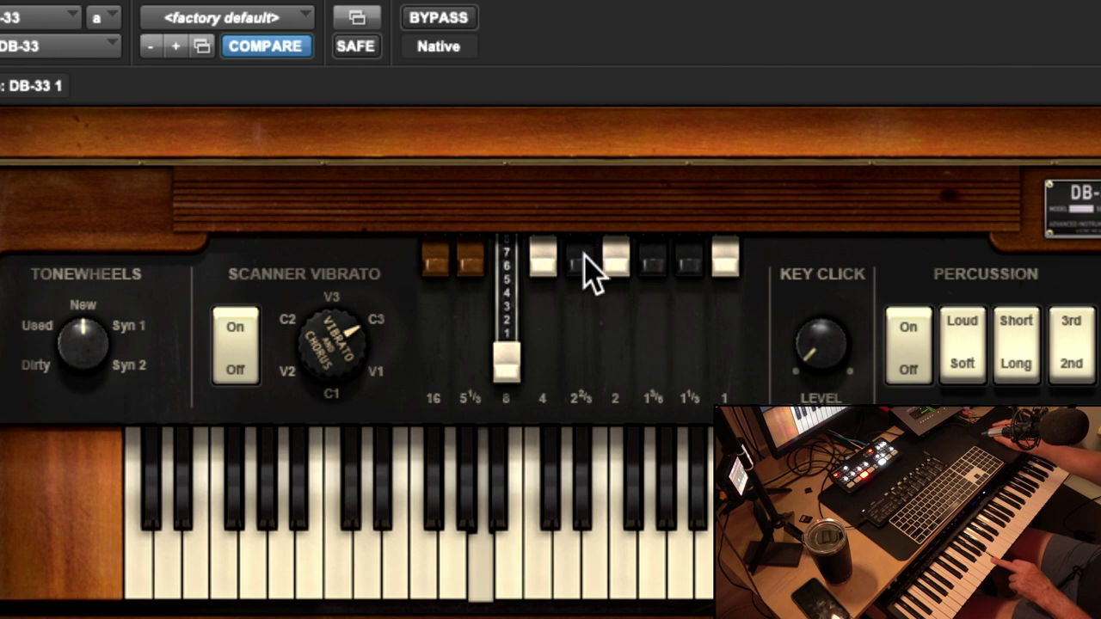
# - Try the 2 2/3 and 1 3/5 drawbars fully out and 1 1/3 at about 4, and push all three back in
pyautogui.moveTo(582, 258); pyautogui.dragTo(584, 437)
pyautogui.moveTo(655, 263); pyautogui.dragTo(650, 443)
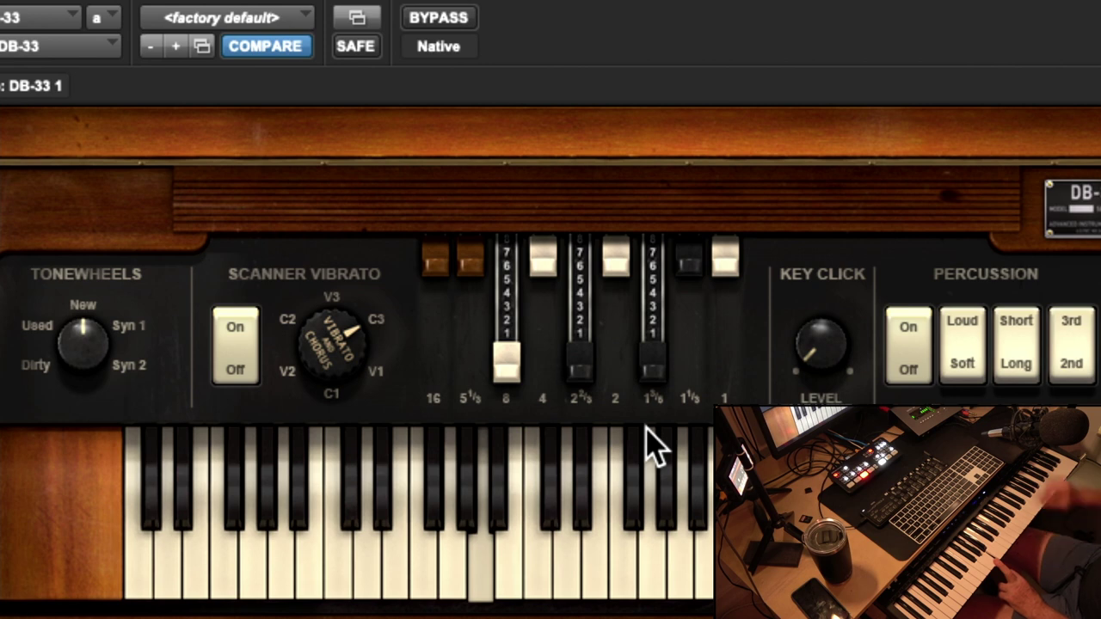
pyautogui.moveTo(688, 273); pyautogui.dragTo(693, 340)
pyautogui.moveTo(656, 373); pyautogui.dragTo(658, 242)
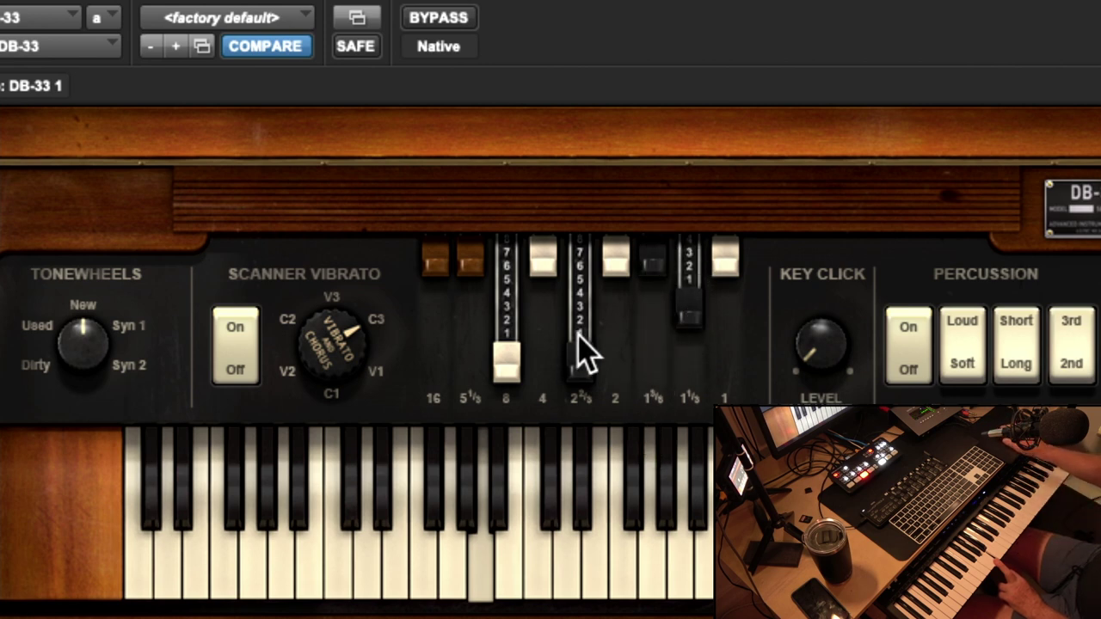
pyautogui.moveTo(585, 371); pyautogui.dragTo(611, 211)
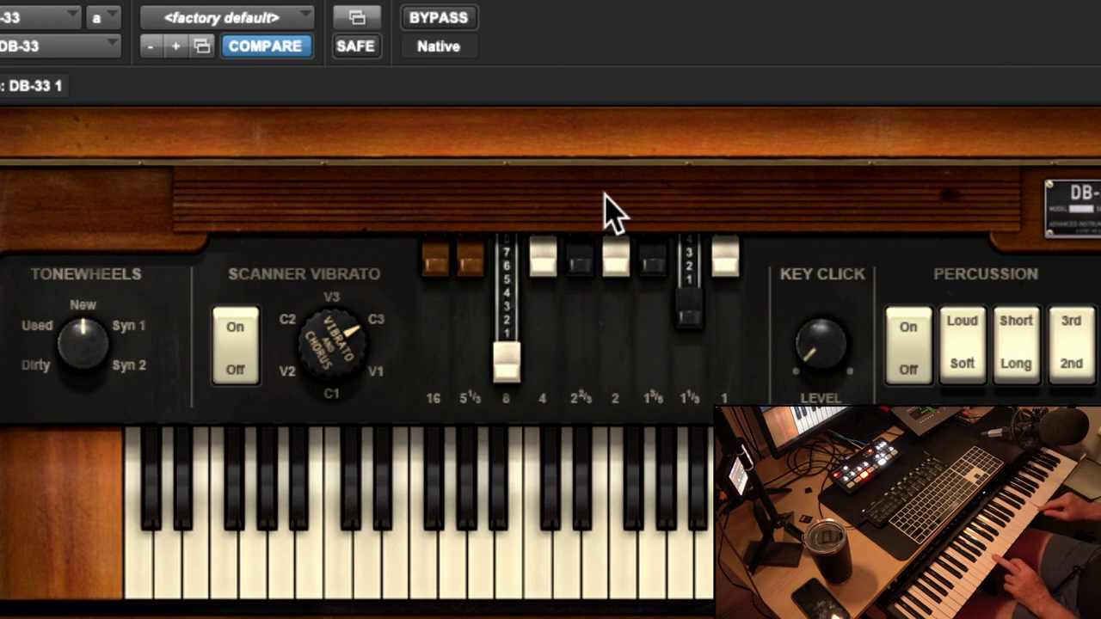
pyautogui.moveTo(676, 300); pyautogui.dragTo(720, 201)
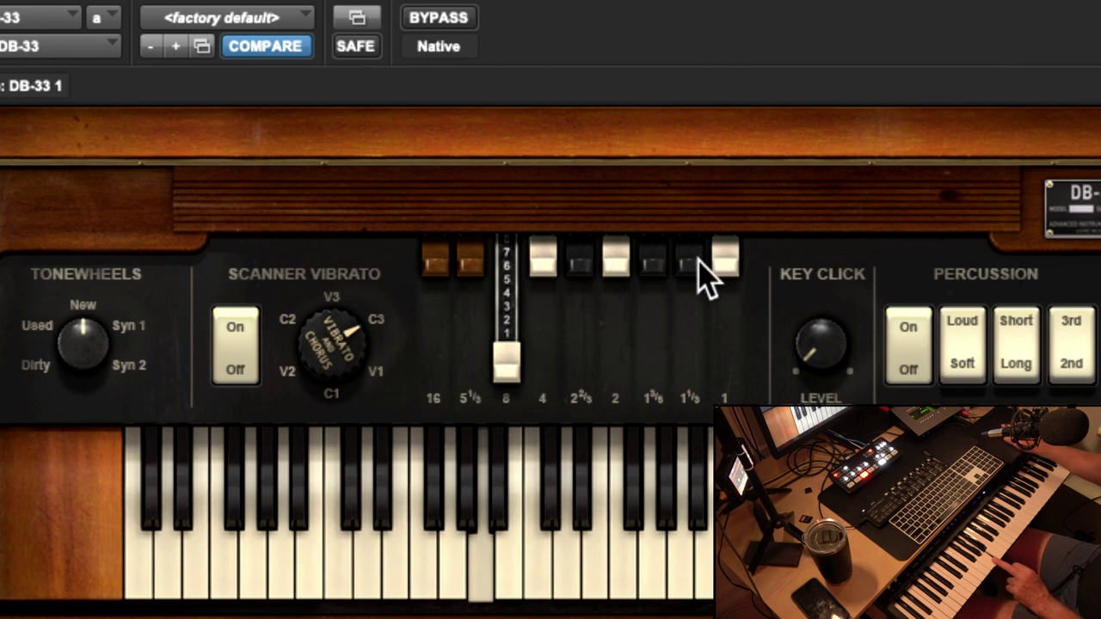
# - Try a mix of 1 1/3 at about 6 with the 2, 4, 2 2/3 and 1 drawbars partly out, and push all five back in
pyautogui.moveTo(698, 260); pyautogui.dragTo(705, 336)
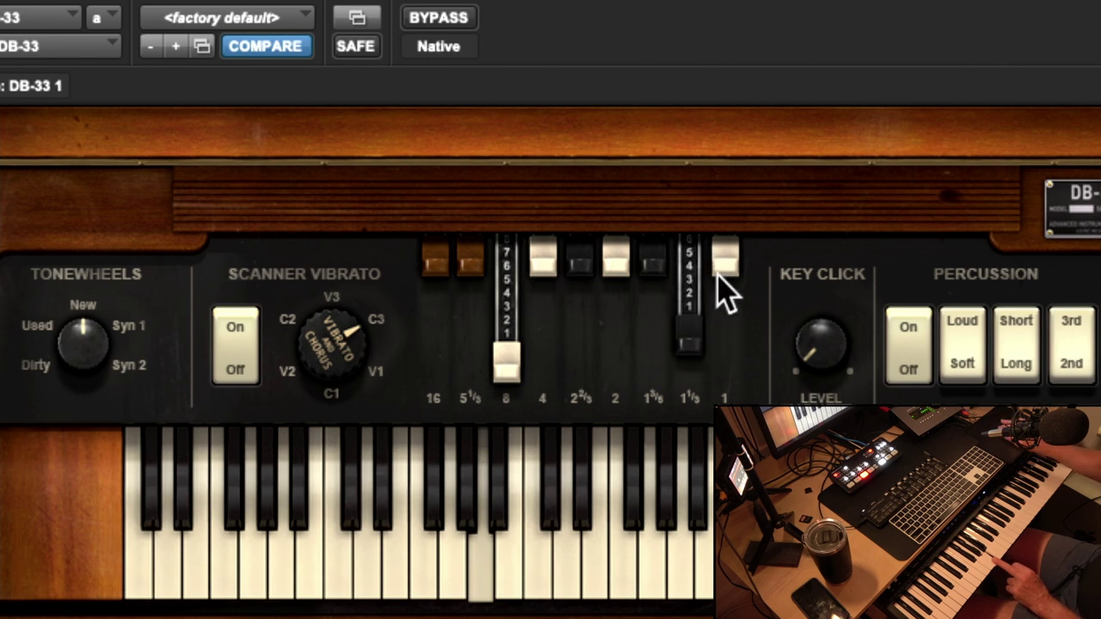
pyautogui.moveTo(616, 284); pyautogui.dragTo(618, 308)
pyautogui.moveTo(550, 280); pyautogui.dragTo(574, 298)
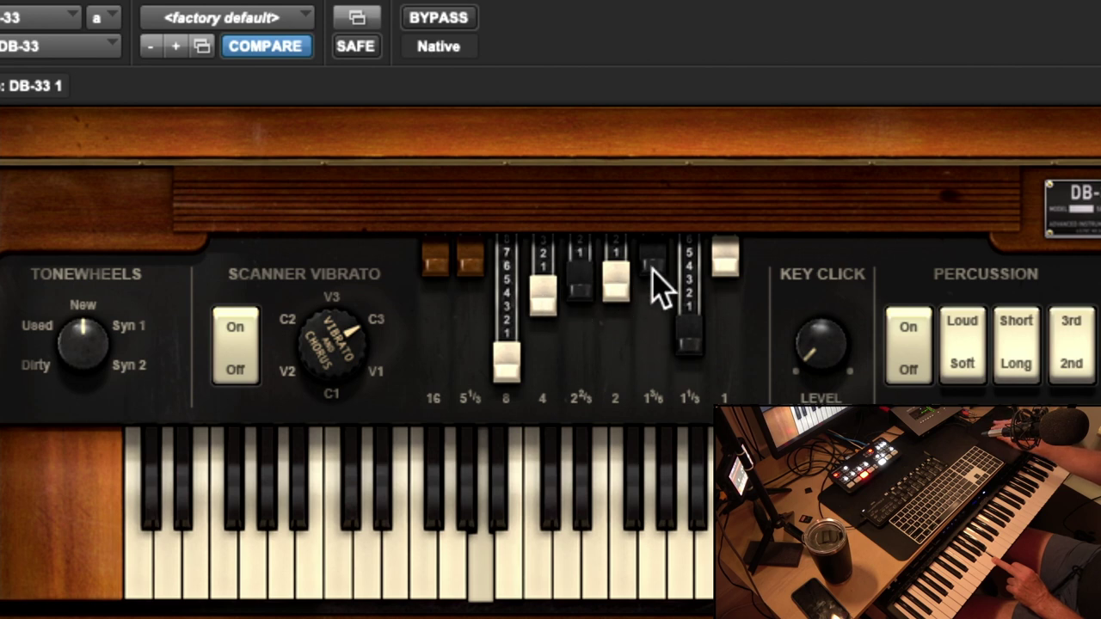
pyautogui.moveTo(735, 260); pyautogui.dragTo(729, 283)
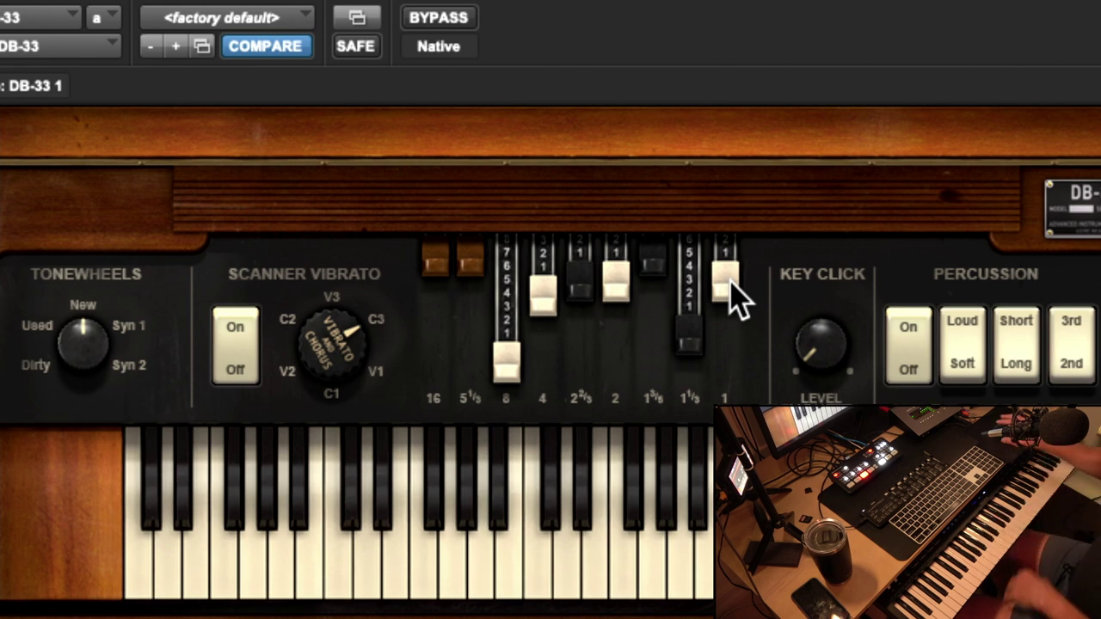
pyautogui.moveTo(699, 343); pyautogui.dragTo(695, 258)
pyautogui.moveTo(619, 283); pyautogui.dragTo(587, 220)
pyautogui.moveTo(725, 295); pyautogui.dragTo(727, 254)
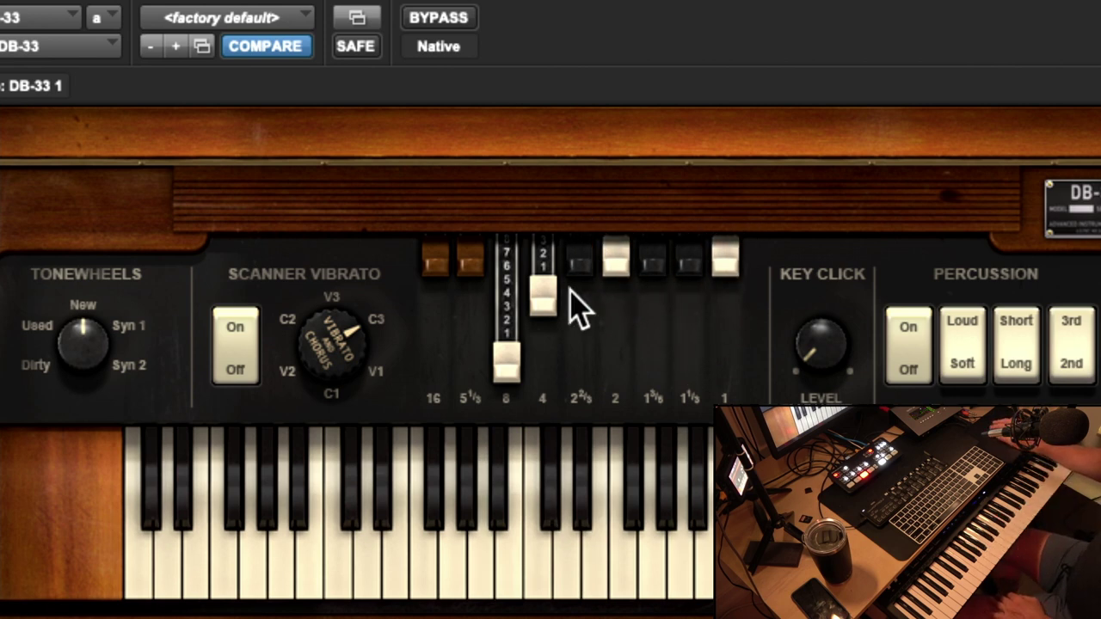
pyautogui.moveTo(550, 297); pyautogui.dragTo(553, 259)
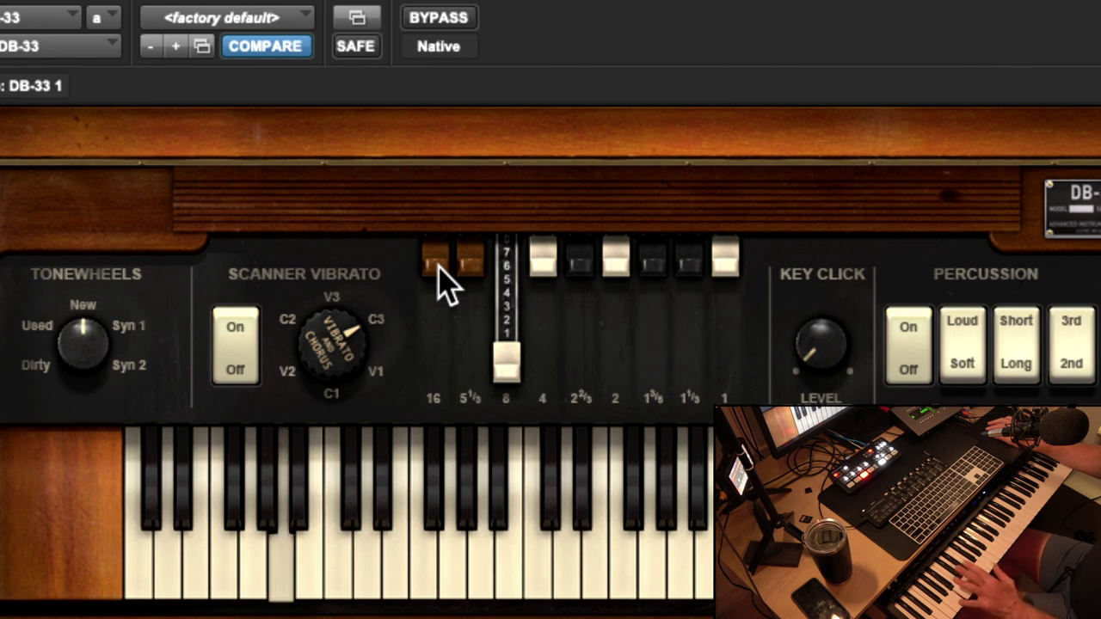
# - Try the 5 1/3 drawbar at about 4 with and without the 16 and 8, and return to only the 8 out
pyautogui.moveTo(437, 266); pyautogui.dragTo(432, 372)
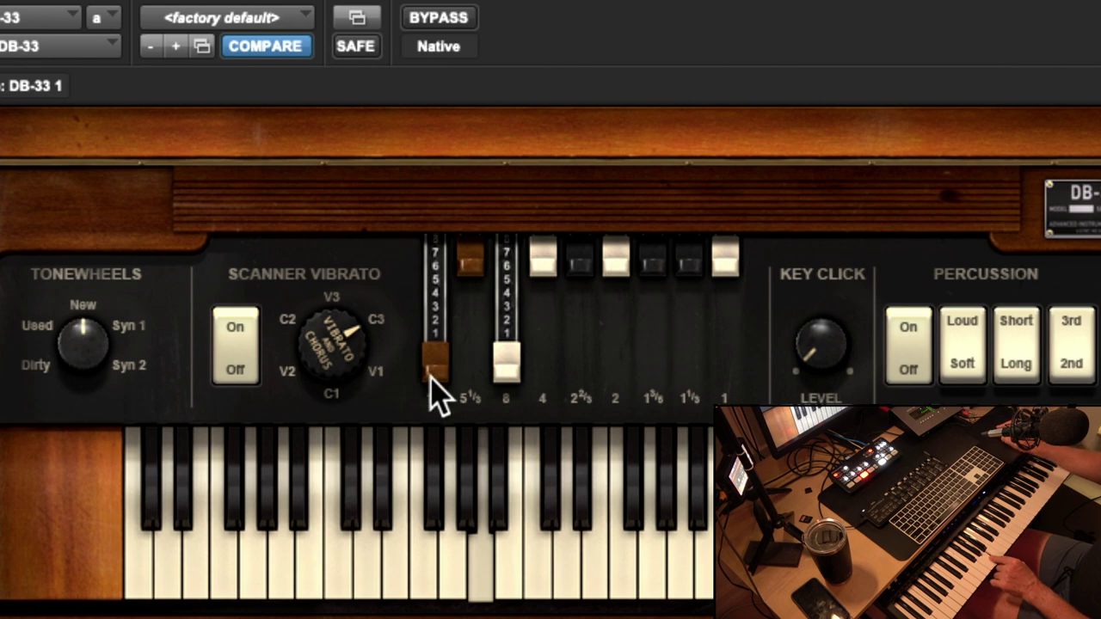
pyautogui.moveTo(477, 262); pyautogui.dragTo(470, 308)
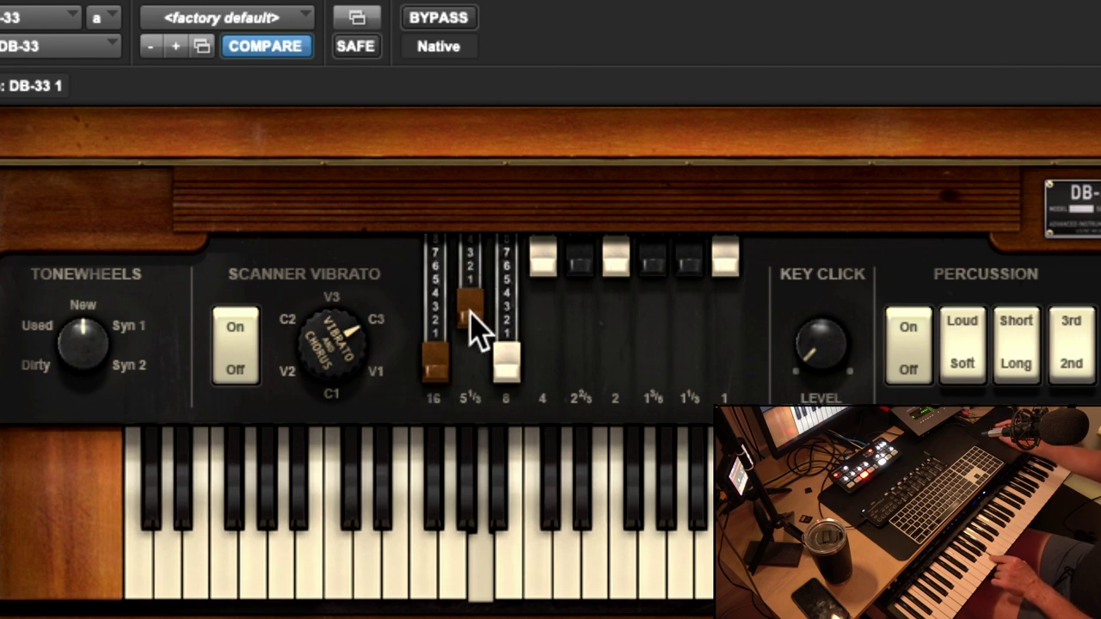
pyautogui.moveTo(432, 352); pyautogui.dragTo(458, 209)
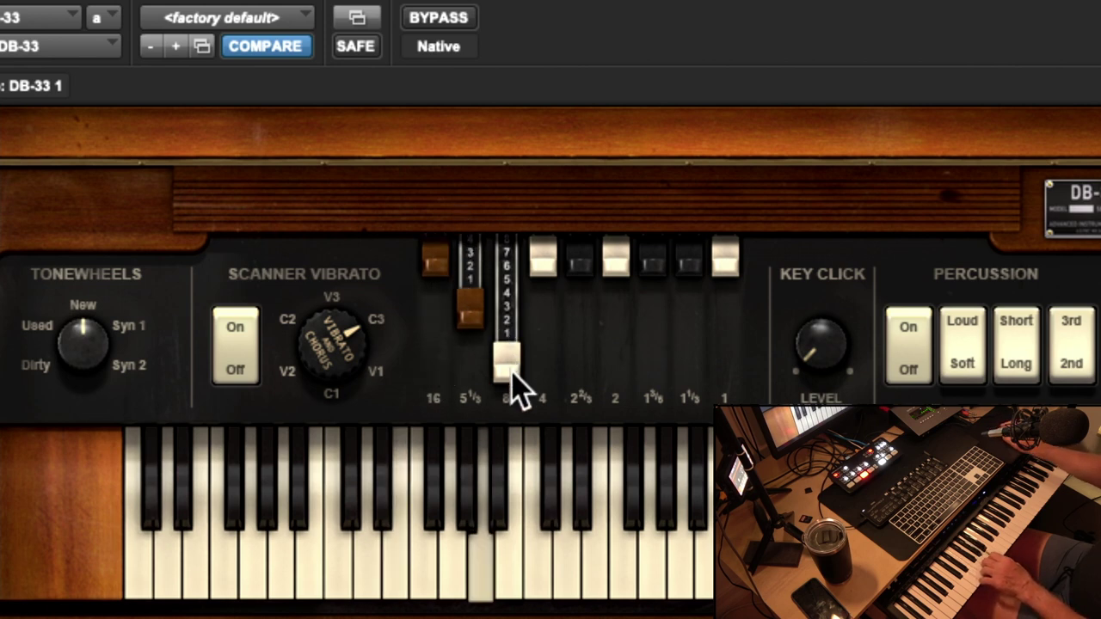
pyautogui.moveTo(508, 370); pyautogui.dragTo(556, 233)
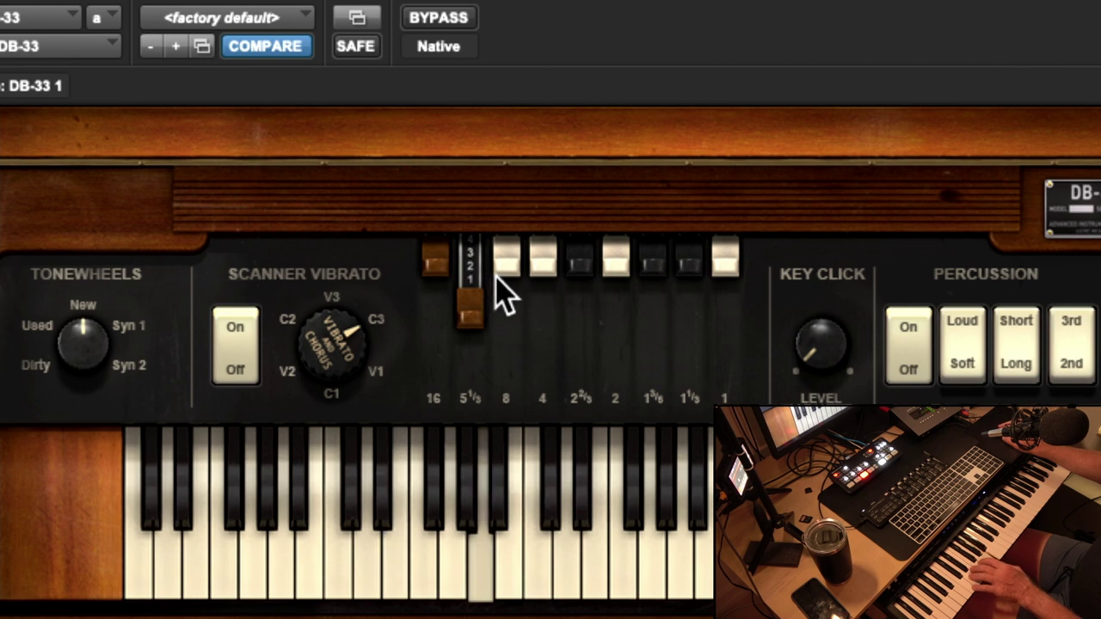
pyautogui.moveTo(501, 264); pyautogui.dragTo(484, 172)
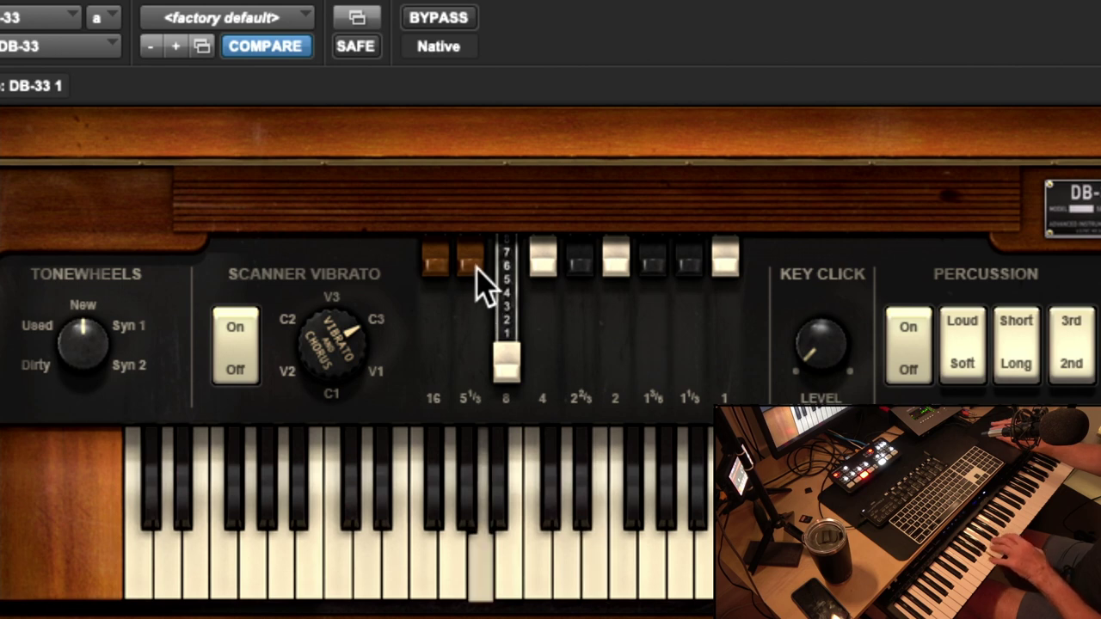
# - Try 5 1/3 at about 5 with 8 fully out, adding 2 2/3 at about 3, 1 3/5 at about 2 and 1 1/3 at about 3
pyautogui.moveTo(508, 364); pyautogui.dragTo(509, 206)
pyautogui.moveTo(473, 270); pyautogui.dragTo(476, 344)
pyautogui.moveTo(508, 273); pyautogui.dragTo(513, 361)
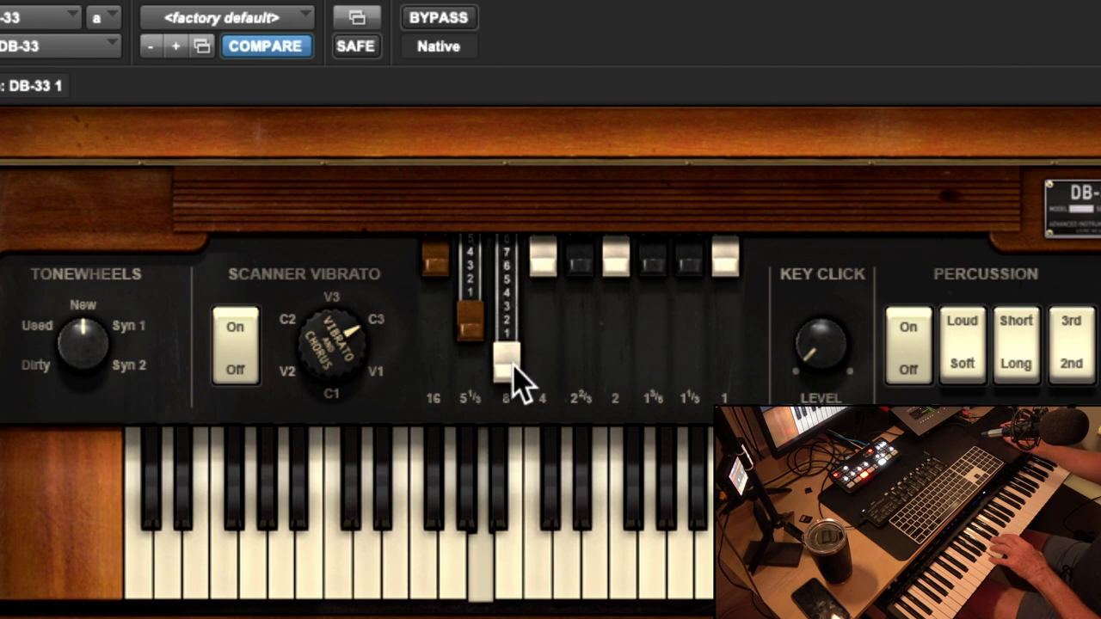
pyautogui.moveTo(572, 259); pyautogui.dragTo(568, 329)
pyautogui.moveTo(644, 267); pyautogui.dragTo(691, 292)
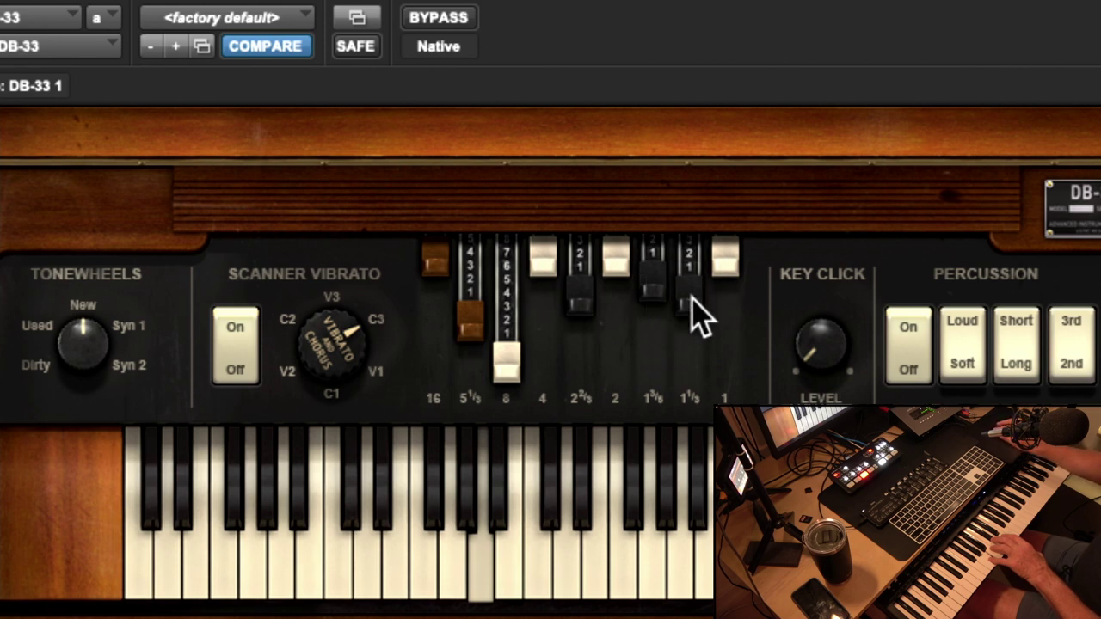
# - Push in the 8, 2 2/3, 1 3/5 and 1 1/3 drawbars, and pull the 16 out to about 3
pyautogui.moveTo(505, 372); pyautogui.dragTo(510, 251)
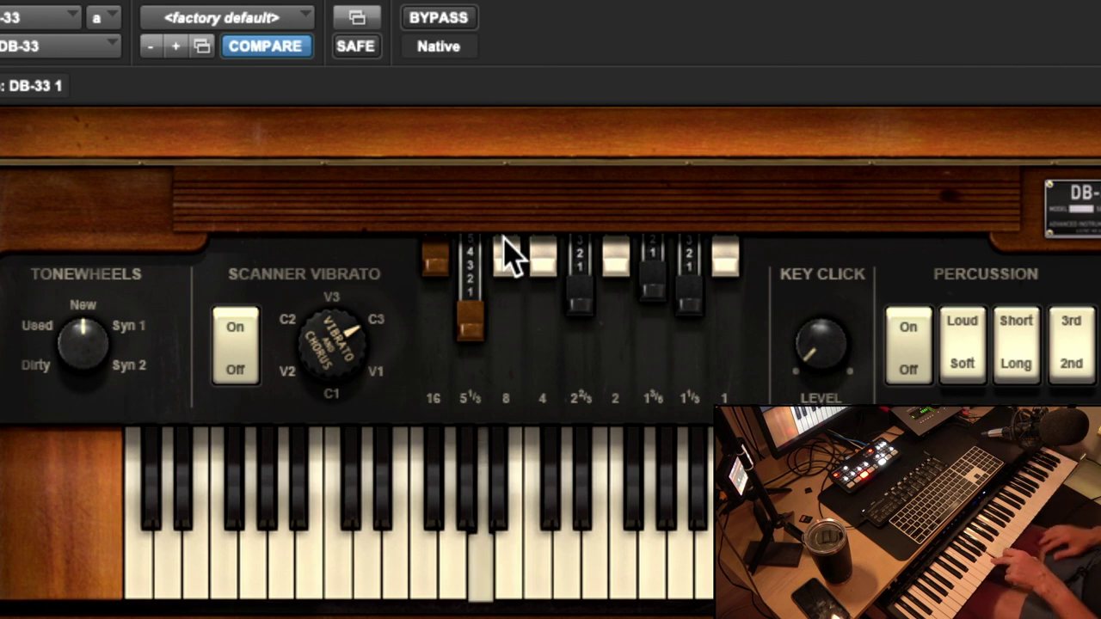
pyautogui.moveTo(437, 257); pyautogui.dragTo(438, 299)
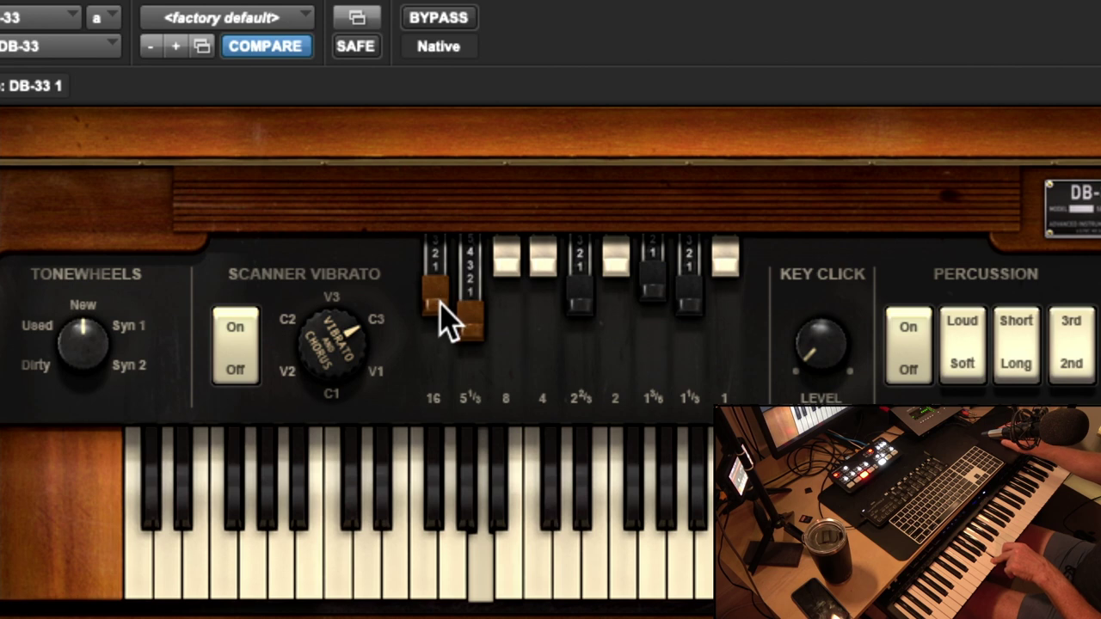
pyautogui.moveTo(572, 303); pyautogui.dragTo(602, 238)
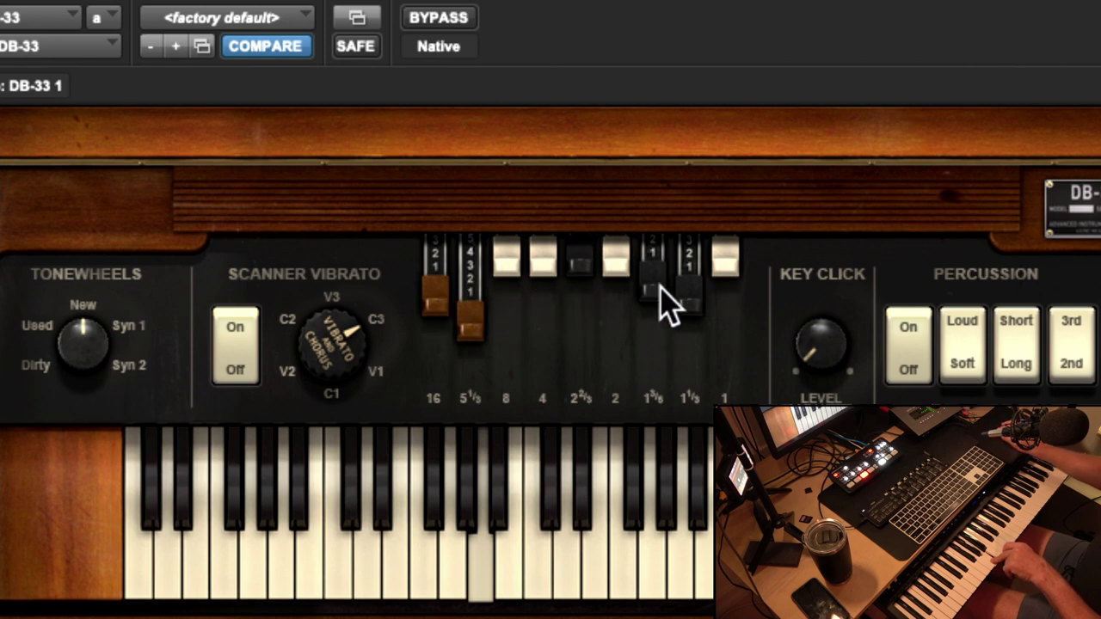
pyautogui.moveTo(668, 300); pyautogui.dragTo(682, 222)
pyautogui.moveTo(701, 284); pyautogui.dragTo(712, 201)
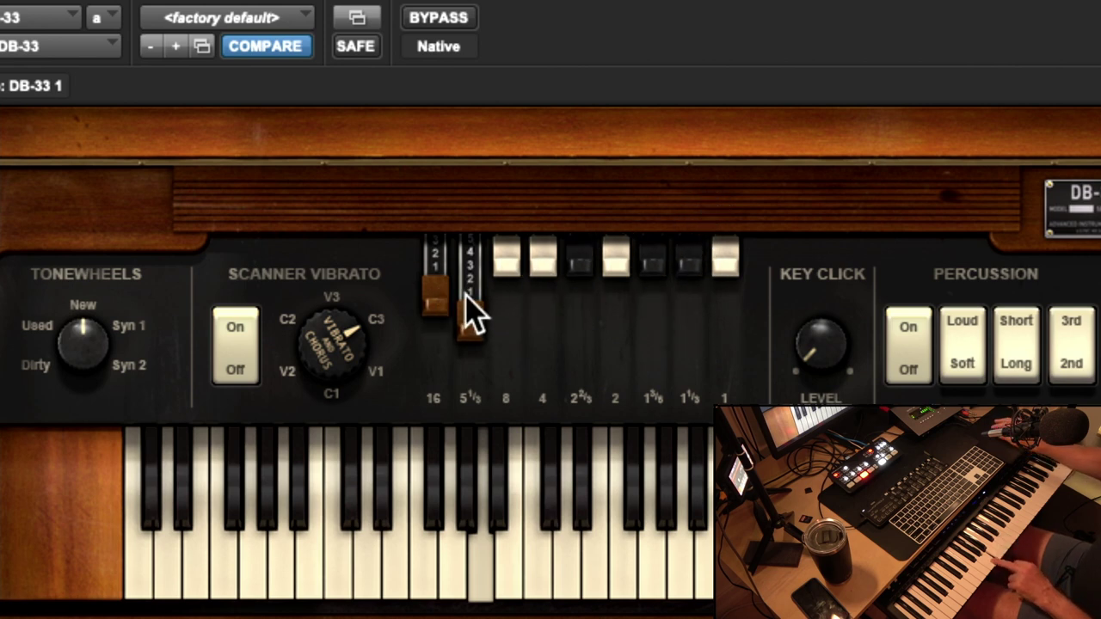
# - Pull the 16, 5 1/3 and 8 drawbars fully out
pyautogui.moveTo(442, 300); pyautogui.dragTo(437, 422)
pyautogui.moveTo(467, 344); pyautogui.dragTo(481, 386)
pyautogui.moveTo(511, 275); pyautogui.dragTo(514, 389)
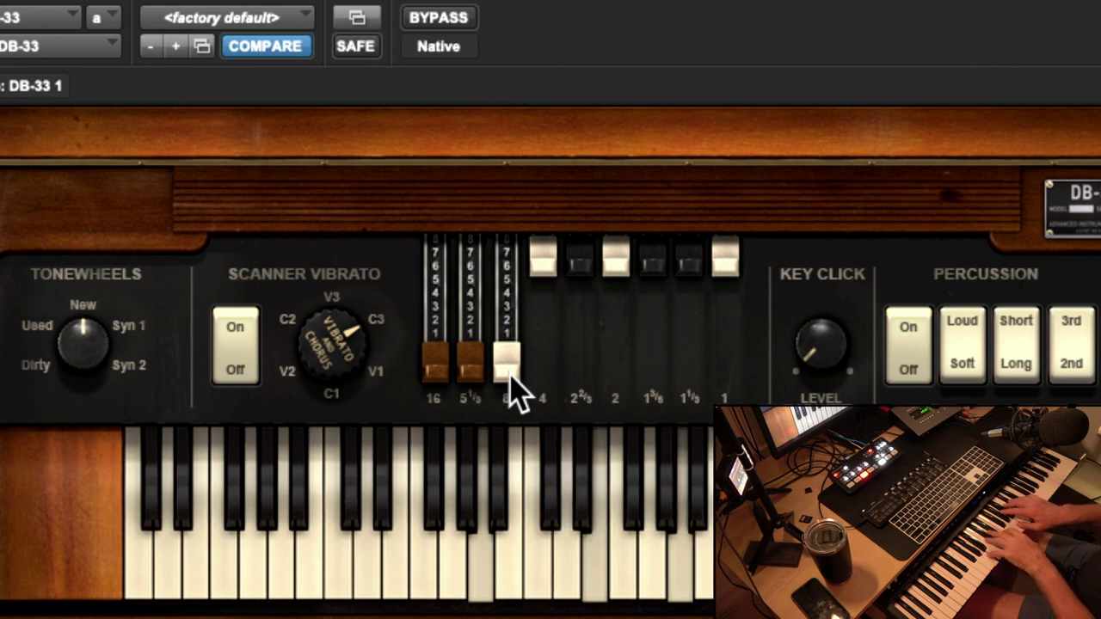
# - Shape the drawbars into a valley, with 8 at about 5, 4 at about 4, 2 2/3 at about 2, rising to 1 fully out
pyautogui.moveTo(539, 258); pyautogui.dragTo(551, 333)
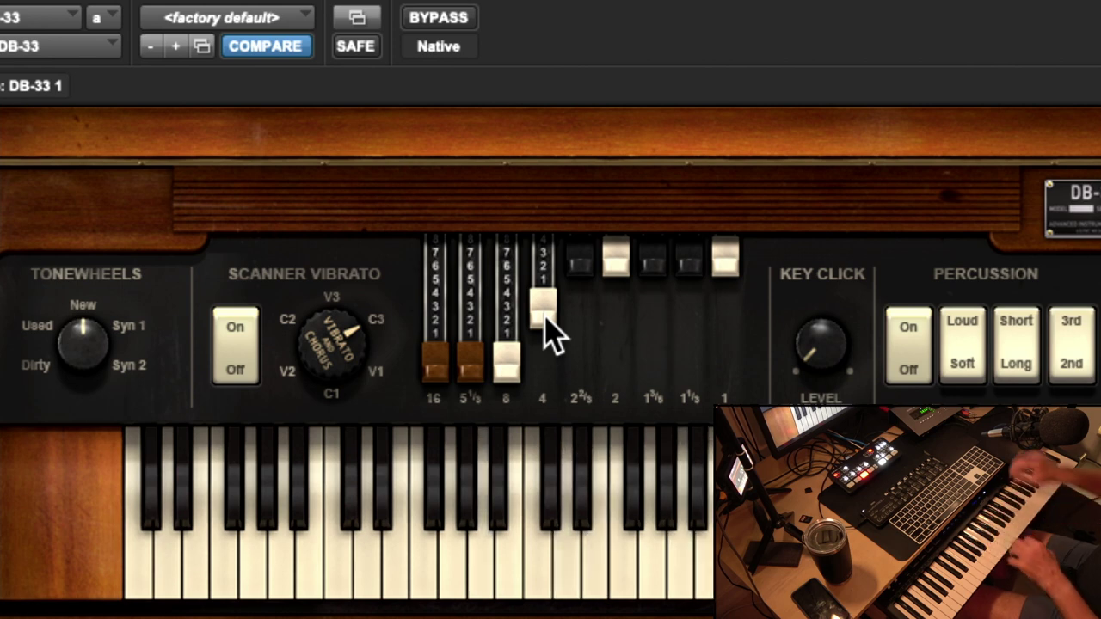
pyautogui.moveTo(510, 379)
pyautogui.mouseDown()
pyautogui.moveTo(509, 259)
pyautogui.moveTo(497, 361)
pyautogui.mouseUp()
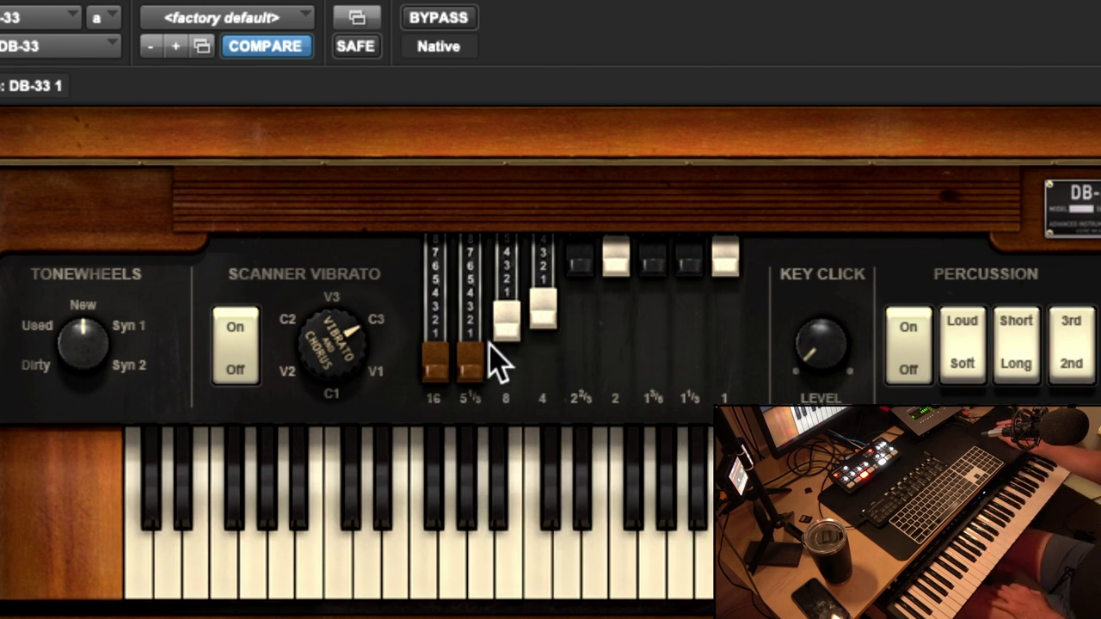
pyautogui.moveTo(578, 271); pyautogui.dragTo(725, 381)
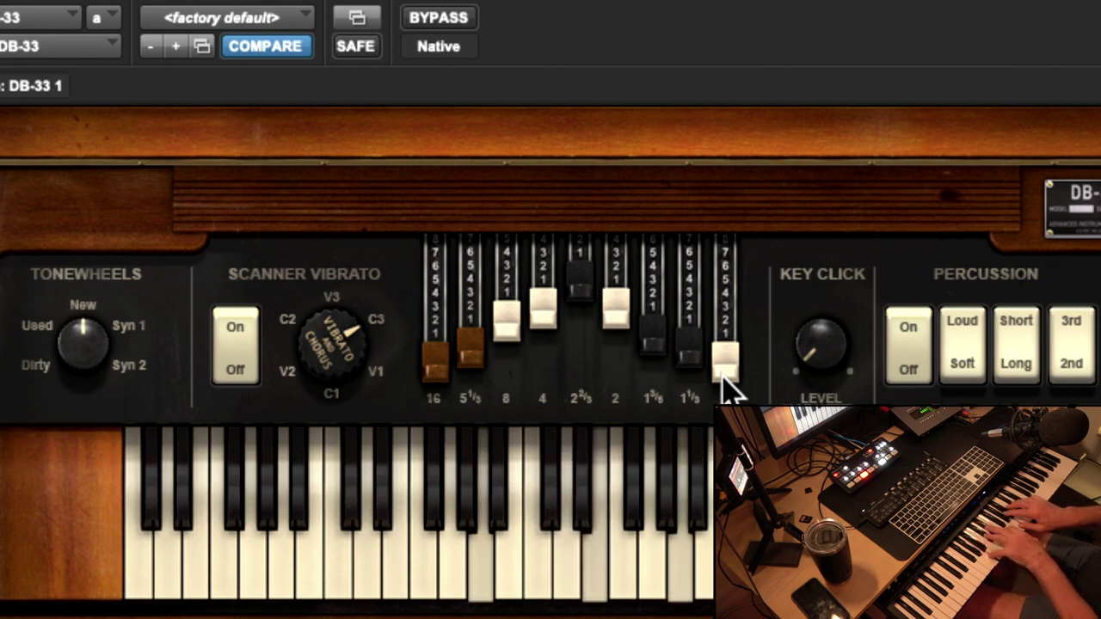
# - Pull all nine drawbars fully out
pyautogui.moveTo(693, 357); pyautogui.dragTo(693, 393)
pyautogui.moveTo(656, 353); pyautogui.dragTo(662, 379)
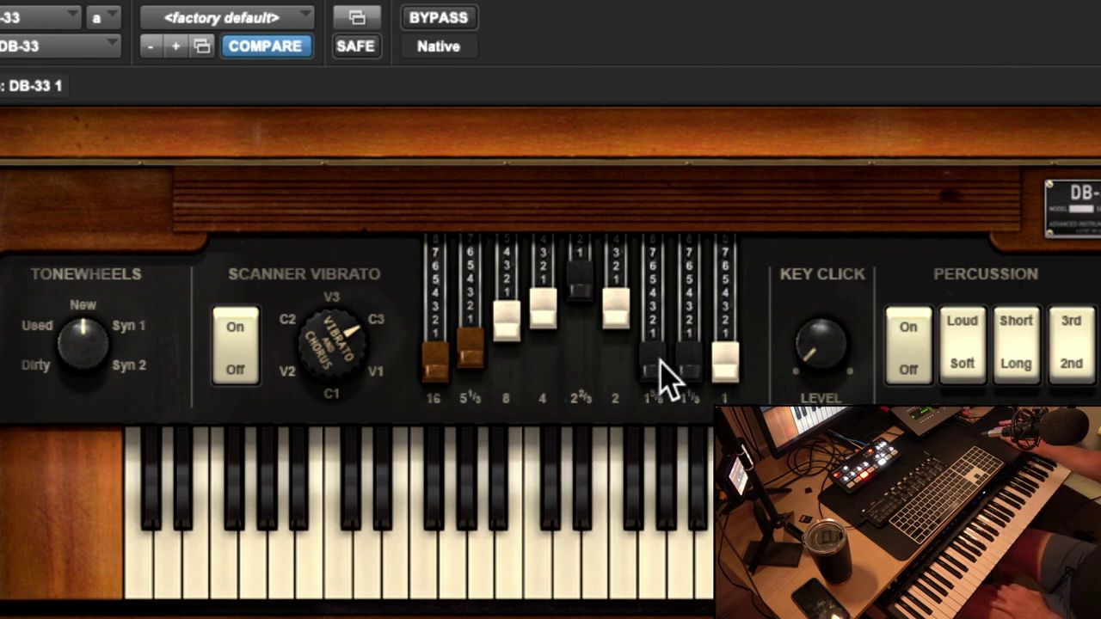
pyautogui.moveTo(624, 332); pyautogui.dragTo(616, 401)
pyautogui.moveTo(583, 277); pyautogui.dragTo(585, 378)
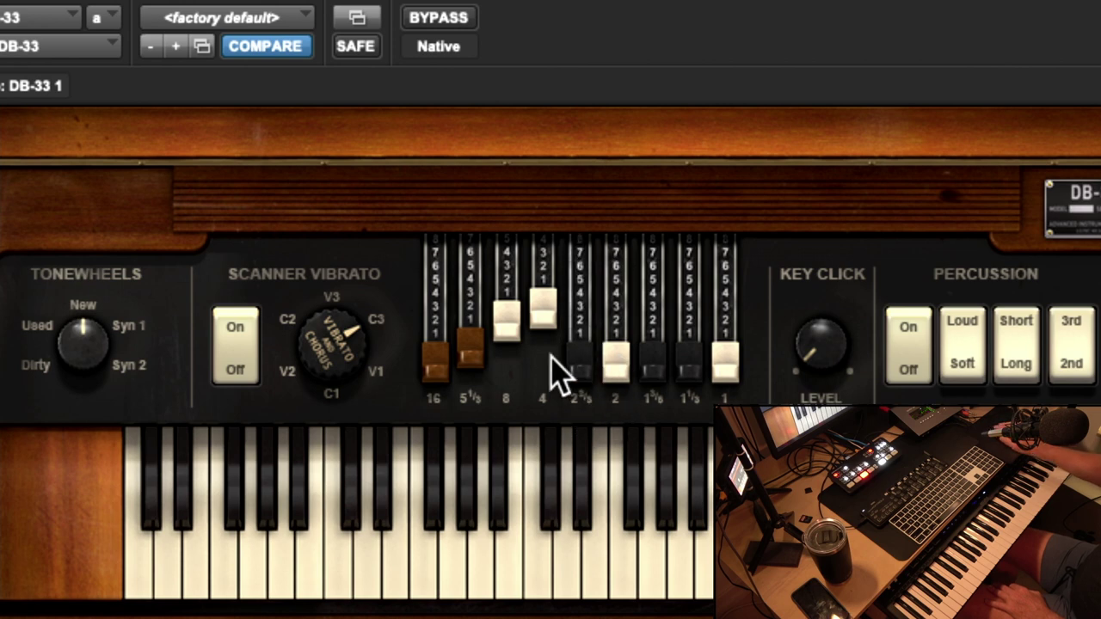
pyautogui.moveTo(543, 311); pyautogui.dragTo(537, 386)
pyautogui.moveTo(507, 339); pyautogui.dragTo(505, 331)
pyautogui.moveTo(473, 370); pyautogui.dragTo(469, 385)
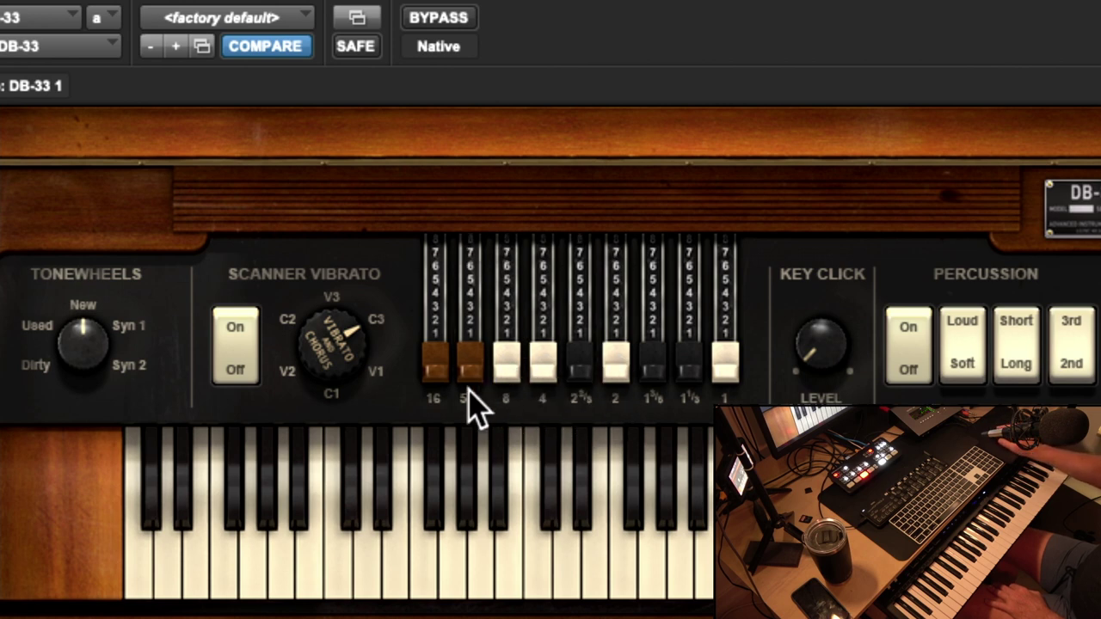
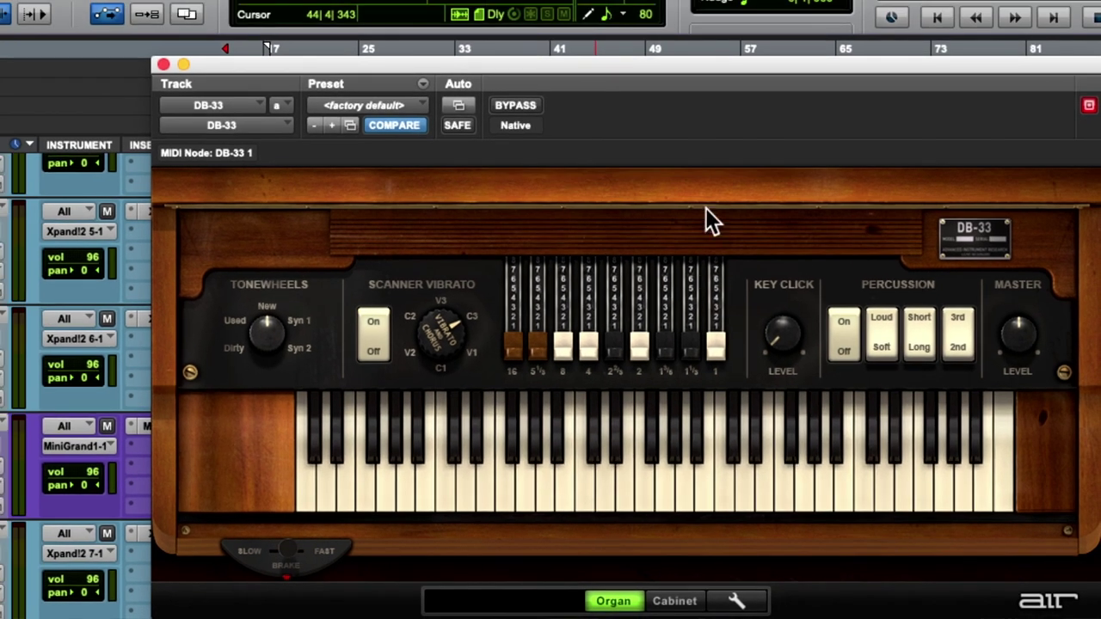
# - Move the DB-33 window up and switch the rotary speed from slow to fast
pyautogui.moveTo(641, 62); pyautogui.dragTo(637, 8)
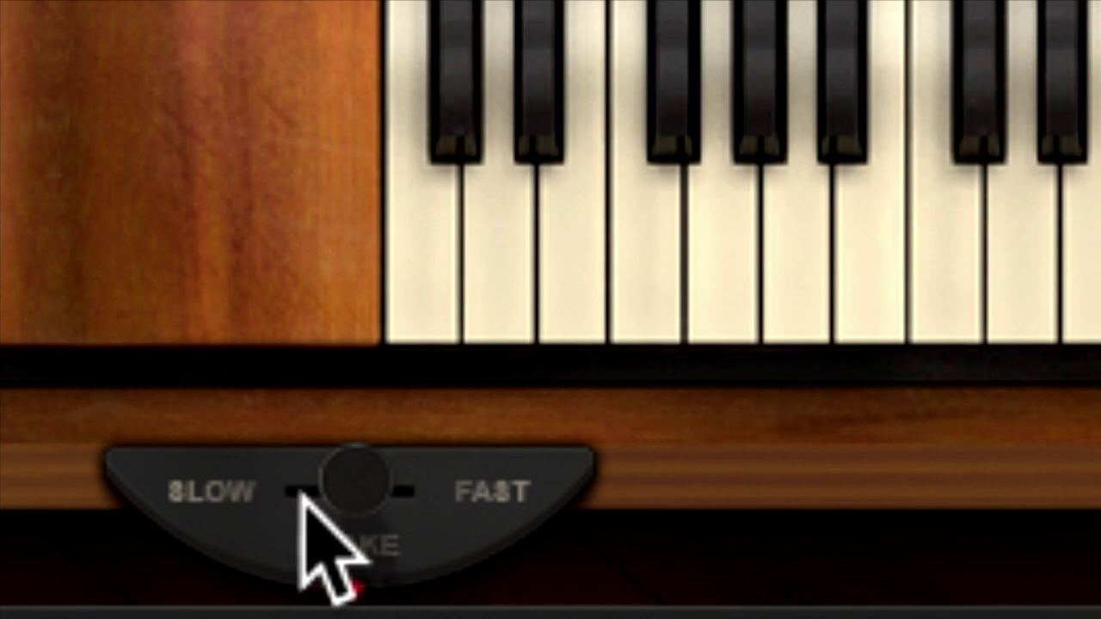
pyautogui.moveTo(336, 482); pyautogui.dragTo(191, 498)
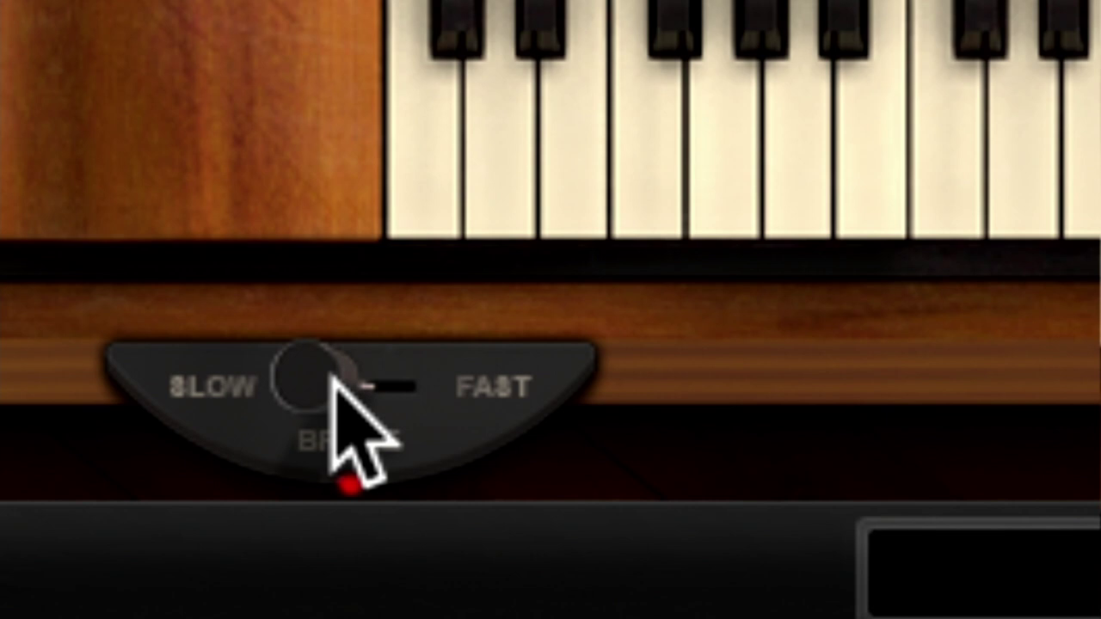
pyautogui.moveTo(331, 378); pyautogui.dragTo(540, 400)
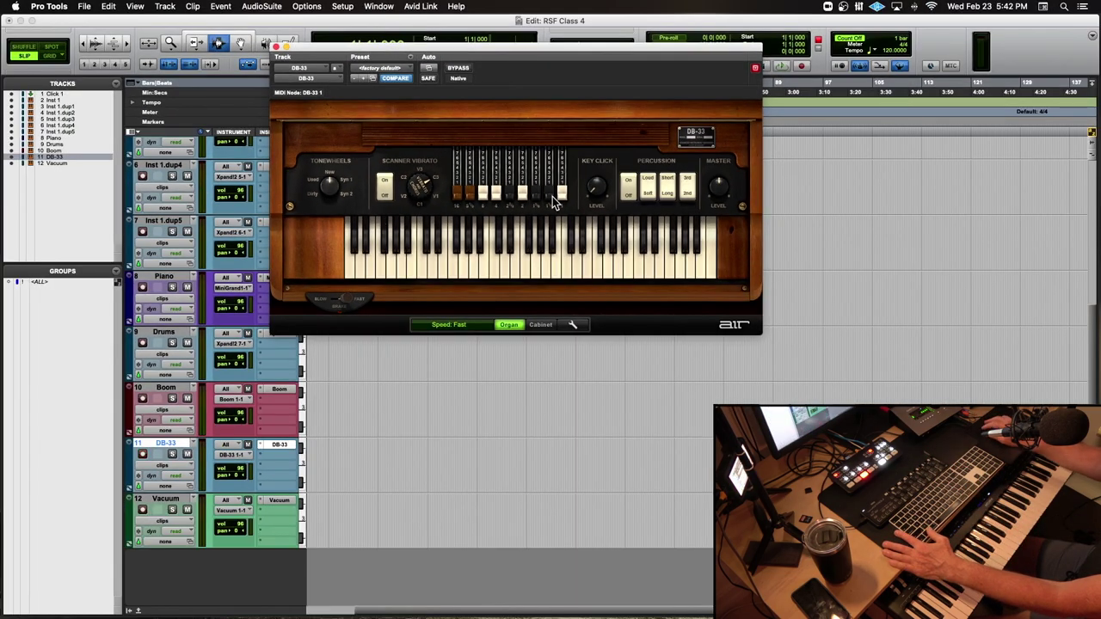
# - Sweep the drawbars into a valley shape lowest at 2 2/3, with the 1 1/3 drawbar at 6
pyautogui.moveTo(471, 198); pyautogui.dragTo(535, 180)
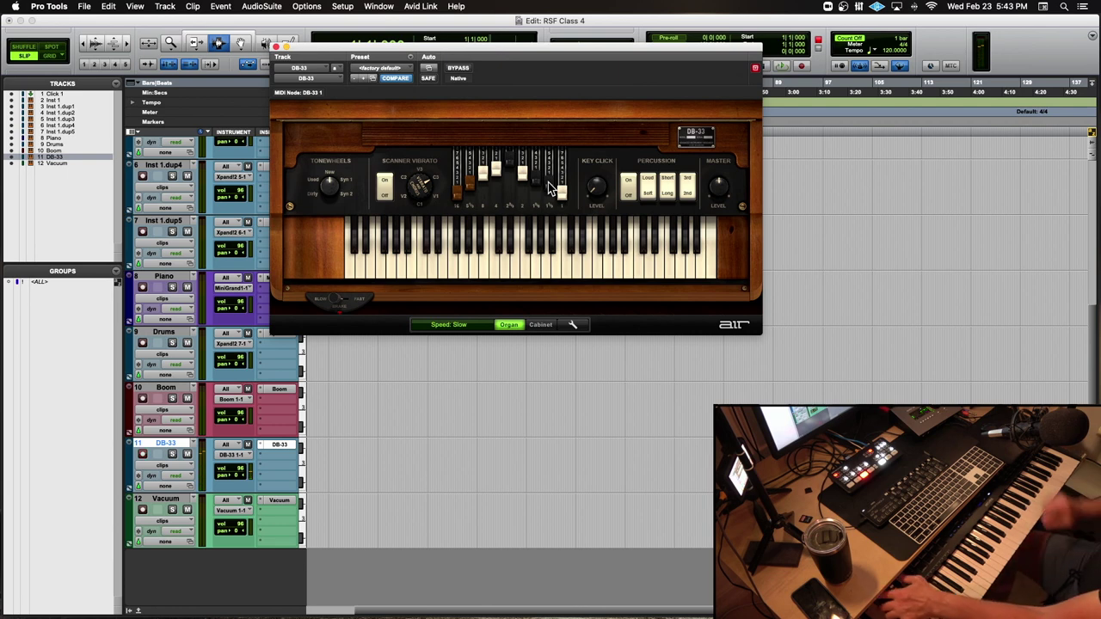
pyautogui.click(548, 182)
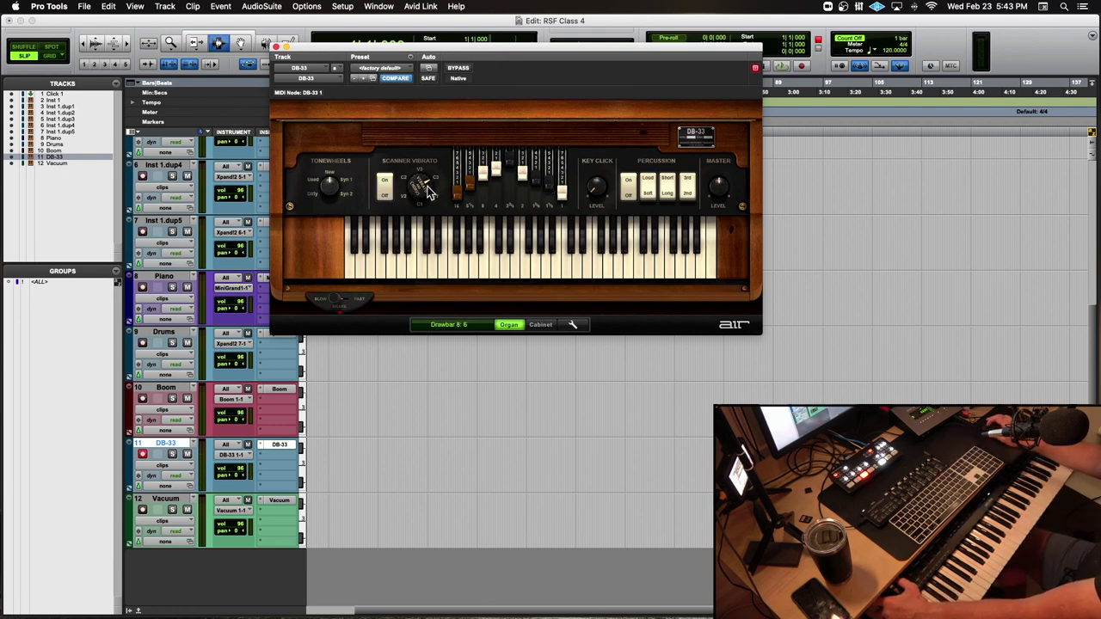
# - Turn the scanner vibrato selector through V2 back to C3 and switch the scanner on
pyautogui.click(430, 191)
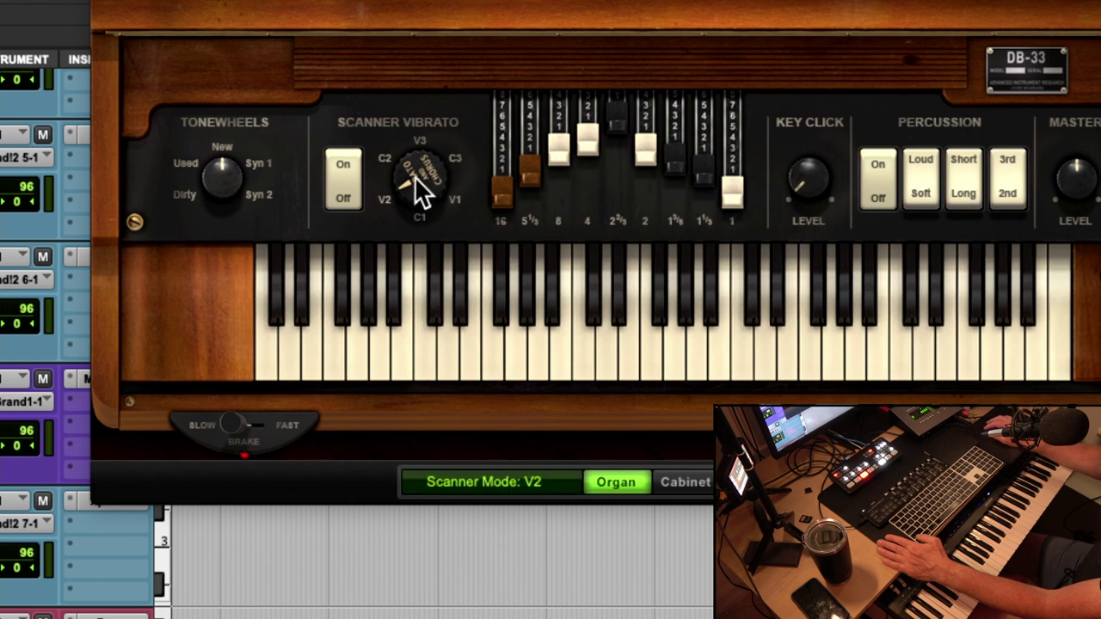
pyautogui.moveTo(415, 176); pyautogui.dragTo(421, 126)
pyautogui.click(341, 163)
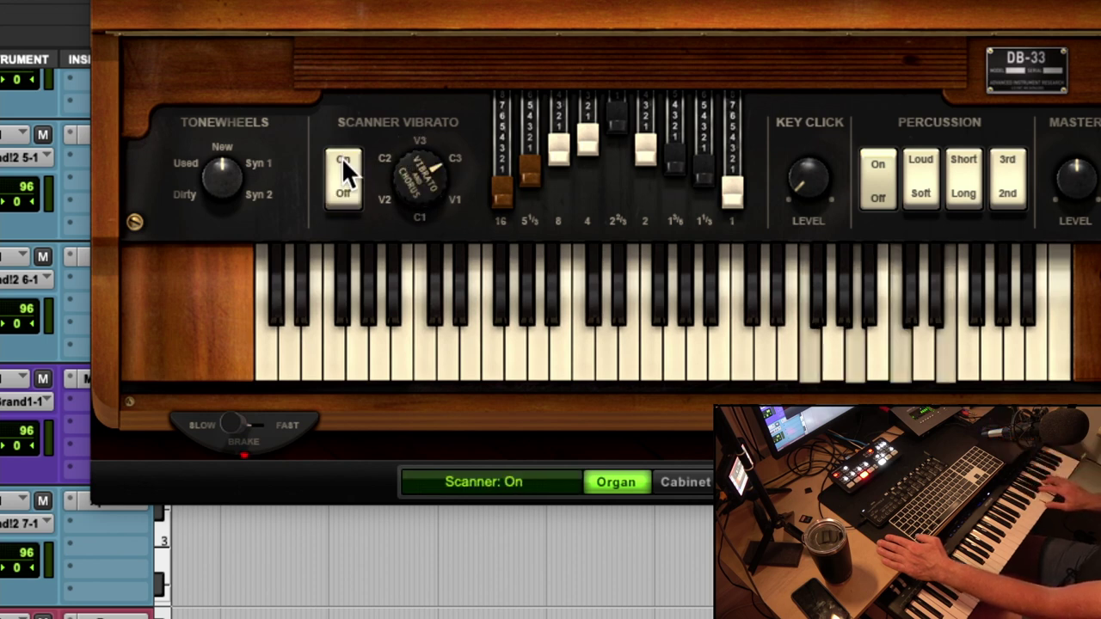
# - Compare the scanner vibrato off and on with the rotary speed at brake, and switch the speed to fast
pyautogui.click(237, 437)
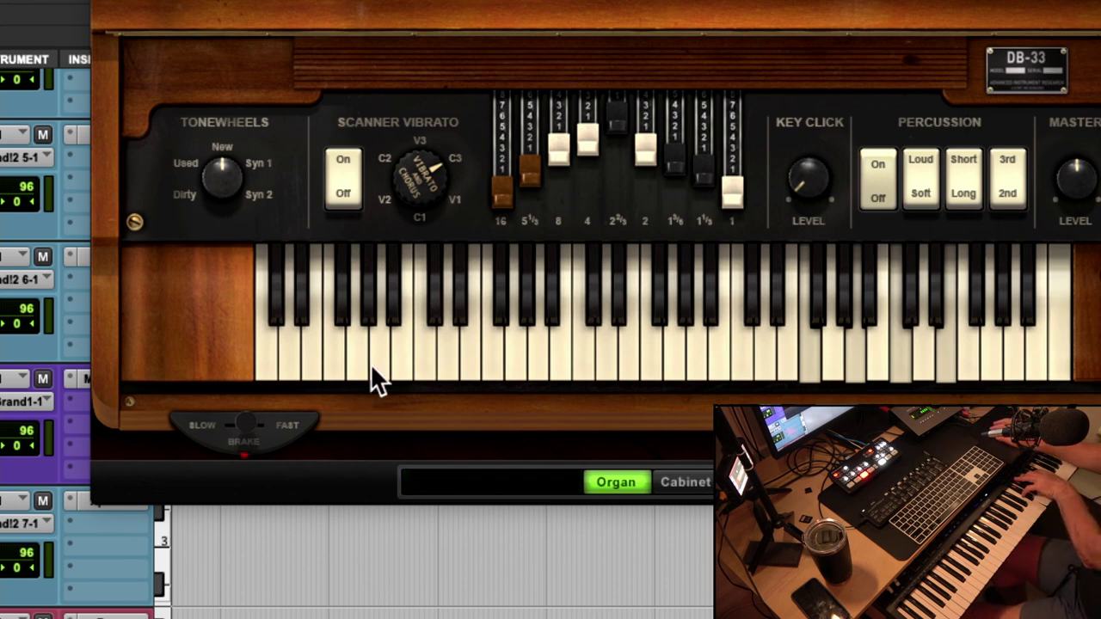
pyautogui.click(348, 198)
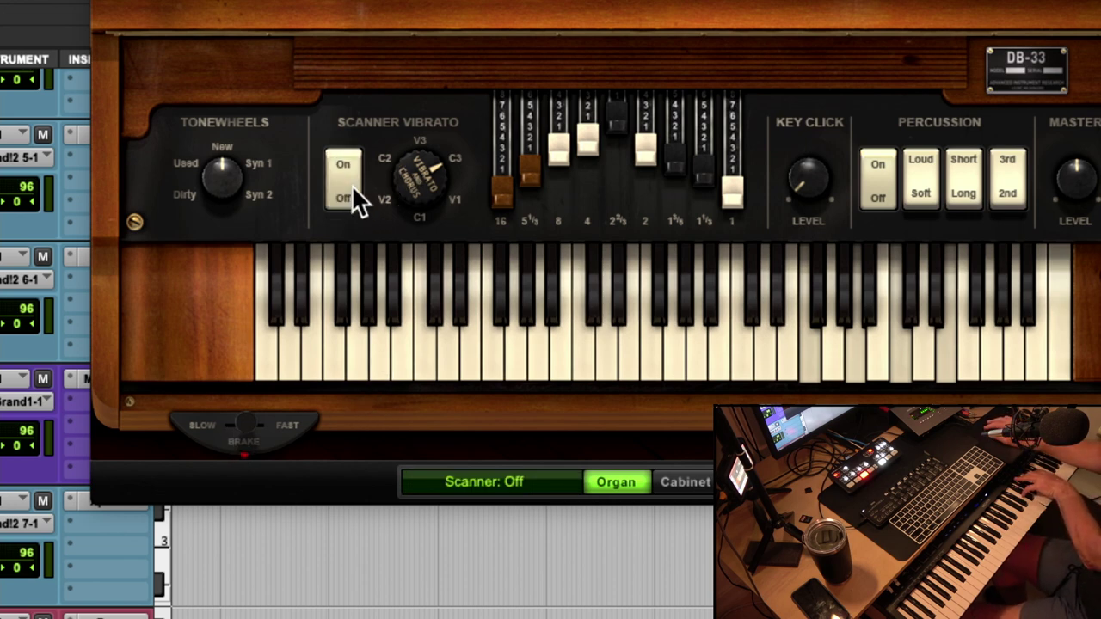
pyautogui.click(350, 163)
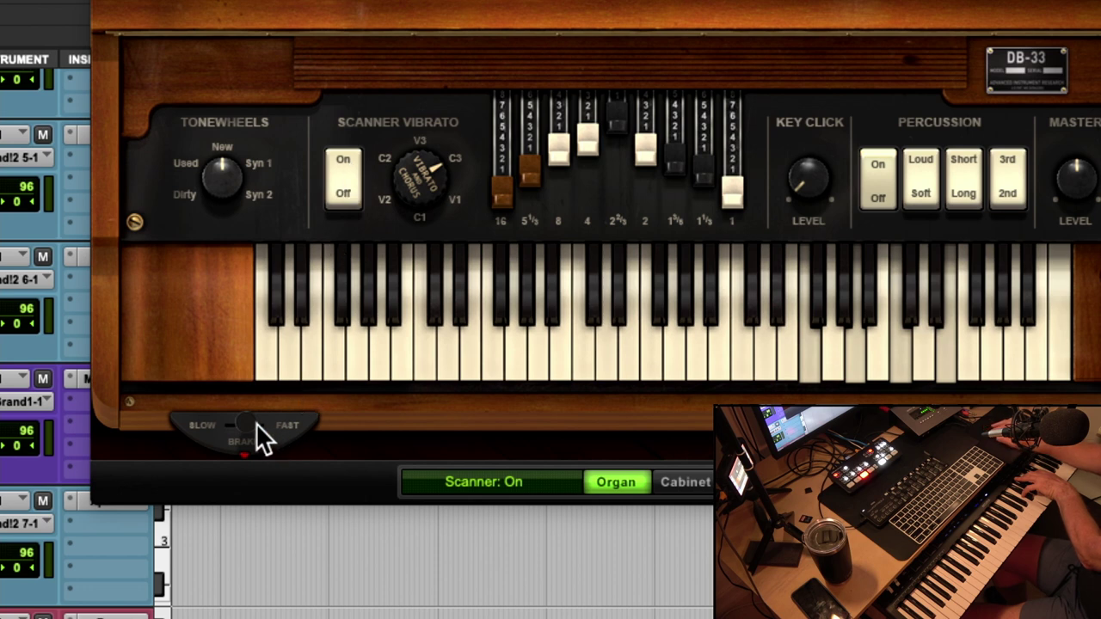
pyautogui.moveTo(250, 424); pyautogui.dragTo(319, 421)
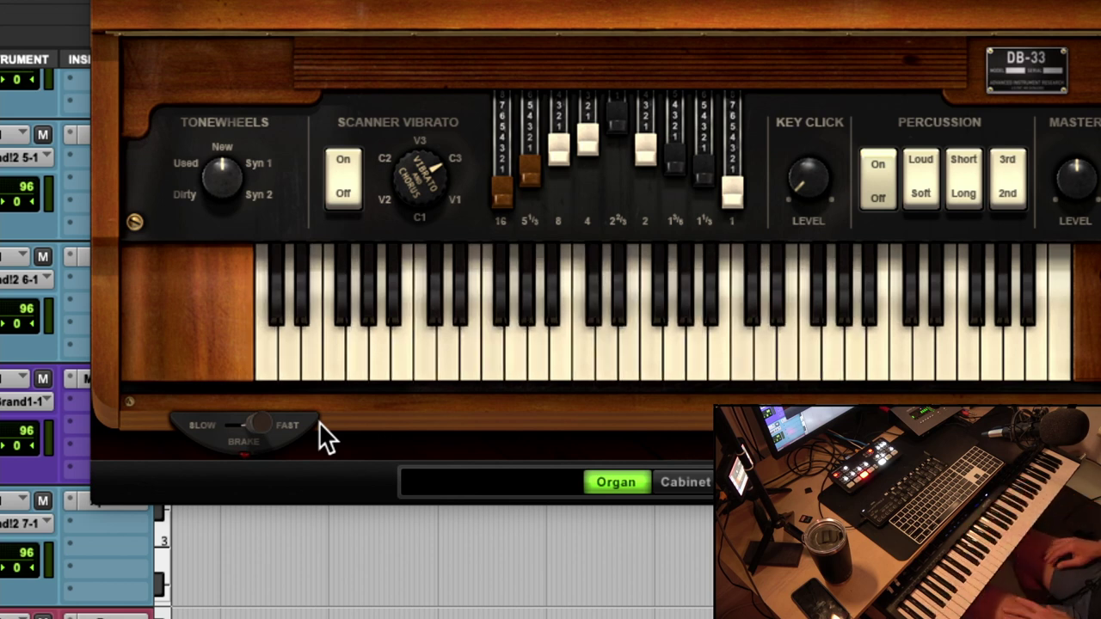
# - Pull the 5 1/3 and 8 drawbars fully out, push in 4 through 1, and set the rotary speed to brake
pyautogui.moveTo(529, 171); pyautogui.dragTo(531, 203)
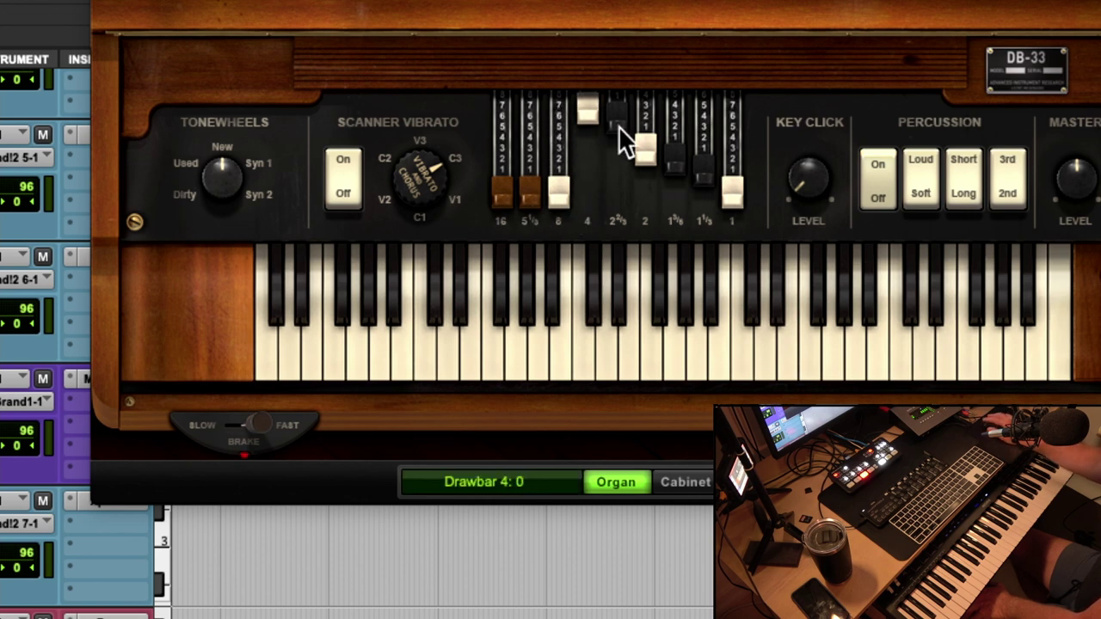
pyautogui.moveTo(680, 171); pyautogui.dragTo(703, 96)
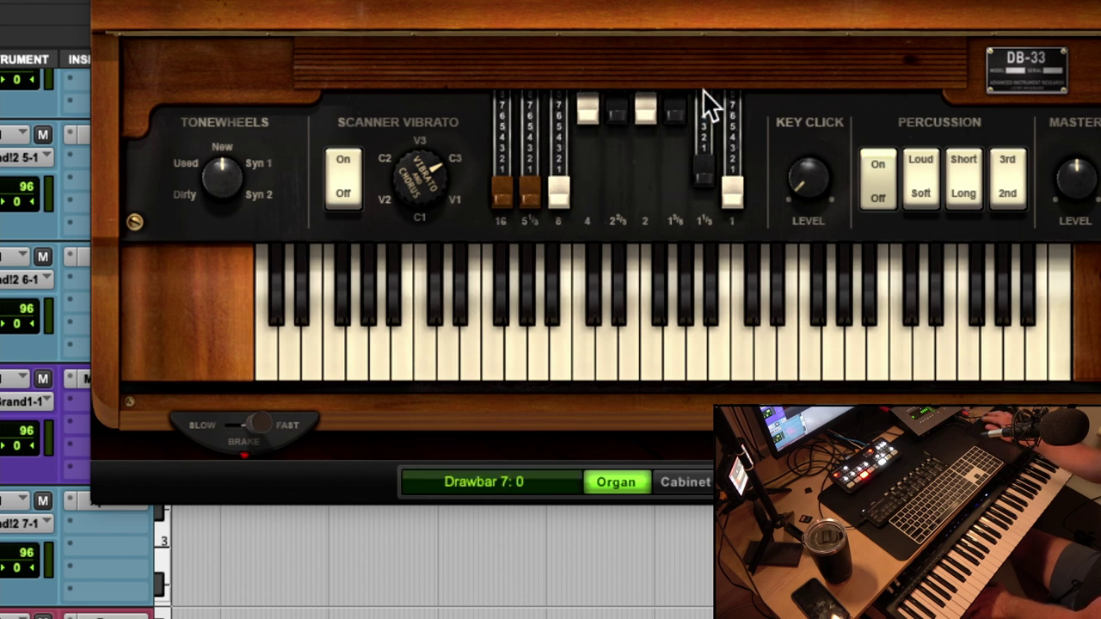
pyautogui.moveTo(698, 172); pyautogui.dragTo(737, 118)
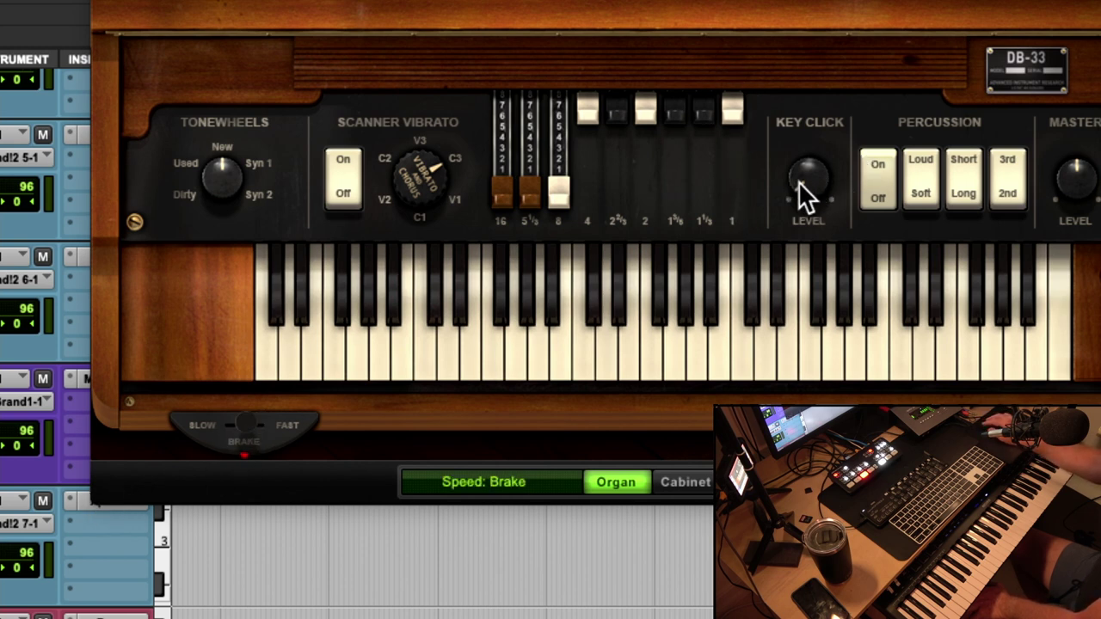
# - Raise the key click level to 52% and on to 100%
pyautogui.moveTo(801, 169); pyautogui.dragTo(846, 70)
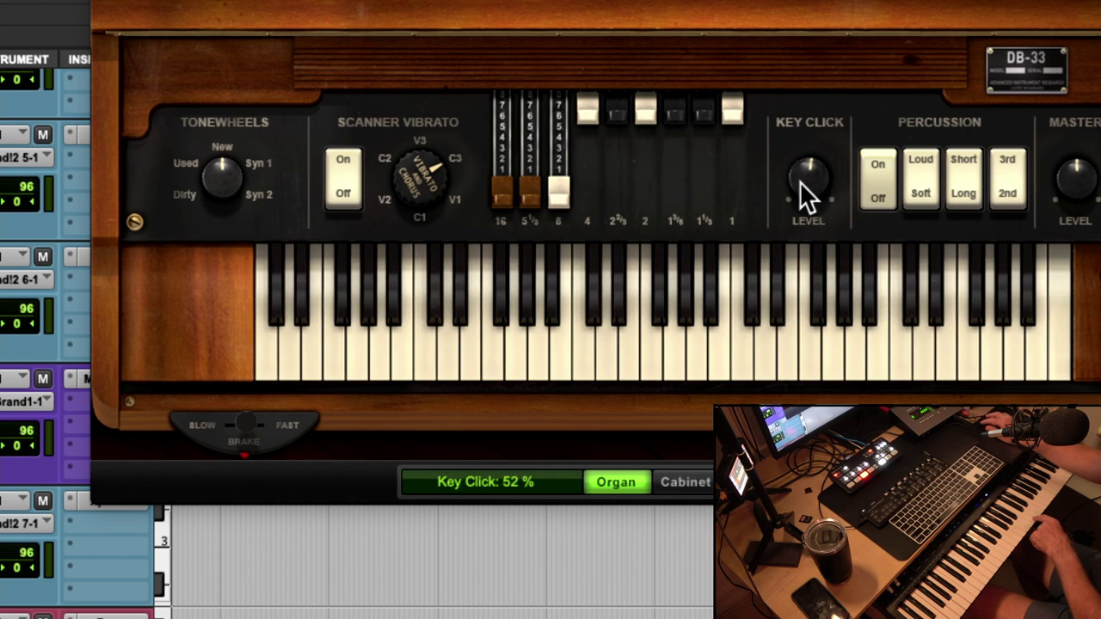
pyautogui.moveTo(799, 181); pyautogui.dragTo(863, 67)
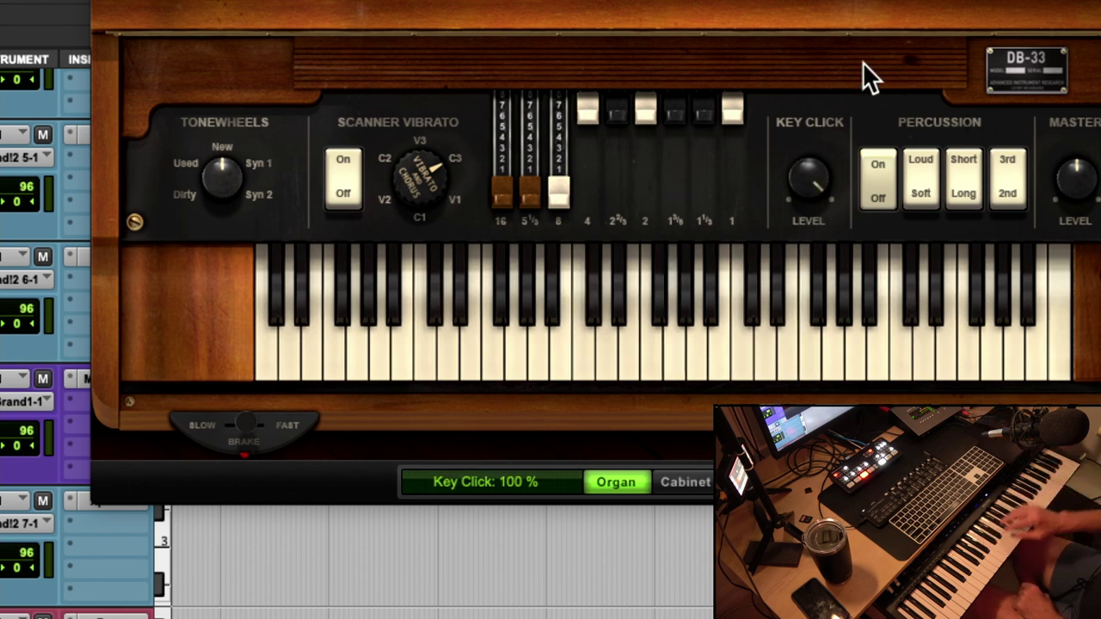
# - Set the rotary speed to slow and lower the key click level to 70%
pyautogui.click(225, 423)
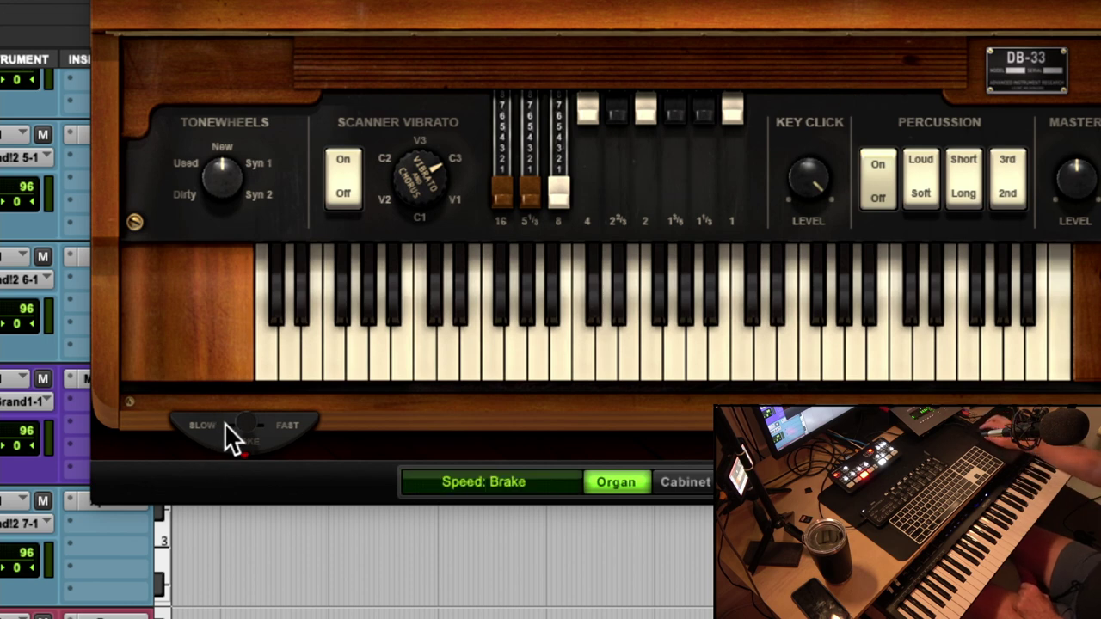
pyautogui.moveTo(246, 424); pyautogui.dragTo(208, 423)
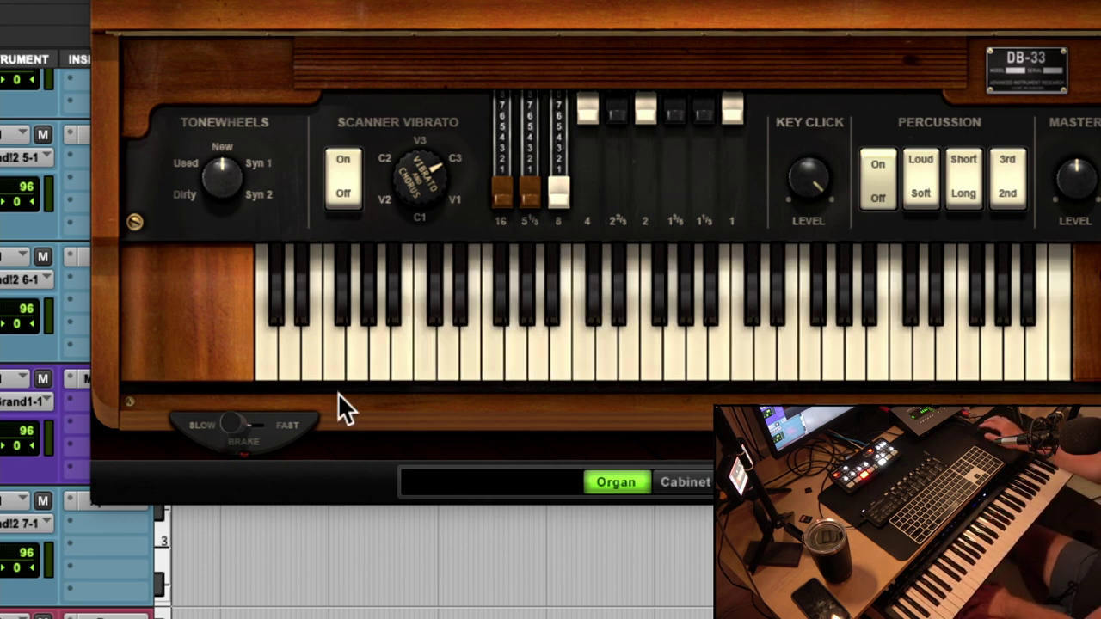
pyautogui.moveTo(793, 169); pyautogui.dragTo(780, 242)
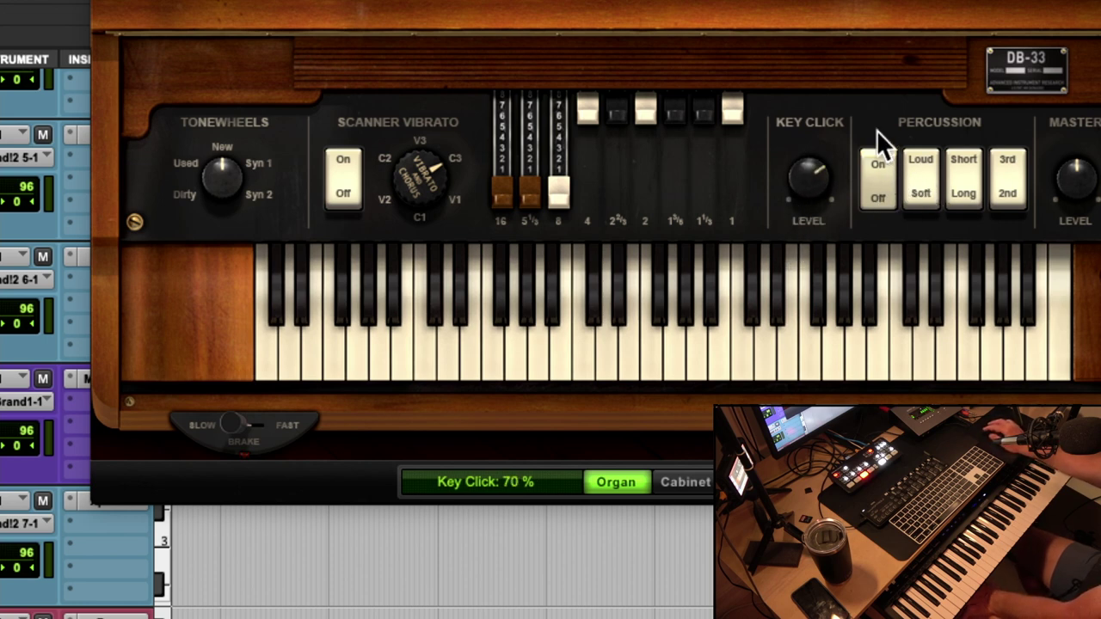
# - Switch percussion on with the 2nd harmonic, loud level and long decay, comparing the soft level on the way
pyautogui.click(878, 161)
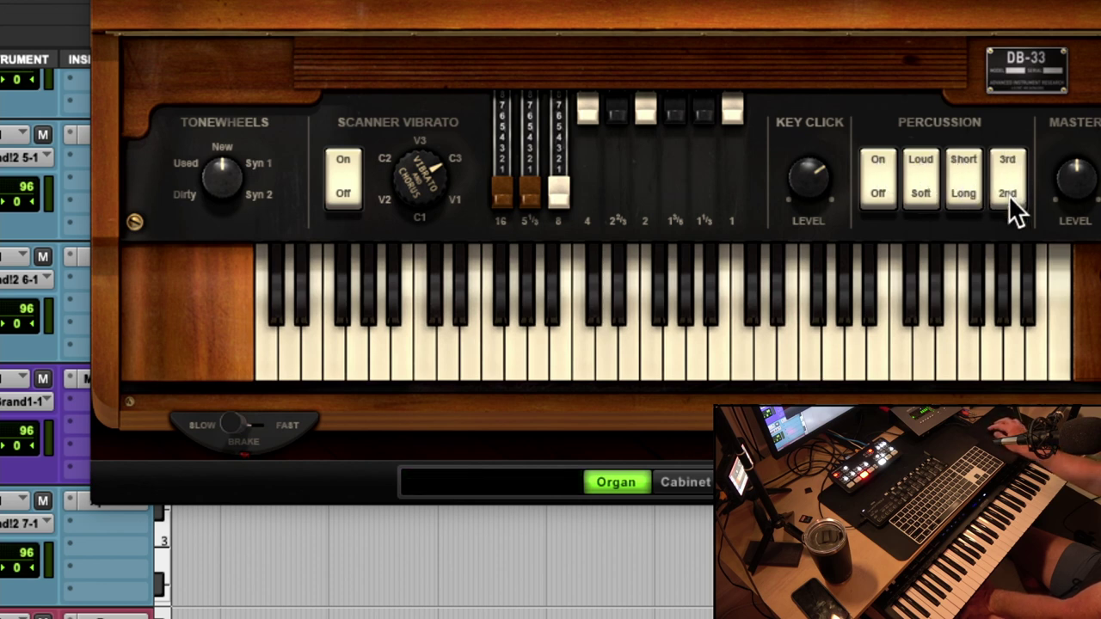
pyautogui.click(1008, 195)
pyautogui.click(918, 158)
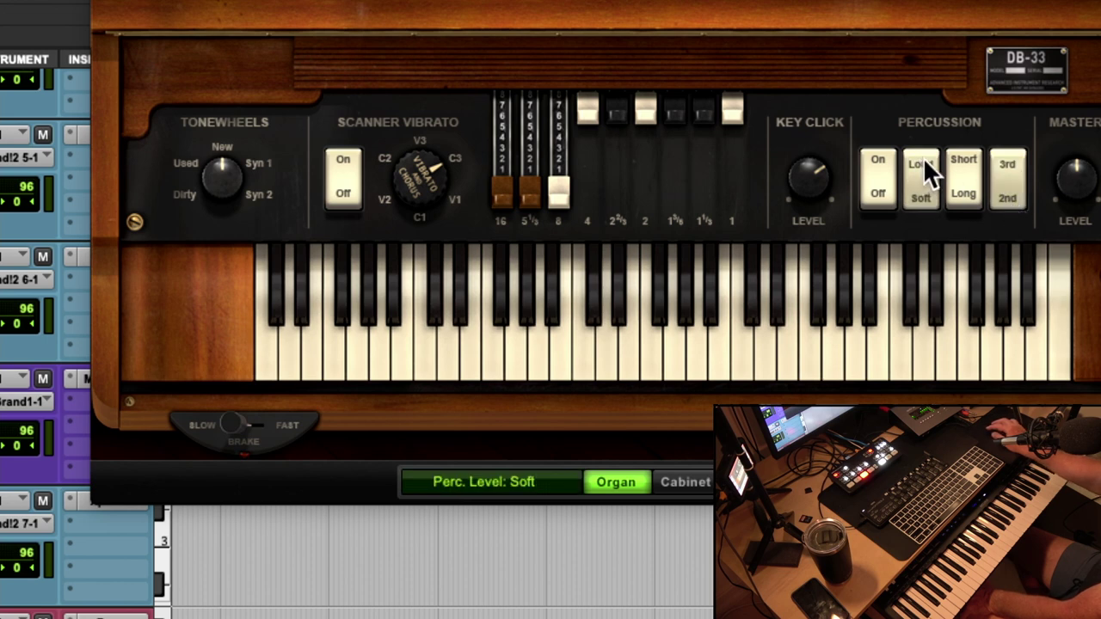
pyautogui.click(922, 157)
pyautogui.click(960, 192)
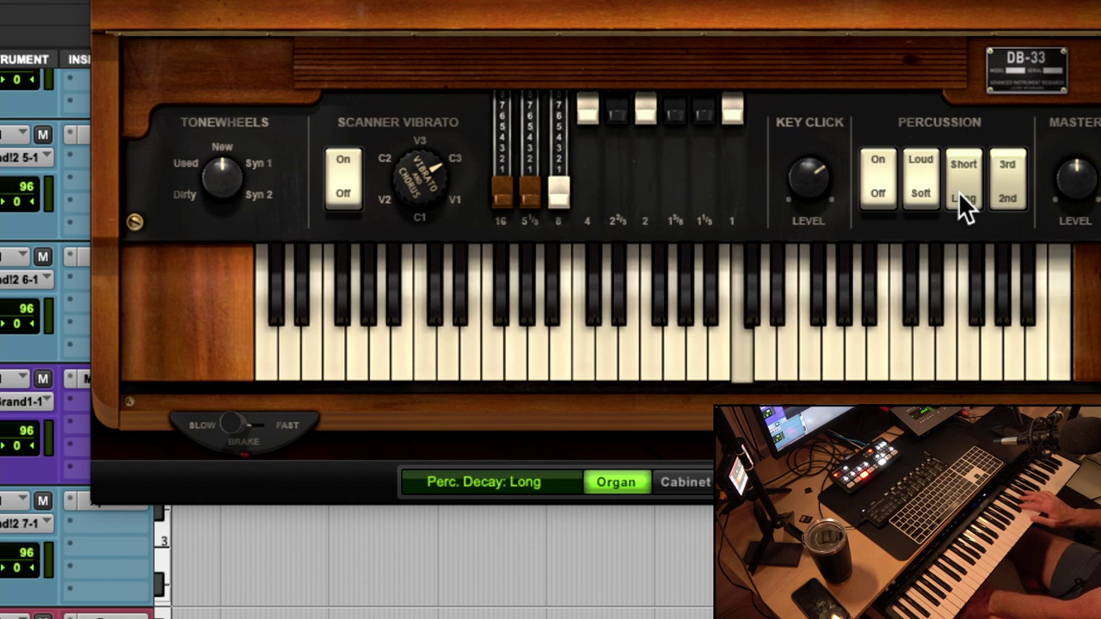
# - Push the 8, 5 1/3 and 16 drawbars fully in and switch the scanner vibrato off
pyautogui.moveTo(558, 194); pyautogui.dragTo(557, 38)
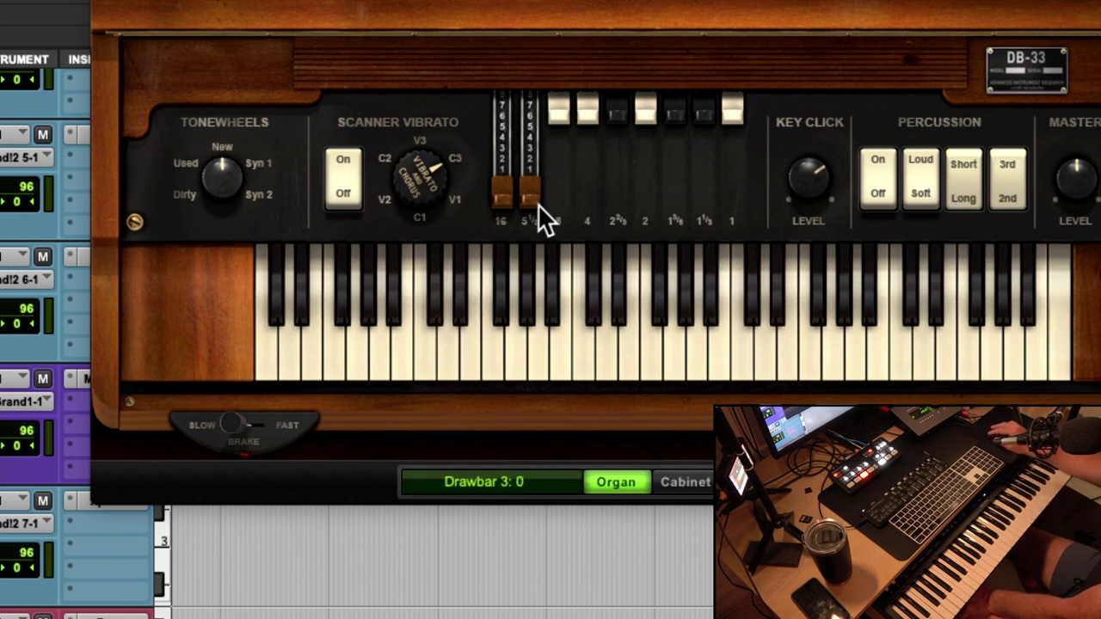
pyautogui.moveTo(538, 204); pyautogui.dragTo(543, 60)
pyautogui.moveTo(505, 207); pyautogui.dragTo(508, 86)
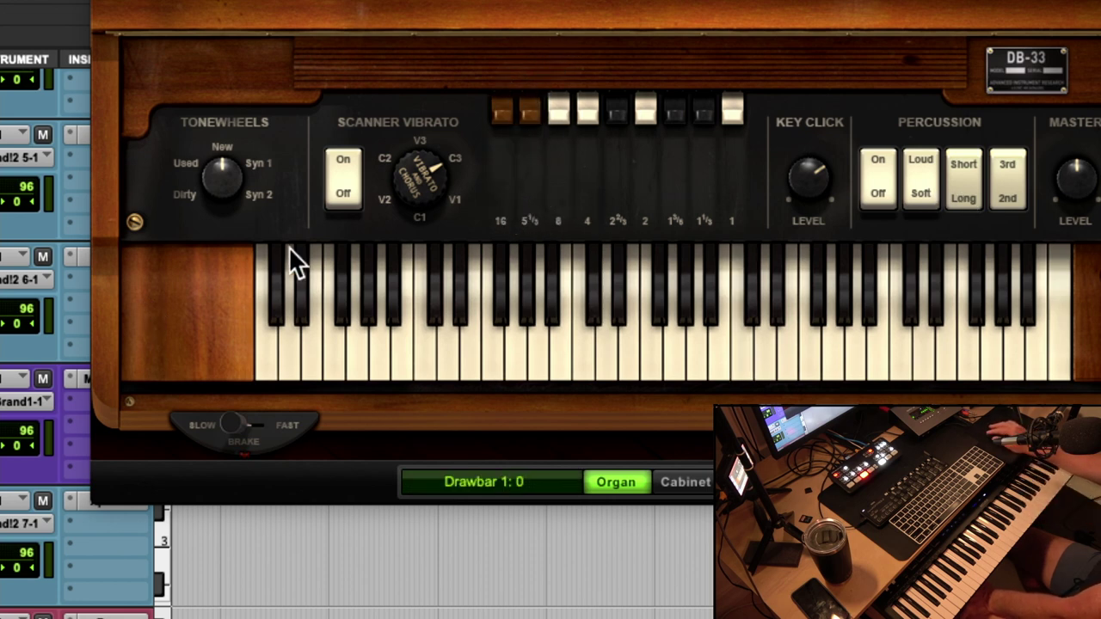
pyautogui.click(337, 203)
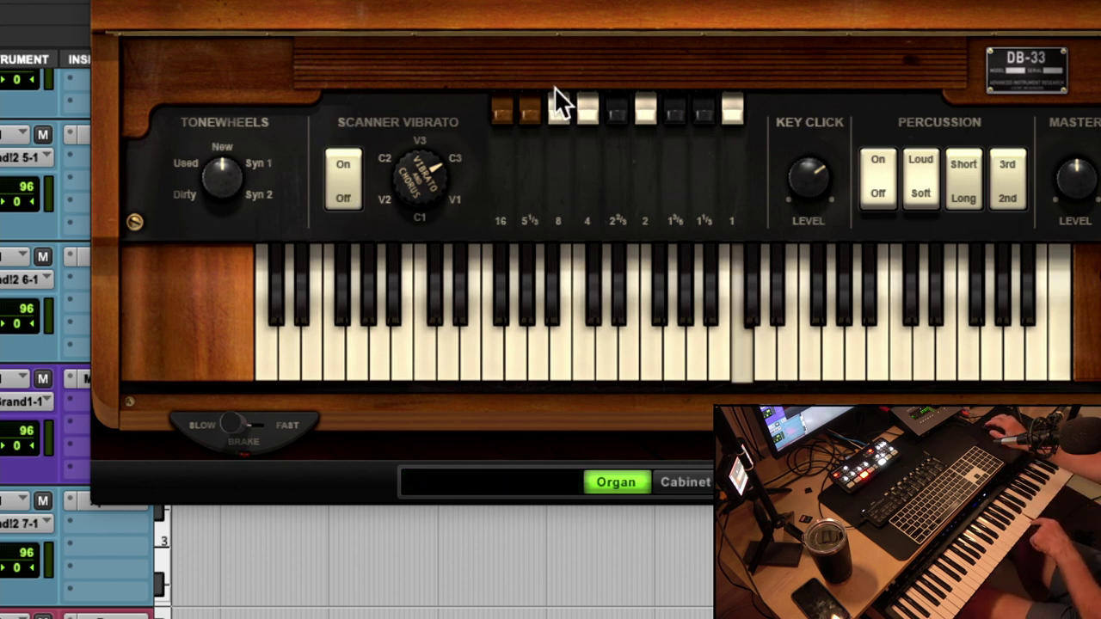
# - Pull the 8 drawbar fully out with percussion on the 3rd harmonic, and try the 1 drawbar out and back in
pyautogui.moveTo(560, 105); pyautogui.dragTo(558, 143)
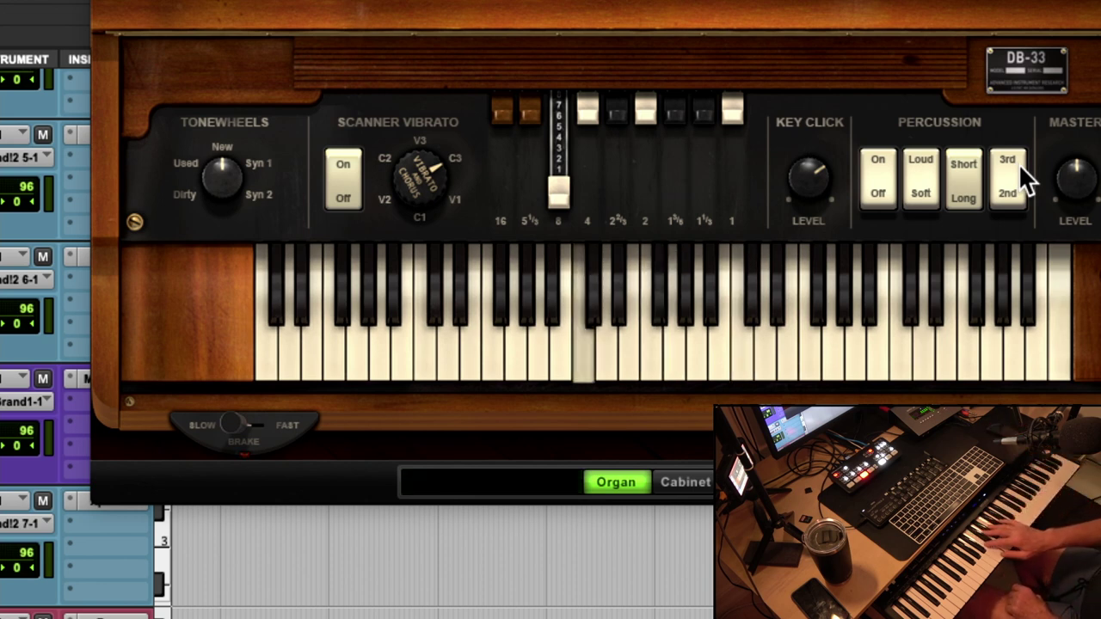
pyautogui.click(971, 151)
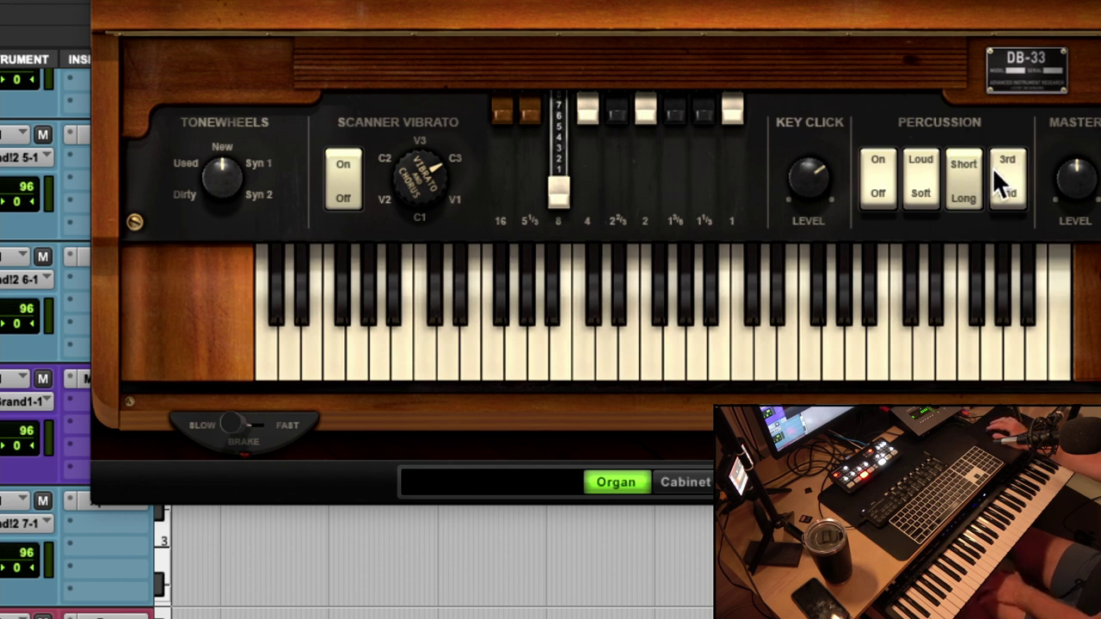
pyautogui.moveTo(733, 110); pyautogui.dragTo(739, 193)
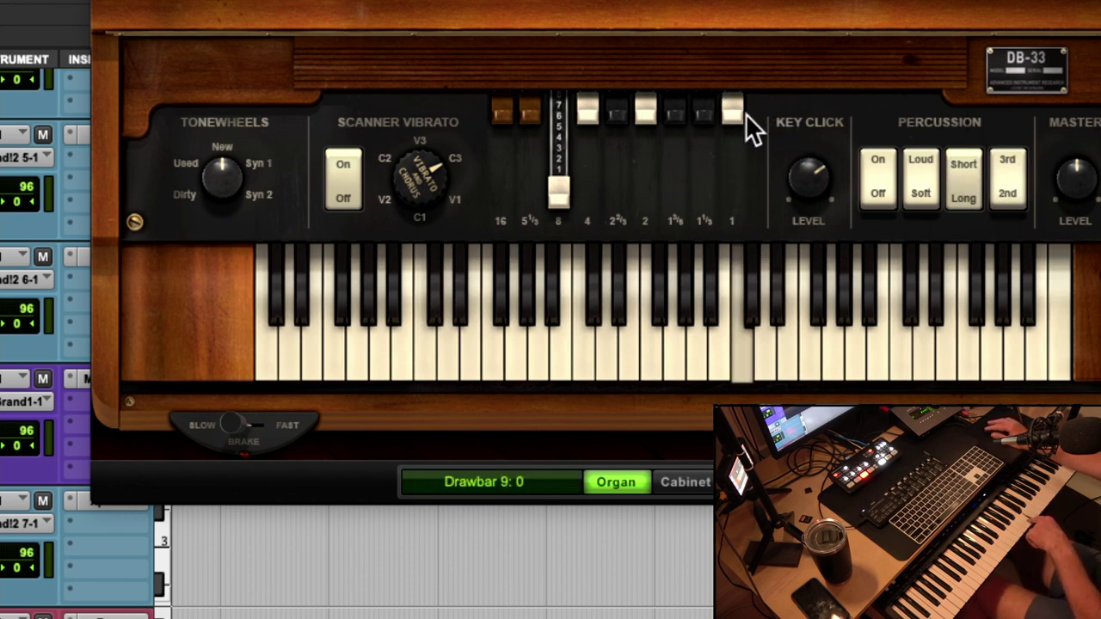
pyautogui.moveTo(730, 182); pyautogui.dragTo(731, 111)
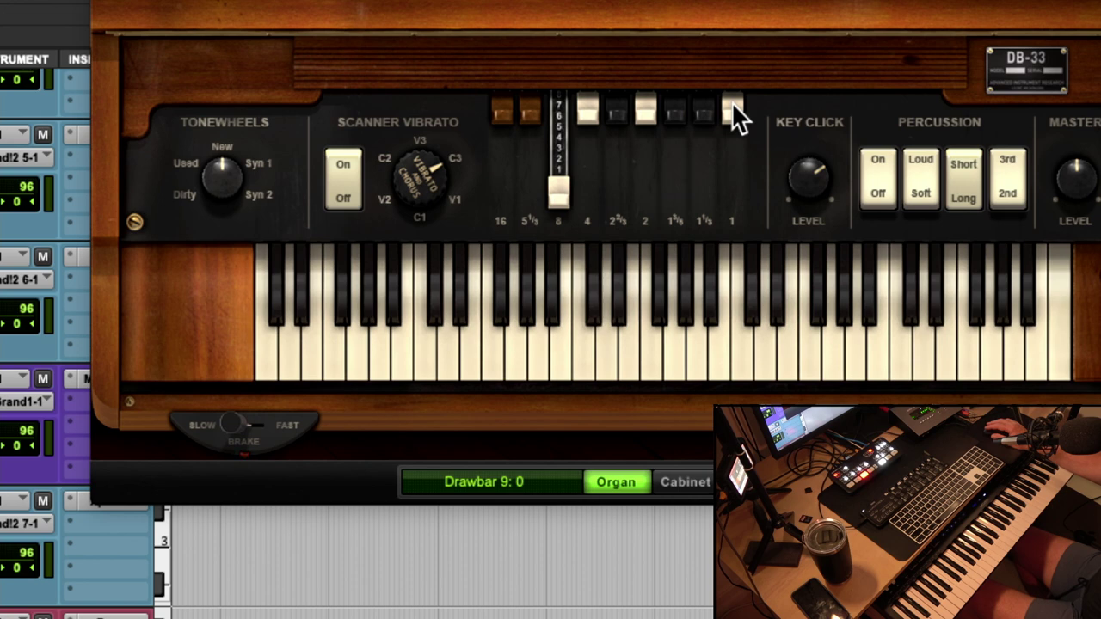
# - Set percussion to soft level and short decay, and compare it off and on, leaving it off
pyautogui.click(923, 189)
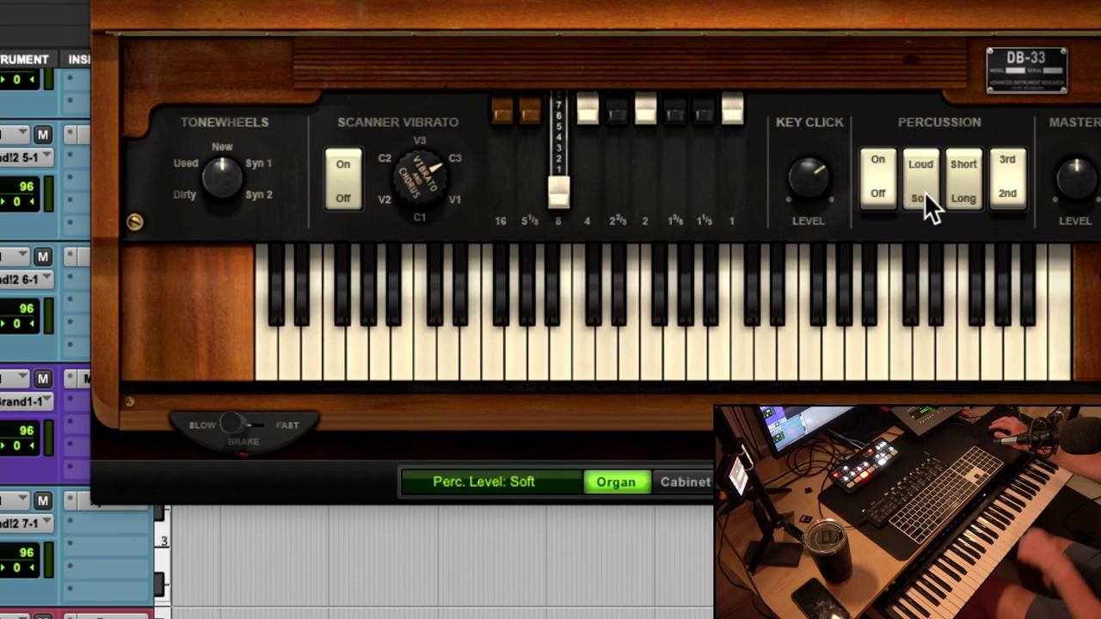
pyautogui.click(969, 162)
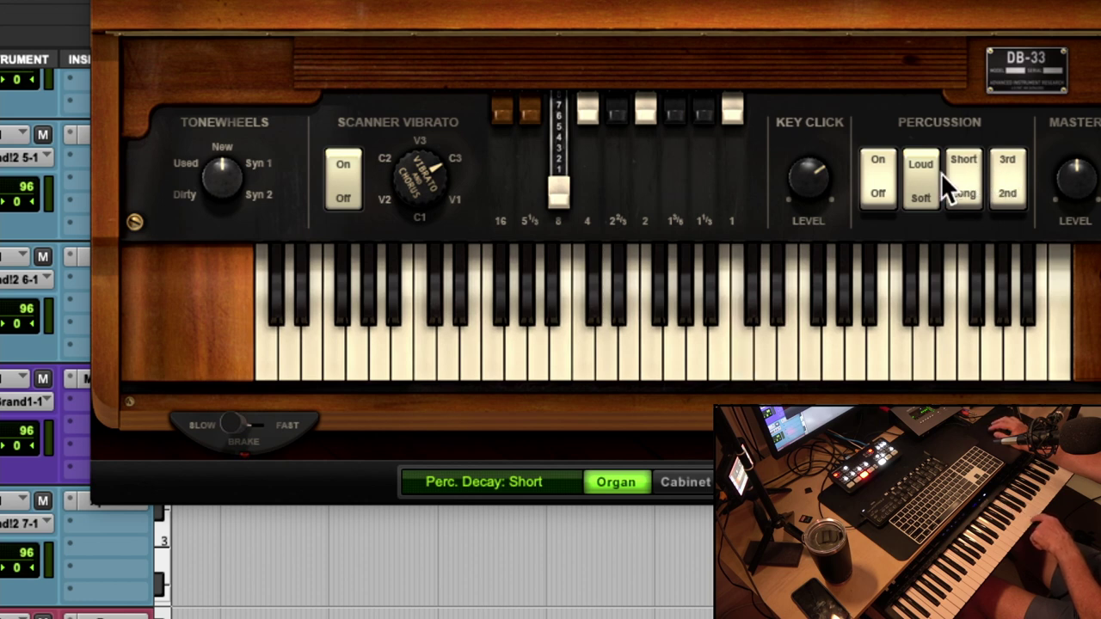
pyautogui.click(877, 193)
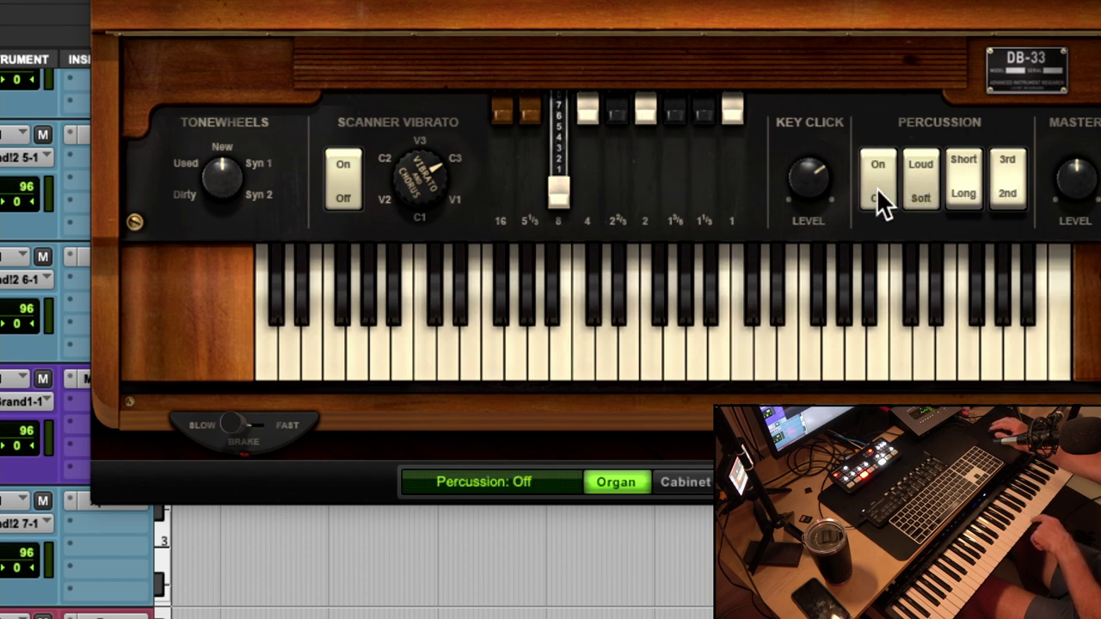
pyautogui.click(876, 163)
pyautogui.click(872, 191)
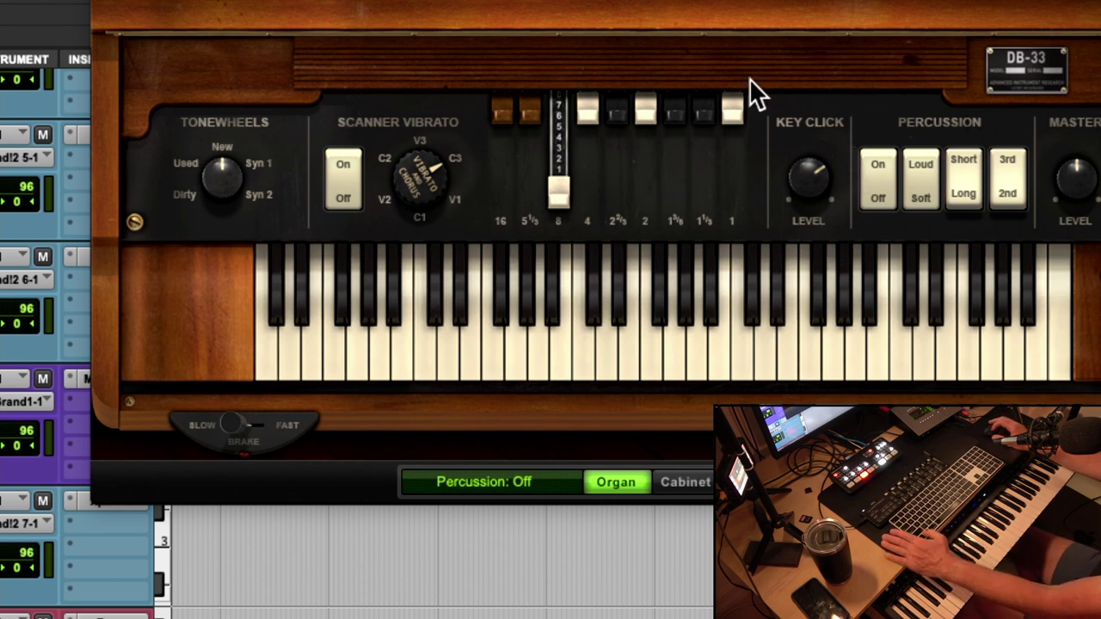
# - Set the tonewheels to New and switch the scanner vibrato on
pyautogui.click(198, 164)
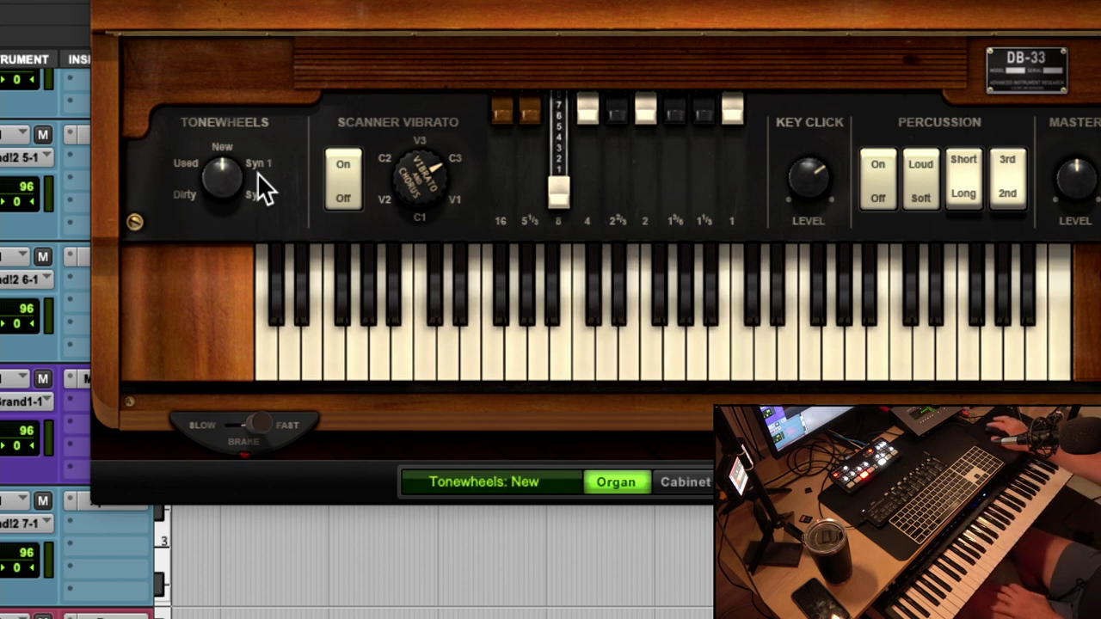
pyautogui.click(341, 160)
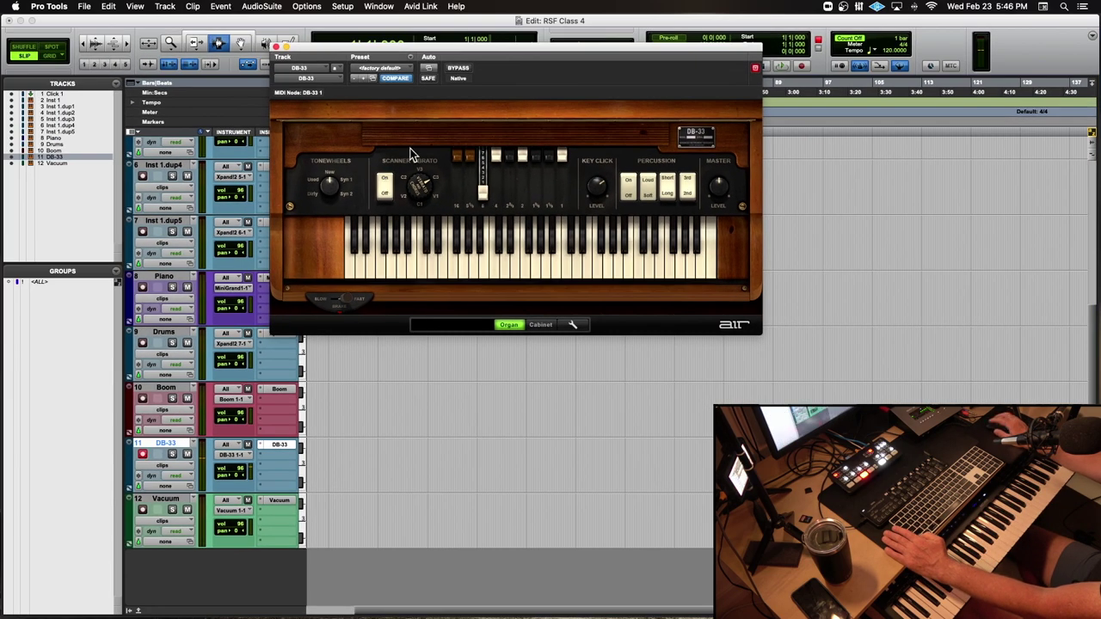
# - Browse the DB-33 preset categories and load the Rock preset 01 Drive 3 Perc 888000304
pyautogui.moveTo(433, 52); pyautogui.dragTo(459, 139)
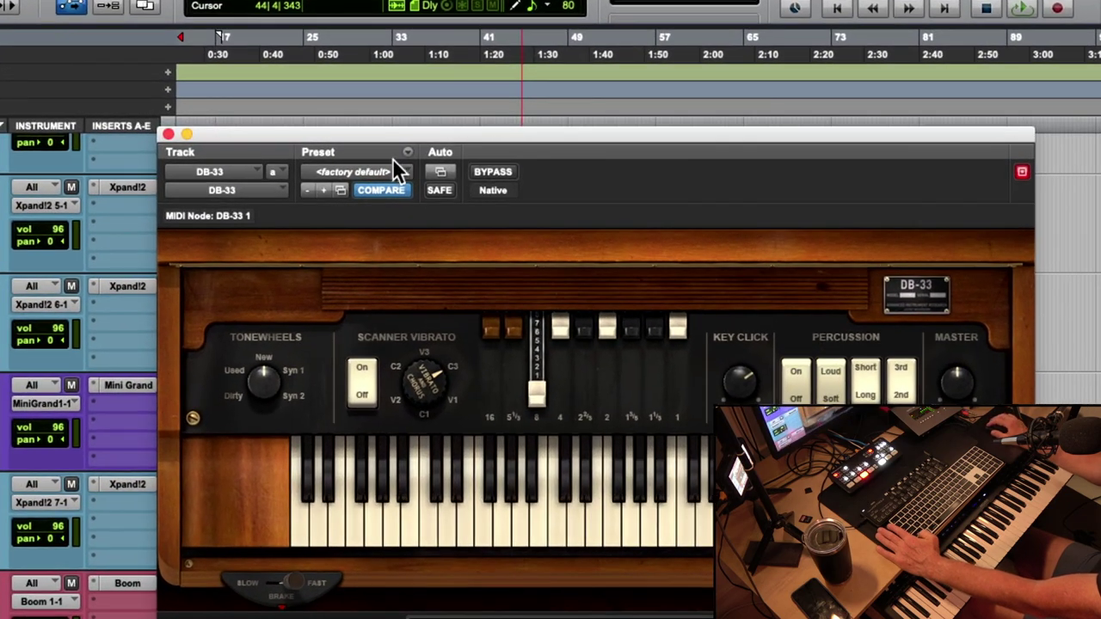
pyautogui.click(370, 172)
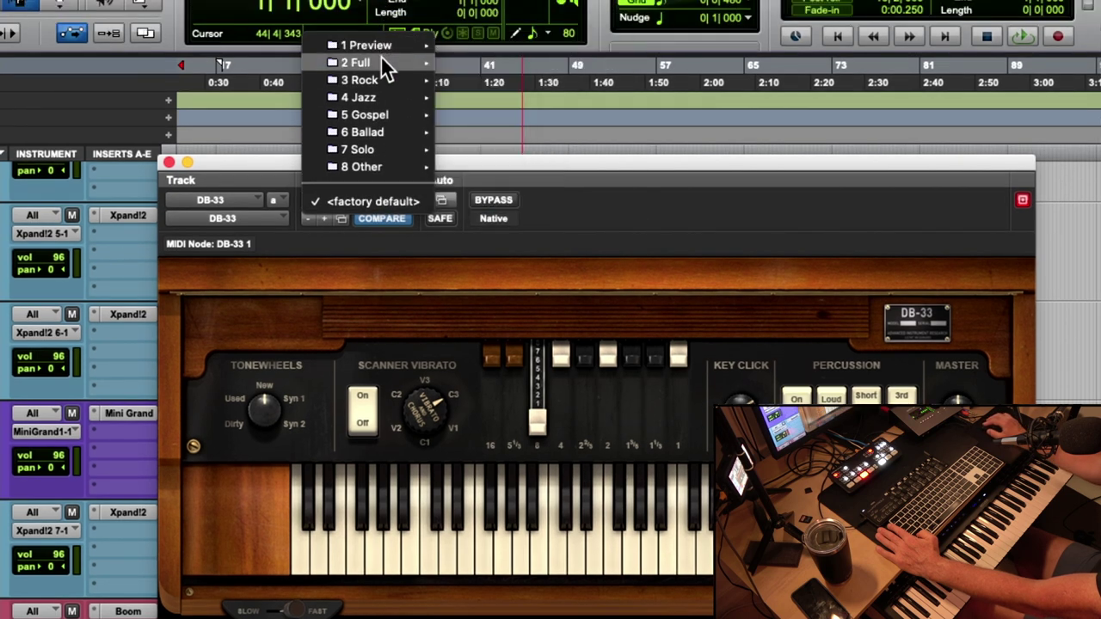
pyautogui.moveTo(381, 47)
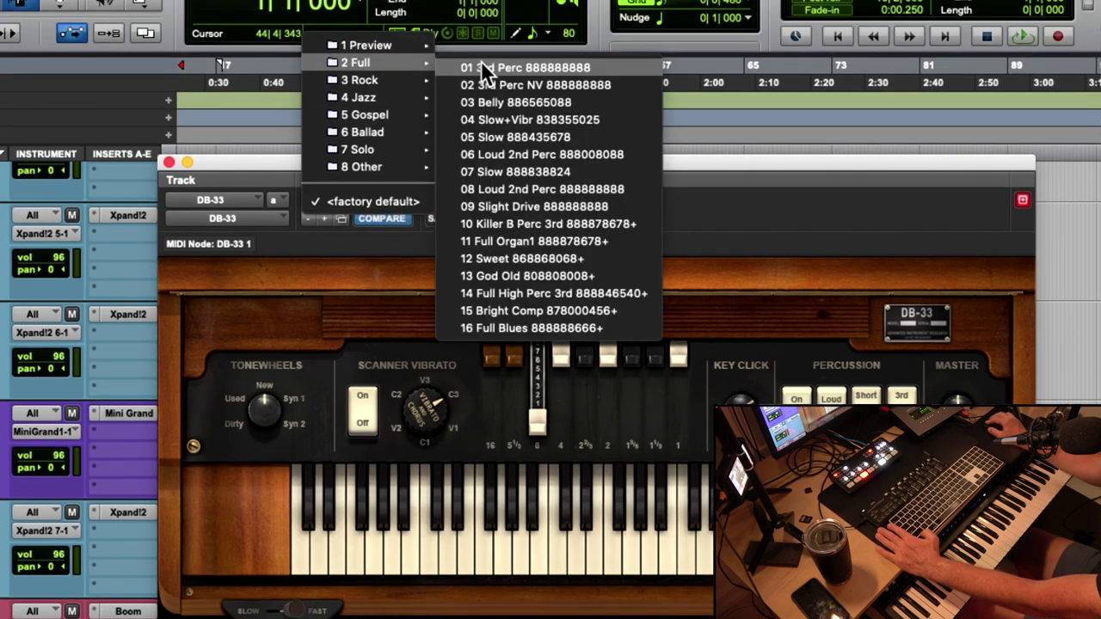
pyautogui.moveTo(429, 82)
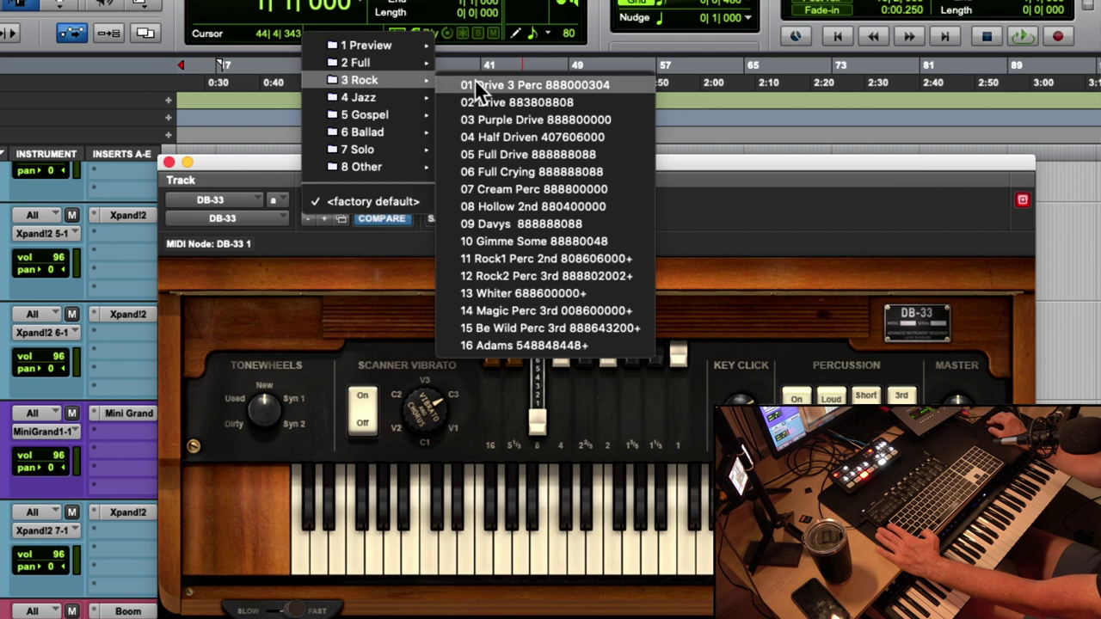
pyautogui.click(476, 84)
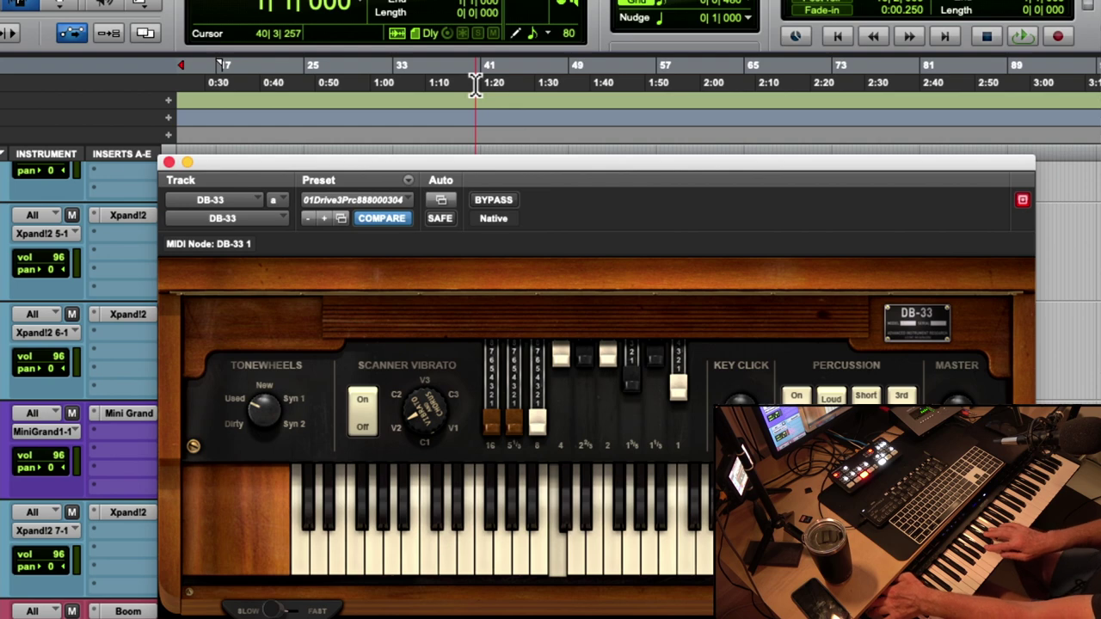
pyautogui.click(396, 83)
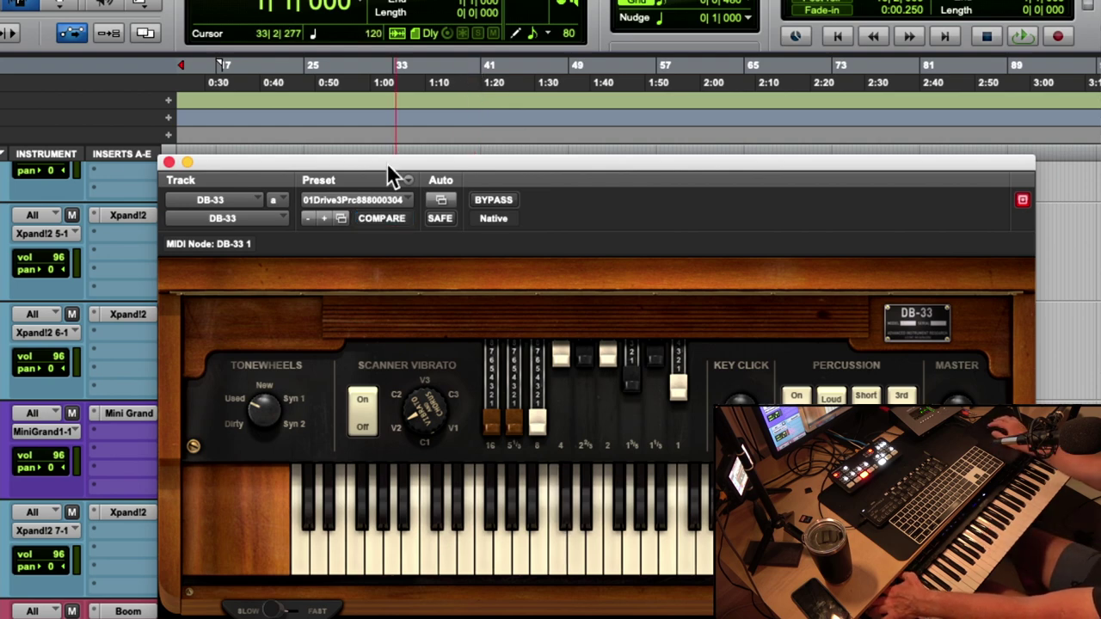
# - Load the Jazz preset 01 2nd Perc 888000000
pyautogui.moveTo(388, 164); pyautogui.dragTo(363, 42)
pyautogui.click(370, 76)
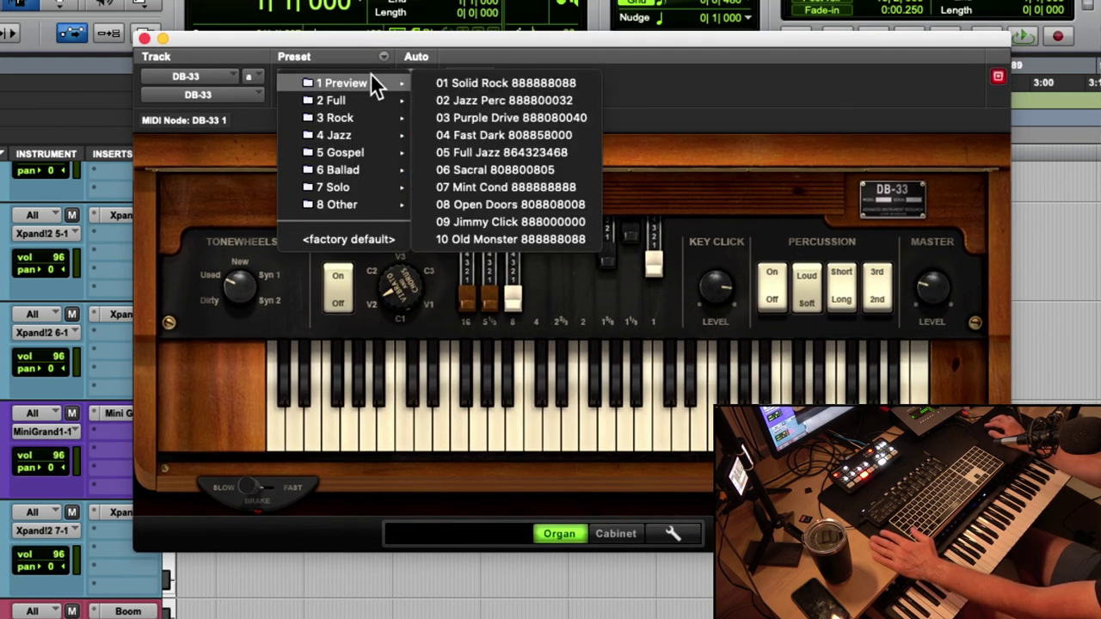
pyautogui.moveTo(348, 135)
pyautogui.click(487, 139)
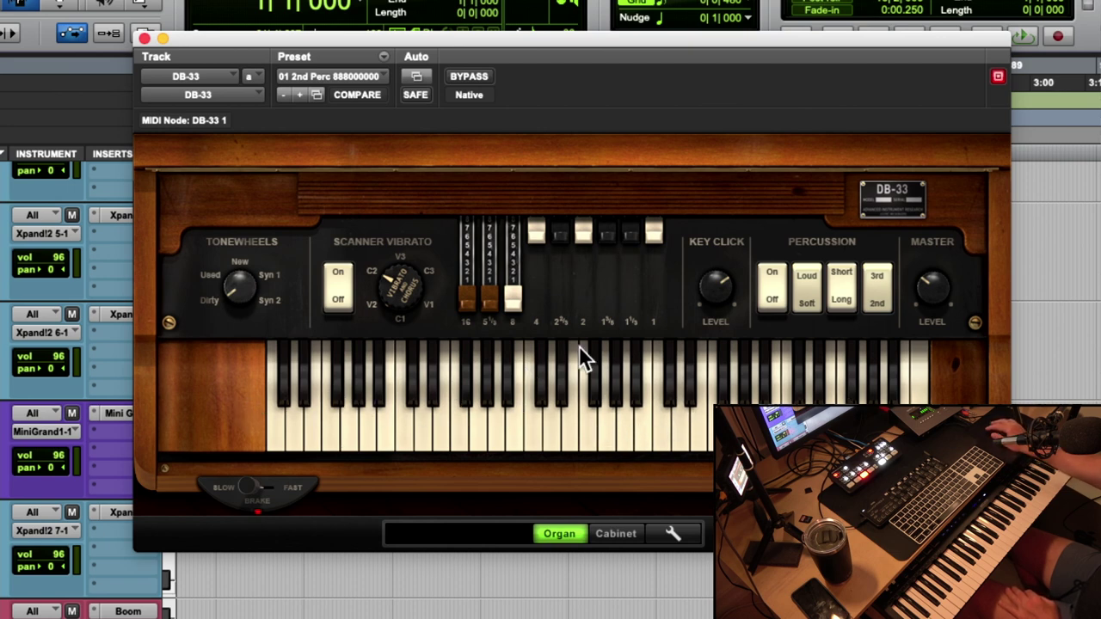
# - Push the 5 1/3 drawbar fully in and set the scanner vibrato mode to C3
pyautogui.moveTo(489, 301); pyautogui.dragTo(497, 203)
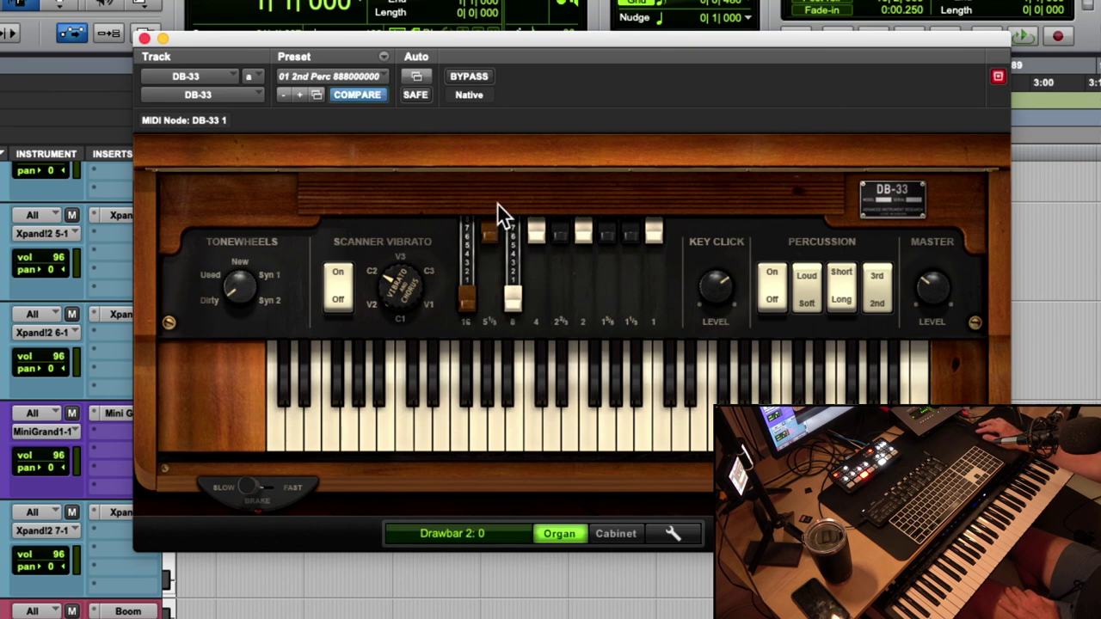
pyautogui.click(417, 289)
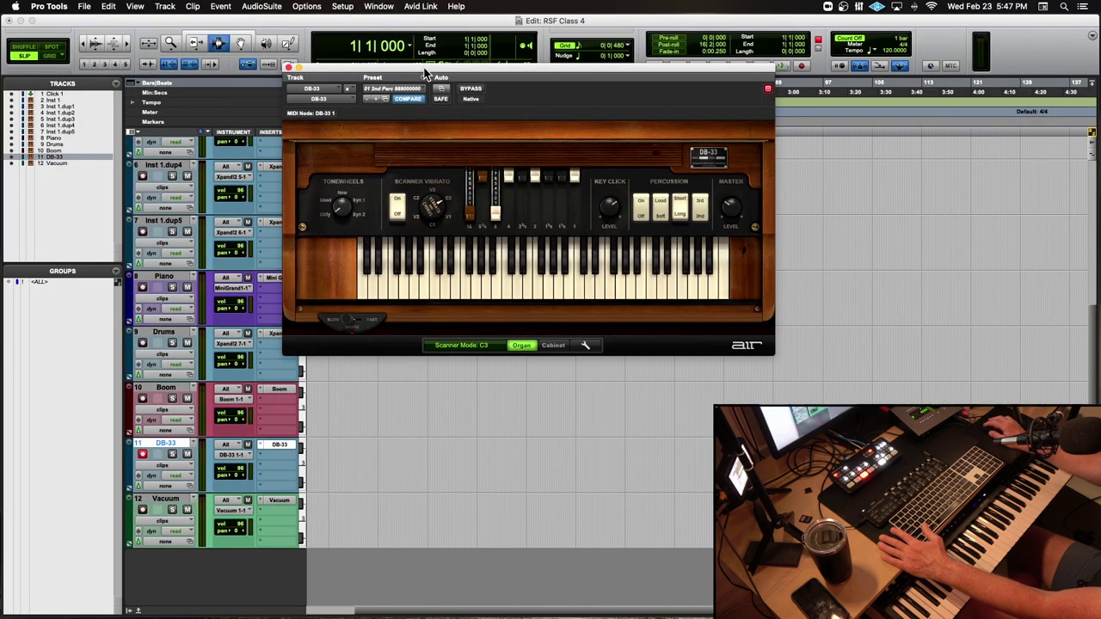
pyautogui.moveTo(423, 76); pyautogui.dragTo(340, 54)
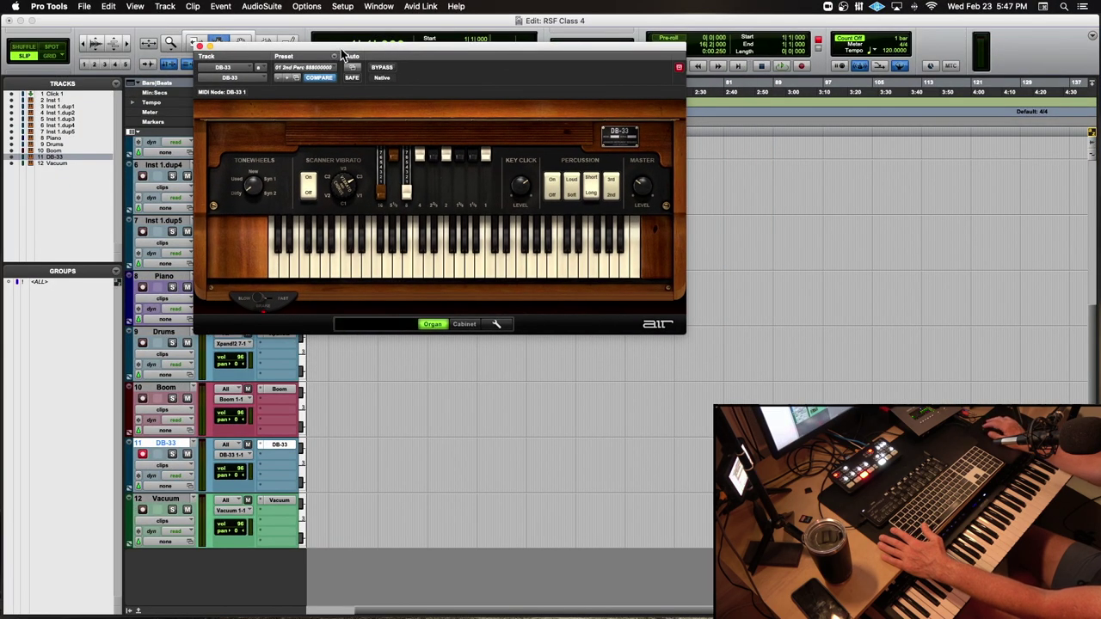
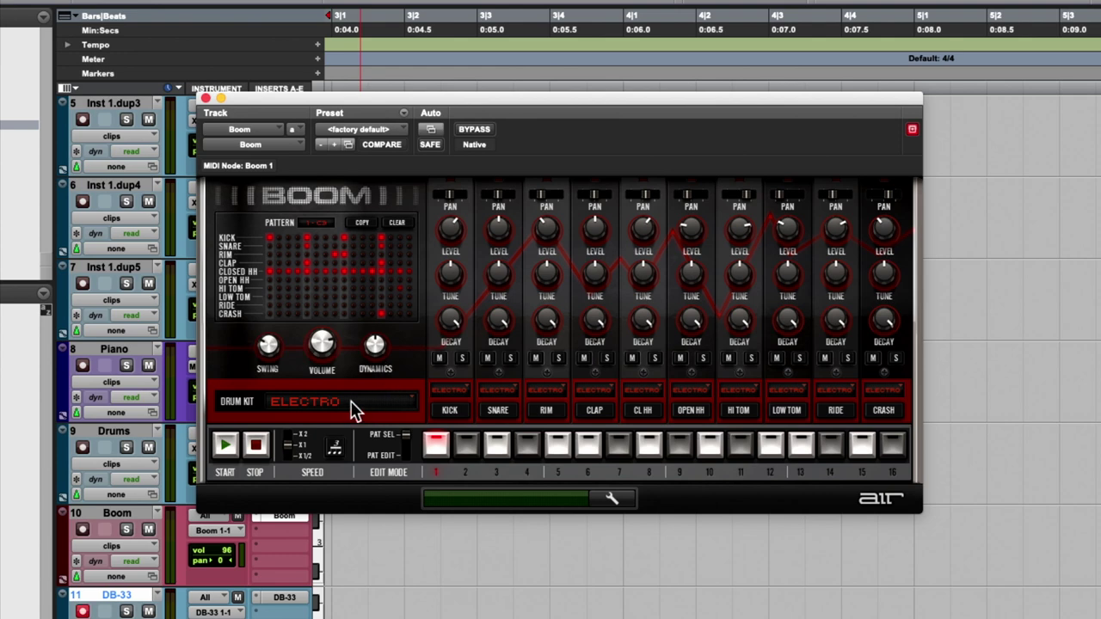
# - Browse the Boom instrument's drum kits and change the kit to Urban 1
pyautogui.click(345, 411)
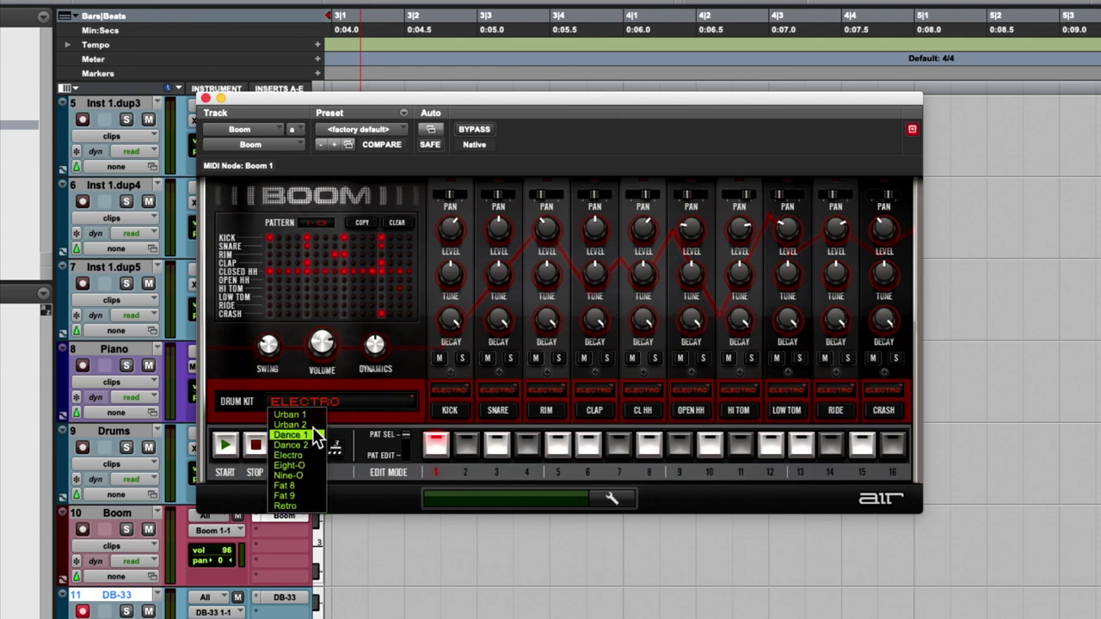
pyautogui.click(329, 394)
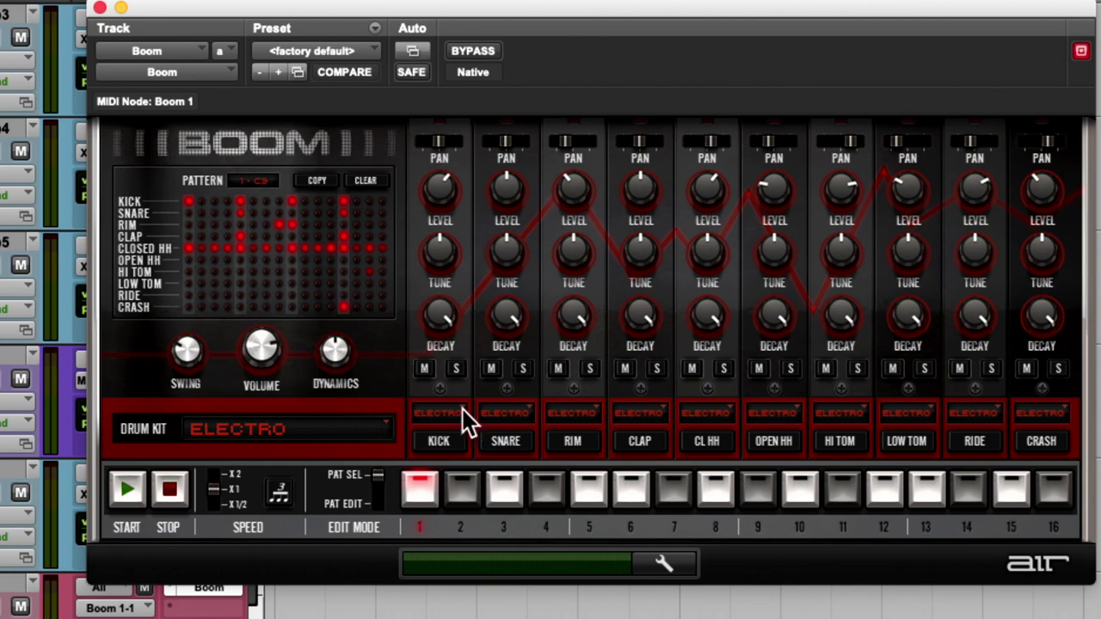
pyautogui.click(352, 430)
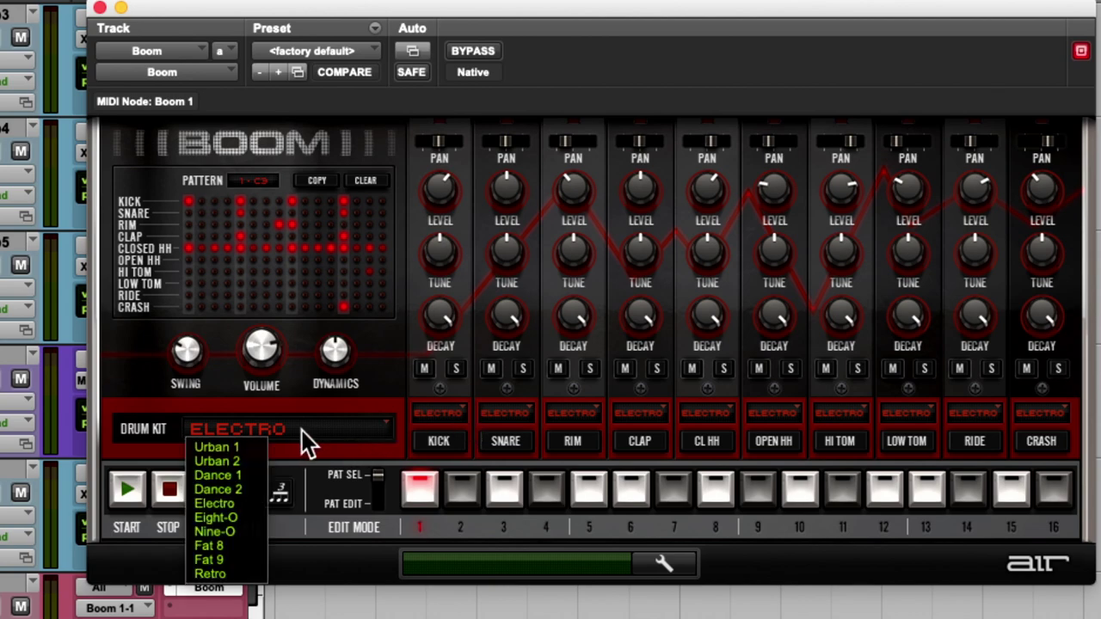
pyautogui.click(247, 444)
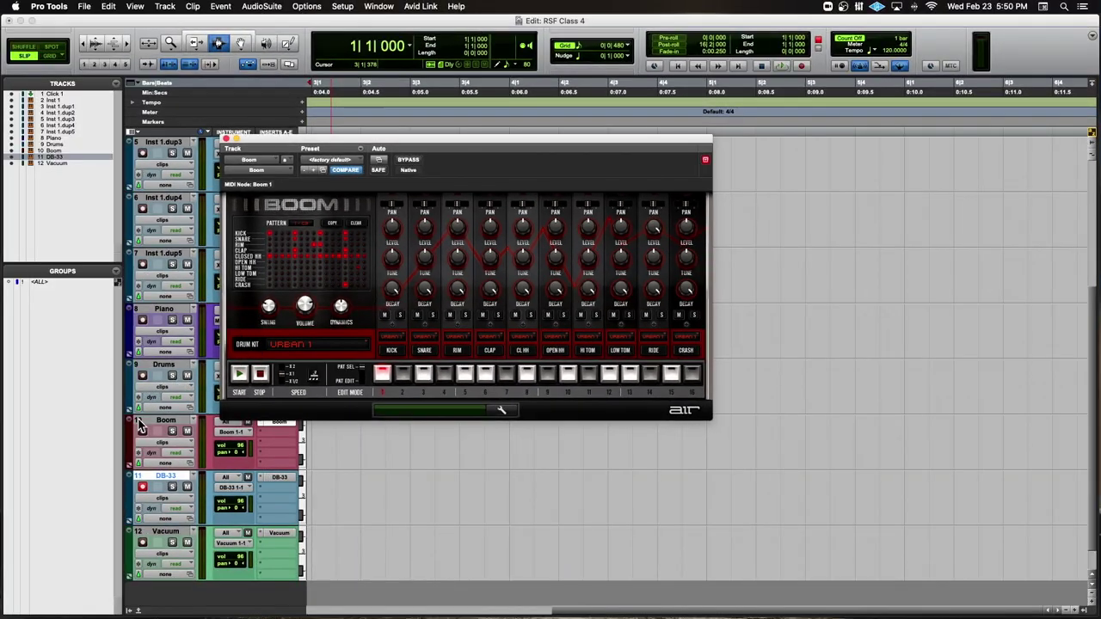
# - Audition each drum sound of the Urban 1 kit in order, from Kick through Snare, Rim, Clap, hi-hats, toms and Ride to Crash
pyautogui.click(75, 446)
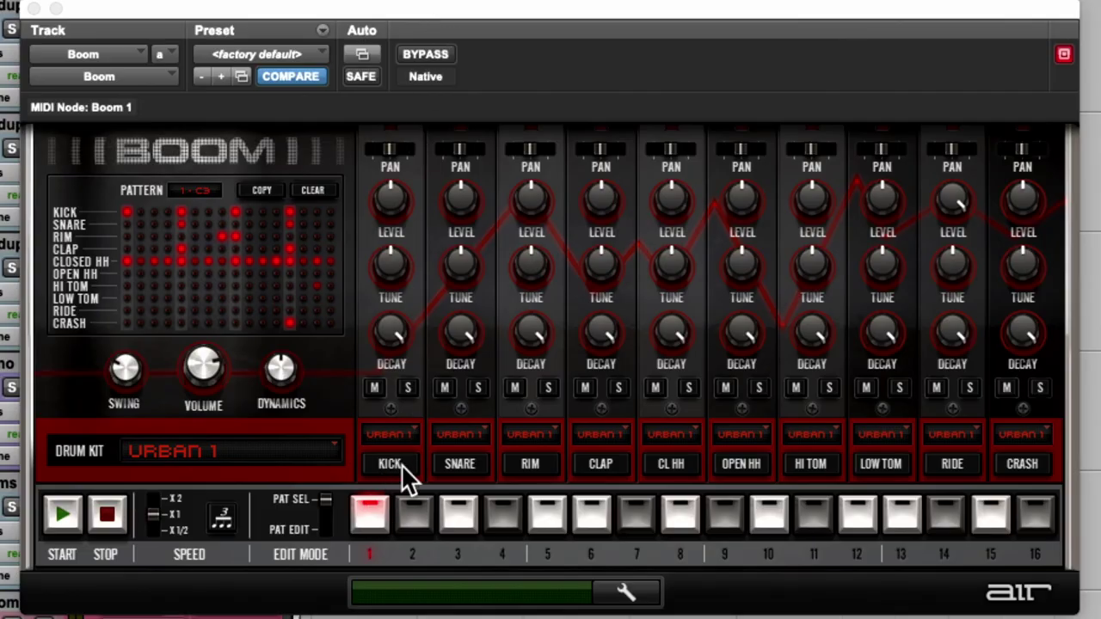
pyautogui.click(401, 465)
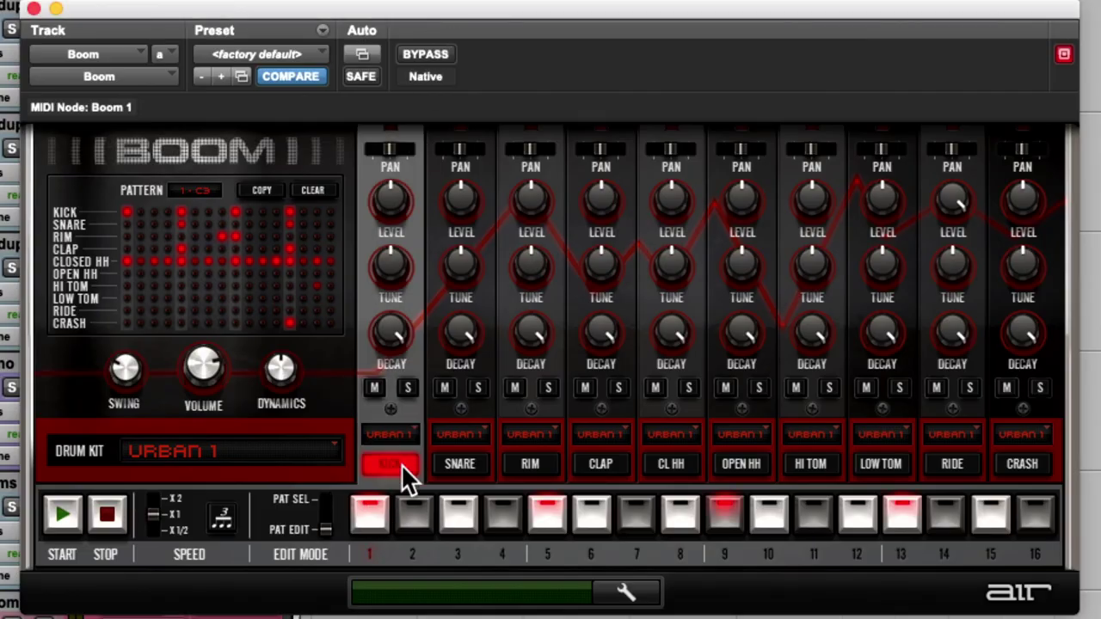
pyautogui.click(445, 464)
pyautogui.click(516, 463)
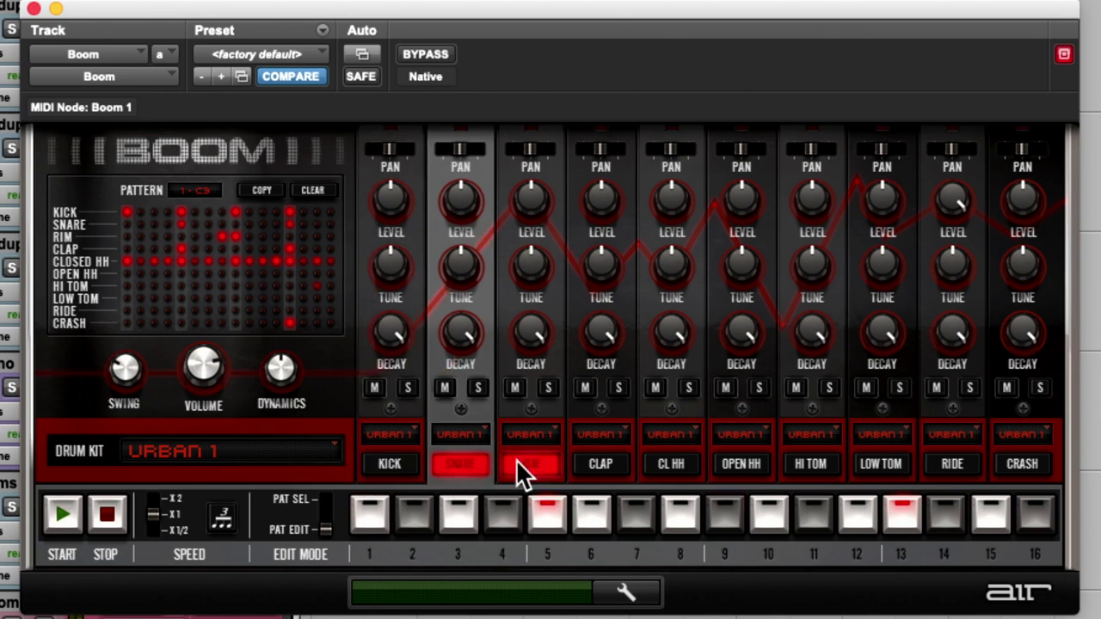
pyautogui.click(593, 464)
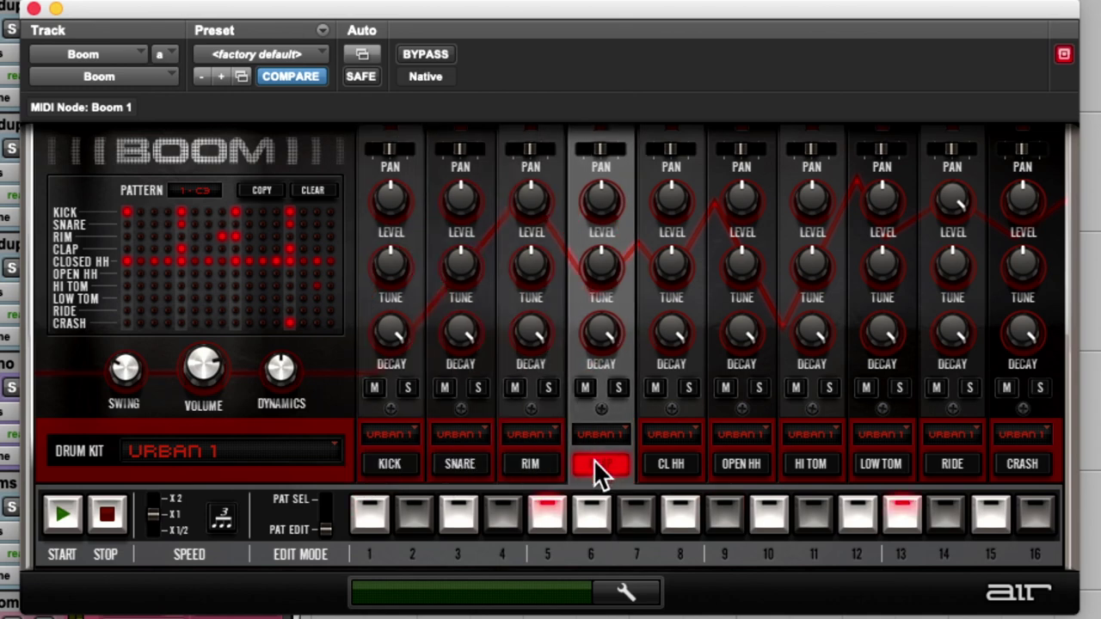
pyautogui.click(662, 461)
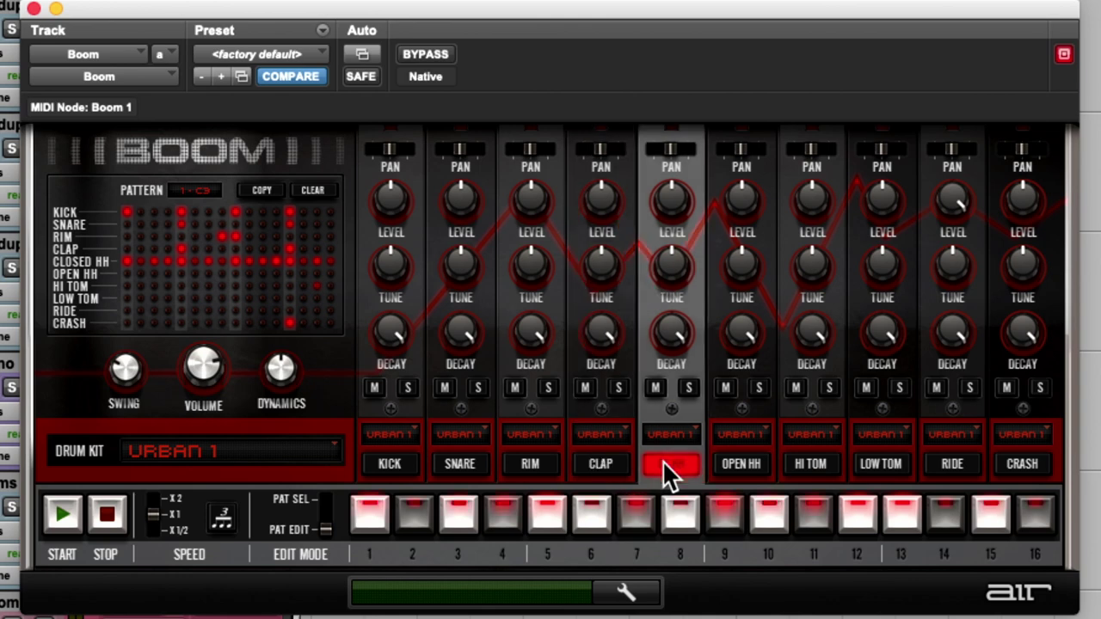
pyautogui.click(725, 459)
pyautogui.click(810, 466)
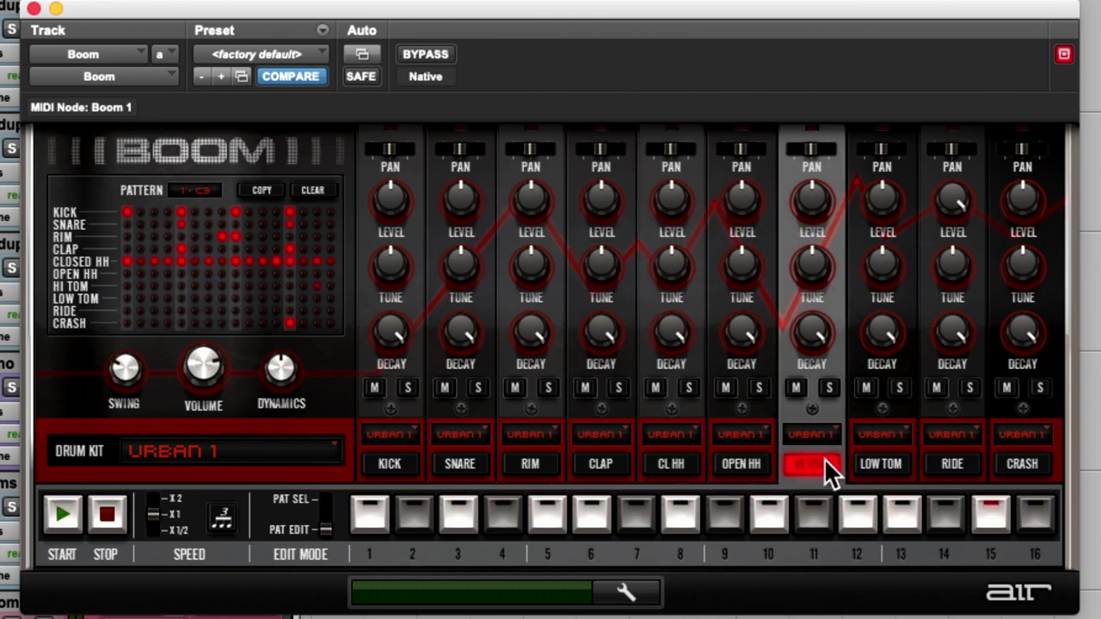
pyautogui.click(873, 463)
pyautogui.click(943, 463)
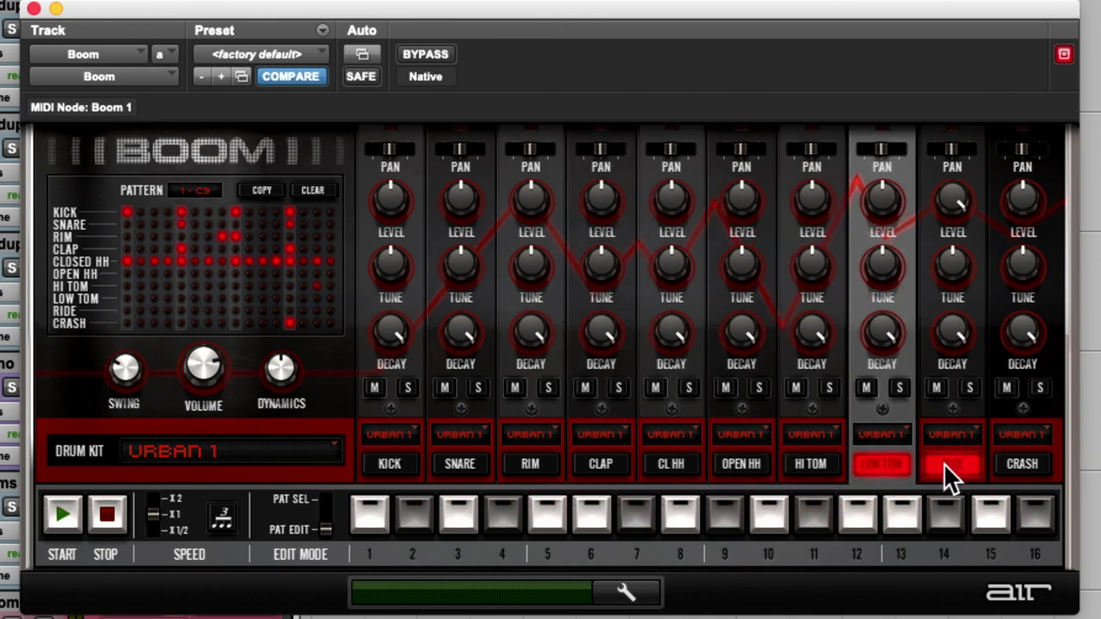
pyautogui.click(894, 463)
pyautogui.click(954, 458)
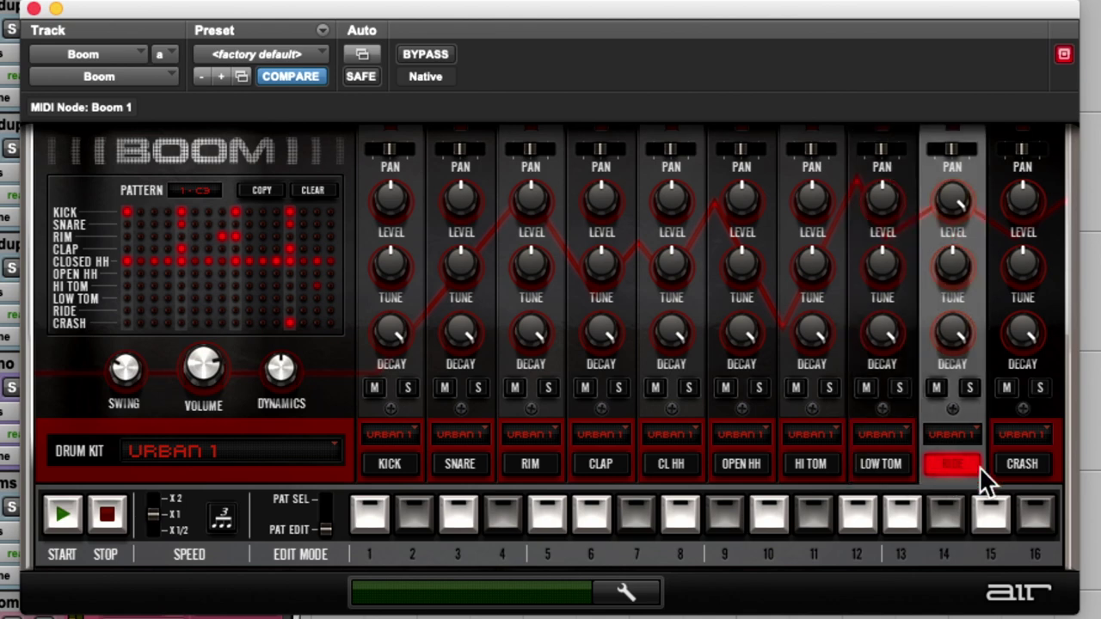
pyautogui.click(1015, 462)
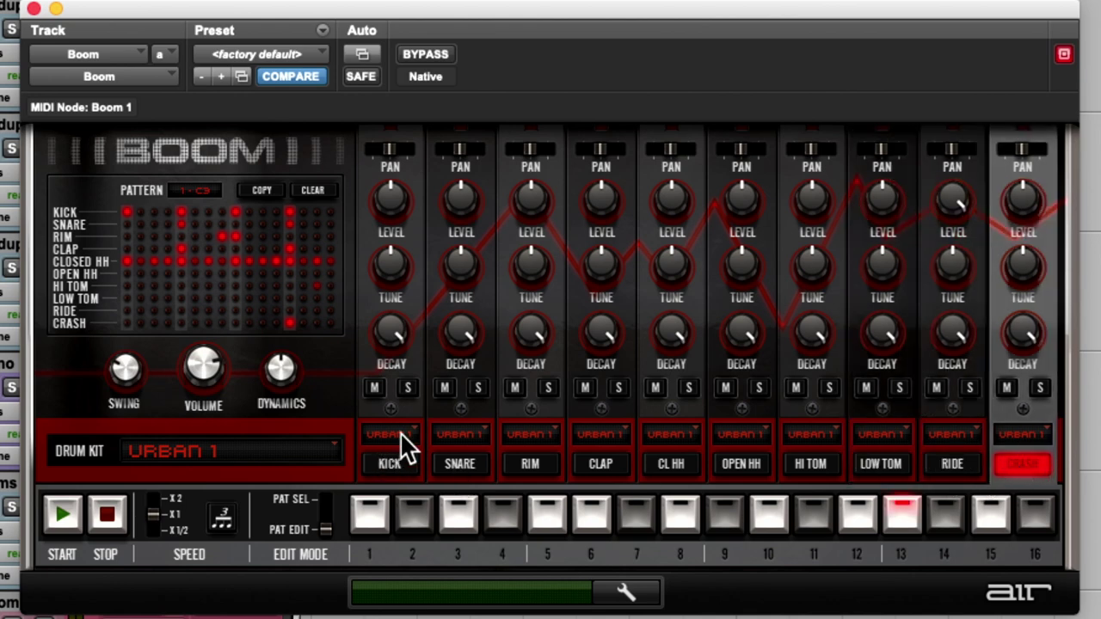
# - Audition the kick with the Urban 2, Dance 1 and Dance 2 sounds and return it to Urban 1
pyautogui.click(394, 462)
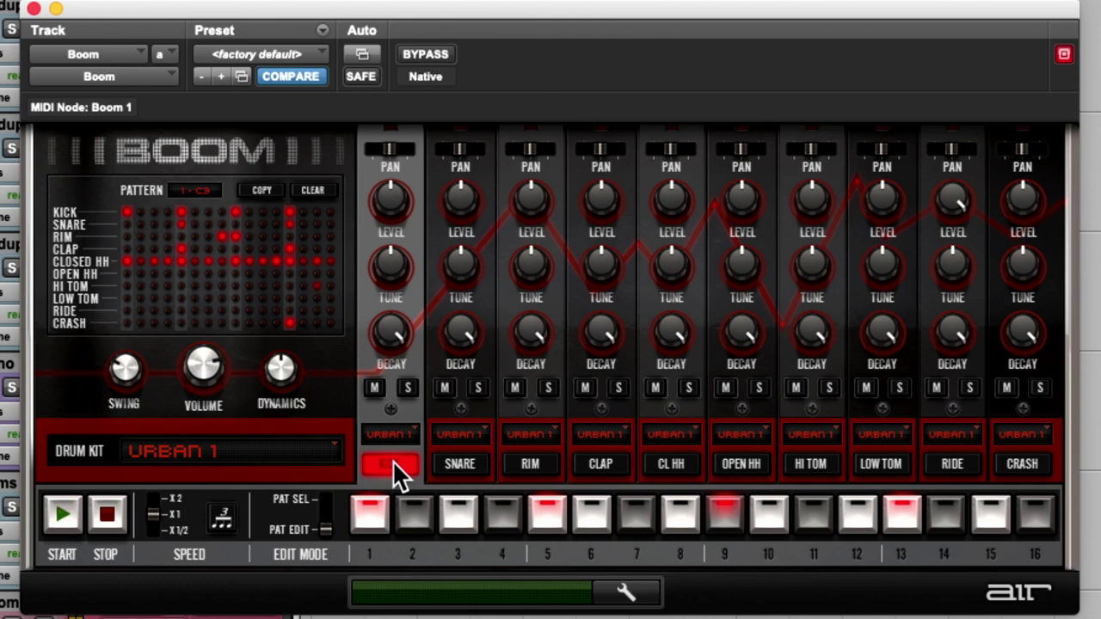
pyautogui.click(404, 431)
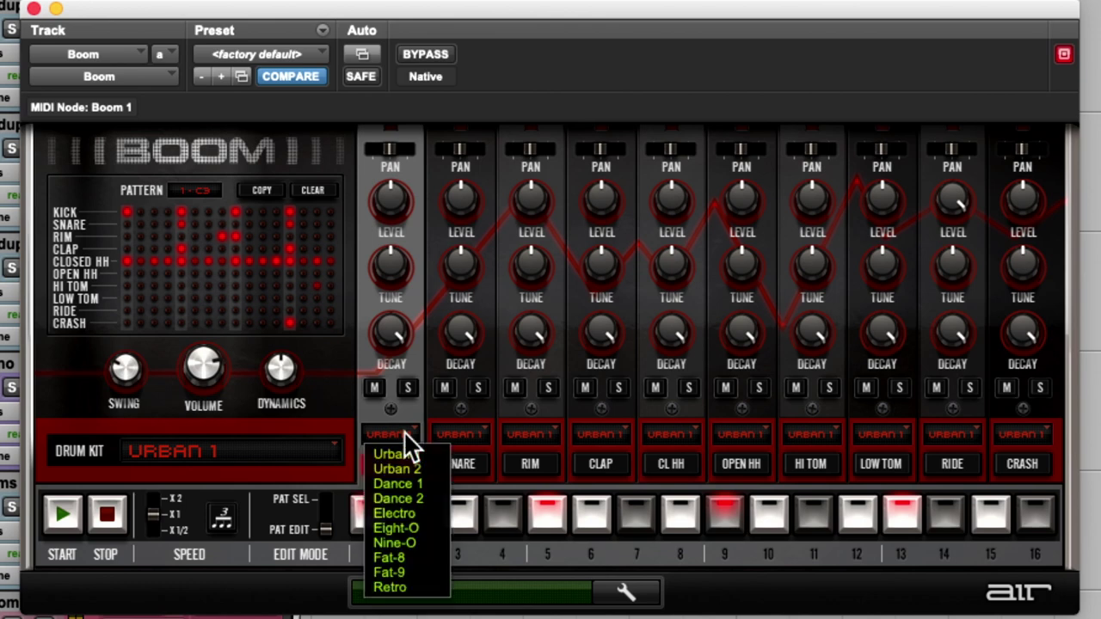
pyautogui.click(428, 473)
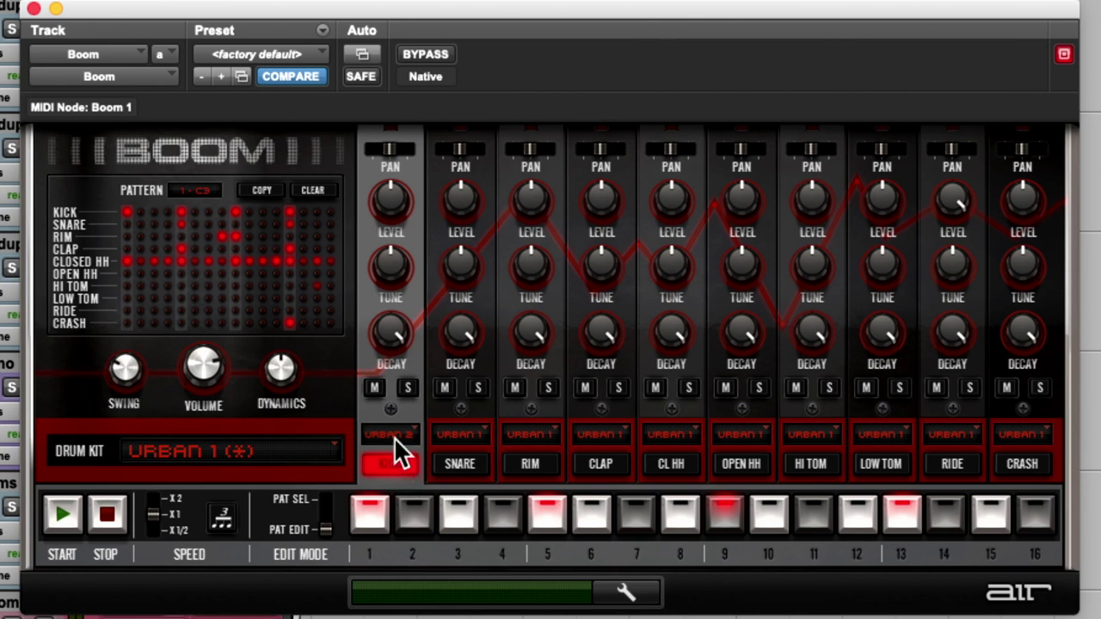
pyautogui.click(394, 435)
pyautogui.click(401, 482)
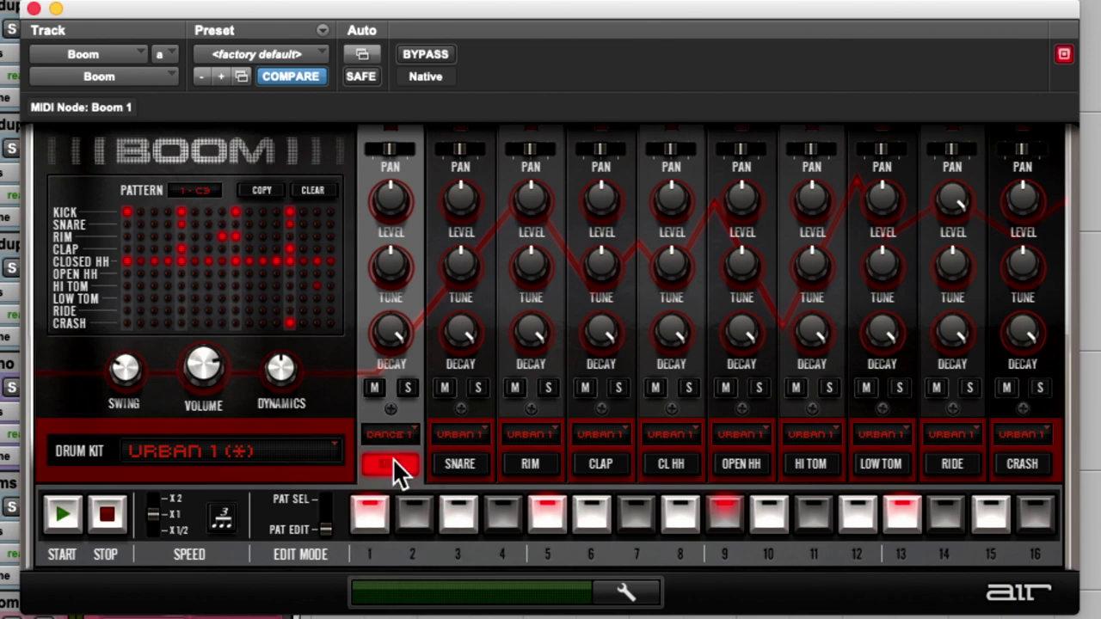
pyautogui.click(397, 434)
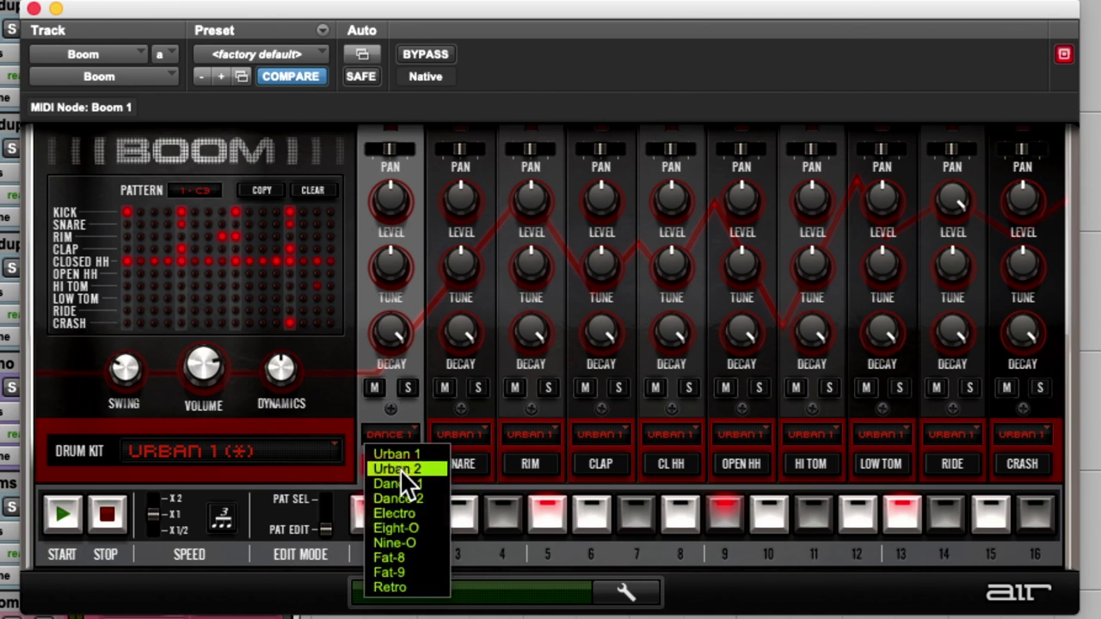
pyautogui.click(404, 487)
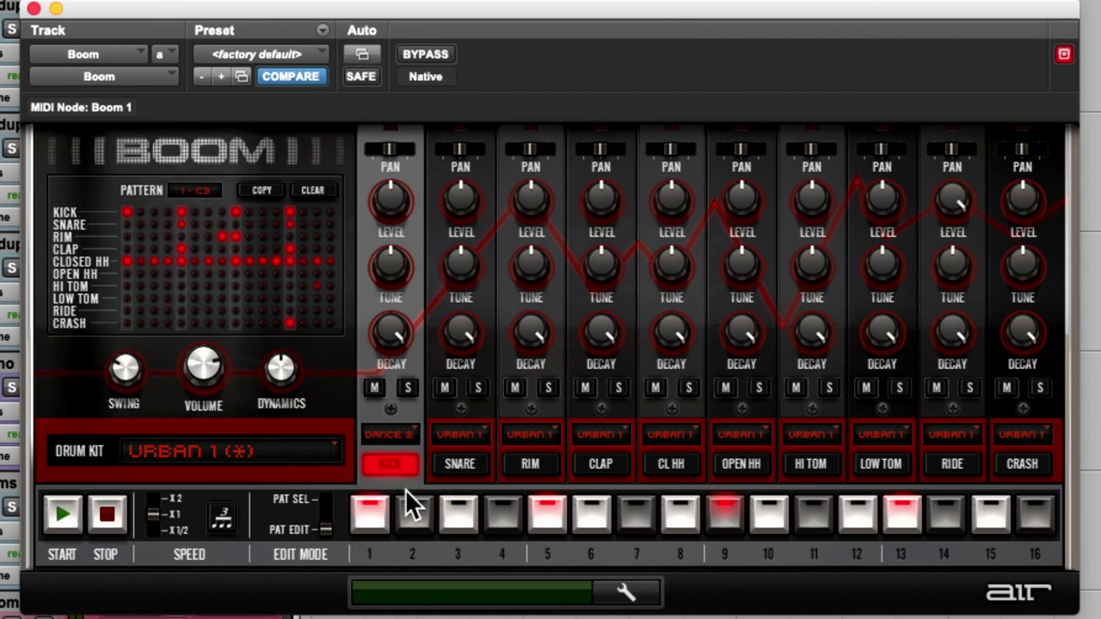
pyautogui.click(400, 436)
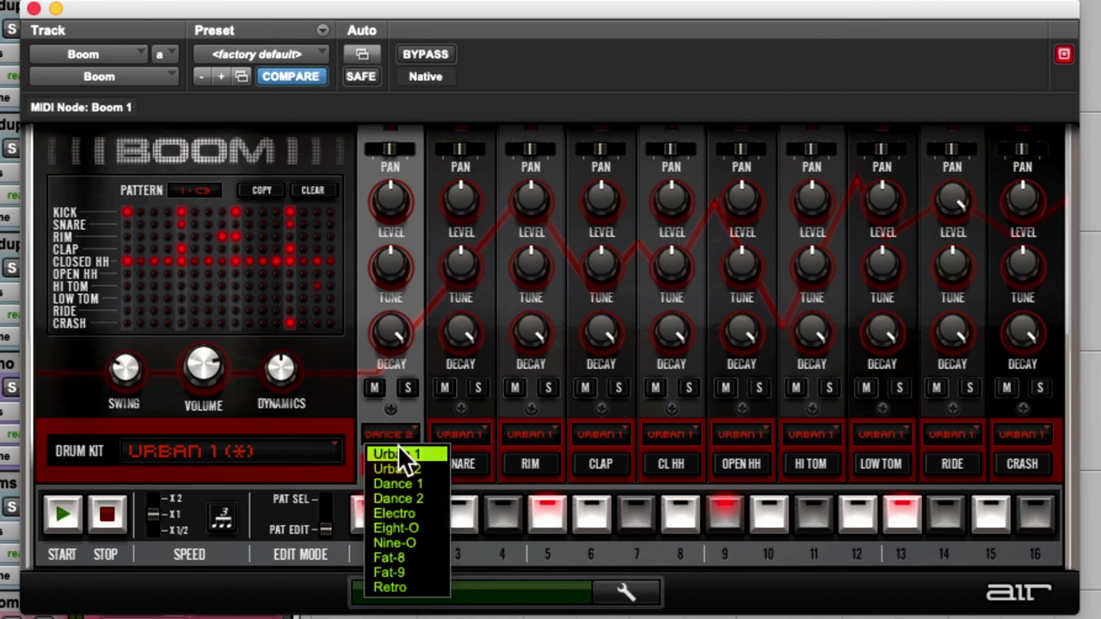
pyautogui.click(409, 452)
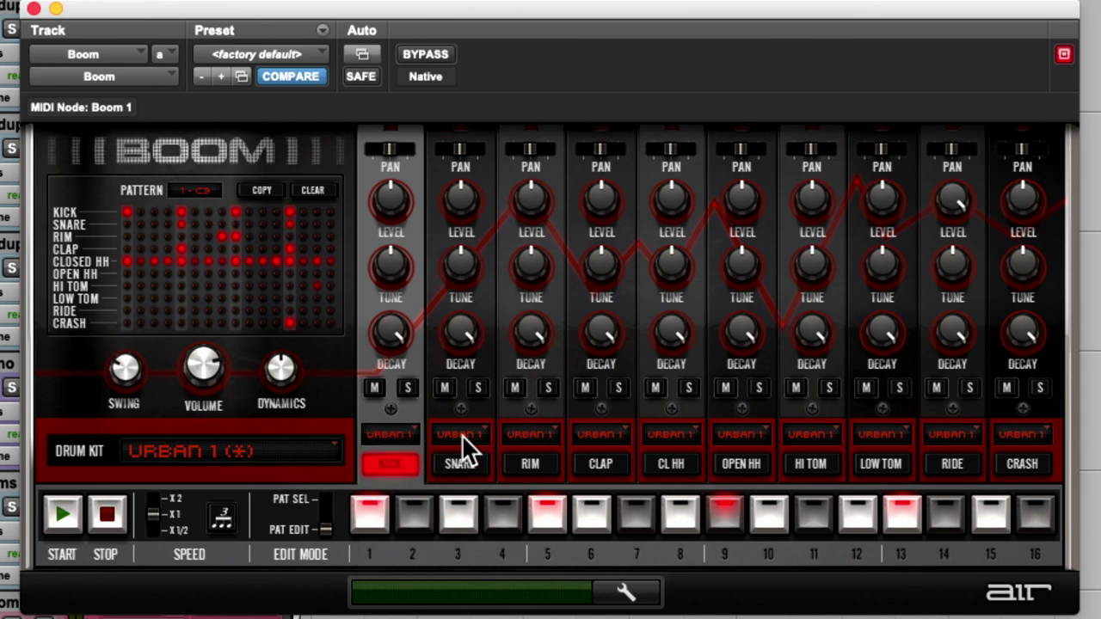
# - Audition the snare with the Urban 2, Dance 1, Dance 2 and Electro sounds and return it to Urban 1
pyautogui.click(473, 446)
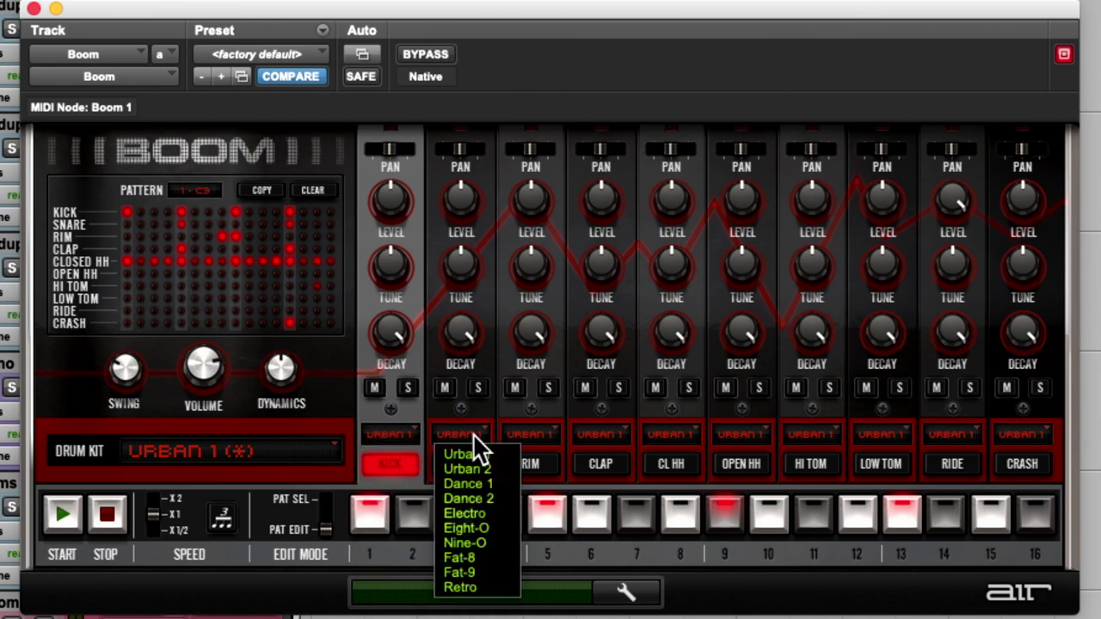
pyautogui.click(477, 469)
pyautogui.click(472, 457)
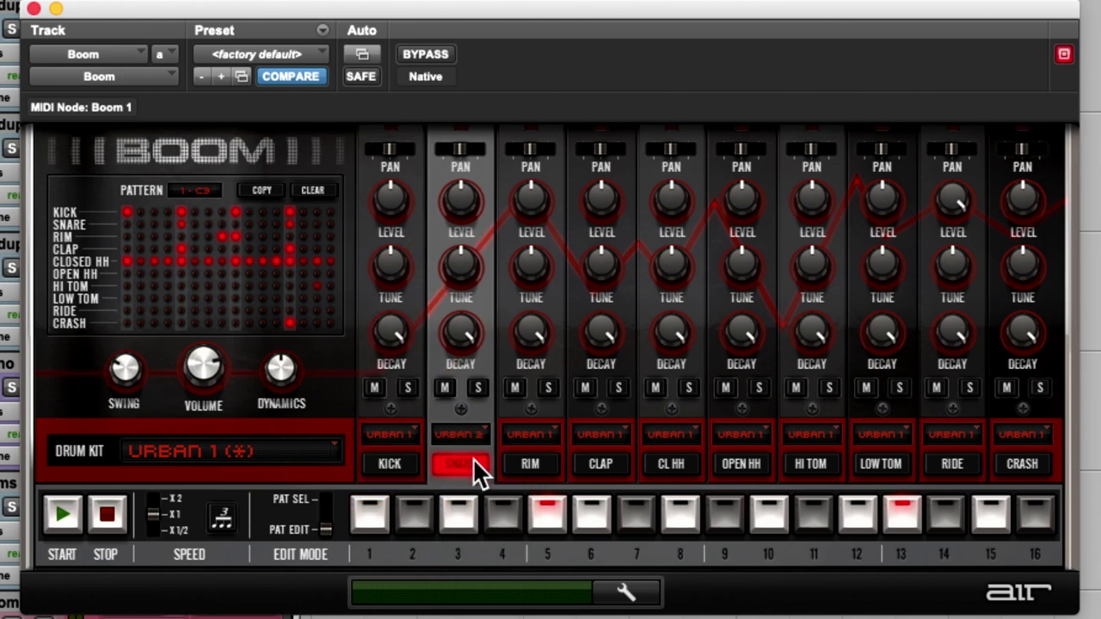
pyautogui.click(471, 437)
pyautogui.click(475, 480)
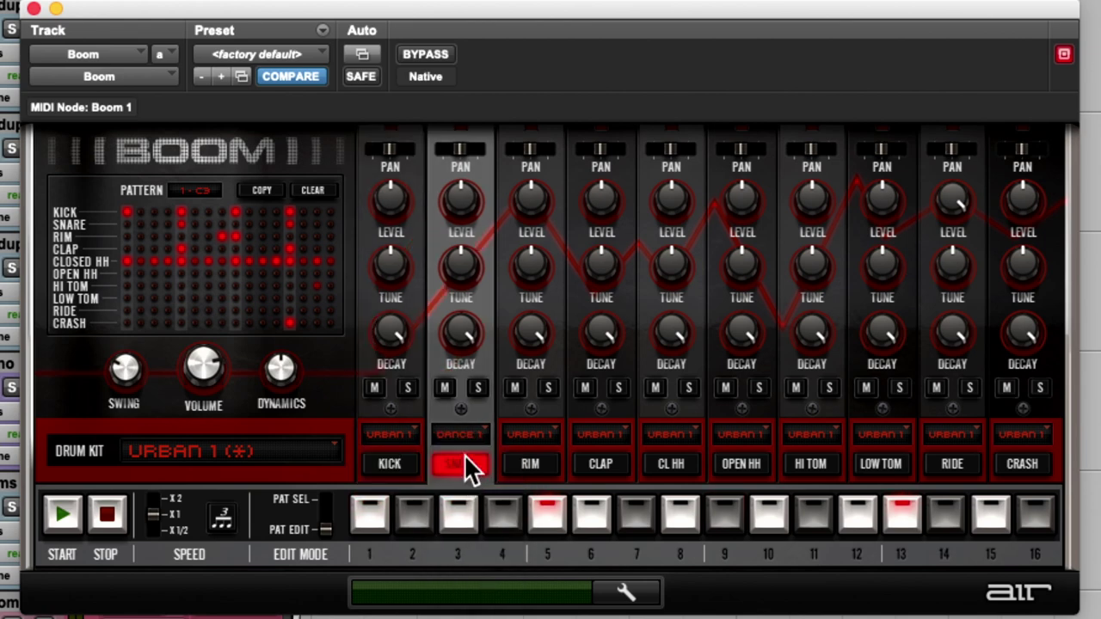
pyautogui.click(469, 433)
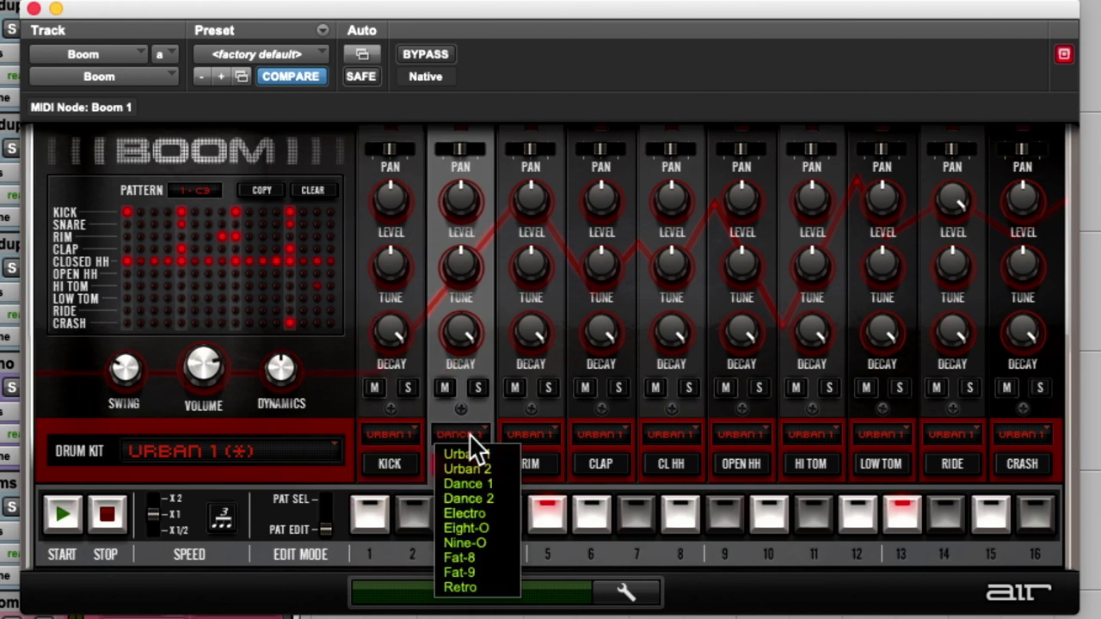
pyautogui.click(474, 497)
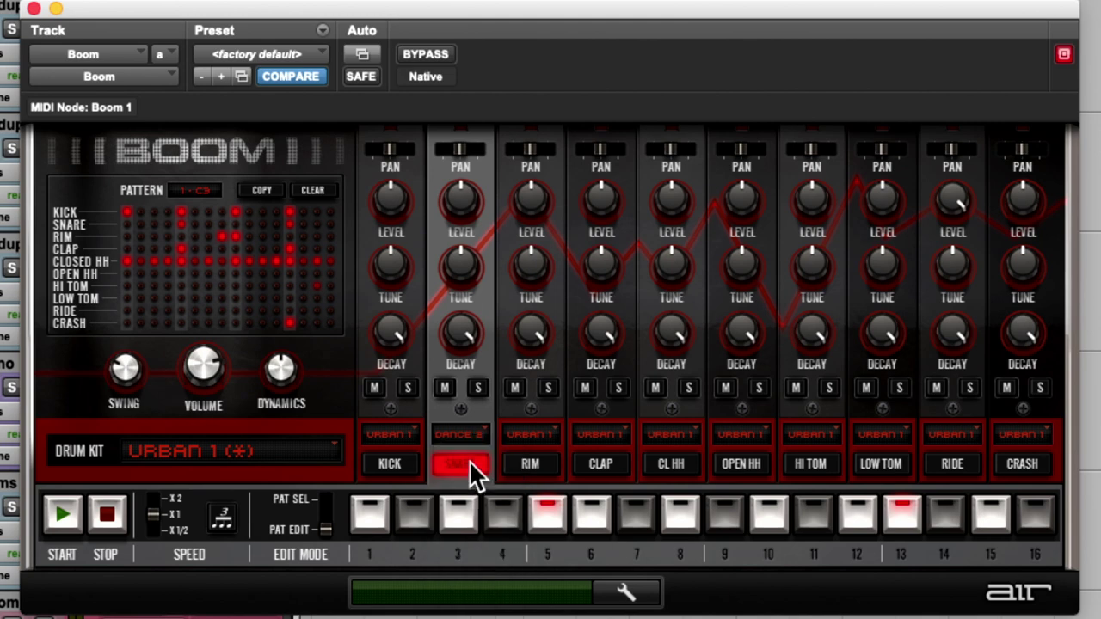
pyautogui.click(471, 432)
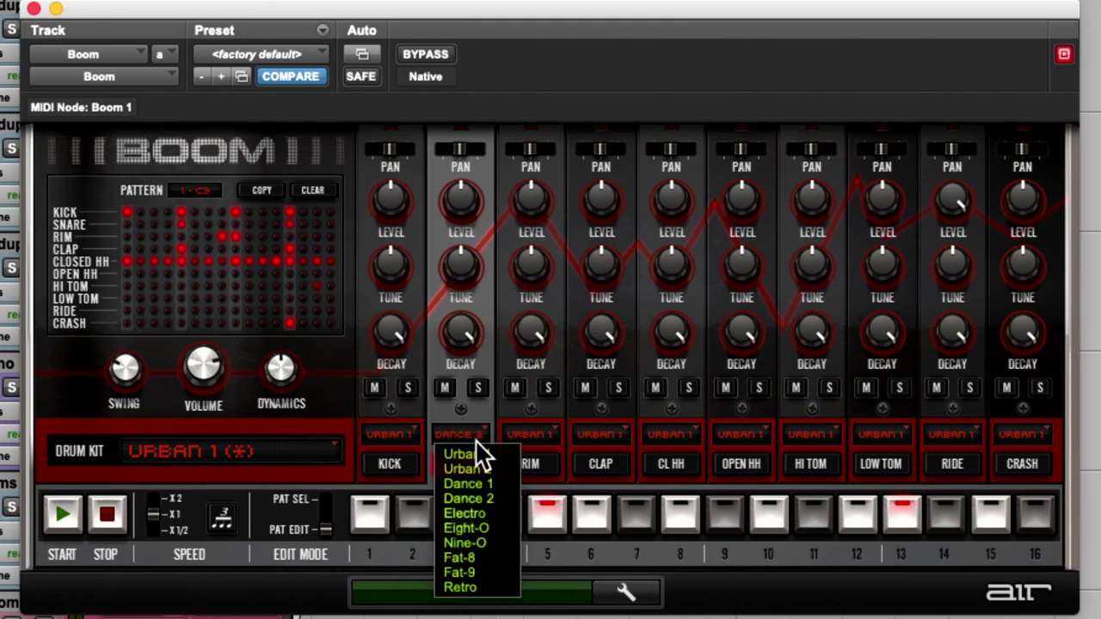
pyautogui.click(479, 509)
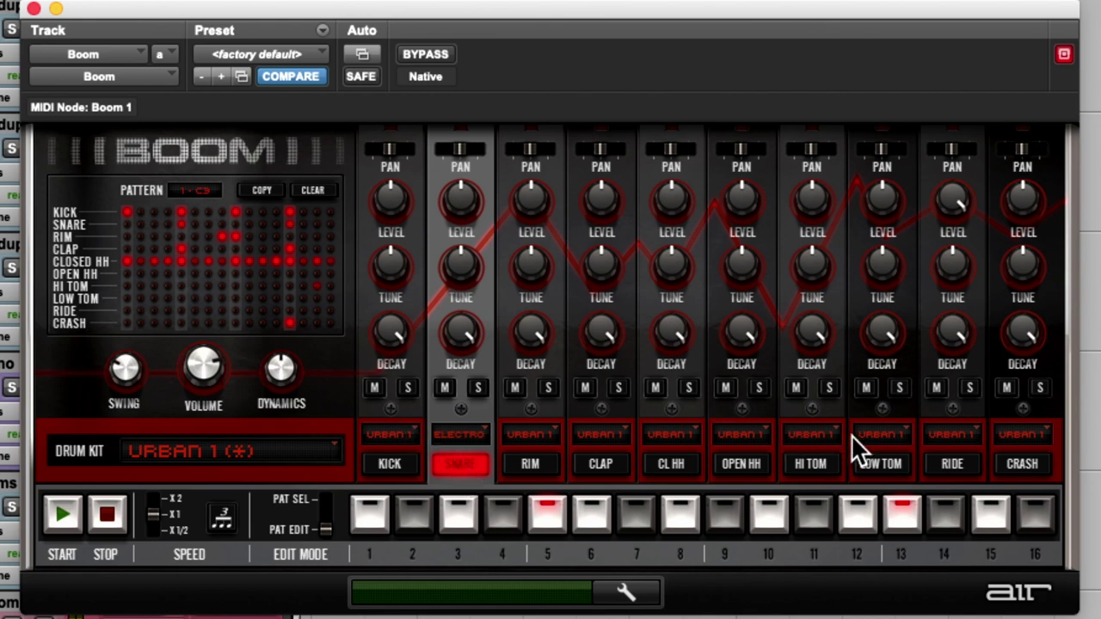
pyautogui.click(457, 435)
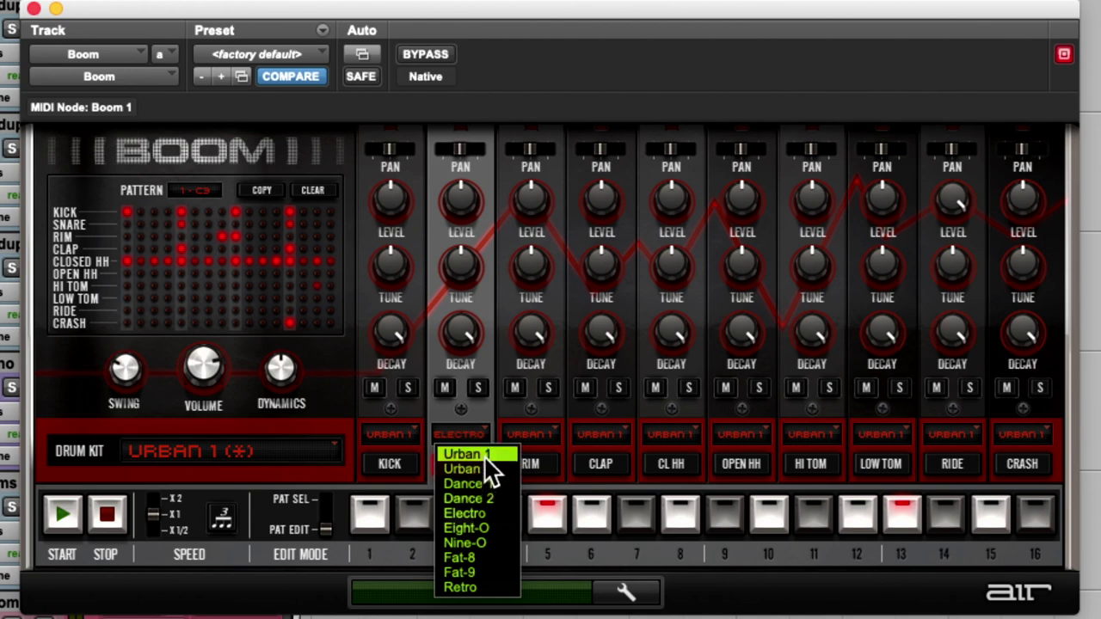
pyautogui.click(483, 455)
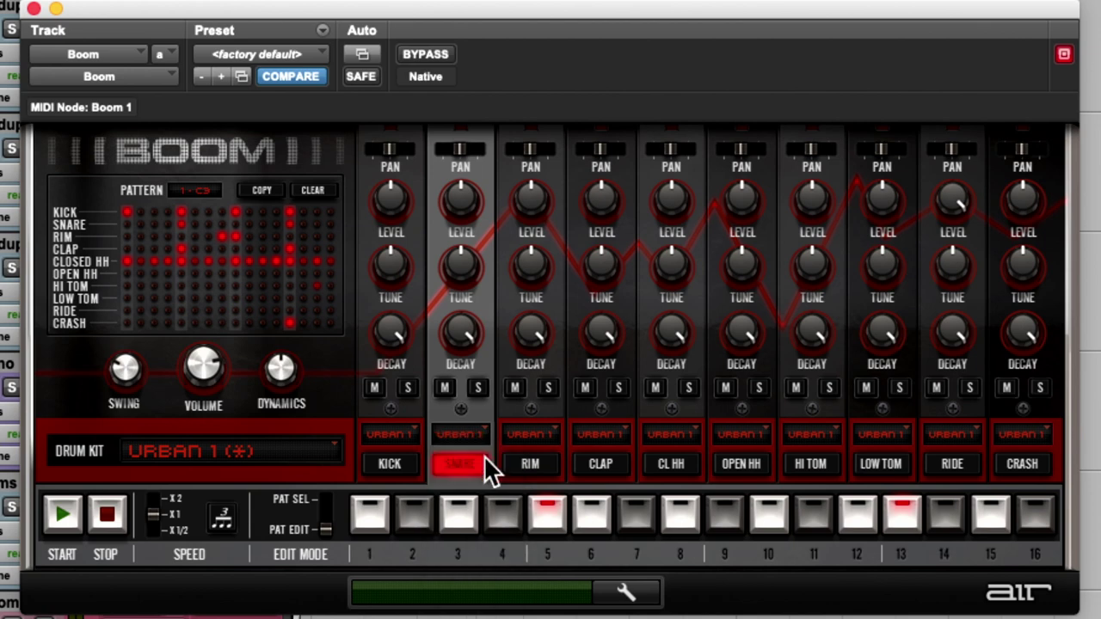
# - Select the kick, try its decay at 46 % and bring the decay back up to 97 %
pyautogui.click(395, 464)
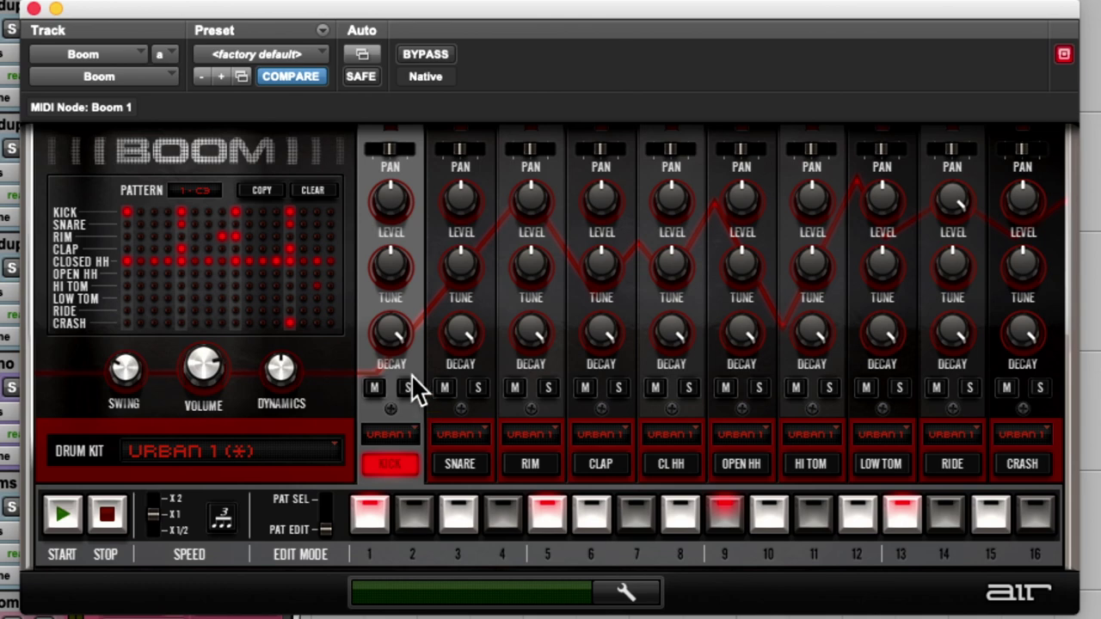
pyautogui.moveTo(394, 325)
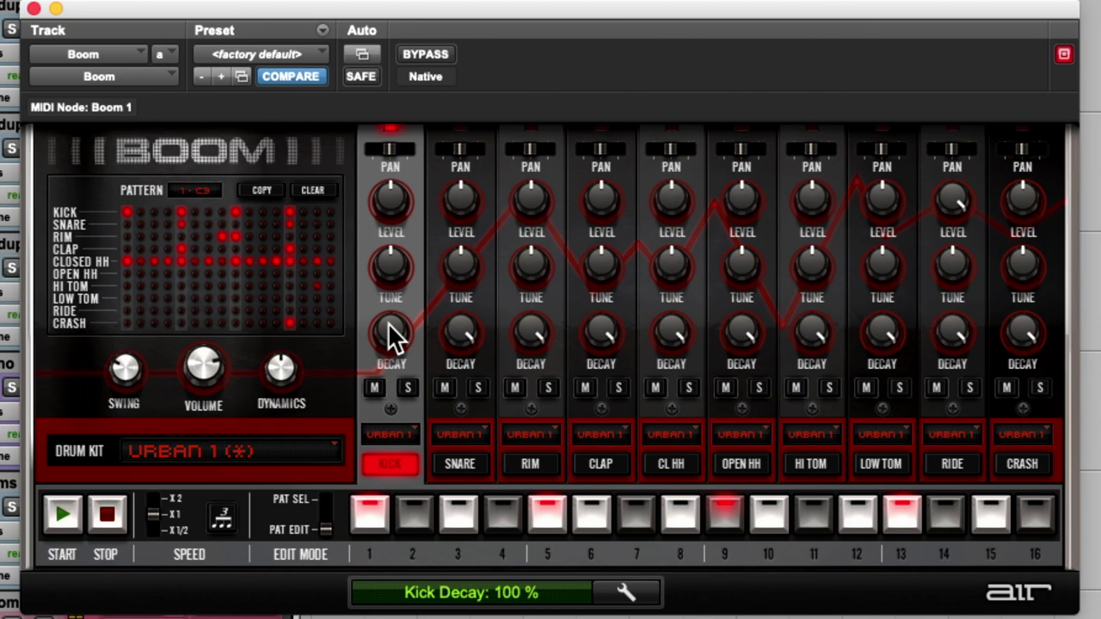
pyautogui.moveTo(393, 335); pyautogui.dragTo(388, 456)
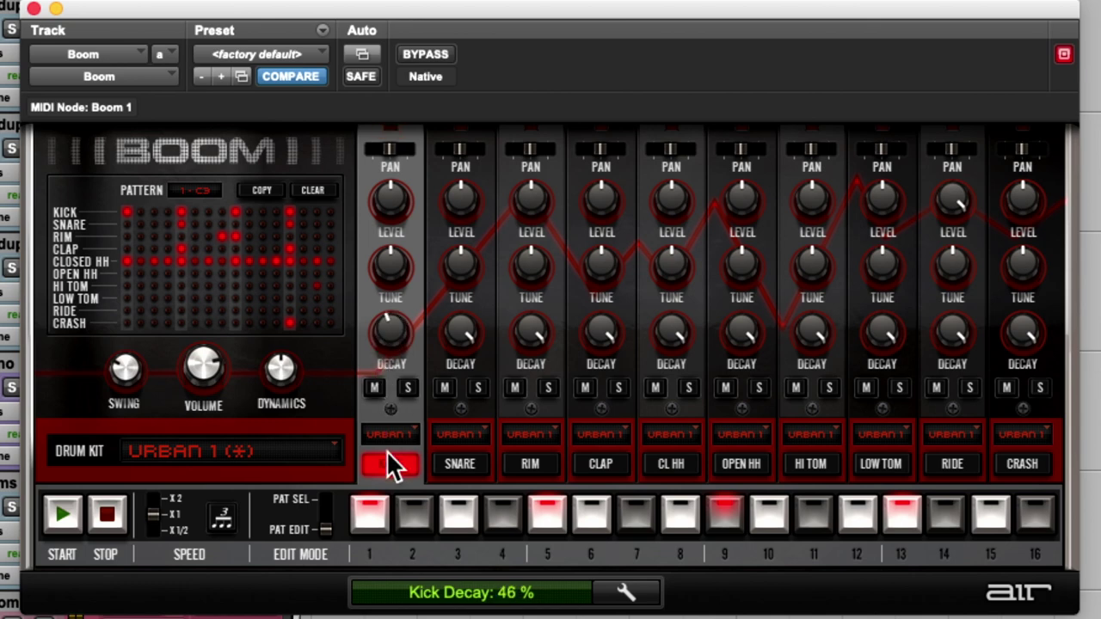
pyautogui.moveTo(386, 451); pyautogui.dragTo(391, 335)
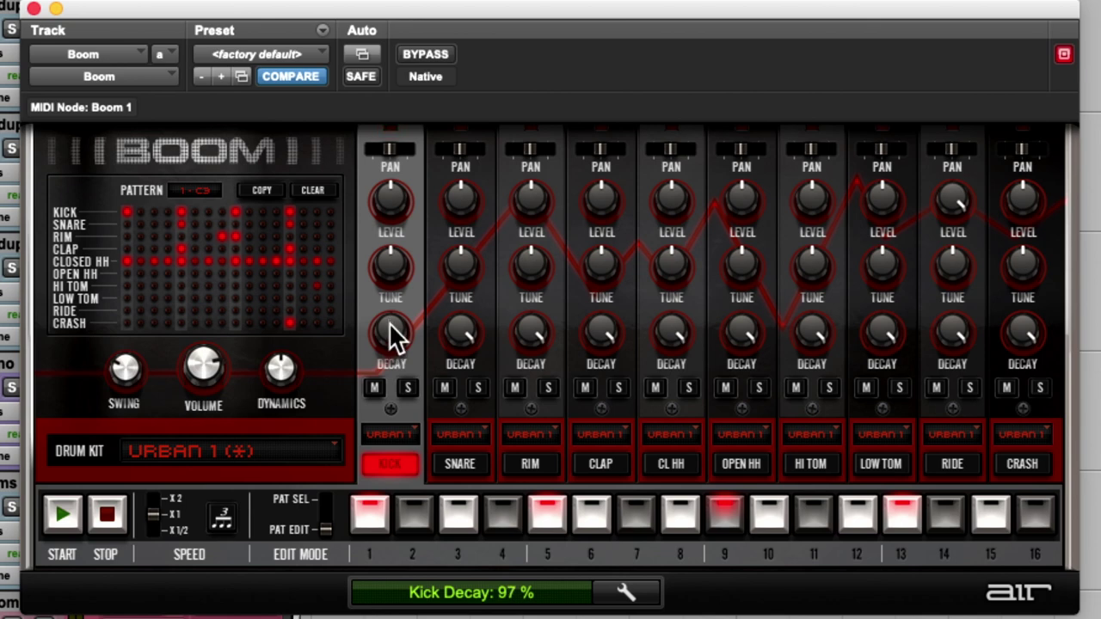
# - Try the kick's tuning at +3.84 semitones and return it to 0.00
pyautogui.moveTo(391, 270); pyautogui.dragTo(406, 195)
pyautogui.rightClick(393, 256)
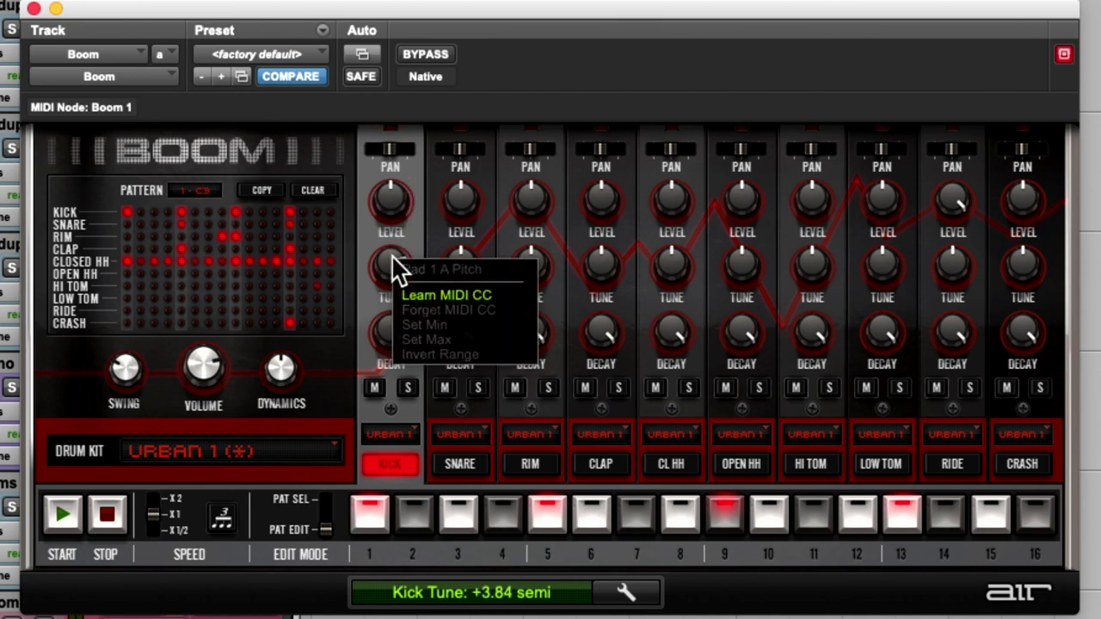
pyautogui.click(417, 237)
pyautogui.moveTo(386, 258); pyautogui.dragTo(359, 293)
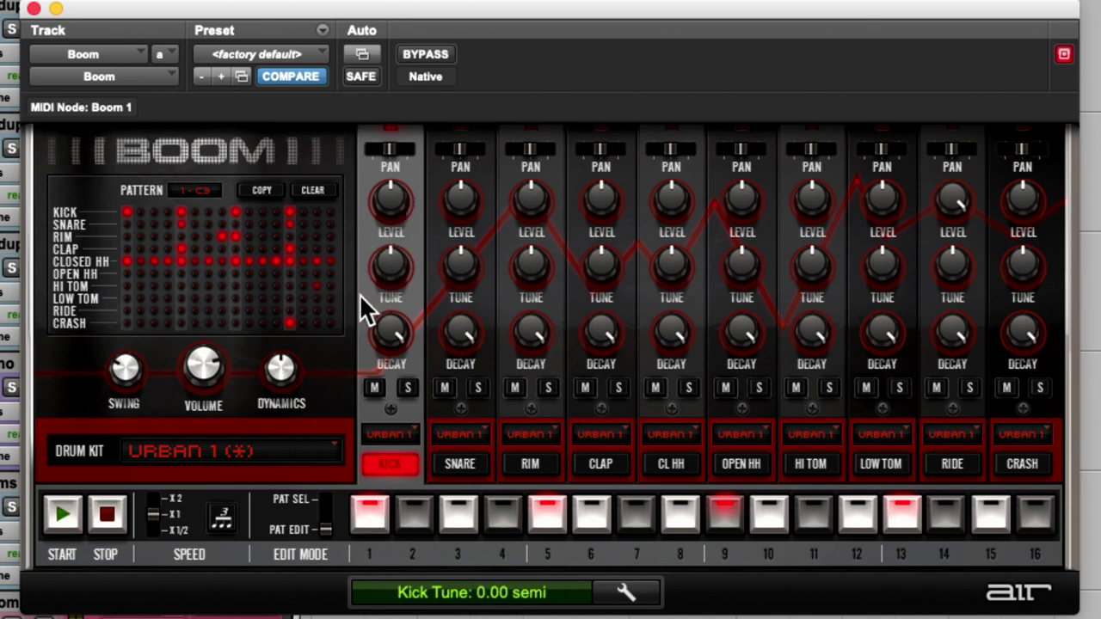
# - Set the kick's level to +1.0 dB, and try its pan at L 99 before resetting the pan to centre
pyautogui.moveTo(391, 204)
pyautogui.mouseDown()
pyautogui.moveTo(406, 114)
pyautogui.moveTo(383, 255)
pyautogui.moveTo(386, 203)
pyautogui.mouseUp()
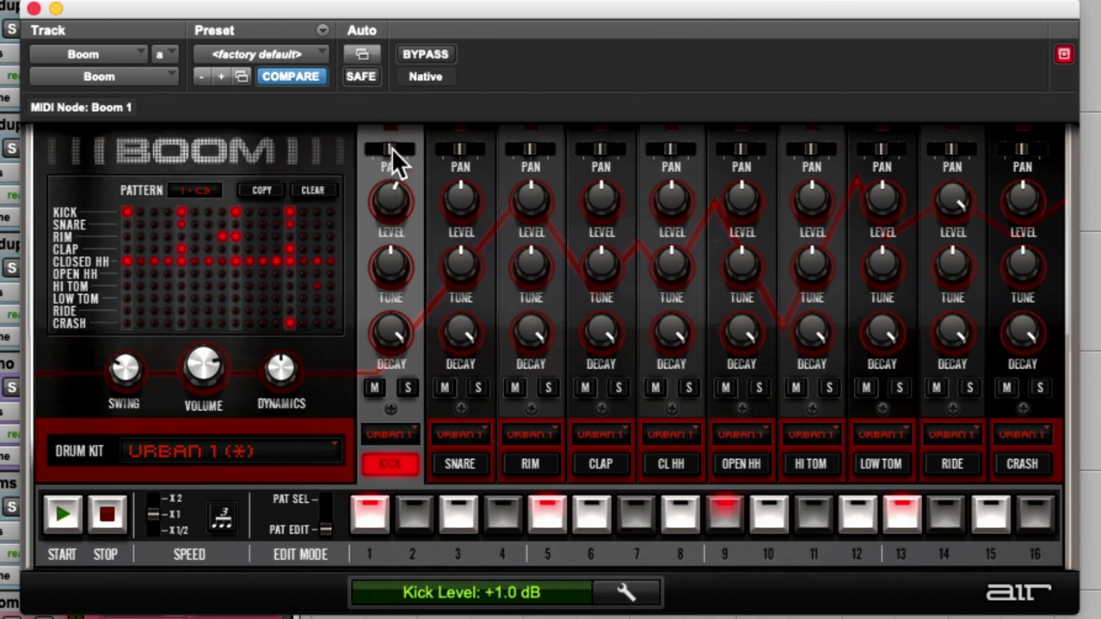
pyautogui.moveTo(392, 148); pyautogui.dragTo(361, 153)
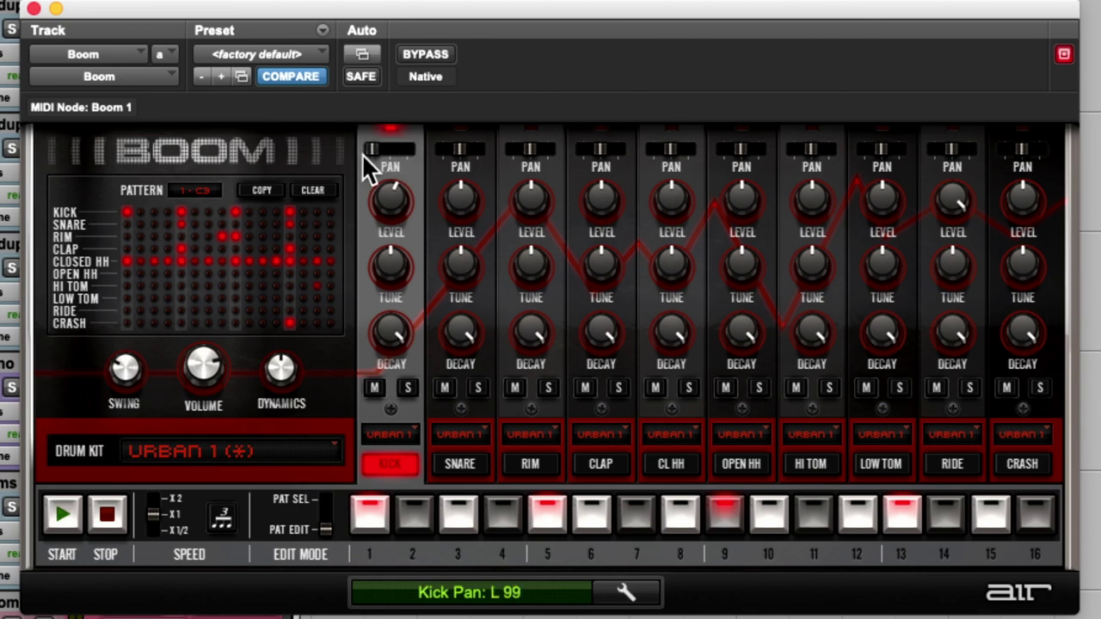
pyautogui.keyDown('alt'); pyautogui.click(379, 155); pyautogui.keyUp('alt')
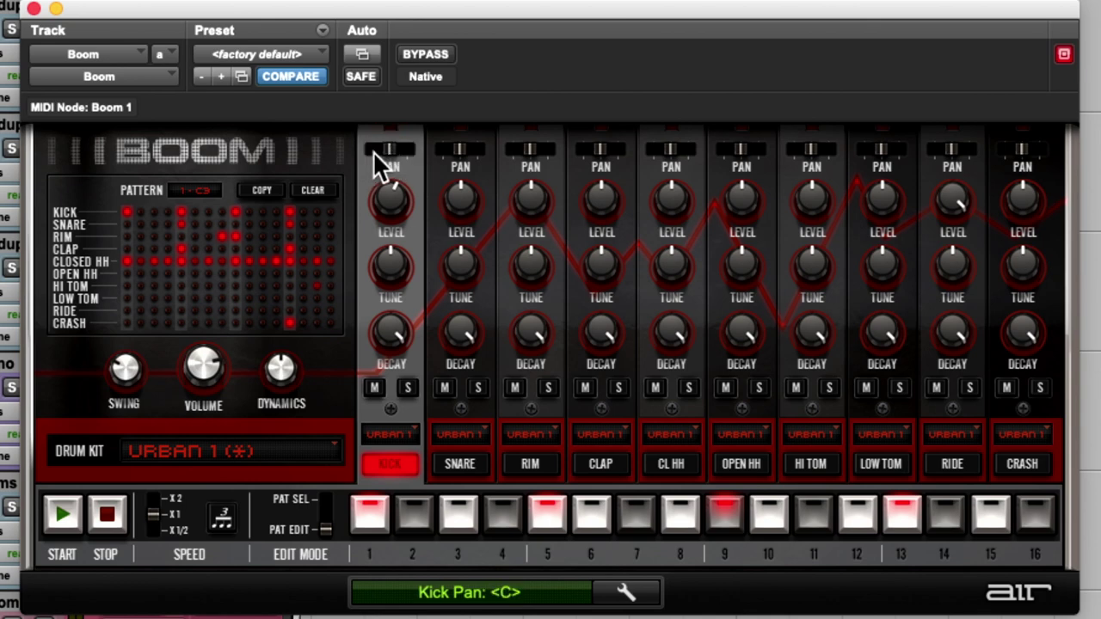
# - Try the kick panned left and reset its pan and level, and try a shorter snare decay before resetting it
pyautogui.moveTo(378, 155); pyautogui.dragTo(367, 166)
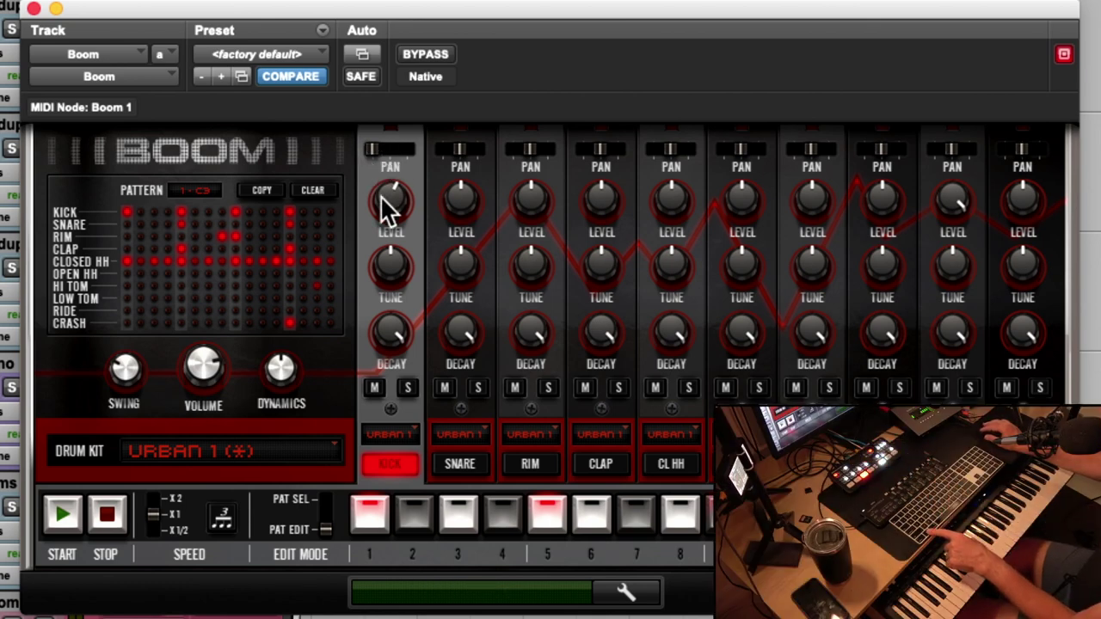
pyautogui.keyDown('alt'); pyautogui.click(376, 152); pyautogui.keyUp('alt')
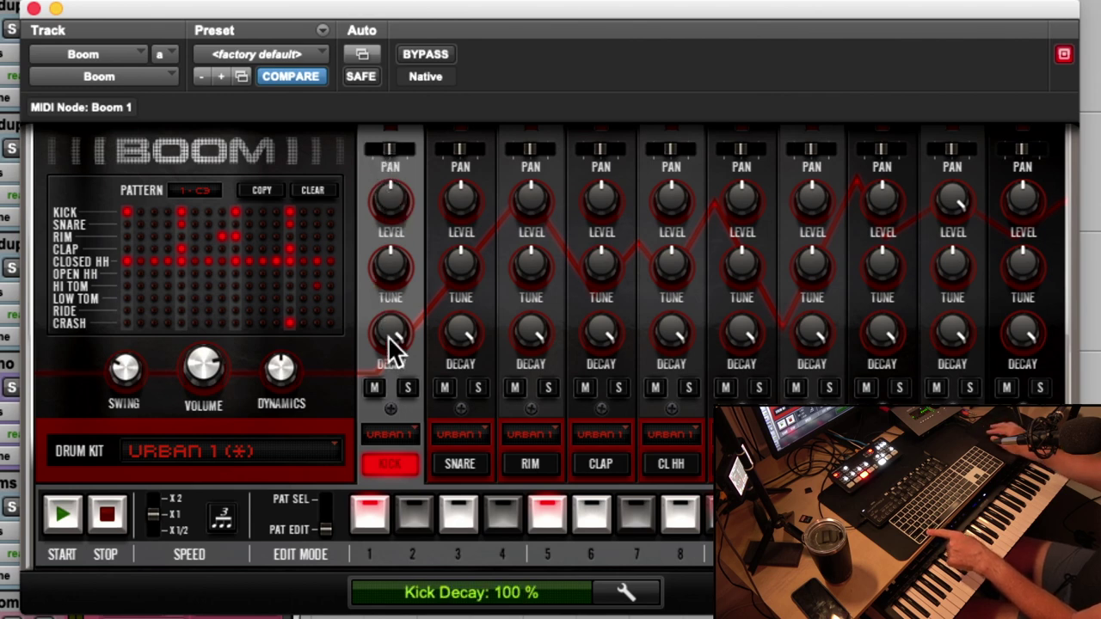
pyautogui.moveTo(462, 339)
pyautogui.moveTo(462, 340); pyautogui.dragTo(386, 557)
pyautogui.keyDown('alt'); pyautogui.click(461, 333); pyautogui.keyUp('alt')
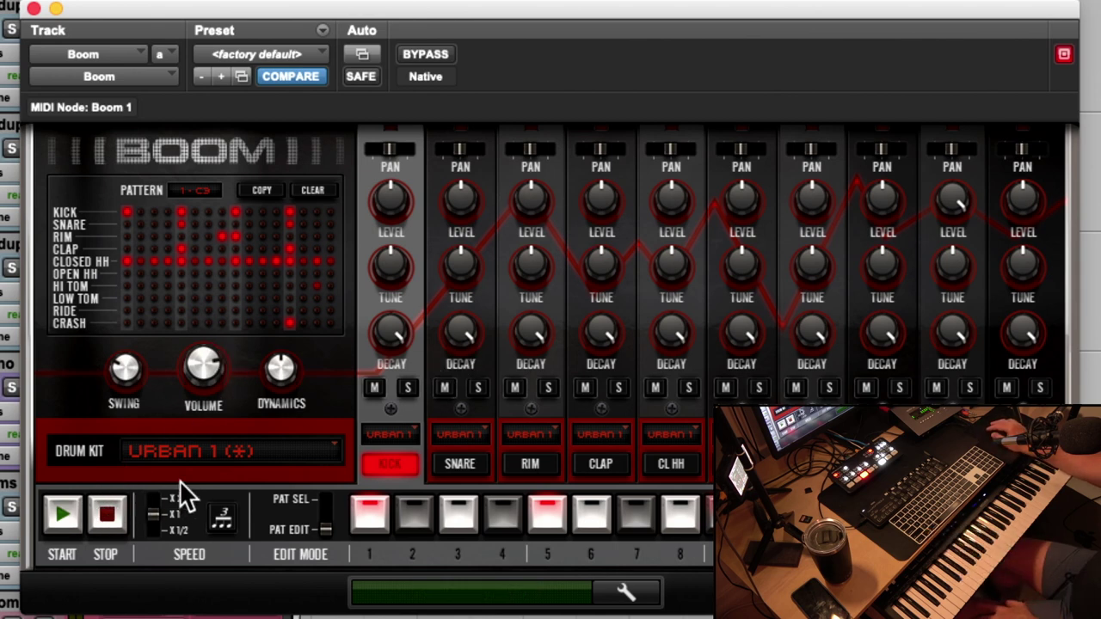
# - Set Boom's overall volume to +0.8 dB and start the built-in pattern playing
pyautogui.moveTo(197, 352); pyautogui.dragTo(180, 392)
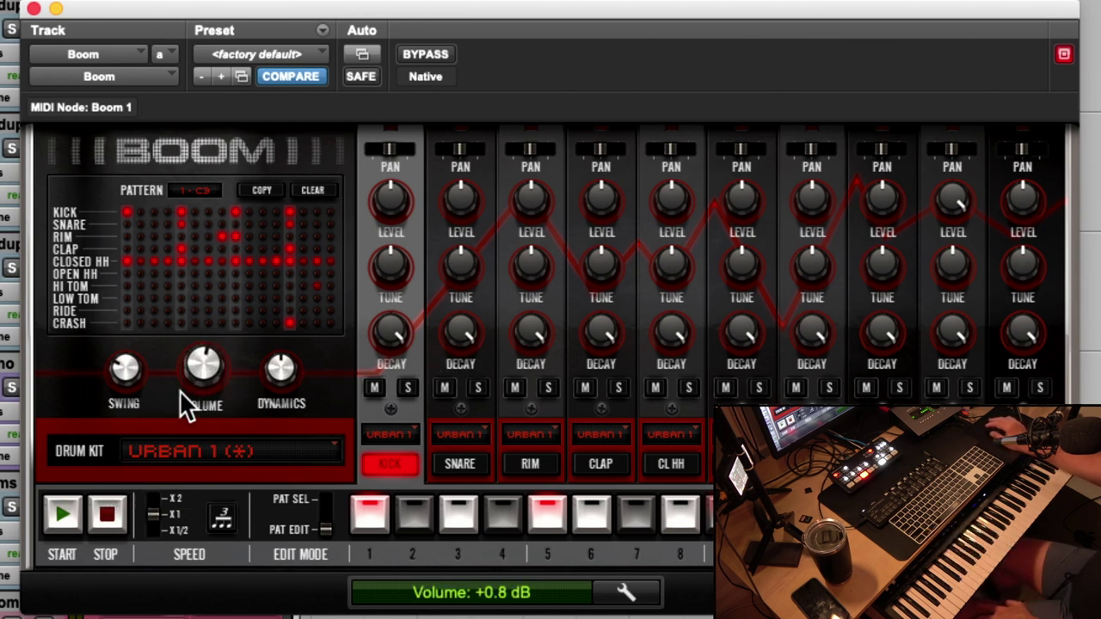
pyautogui.click(62, 513)
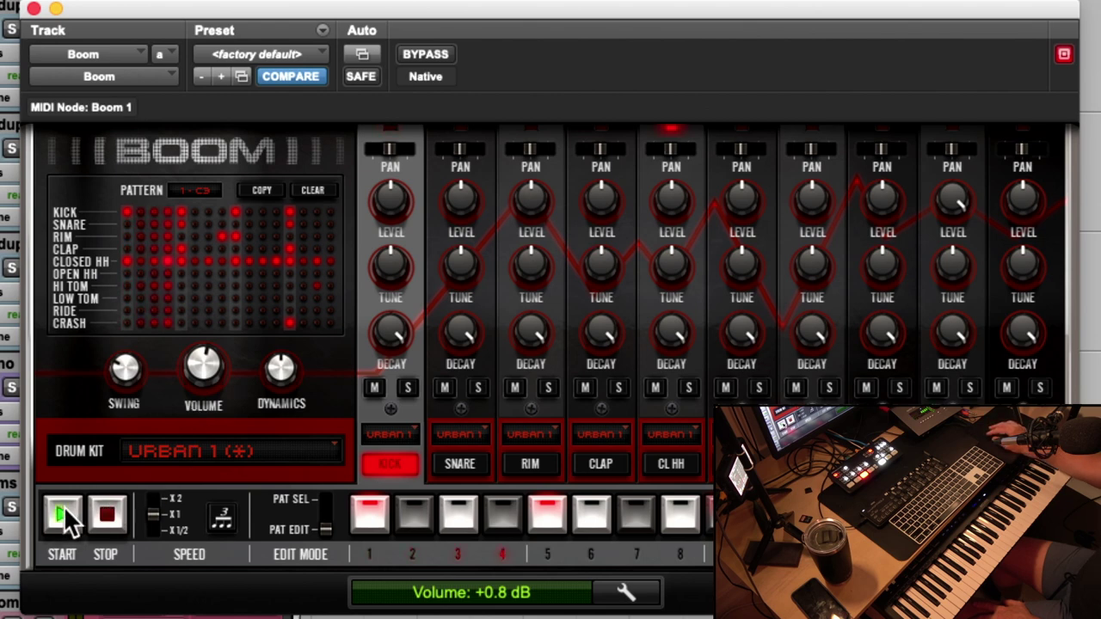
# - Solo the kick and release the solo, and mute and unmute it while the pattern plays
pyautogui.click(410, 388)
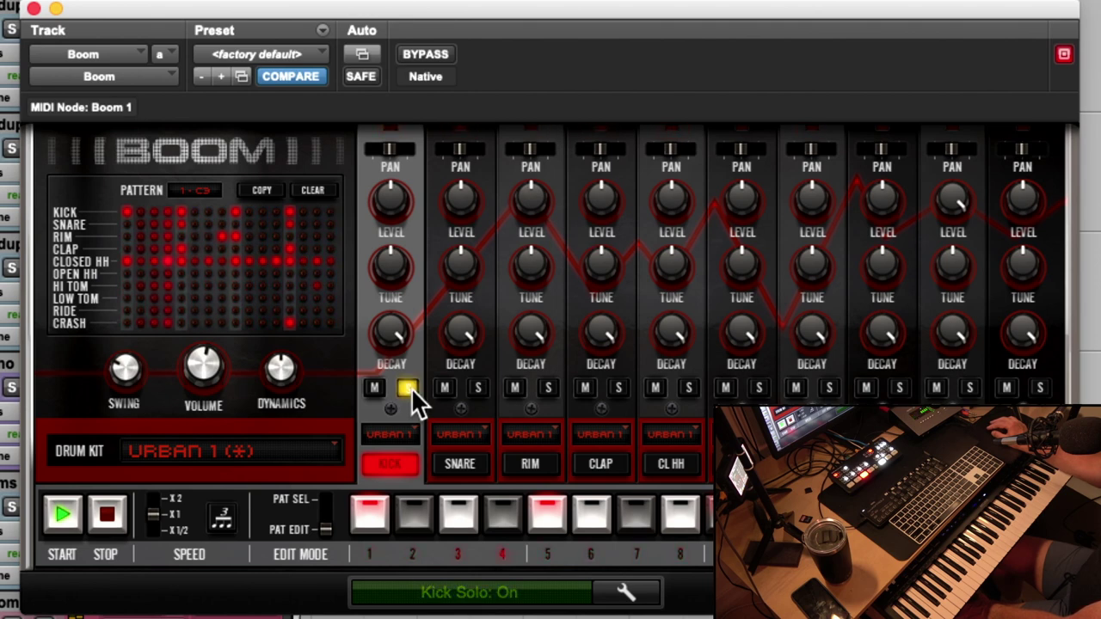
pyautogui.click(410, 386)
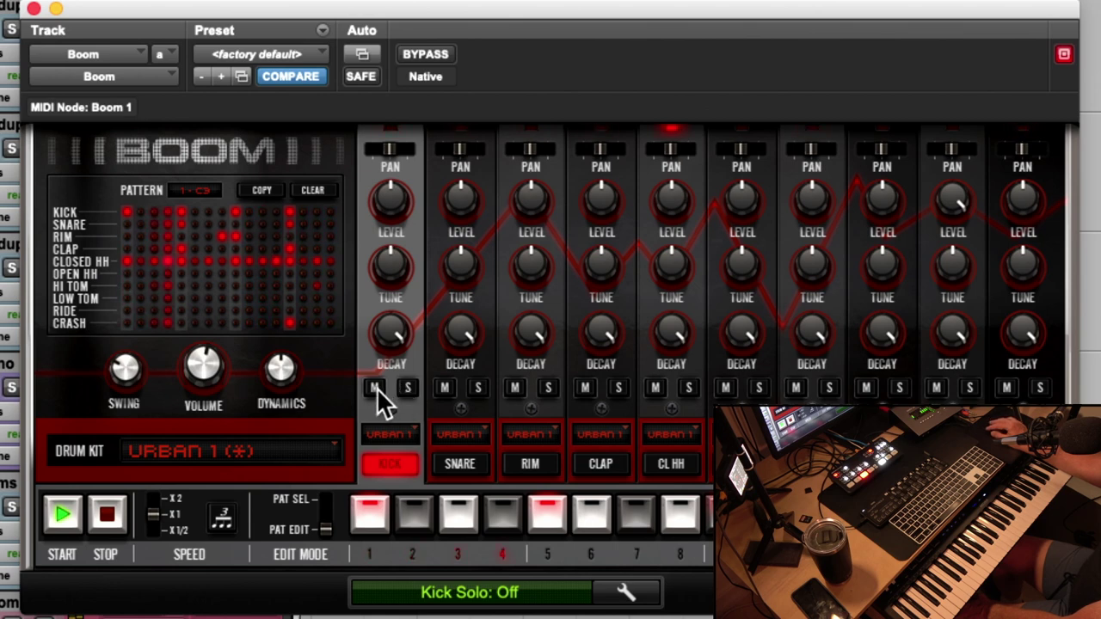
pyautogui.click(374, 389)
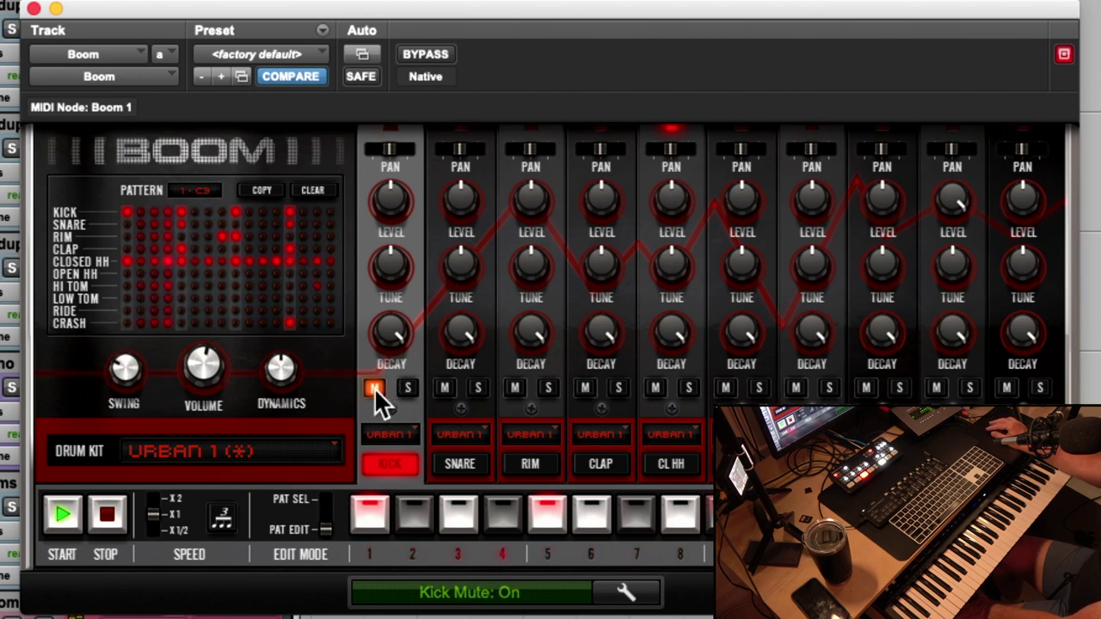
pyautogui.click(376, 389)
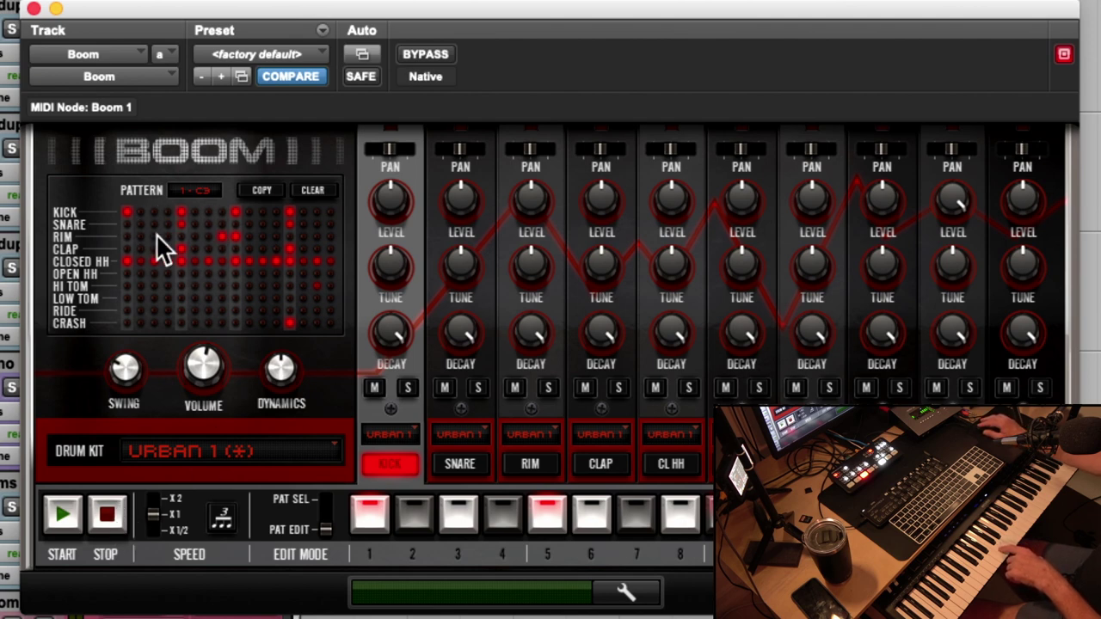
# - Play the drum pattern and turn its swing up to the maximum
pyautogui.press('space')
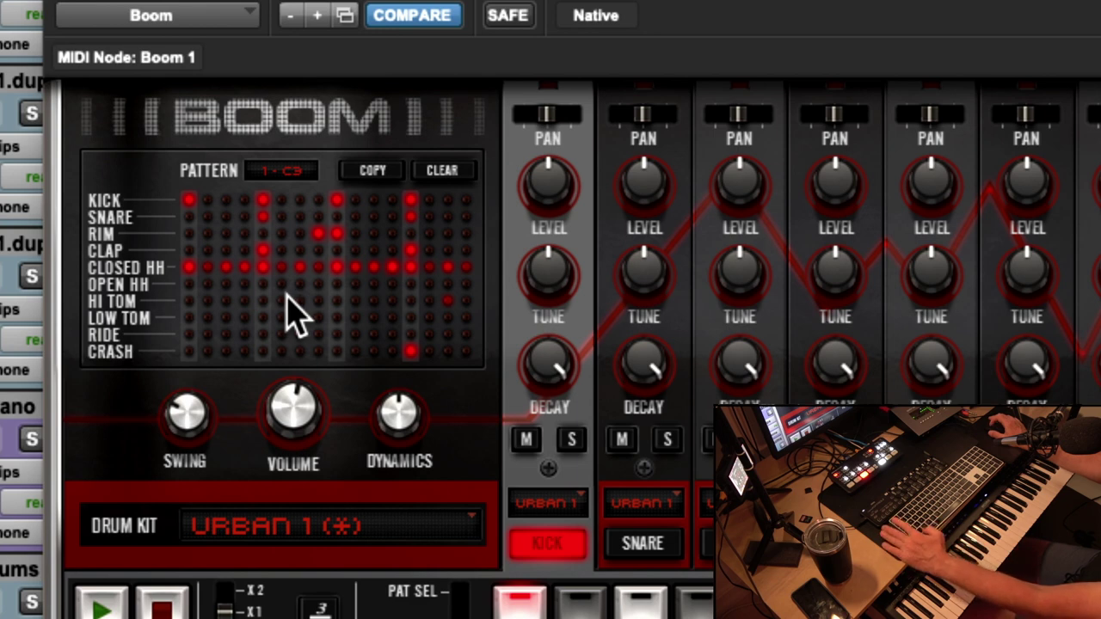
pyautogui.click(100, 605)
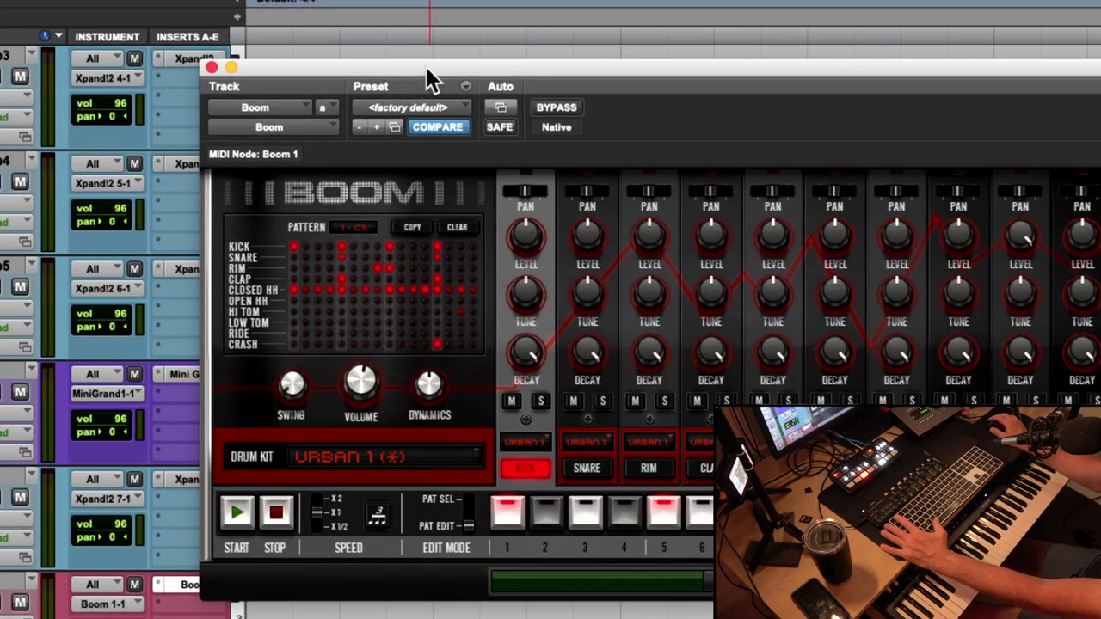
pyautogui.click(236, 513)
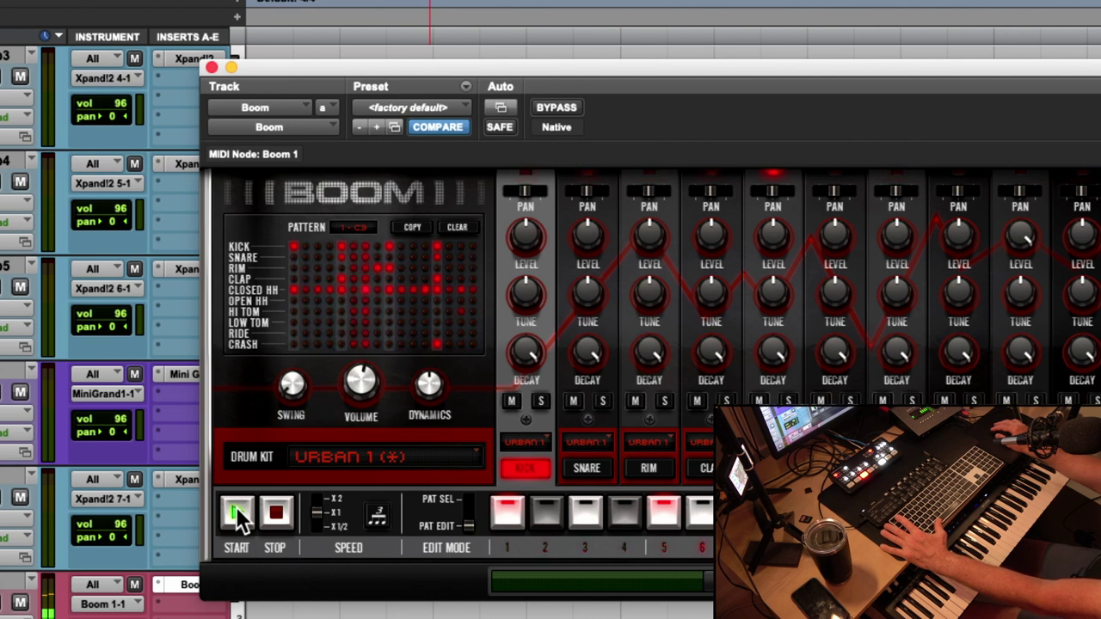
pyautogui.moveTo(292, 398); pyautogui.dragTo(368, 212)
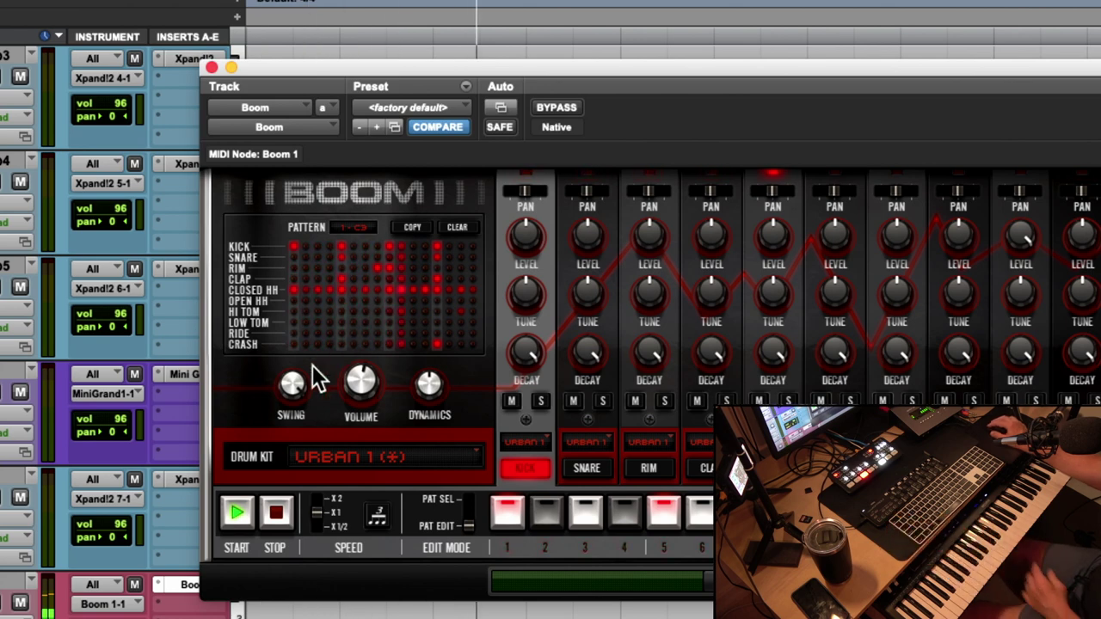
pyautogui.moveTo(303, 384); pyautogui.dragTo(301, 388)
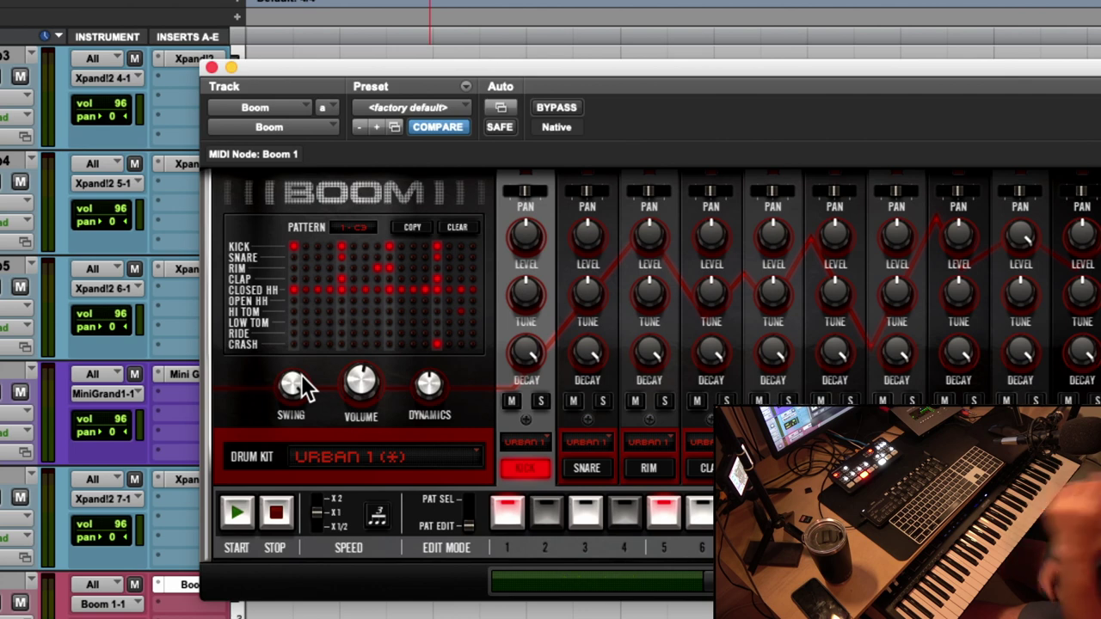
# - Clear the pattern and program closed hi-hats on every odd step, with softer hits on steps 1, 5, 9 and 13
pyautogui.click(457, 228)
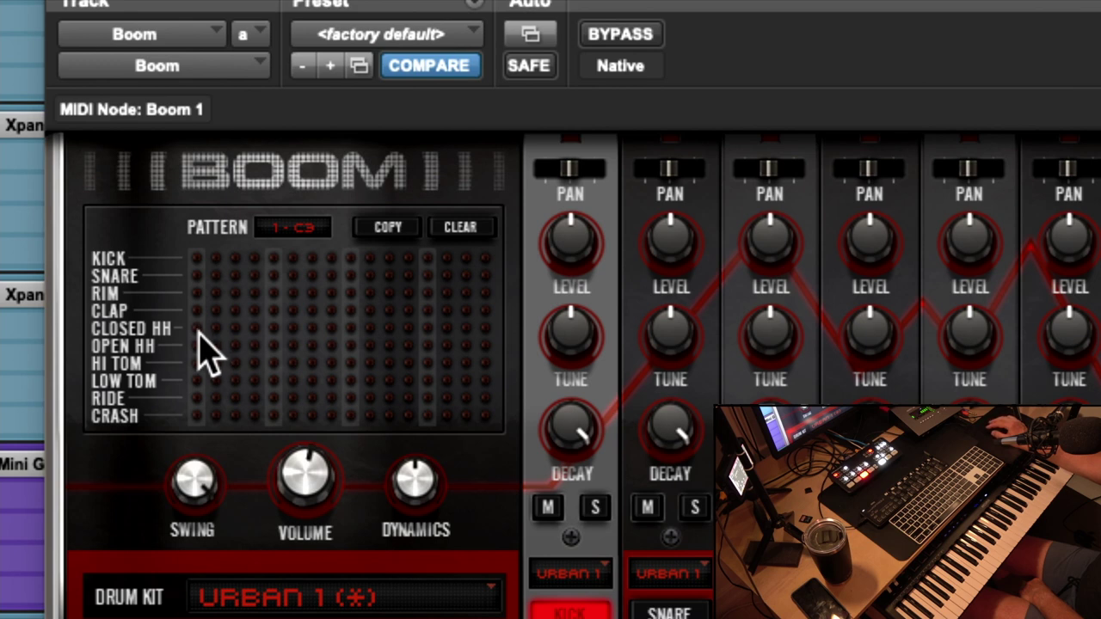
pyautogui.click(235, 327)
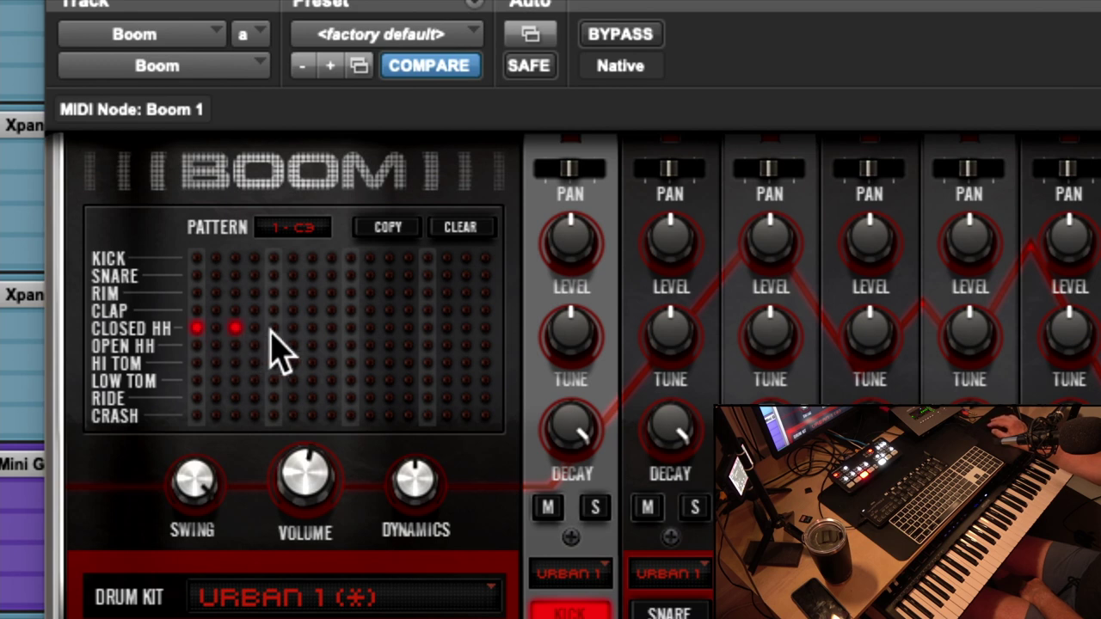
pyautogui.click(311, 328)
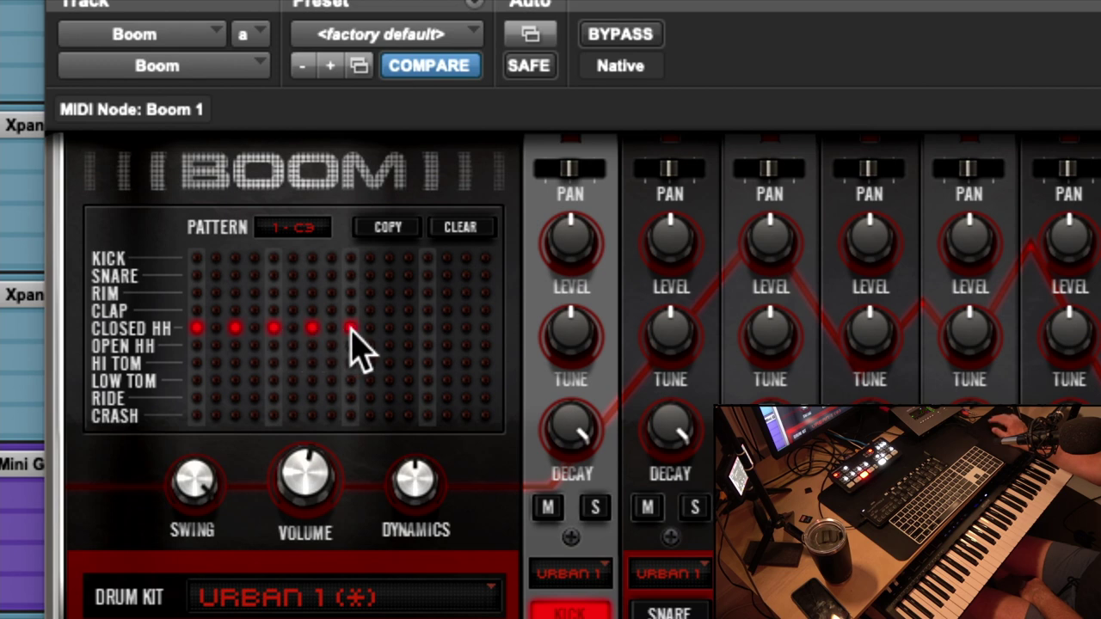
pyautogui.click(427, 328)
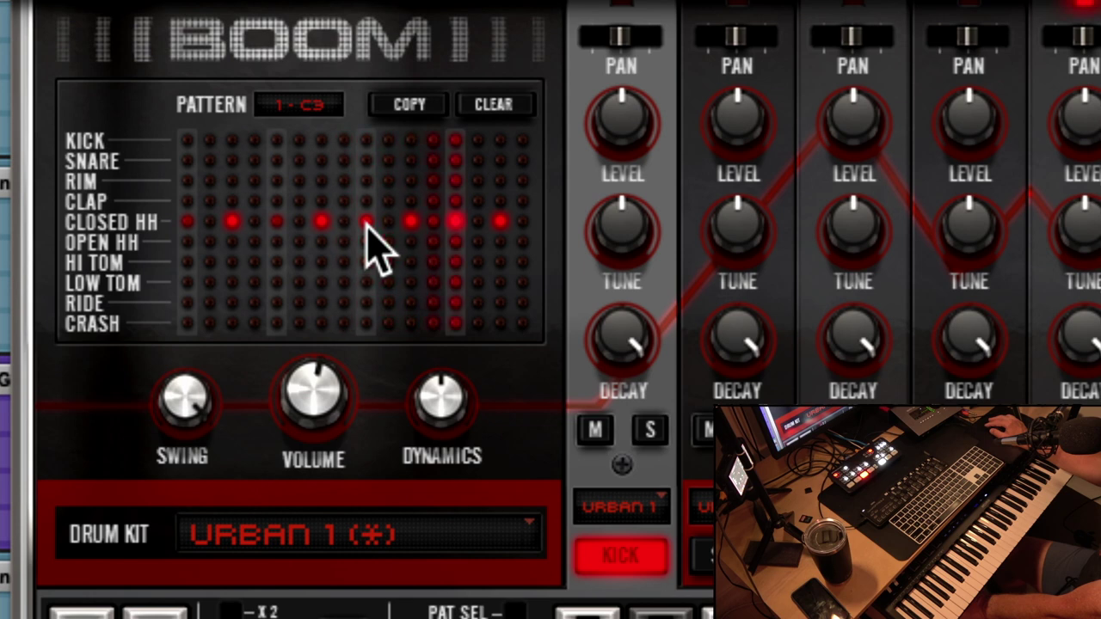
pyautogui.click(455, 222)
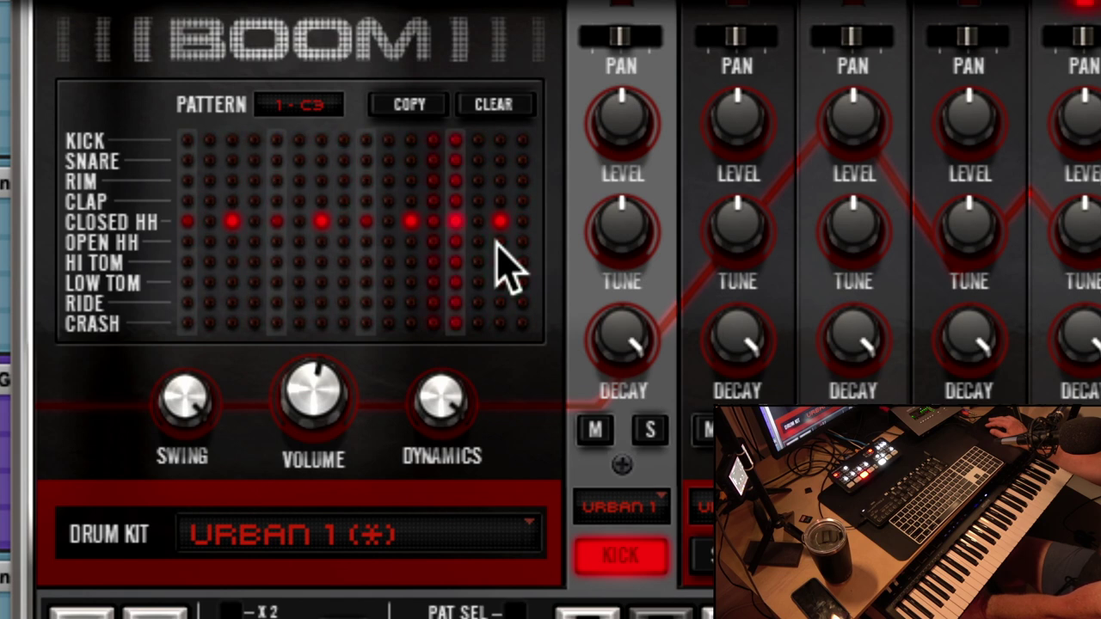
# - Add kicks on steps 1, 9 and 16 and snares on steps 5, 12 and 15, and turn the dynamics down slightly
pyautogui.click(188, 140)
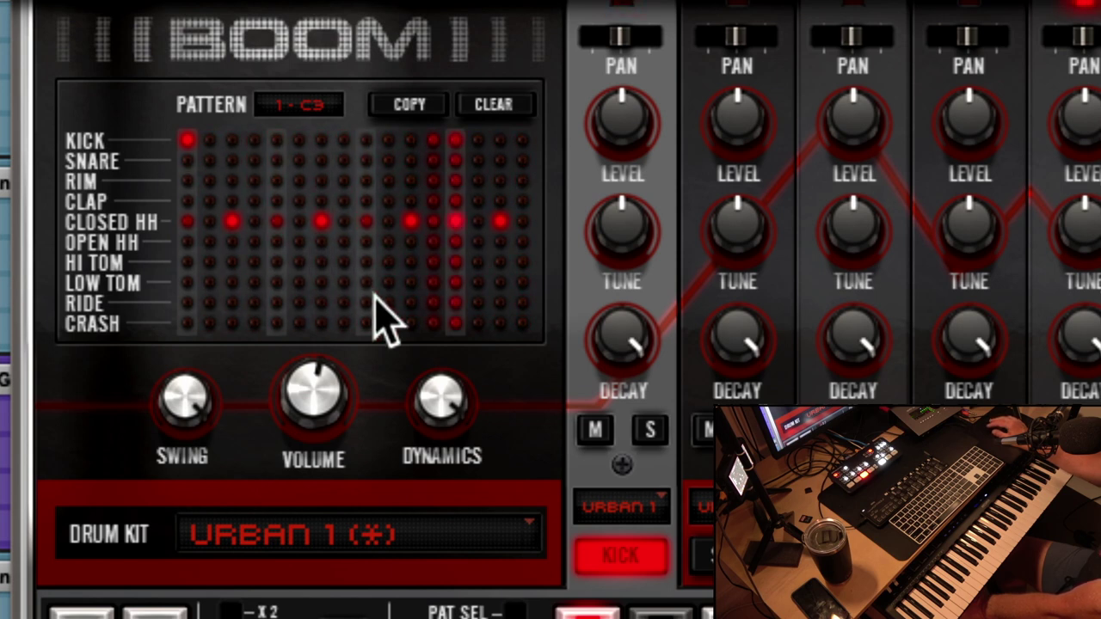
pyautogui.moveTo(441, 400); pyautogui.dragTo(417, 441)
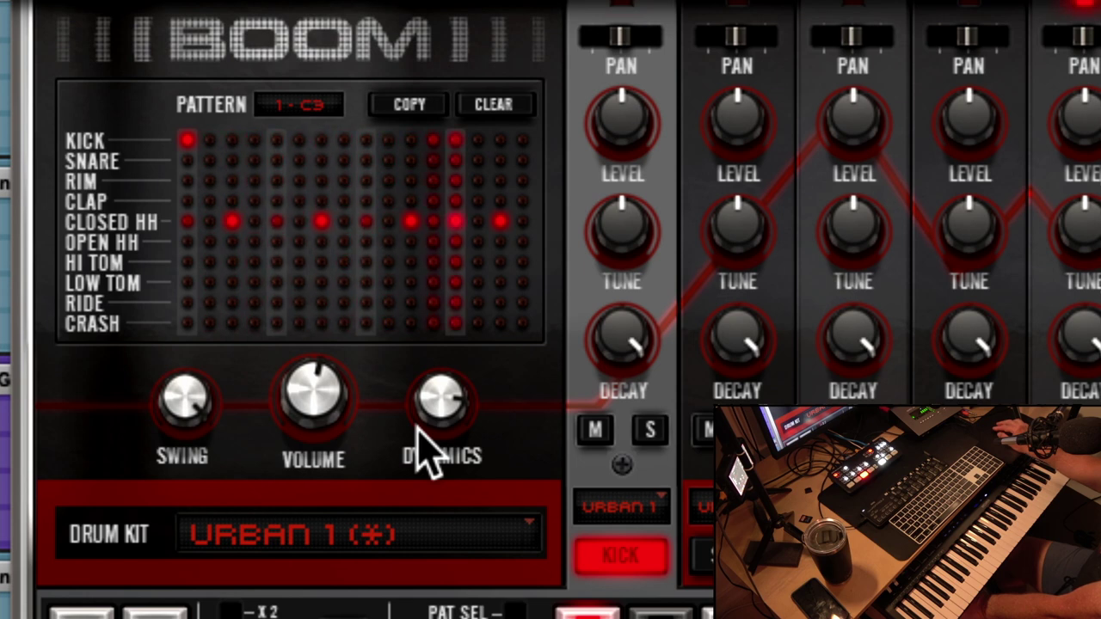
pyautogui.click(277, 160)
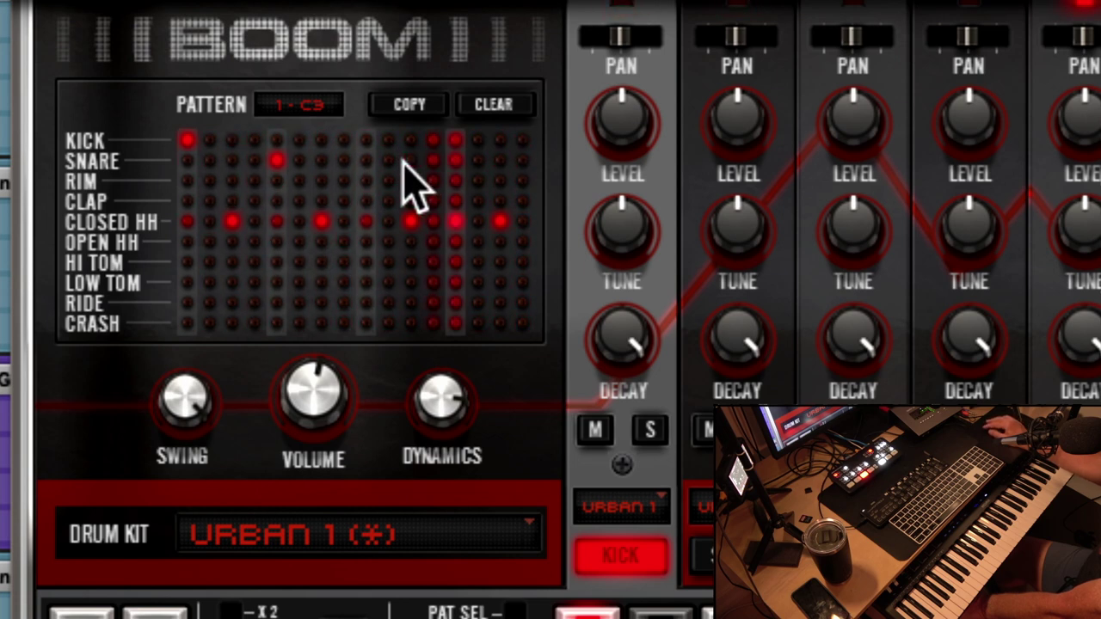
pyautogui.click(433, 160)
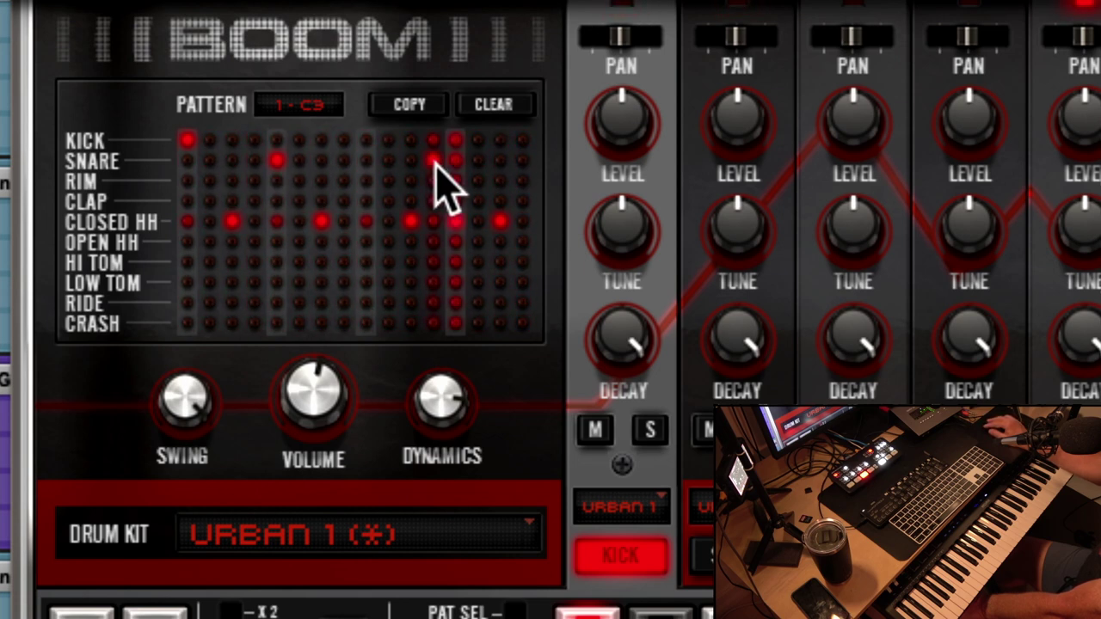
pyautogui.click(500, 160)
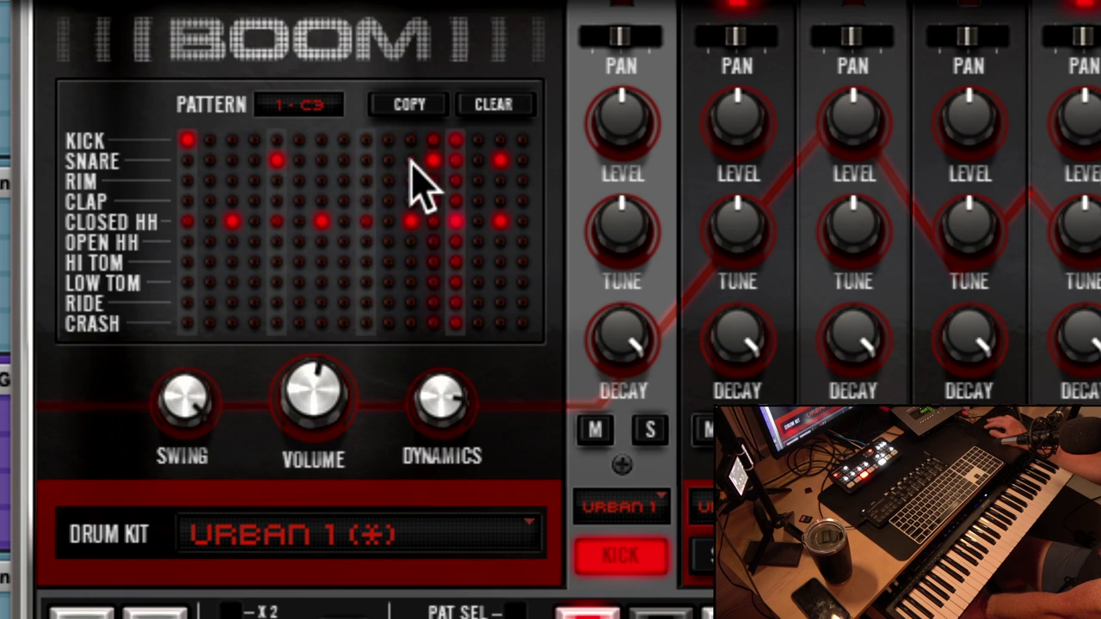
pyautogui.click(368, 140)
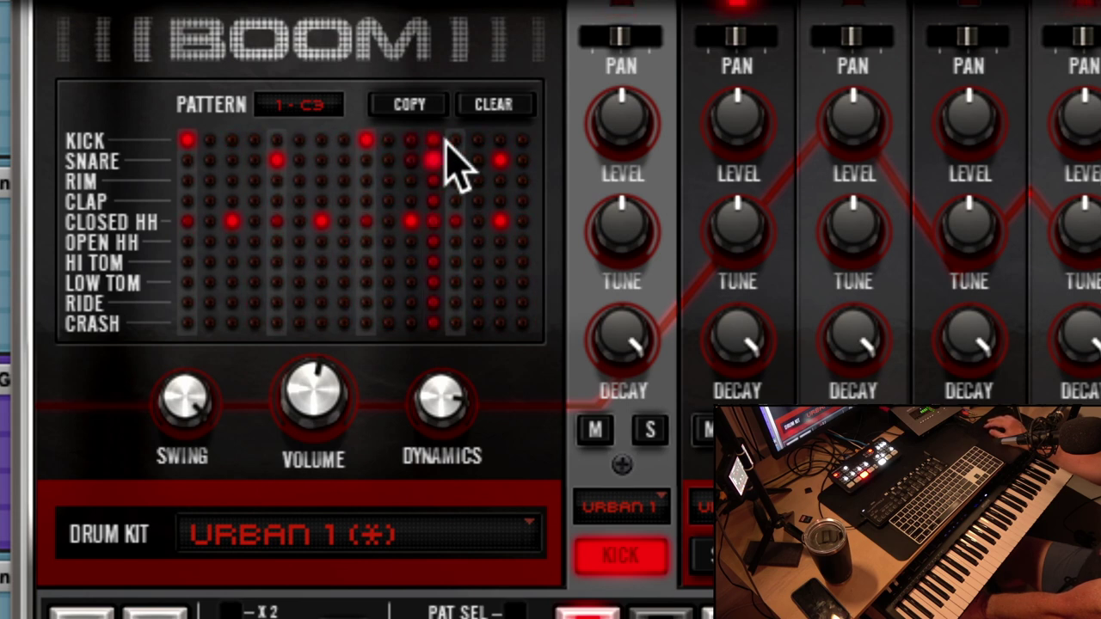
pyautogui.click(521, 140)
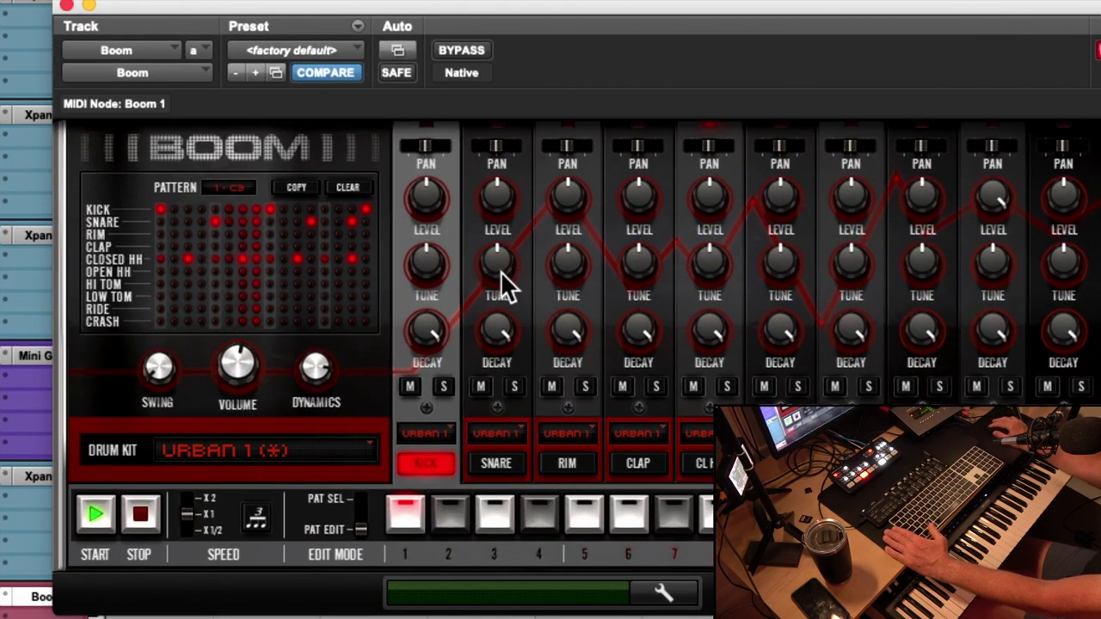
# - Lower the snare's level to -6.5 dB and shorten its decay to about half
pyautogui.moveTo(494, 249)
pyautogui.mouseDown()
pyautogui.moveTo(493, 264)
pyautogui.moveTo(487, 205)
pyautogui.moveTo(491, 228)
pyautogui.mouseUp()
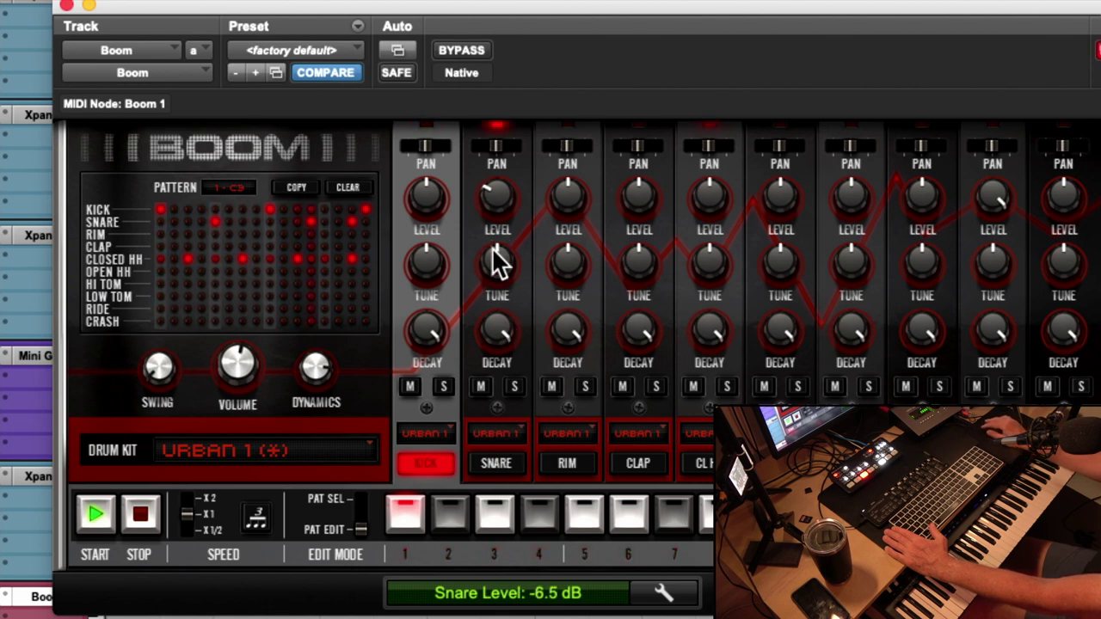
pyautogui.click(492, 331)
pyautogui.moveTo(492, 331); pyautogui.dragTo(468, 396)
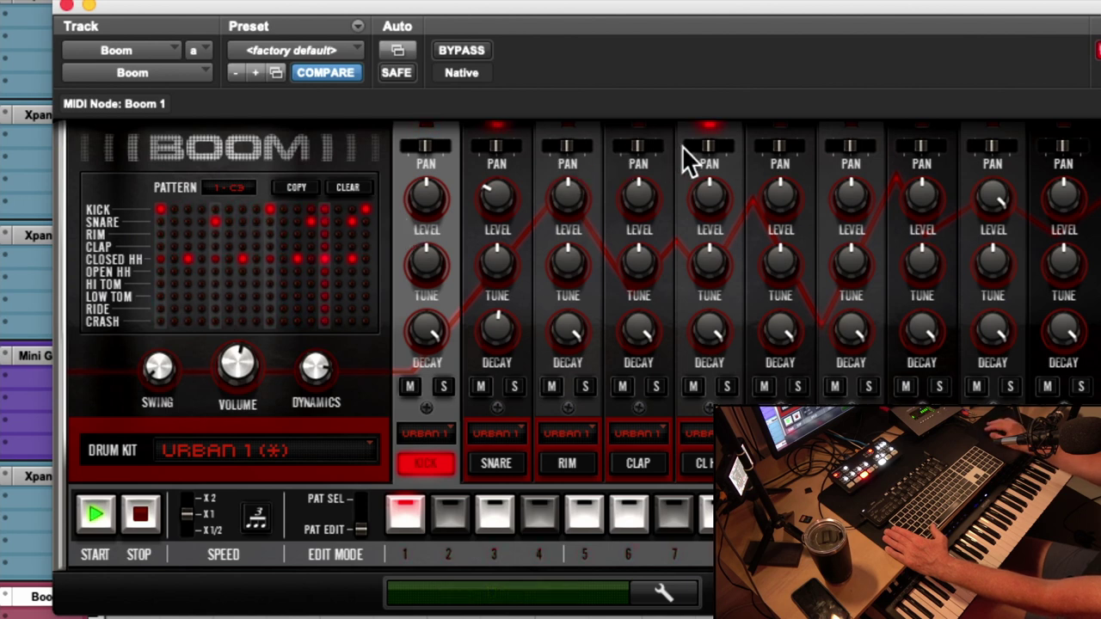
# - Pan the closed hi-hat slightly to the right and close the Boom window
pyautogui.moveTo(711, 159)
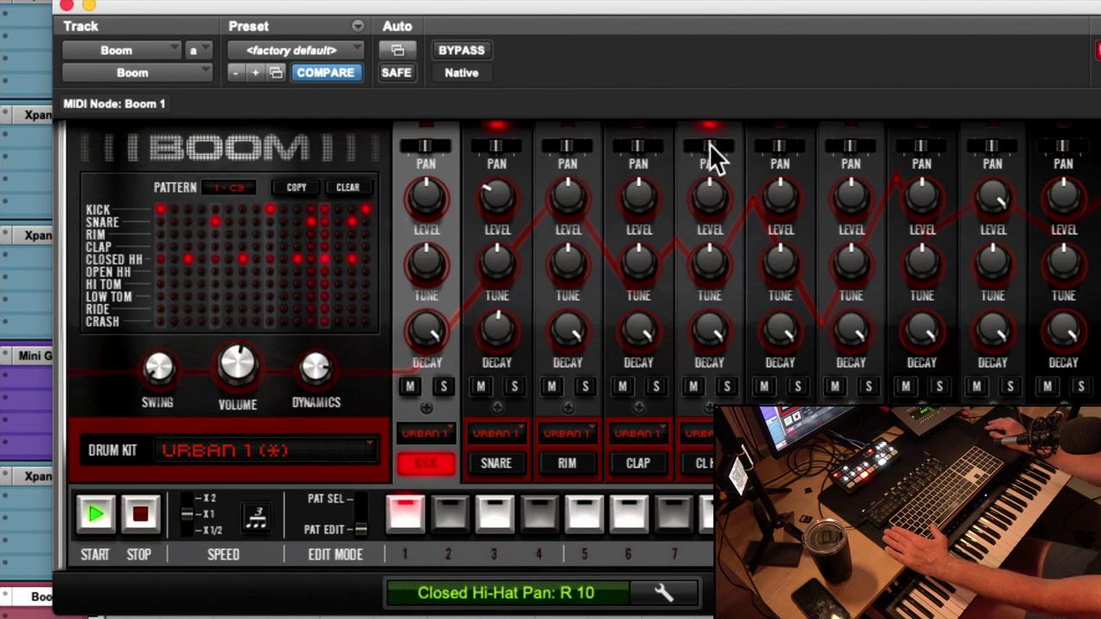
pyautogui.moveTo(718, 142); pyautogui.dragTo(723, 146)
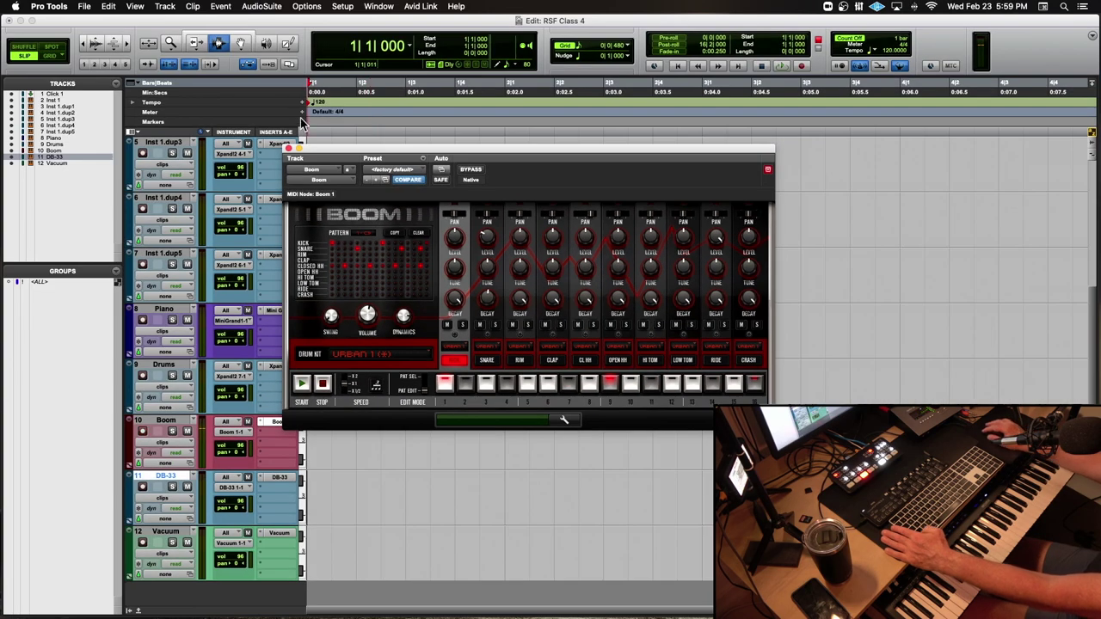
pyautogui.click(289, 148)
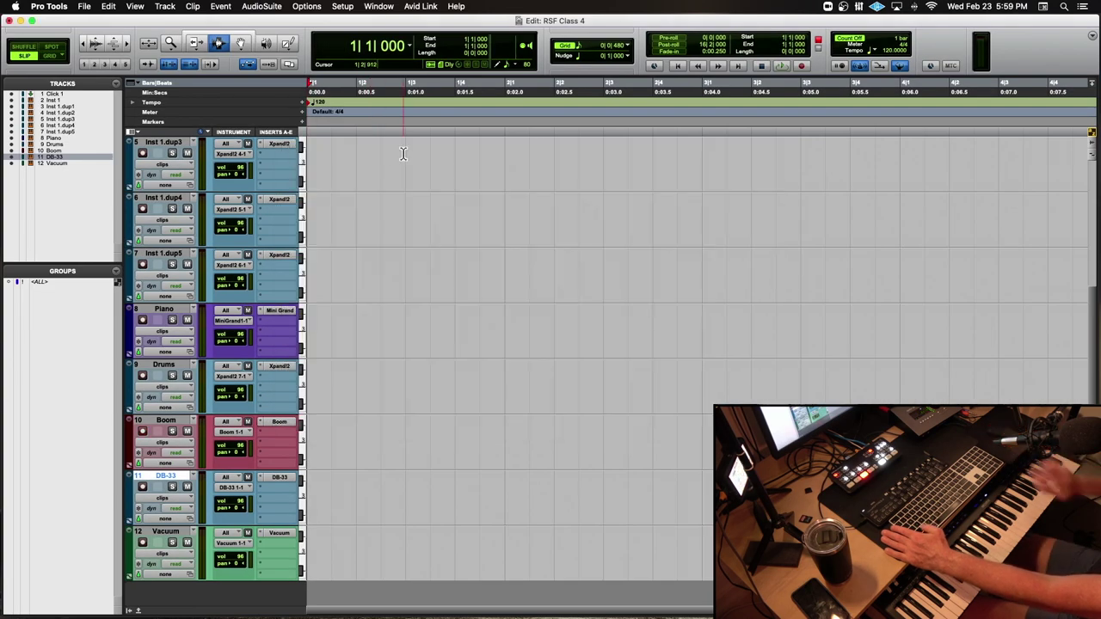
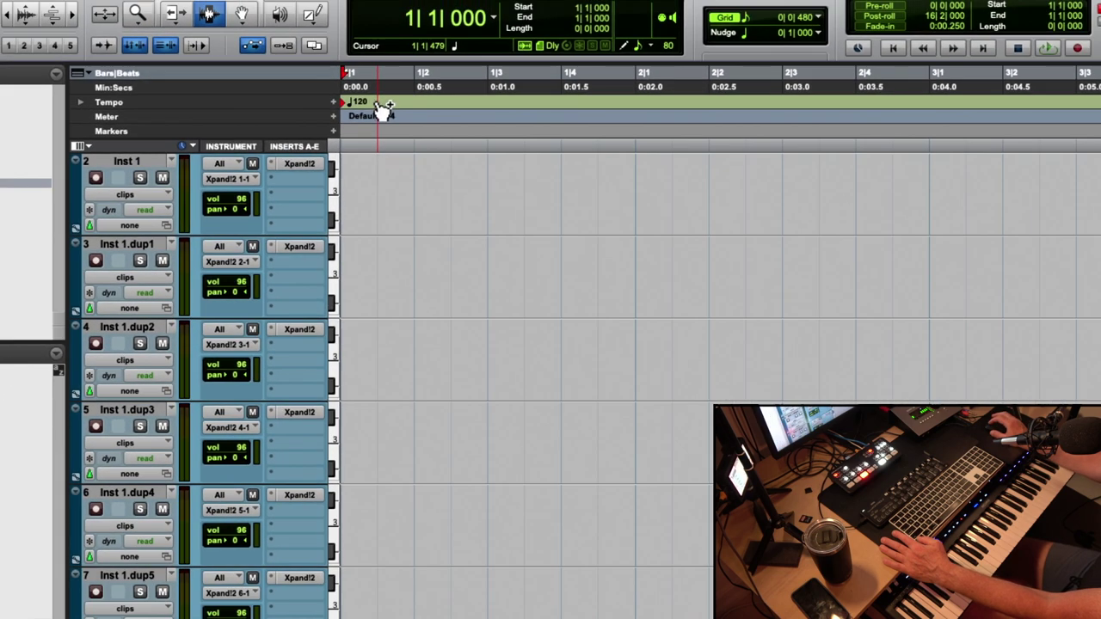
# - Add a tempo change of 94 BPM at location 1|1|000, snapped to the bar
pyautogui.hscroll(5, 378, 107)
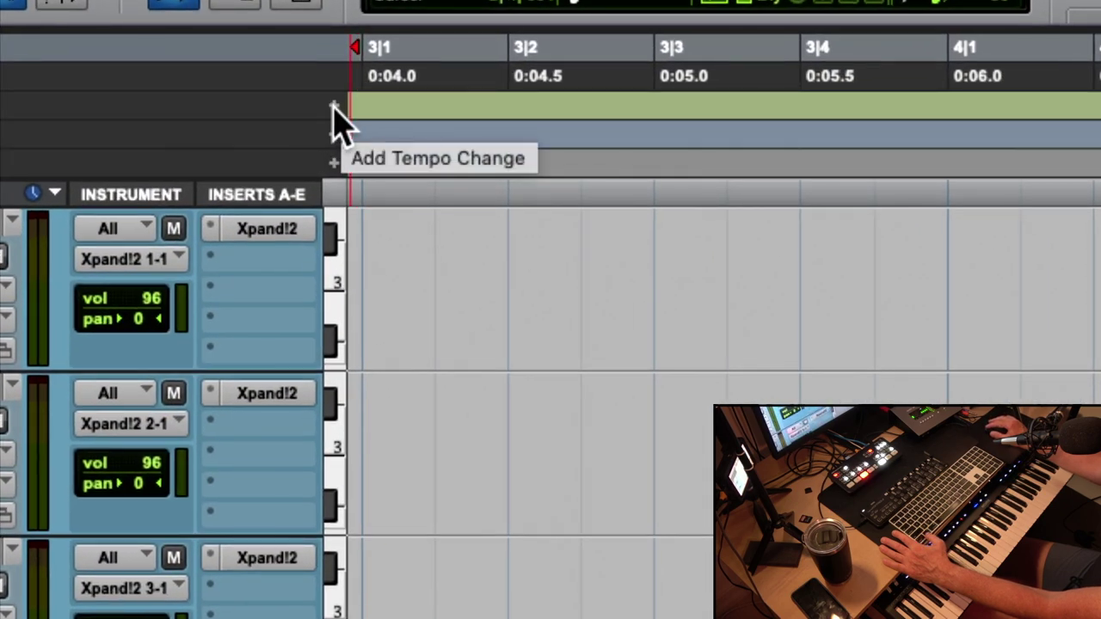
pyautogui.click(334, 105)
pyautogui.moveTo(961, 351); pyautogui.dragTo(404, 110)
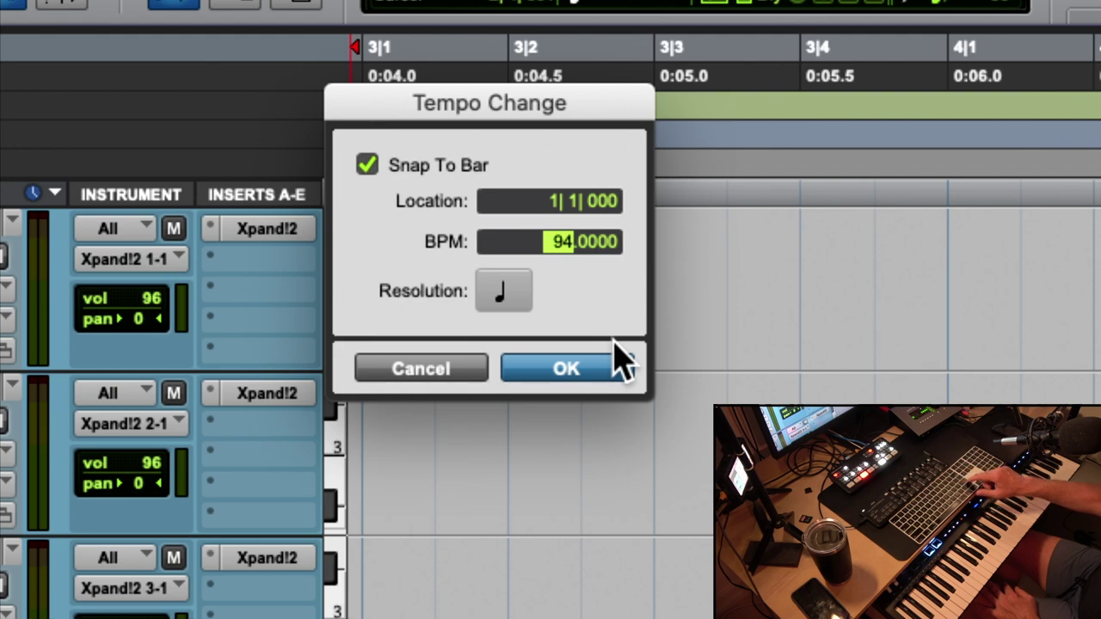
pyautogui.press('Return')
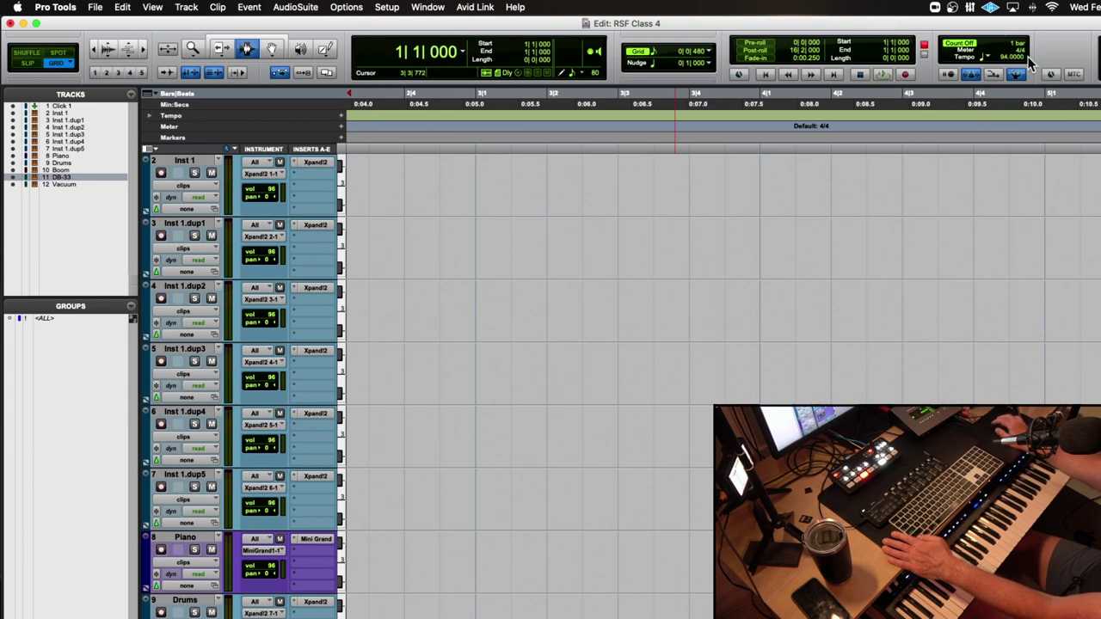
# - Return to the session start and record-enable the Drums track
pyautogui.press('Return')
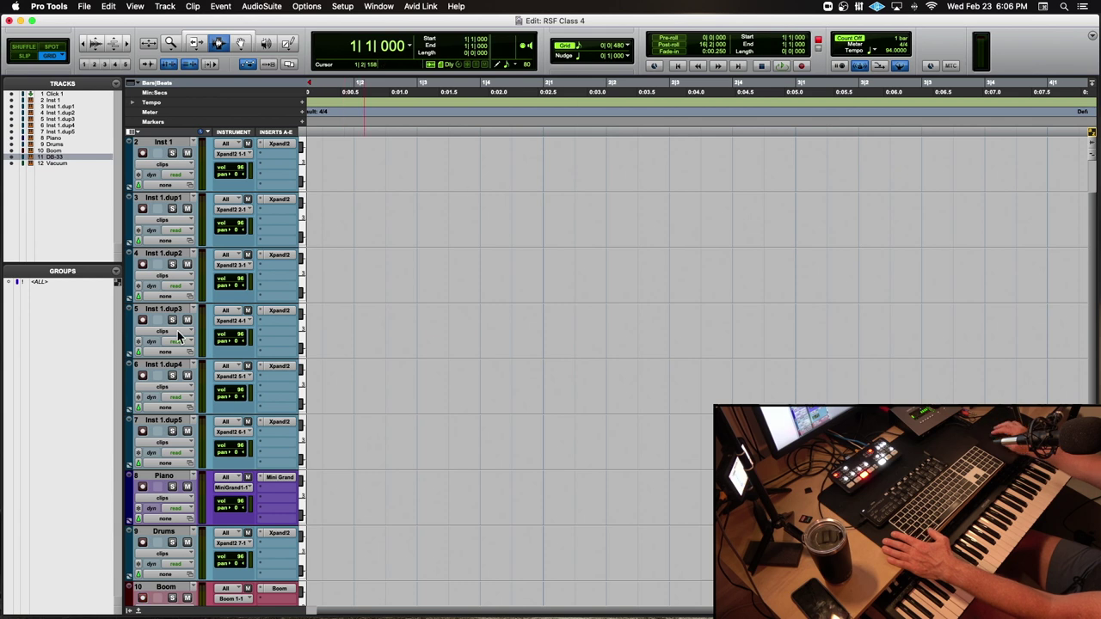
pyautogui.scroll(-5, 181, 351)
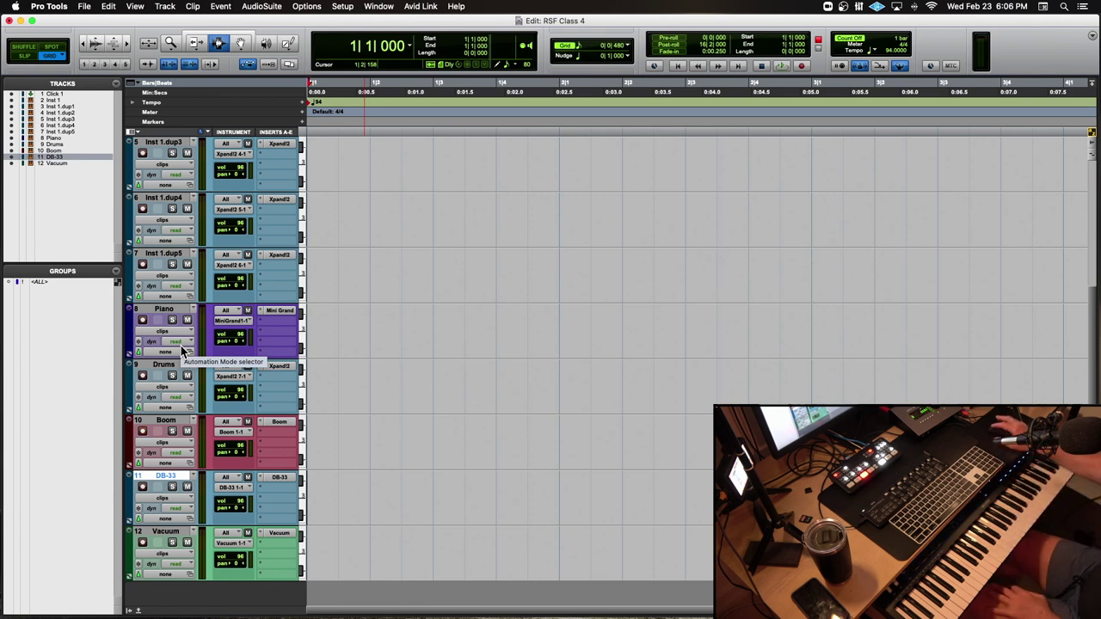
pyautogui.hscroll(1, 150, 391)
pyautogui.click(143, 375)
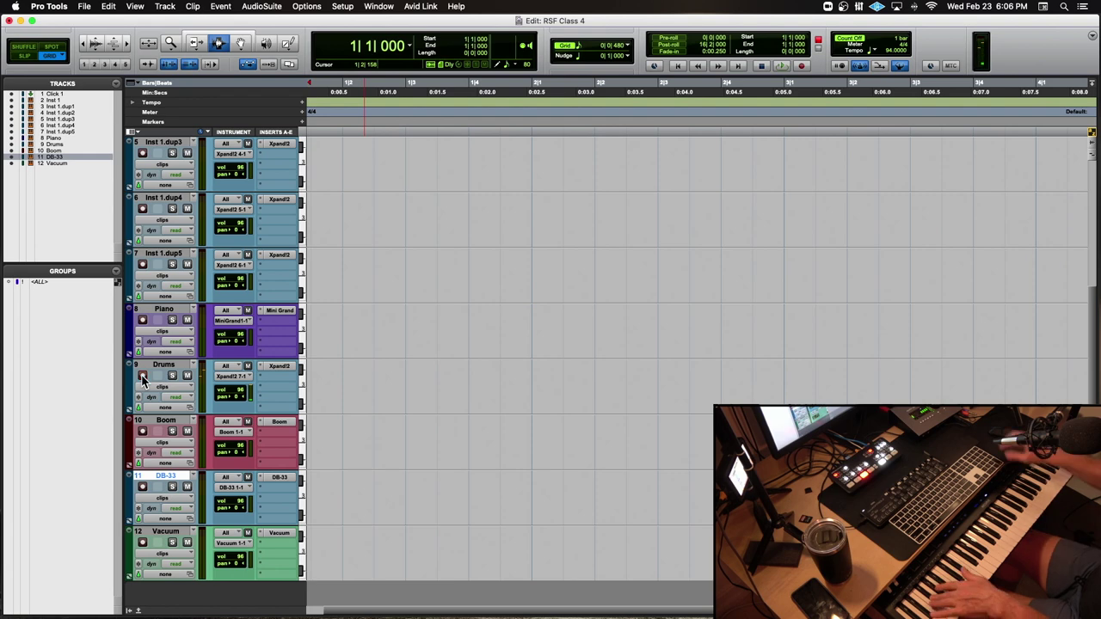
# - Open Xpand!2 on the Drums track, choose the preset +13 Funky Session Set from 26 Drums, and close the plug-in window
pyautogui.click(277, 368)
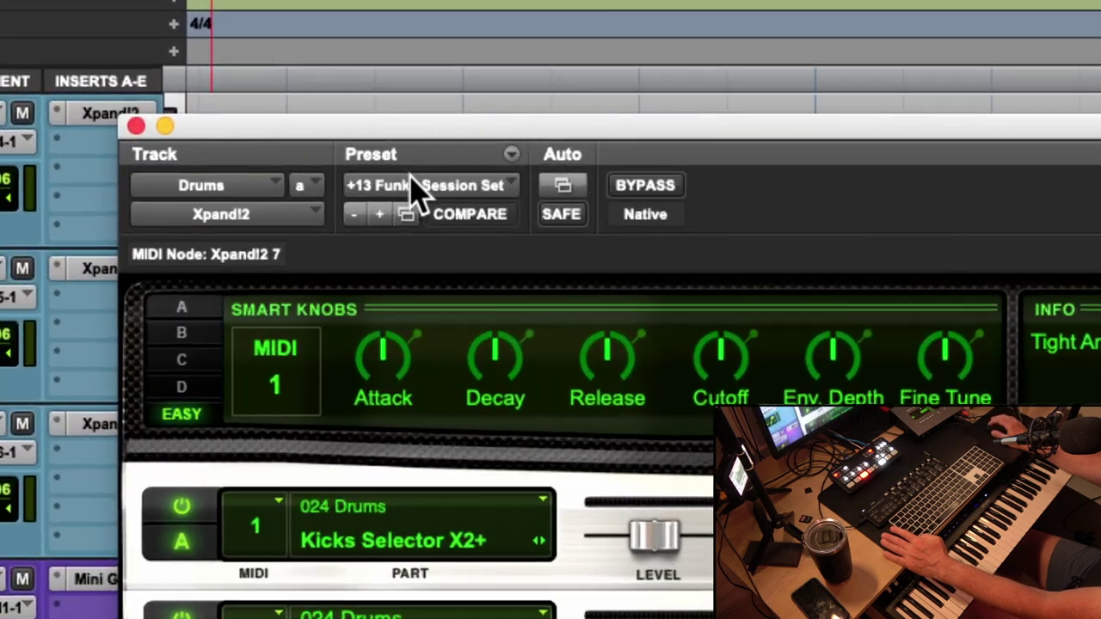
pyautogui.click(413, 182)
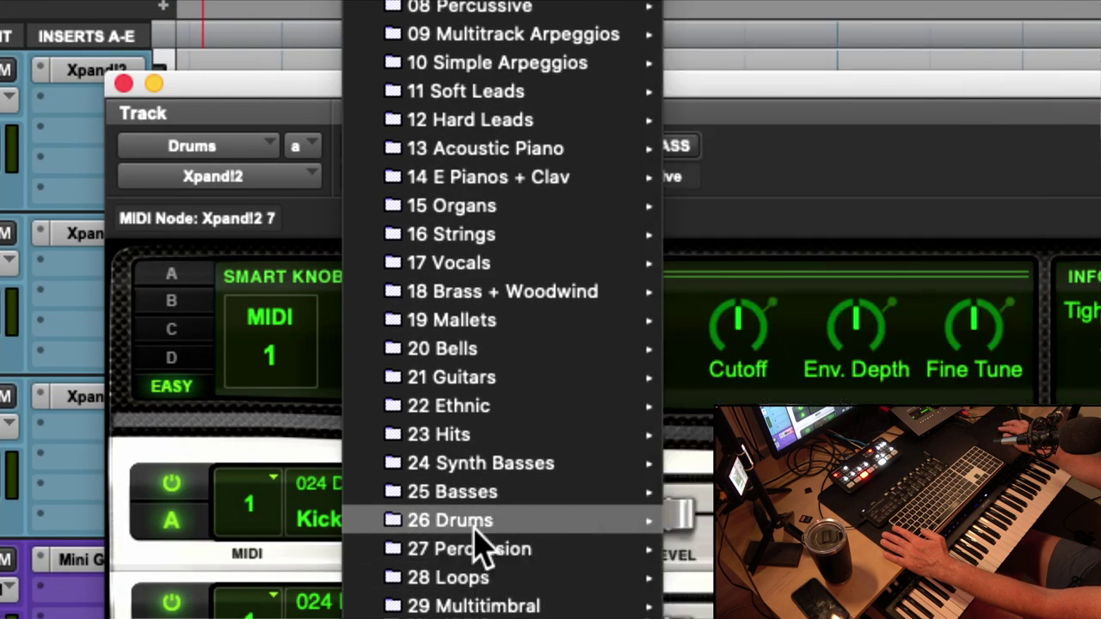
pyautogui.moveTo(536, 519)
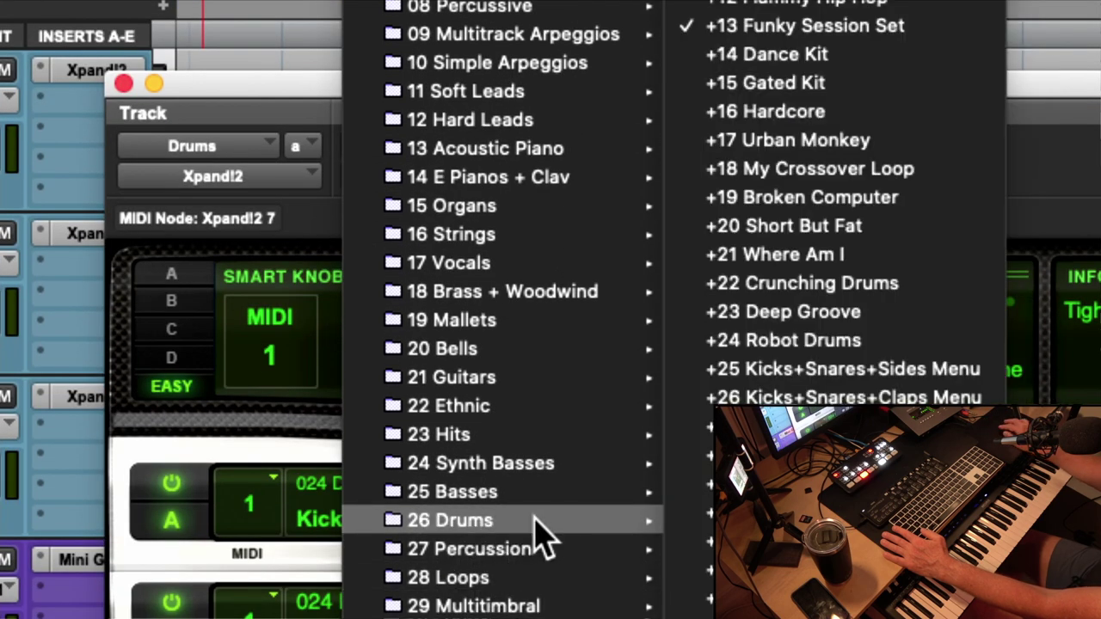
pyautogui.click(860, 36)
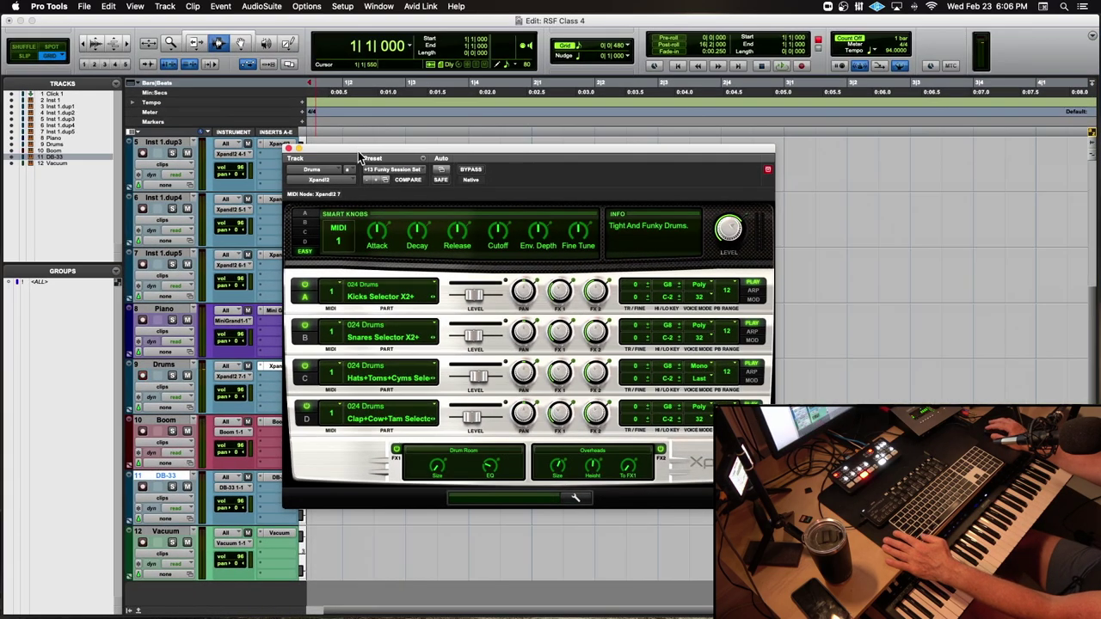
pyautogui.click(289, 151)
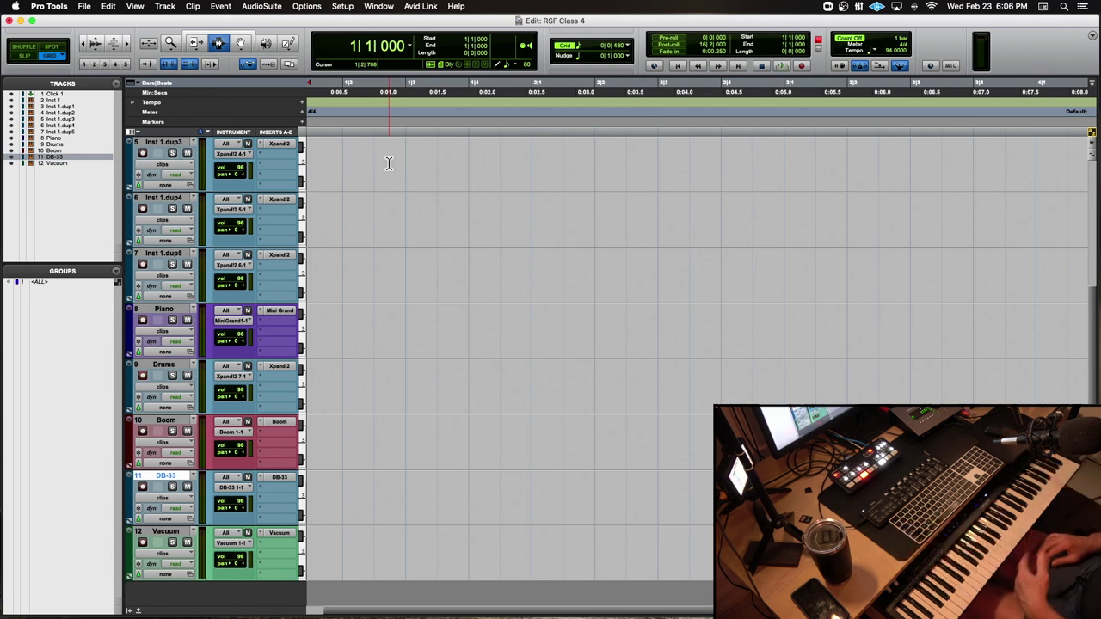
# - Record a drum part about two bars long on the Drums track from location 1|1|000, replacing the first take
pyautogui.press('Return')
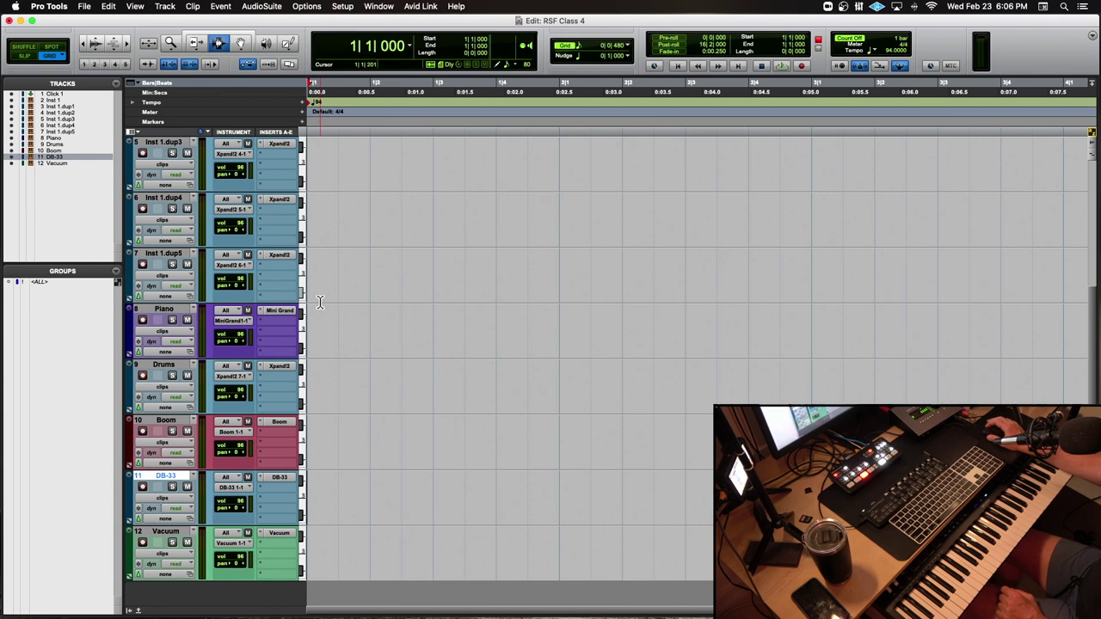
pyautogui.scroll(5, 260, 221)
pyautogui.press('super+space')
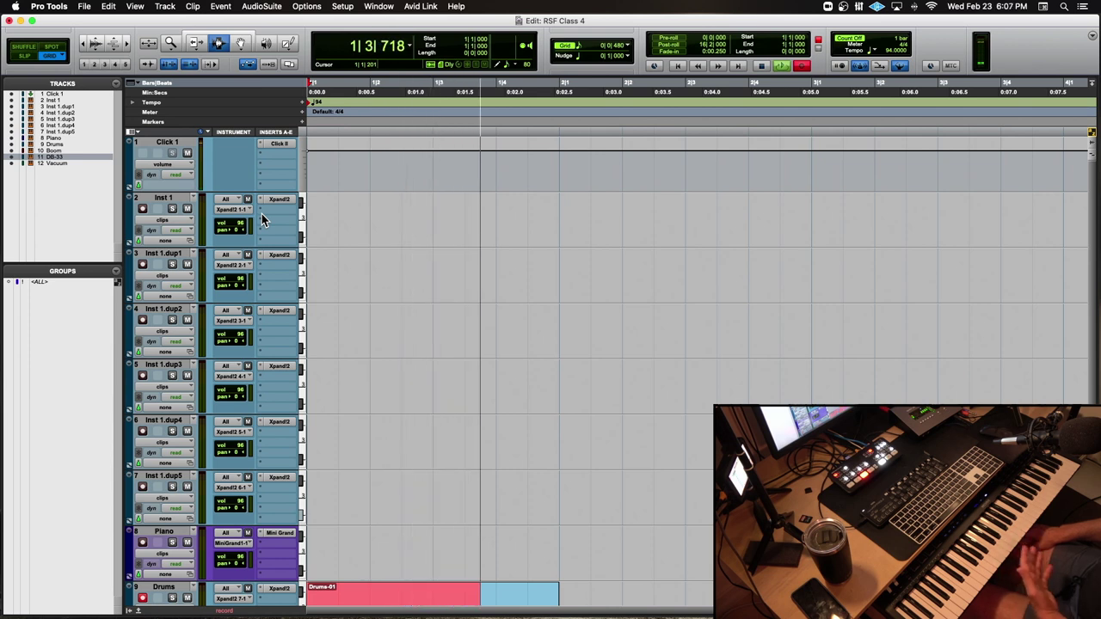
pyautogui.press('space')
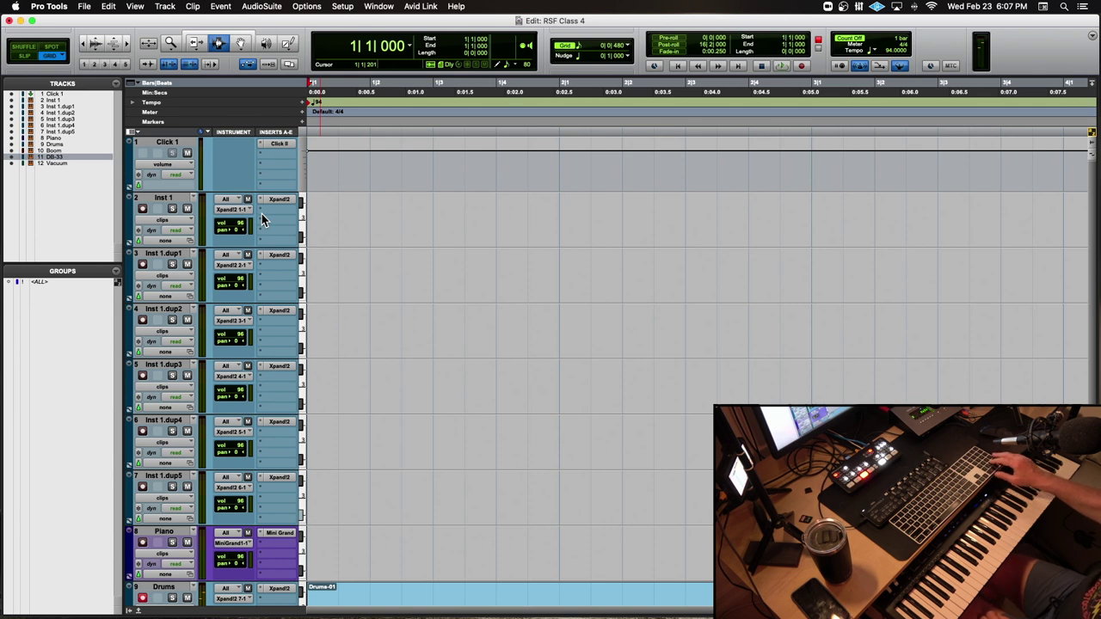
pyautogui.press('super+space')
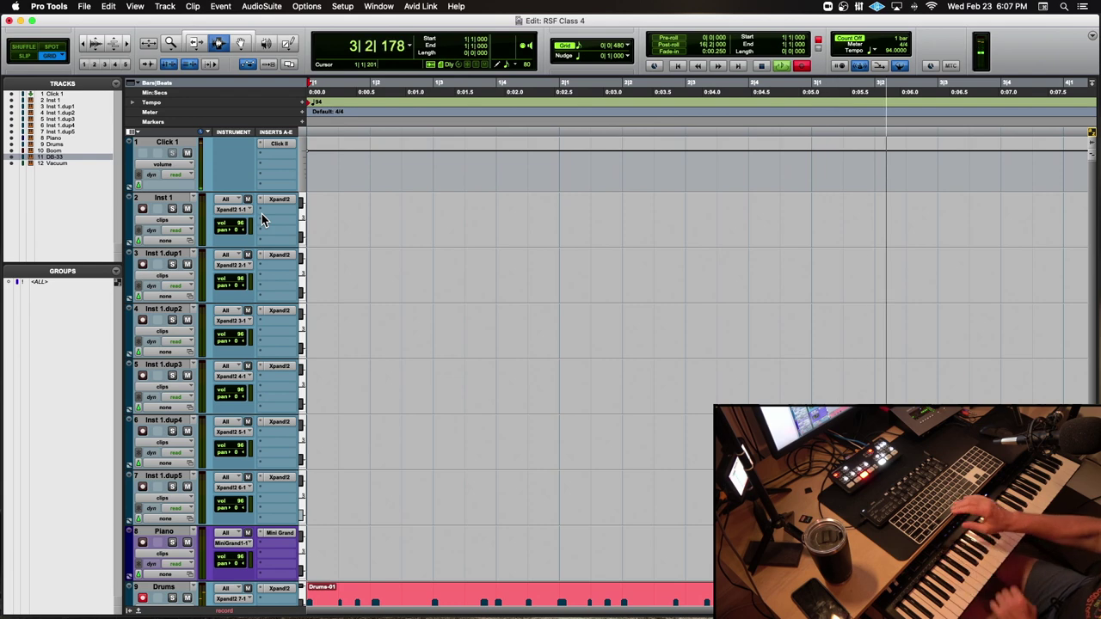
pyautogui.press('space')
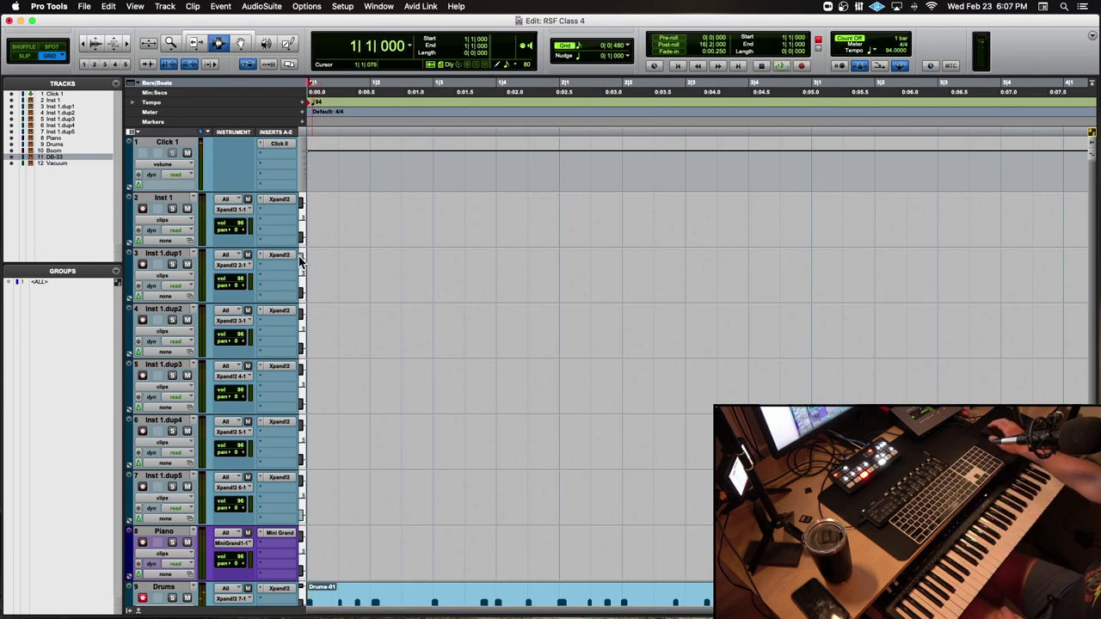
# - Play back the recorded drum clip and examine how closely its notes line up with the grid
pyautogui.scroll(-5, 309, 258)
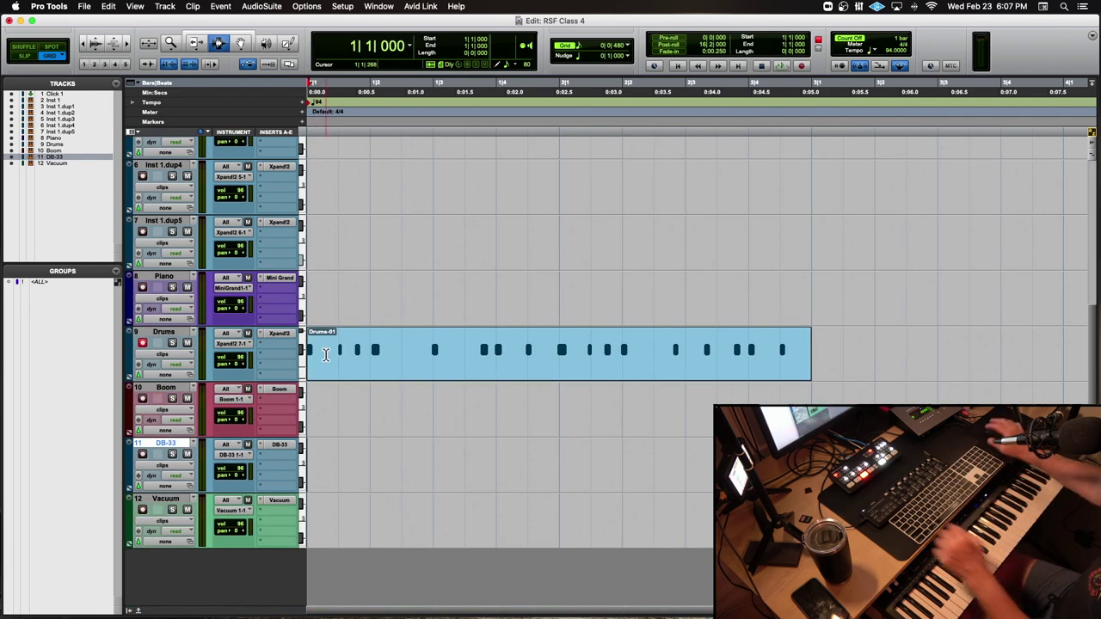
pyautogui.press('space')
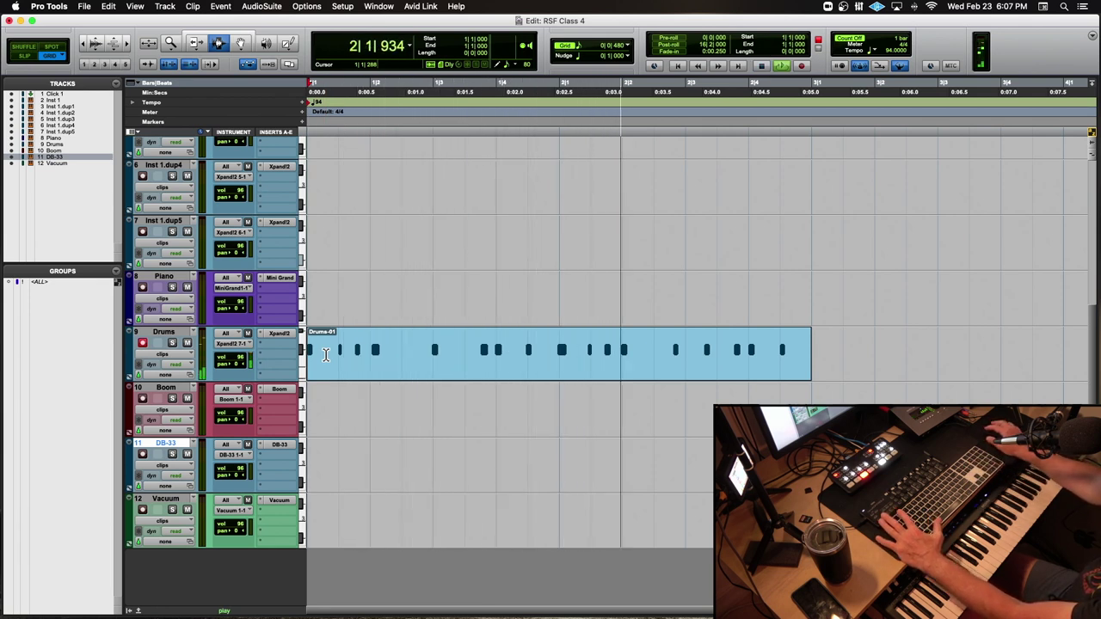
pyautogui.press('space')
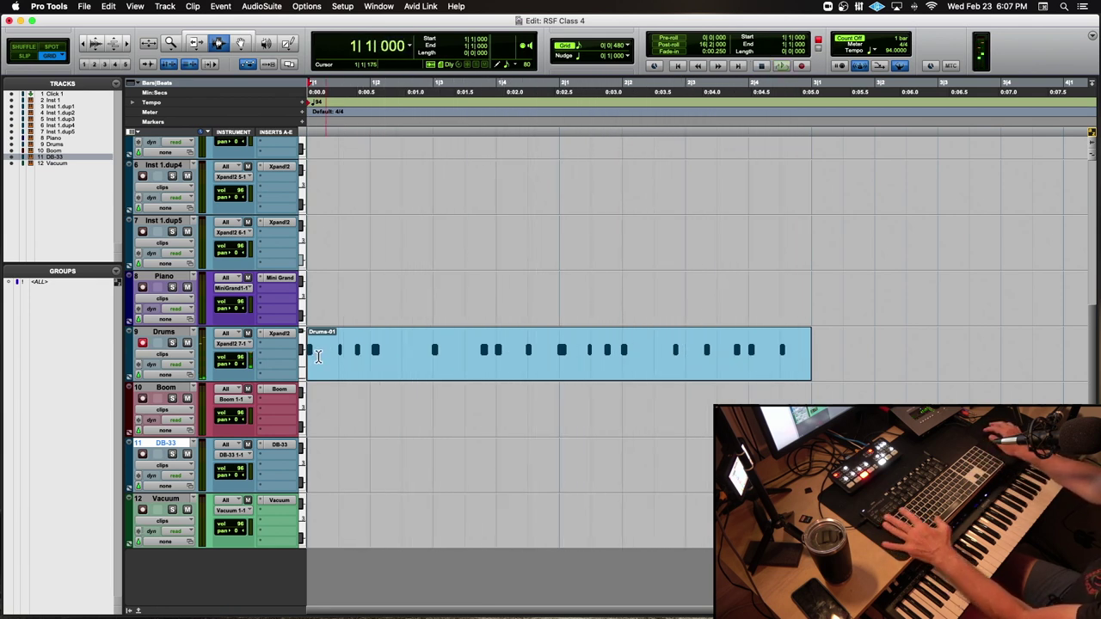
pyautogui.press('super+bracketright')
pyautogui.press('super+bracketright')
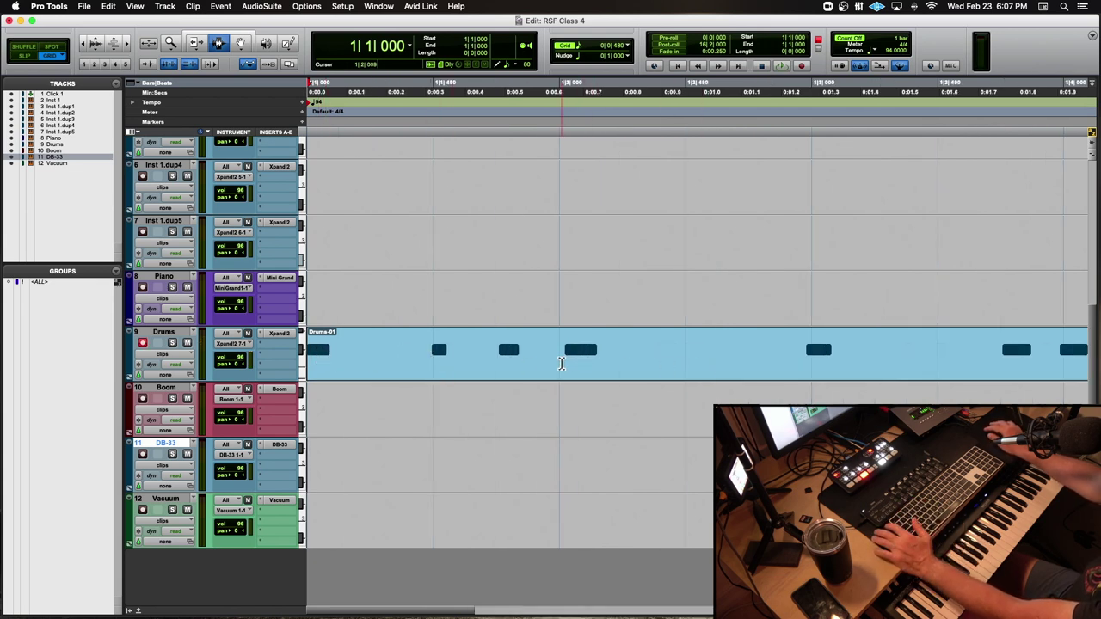
pyautogui.hscroll(5, 854, 352)
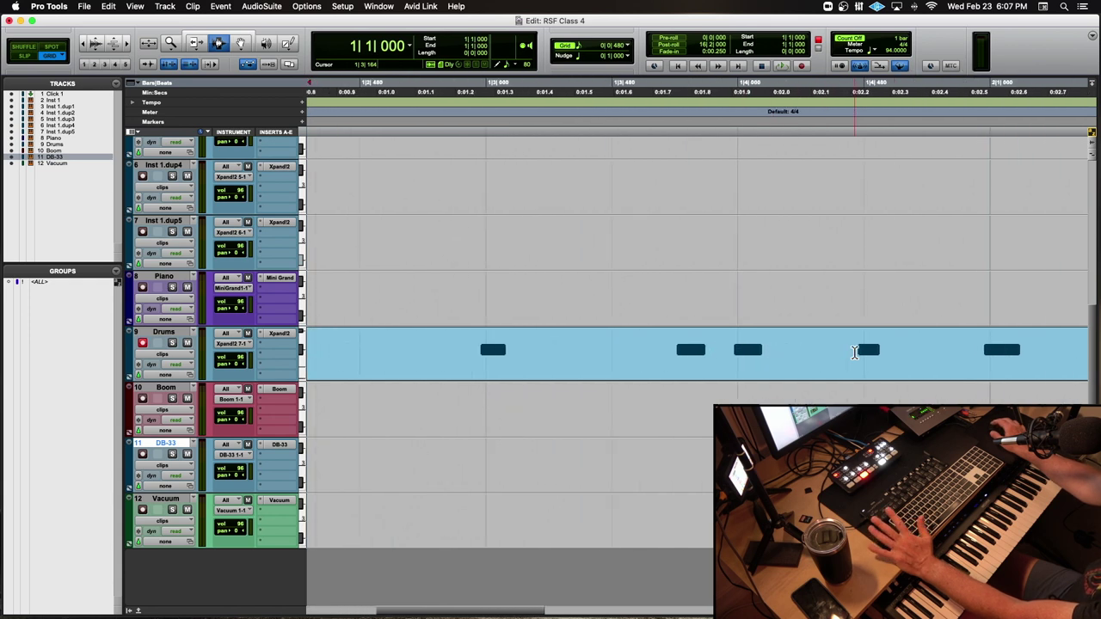
pyautogui.press('super+bracketright')
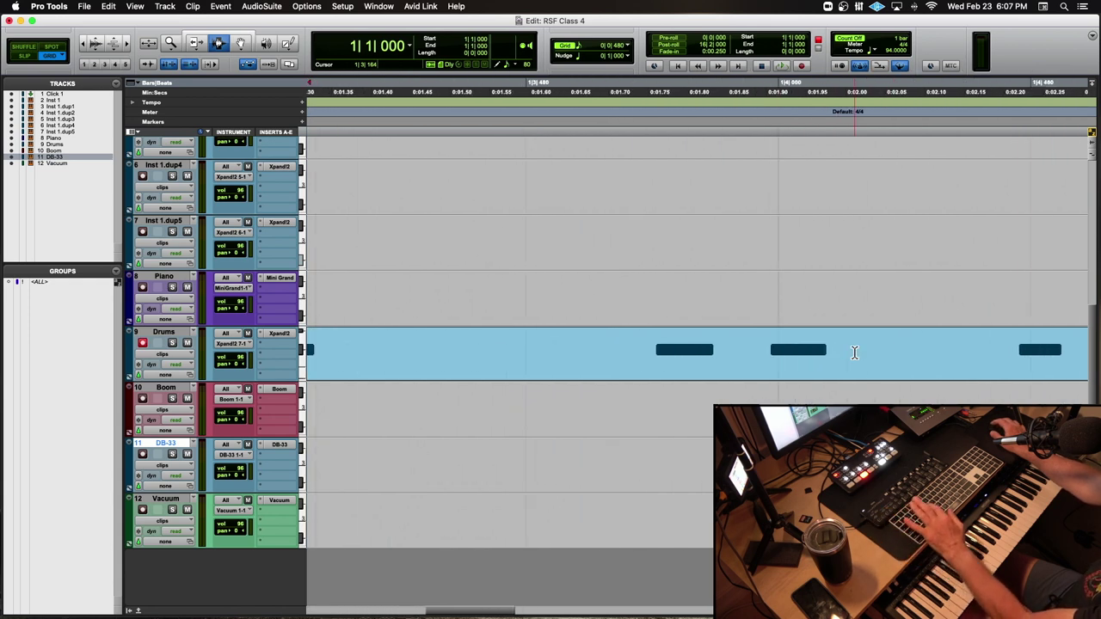
pyautogui.press('super+bracketleft')
pyautogui.press('super+bracketleft')
pyautogui.press('super+bracketleft')
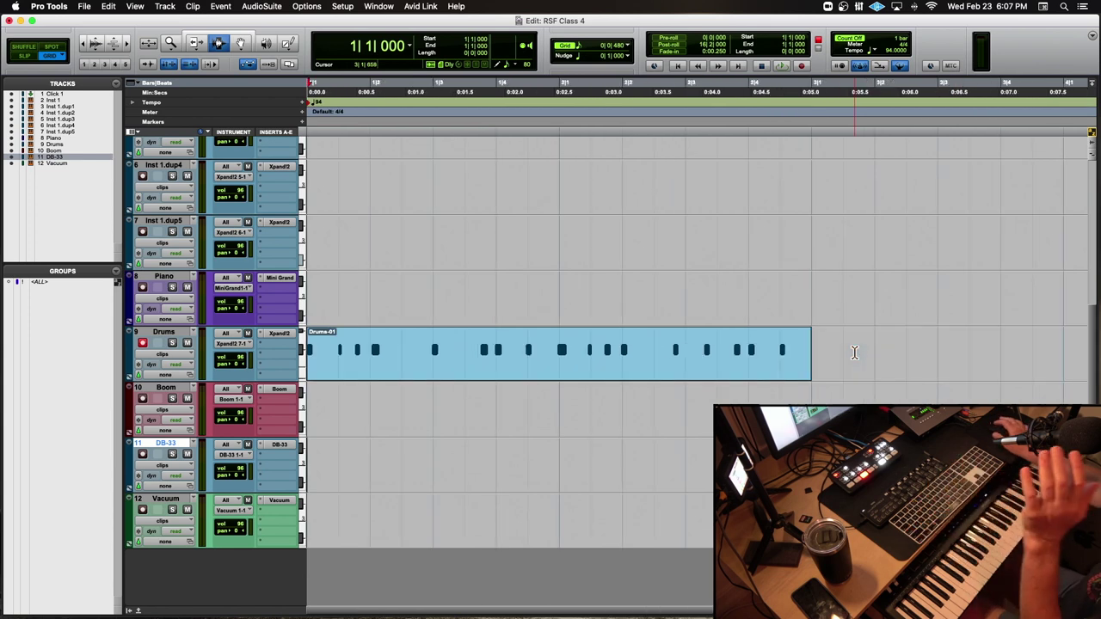
pyautogui.press('space')
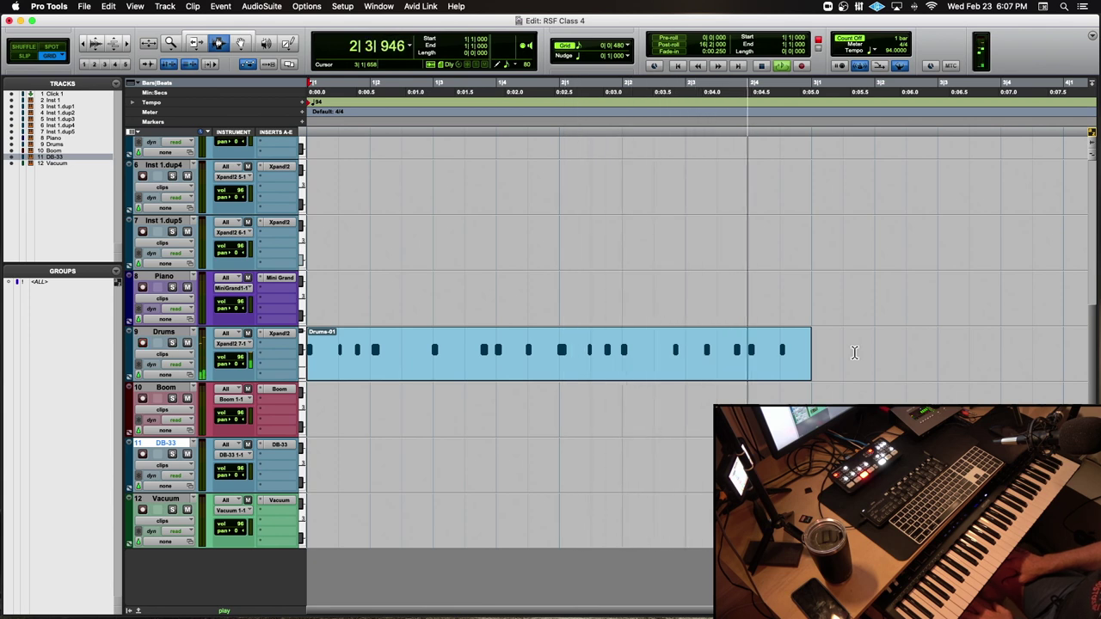
pyautogui.press('space')
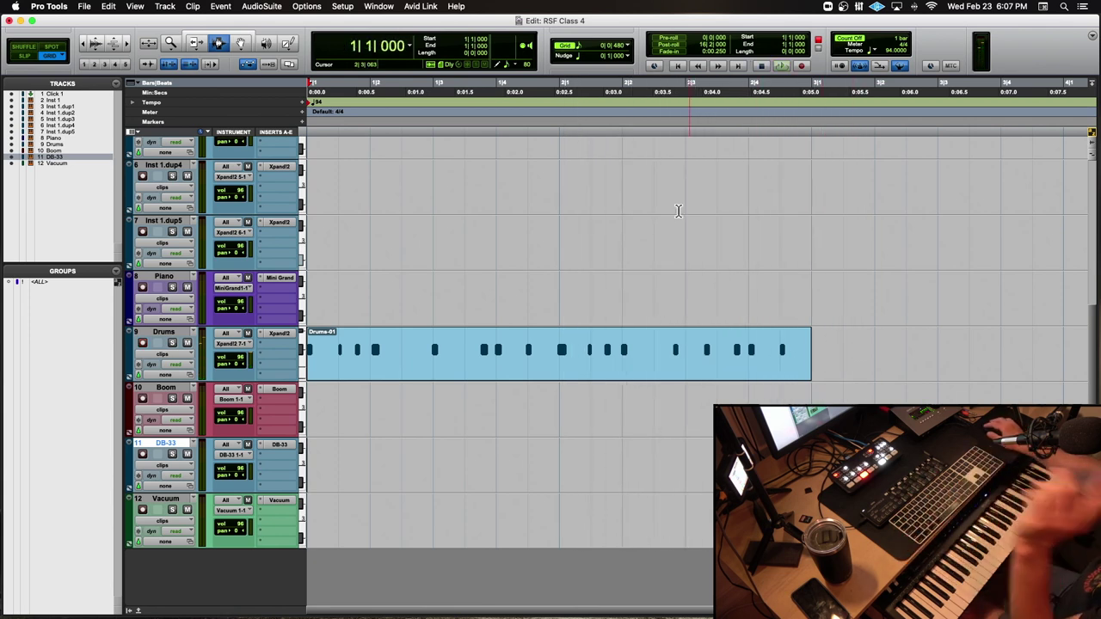
# - Select the Drums clip with the Grabber tool and quantize its note starts to a 1/16 note grid, preserving note durations
pyautogui.press('F8')
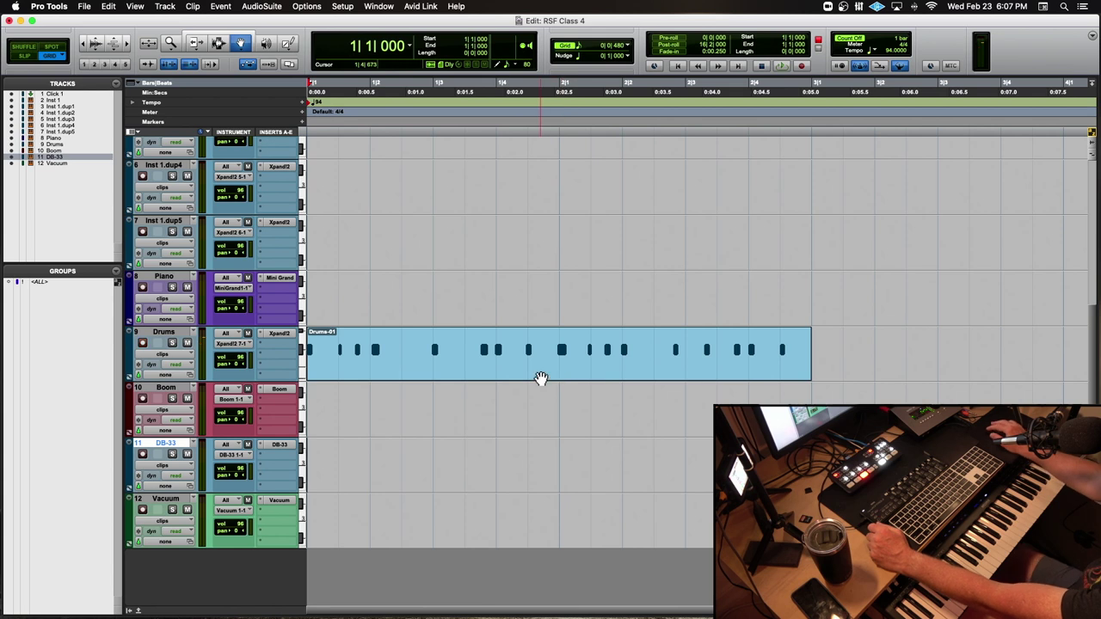
pyautogui.click(540, 377)
pyautogui.hotkey('shift', 'r')
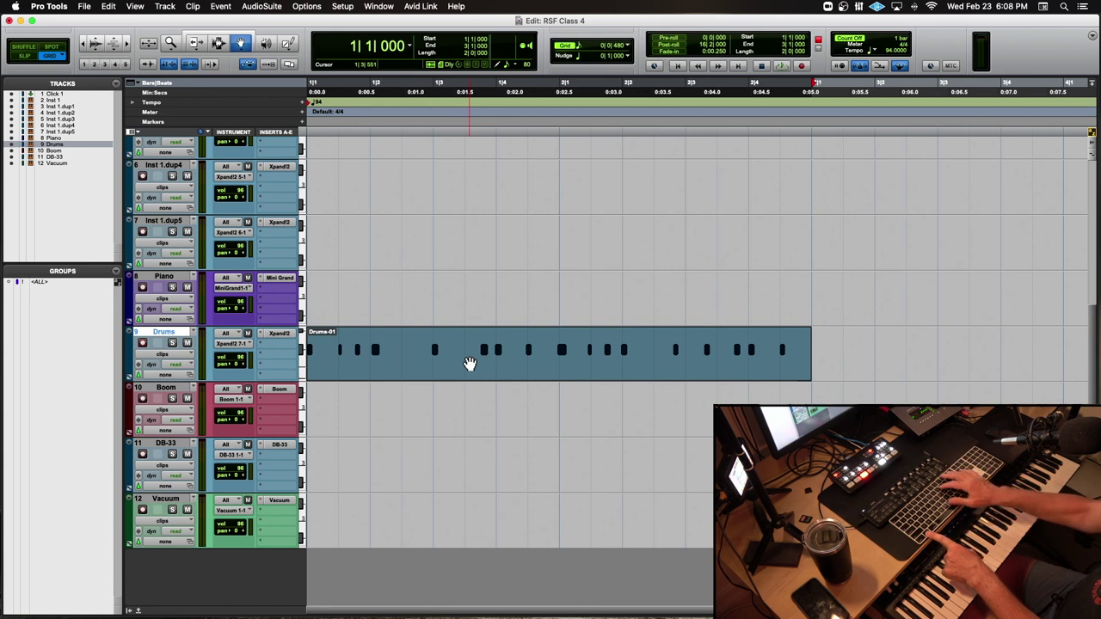
pyautogui.hotkey('alt', '0')
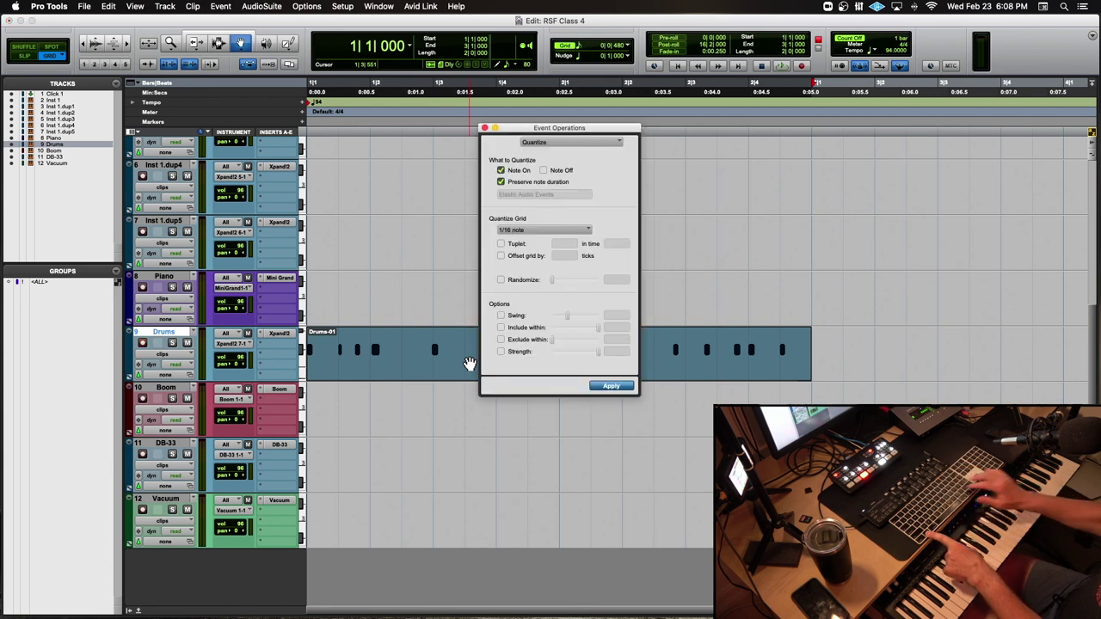
pyautogui.moveTo(582, 128); pyautogui.dragTo(443, 133)
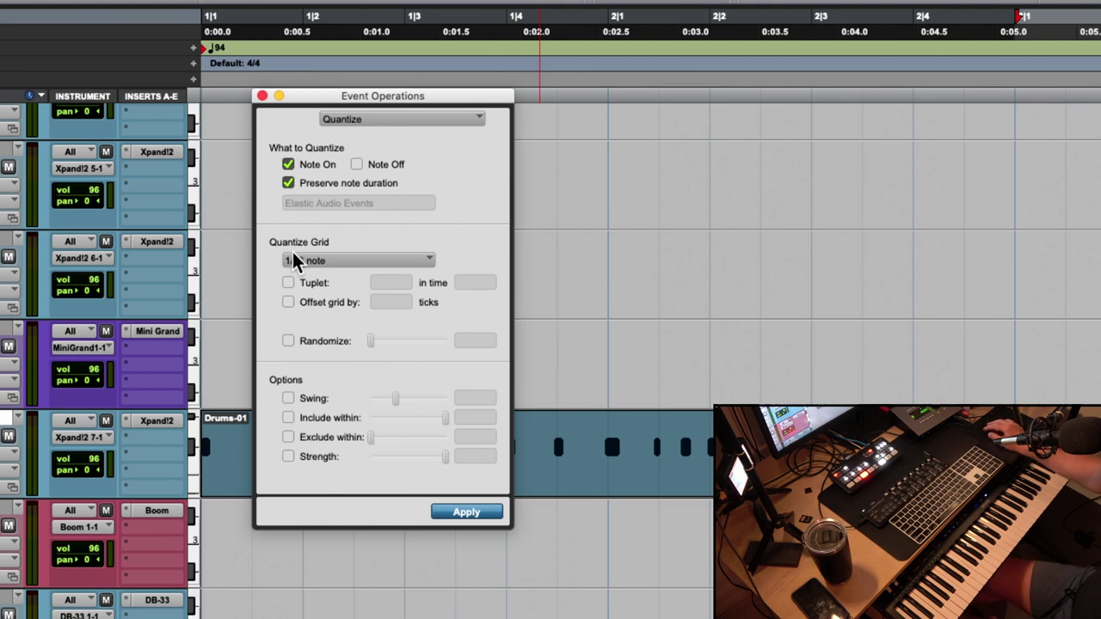
pyautogui.click(329, 261)
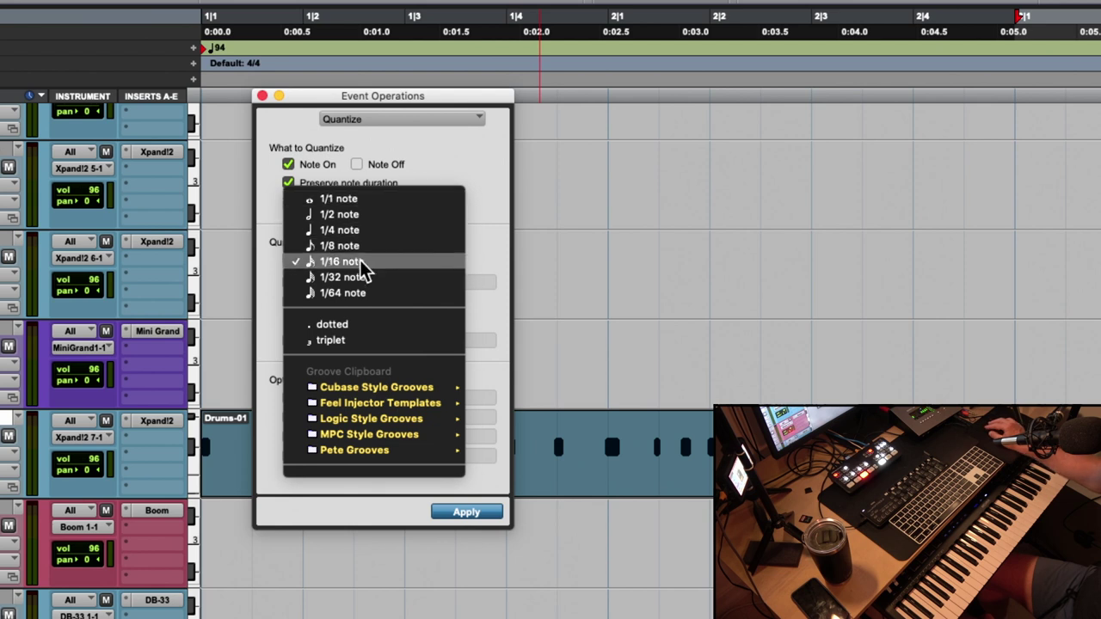
pyautogui.click(359, 260)
pyautogui.click(463, 513)
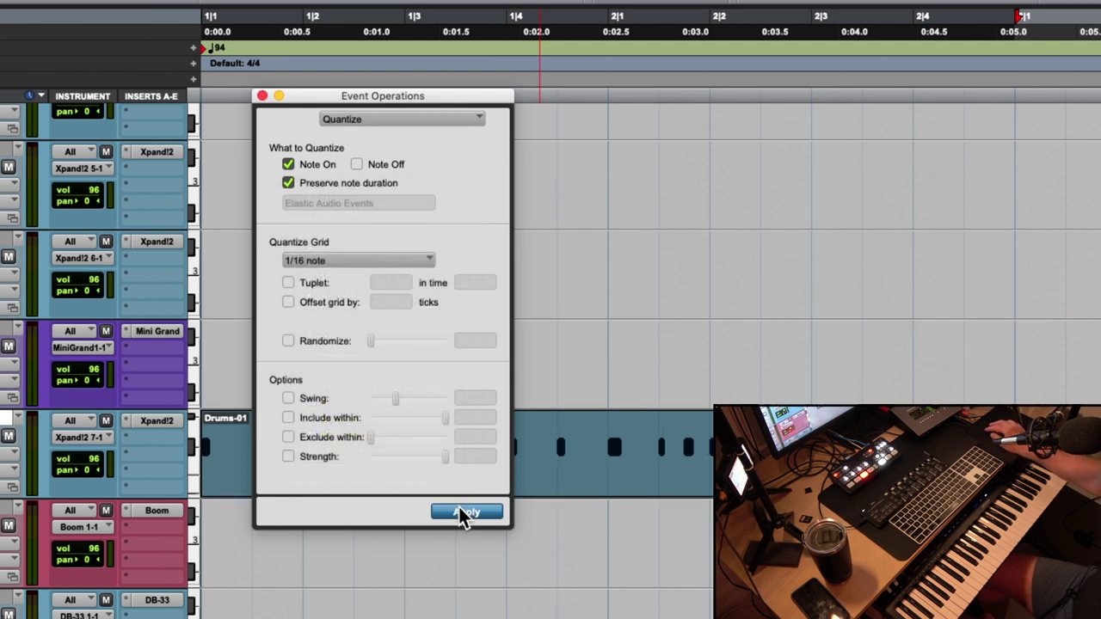
# - Open the Drums clip in the docked MIDI Editor, examine its notes against the grid and play it back
pyautogui.press('space')
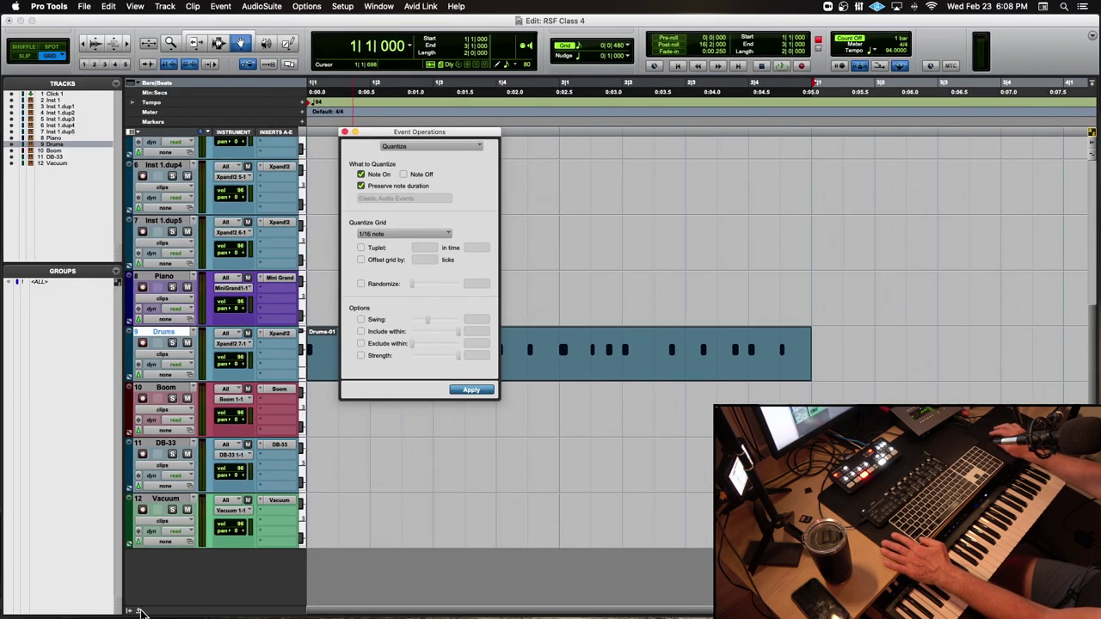
pyautogui.click(140, 610)
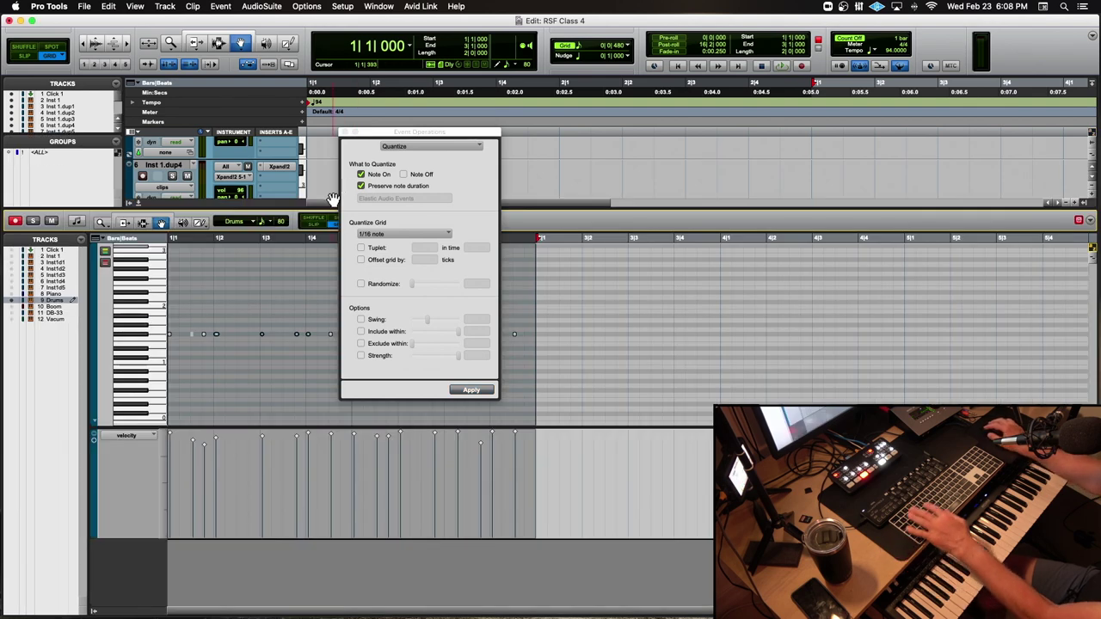
pyautogui.press('super+bracketright')
pyautogui.press('super+bracketright')
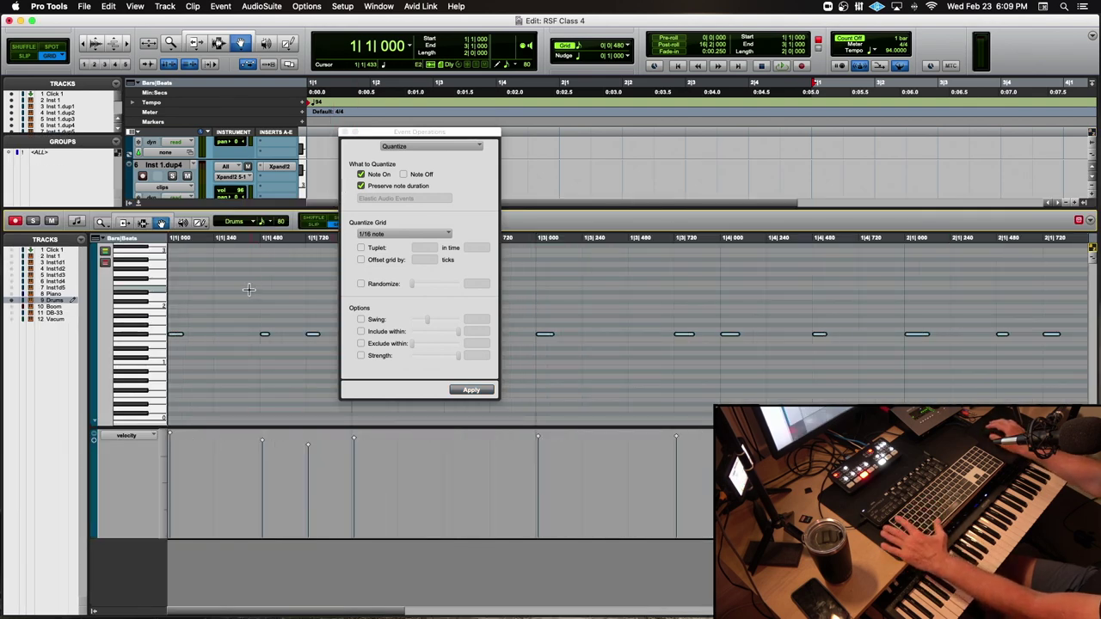
pyautogui.moveTo(378, 138); pyautogui.dragTo(855, 97)
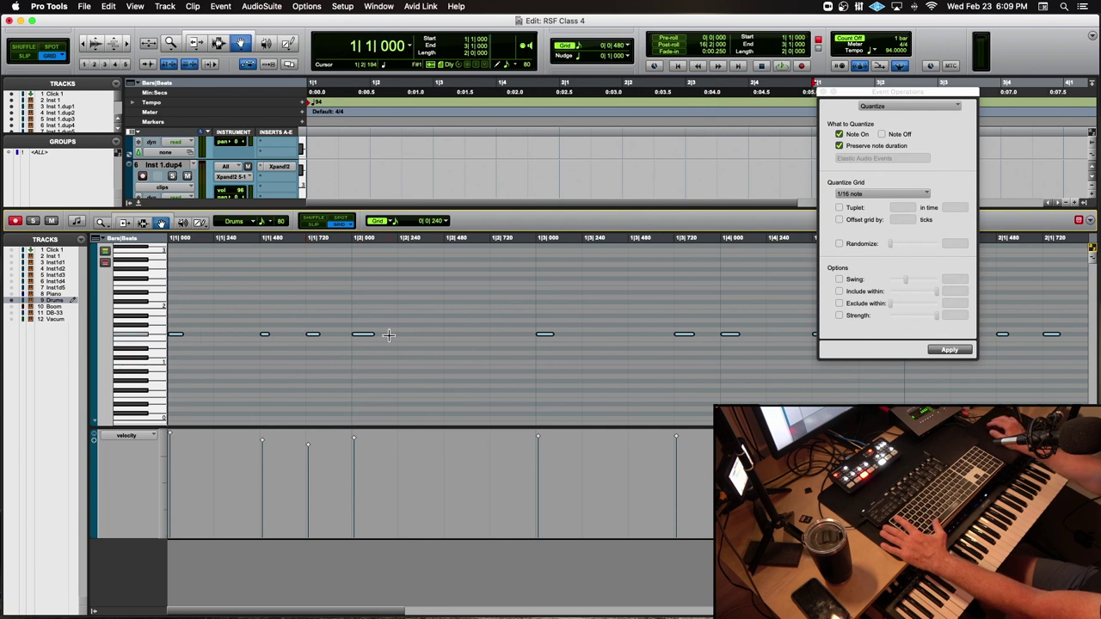
pyautogui.press('space')
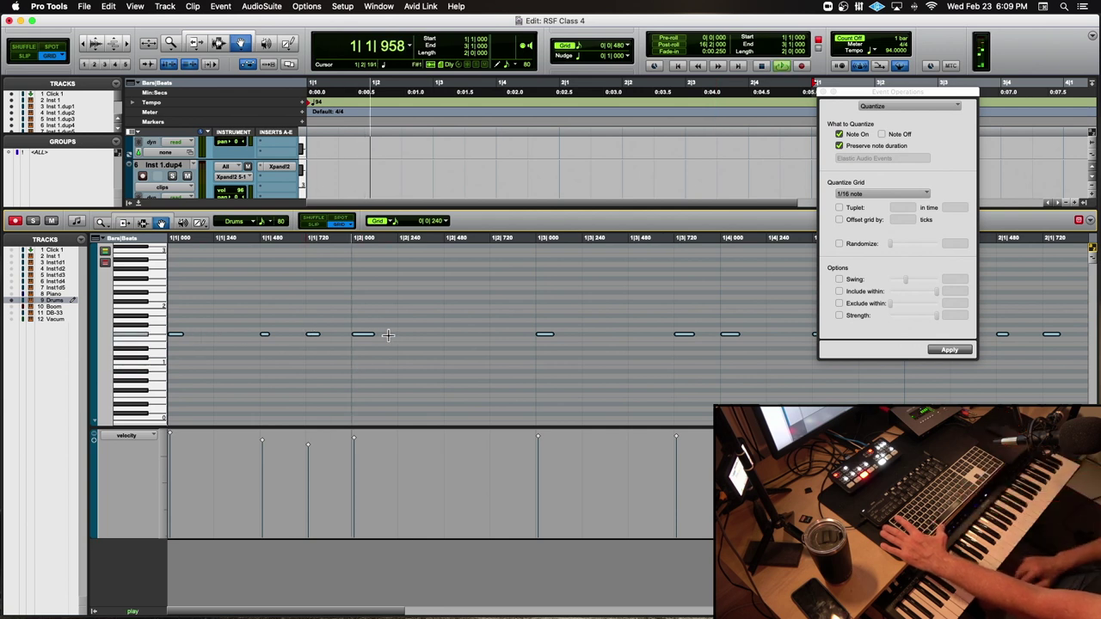
pyautogui.press('super+bracketleft')
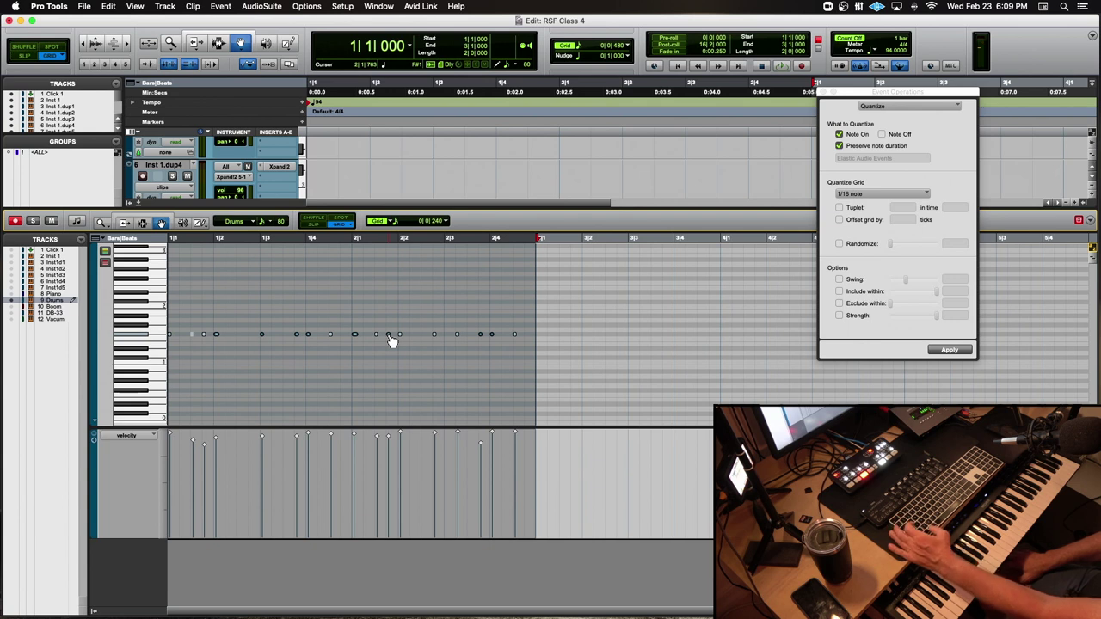
pyautogui.press('Return')
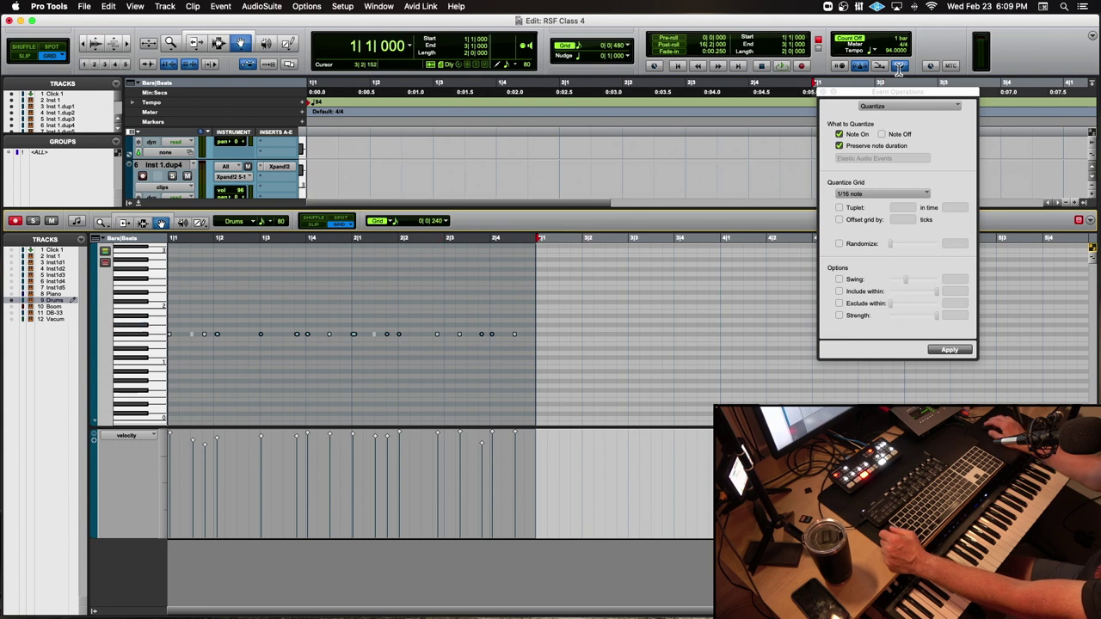
# - Move the Event Operations window clear of the tempo controls and set the quantize grid to 1/8 note triplet
pyautogui.moveTo(898, 88); pyautogui.dragTo(531, 72)
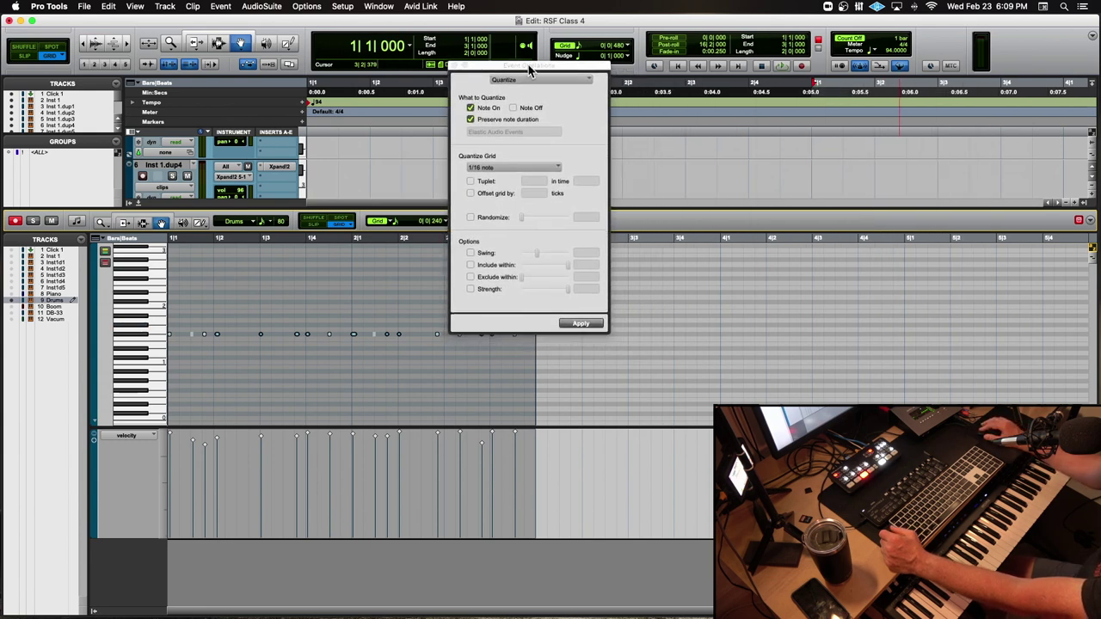
pyautogui.click(517, 167)
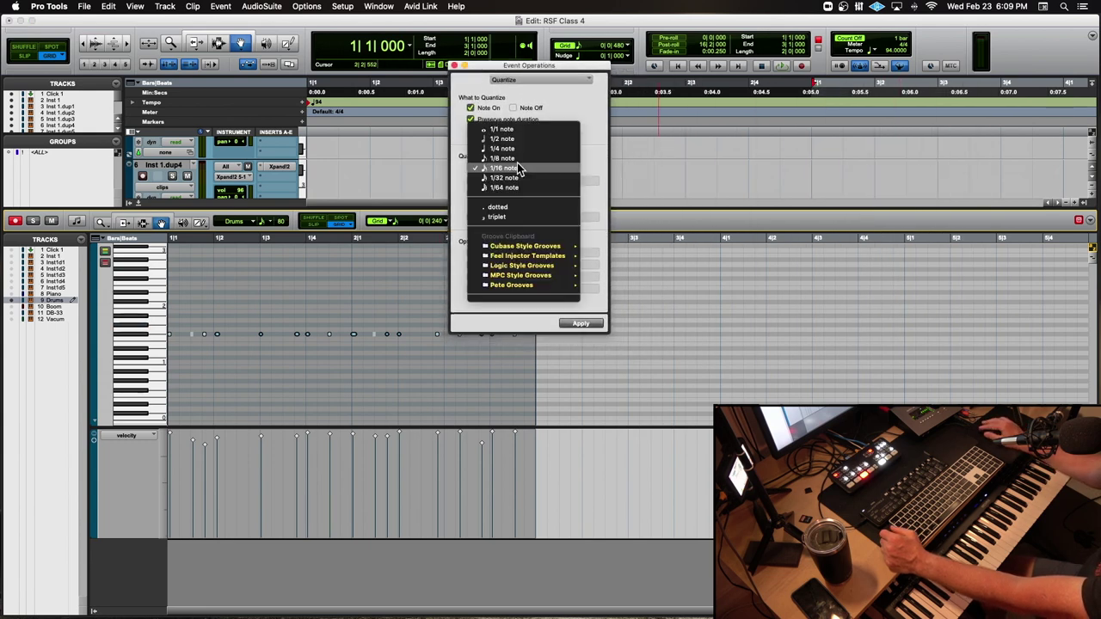
pyautogui.click(669, 196)
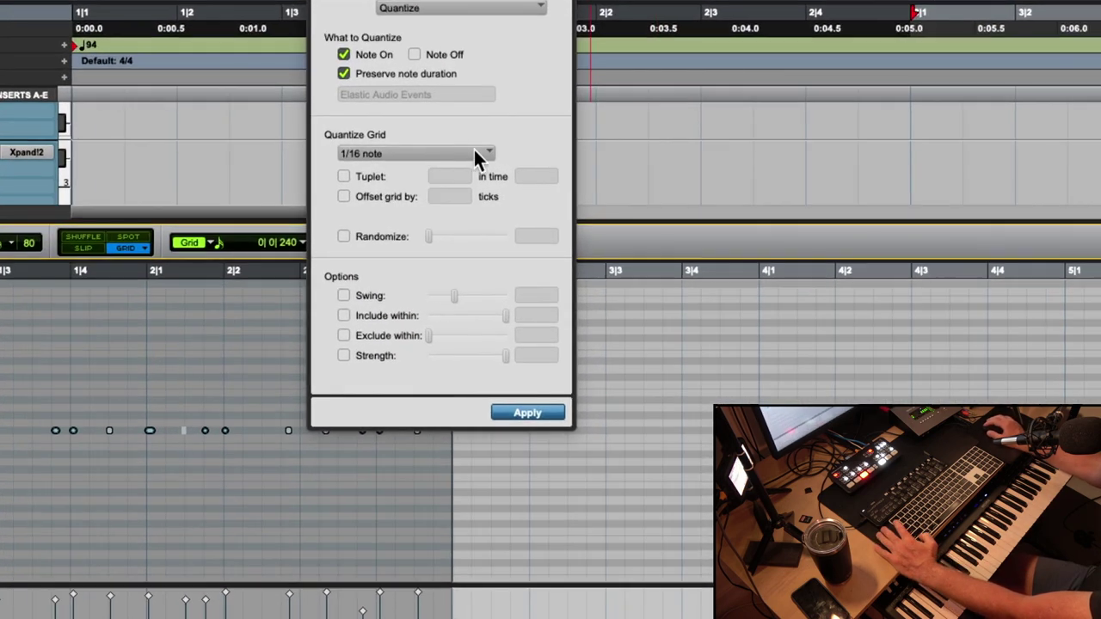
pyautogui.click(516, 167)
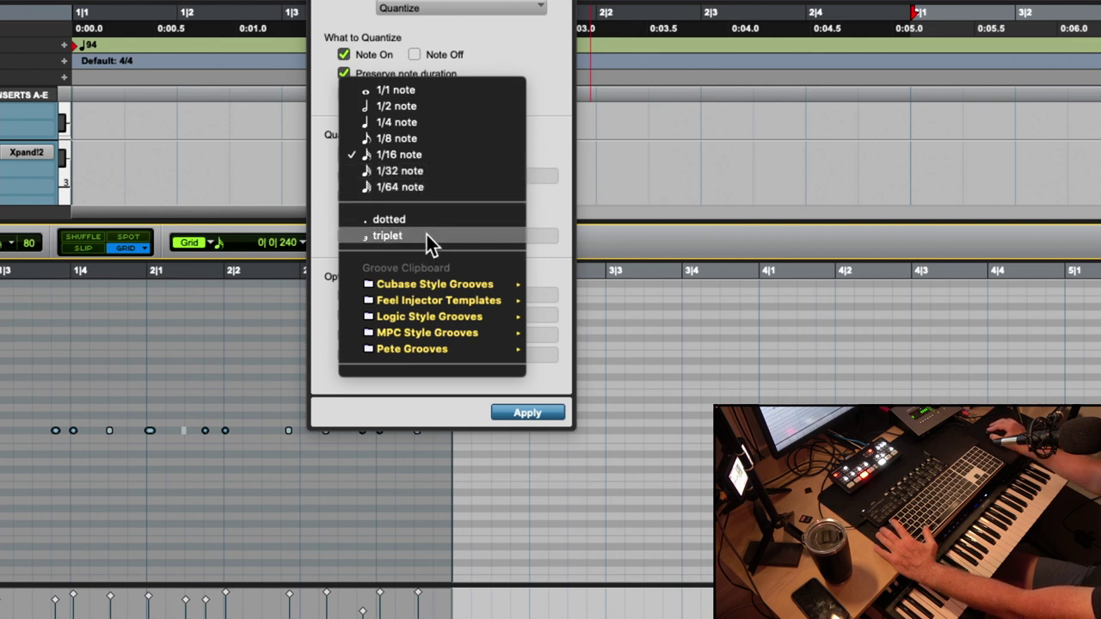
pyautogui.click(440, 140)
pyautogui.click(421, 153)
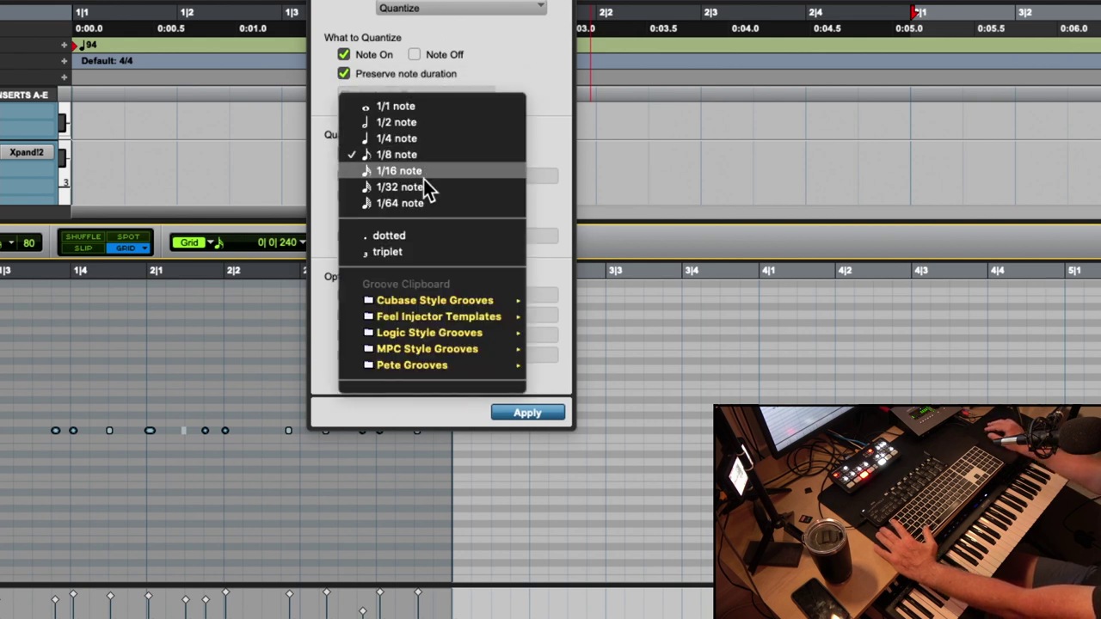
pyautogui.click(423, 250)
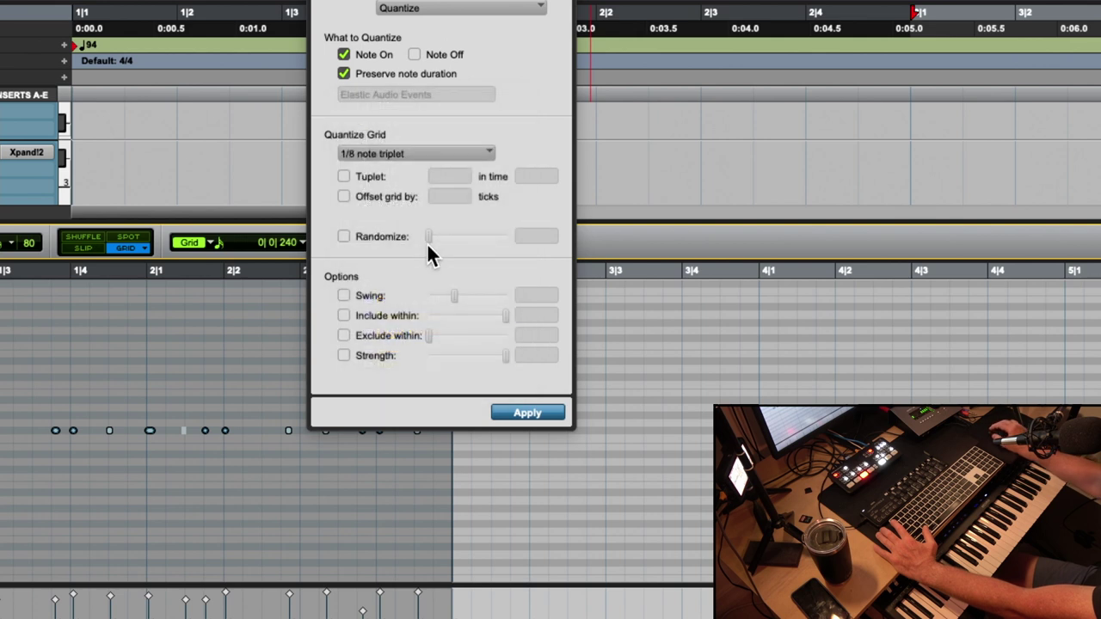
# - Turn off the triplet option and return the quantize grid to a straight 1/16 note
pyautogui.click(393, 154)
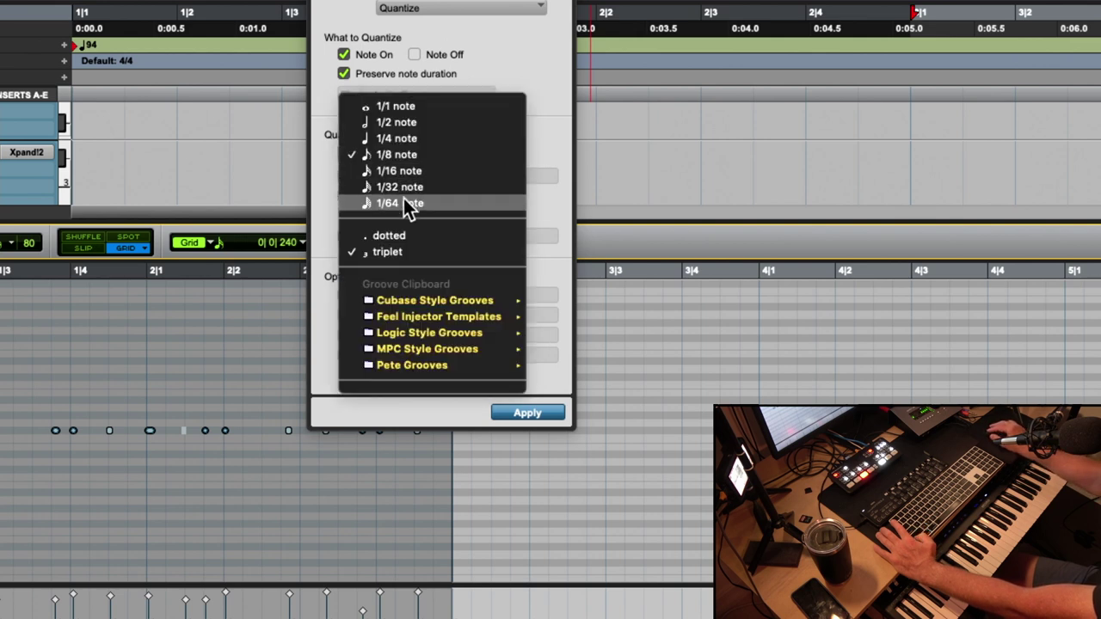
pyautogui.click(404, 250)
pyautogui.click(408, 152)
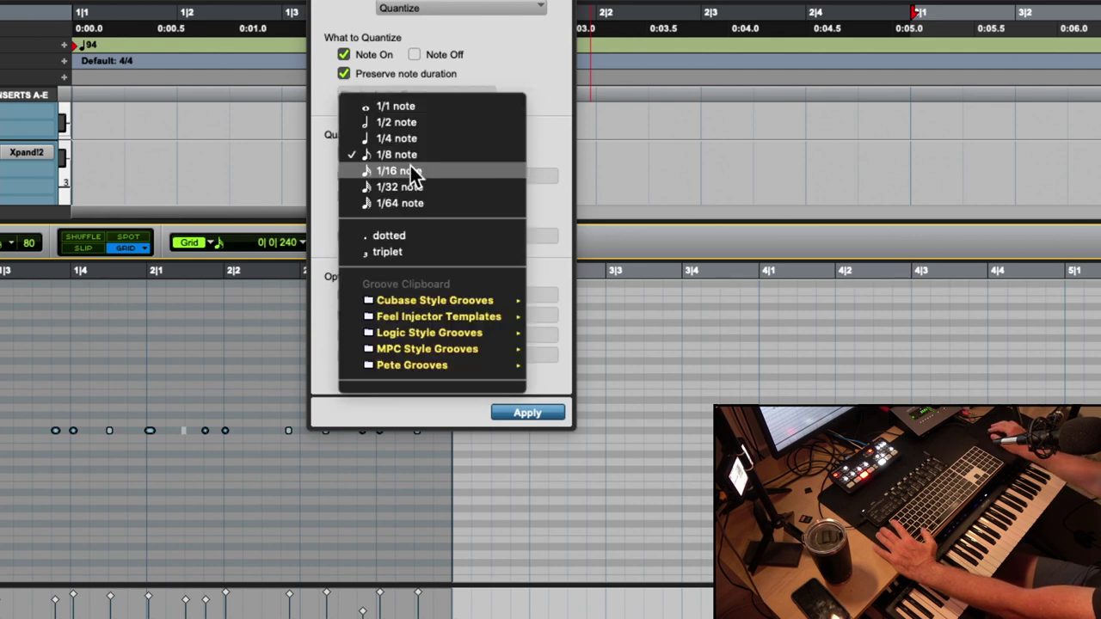
pyautogui.click(411, 168)
pyautogui.click(388, 152)
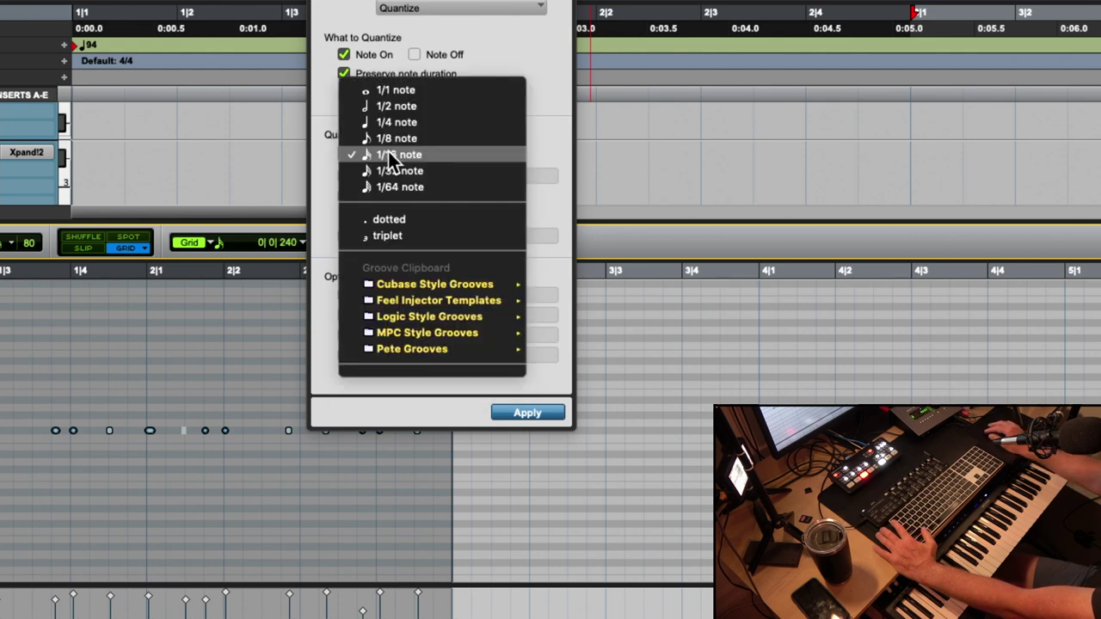
pyautogui.click(388, 154)
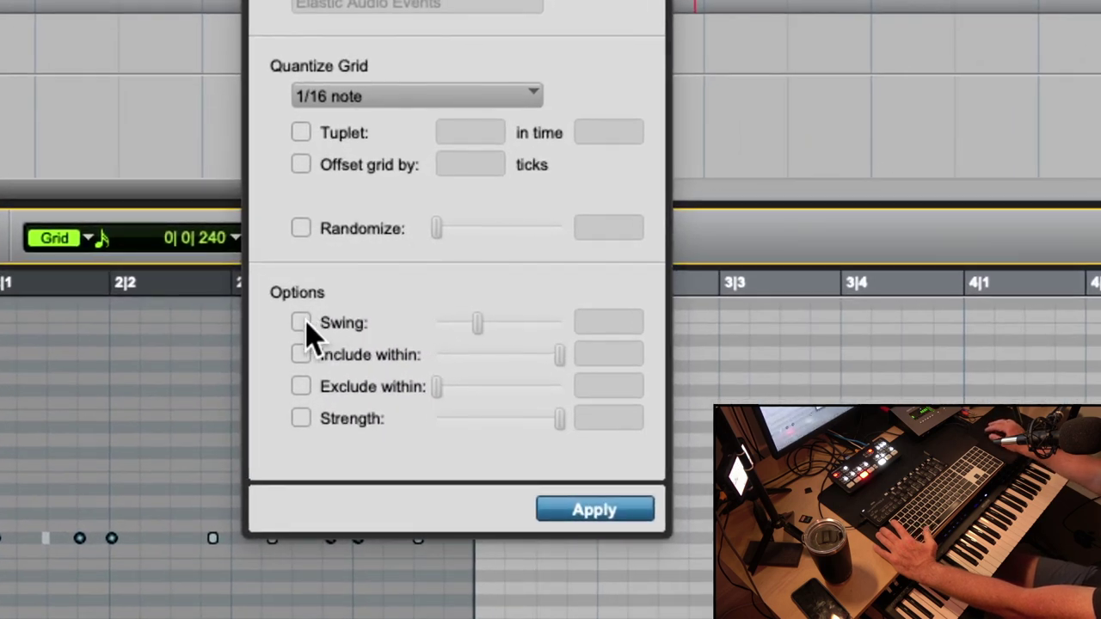
# - Enable the Swing option for quantizing and set it to 44%
pyautogui.click(301, 324)
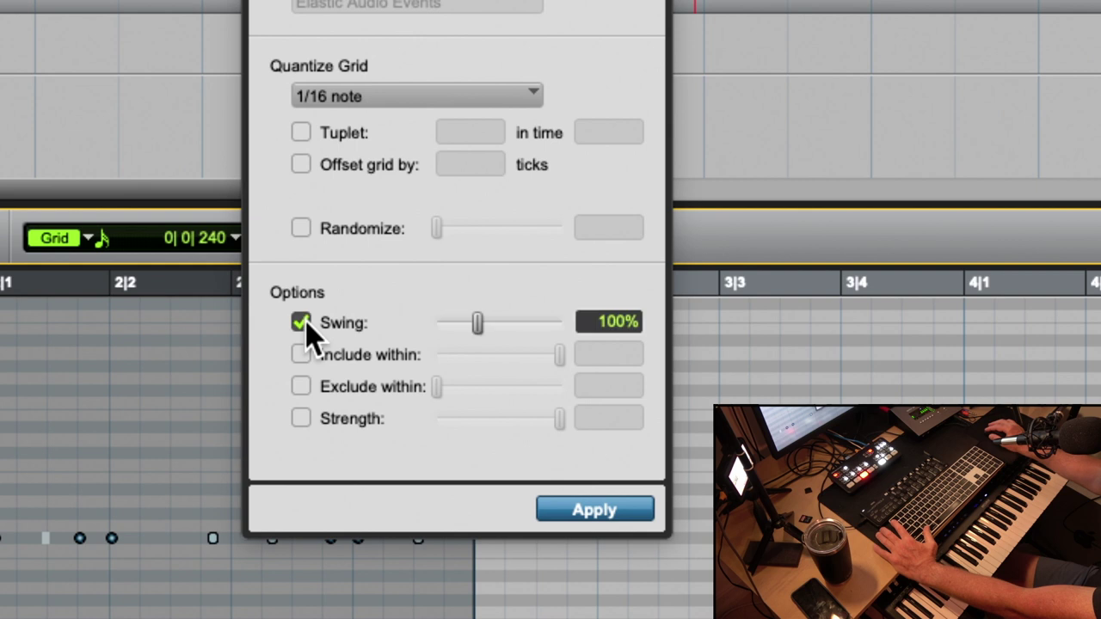
pyautogui.moveTo(478, 331); pyautogui.dragTo(474, 331)
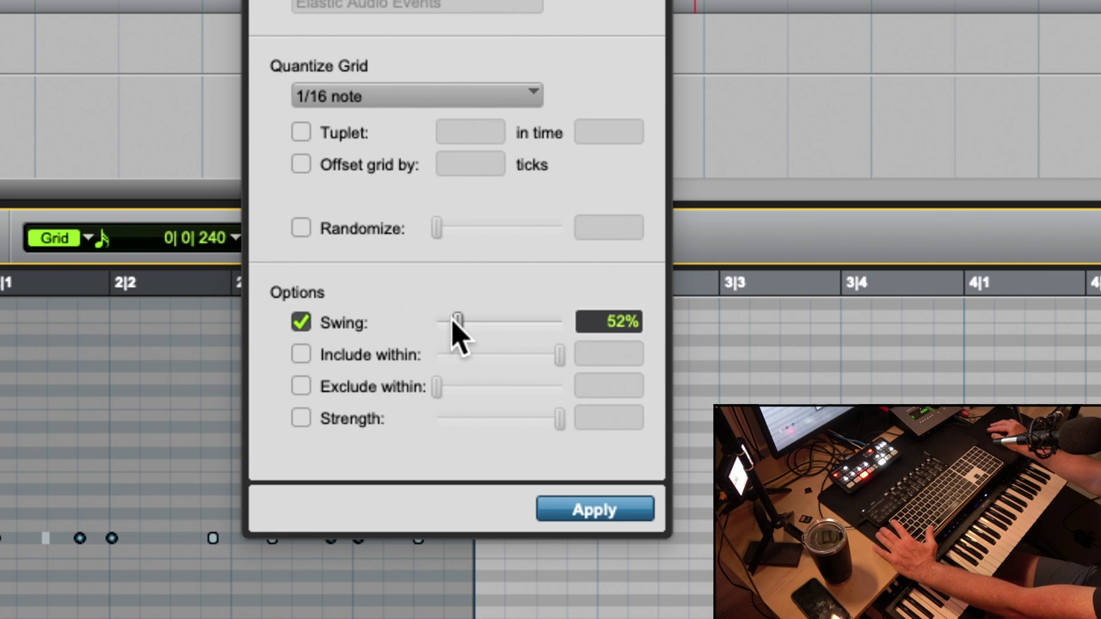
pyautogui.click(616, 327)
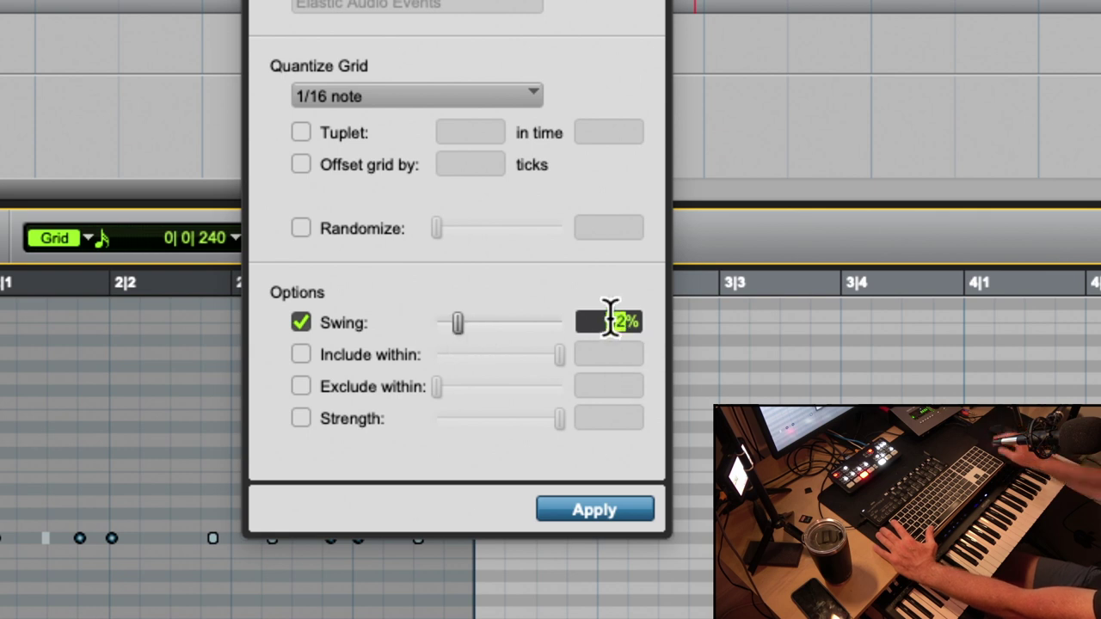
pyautogui.write('44')
pyautogui.press('Return')
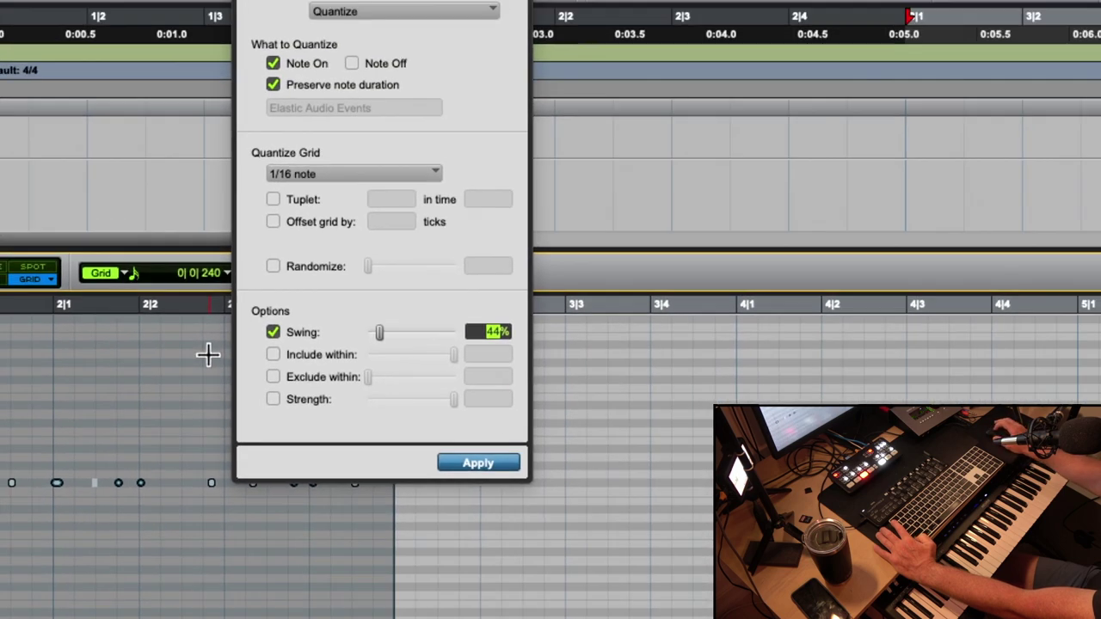
pyautogui.press('Return')
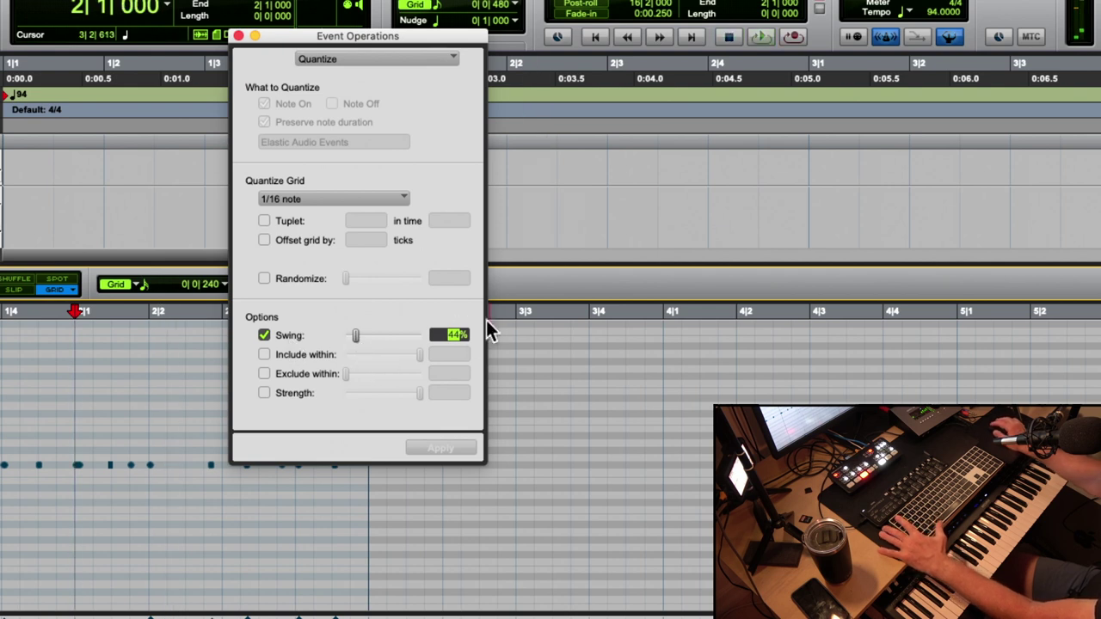
# - Quantize all notes of the drum part with 50% swing and play back the result
pyautogui.click(455, 334)
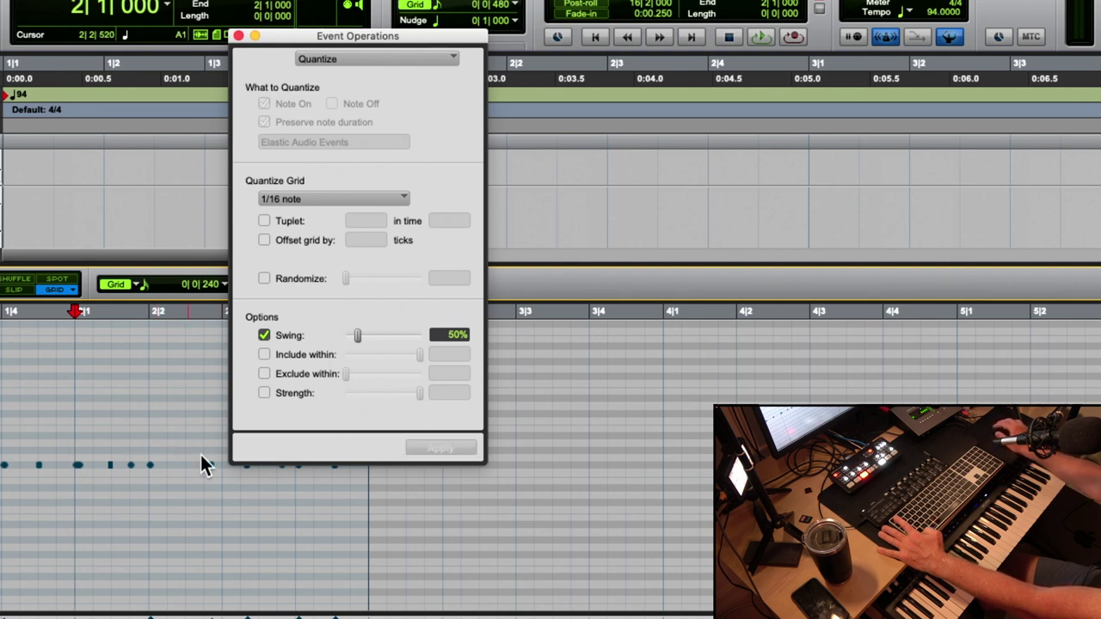
pyautogui.click(133, 421)
pyautogui.press('super+a')
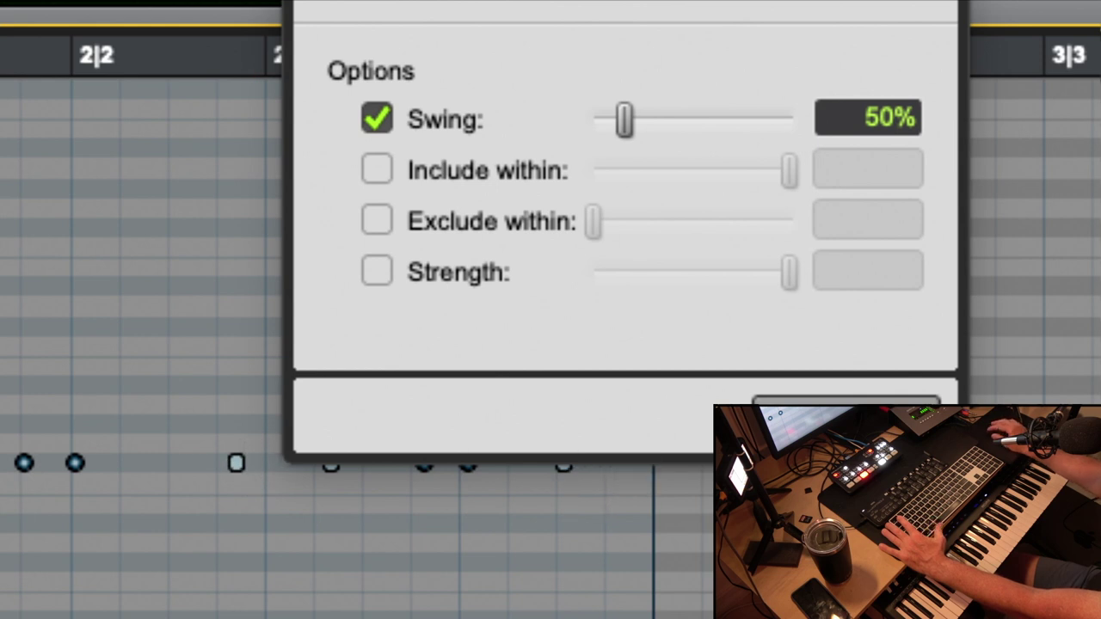
pyautogui.click(813, 403)
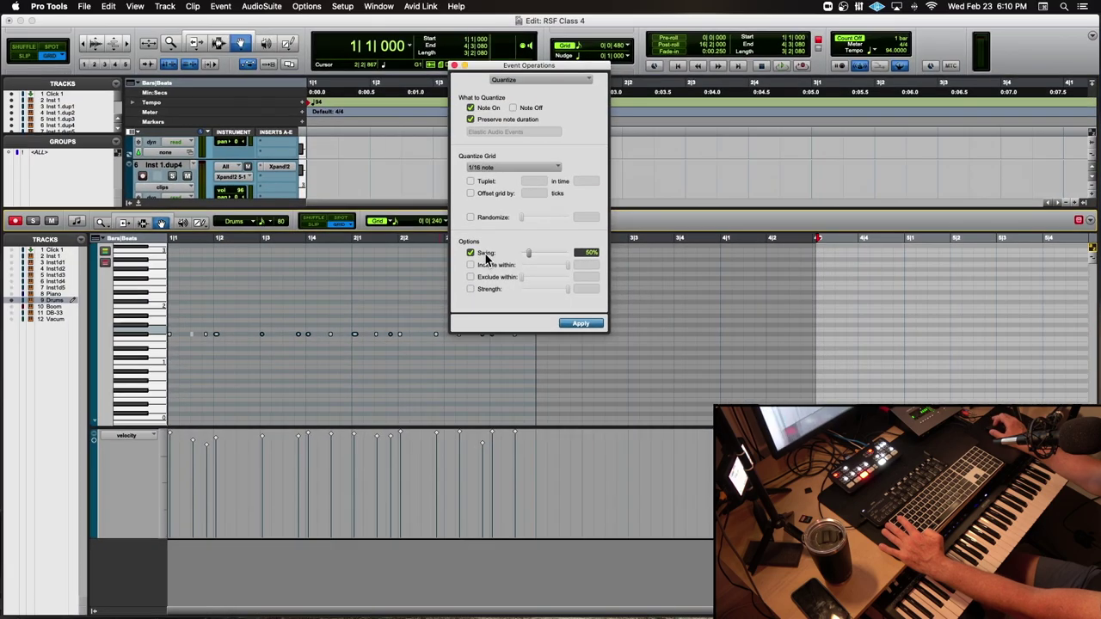
pyautogui.press('space')
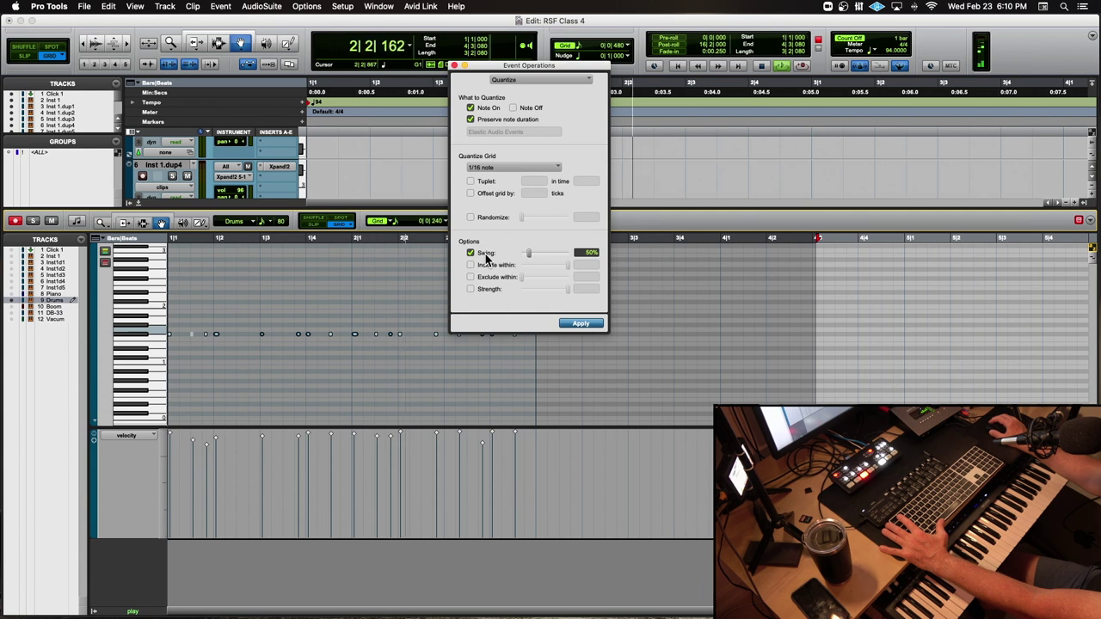
pyautogui.press('space')
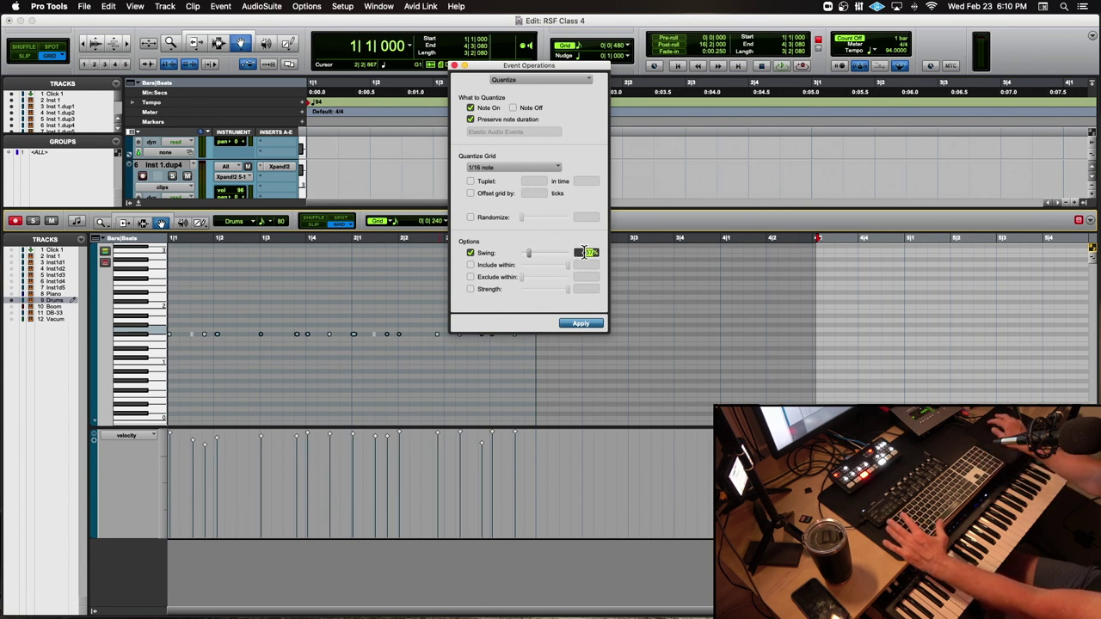
# - Set the swing to 57%, quantize the drum notes with it, and undo that quantization
pyautogui.press('Return')
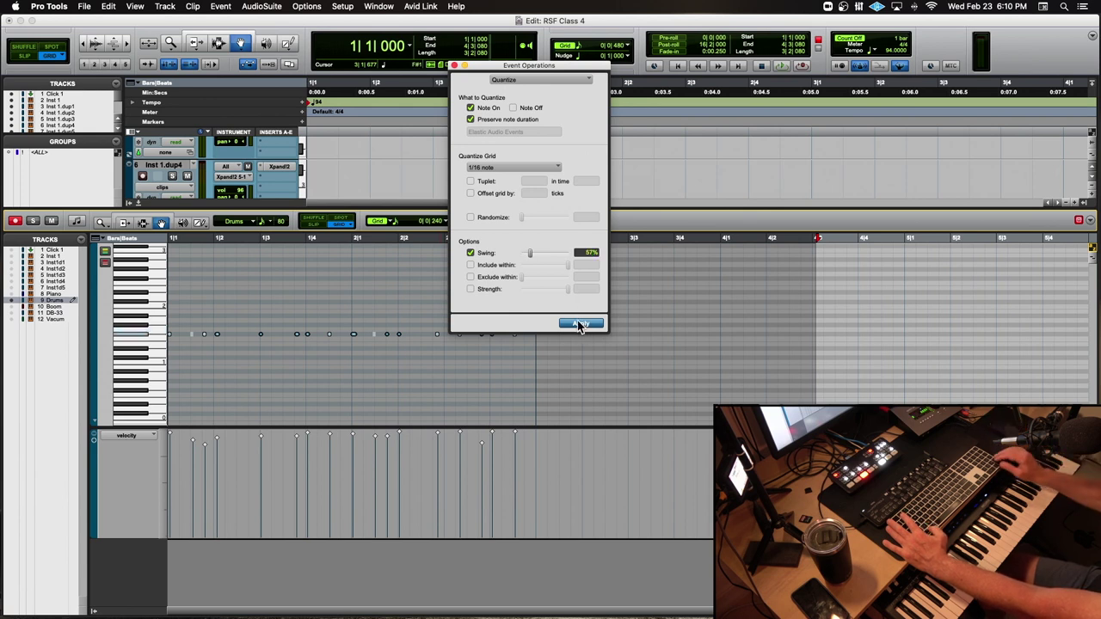
pyautogui.click(578, 325)
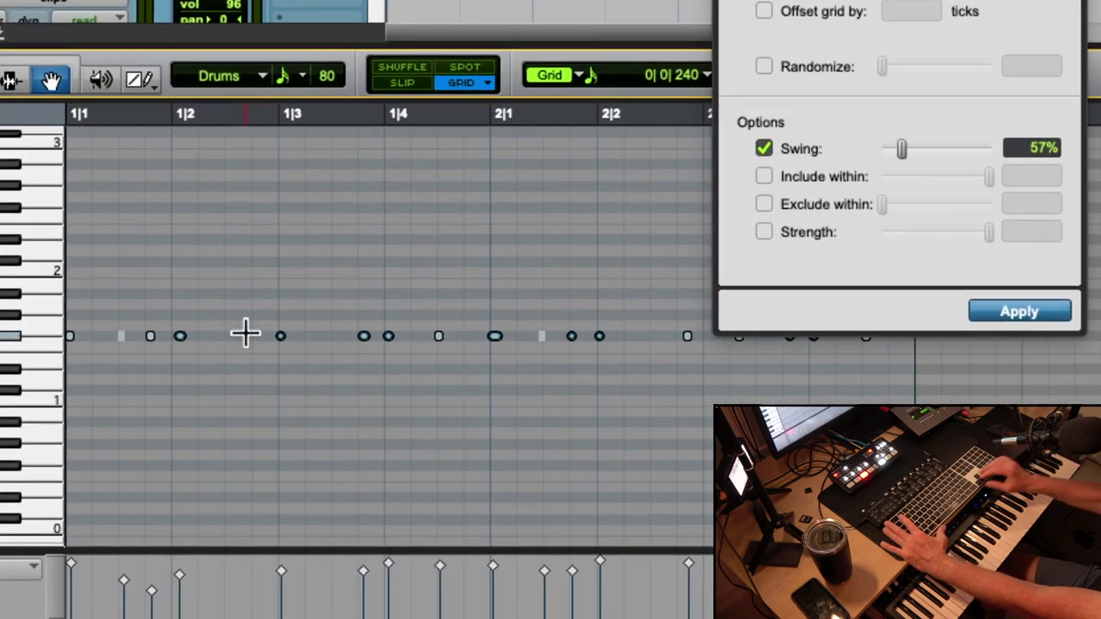
pyautogui.press('Return')
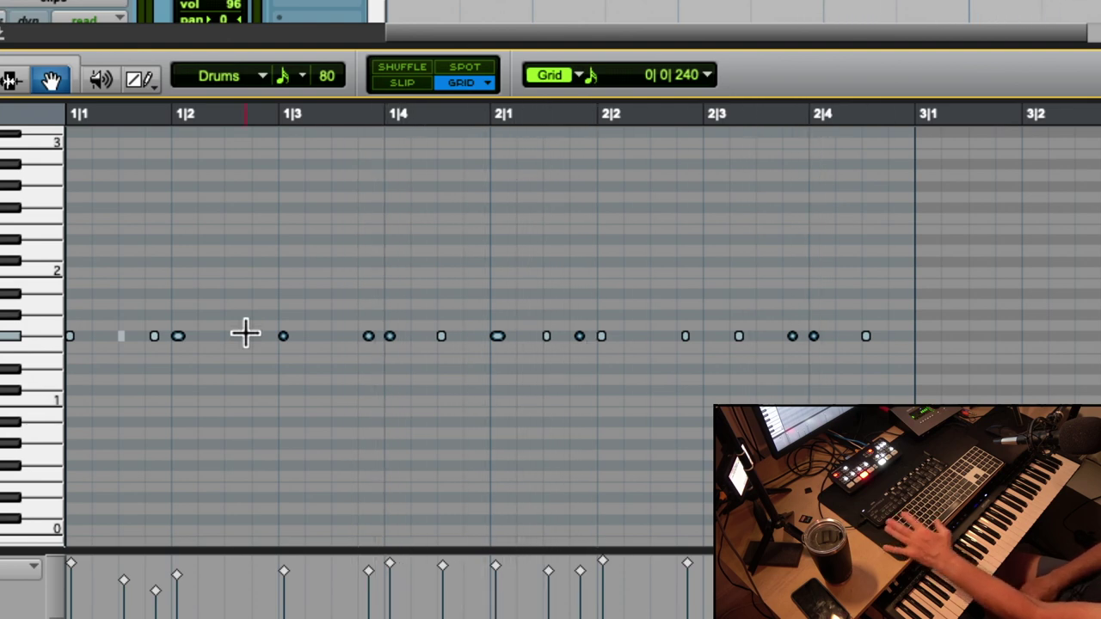
pyautogui.press('super+bracketleft')
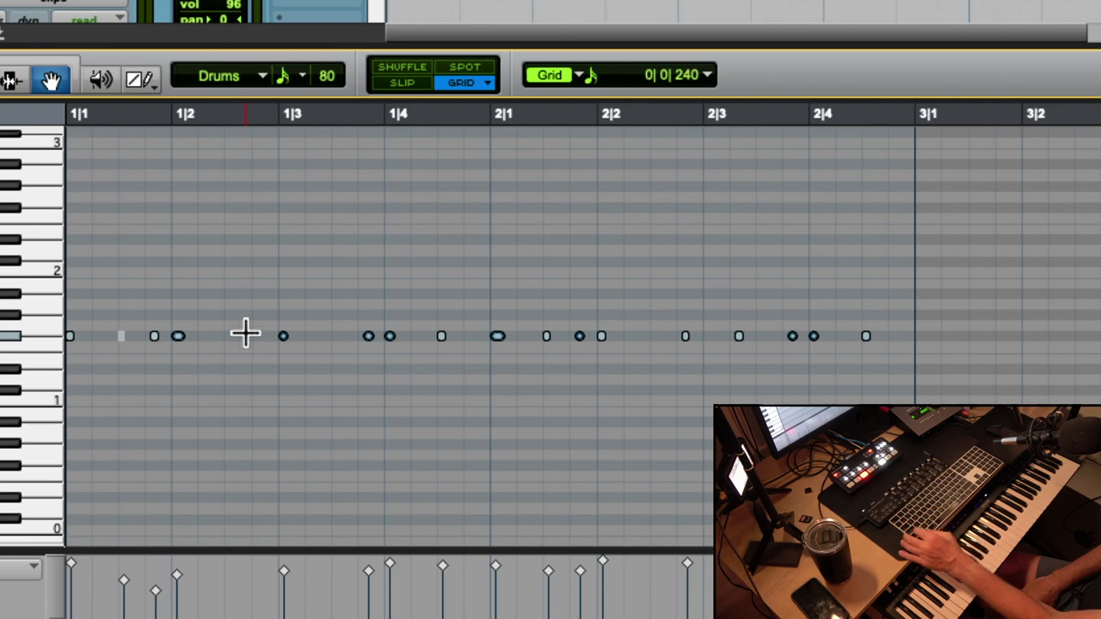
pyautogui.press('super+z')
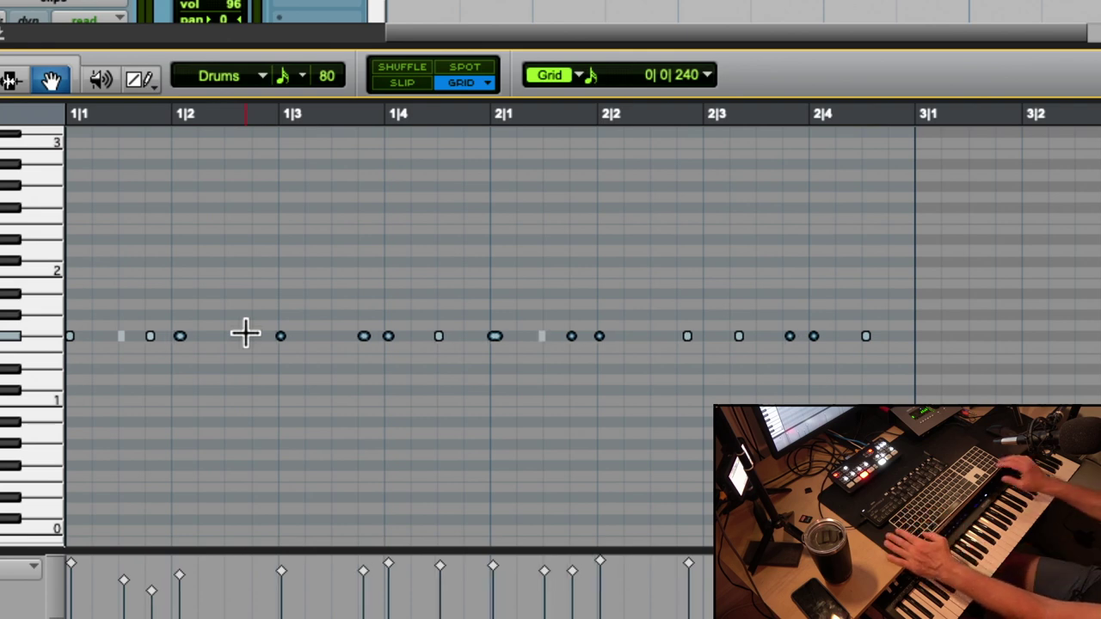
# - Reopen the Event Operations window and enable the quantize Strength option at 91%
pyautogui.hotkey('alt', '0')
pyautogui.scroll(-5, 246, 332)
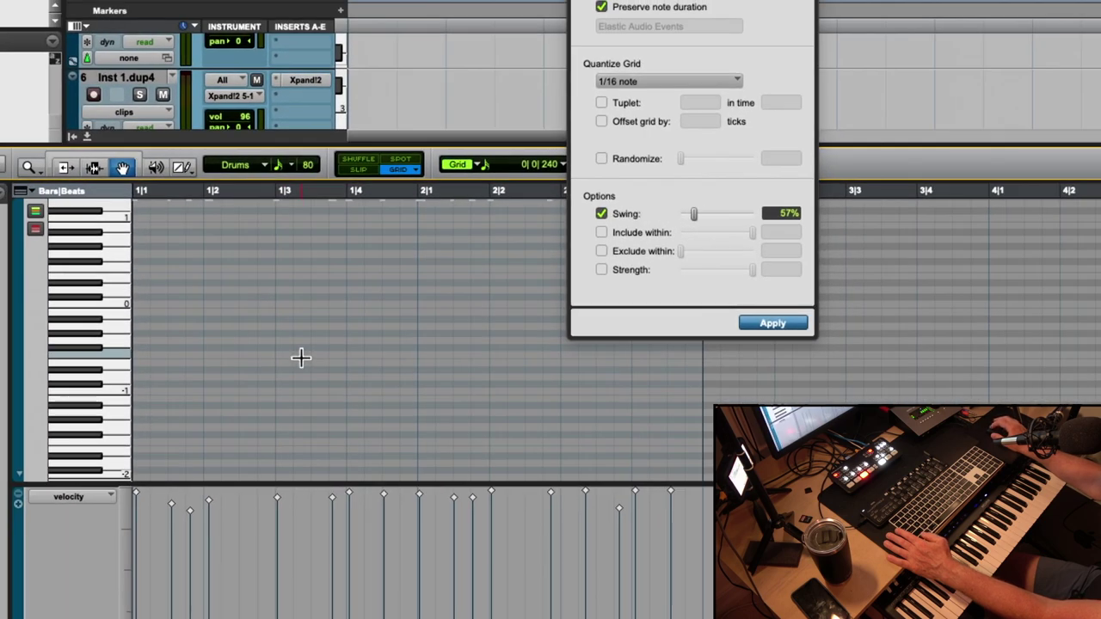
pyautogui.scroll(5, 301, 358)
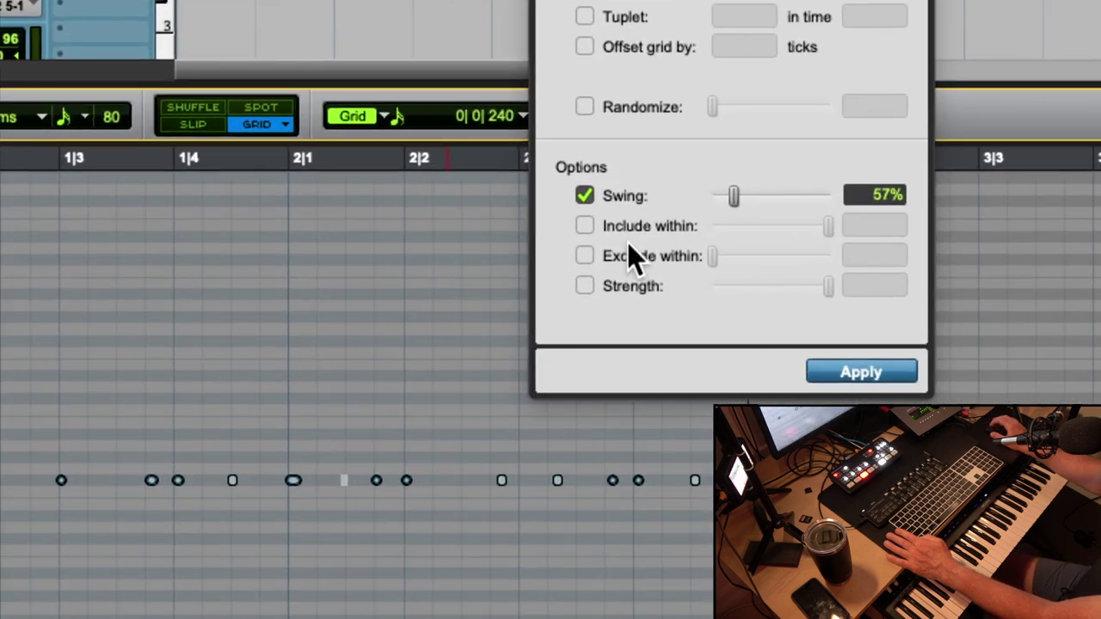
pyautogui.click(585, 286)
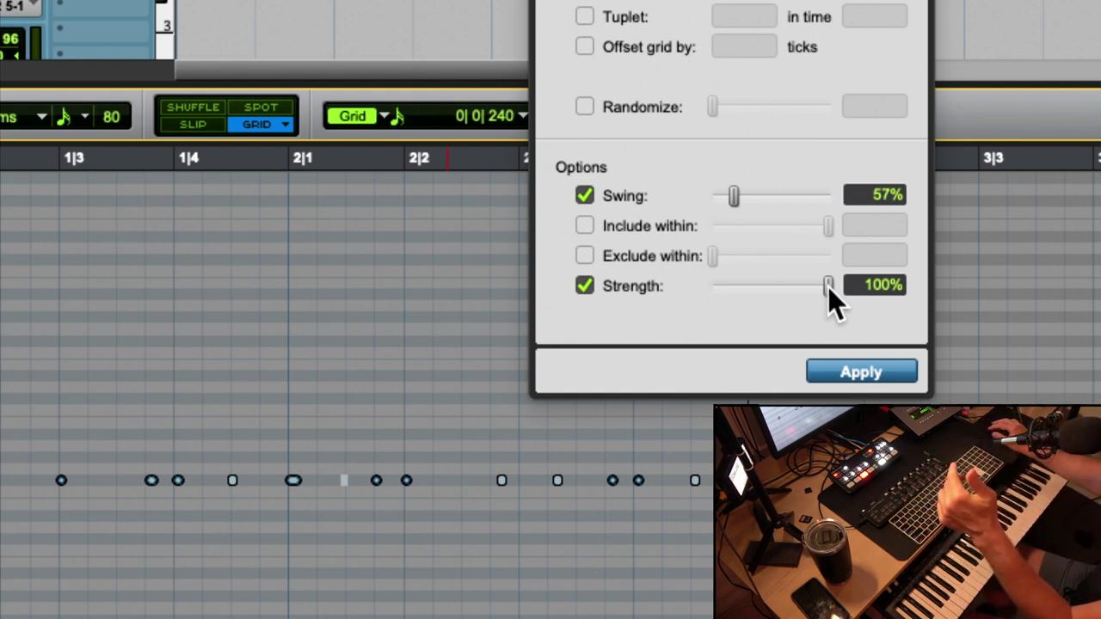
pyautogui.moveTo(827, 286); pyautogui.dragTo(816, 290)
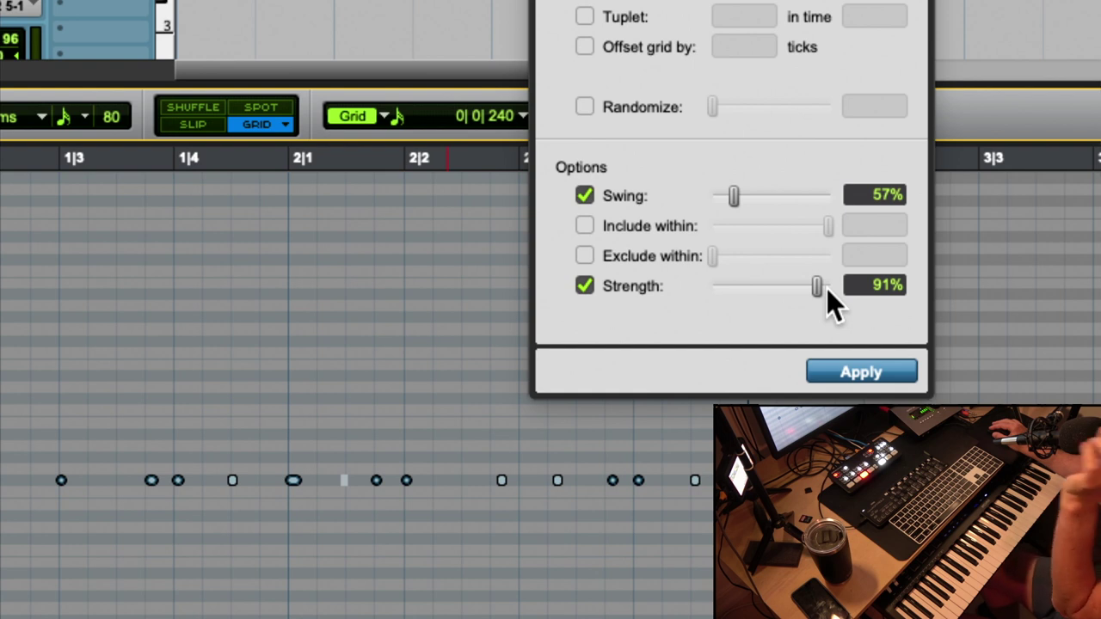
# - Quantize the drum notes with the current swing and strength settings, check their positions against the grid, and play them back
pyautogui.press('t')
pyautogui.press('t')
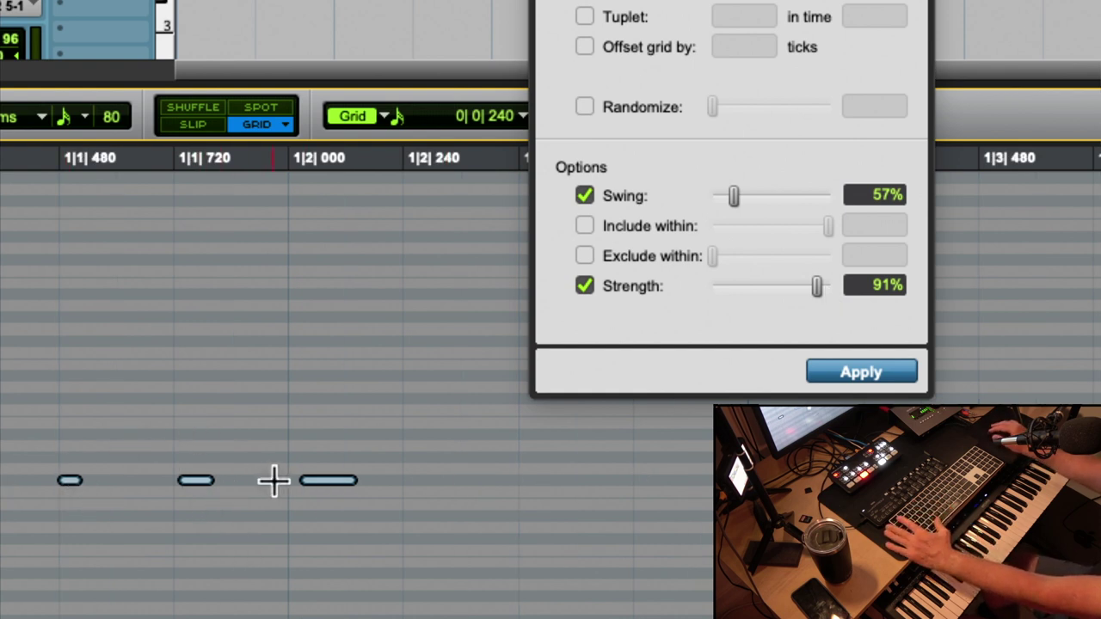
pyautogui.click(870, 372)
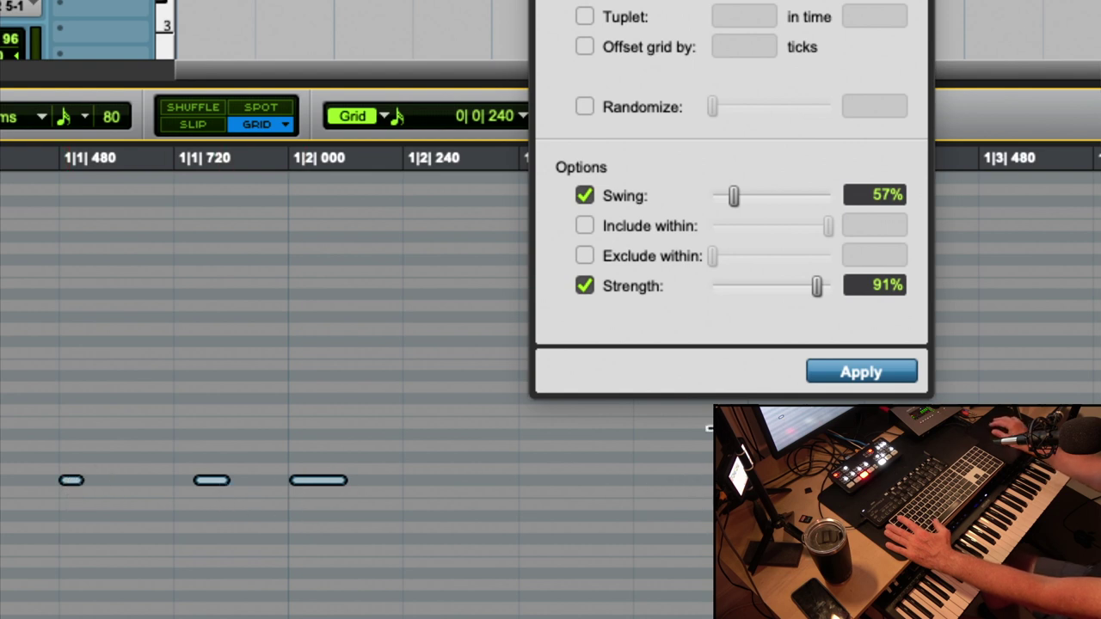
pyautogui.scroll(-5, 476, 433)
pyautogui.scroll(4, 476, 433)
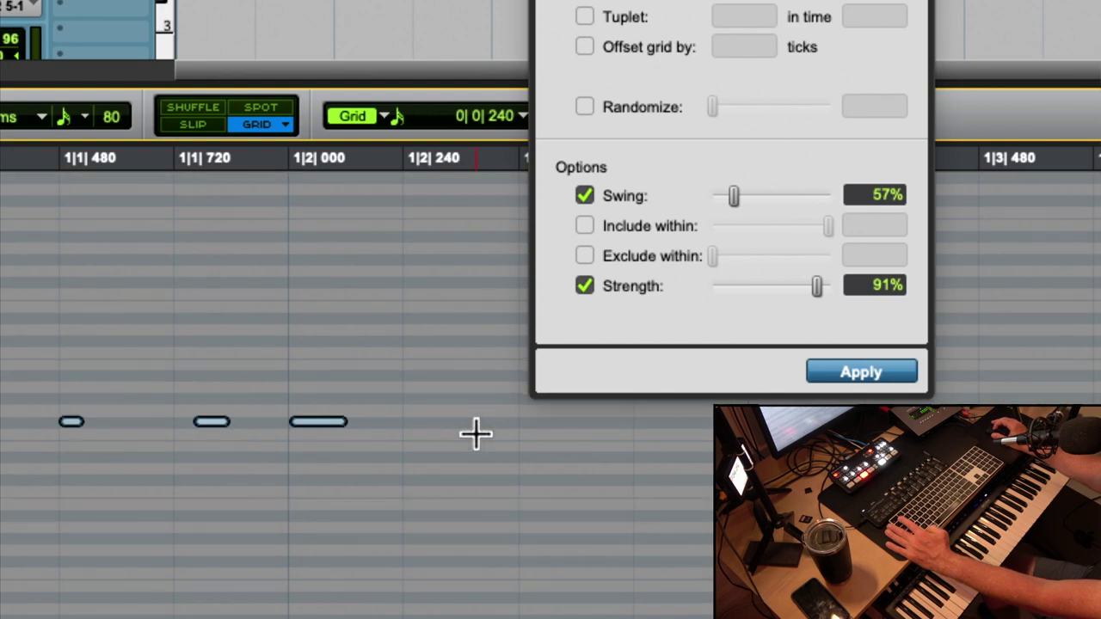
pyautogui.scroll(-6, 475, 433)
pyautogui.scroll(4, 475, 433)
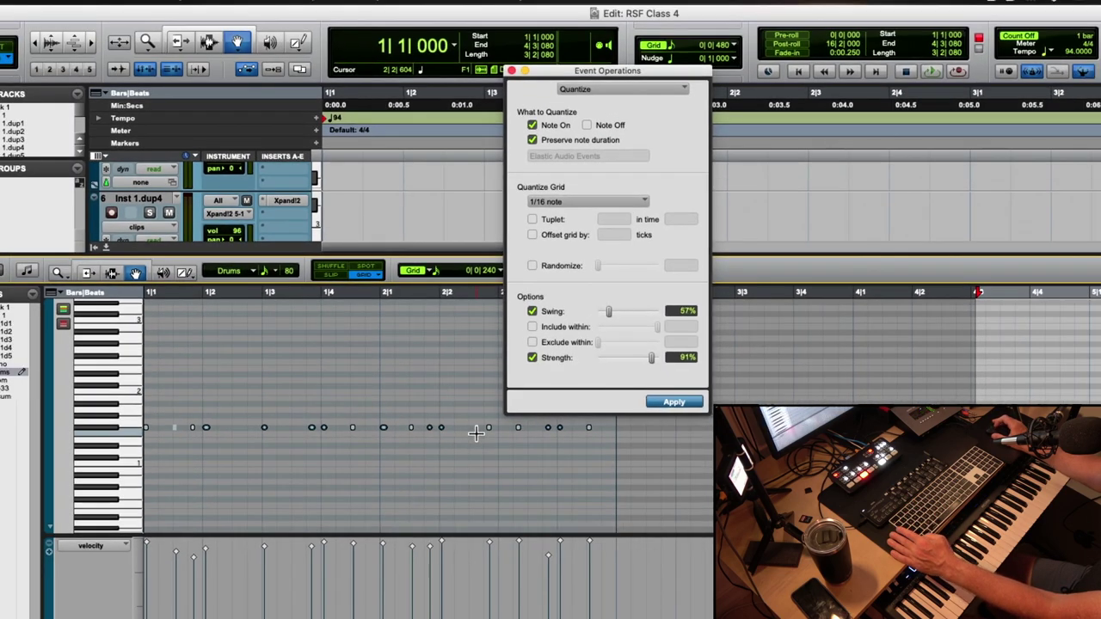
pyautogui.press('space')
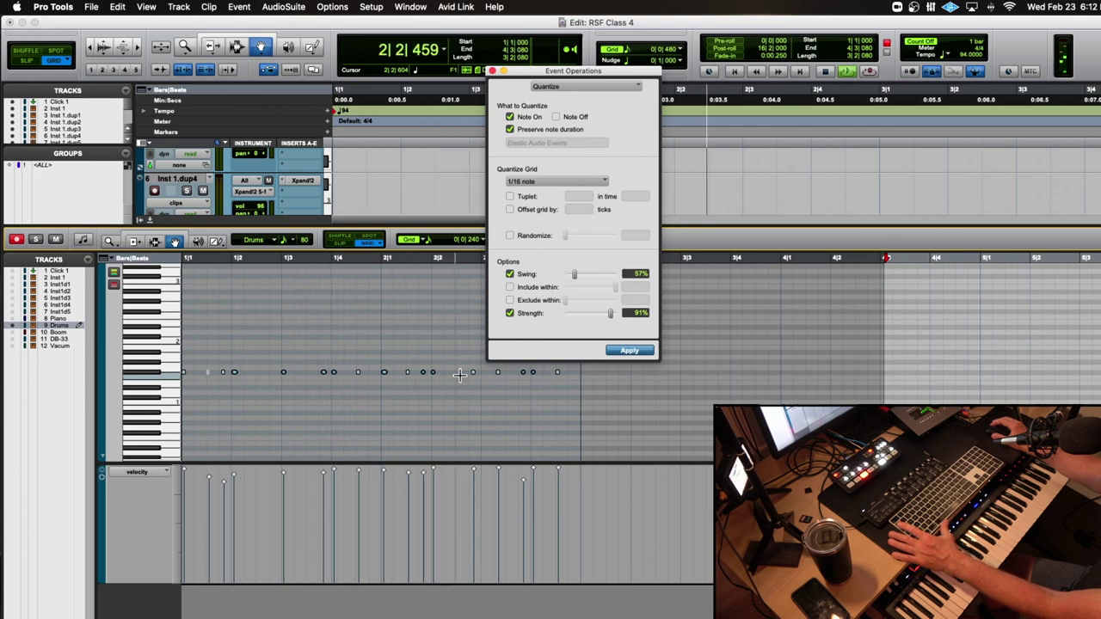
pyautogui.press('space')
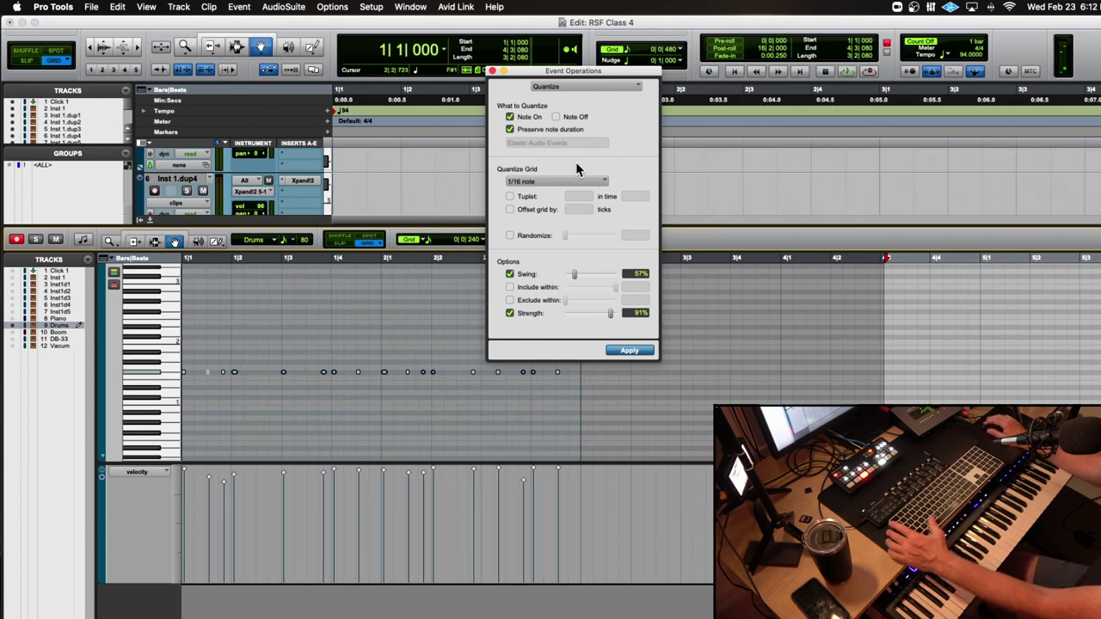
# - Close the quantize window, lower the velocities of all the drum notes together, and play back the part
pyautogui.click(491, 72)
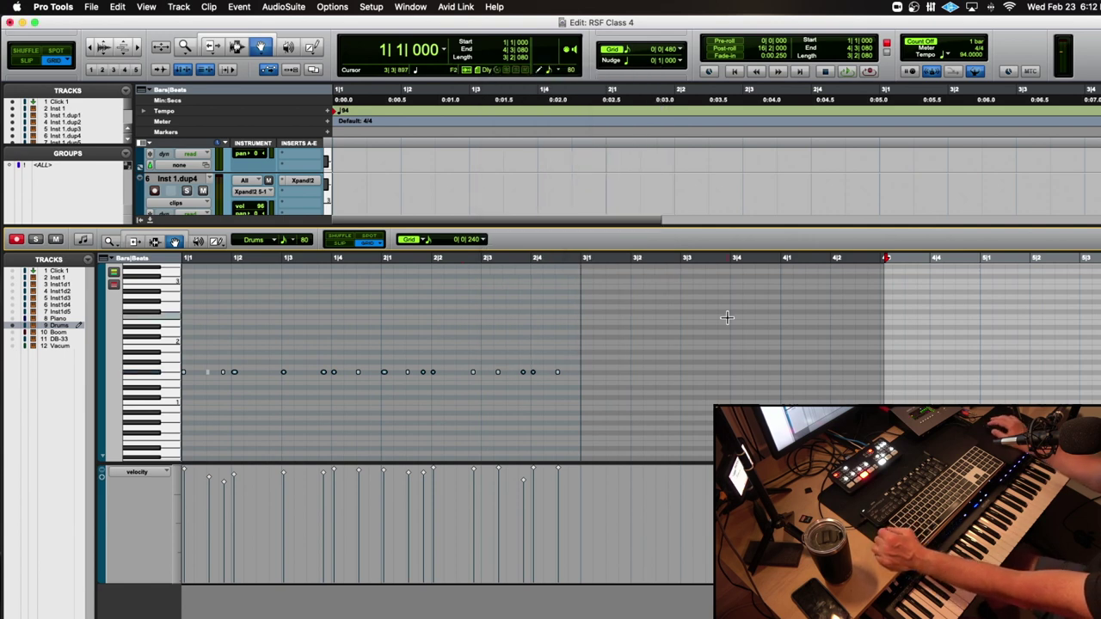
pyautogui.click(267, 479)
pyautogui.press('super+bracketright')
pyautogui.press('super+bracketright')
pyautogui.press('super+bracketleft')
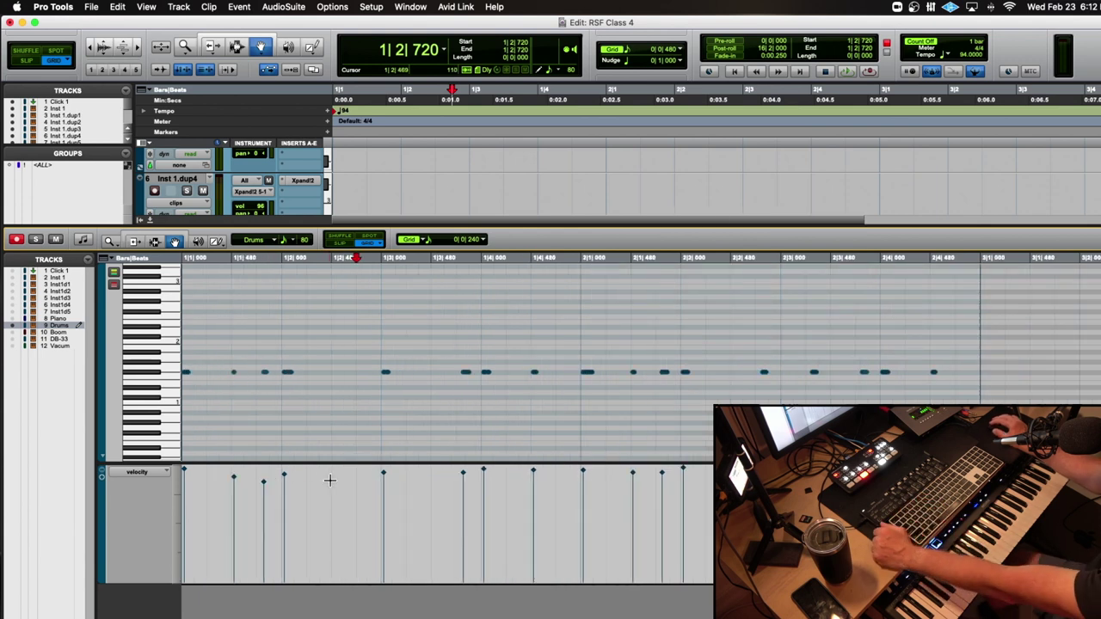
pyautogui.press('F6')
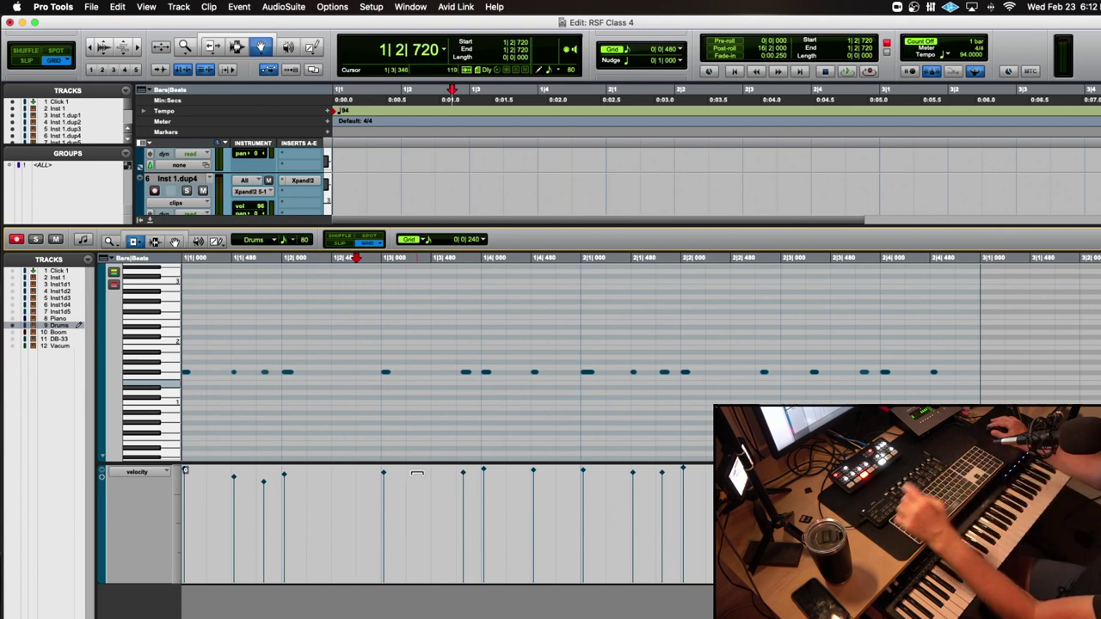
pyautogui.moveTo(417, 472); pyautogui.dragTo(424, 498)
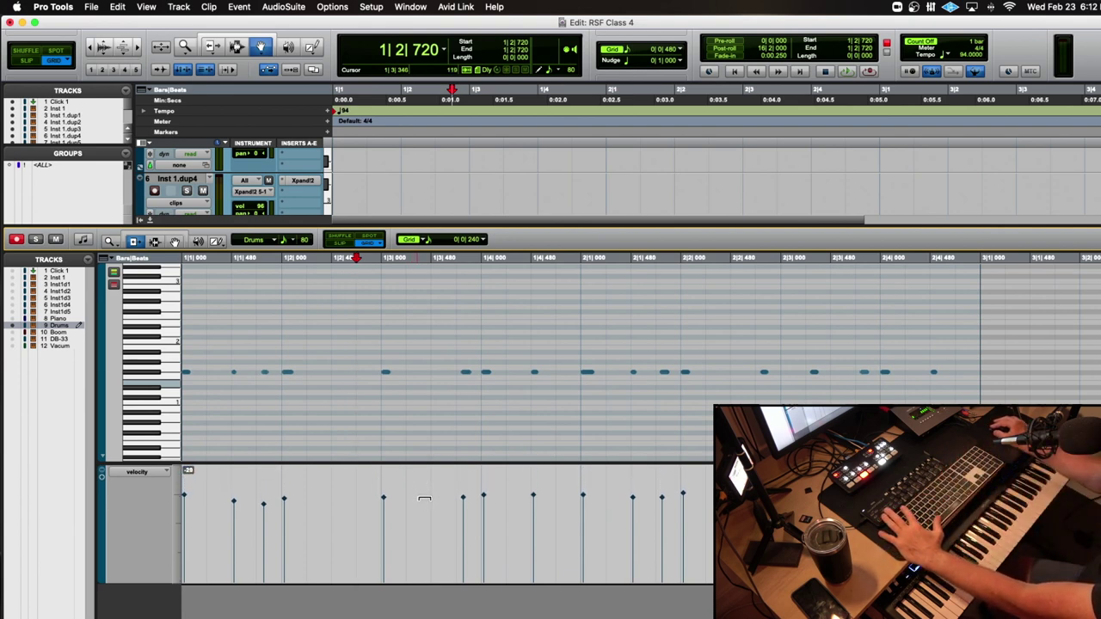
pyautogui.press('space')
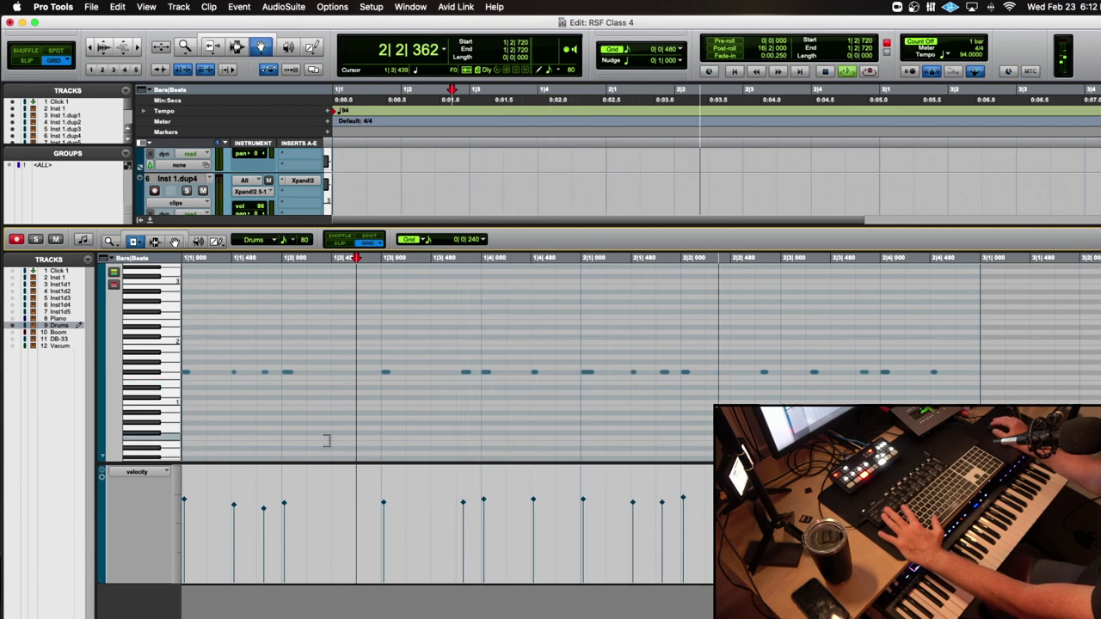
pyautogui.press('space')
# - Lower the velocities of individual off-beat drum notes, setting those at 1|1|480 and 2|3|764 to 71, and play the part from the start
pyautogui.scroll(-4, 324, 442)
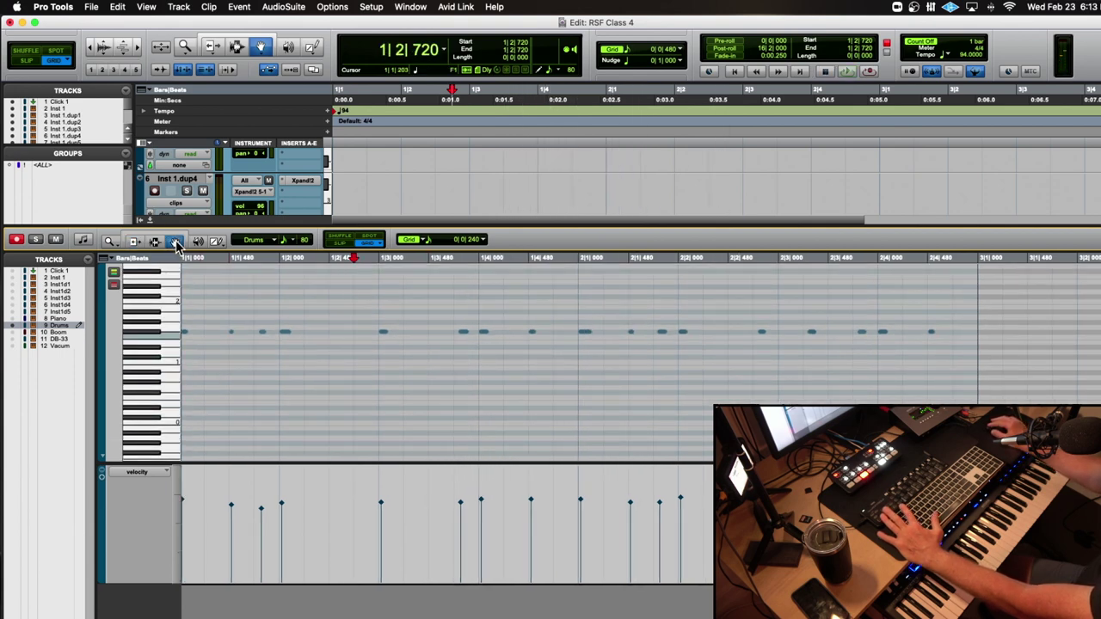
pyautogui.click(232, 511)
pyautogui.click(265, 515)
pyautogui.click(233, 518)
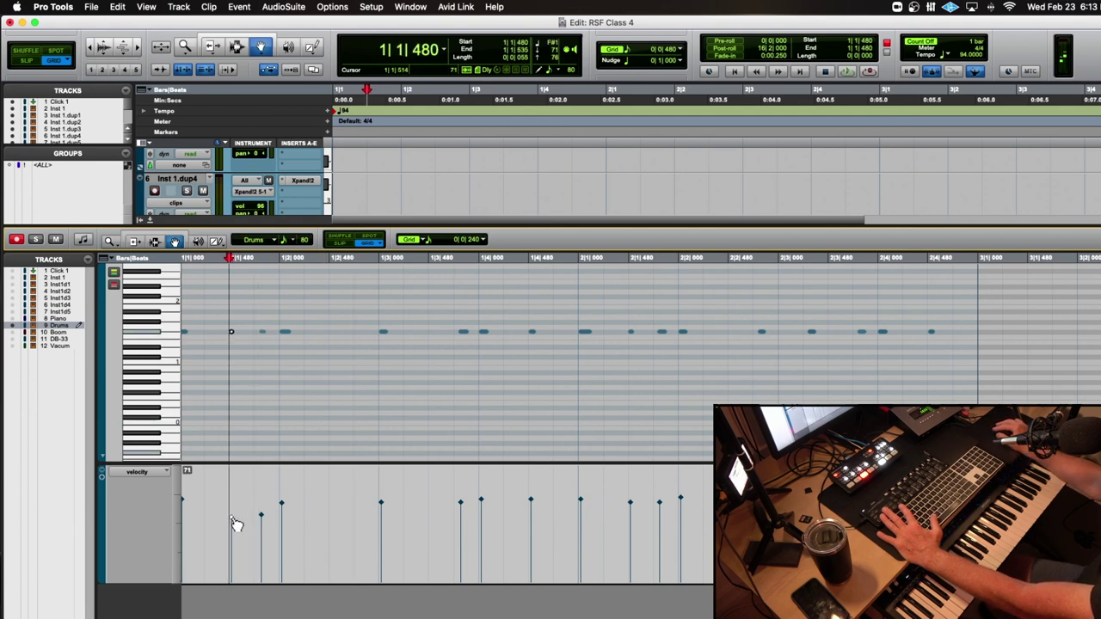
pyautogui.click(462, 504)
pyautogui.moveTo(632, 507); pyautogui.dragTo(659, 511)
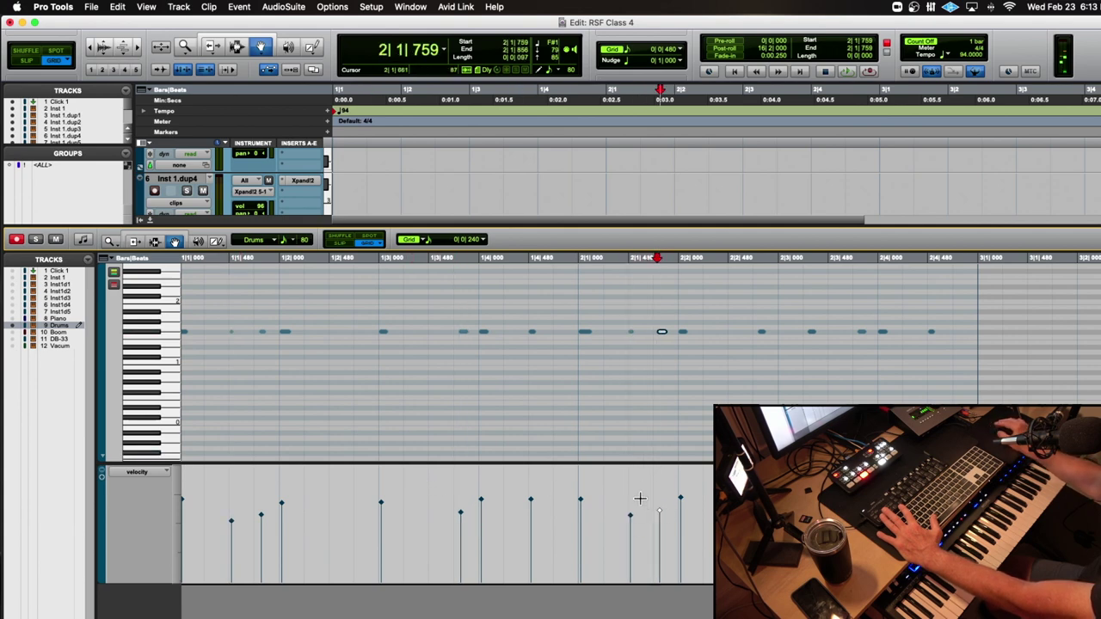
pyautogui.click(861, 332)
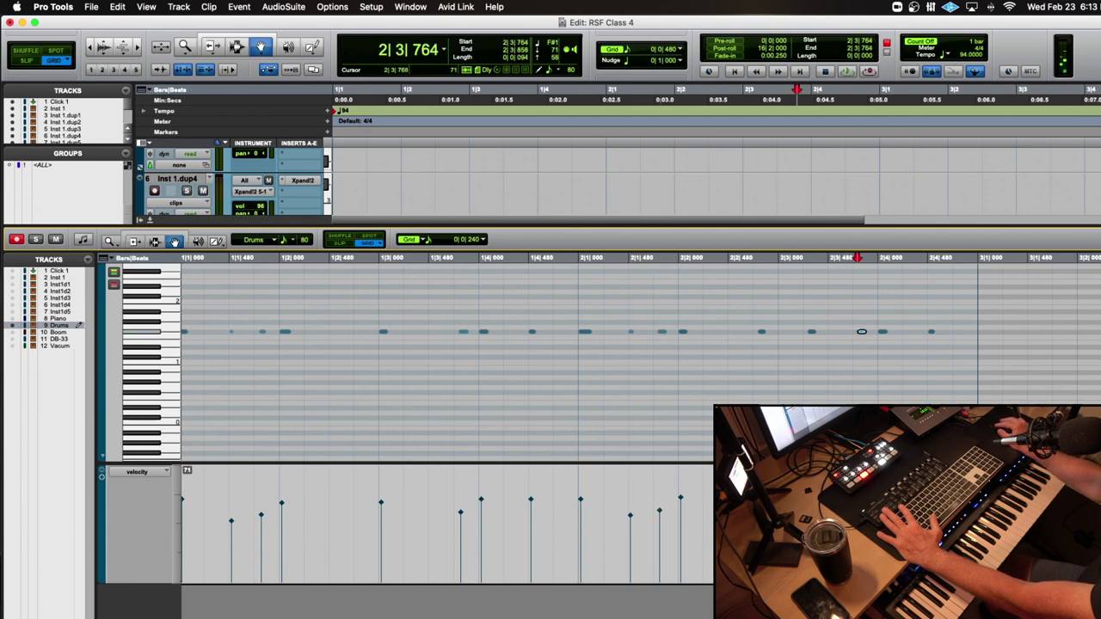
pyautogui.press('Return')
pyautogui.press('space')
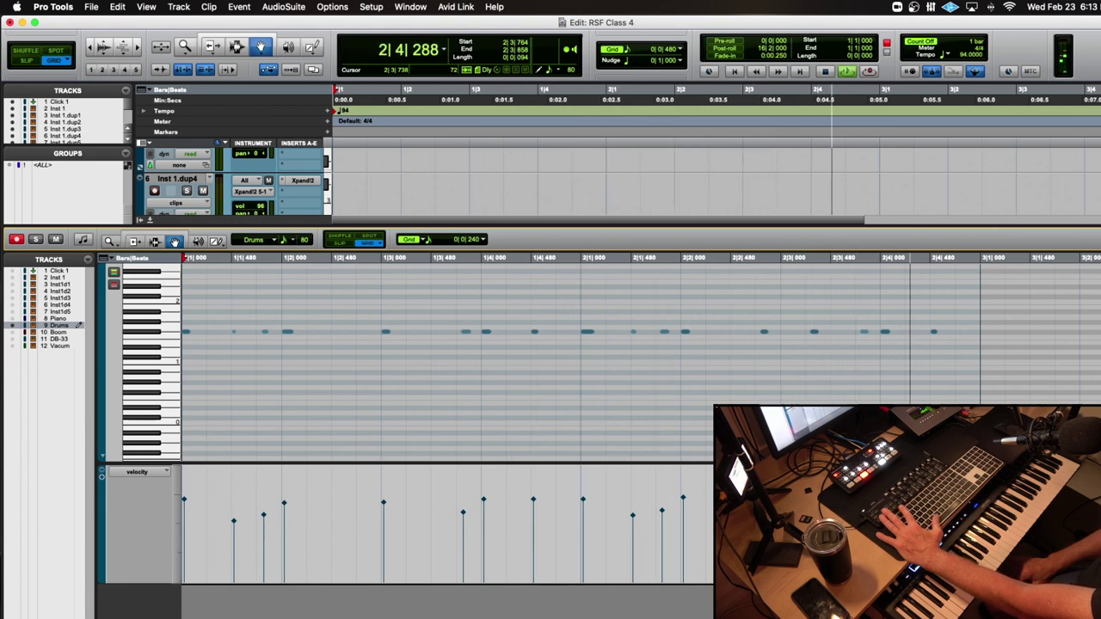
pyautogui.press('space')
pyautogui.press('space')
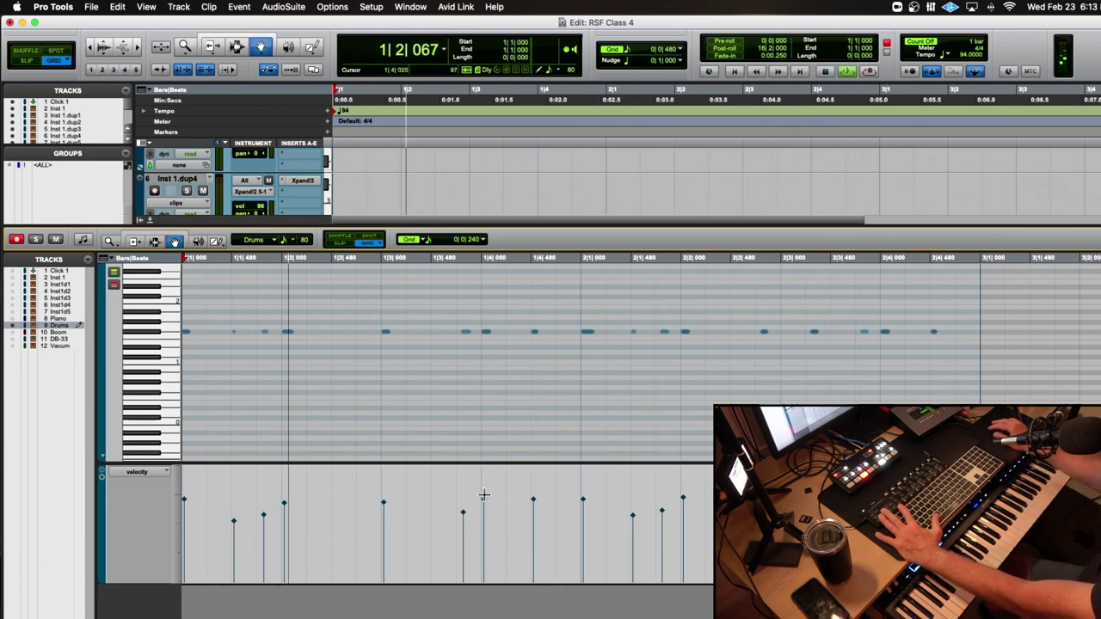
pyautogui.press('space')
# - Lower the velocity of the drum note at 1|4|478 and play back the part
pyautogui.click(533, 507)
pyautogui.click(540, 514)
pyautogui.press('space')
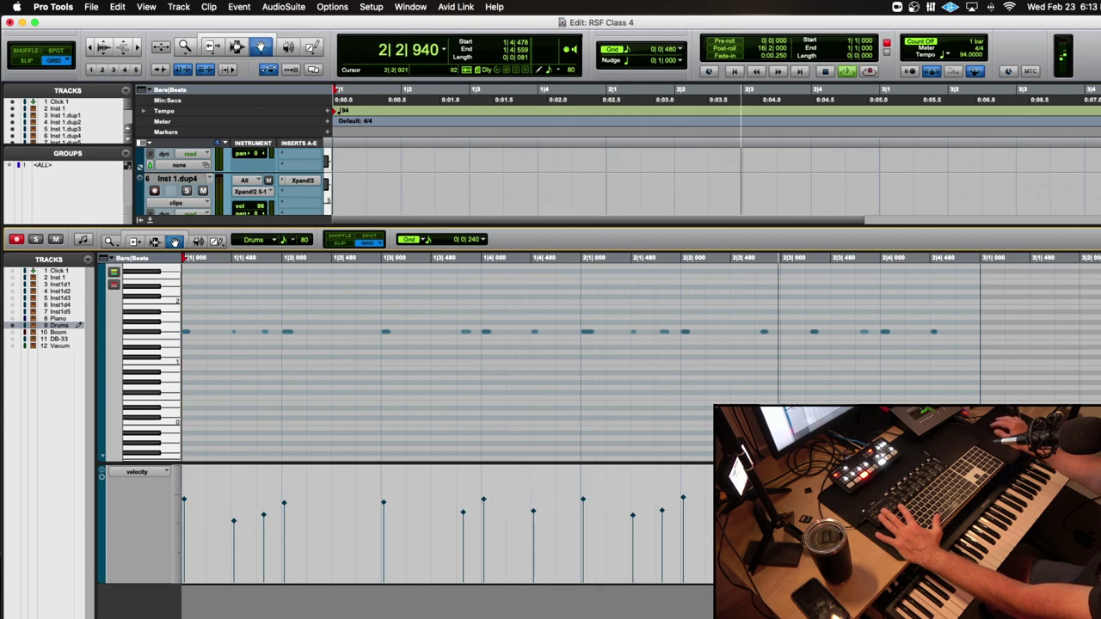
pyautogui.press('space')
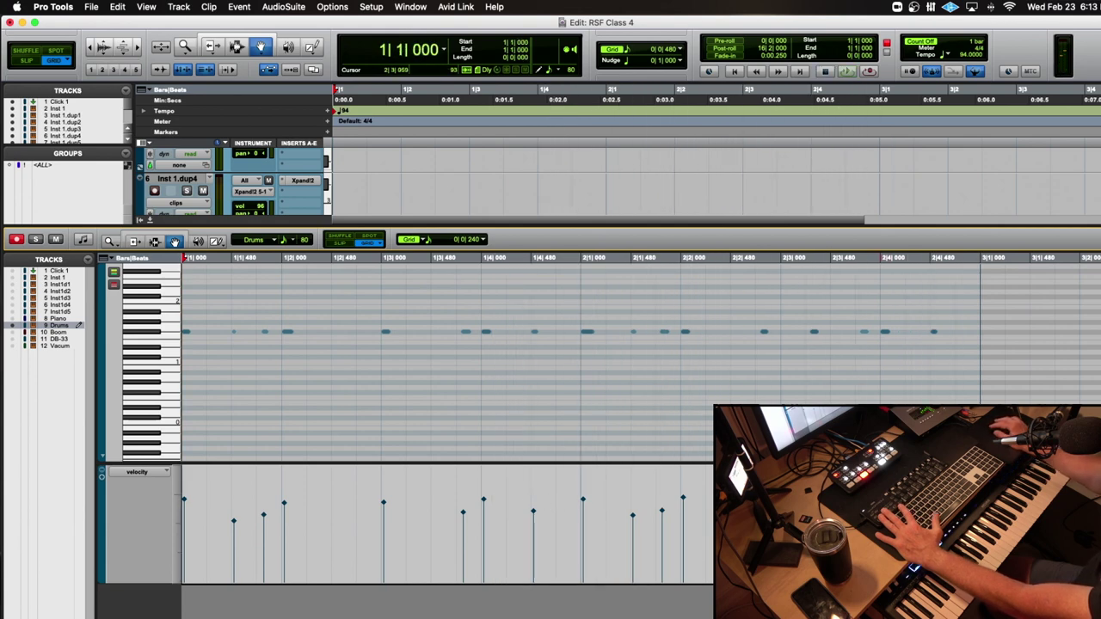
# - Set the velocity of the drum note at 2|3|764 to 60
pyautogui.click(885, 331)
pyautogui.click(864, 331)
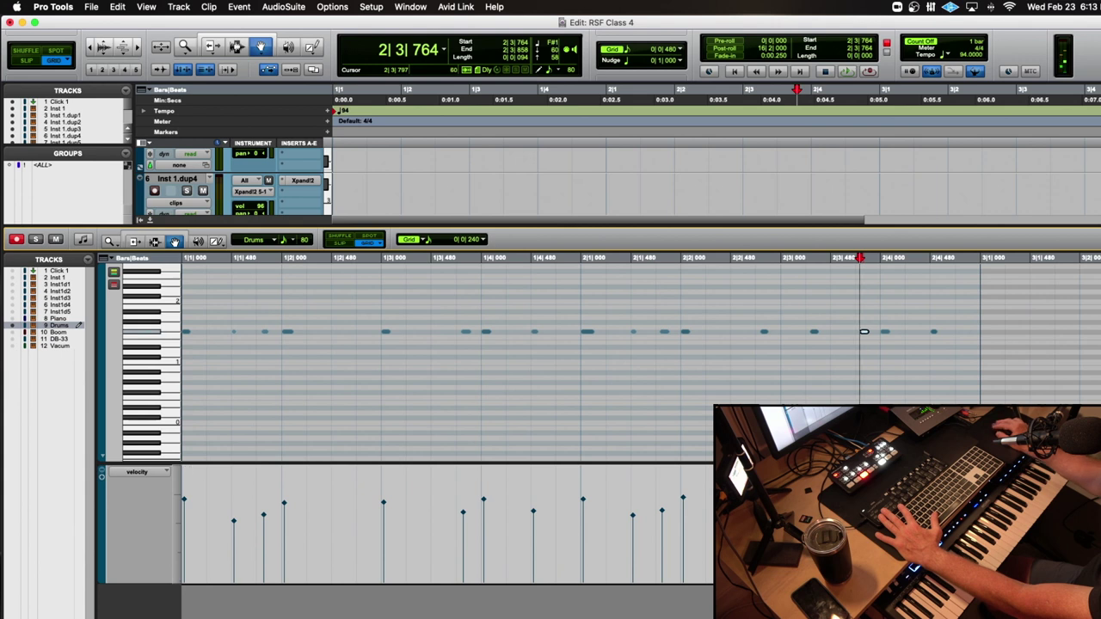
# - Play the drum pattern from the beginning twice, auditioning the F#1 note at 2|3|764 between playbacks
pyautogui.press('Return')
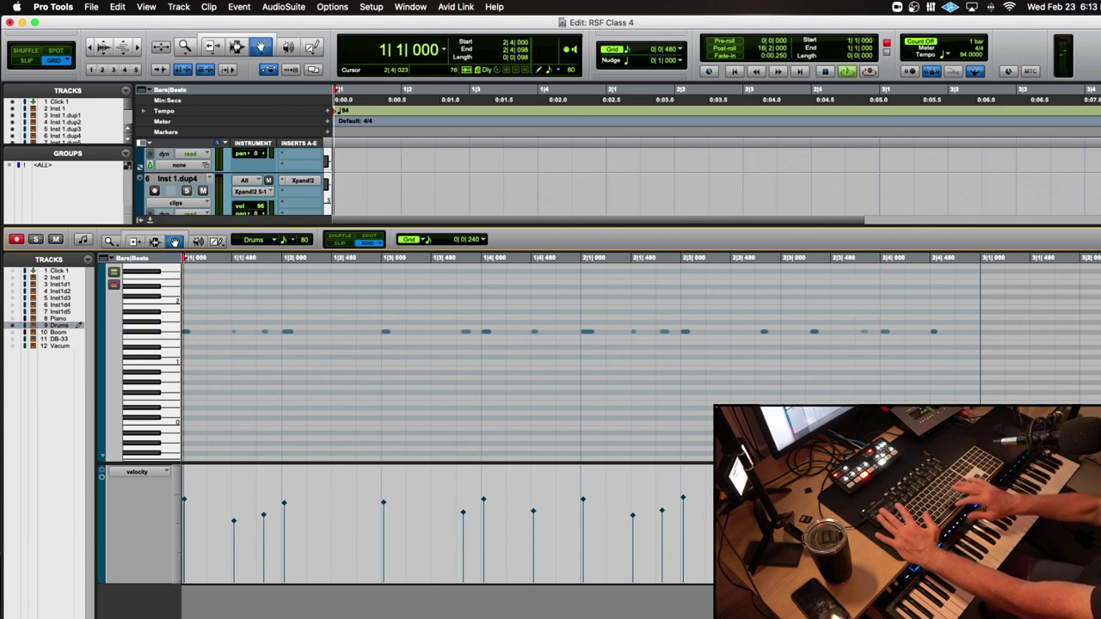
pyautogui.press('space')
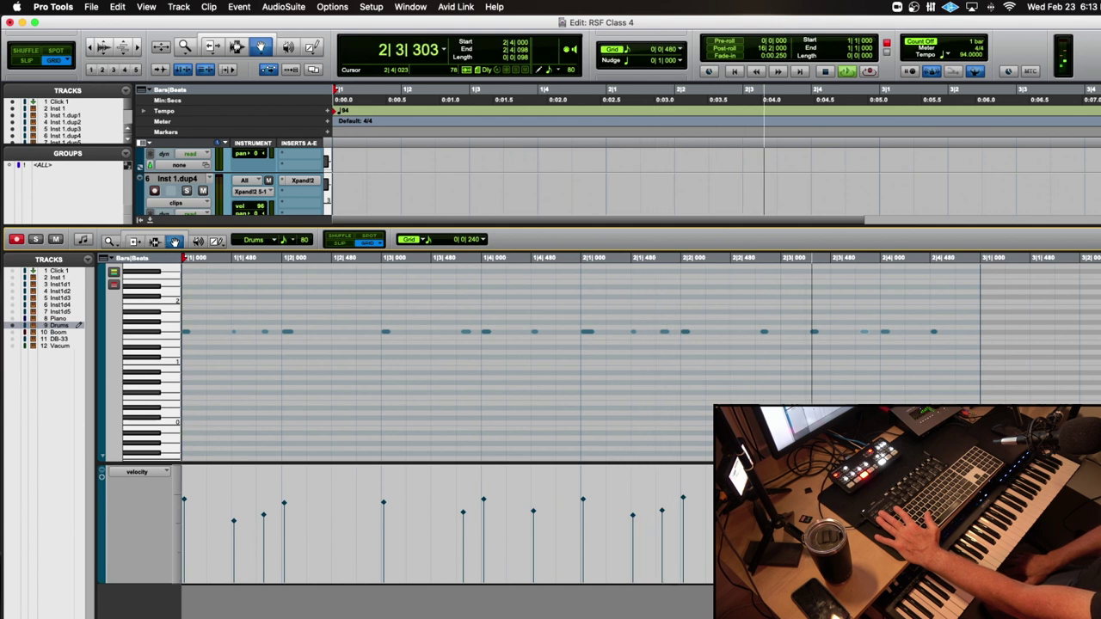
pyautogui.press('space')
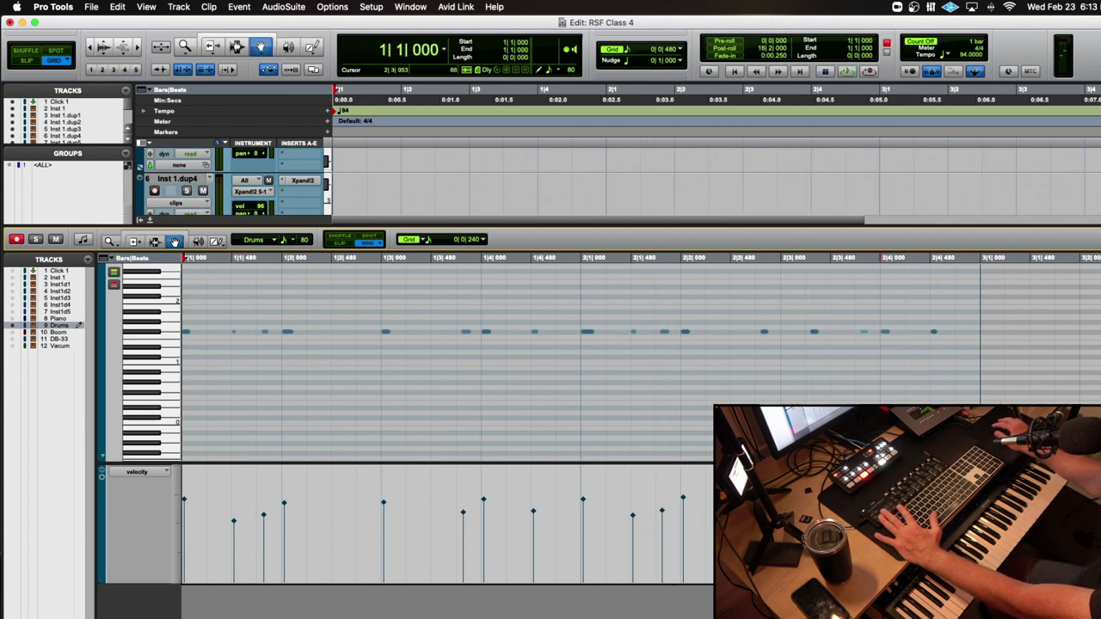
pyautogui.click(863, 331)
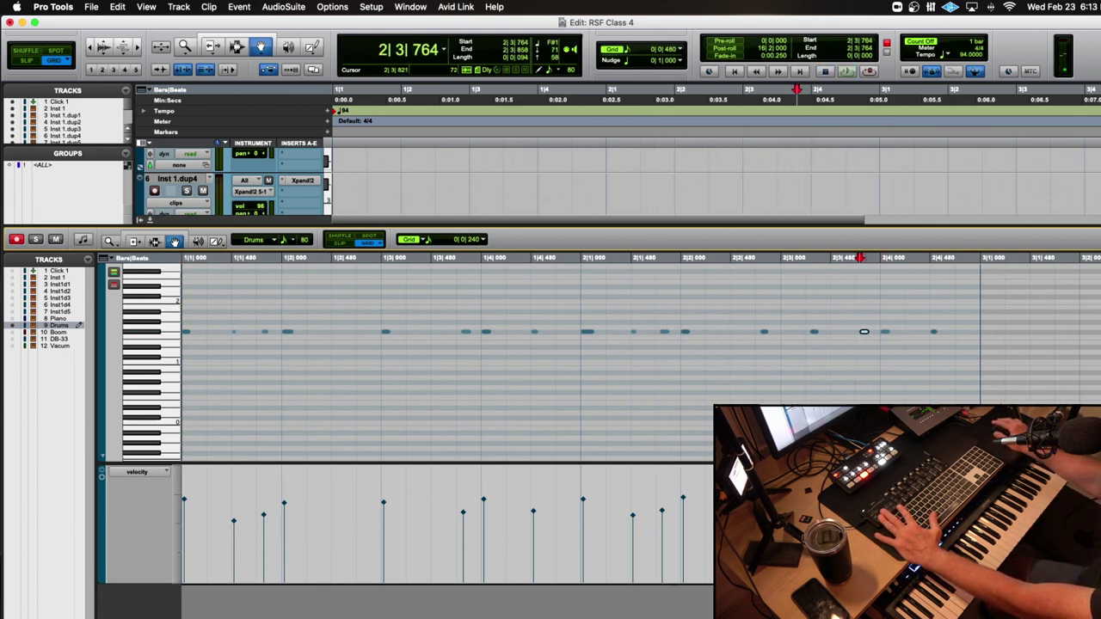
pyautogui.press('Return')
pyautogui.press('space')
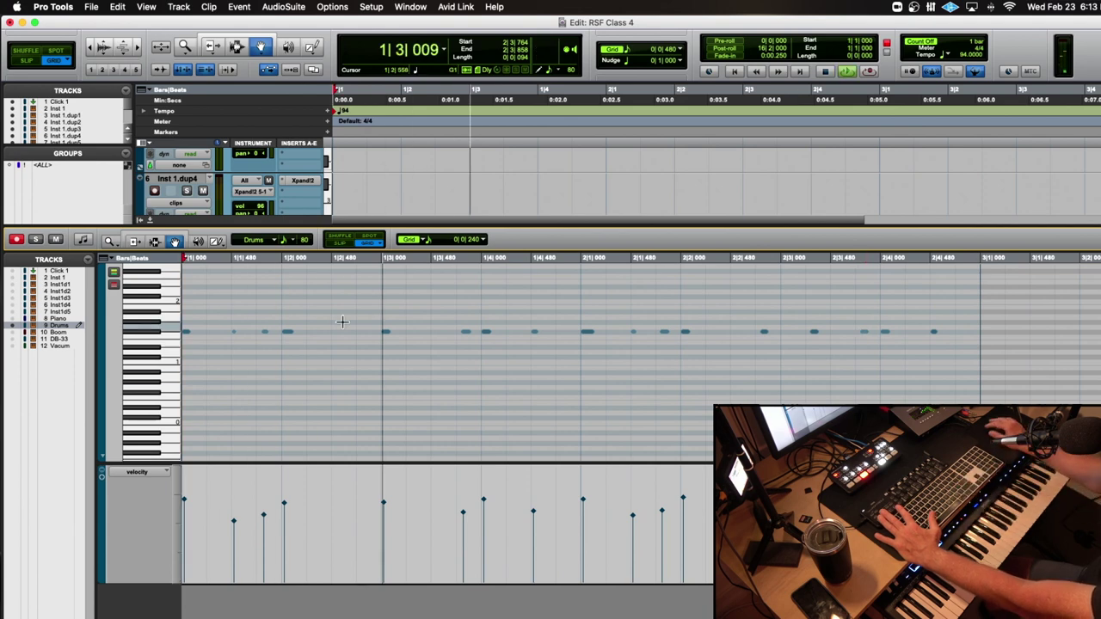
# - Close the MIDI editor with the Drums track disarmed, and select the Drums-01 clip in the timeline
pyautogui.hotkey('ctrl', '=')
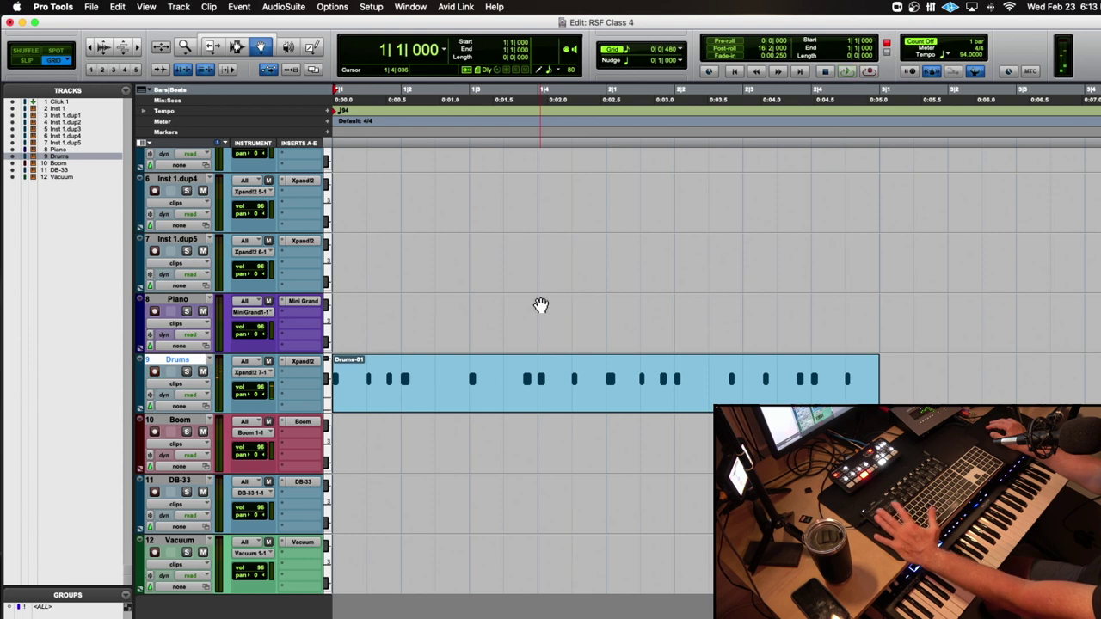
pyautogui.hotkey('shift', 'r')
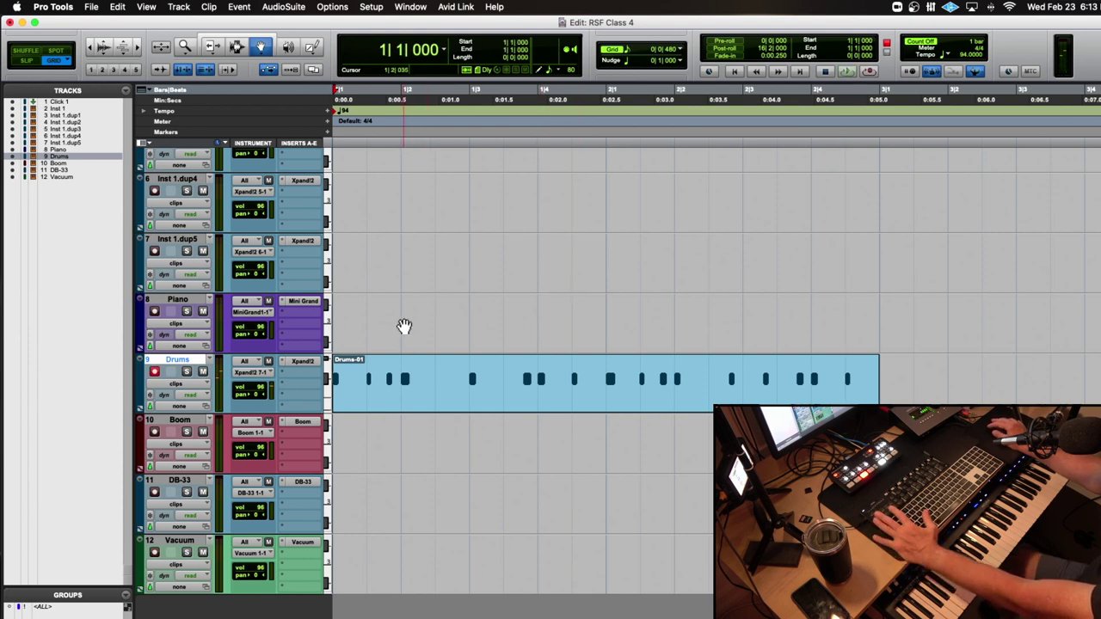
pyautogui.click(408, 388)
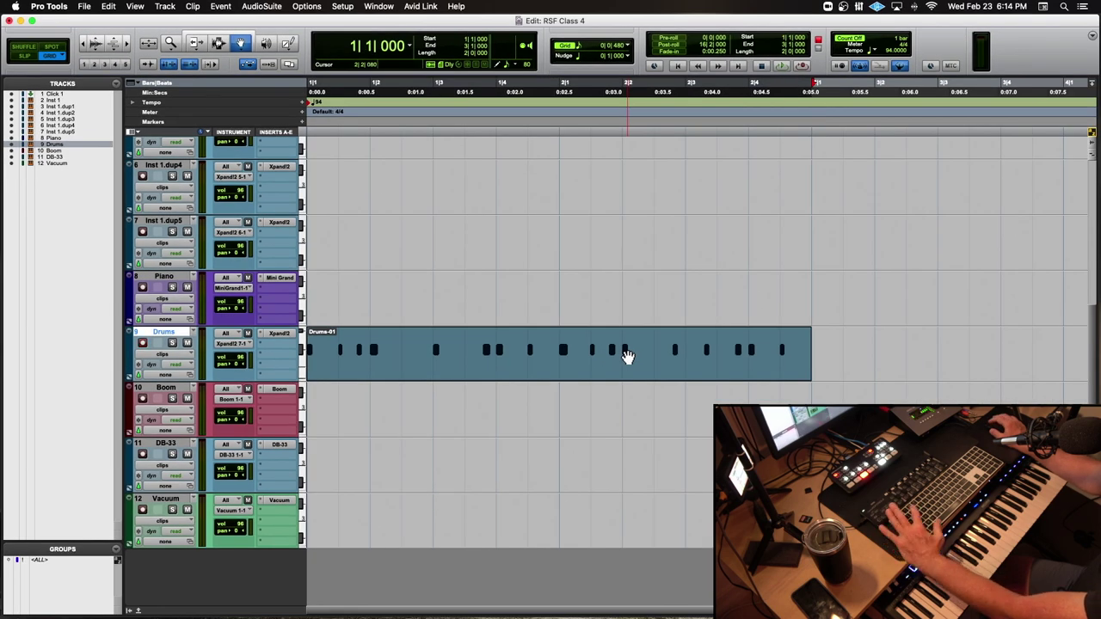
pyautogui.press('super+bracketleft')
pyautogui.press('super+bracketleft')
pyautogui.press('super+bracketleft')
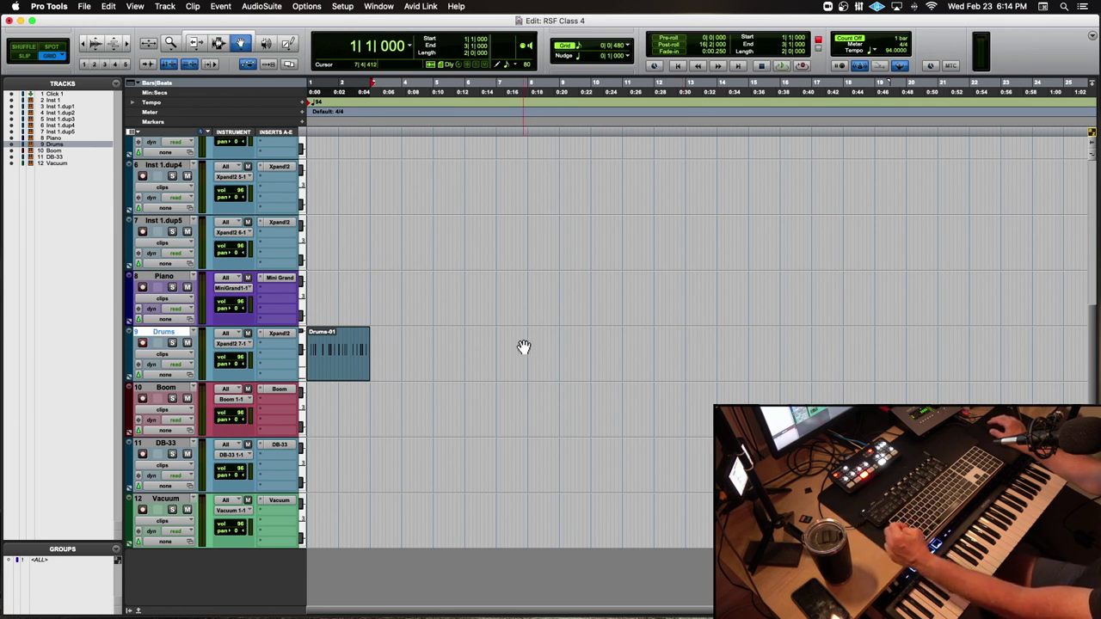
# - Try duplicating the Drums-01 clip three times end to end, and undo all three duplications
pyautogui.press('super+d')
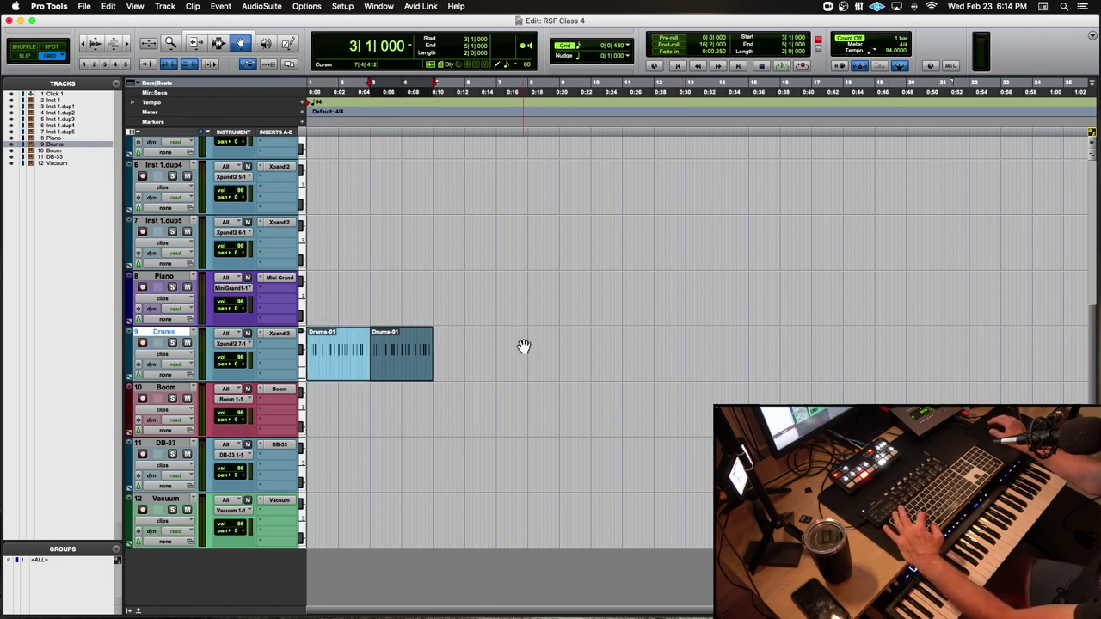
pyautogui.press('super+d')
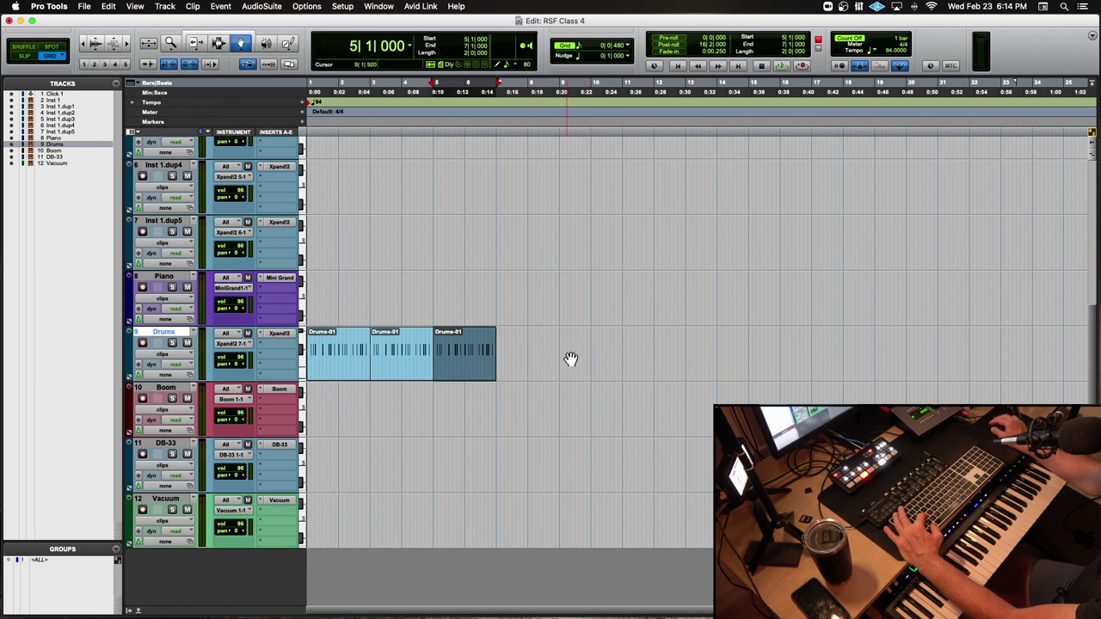
pyautogui.press('super+d')
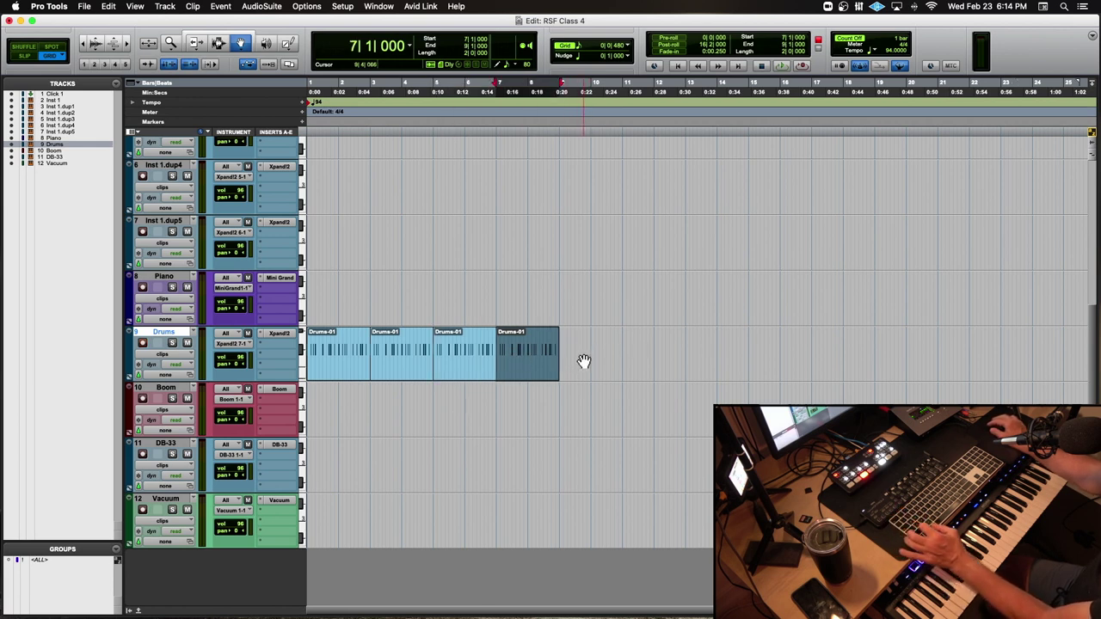
pyautogui.press('super+z')
pyautogui.press('super+z')
pyautogui.press('super+z')
pyautogui.scroll(2, 584, 361)
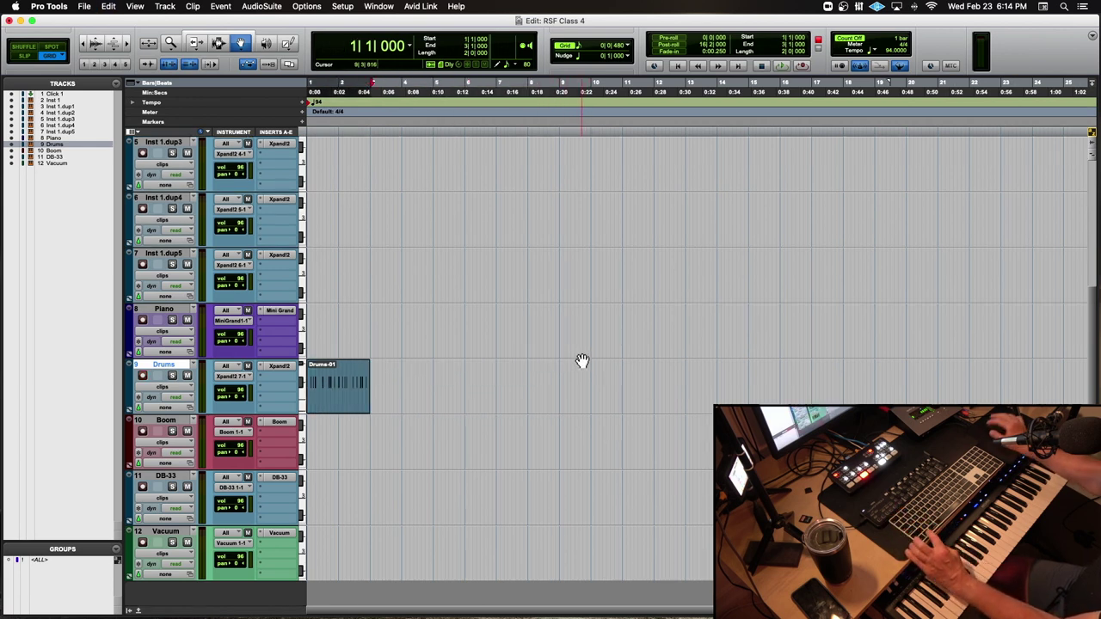
# - Repeat the Drums-01 clip 30 times along the Drums track and select the last copy
pyautogui.hotkey('alt', 'r')
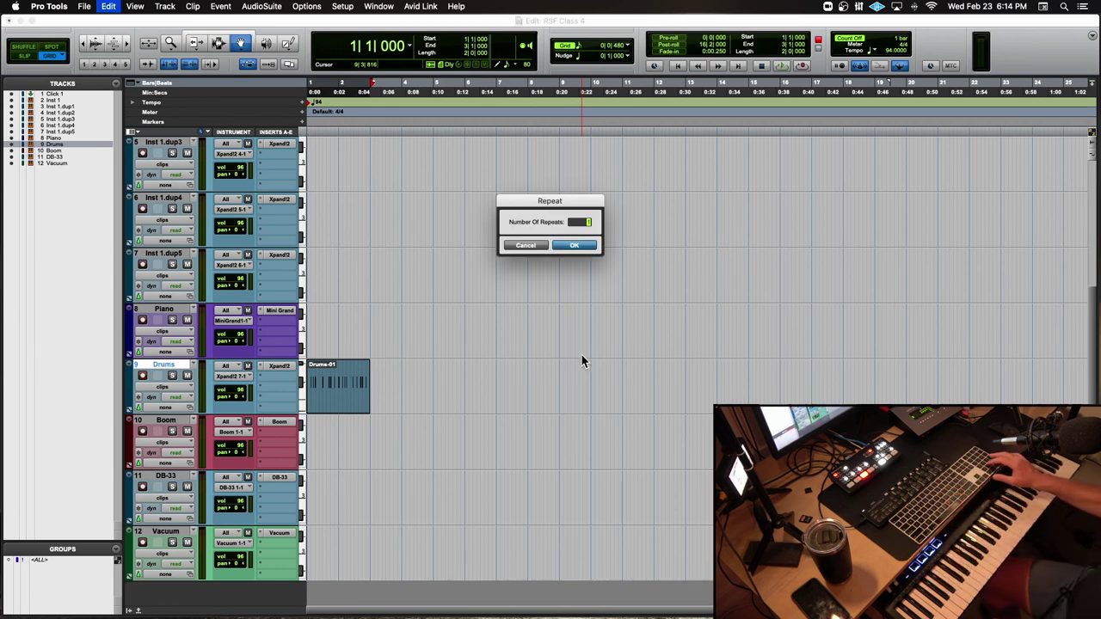
pyautogui.write('30')
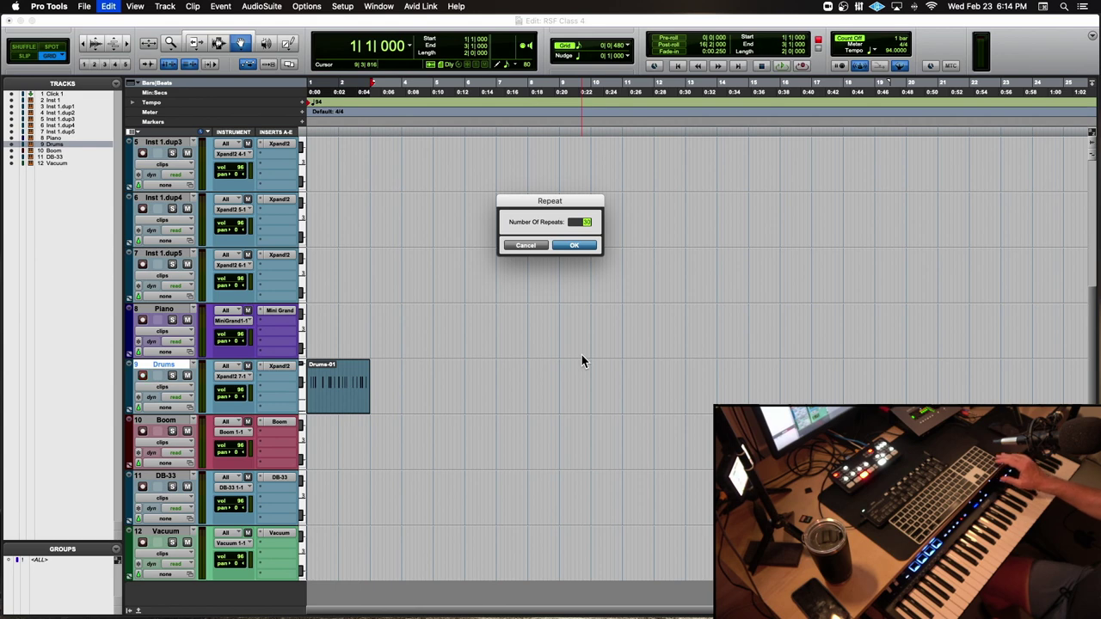
pyautogui.press('Return')
pyautogui.hotkey('shift', 'r')
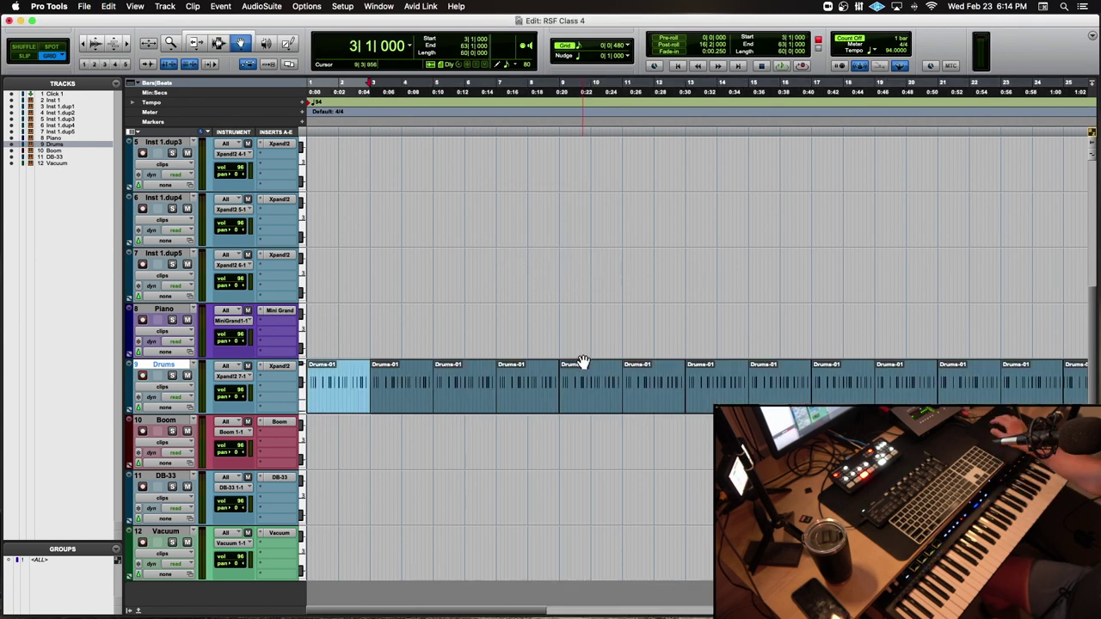
pyautogui.hscroll(15, 583, 361)
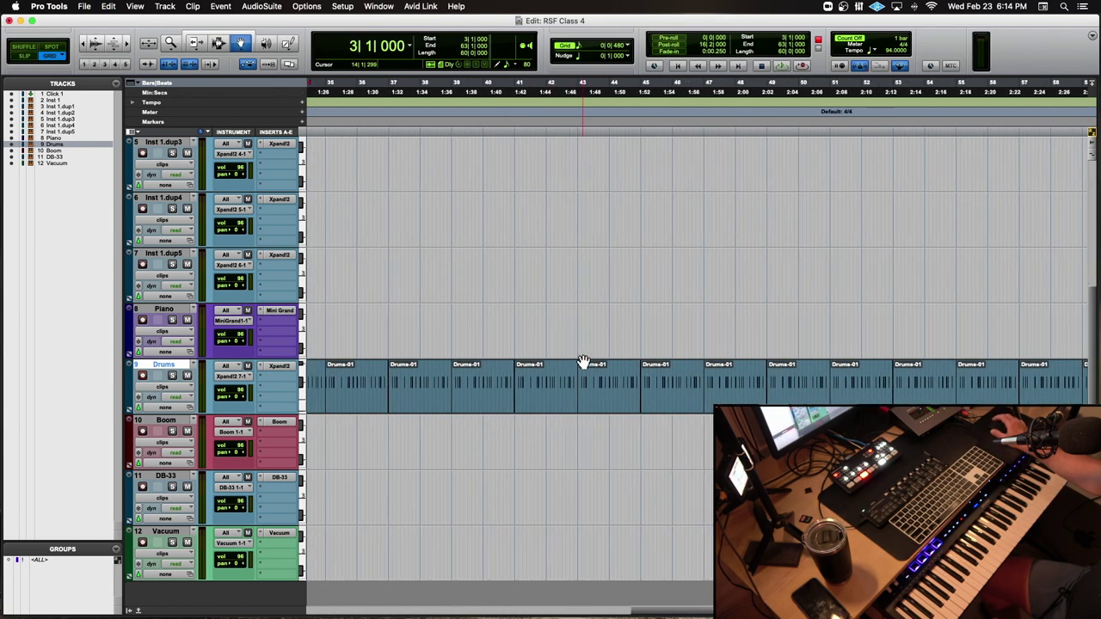
pyautogui.hscroll(6, 583, 362)
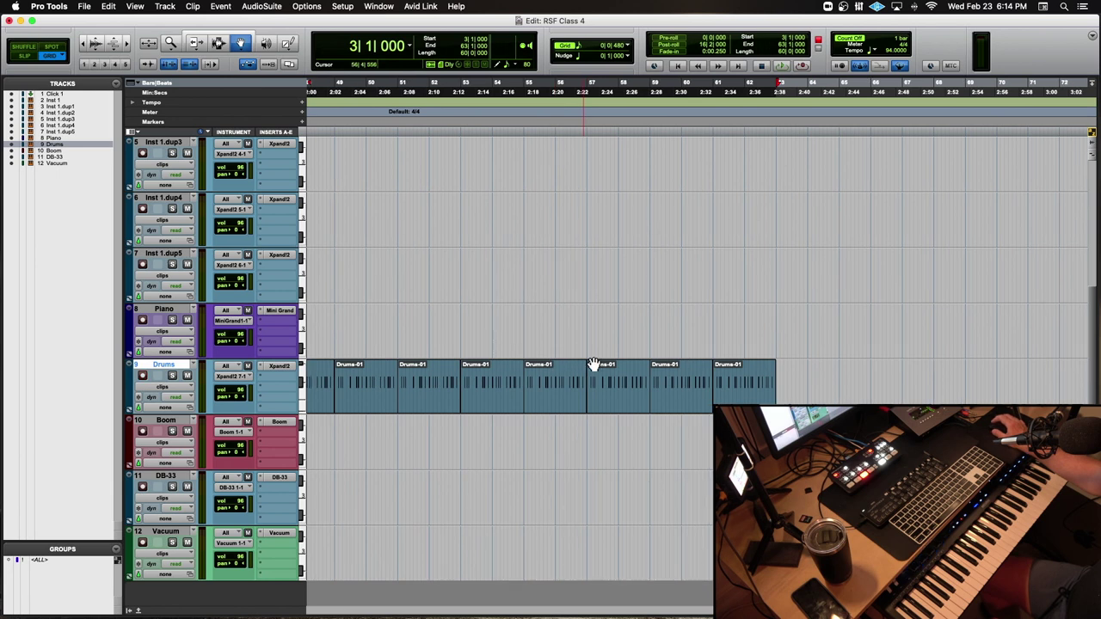
pyautogui.click(753, 385)
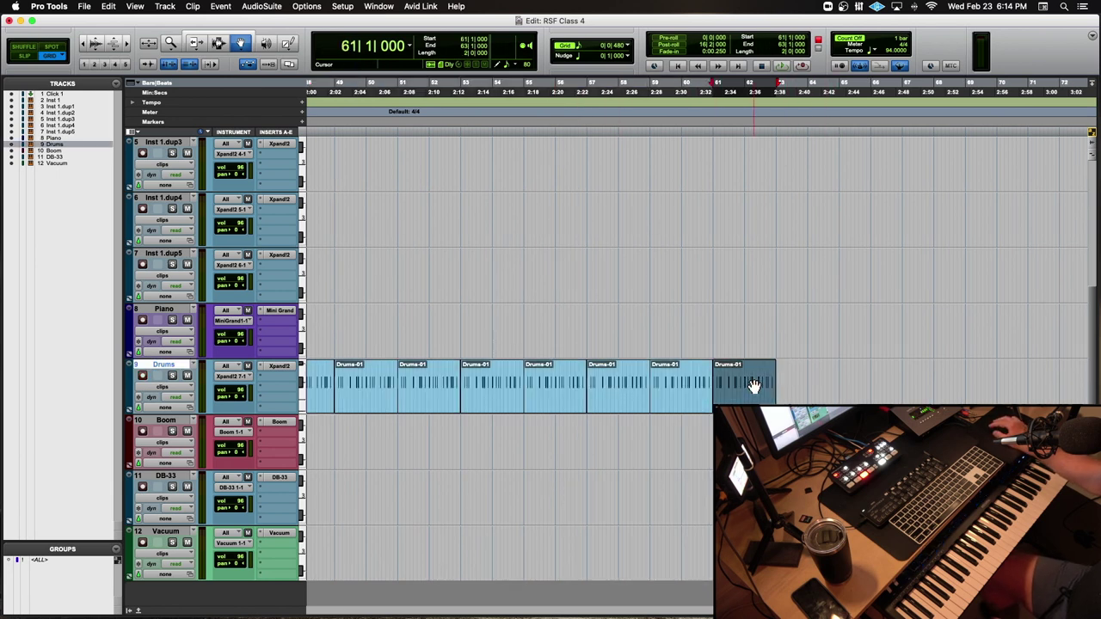
# - Set the metronome click to sound only during countoff in the Click/Countoff Options
pyautogui.hscroll(-2, 460, 128)
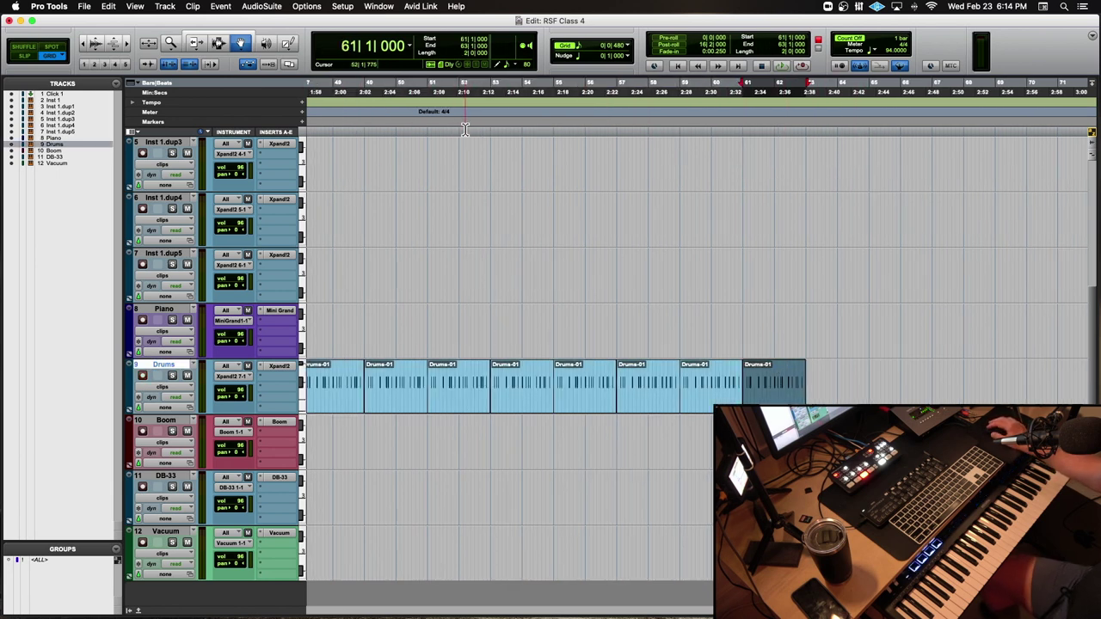
pyautogui.scroll(5, 352, 216)
pyautogui.hscroll(-10, 357, 213)
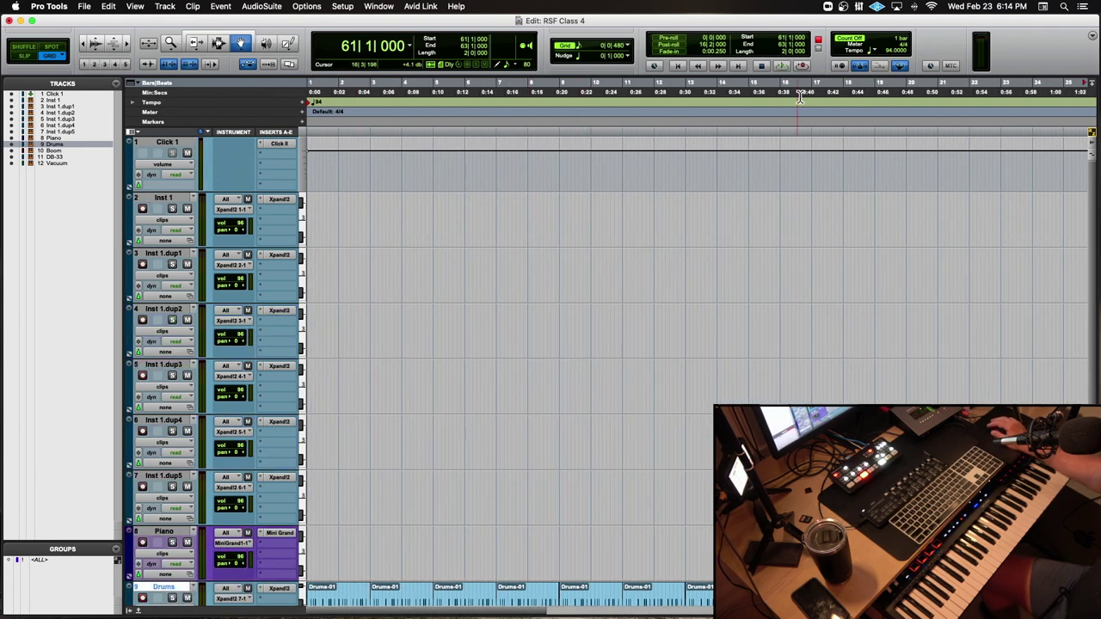
pyautogui.doubleClick(860, 68)
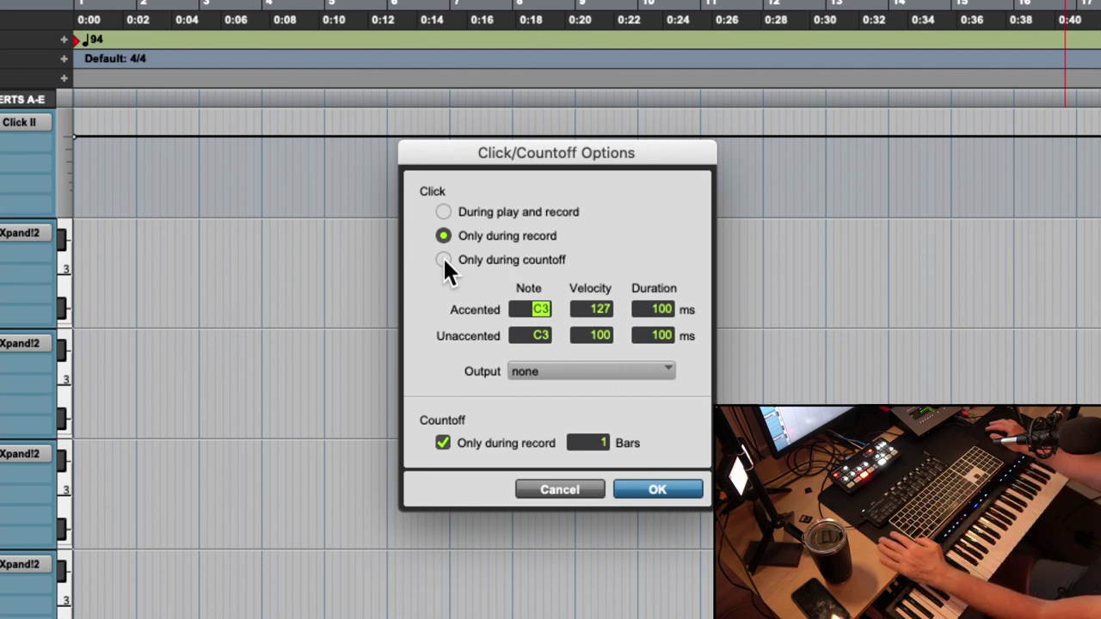
pyautogui.click(443, 259)
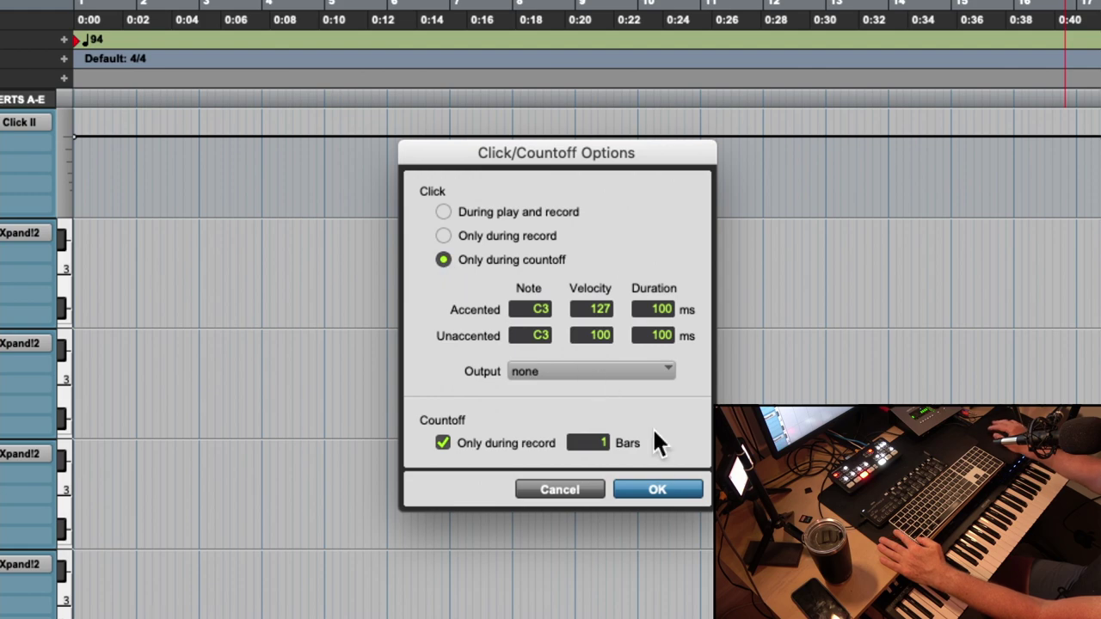
pyautogui.click(657, 489)
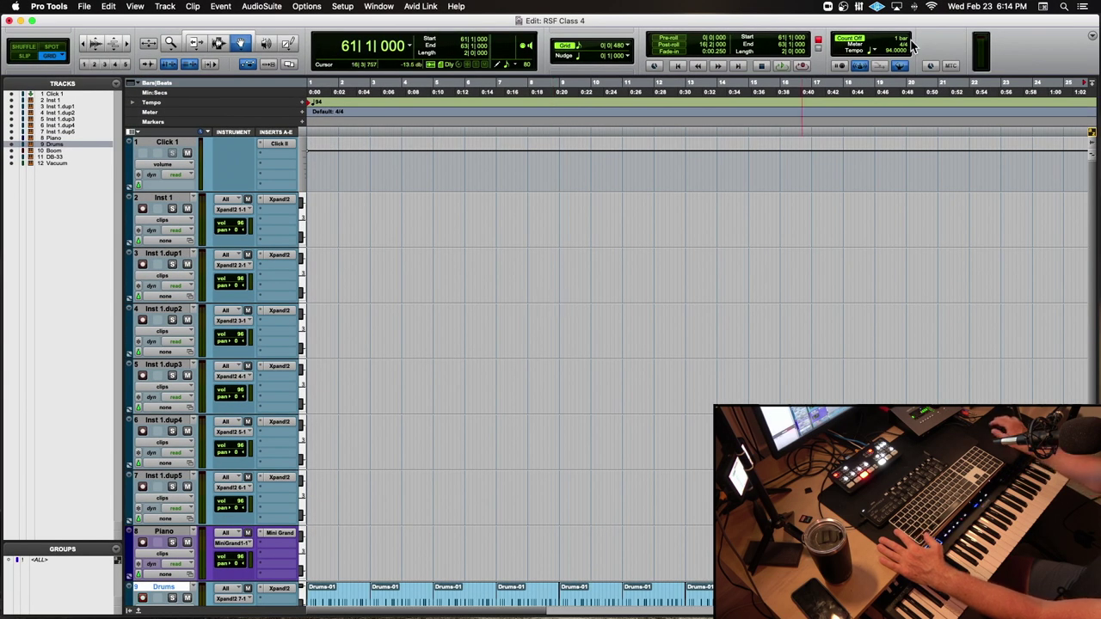
# - Record a first MIDI take on the Piano track from bar 1 over the drums, and delete it
pyautogui.scroll(-5, 471, 337)
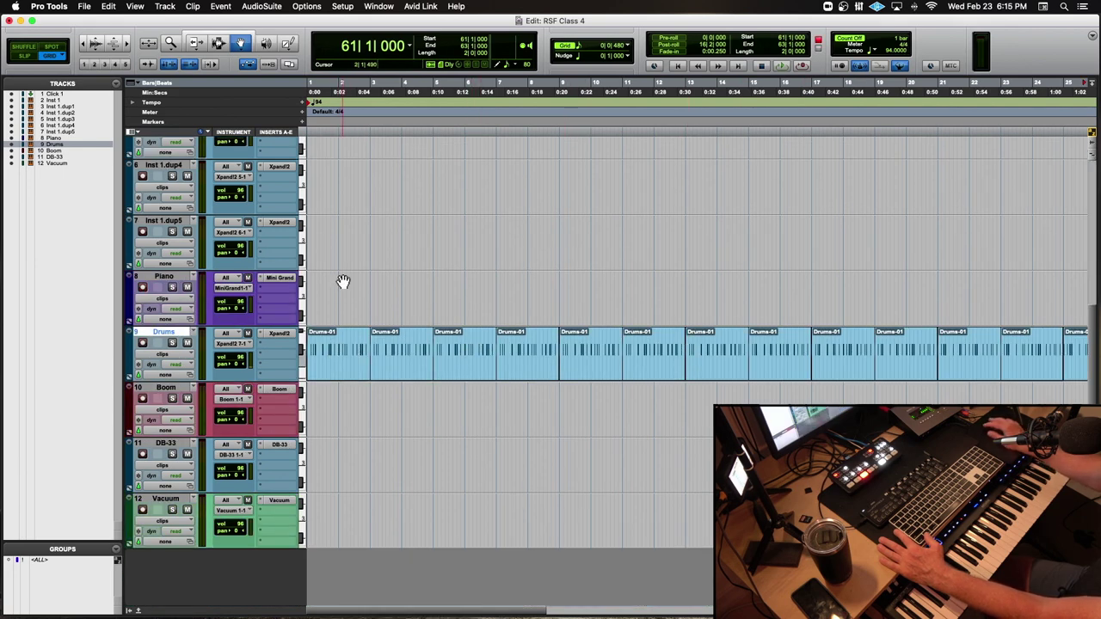
pyautogui.press('Return')
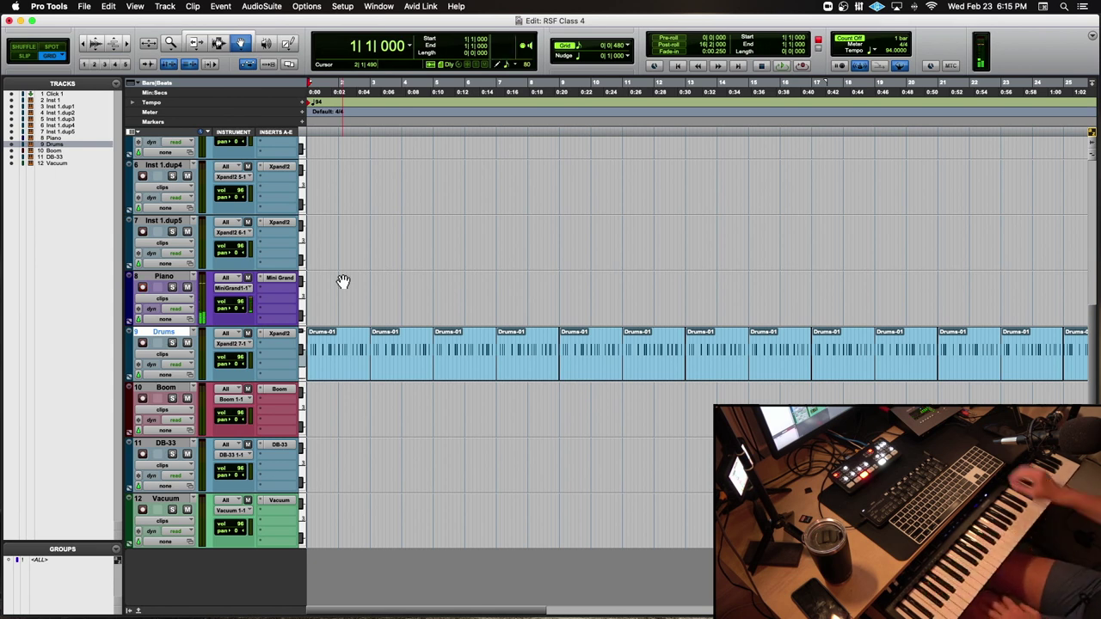
pyautogui.press('KP_3')
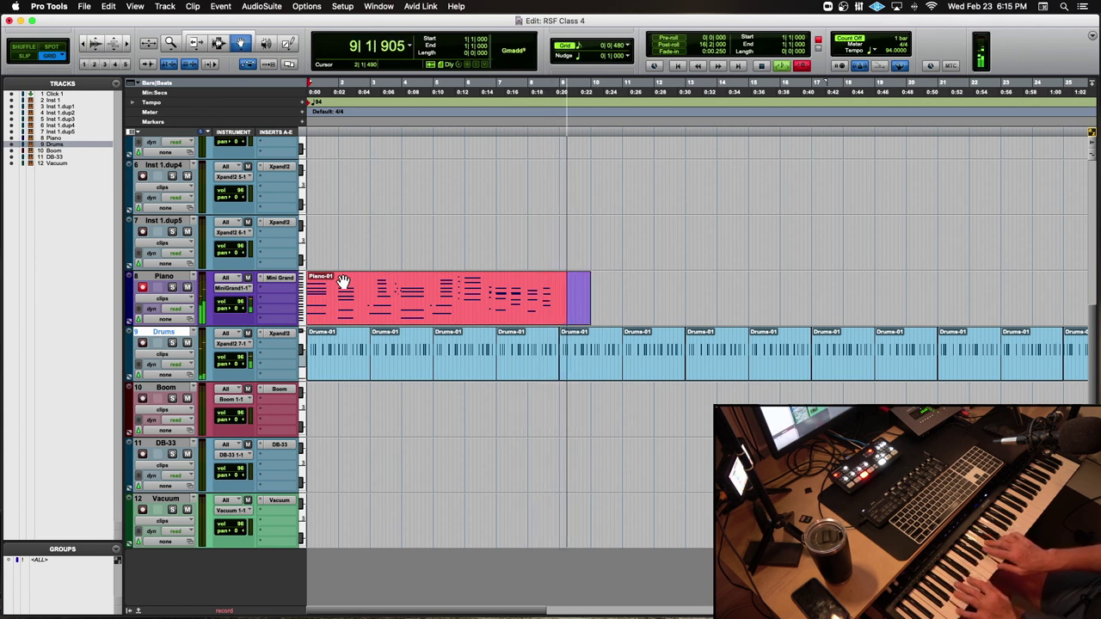
pyautogui.press('space')
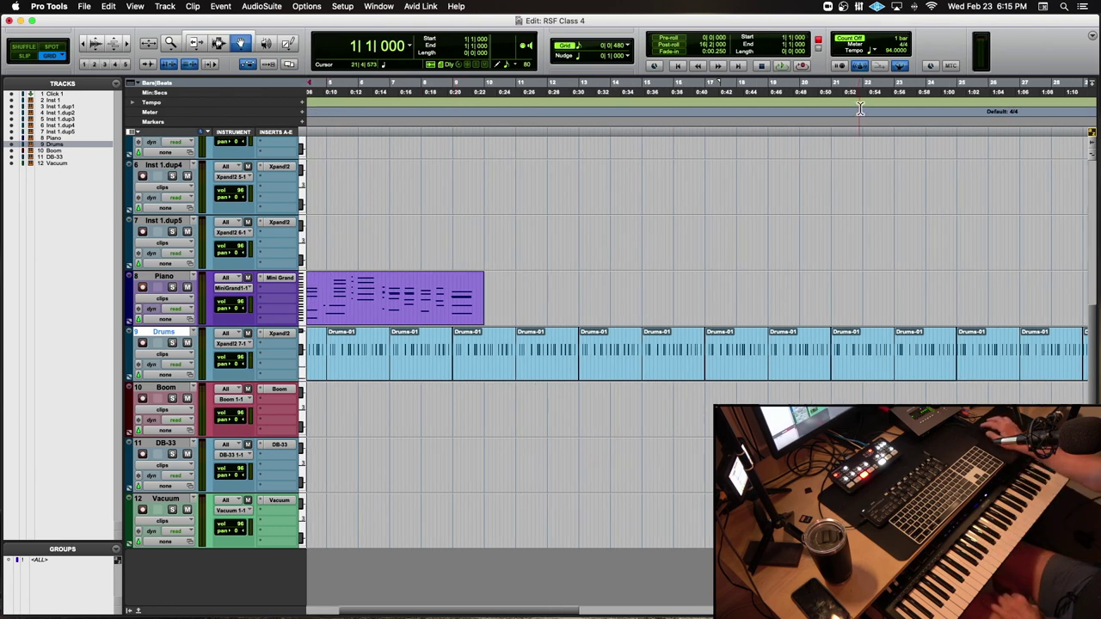
pyautogui.click(479, 298)
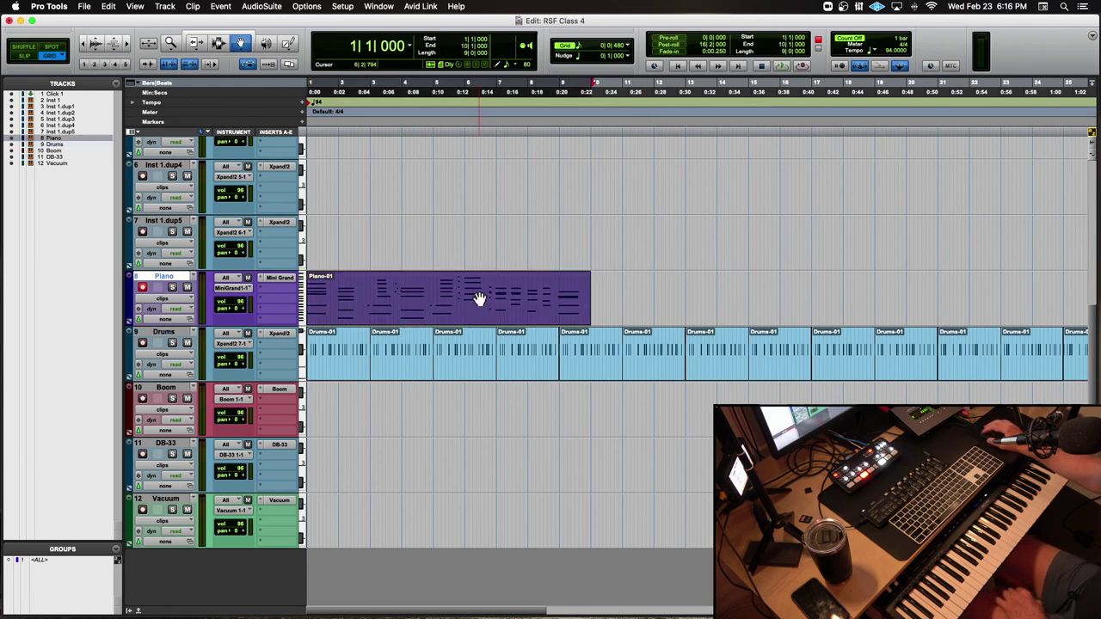
pyautogui.press('Delete')
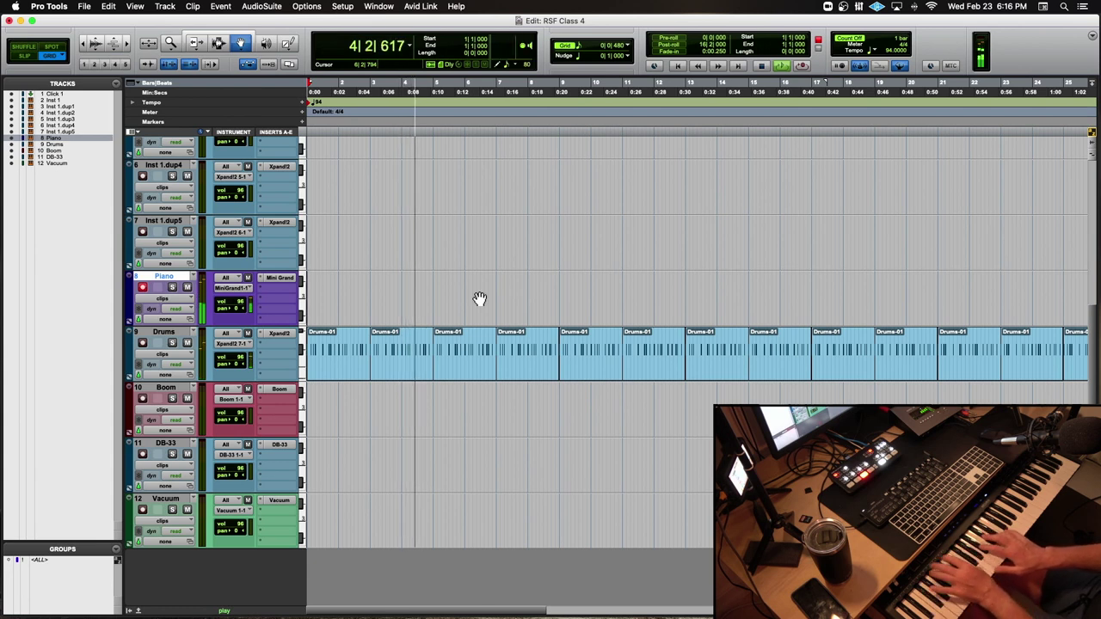
# - Record a new MIDI piano take of about twelve bars on the Piano track from bar 1
pyautogui.press('super+space')
pyautogui.press('space')
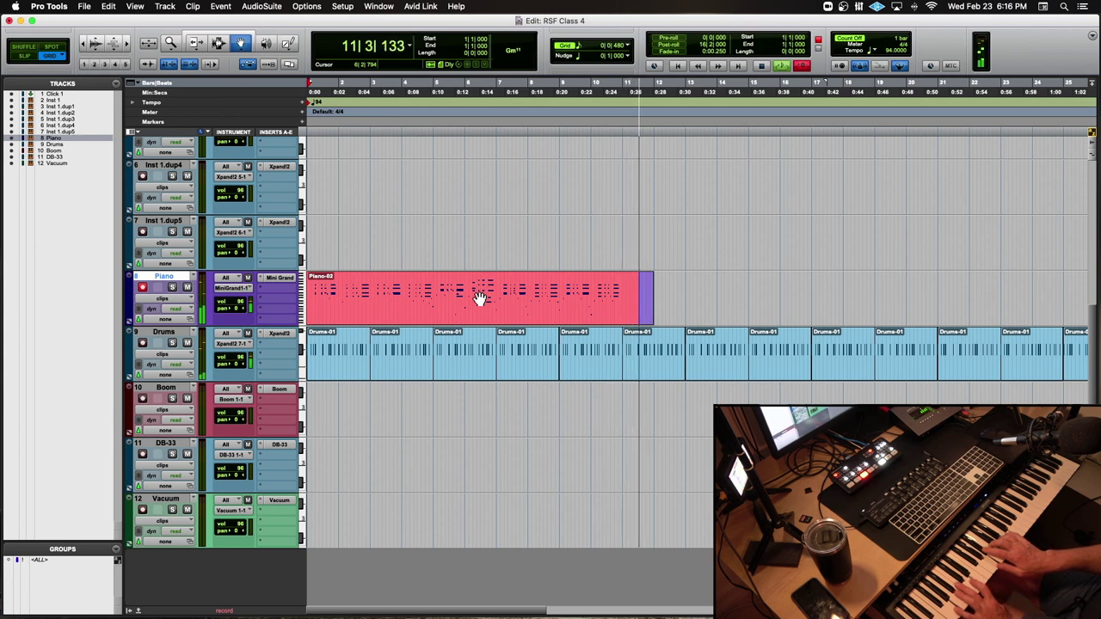
pyautogui.press('space')
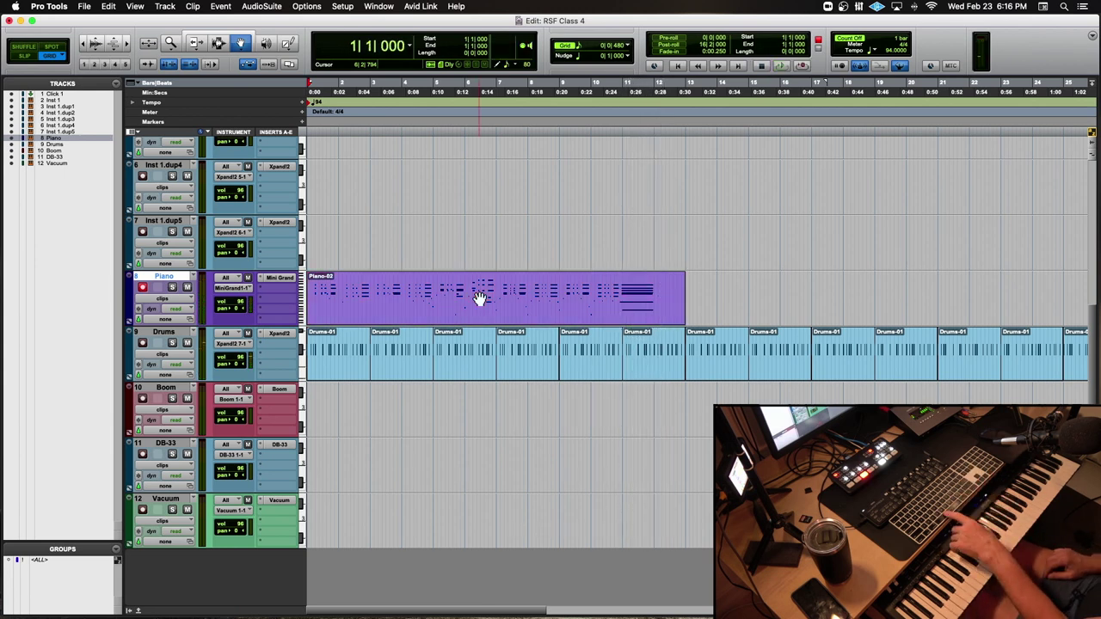
# - Play back the new piano take with the drums, with the timeline magnified to show its notes
pyautogui.press('space')
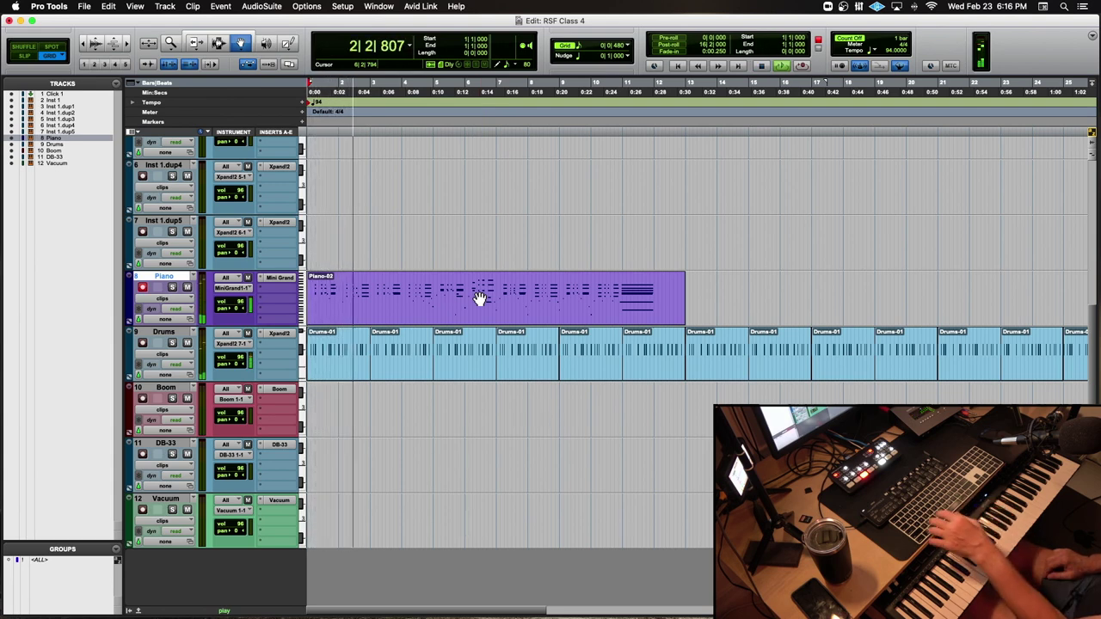
pyautogui.press('super+bracketright')
pyautogui.press('super+bracketright')
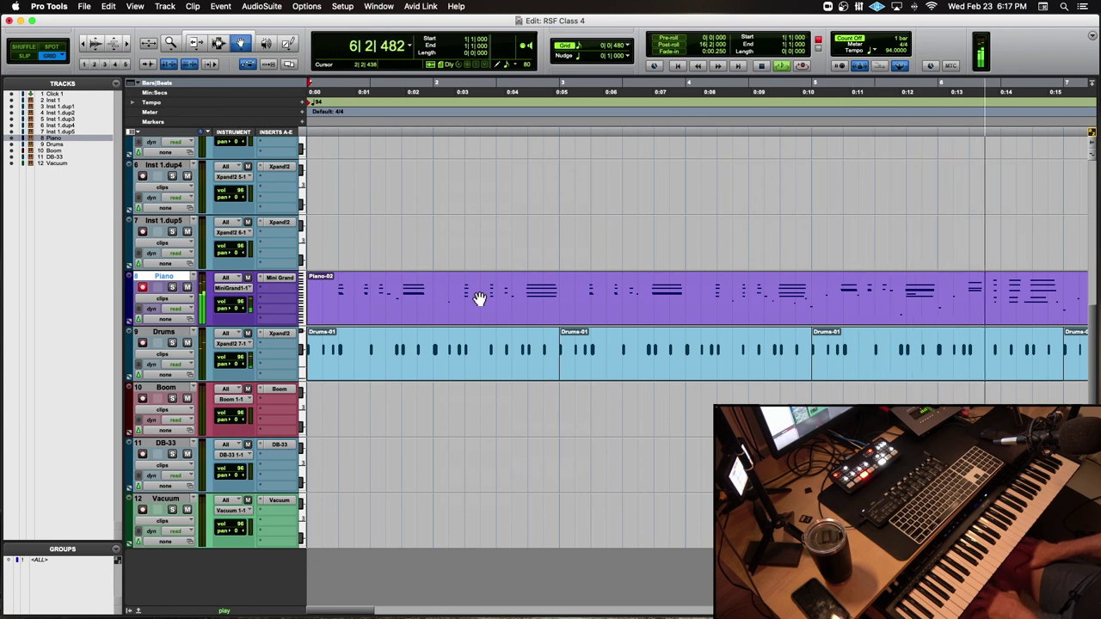
pyautogui.press('space')
pyautogui.press('space')
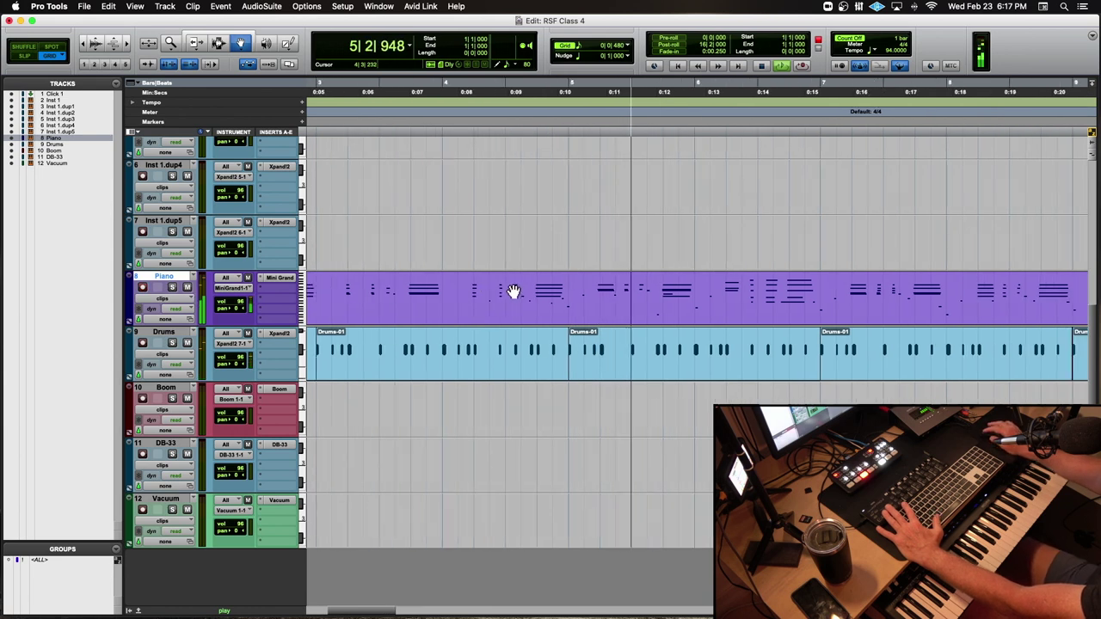
# - Stop playback and quantize one bar of Piano notes from 3|1|480 to 1/16 notes with 57% swing and 91% strength
pyautogui.press('space')
pyautogui.click(220, 43)
pyautogui.moveTo(342, 306); pyautogui.dragTo(457, 303)
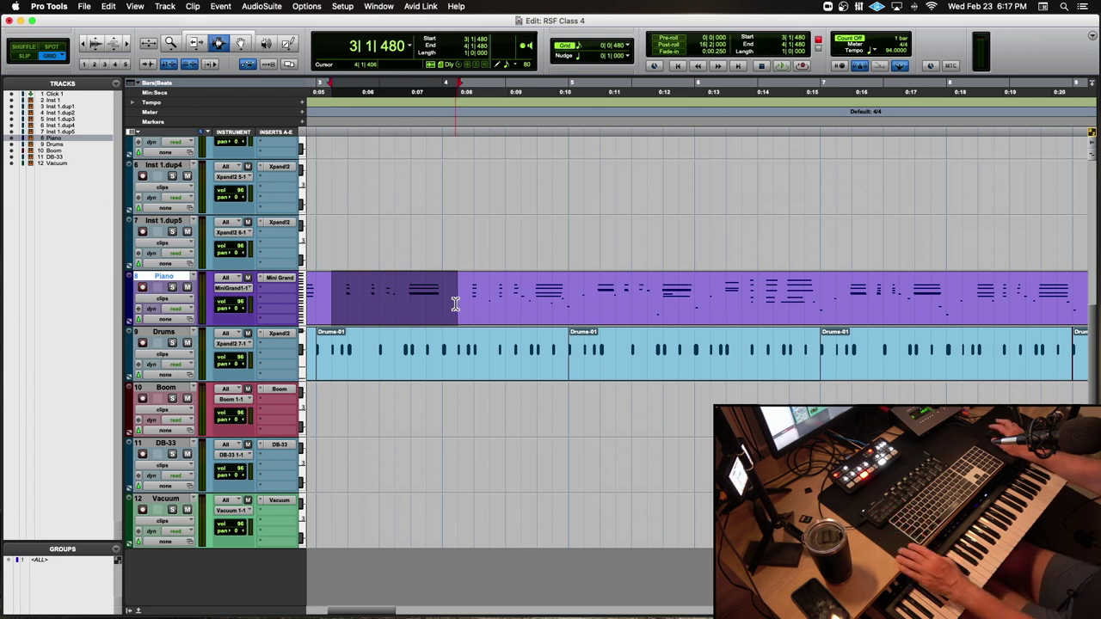
pyautogui.hotkey('alt', '0')
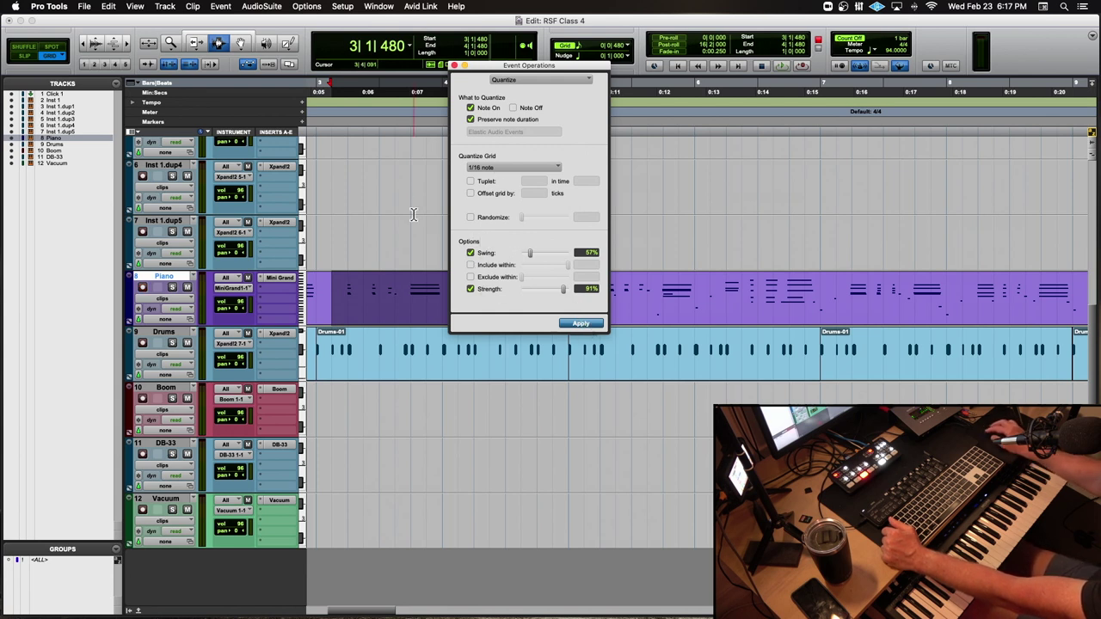
# - Play back the Piano part from 3|1|480 with the drums and examine note timing around bars 5 to 7
pyautogui.click(331, 127)
pyautogui.press('space')
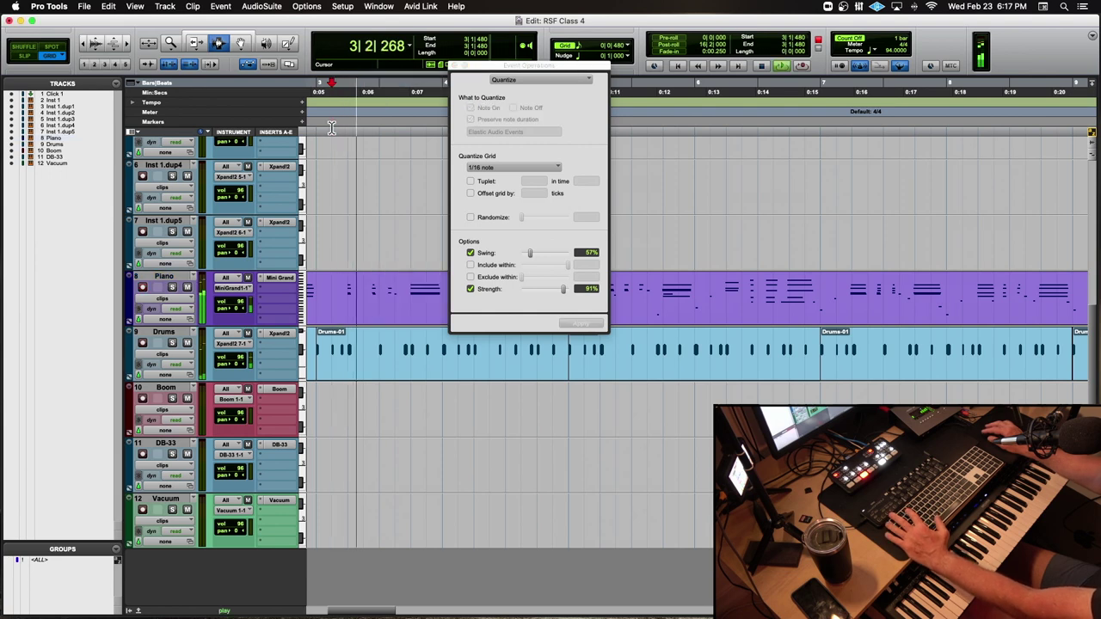
pyautogui.moveTo(490, 68); pyautogui.dragTo(792, 62)
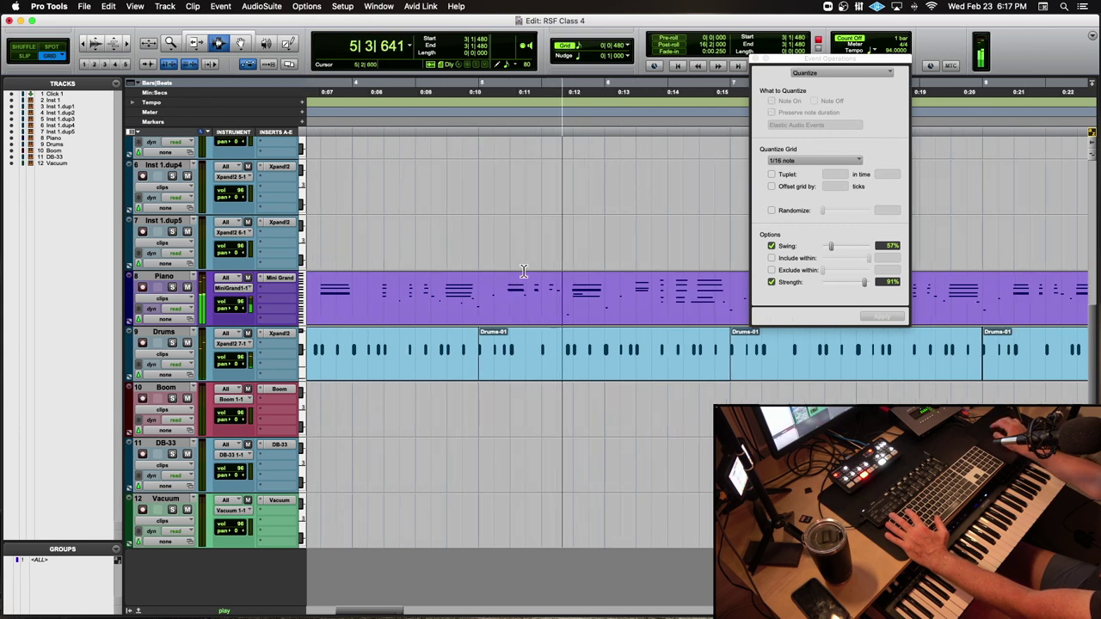
pyautogui.press('space')
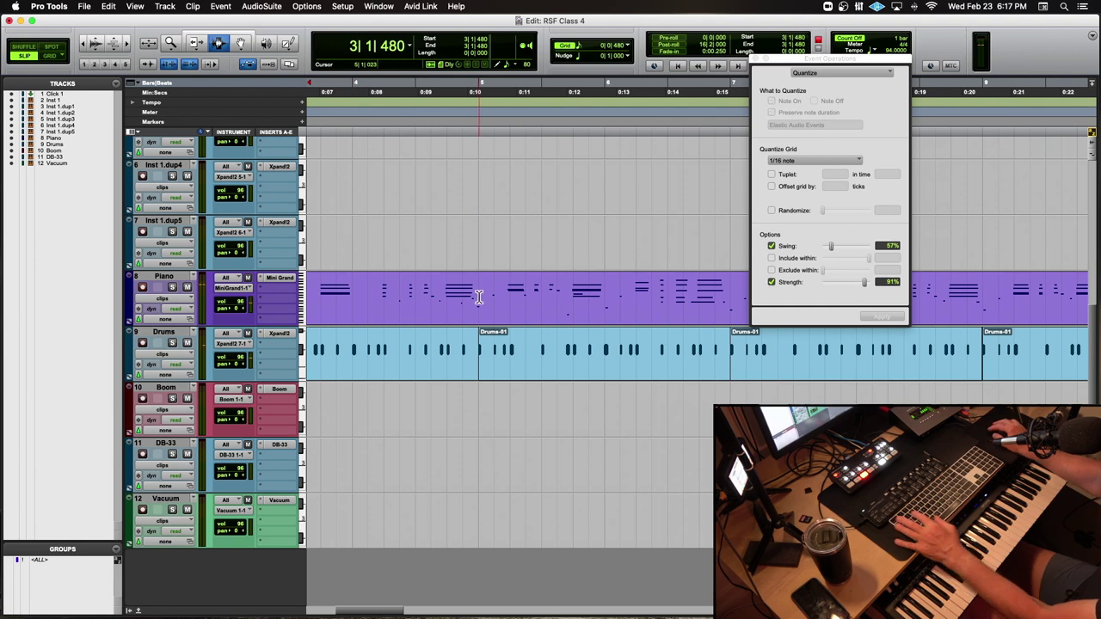
pyautogui.scroll(3, 546, 296)
pyautogui.hscroll(-10, 545, 297)
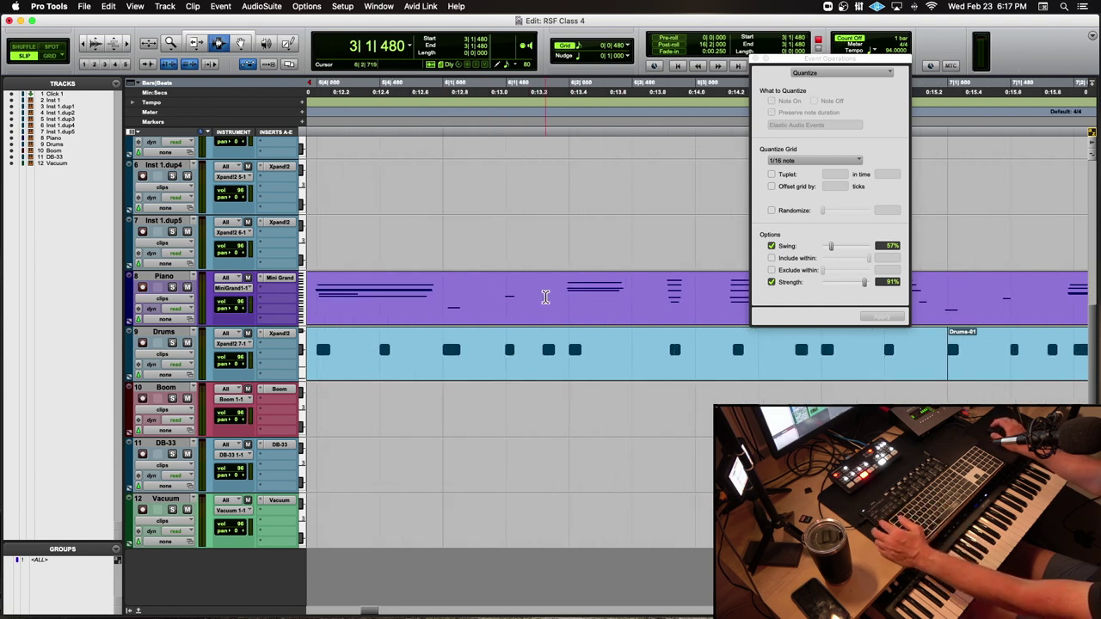
pyautogui.hscroll(10, 545, 297)
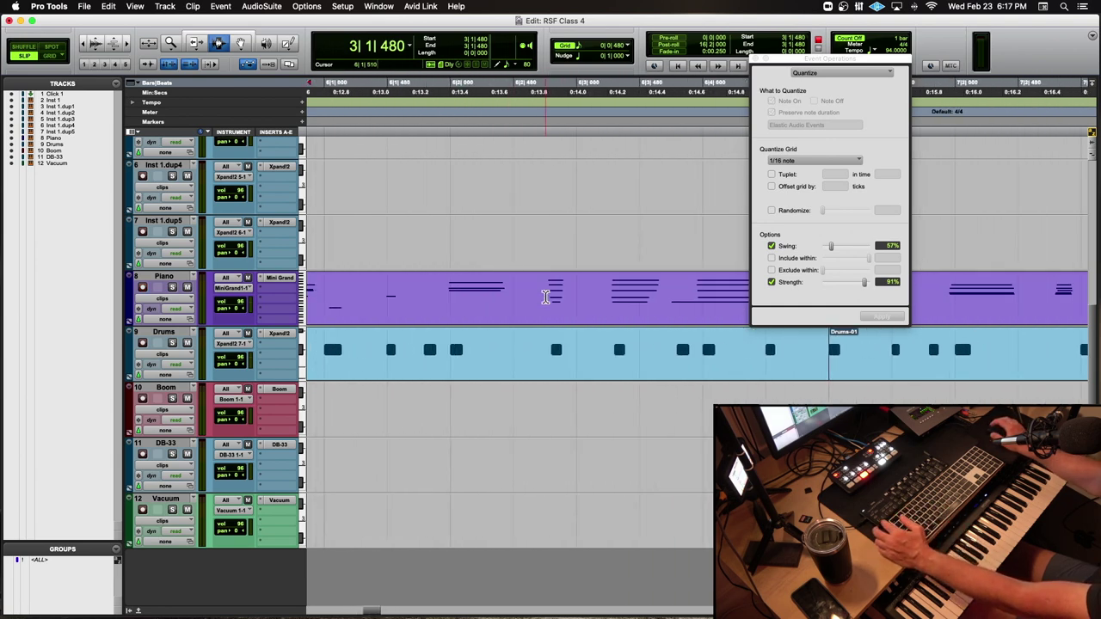
pyautogui.press('space')
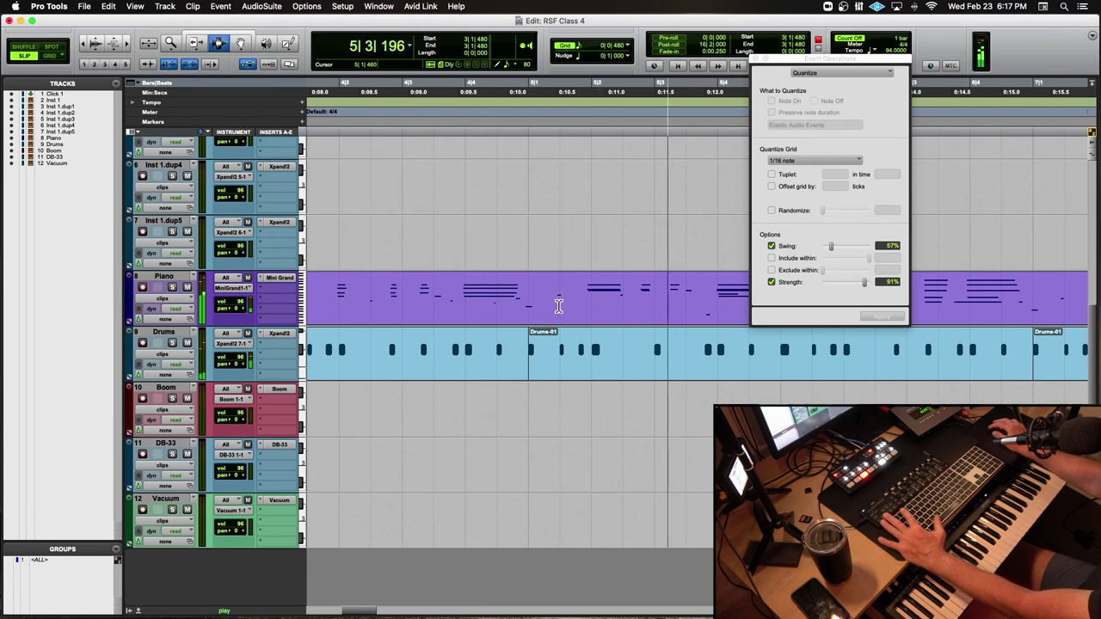
pyautogui.press('space')
# - Quantize the Piano notes from 4|4|887 to 5|2|216 with the same 1/16 settings and play back from just before them
pyautogui.click(523, 314)
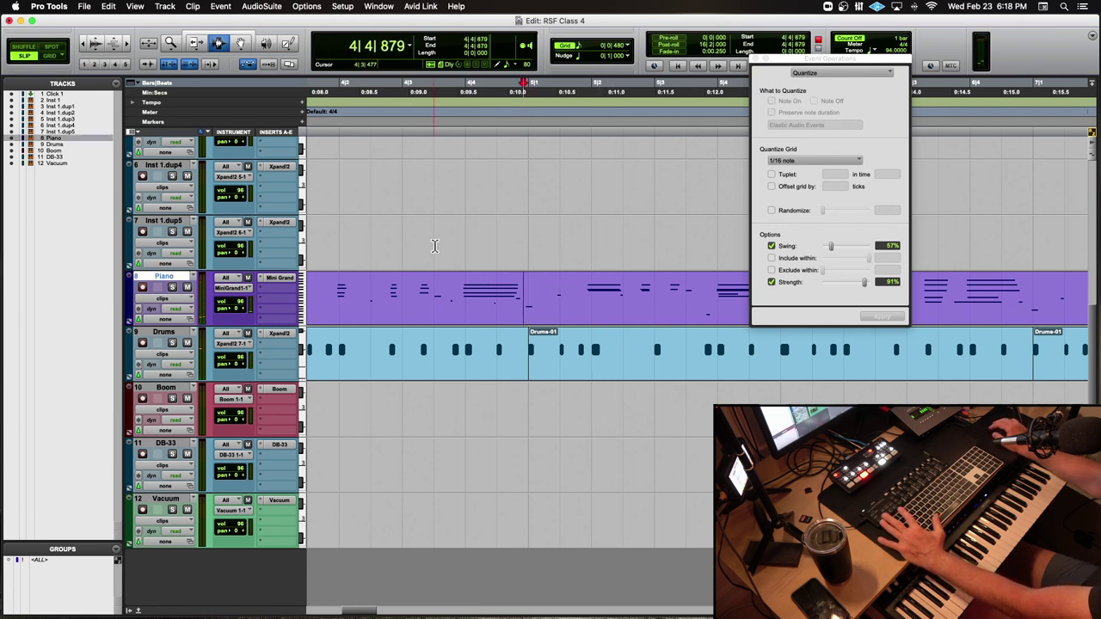
pyautogui.moveTo(568, 308); pyautogui.dragTo(604, 308)
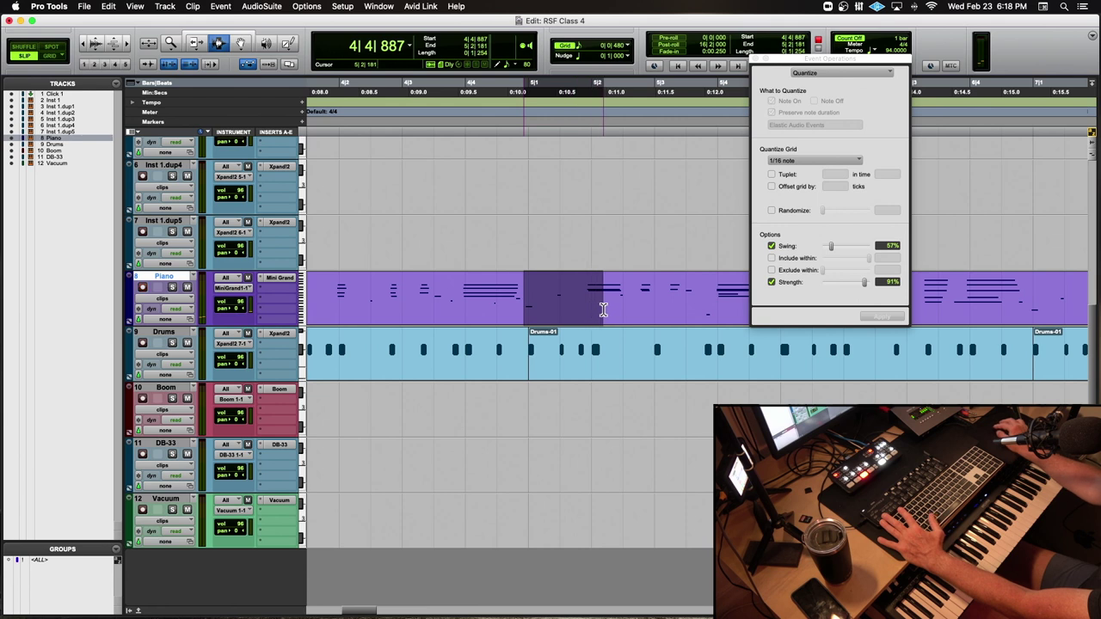
pyautogui.click(883, 317)
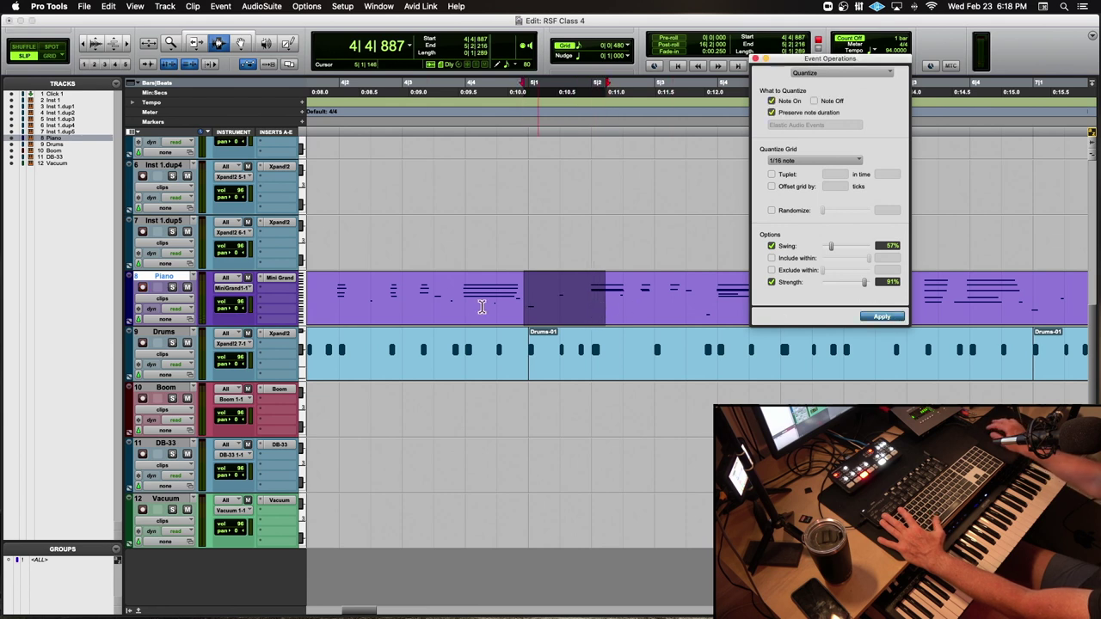
pyautogui.click(435, 302)
pyautogui.press('space')
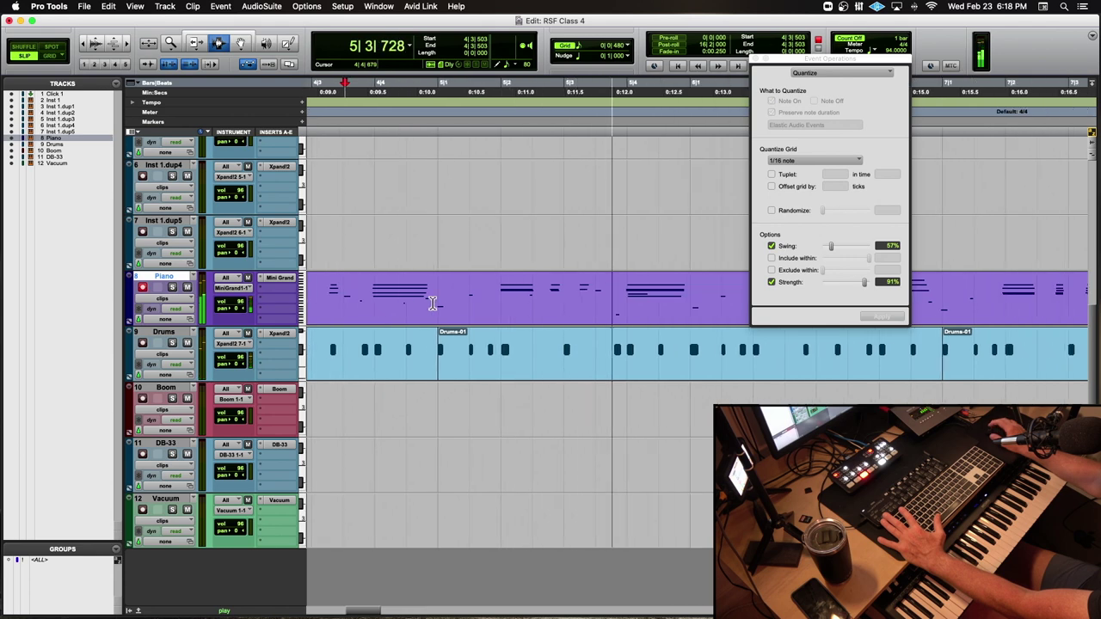
pyautogui.press('space')
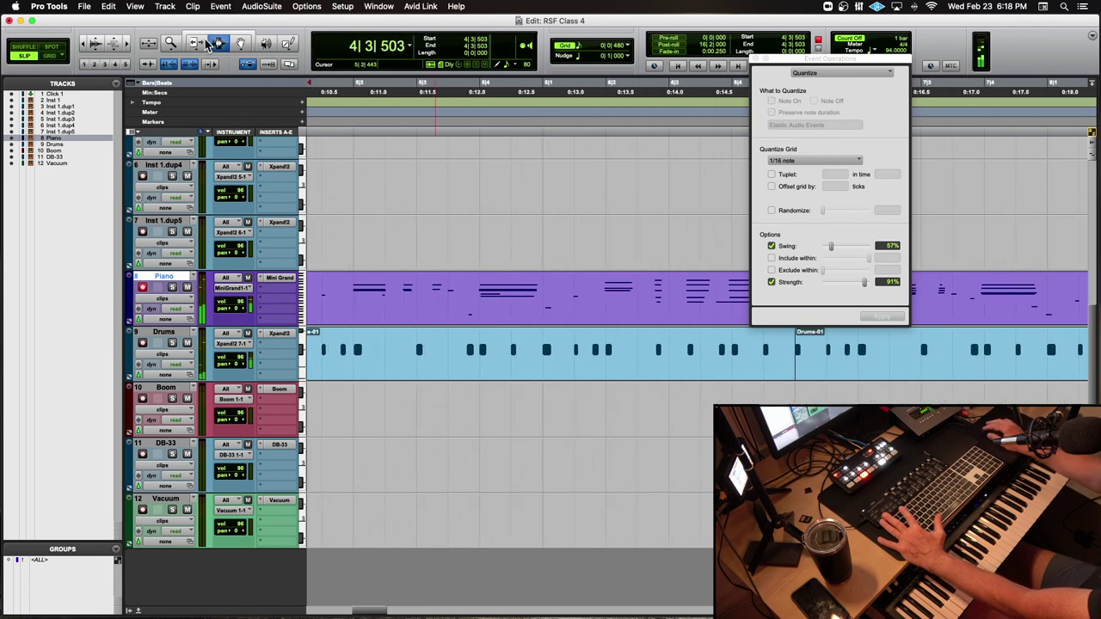
# - Open the Piano clip in the MIDI editor and delete the short stray note inside the chord at bar 5 beat 4
pyautogui.click(240, 44)
pyautogui.doubleClick(497, 297)
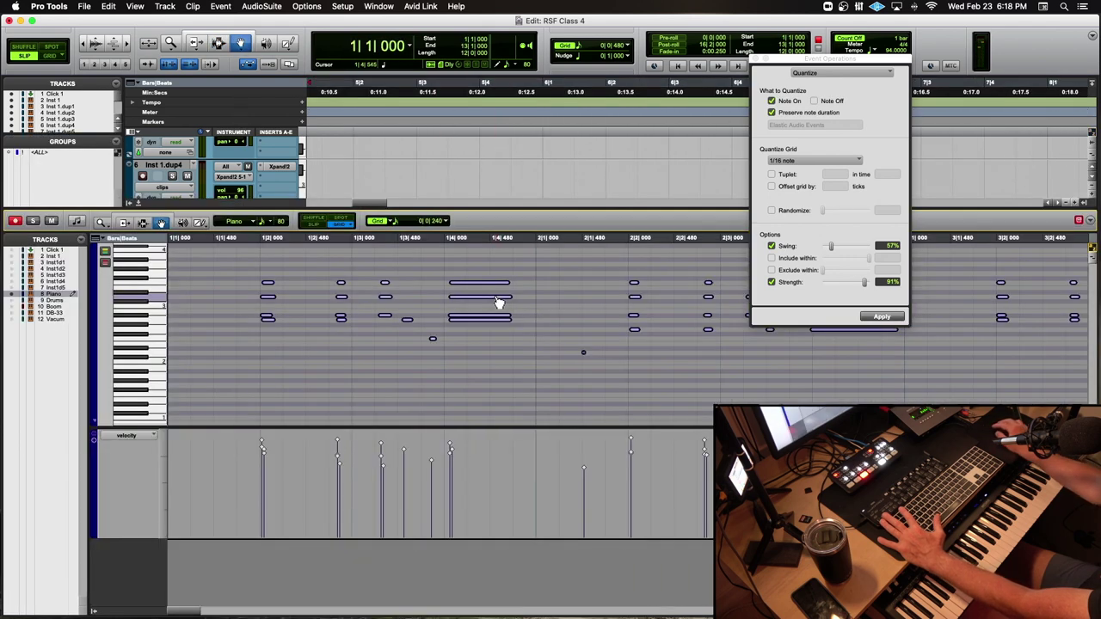
pyautogui.hscroll(10, 492, 323)
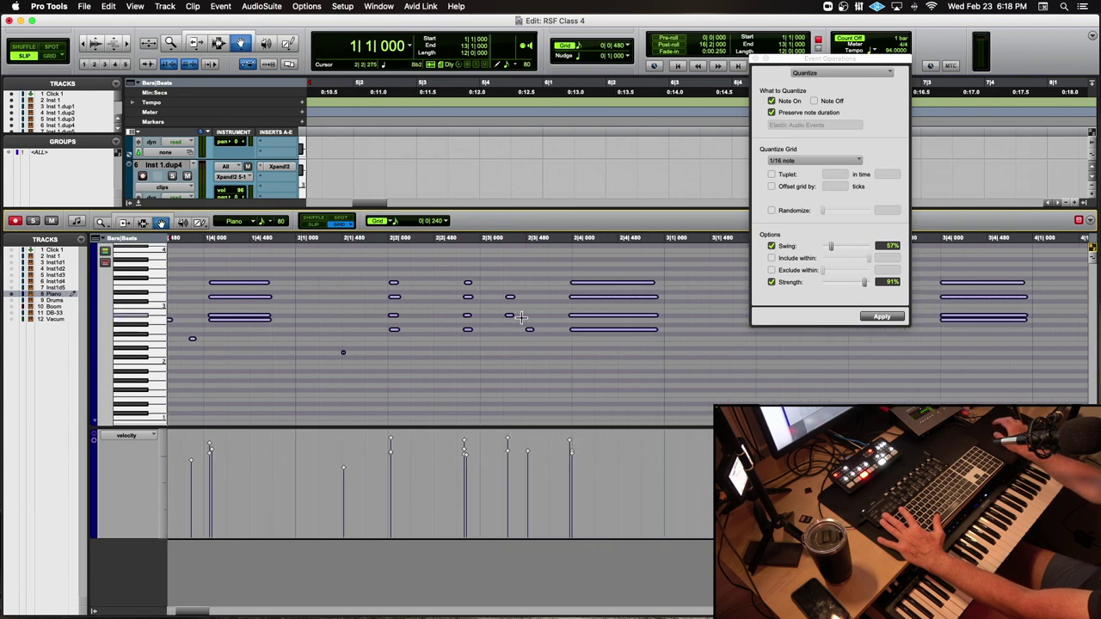
pyautogui.hscroll(10, 522, 318)
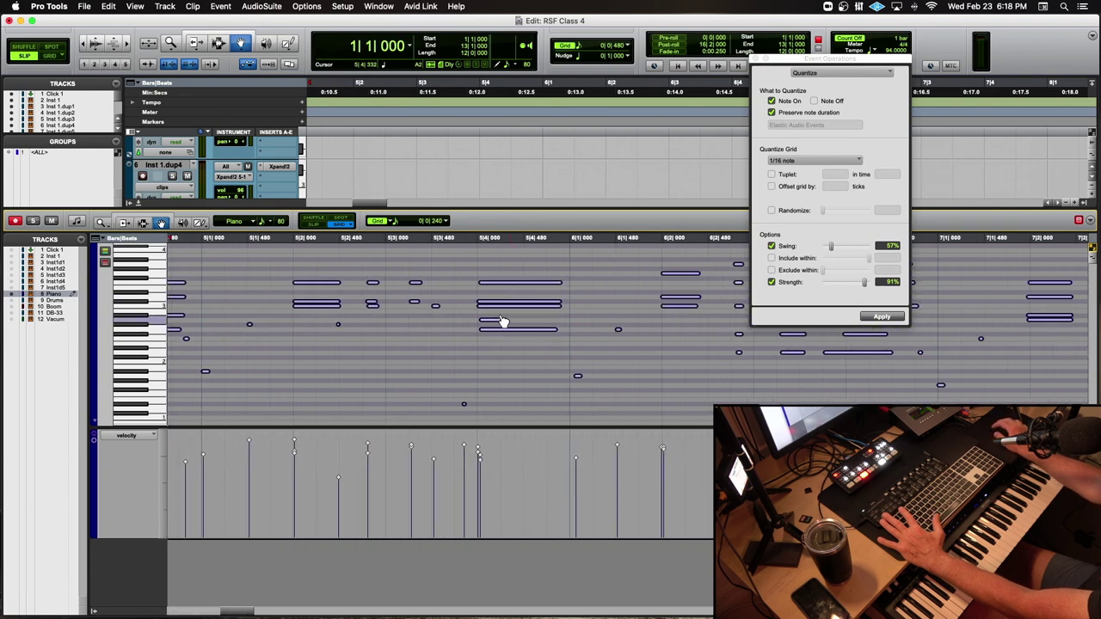
pyautogui.click(457, 322)
pyautogui.click(492, 322)
pyautogui.press('Delete')
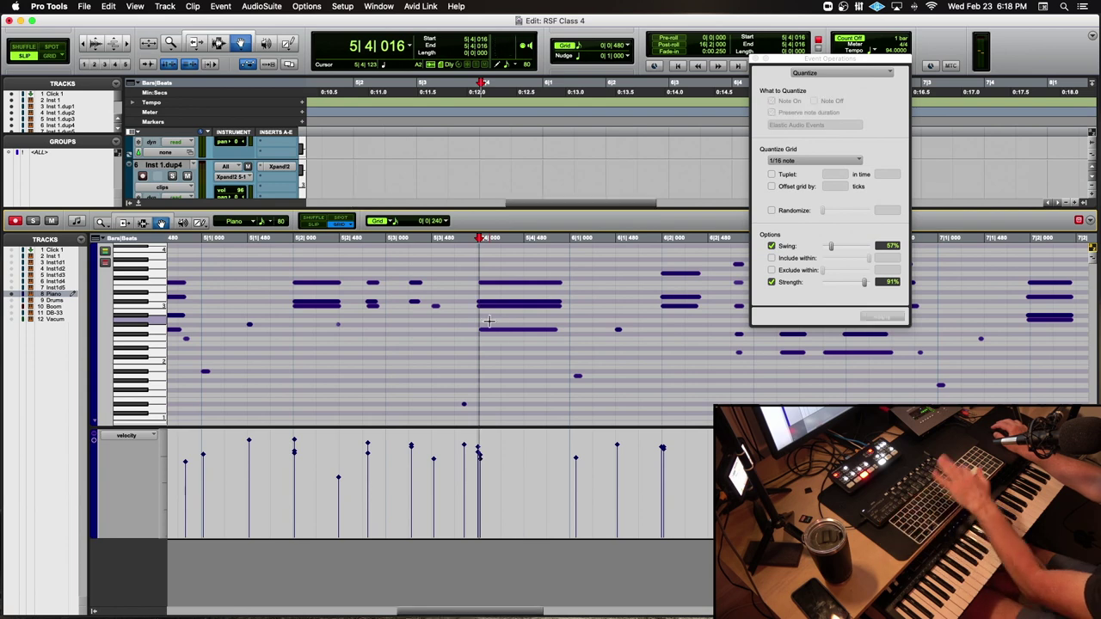
# - Play back the piano notes from bar 5 beat 3 into bar 8, following them in the MIDI editor
pyautogui.click(389, 243)
pyautogui.press('space')
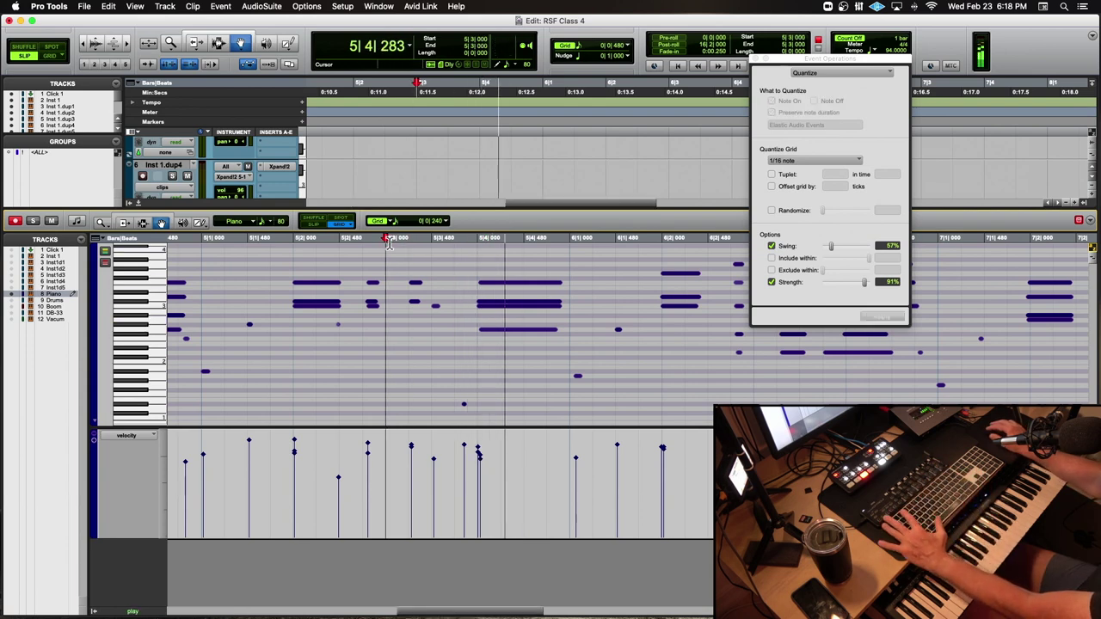
pyautogui.hscroll(5, 563, 284)
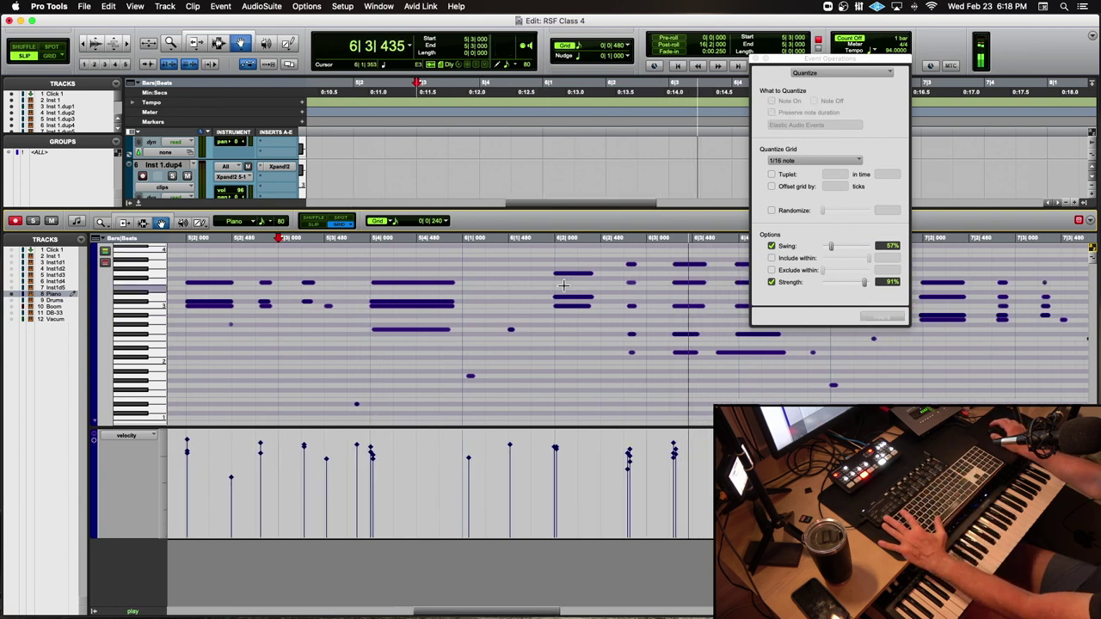
pyautogui.hscroll(5, 563, 284)
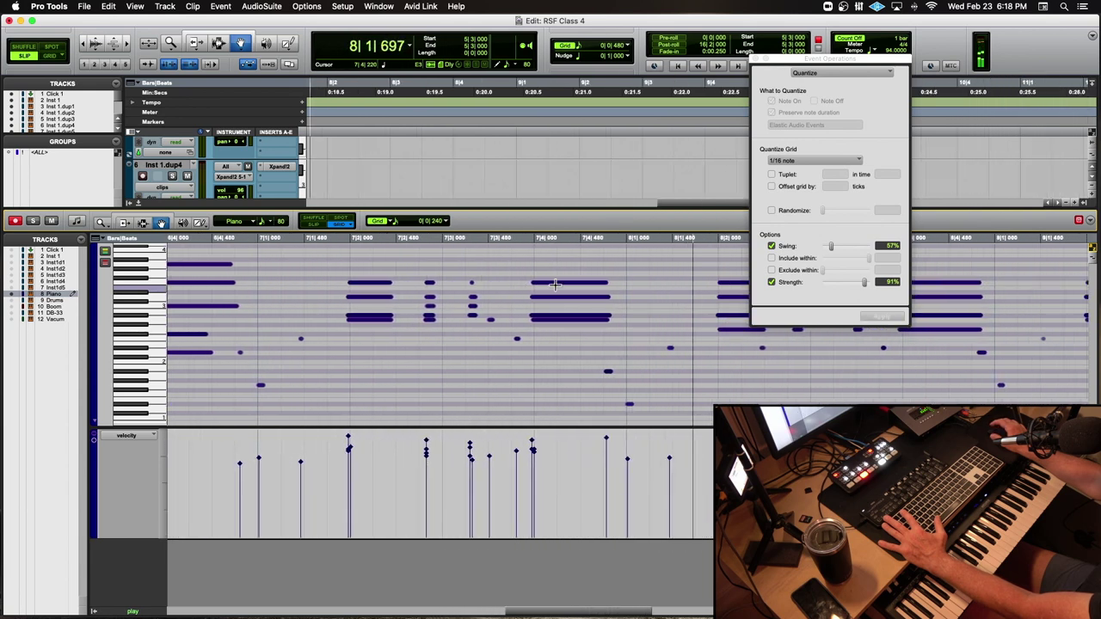
pyautogui.press('space')
# - Quantize the long chords on beats 2 and 4 of bar 7 to 1/16 notes with 57% swing and 91% strength
pyautogui.moveTo(327, 266); pyautogui.dragTo(368, 331)
pyautogui.moveTo(519, 266); pyautogui.dragTo(561, 325)
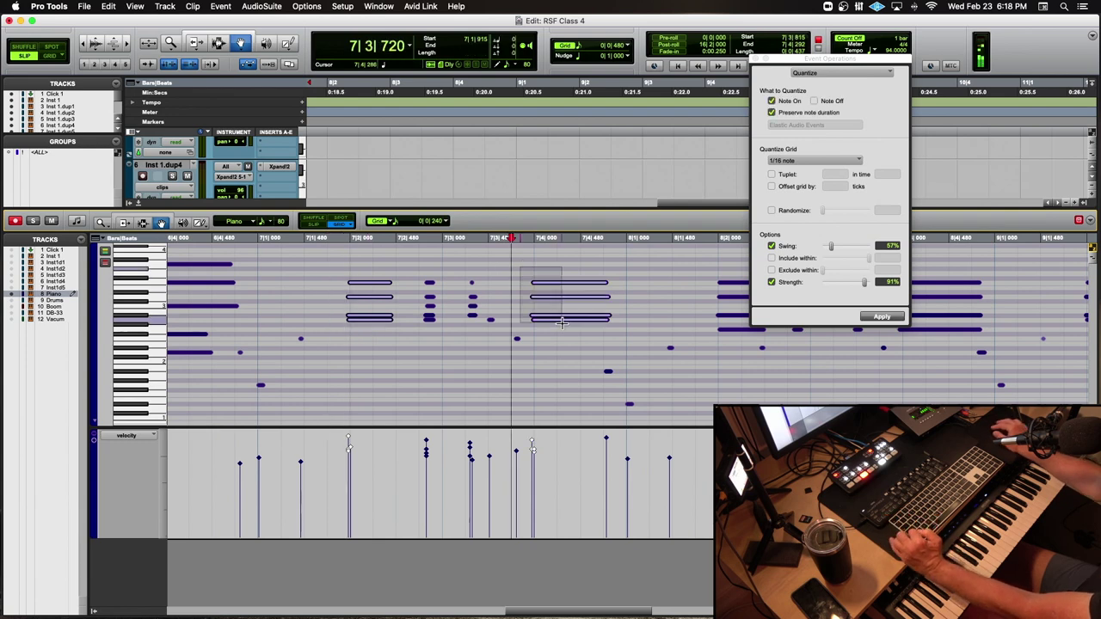
pyautogui.hotkey('alt', '0')
pyautogui.press('Return')
# - Play back the piano part from bar 7 with more bars in view, and close the Event Operations window
pyautogui.click(266, 244)
pyautogui.press('space')
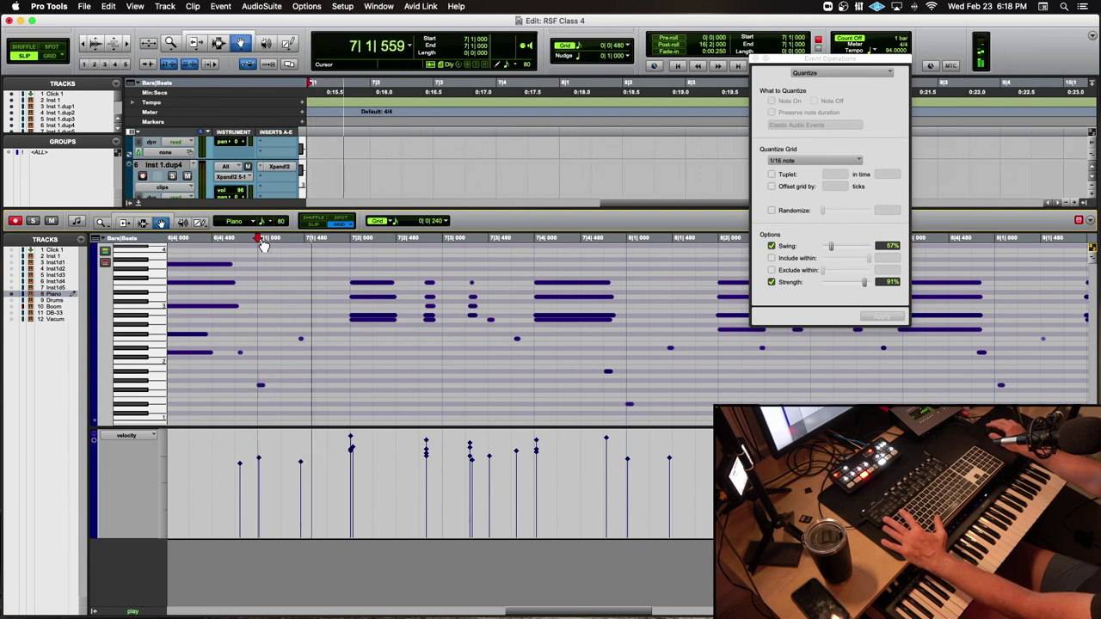
pyautogui.press('r')
pyautogui.press('r')
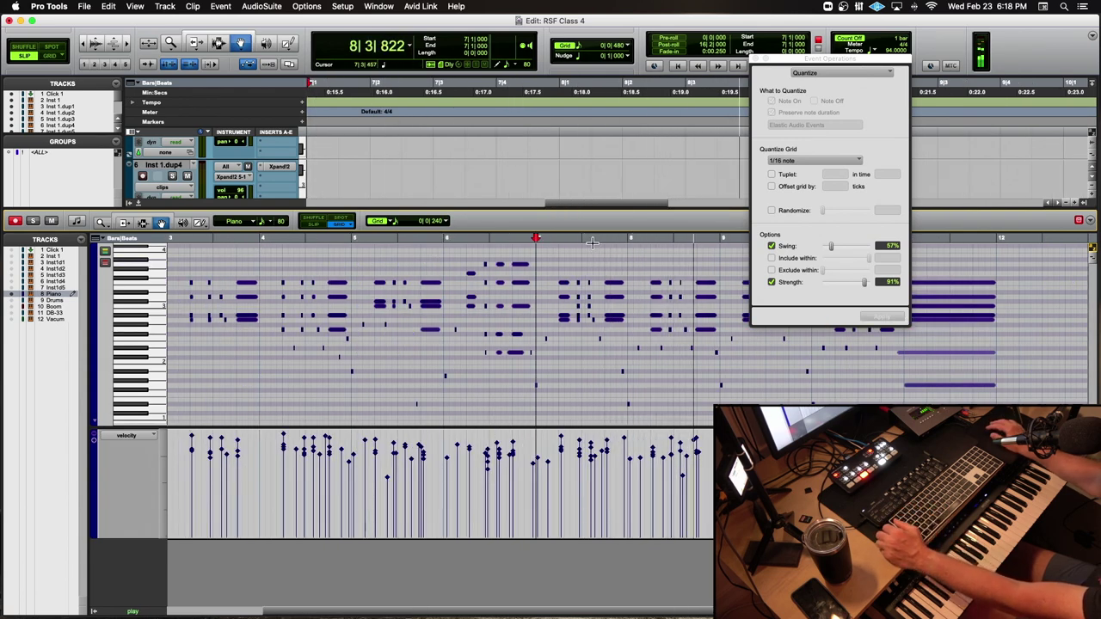
pyautogui.click(755, 58)
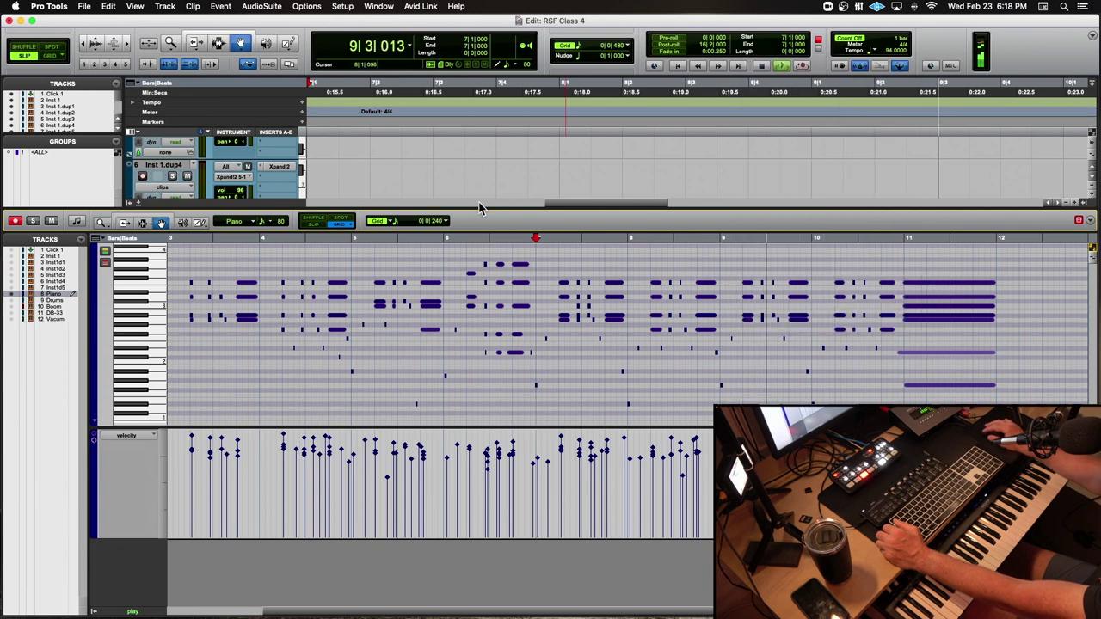
pyautogui.press('space')
# - Select all piano notes in the MIDI editor and open the Change Velocity event operation for them
pyautogui.click(142, 222)
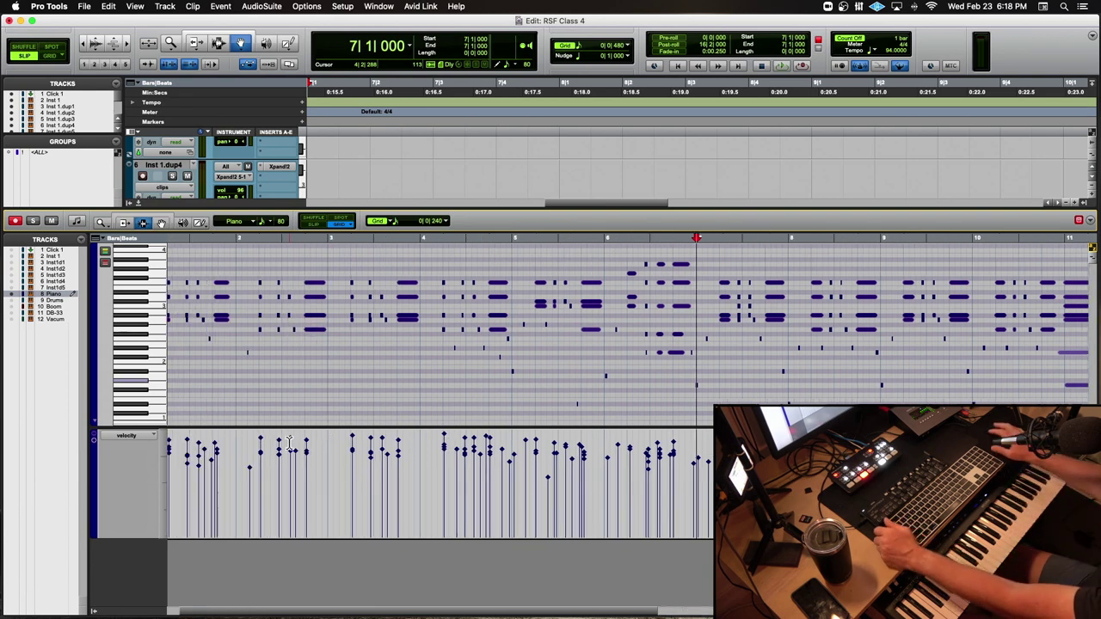
pyautogui.press('super+bracketleft')
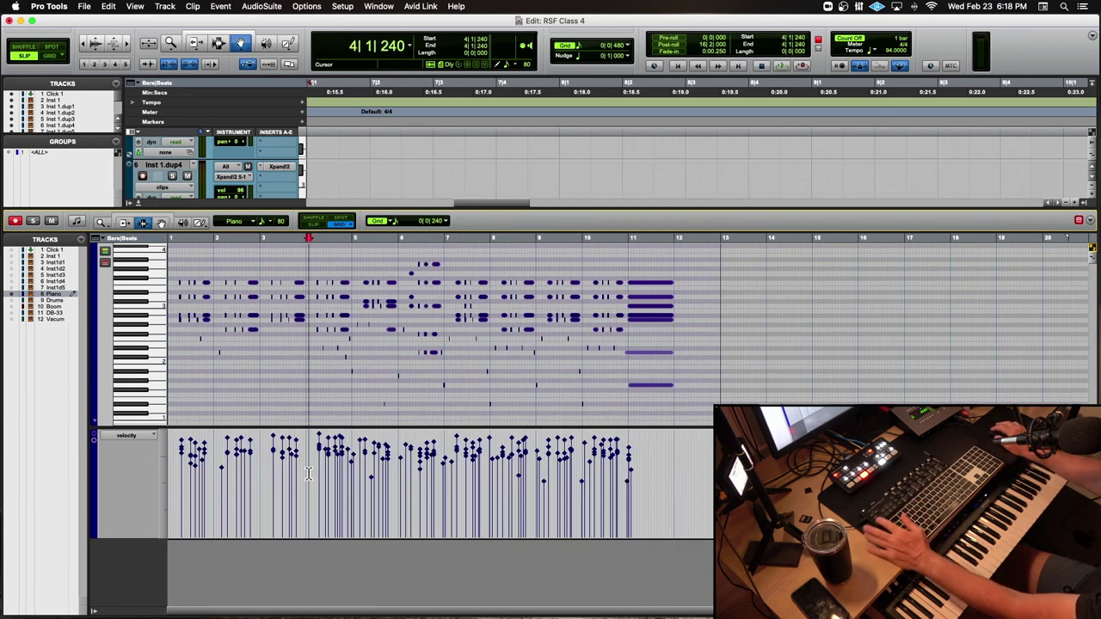
pyautogui.press('super+a')
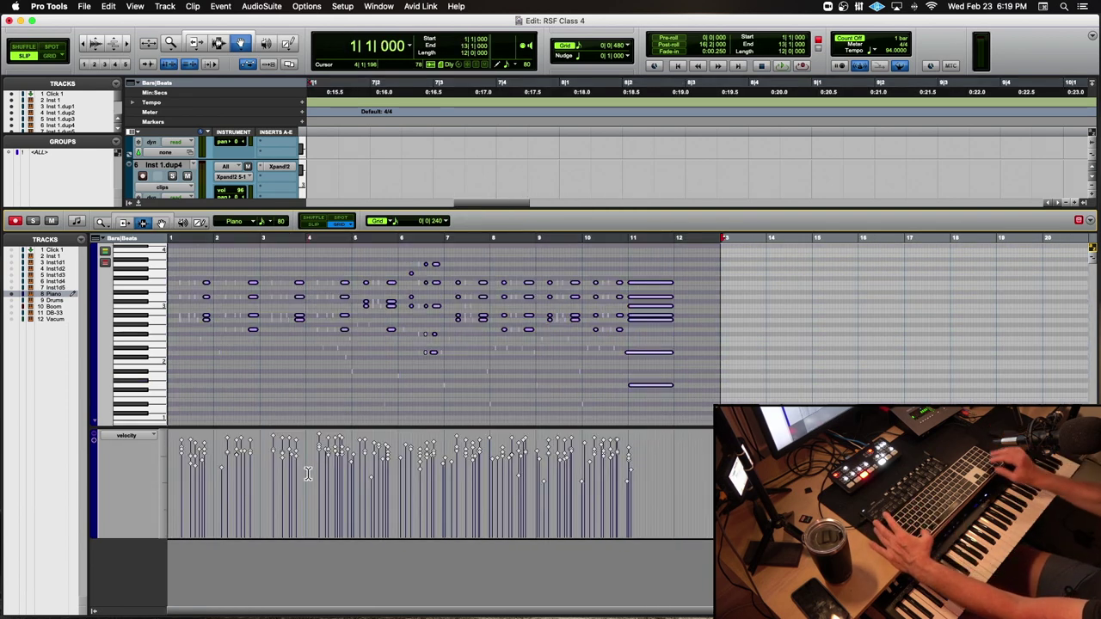
pyautogui.hotkey('alt', '0')
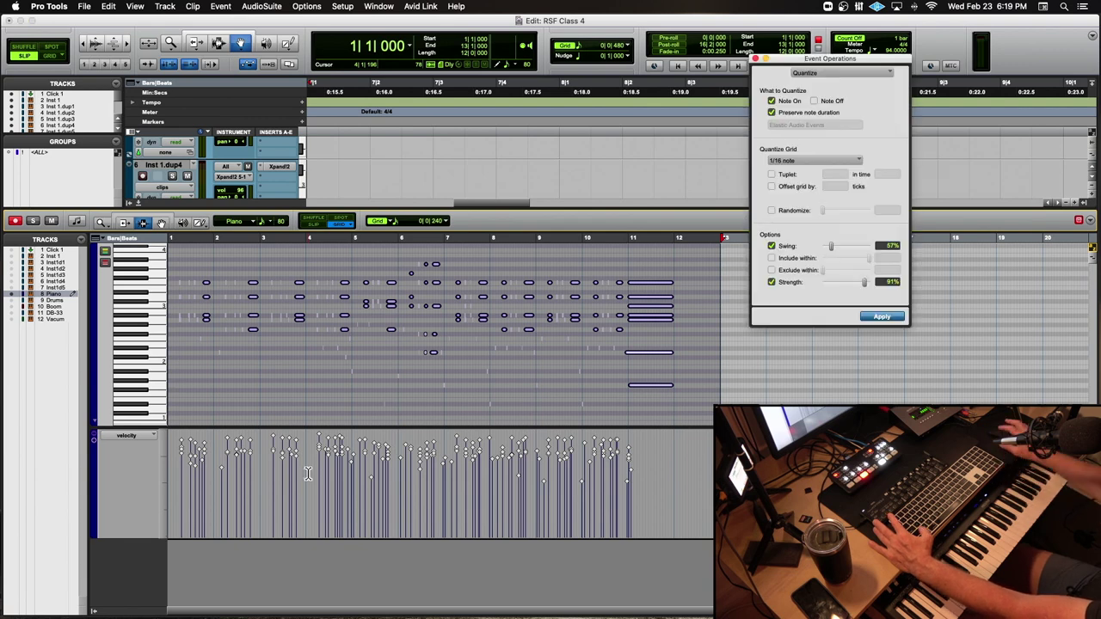
pyautogui.moveTo(845, 63); pyautogui.dragTo(580, 211)
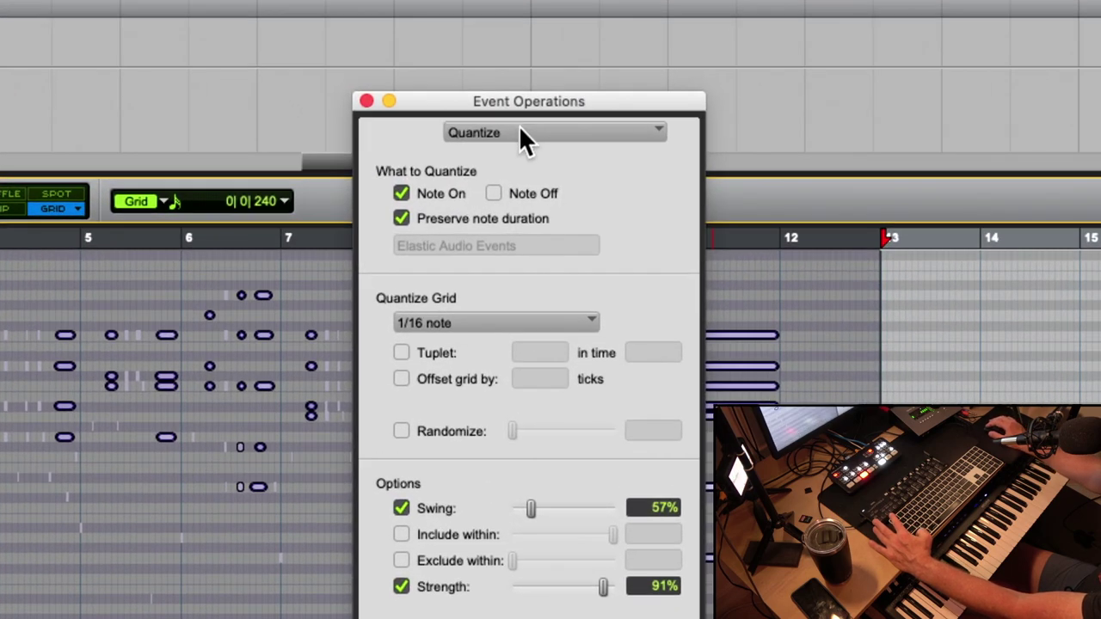
pyautogui.click(532, 146)
pyautogui.click(590, 163)
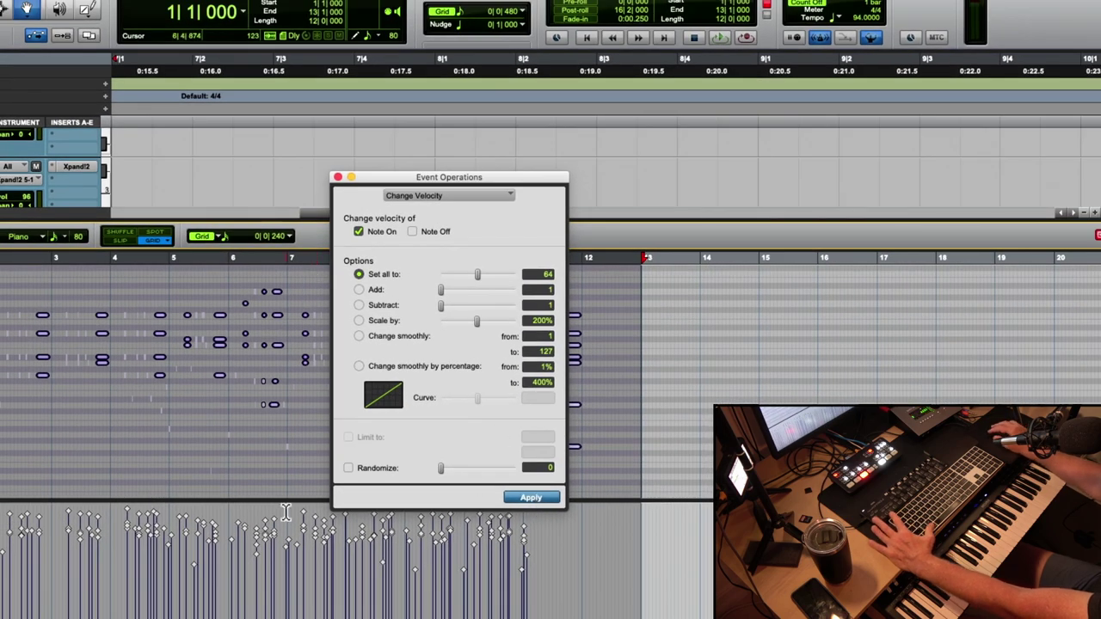
# - Try setting all selected piano note velocities to 64, and undo the change
pyautogui.click(539, 506)
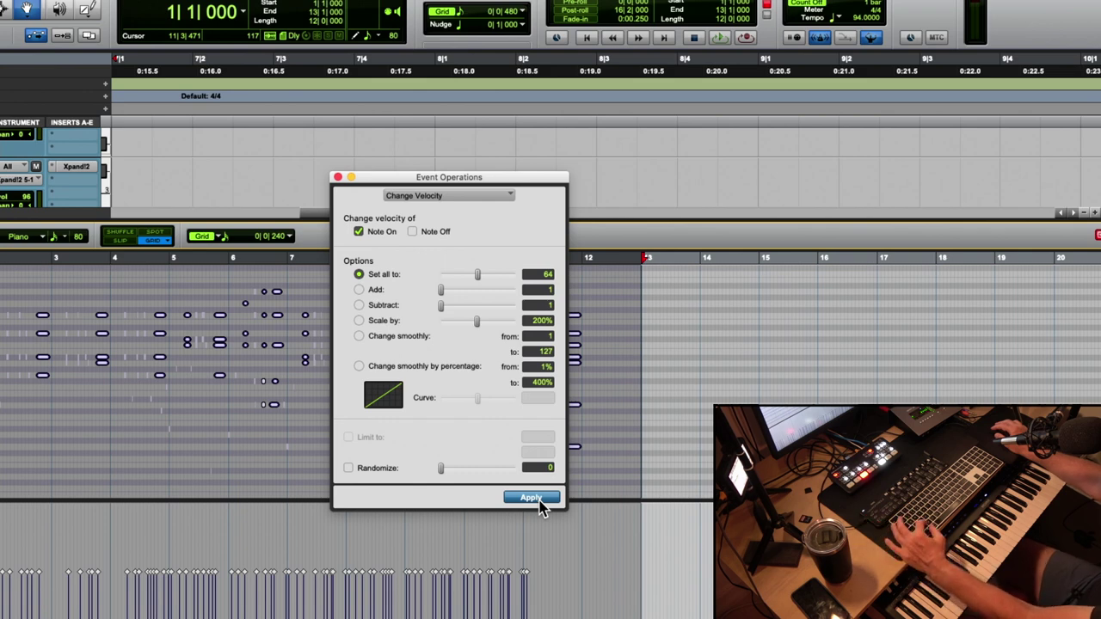
pyautogui.press('super+z')
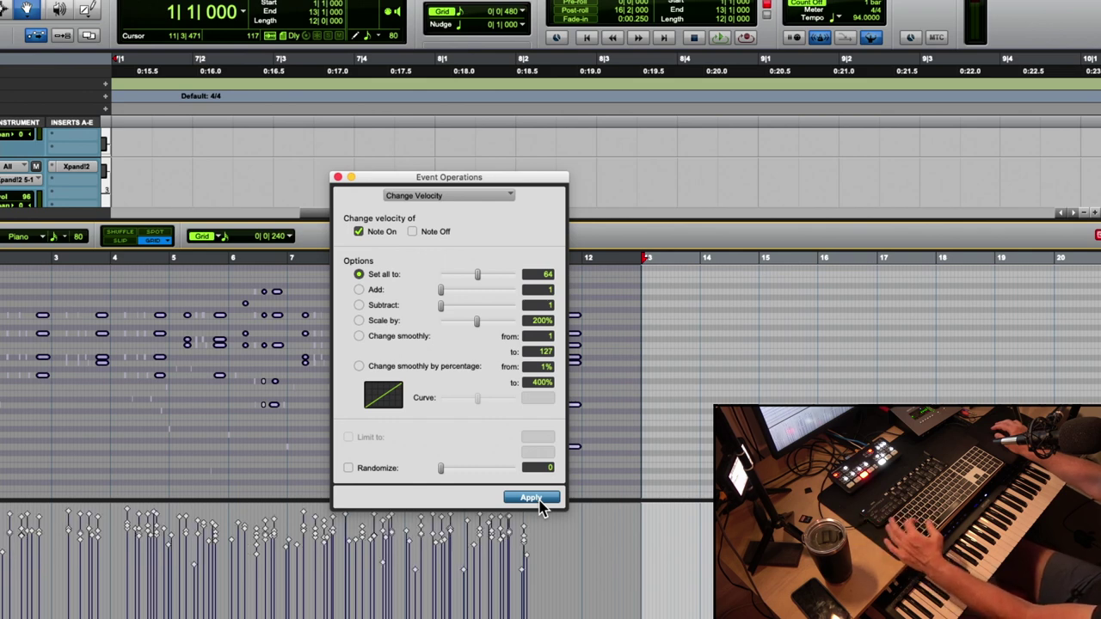
# - Add 5 to the velocity of all selected piano notes
pyautogui.click(358, 290)
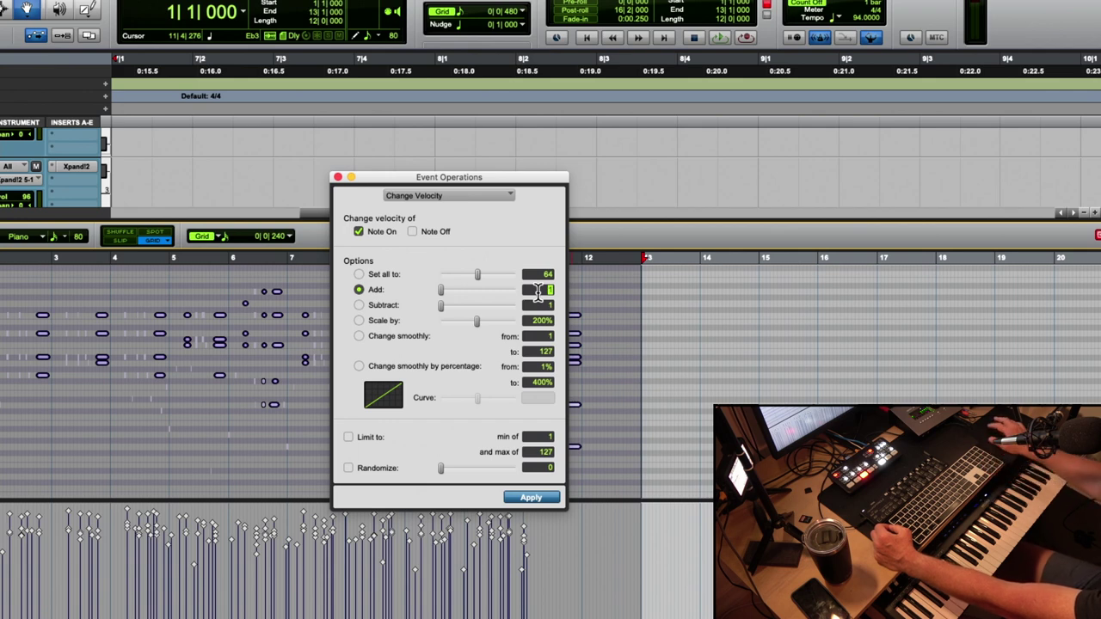
pyautogui.write('5')
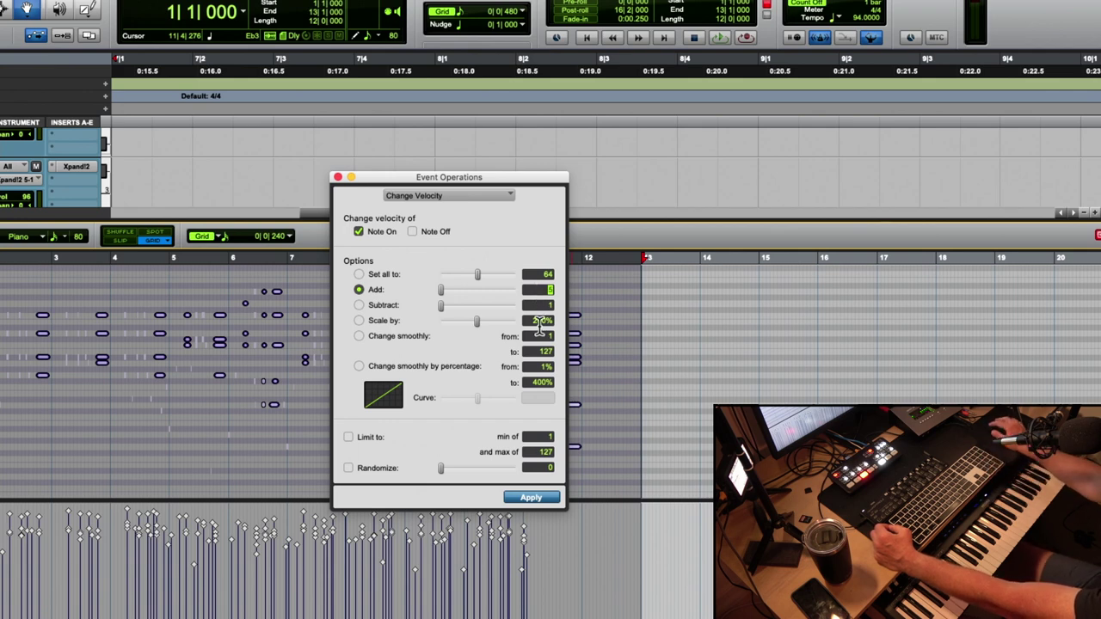
pyautogui.click(532, 498)
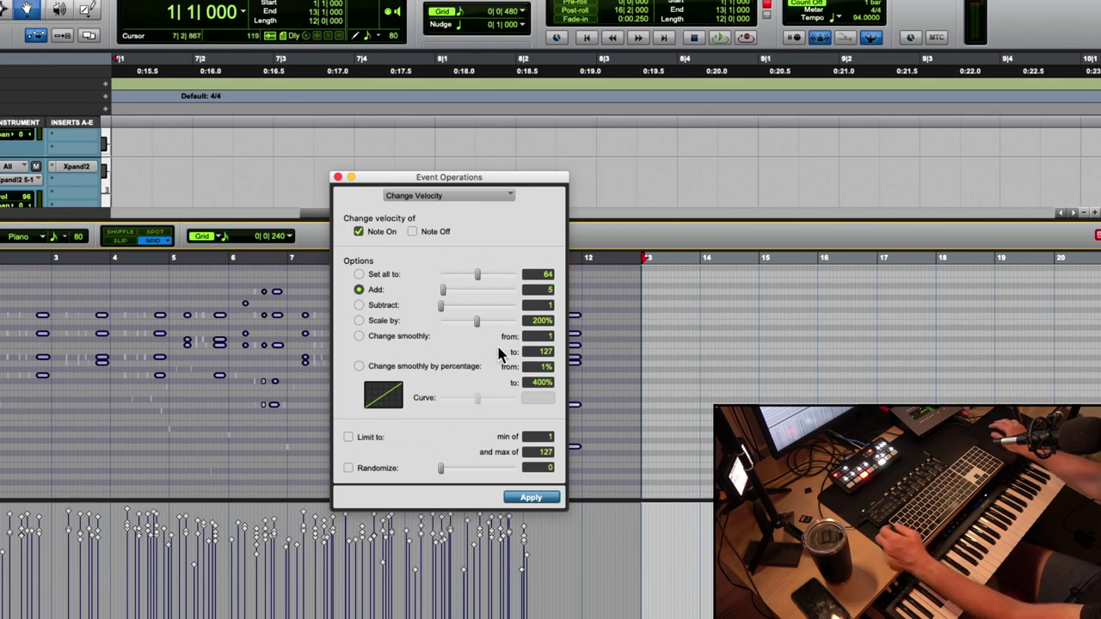
# - Try subtracting 20 from the velocity of all selected piano notes
pyautogui.click(359, 306)
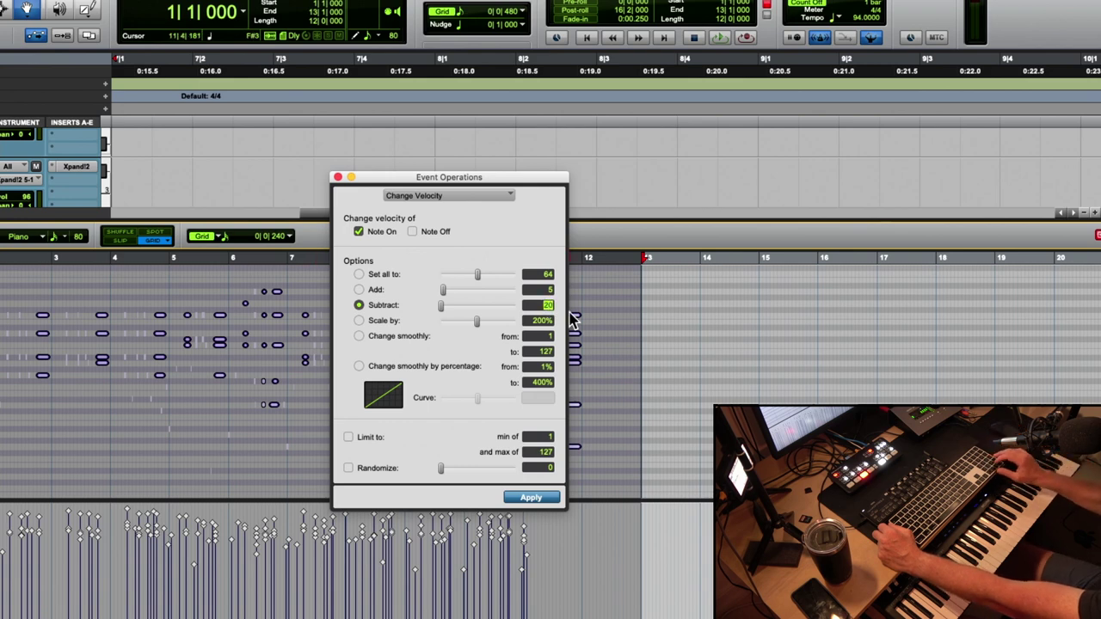
pyautogui.scroll(-4, 574, 321)
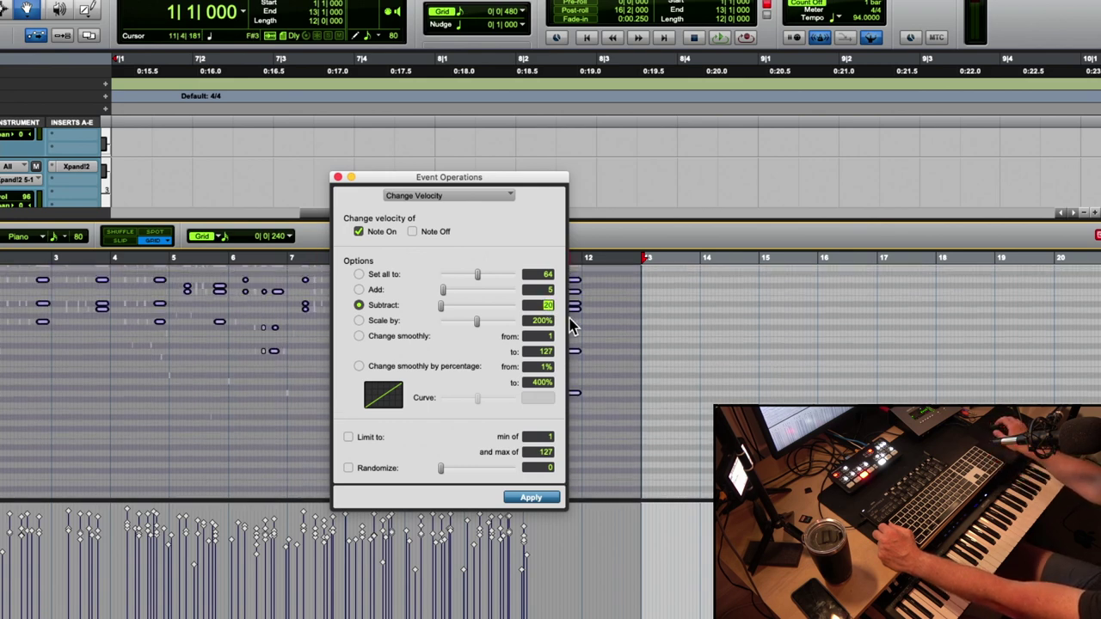
pyautogui.scroll(4, 572, 331)
pyautogui.click(540, 499)
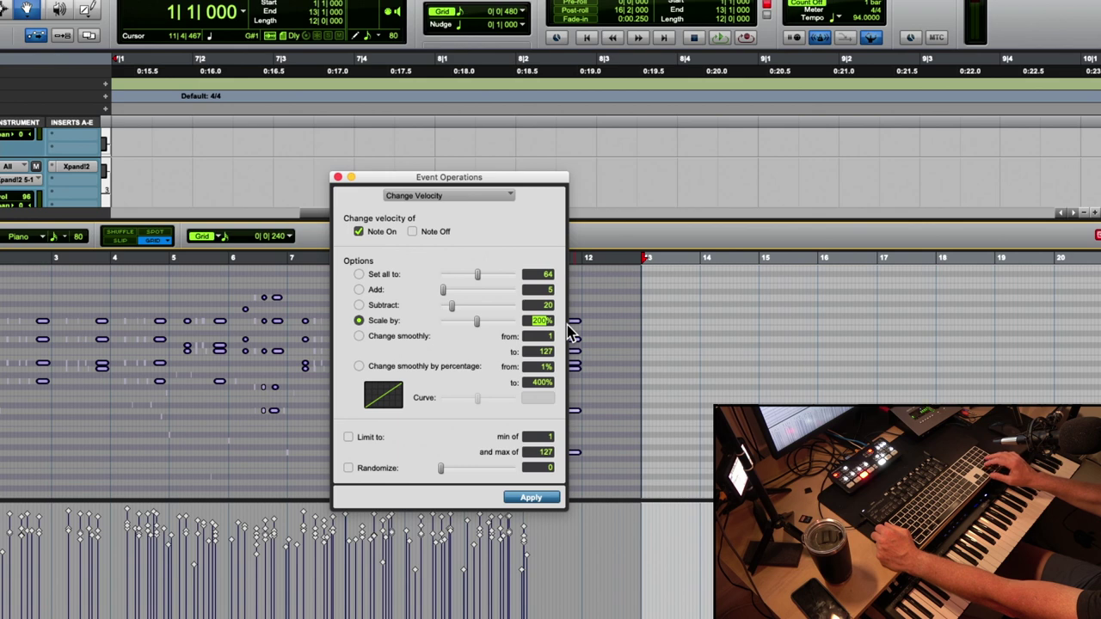
# - Try scaling the velocity of all selected piano notes by 50% with a taller velocity lane, and undo the change
pyautogui.write('50')
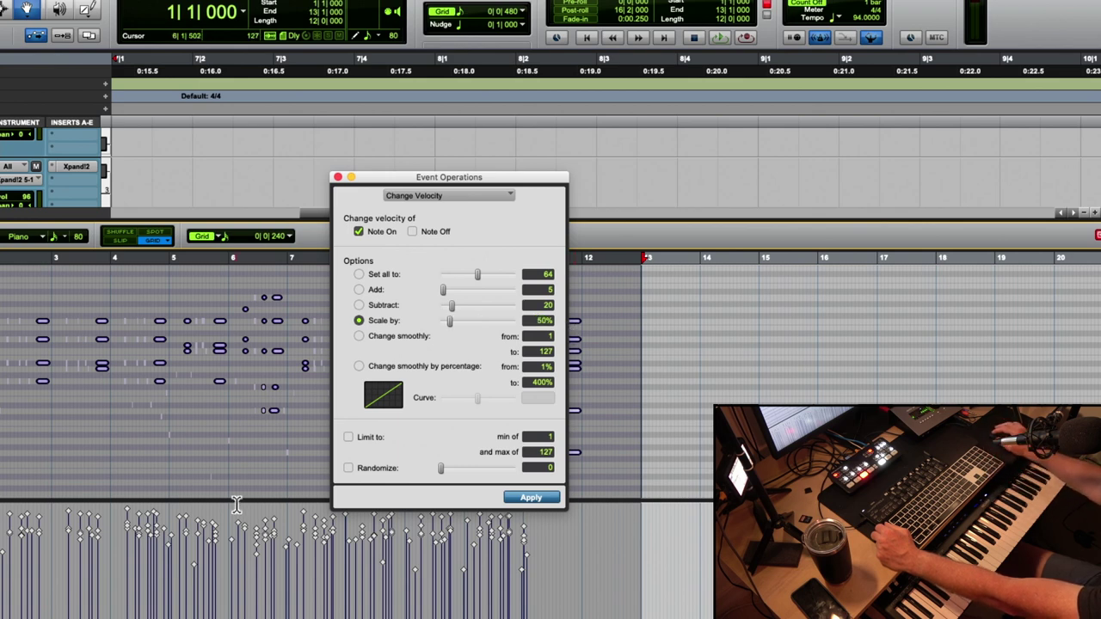
pyautogui.moveTo(241, 498); pyautogui.dragTo(268, 367)
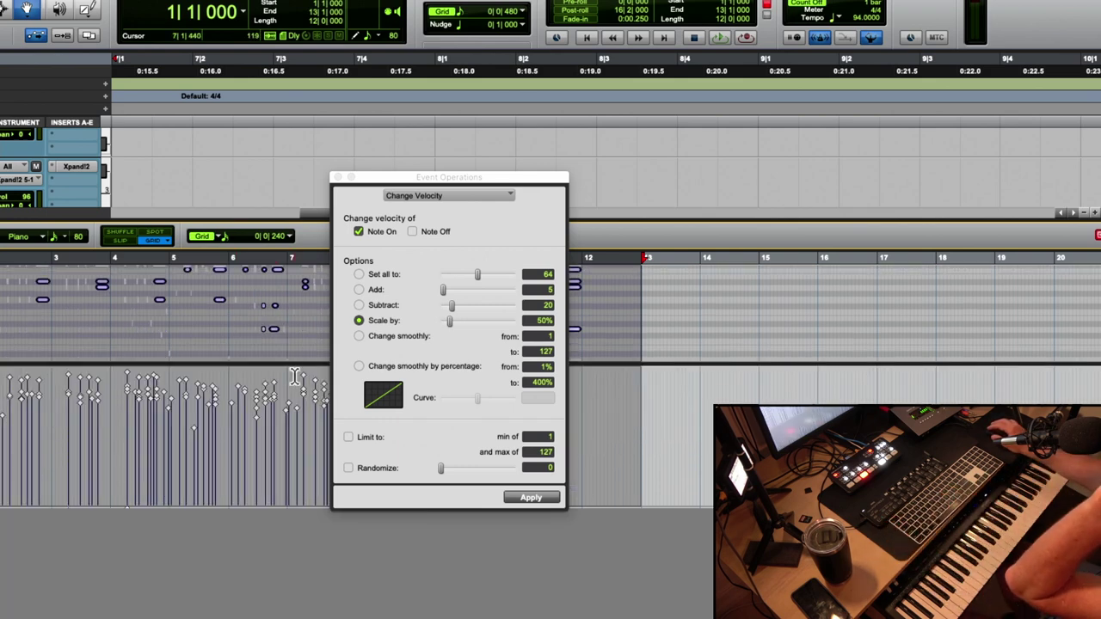
pyautogui.click(530, 498)
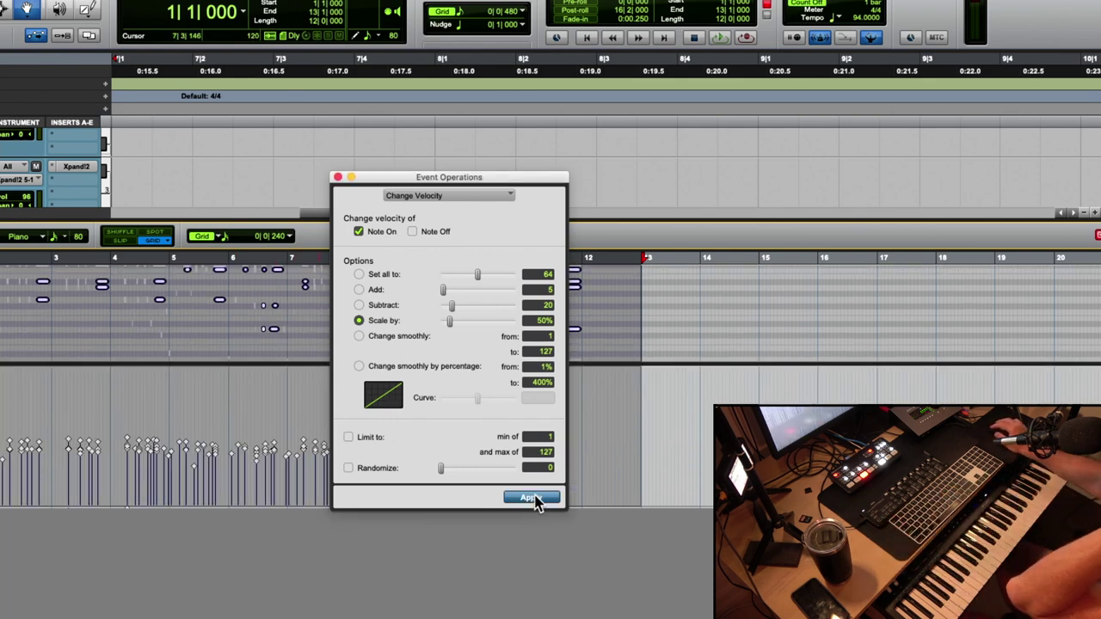
pyautogui.press('super+z')
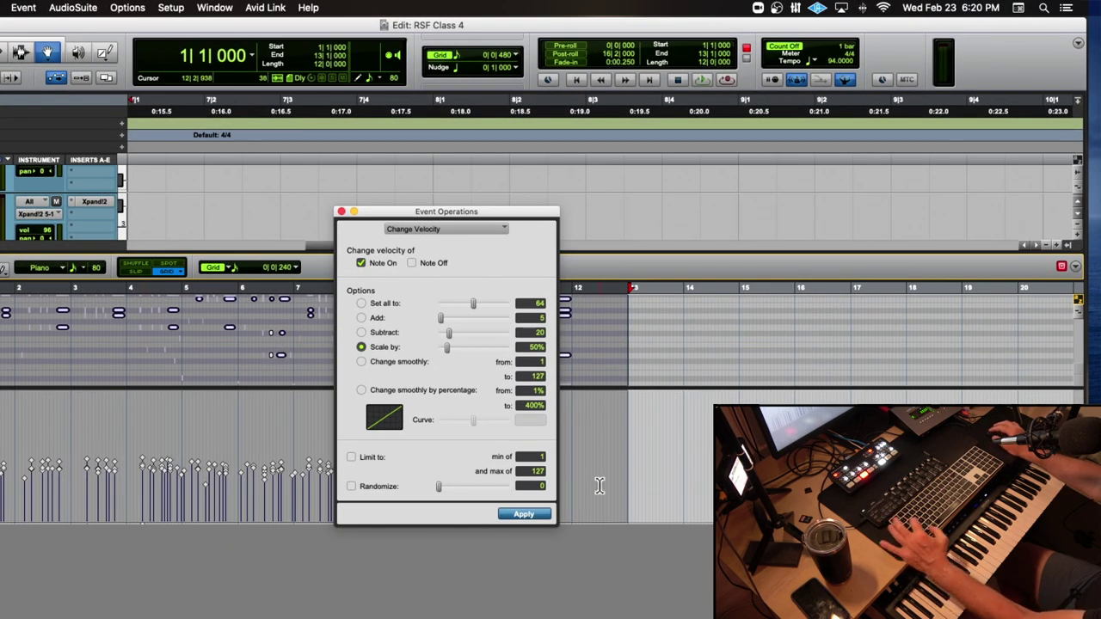
pyautogui.press('super+z')
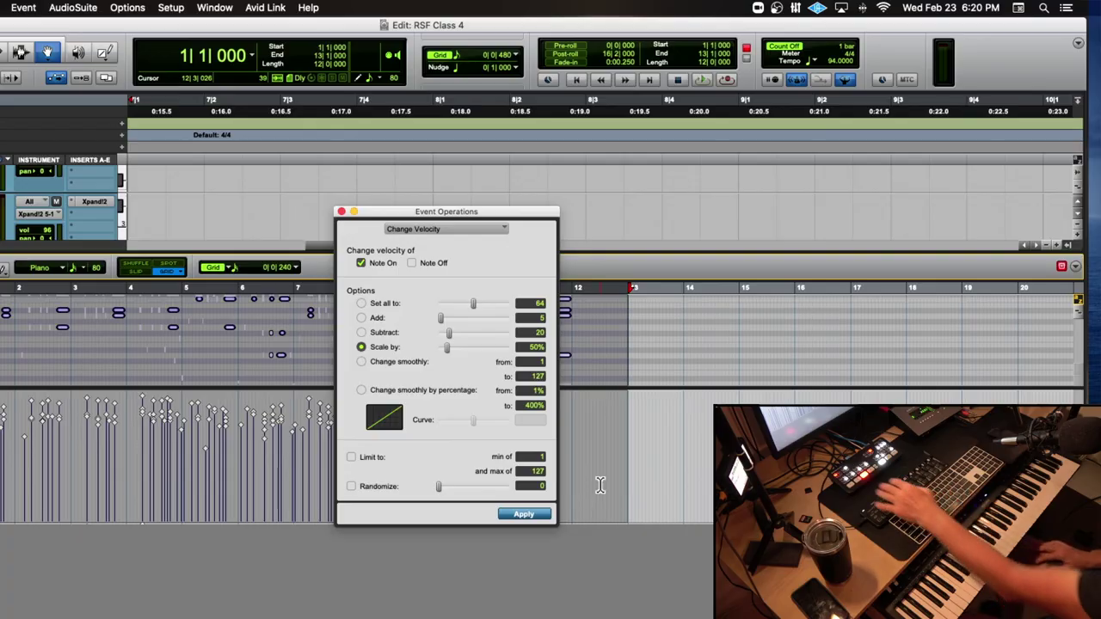
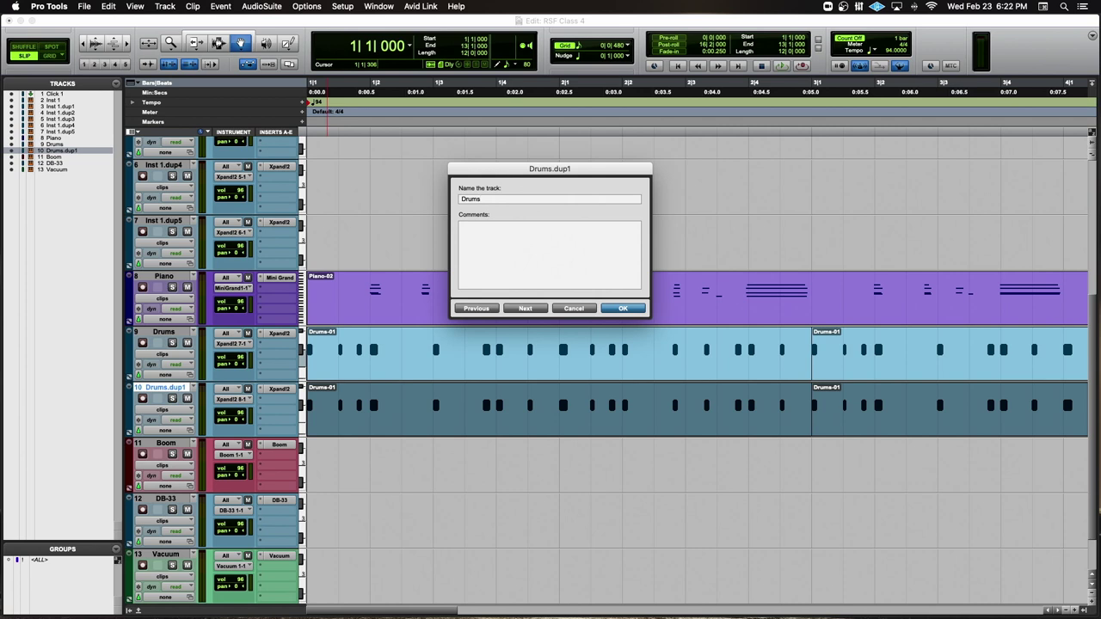
# - Name the duplicated drum track Drums 2 and delete its copied clips
pyautogui.click(625, 309)
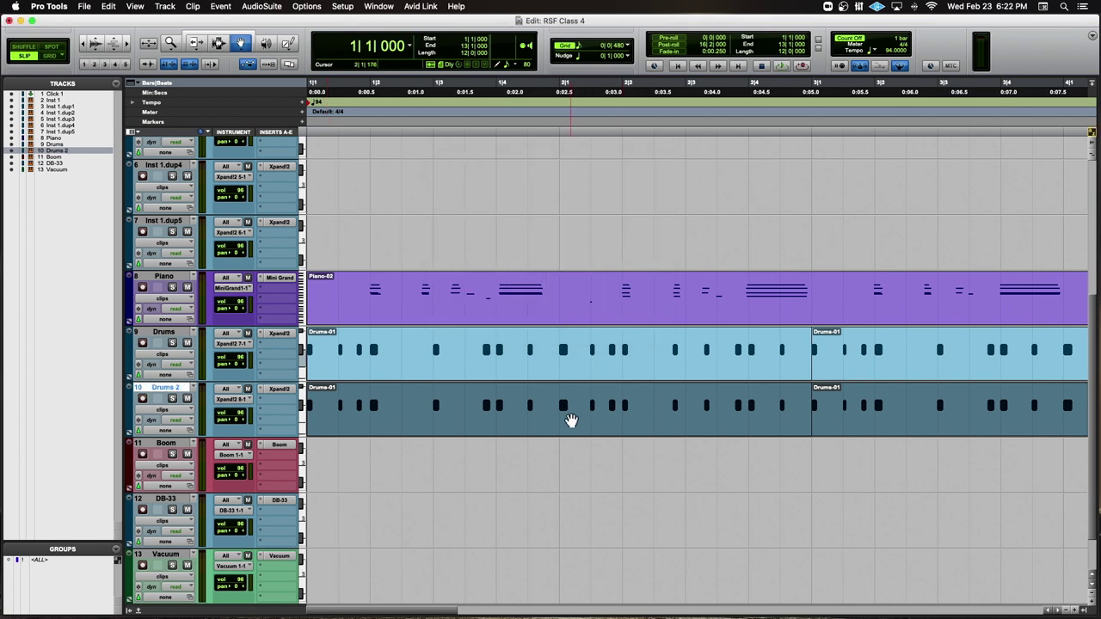
pyautogui.press('Delete')
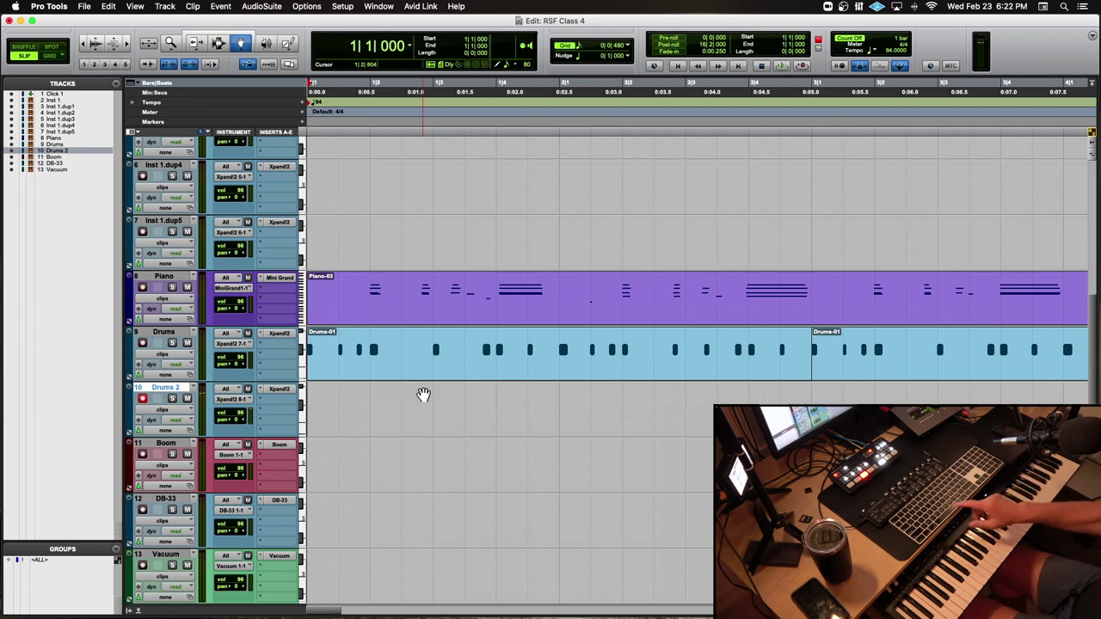
# - Audition the existing parts, and record a new take on the Drums 2 track from bar 1 into bar 5
pyautogui.press('space')
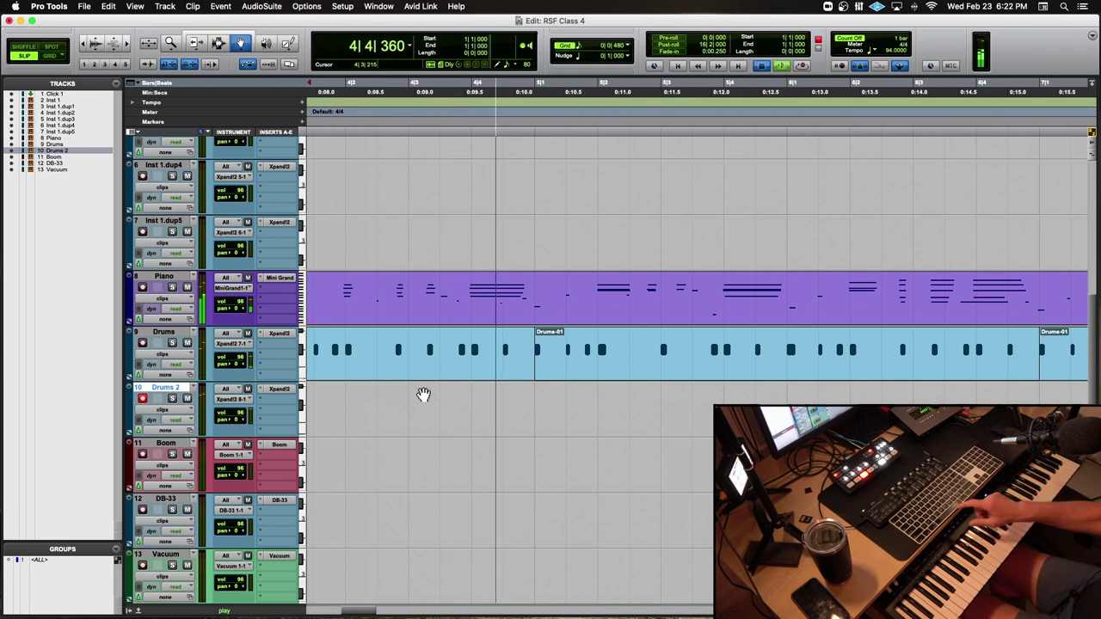
pyautogui.press('space')
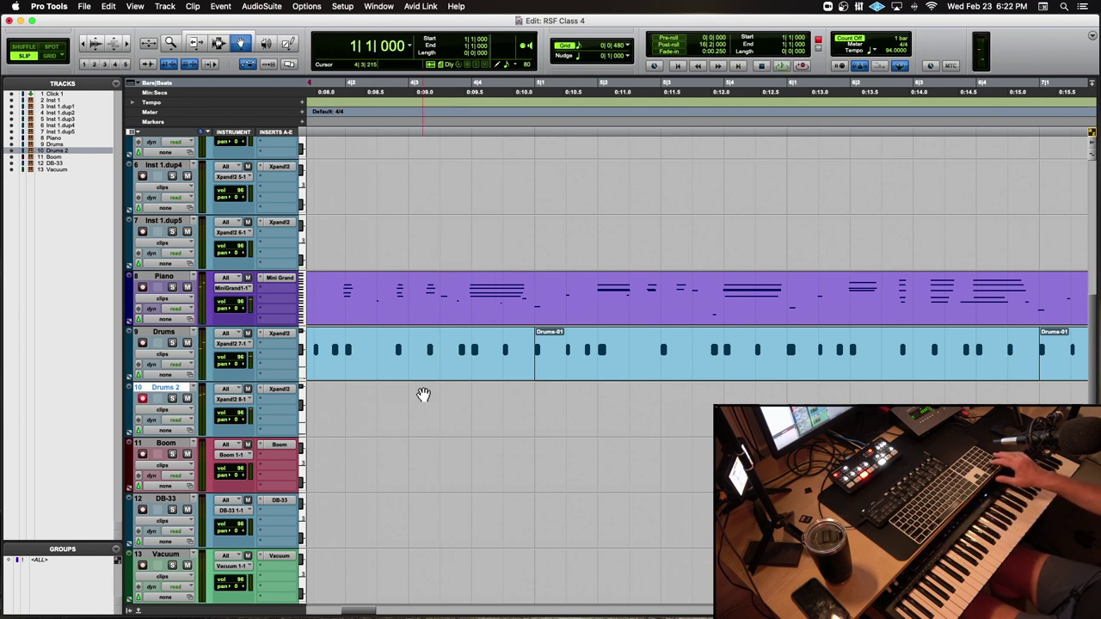
pyautogui.press('super+space')
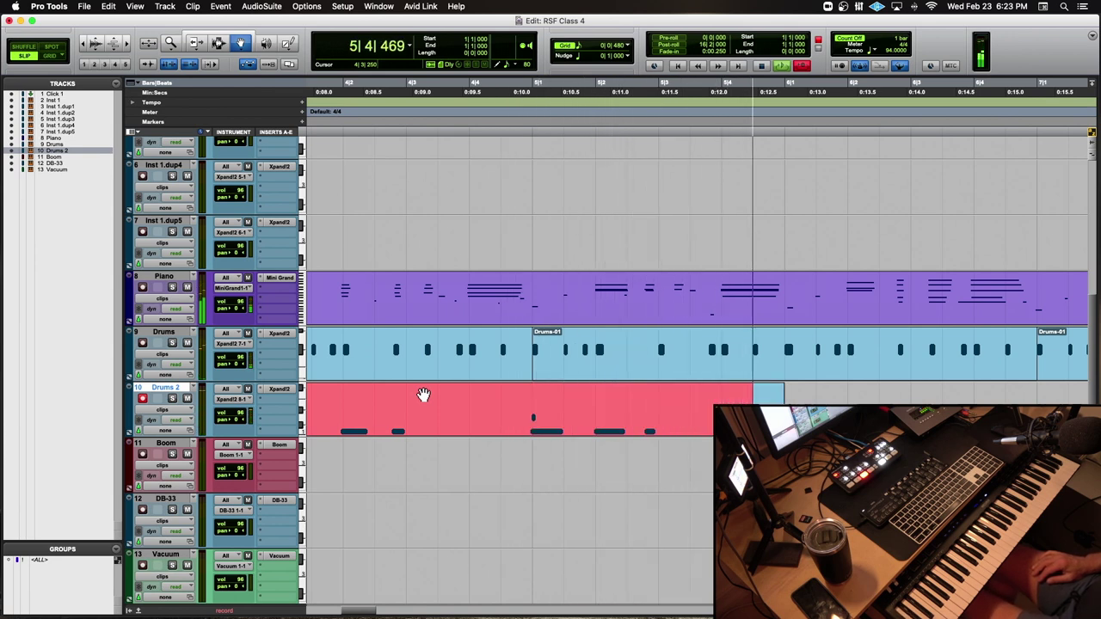
pyautogui.press('space')
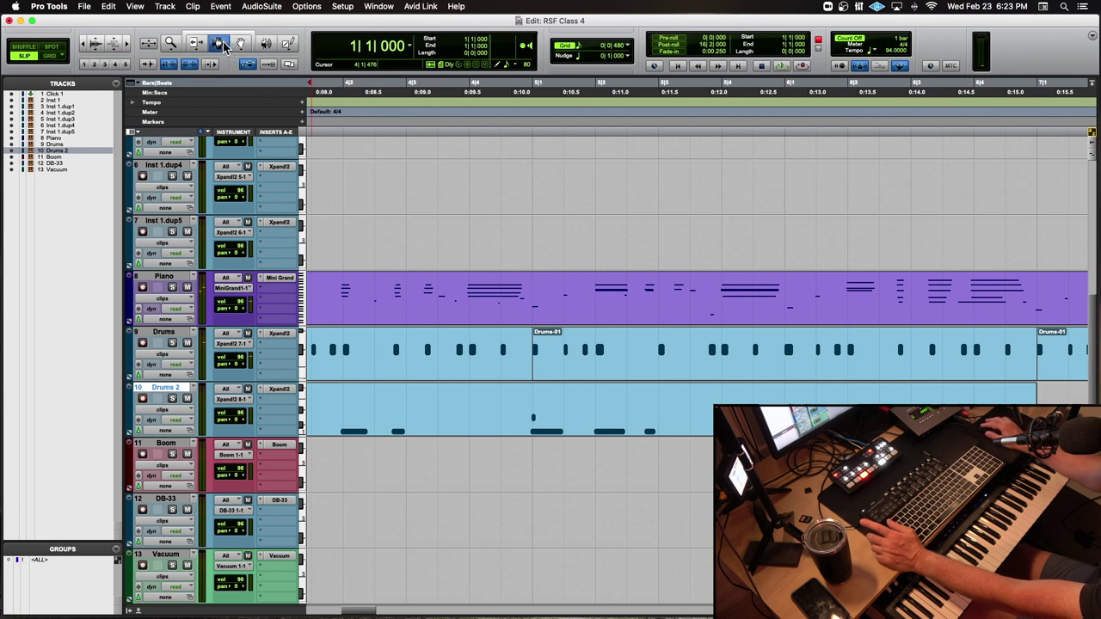
# - Delete the recorded section of Drums 2 from just before bar 5 to just past the start of bar 6
pyautogui.moveTo(512, 430); pyautogui.dragTo(798, 418)
pyautogui.press('Delete')
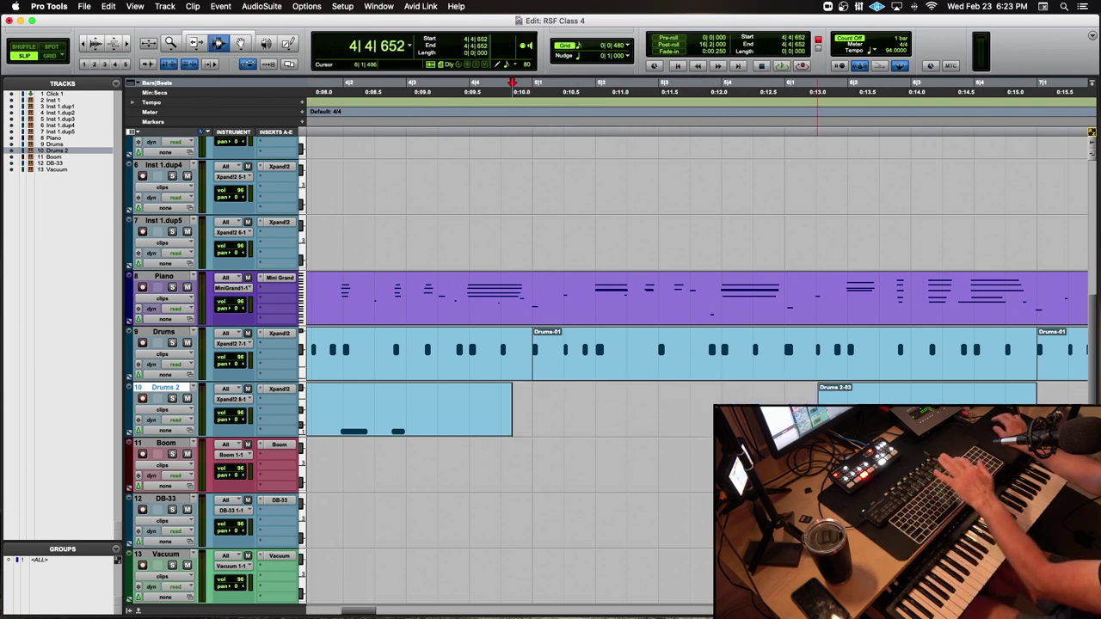
# - Move the start point to bar 5, enable the count-off, and audition from there with more bars in view
pyautogui.click(819, 401)
pyautogui.hscroll(-4, 484, 450)
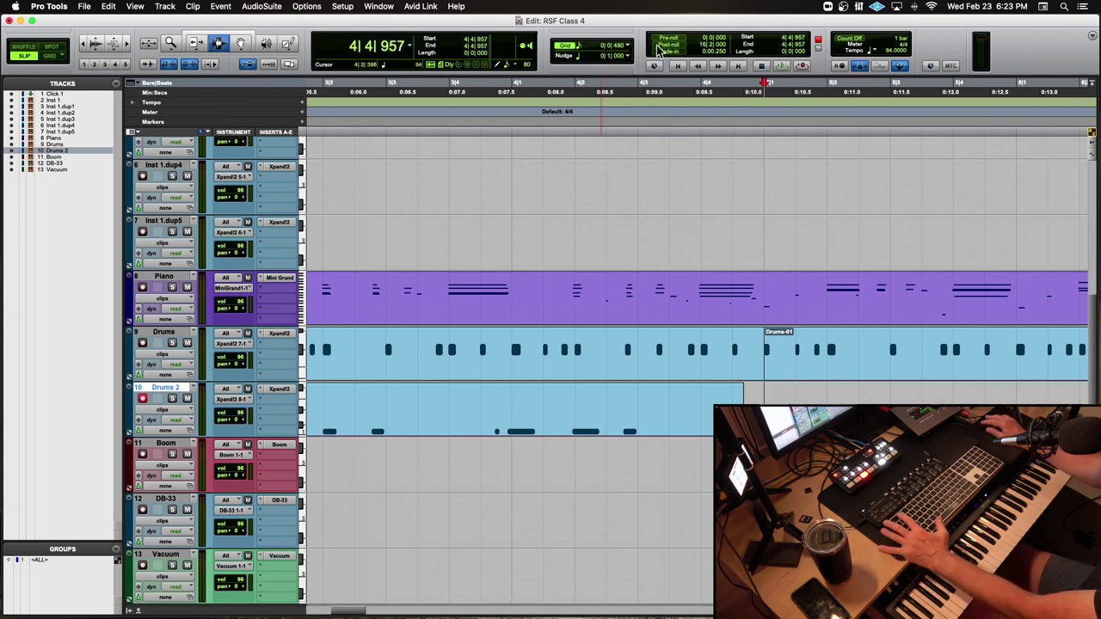
pyautogui.press('space')
pyautogui.press('space')
pyautogui.click(854, 41)
pyautogui.press('space')
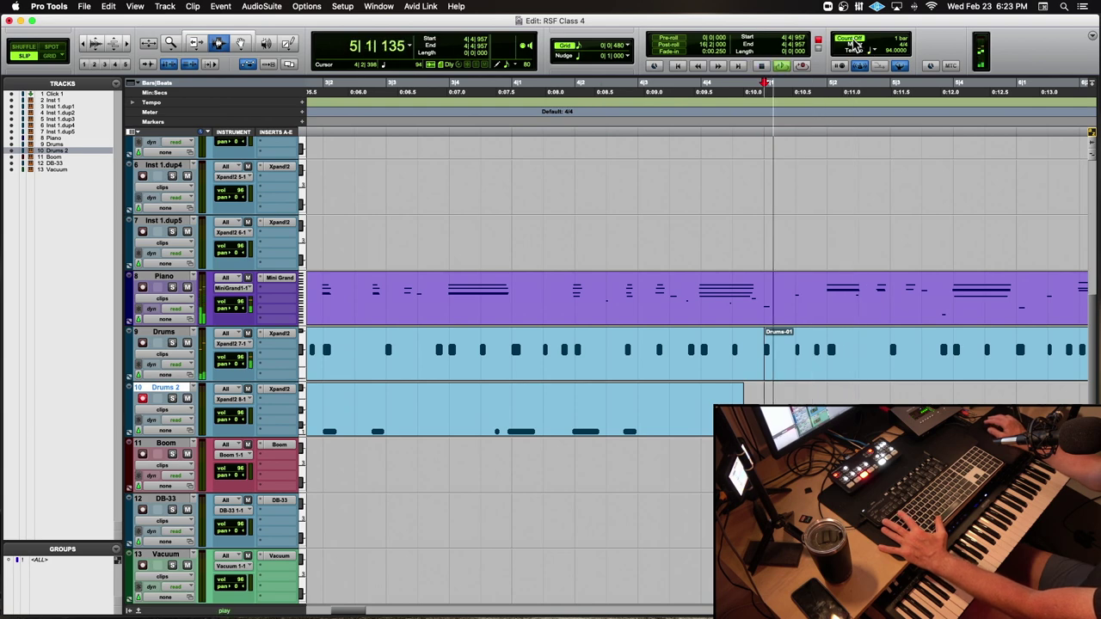
pyautogui.press('super+bracketleft')
pyautogui.press('super+bracketleft')
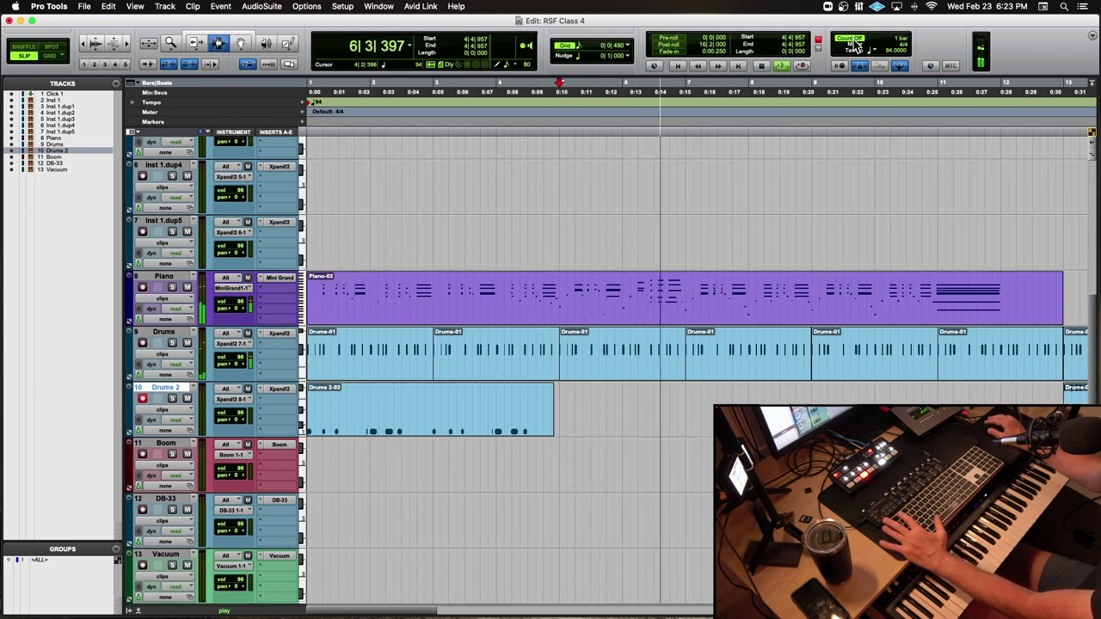
pyautogui.press('space')
# - Try recording a Drums 2 take over bars 5 and 6, and undo it
pyautogui.hotkey('shift', 'r')
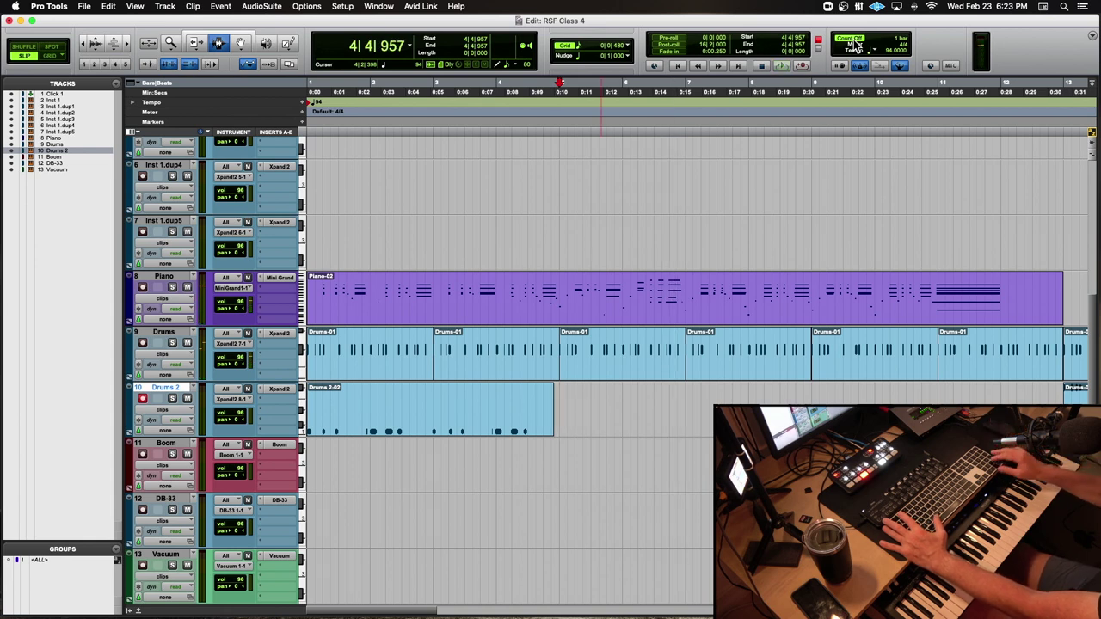
pyautogui.press('super+space')
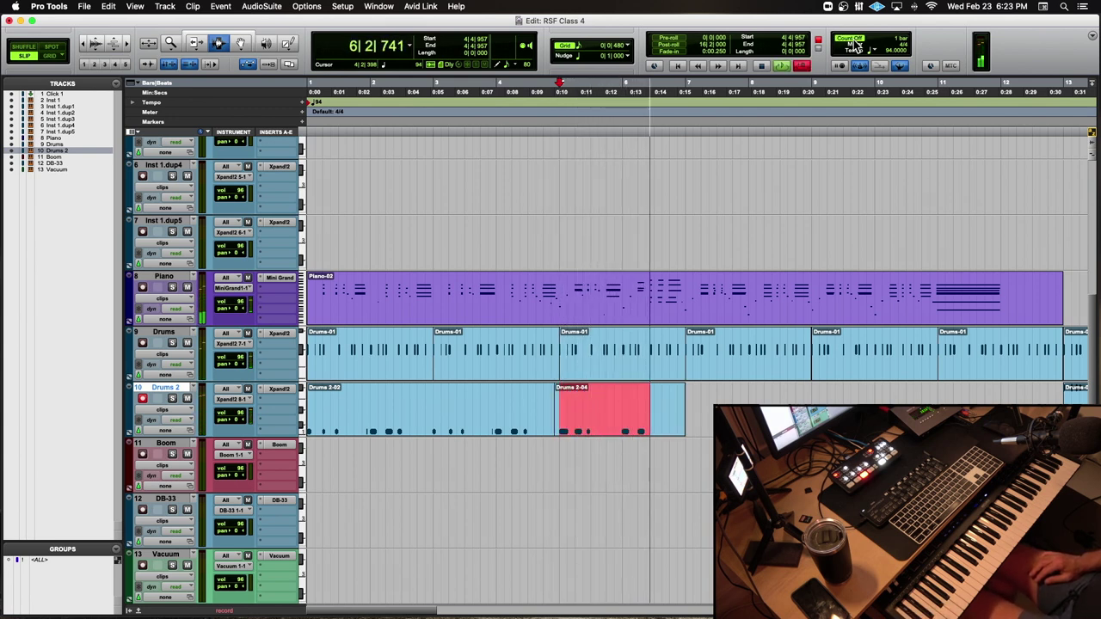
pyautogui.press('space')
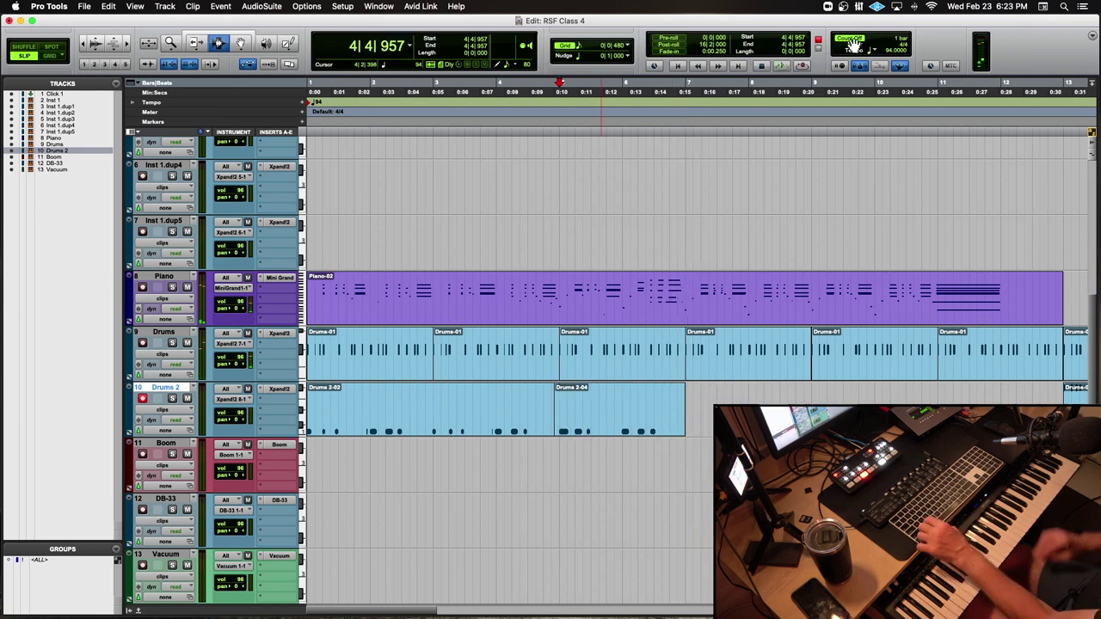
pyautogui.press('super+z')
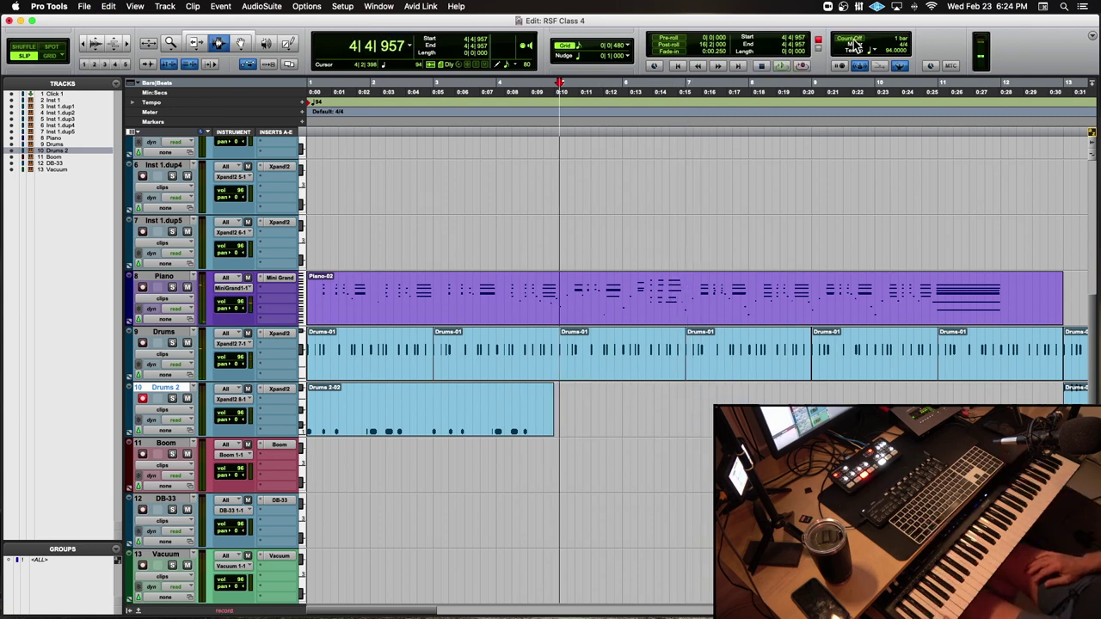
# - Record another take on the Drums 2 track over bars 5 and 6
pyautogui.press('super+space')
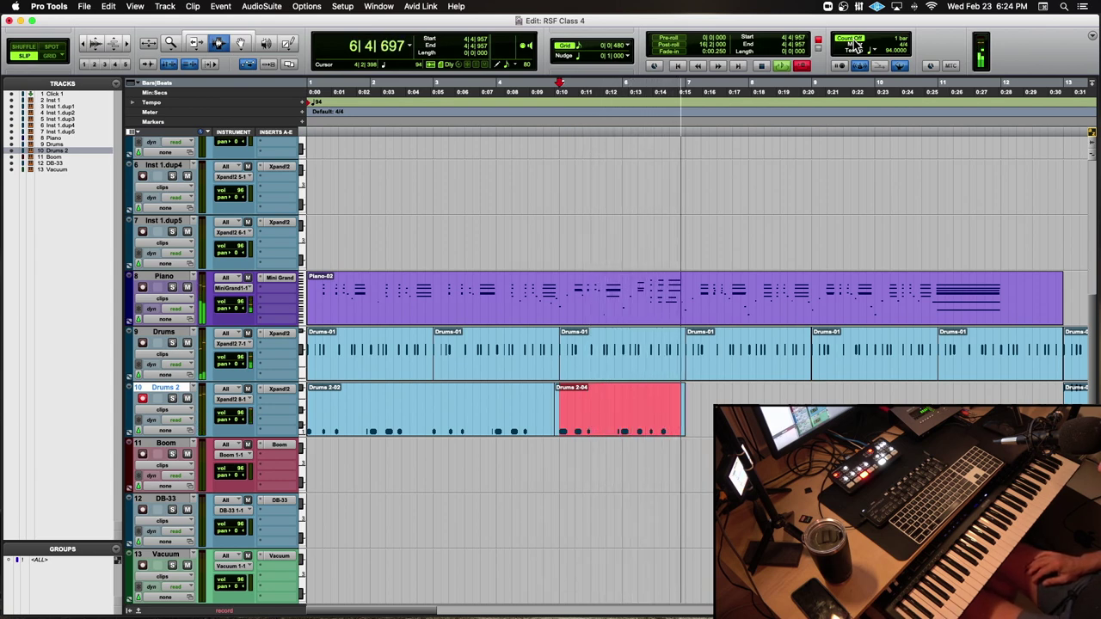
pyautogui.press('super+period')
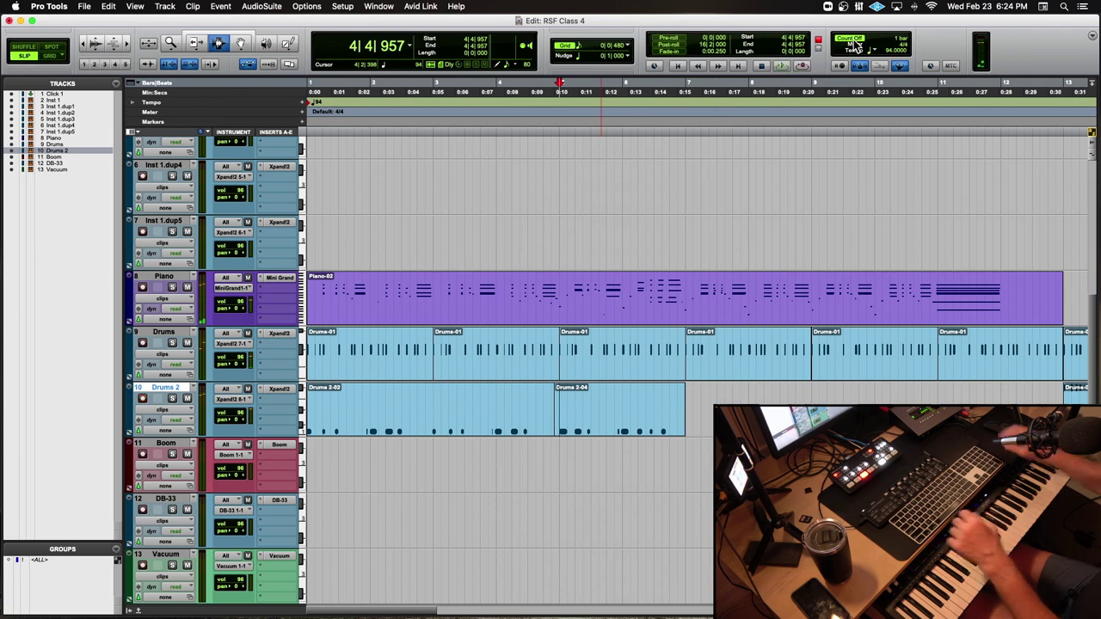
pyautogui.scroll(-1, 476, 359)
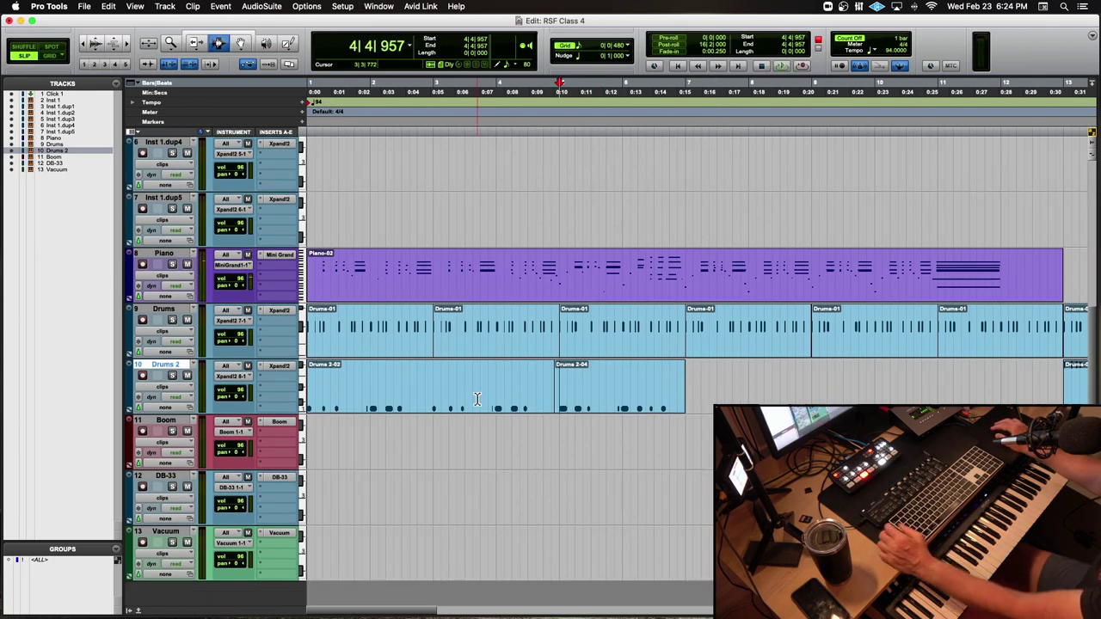
# - Select both recorded Drums 2 clips across bars 1 to 6 and open the Quantize event operation for them
pyautogui.moveTo(308, 392); pyautogui.dragTo(643, 394)
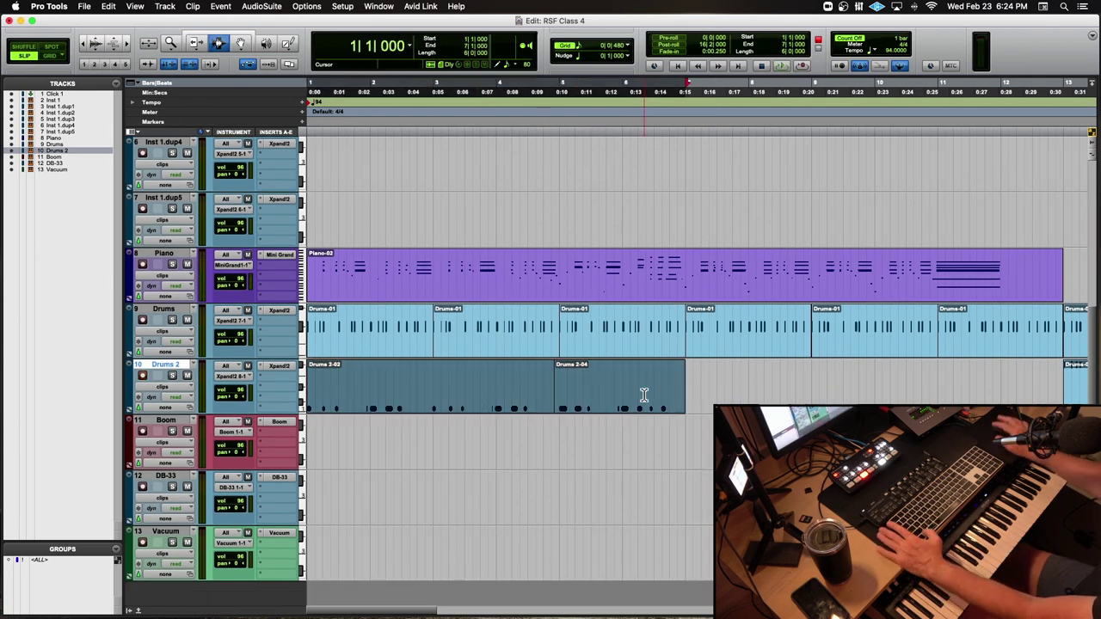
pyautogui.hotkey('alt', '0')
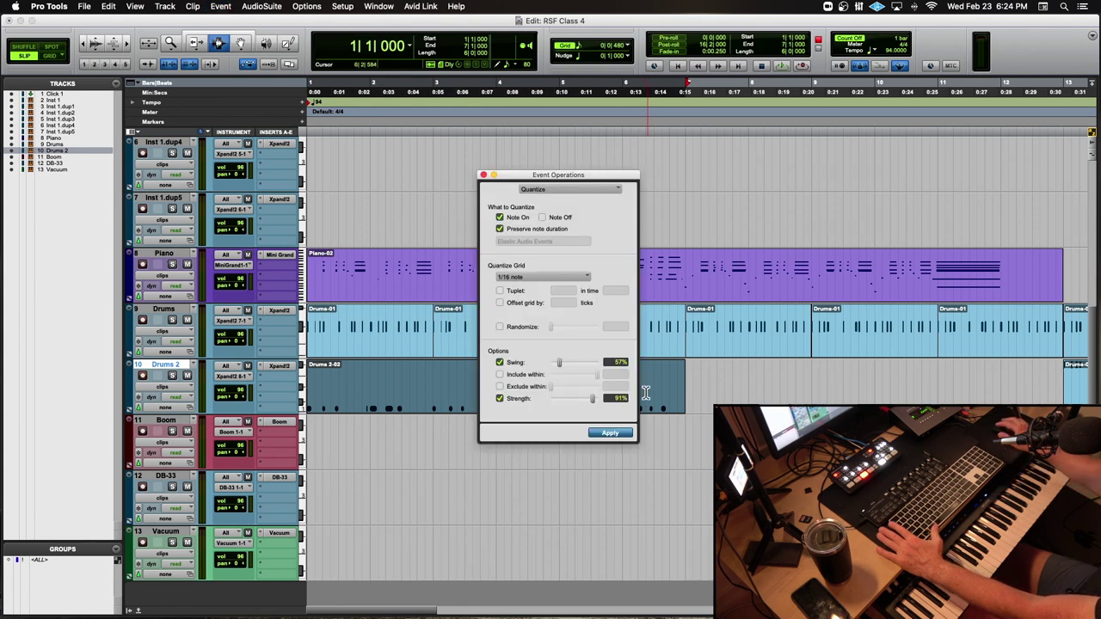
pyautogui.click(542, 278)
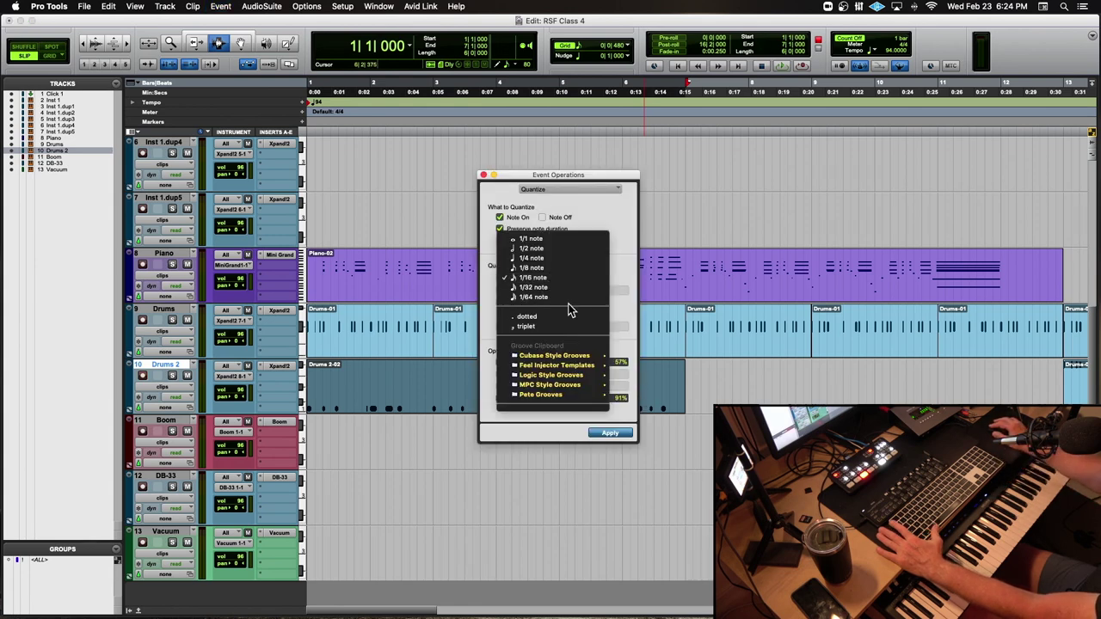
pyautogui.click(760, 306)
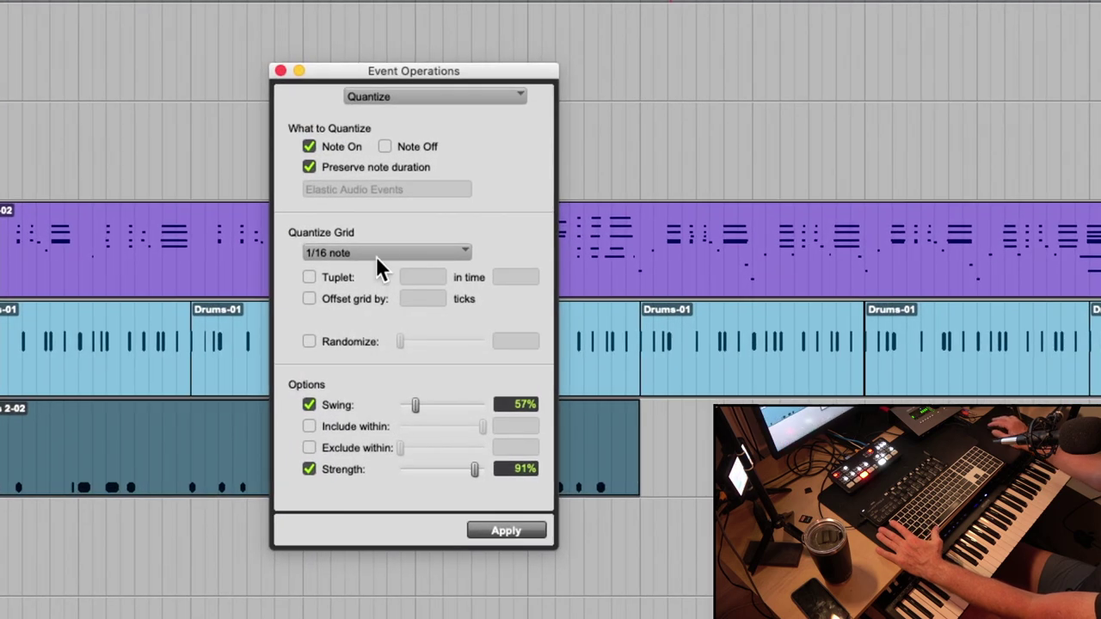
# - Set the quantize grid to the Logic Swing 16A groove template
pyautogui.click(437, 263)
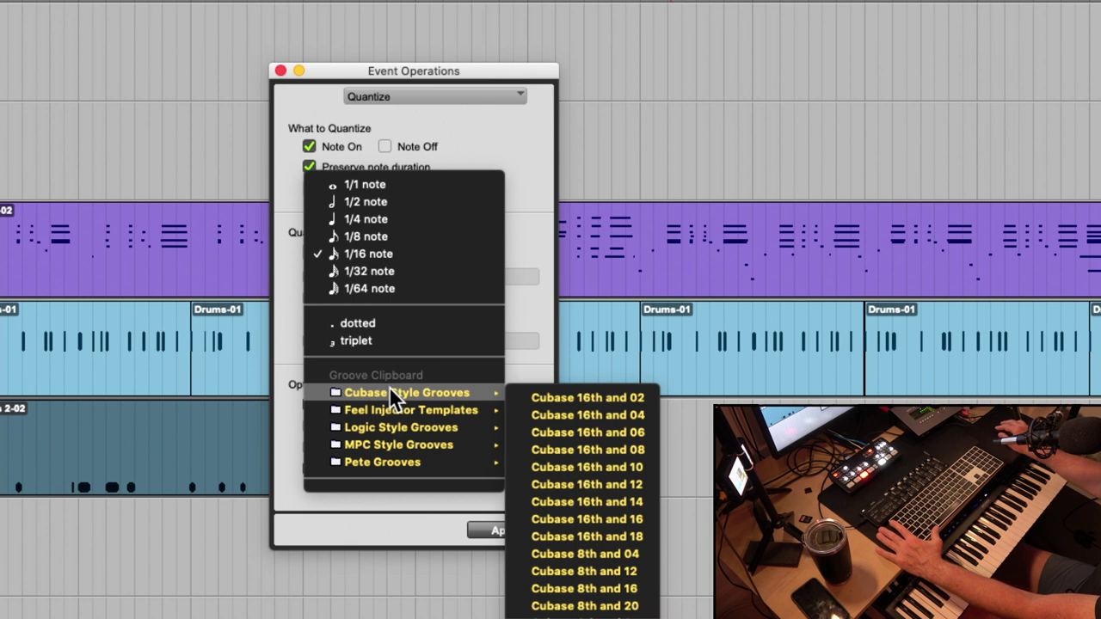
pyautogui.moveTo(381, 443)
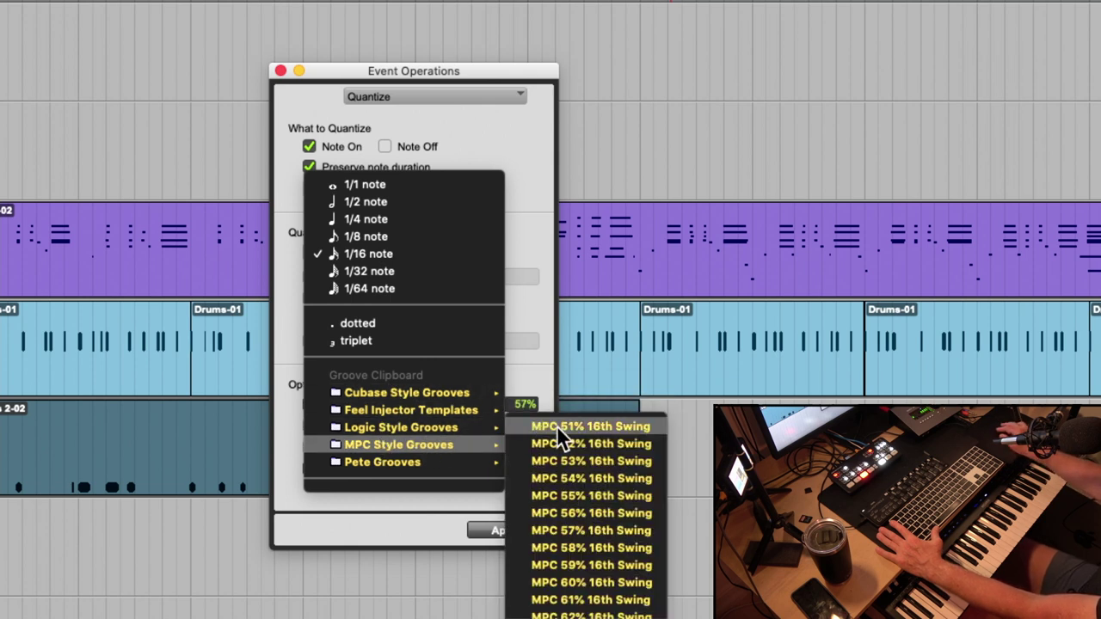
pyautogui.moveTo(412, 421)
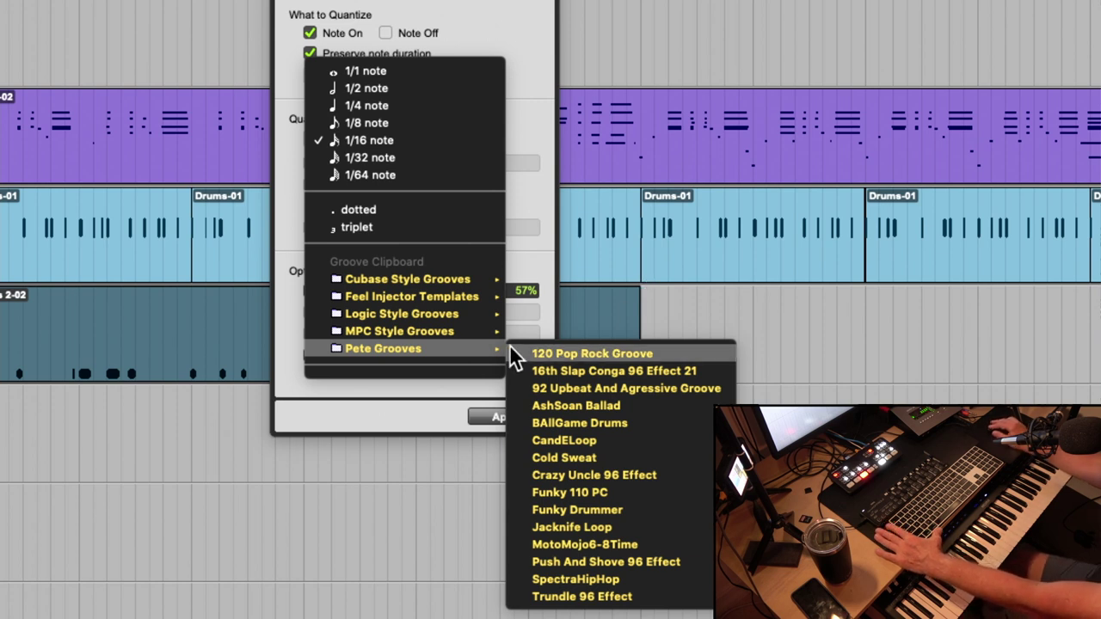
pyautogui.moveTo(434, 317)
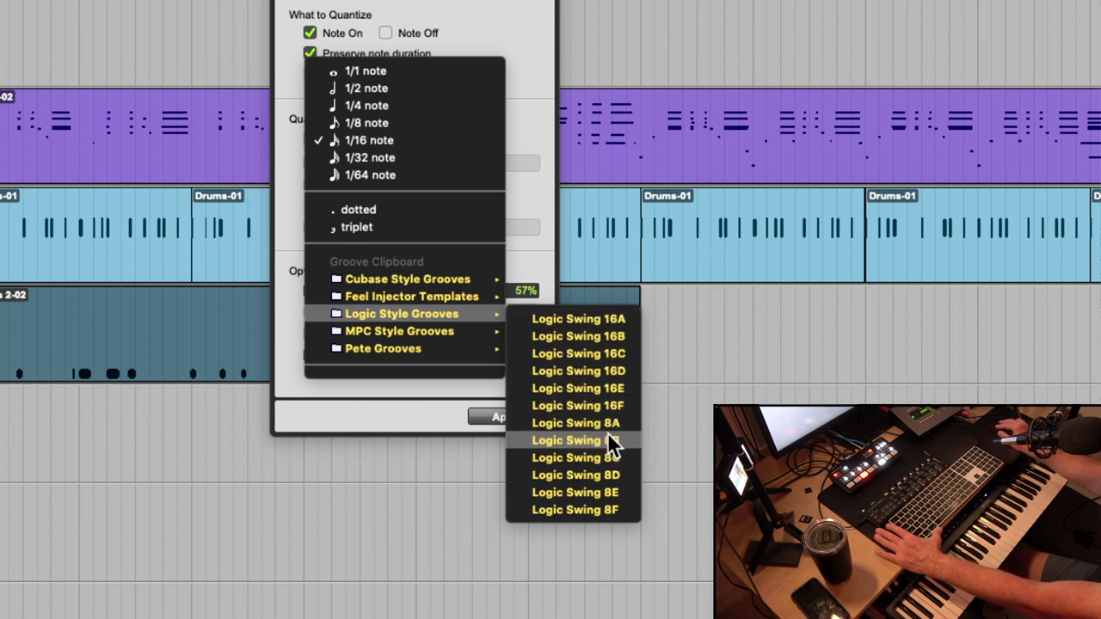
pyautogui.click(606, 320)
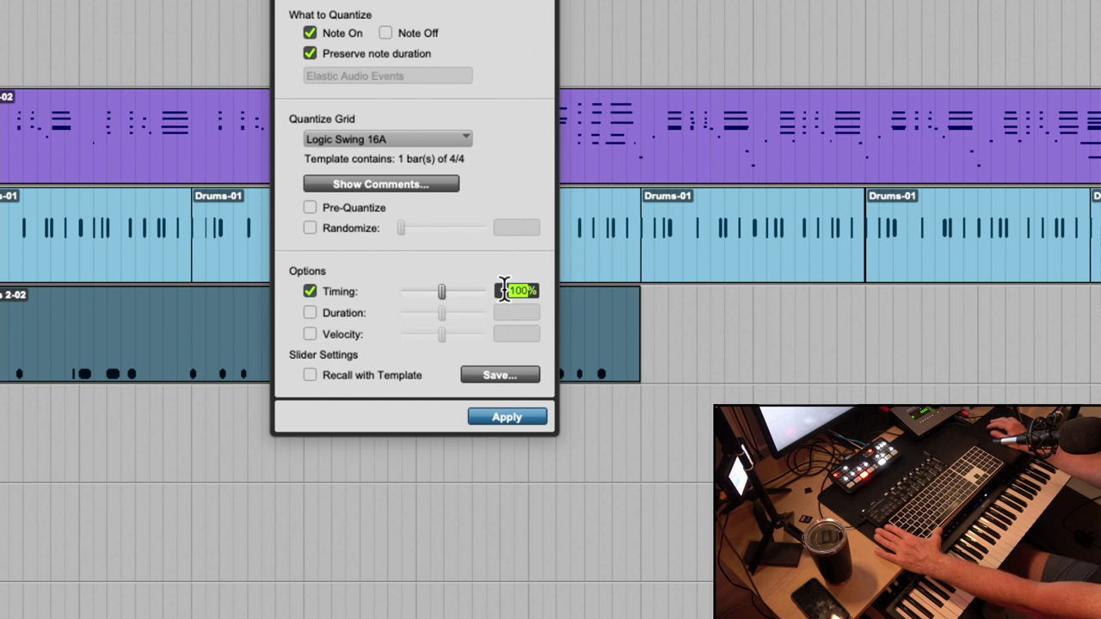
# - Set the quantize timing strength to 90%, apply it to the selected Drums 2 clips and close the Event Operations window
pyautogui.write('90')
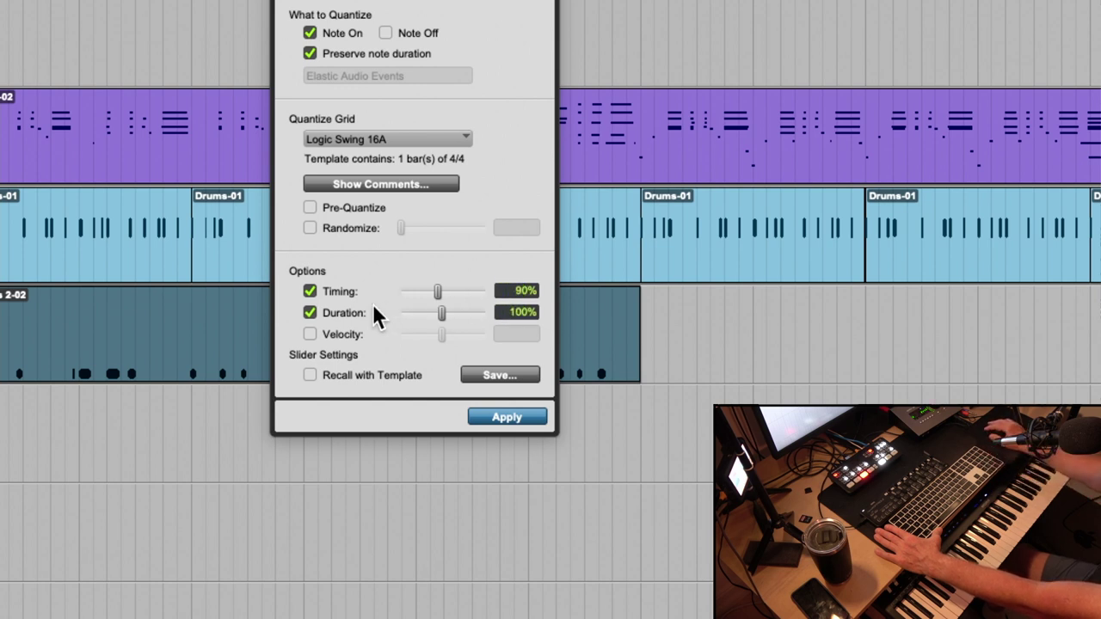
pyautogui.click(514, 414)
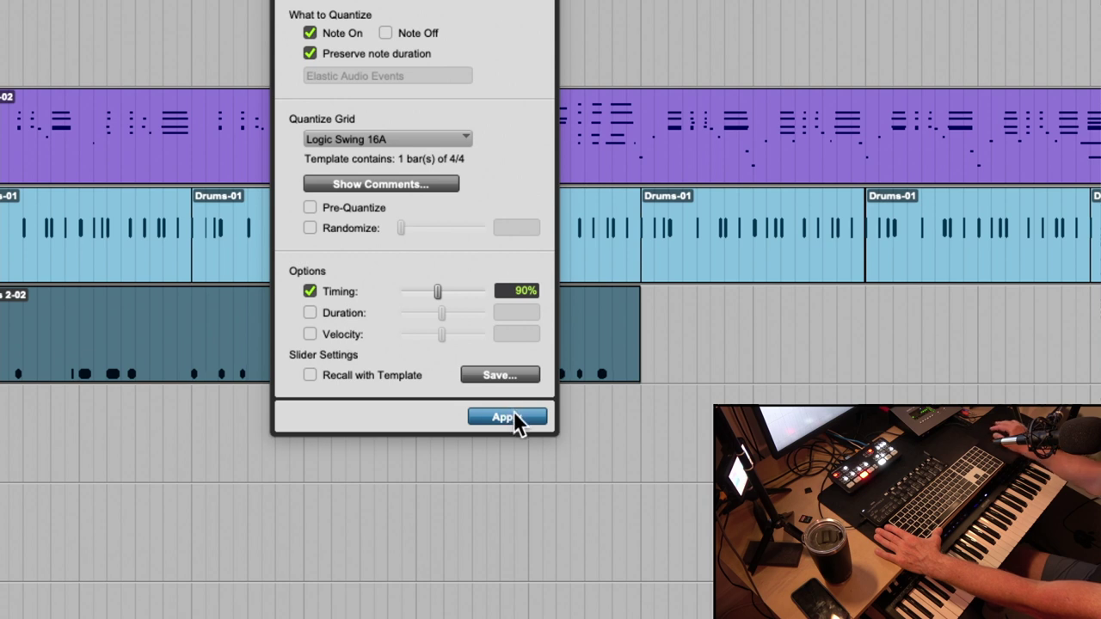
pyautogui.press('super+w')
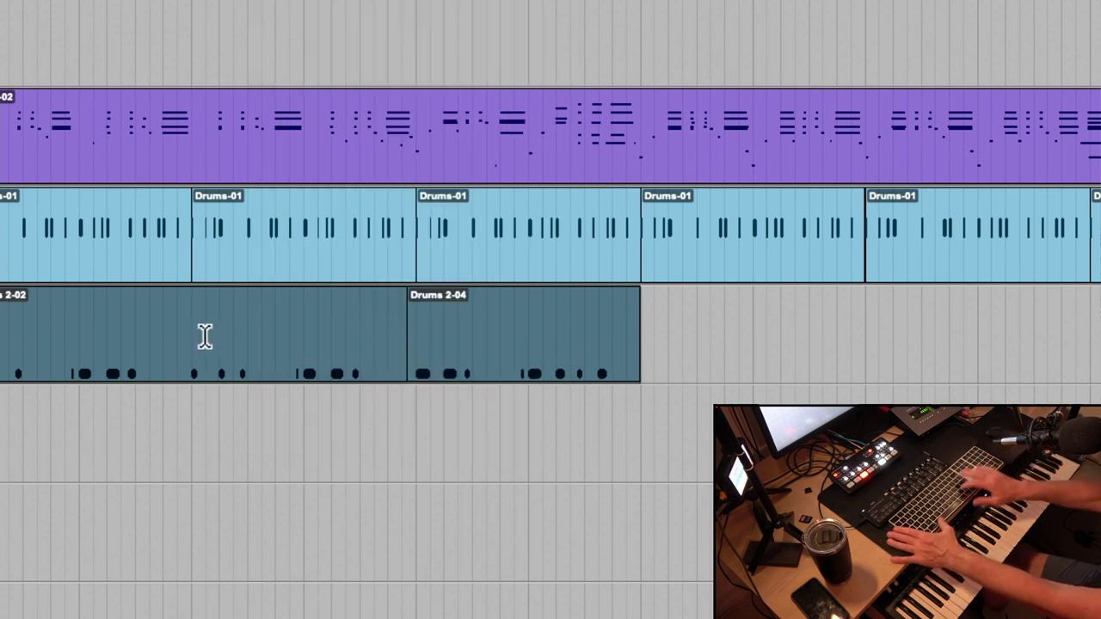
# - Play back the quantized Drums 2 part with the piano and mute the Drums track
pyautogui.press('space')
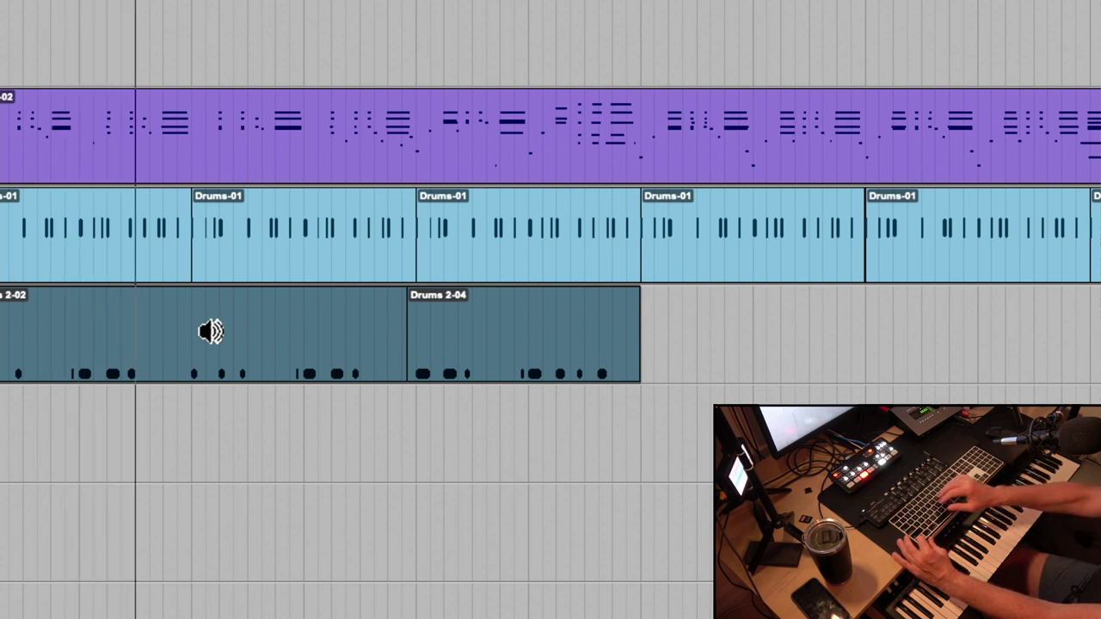
pyautogui.press('super+Left')
pyautogui.press('super+Left')
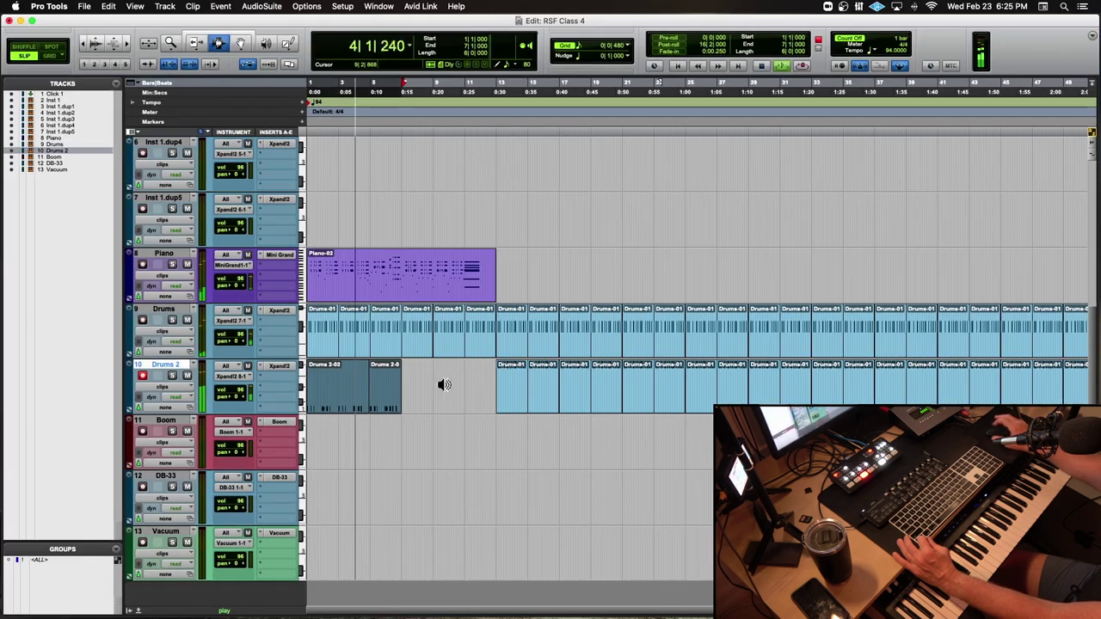
pyautogui.click(188, 321)
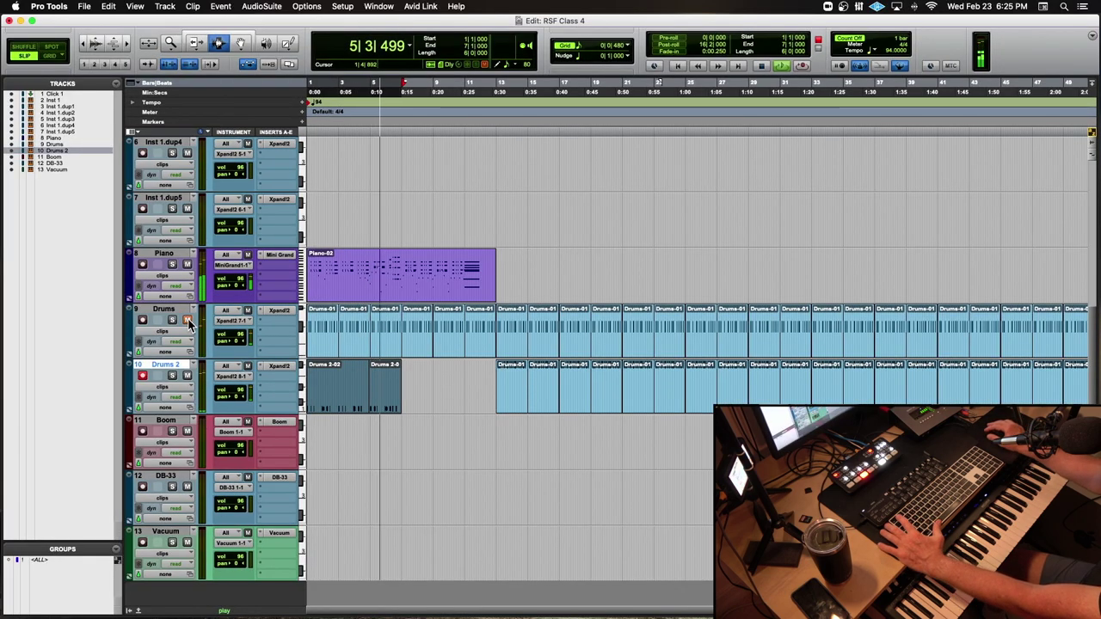
# - Delete all the looped Drums-01 clips on the Drums 2 track from bar 13 onward
pyautogui.click(512, 387)
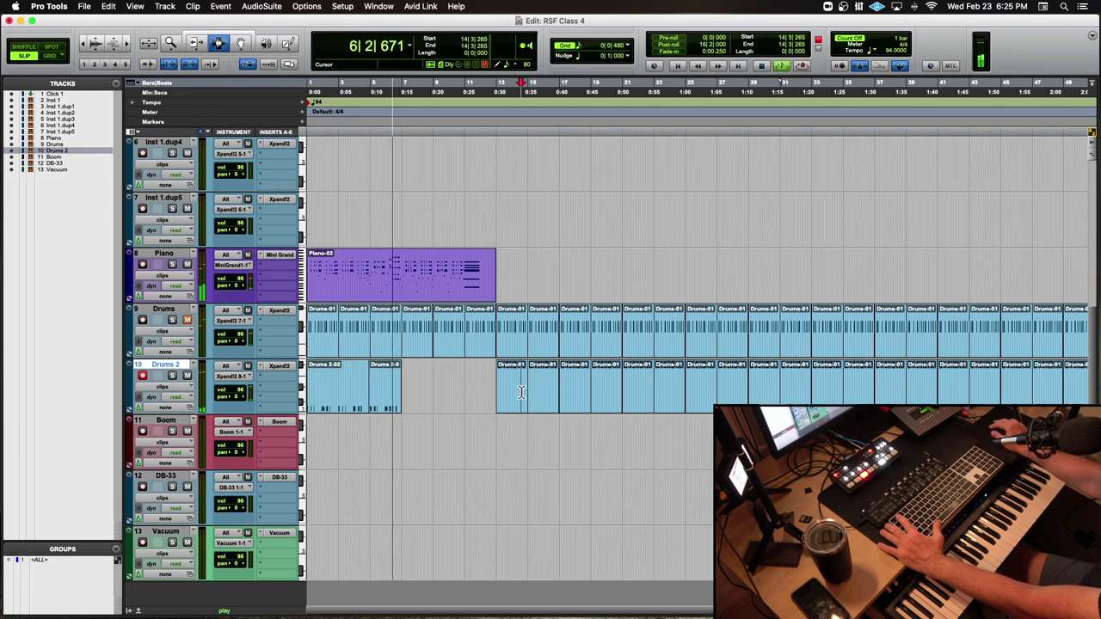
pyautogui.press('super+bracketleft')
pyautogui.keyDown('shift'); pyautogui.click(851, 395); pyautogui.keyUp('shift')
pyautogui.press('space')
pyautogui.press('space')
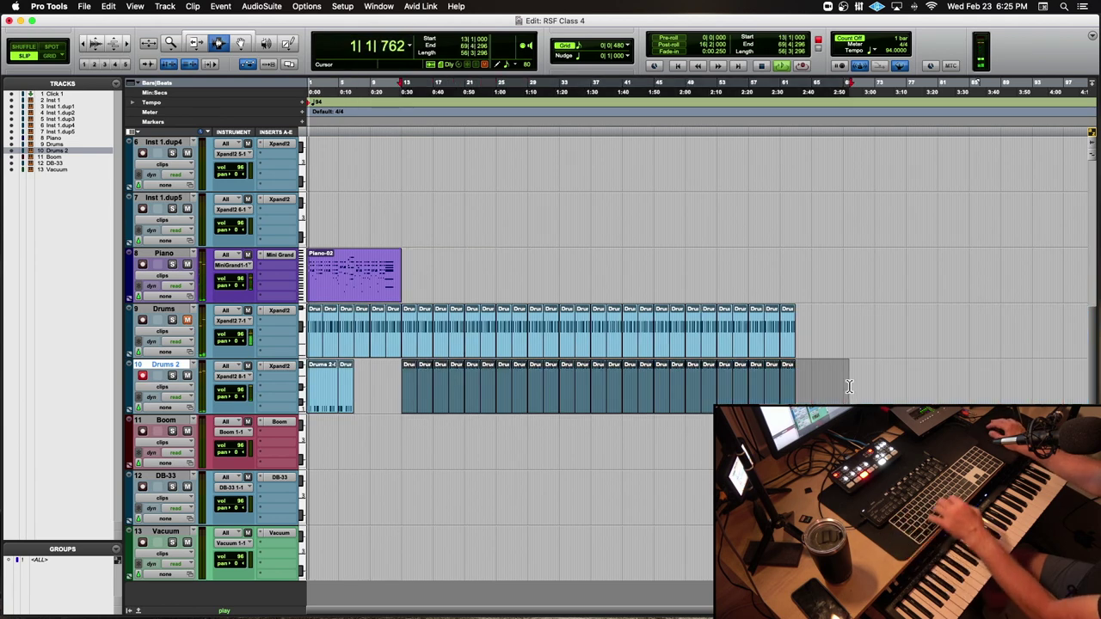
pyautogui.press('Delete')
pyautogui.press('space')
pyautogui.press('super+bracketright')
pyautogui.press('super+bracketright')
pyautogui.press('super+bracketright')
pyautogui.press('super+bracketright')
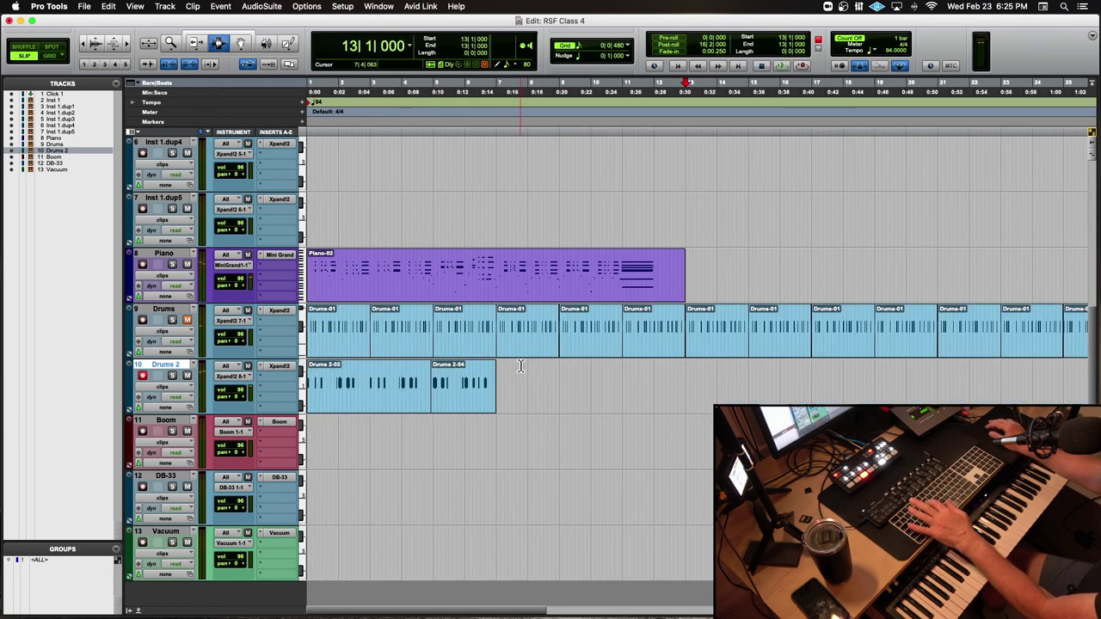
# - Play back the piano and Drums 2 parts from the beginning of the session
pyautogui.press('Home')
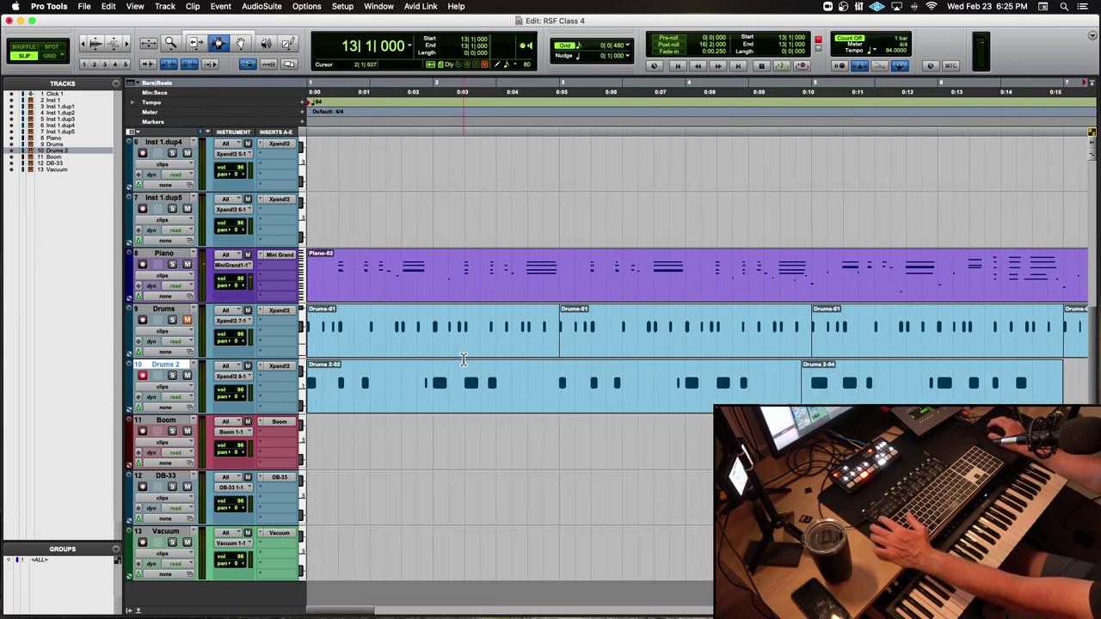
pyautogui.press('space')
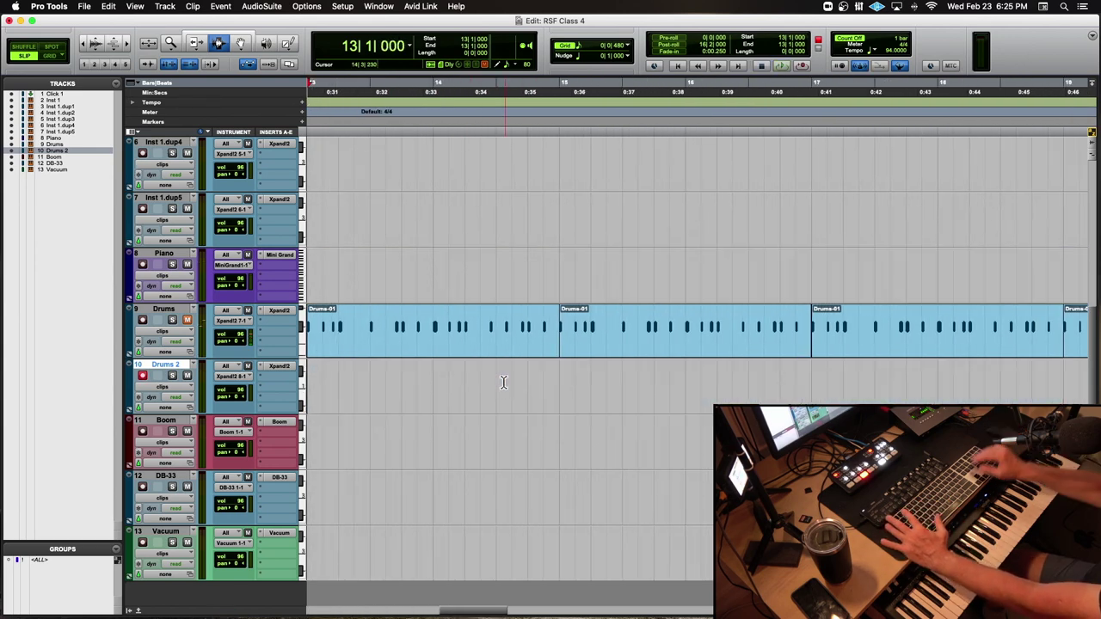
pyautogui.press('Return')
pyautogui.press('space')
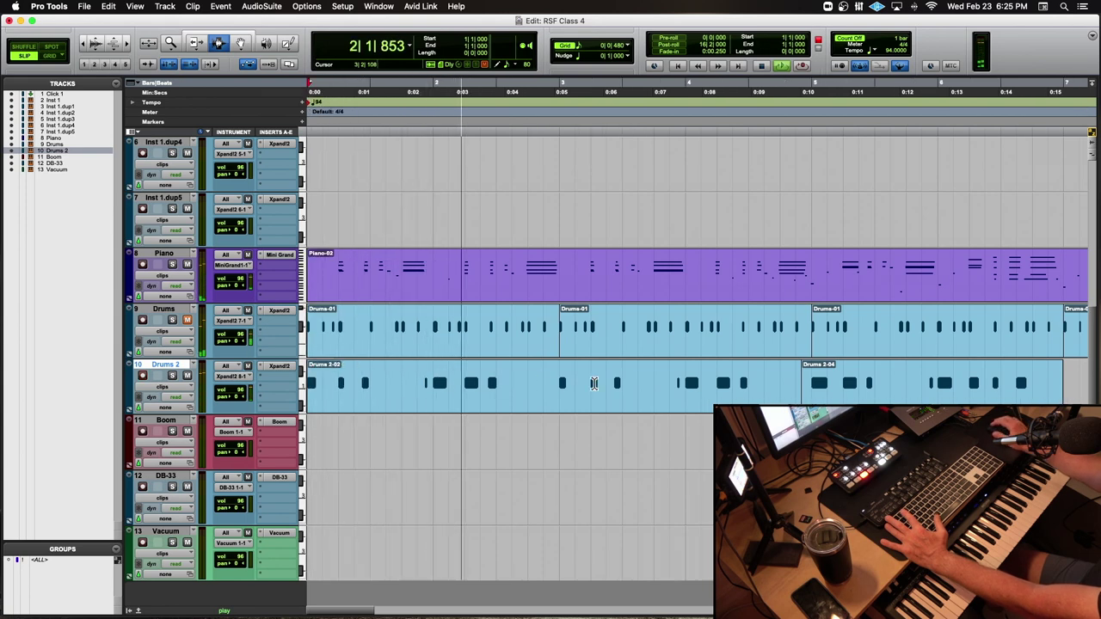
pyautogui.press('super+bracketleft')
pyautogui.press('super+bracketleft')
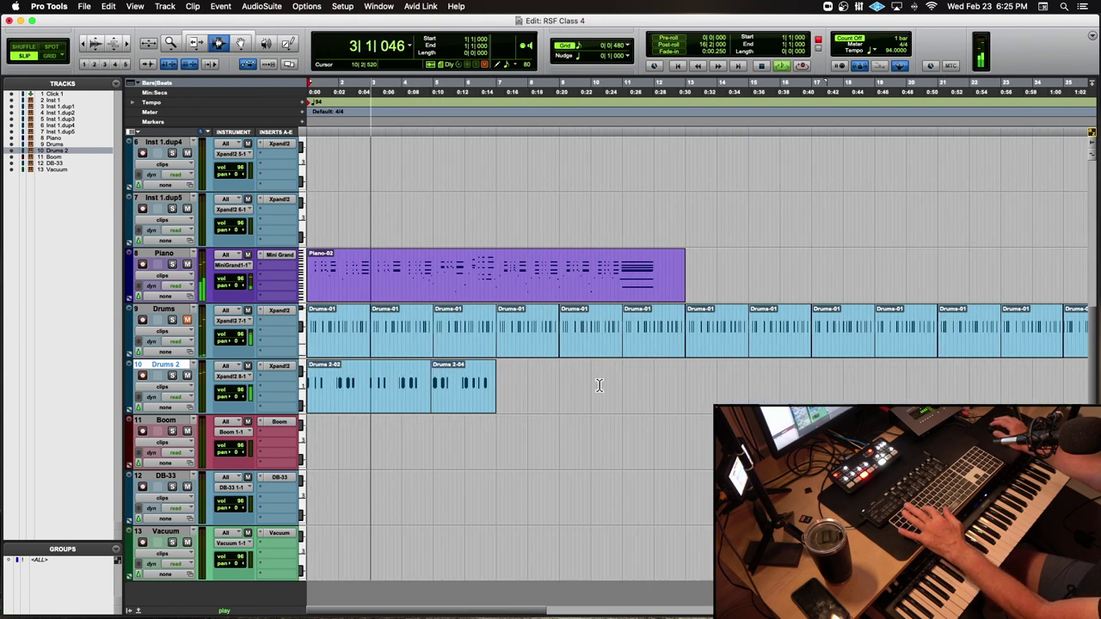
pyautogui.press('space')
# - Duplicate the two Drums 2 clips from bars 1 to 6 so the part continues across bars 7 to 12
pyautogui.click(492, 388)
pyautogui.press('space')
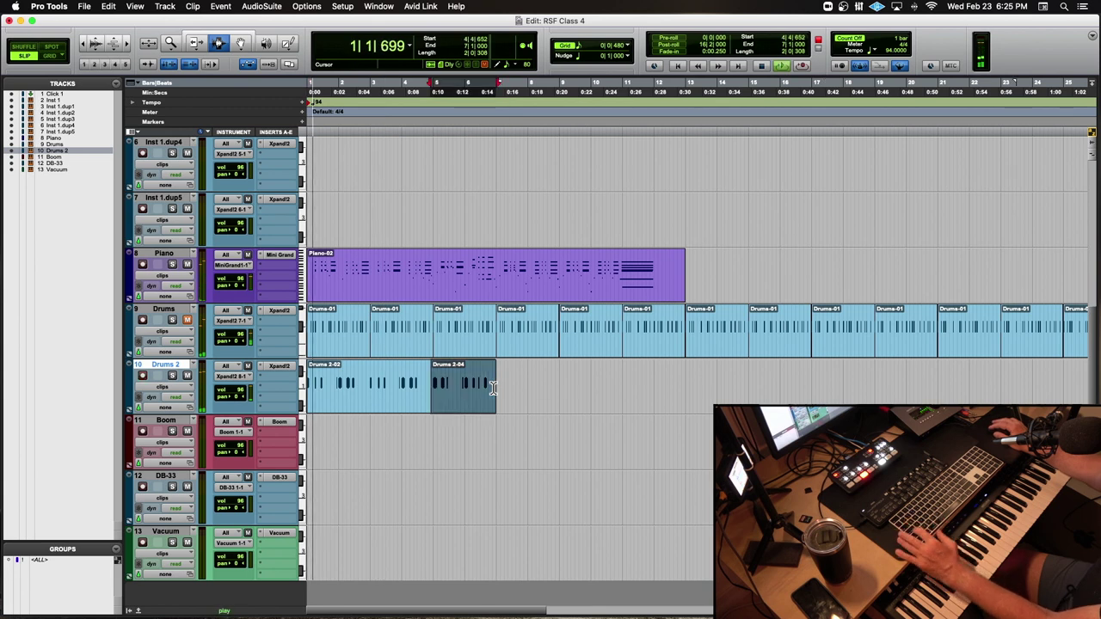
pyautogui.keyDown('shift'); pyautogui.click(342, 389); pyautogui.keyUp('shift')
pyautogui.press('space')
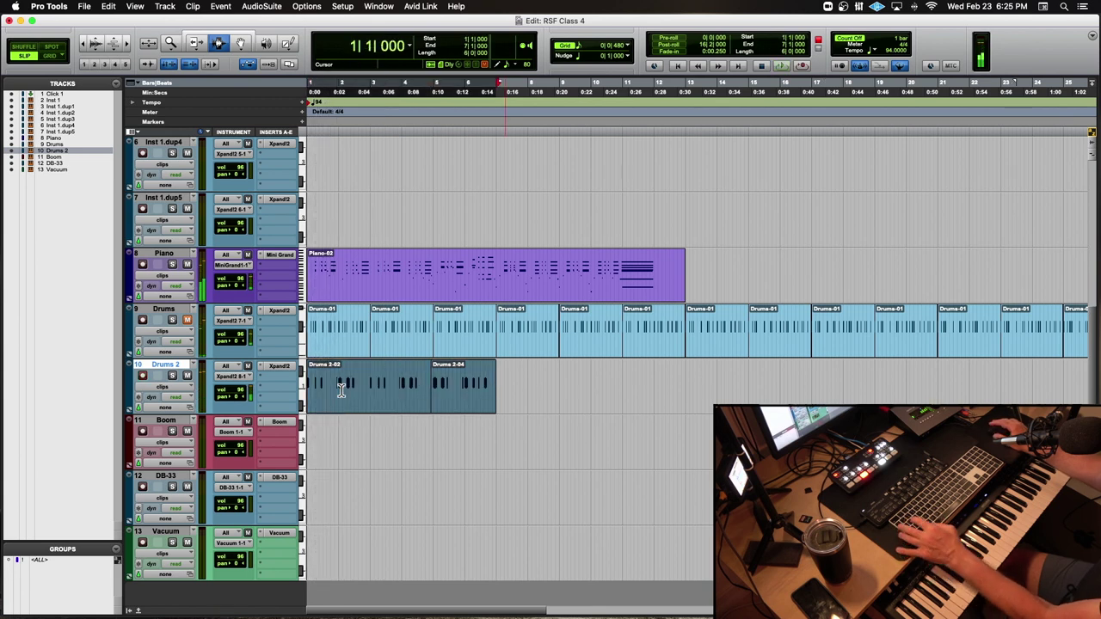
pyautogui.press('super+d')
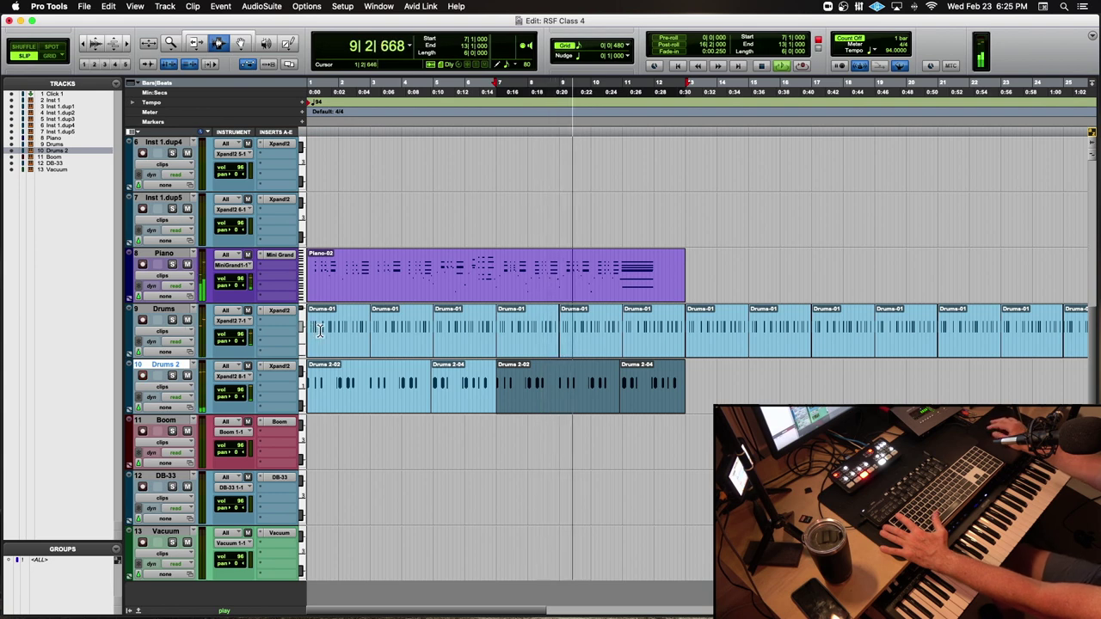
# - Stop playback and delete the looped Drums-01 clips across bars 1 to 12 on the Drums track
pyautogui.press('space')
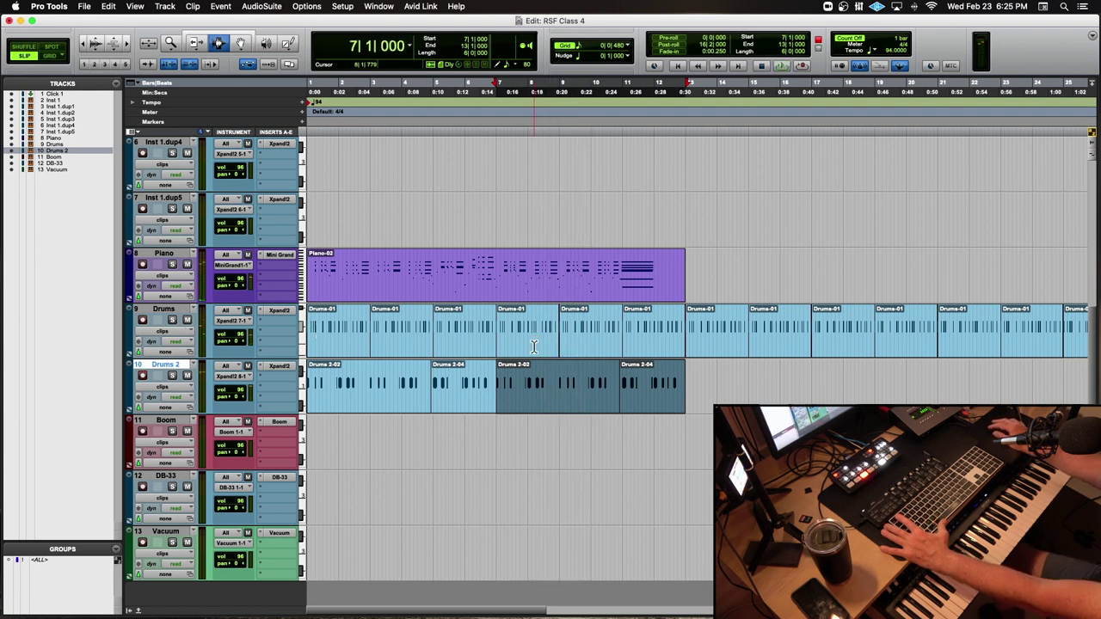
pyautogui.doubleClick(354, 333)
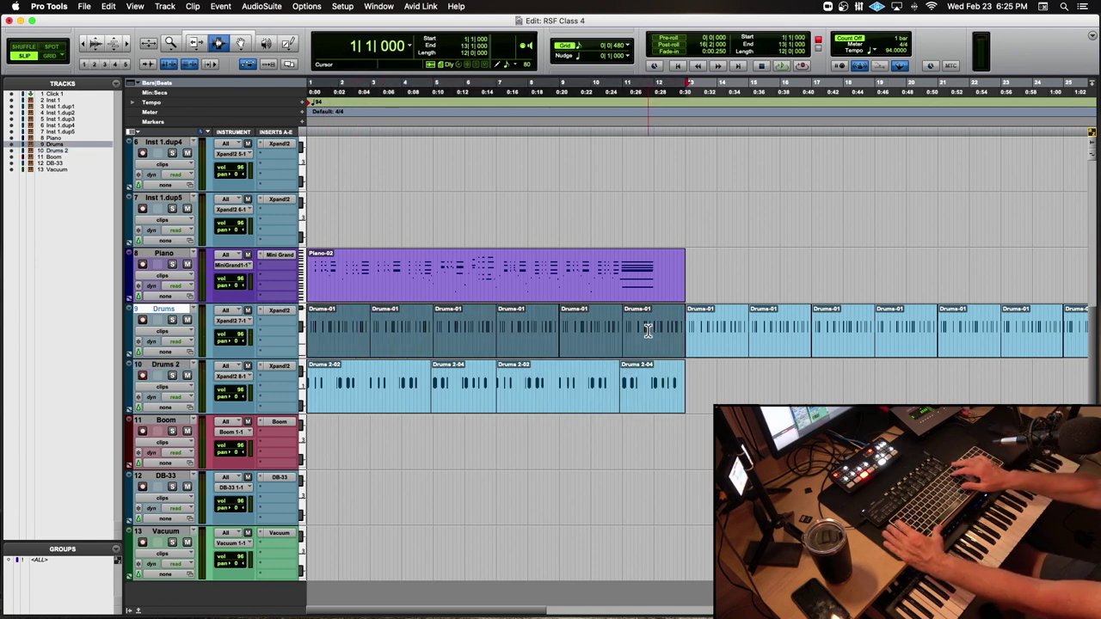
pyautogui.press('BackSpace')
pyautogui.hscroll(3, 371, 301)
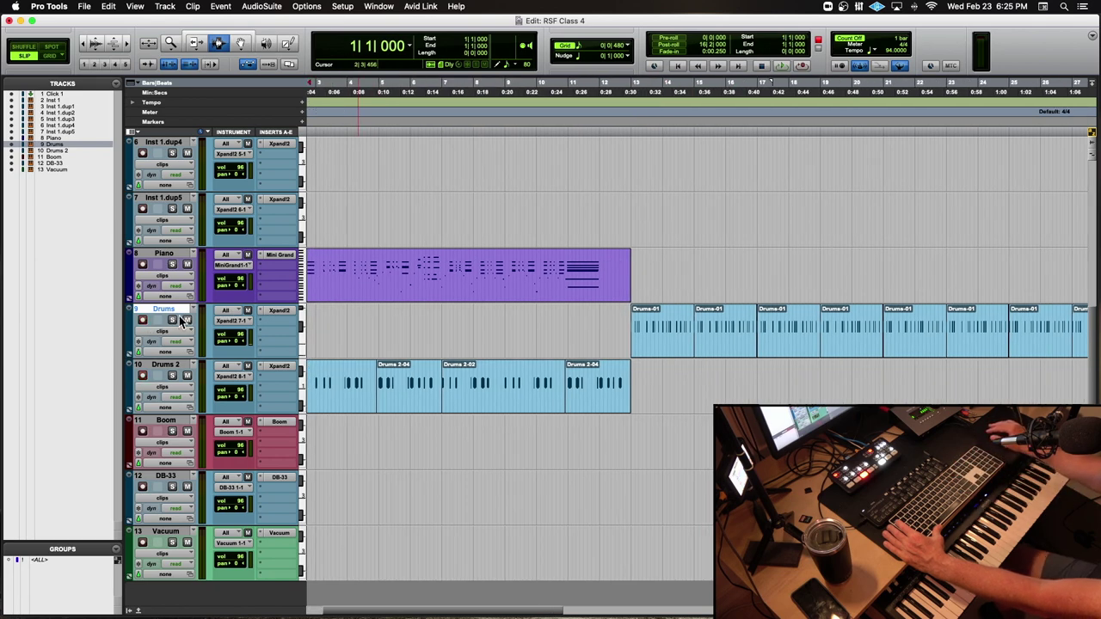
# - Record-enable the Drums track, rehearse a new part against playback, and record it across bars 1 to 4
pyautogui.hscroll(-3, 180, 321)
pyautogui.scroll(5, 180, 320)
pyautogui.scroll(-5, 183, 321)
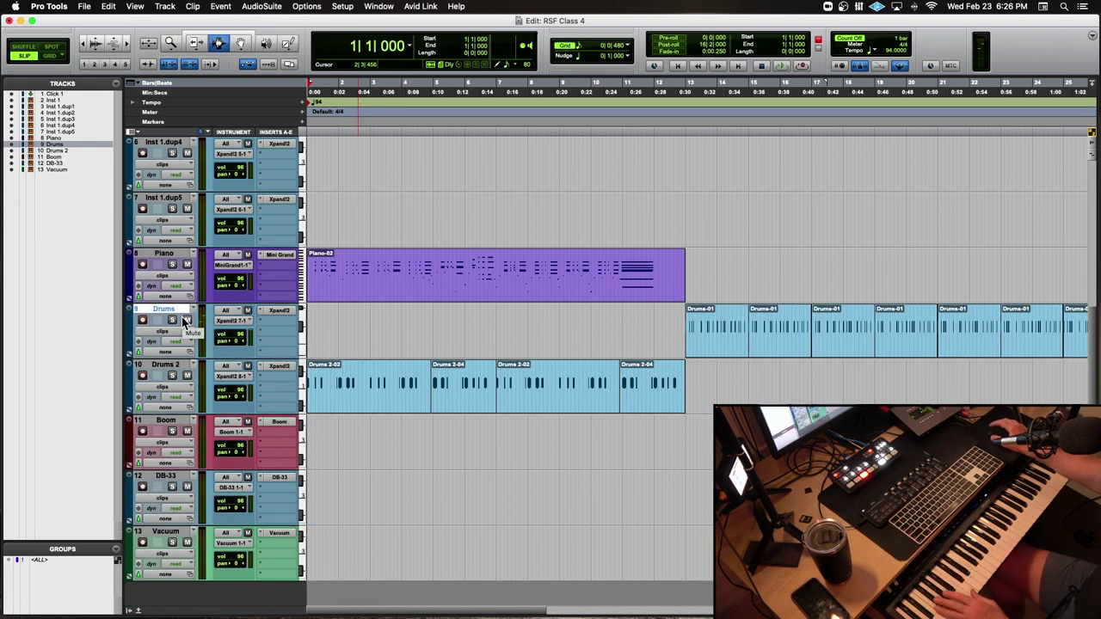
pyautogui.press('space')
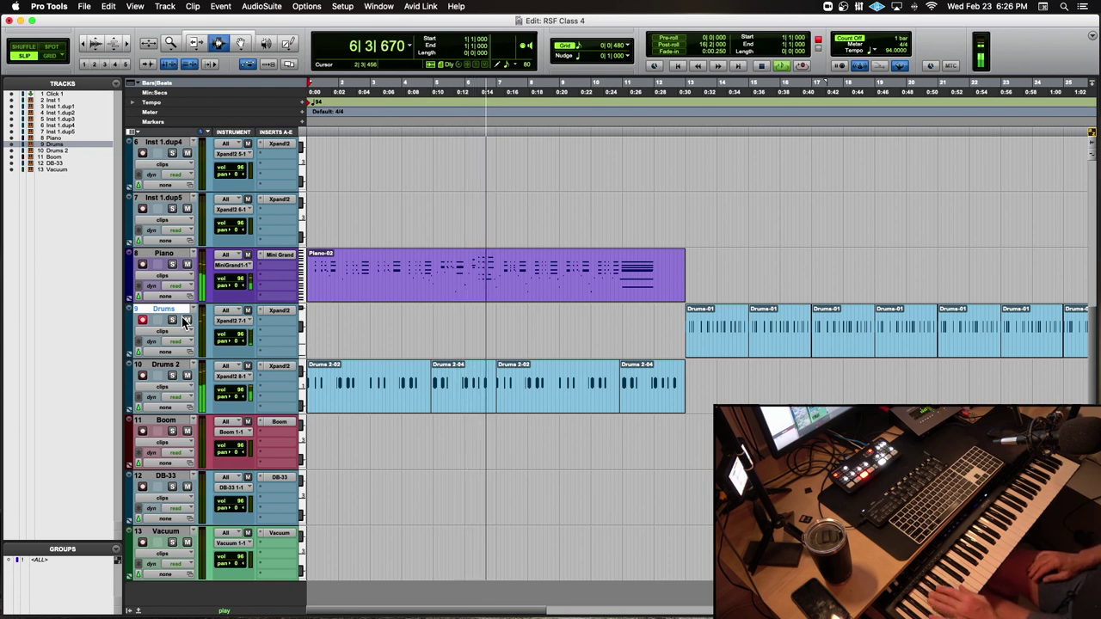
pyautogui.press('space')
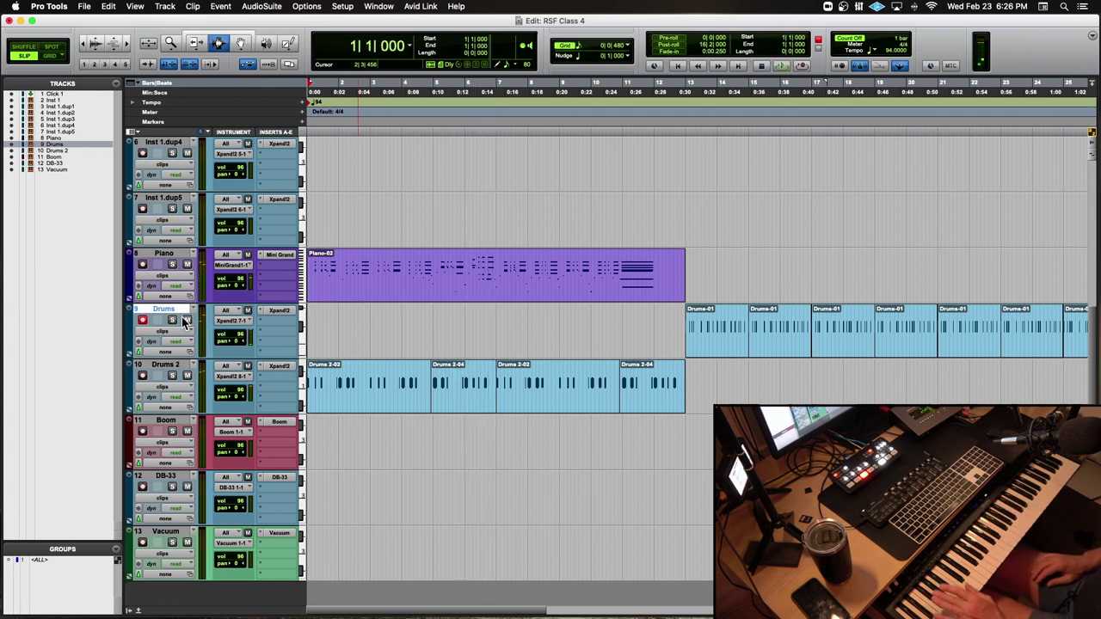
pyautogui.press('super+space')
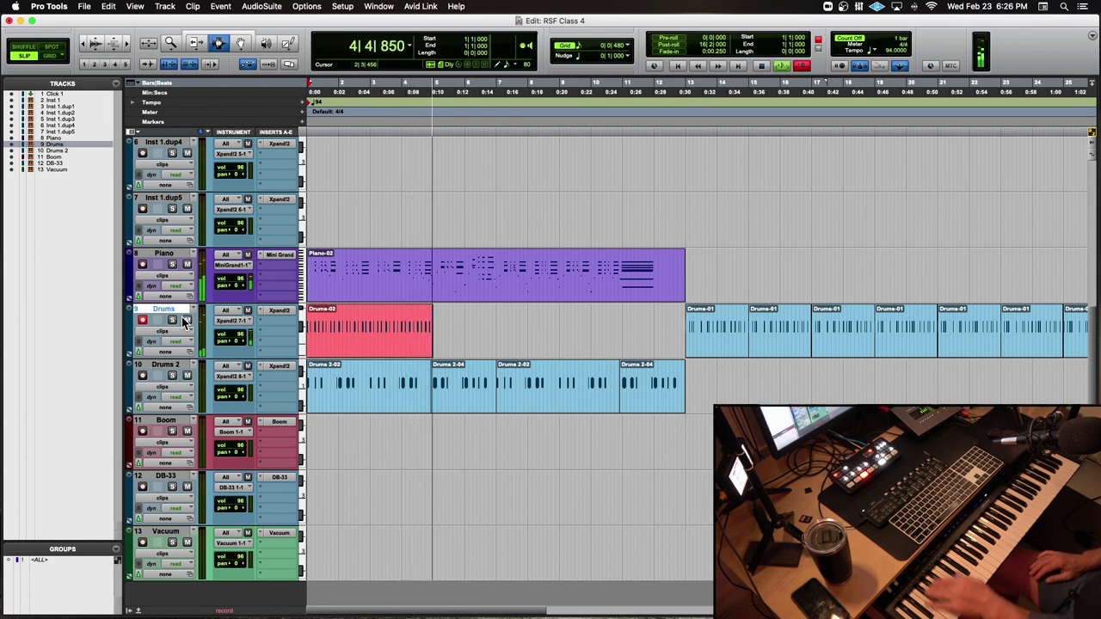
pyautogui.press('space')
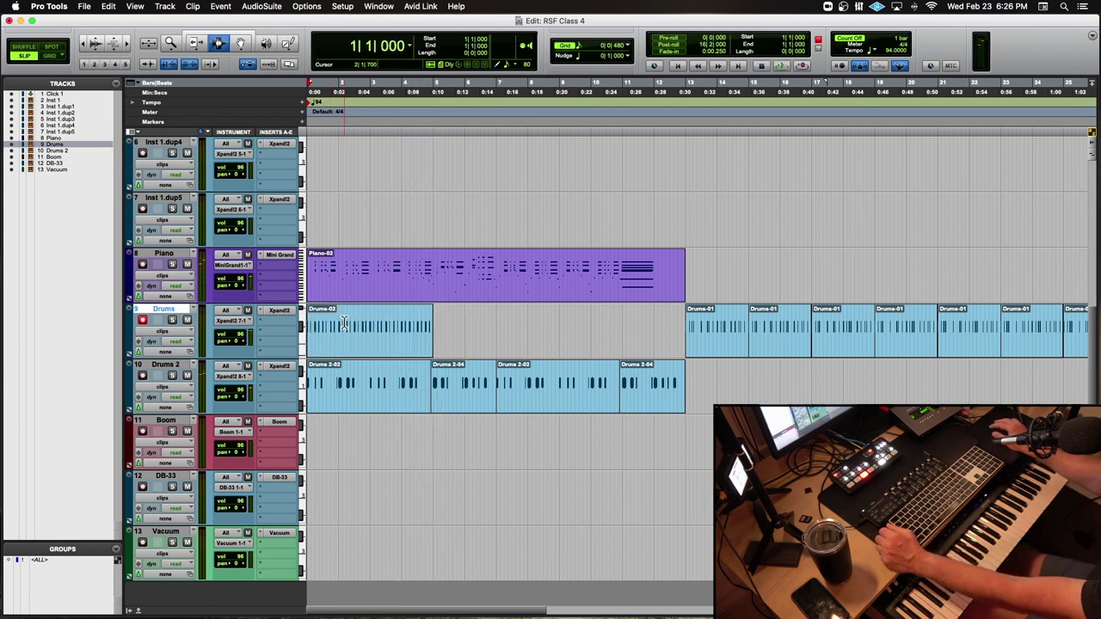
# - Quantize the newly recorded Drums-02 clip with the Logic Swing 8A groove template at 90% timing
pyautogui.doubleClick(344, 323)
pyautogui.hotkey('alt', '0')
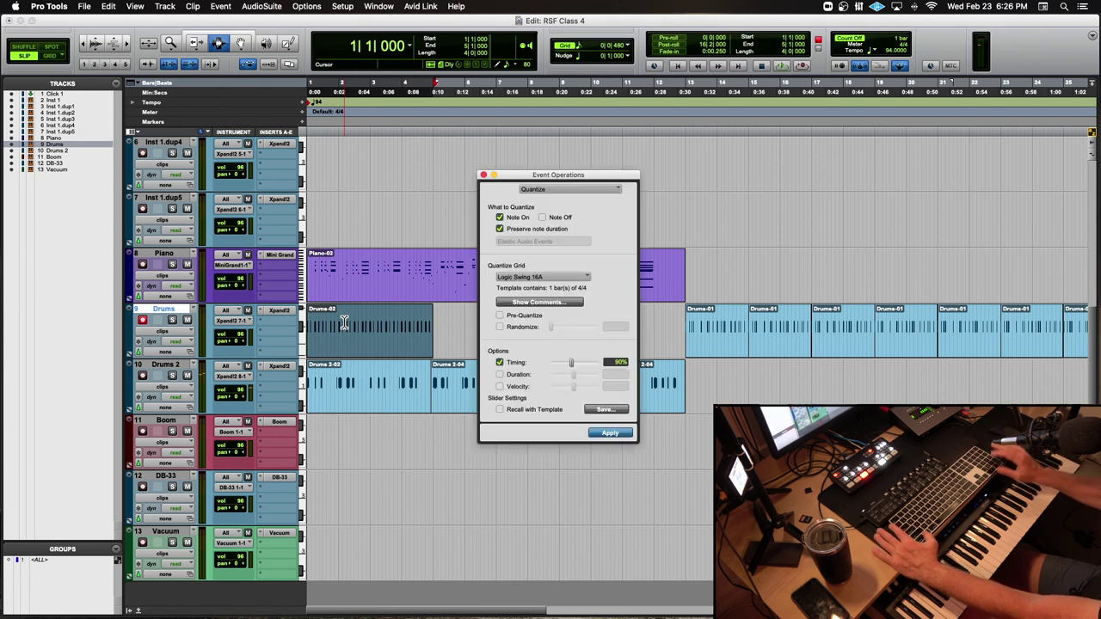
pyautogui.click(555, 277)
pyautogui.moveTo(544, 279)
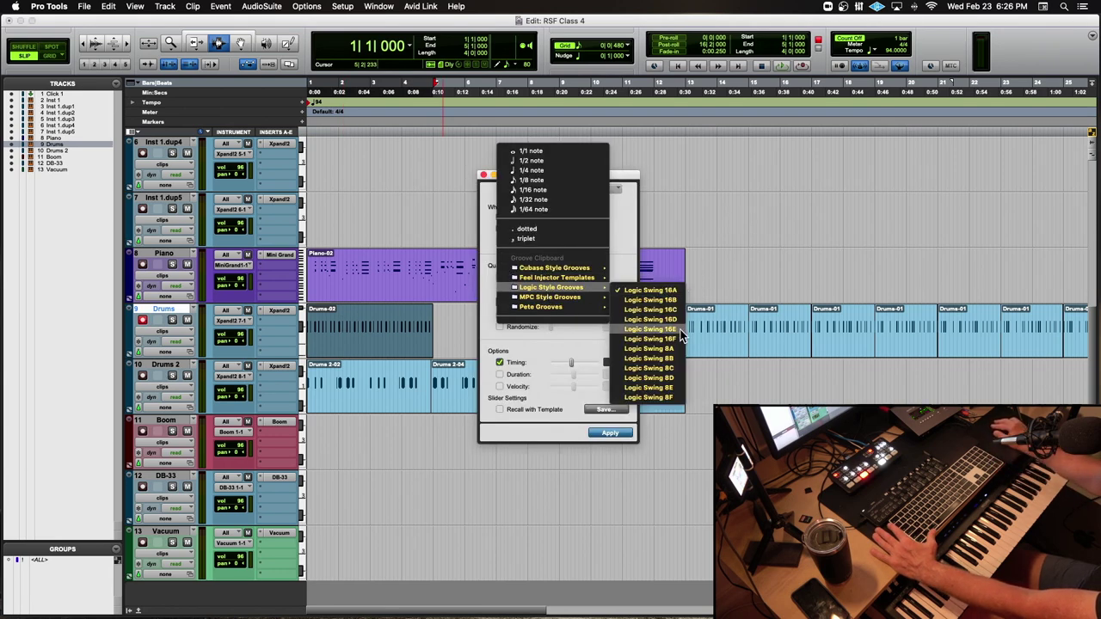
pyautogui.click(679, 349)
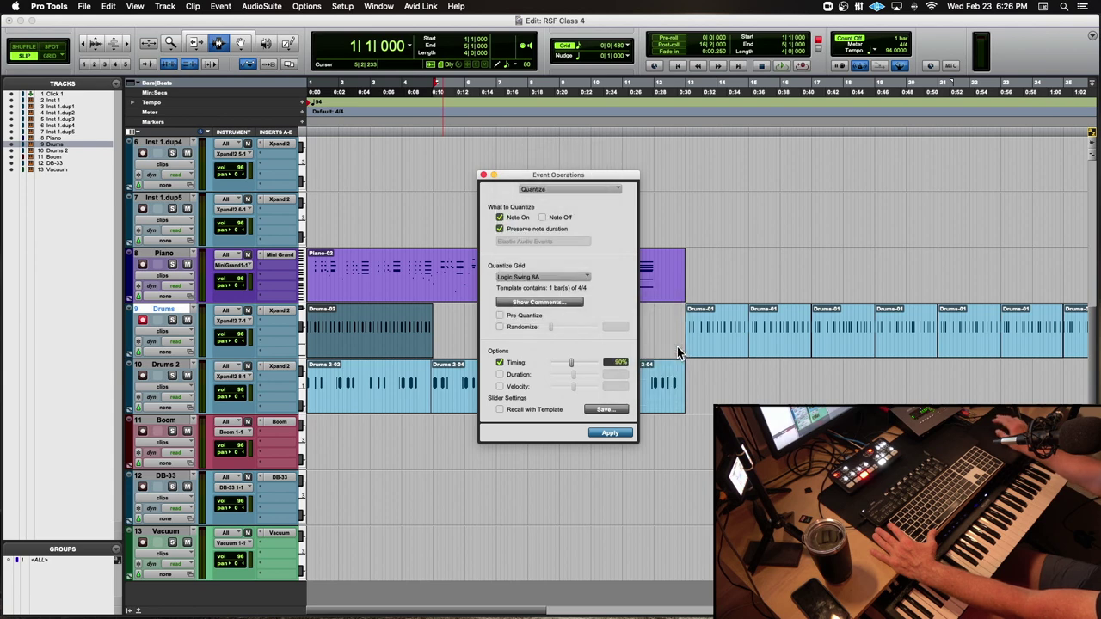
pyautogui.click(613, 439)
# - Close the Event Operations window and play back the quantized Drums-02 clip with the other parts from bar 1
pyautogui.press('space')
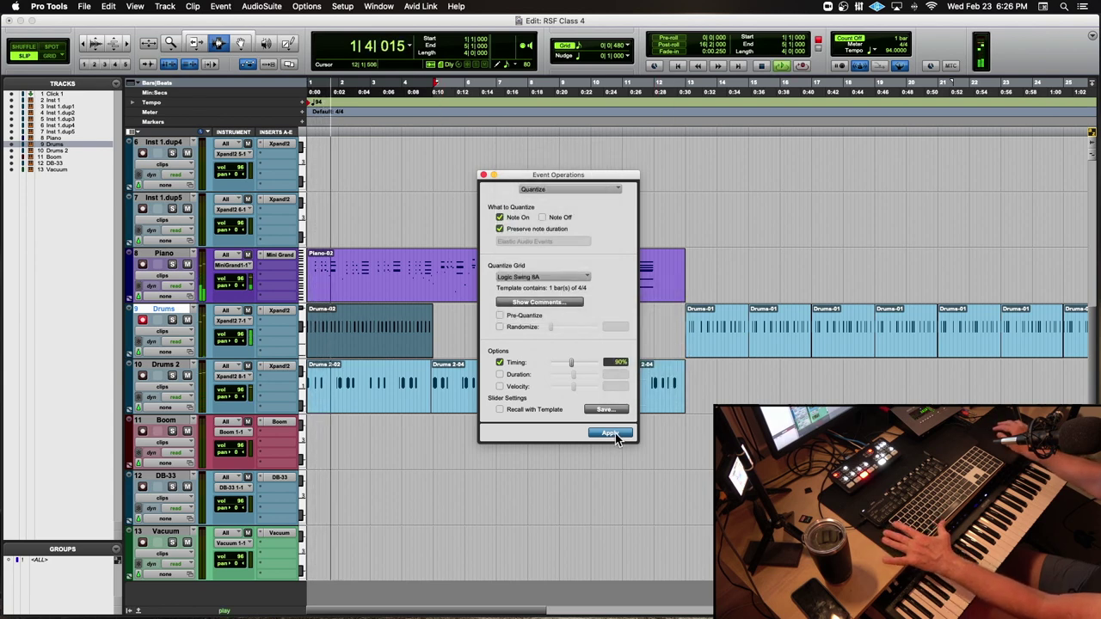
pyautogui.click(483, 175)
pyautogui.press('super+bracketright')
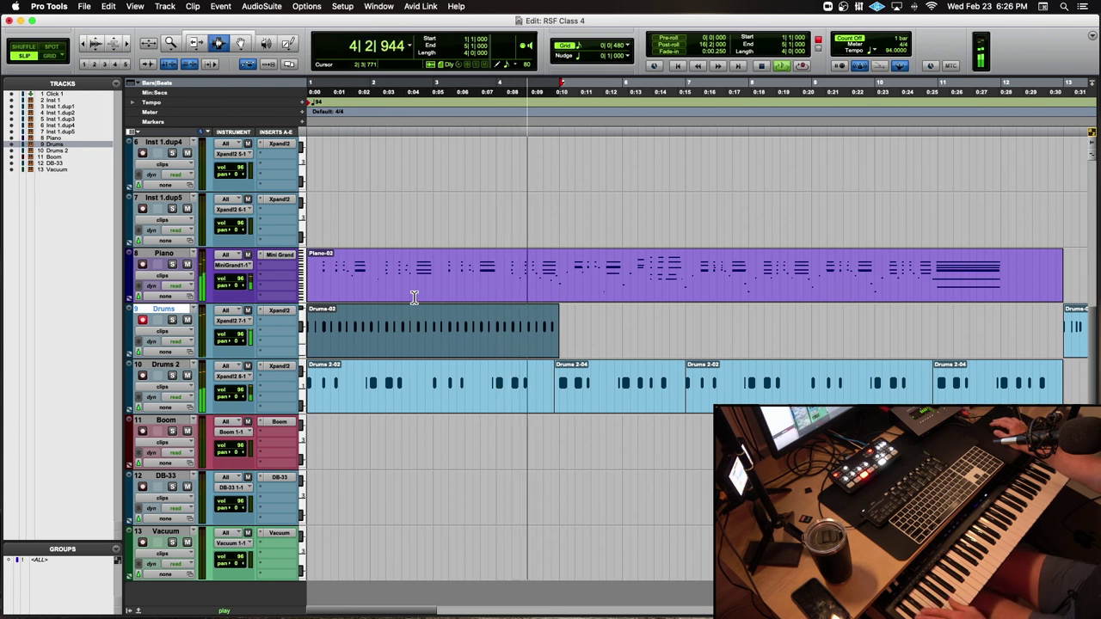
pyautogui.press('space')
pyautogui.press('space')
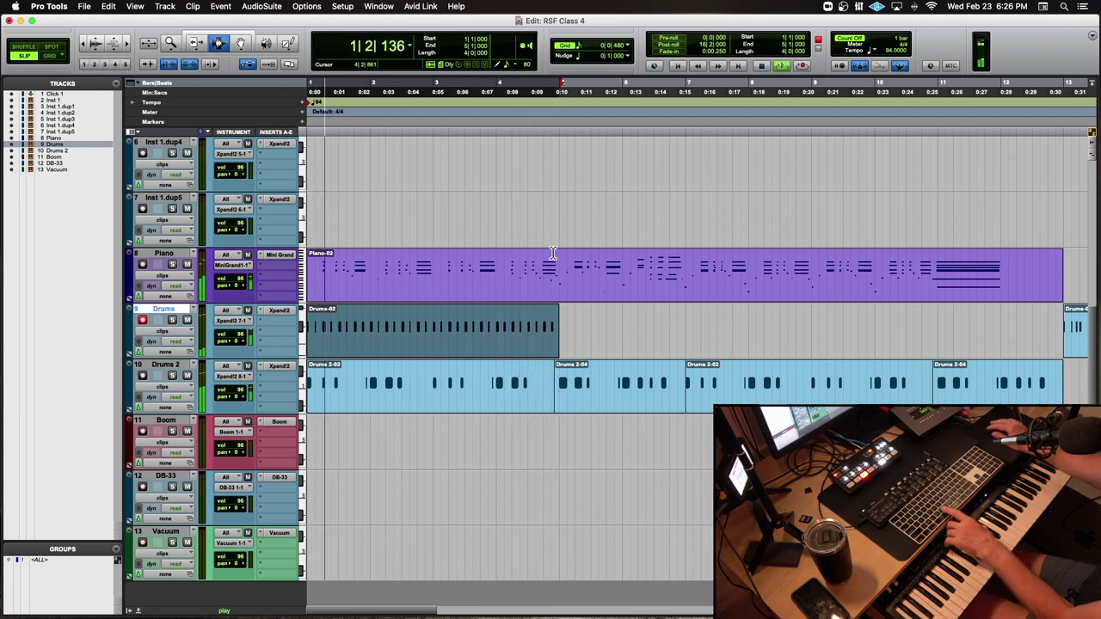
pyautogui.press('space')
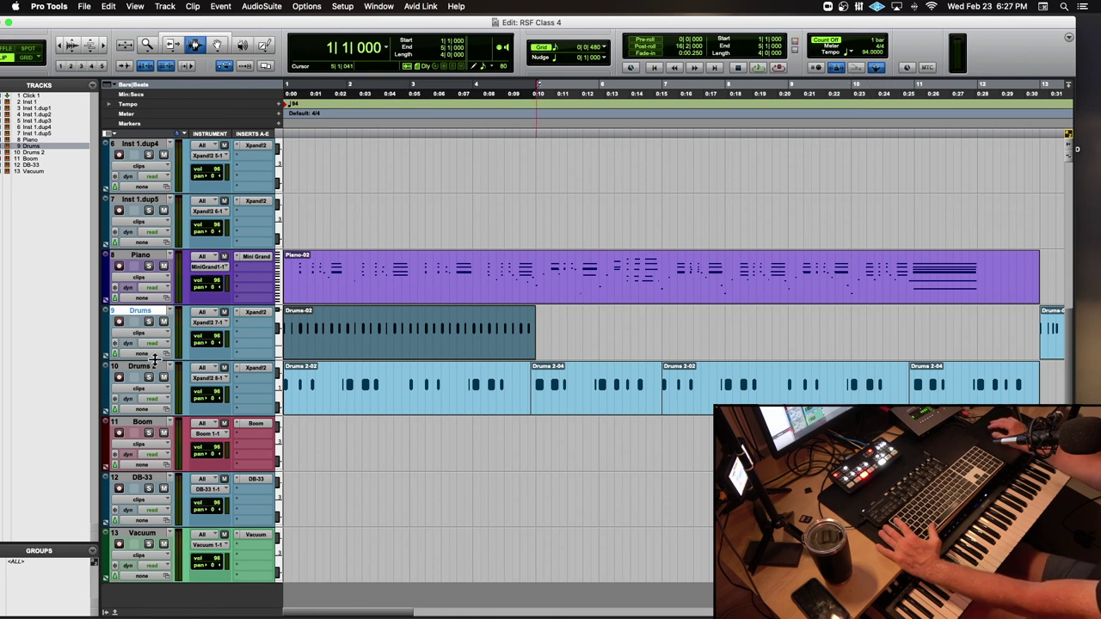
# - Duplicate the Drums track once with all its data, and delete the copied Drums-02 clip from the new track
pyautogui.rightClick(142, 316)
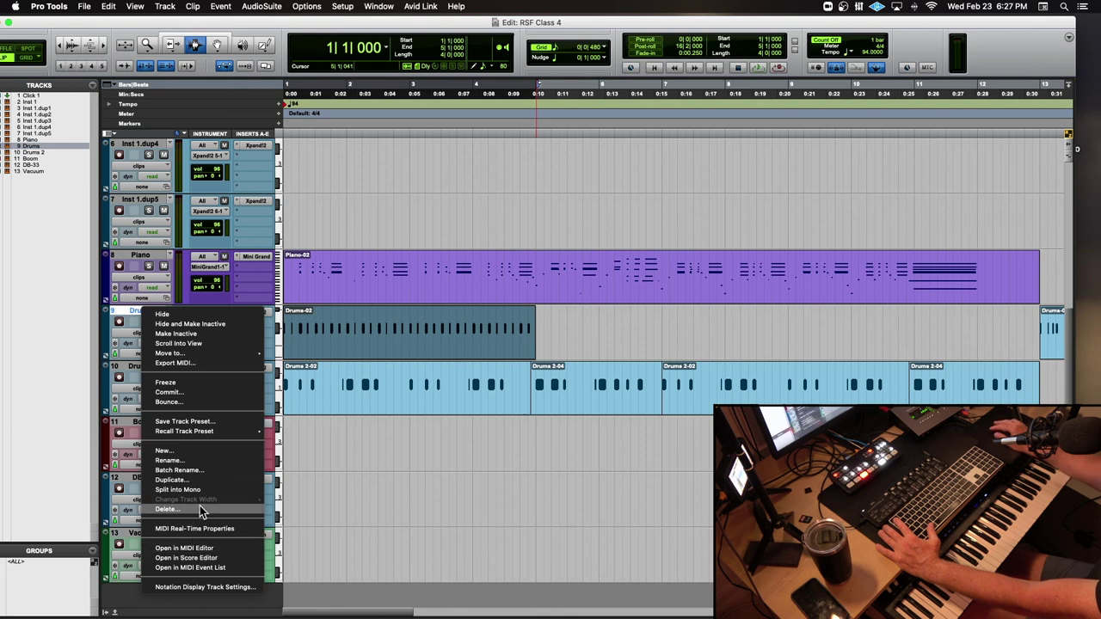
pyautogui.click(202, 482)
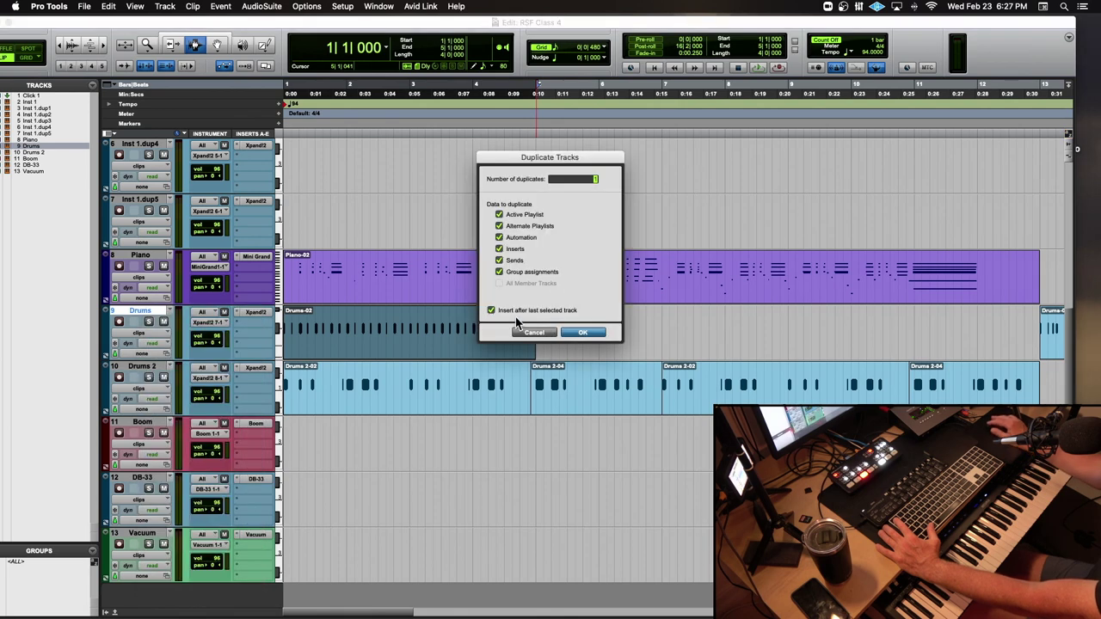
pyautogui.click(583, 333)
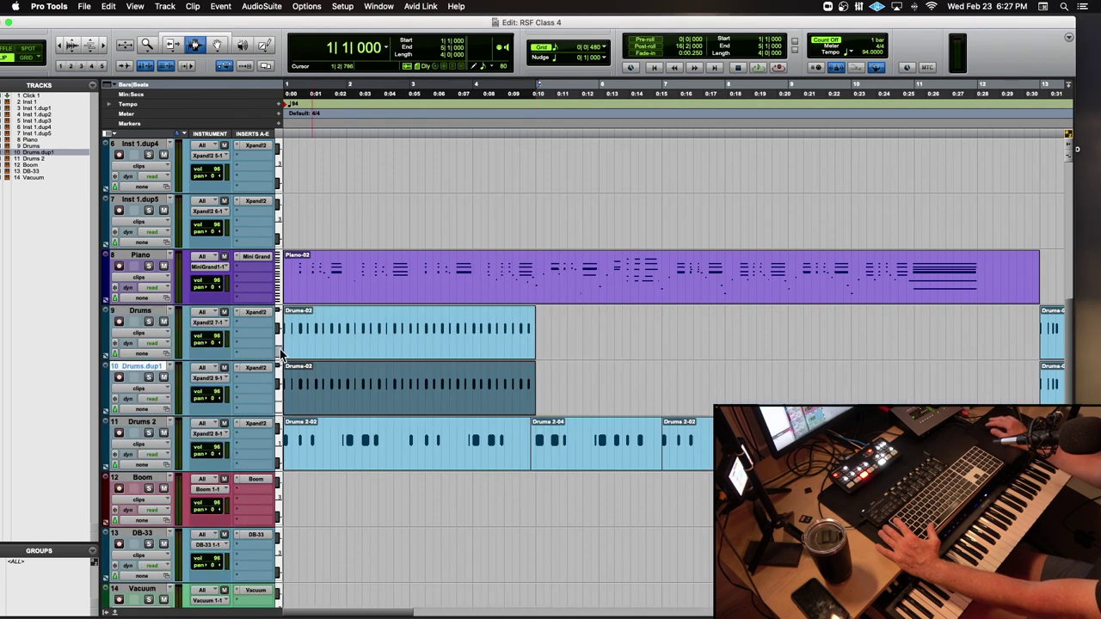
pyautogui.press('Delete')
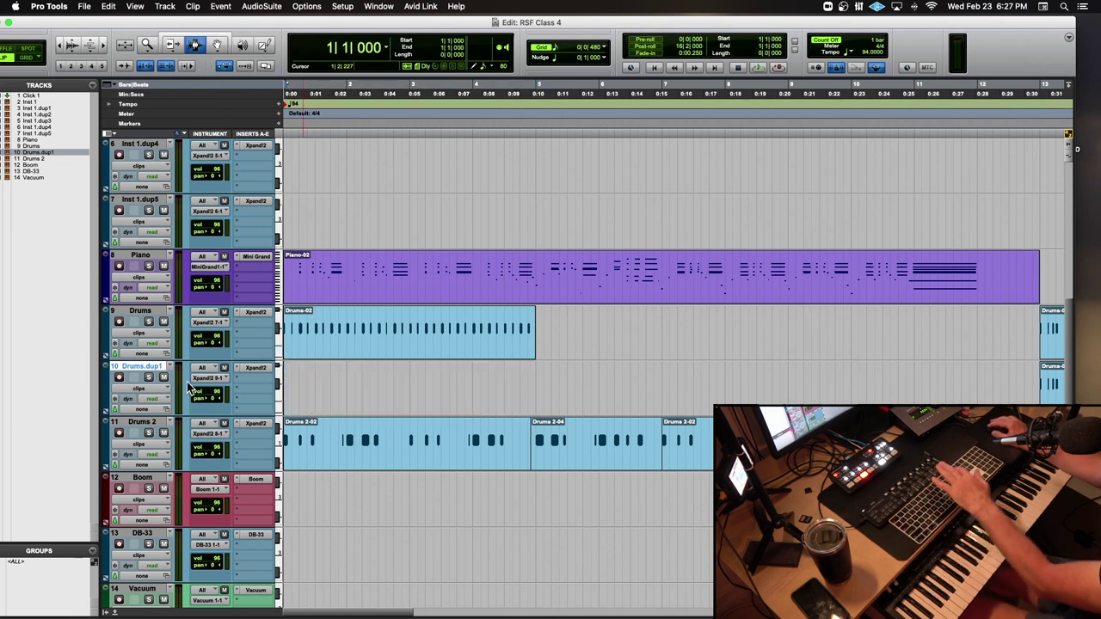
# - Rename the duplicated Drums track as Drums 3
pyautogui.doubleClick(140, 366)
pyautogui.press('Right')
pyautogui.press('BackSpace')
pyautogui.press('BackSpace')
pyautogui.press('BackSpace')
pyautogui.press('BackSpace')
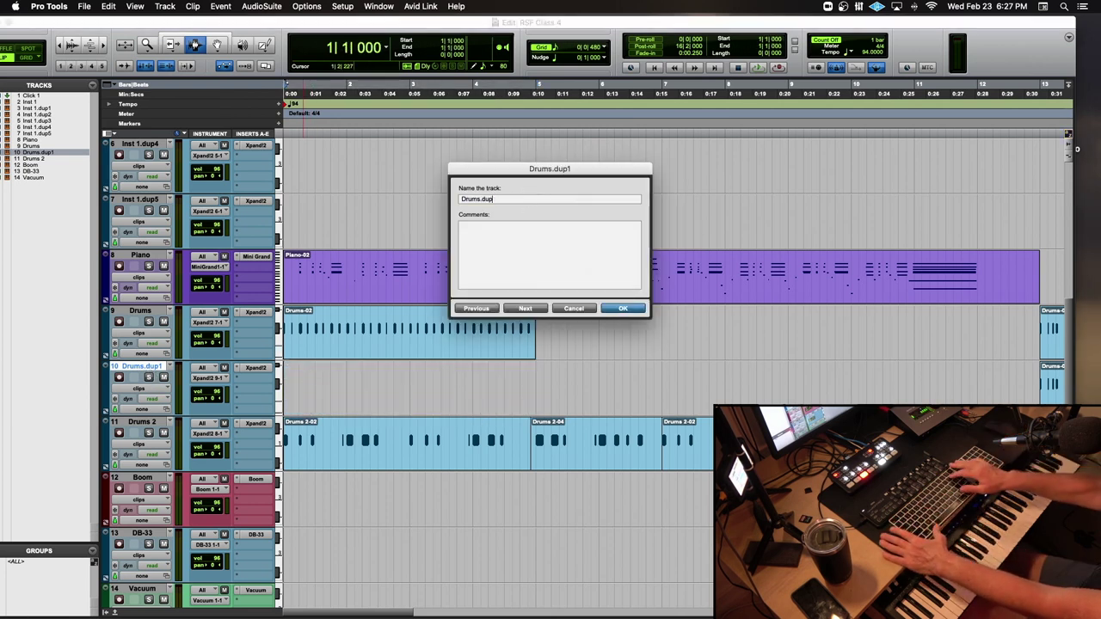
pyautogui.press('BackSpace')
pyautogui.write('3')
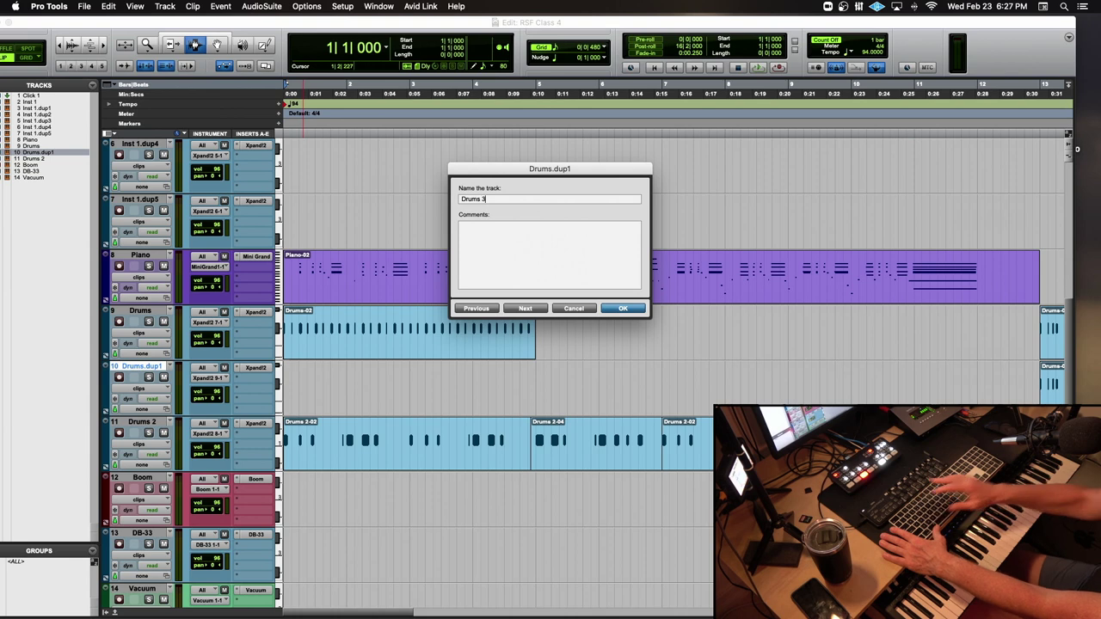
pyautogui.press('Return')
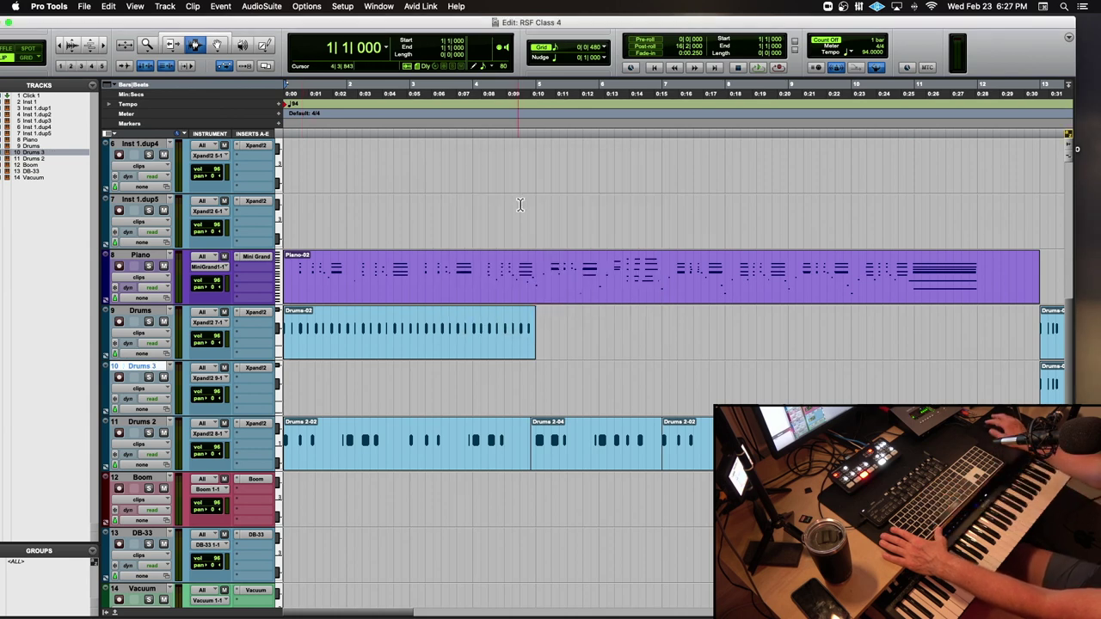
# - Set the record mode to Normal and turn off loop playback
pyautogui.rightClick(785, 68)
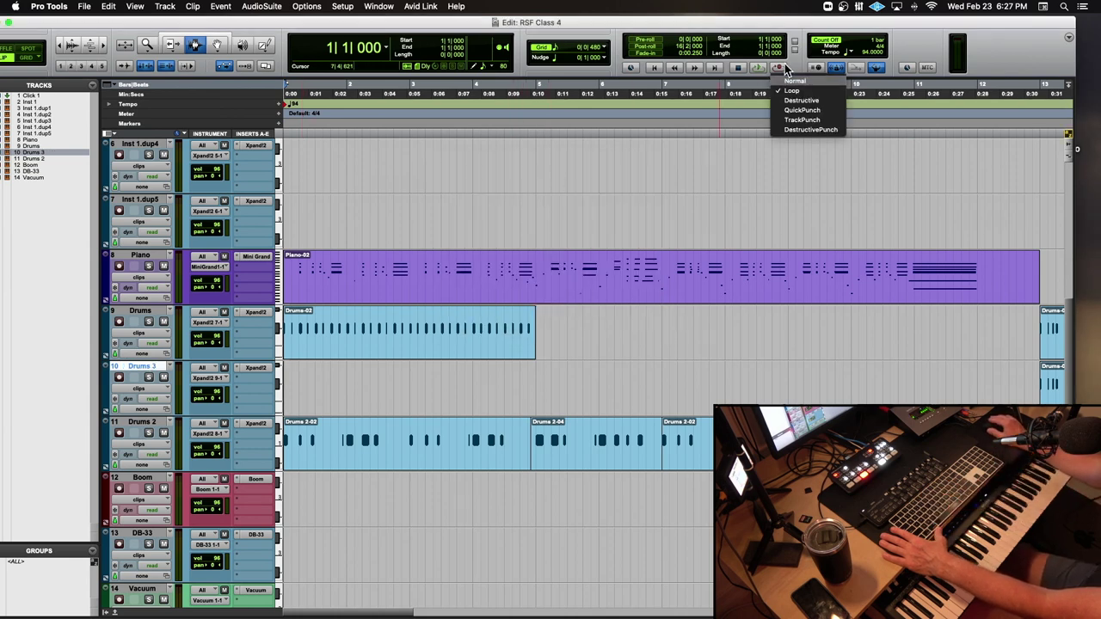
pyautogui.rightClick(759, 69)
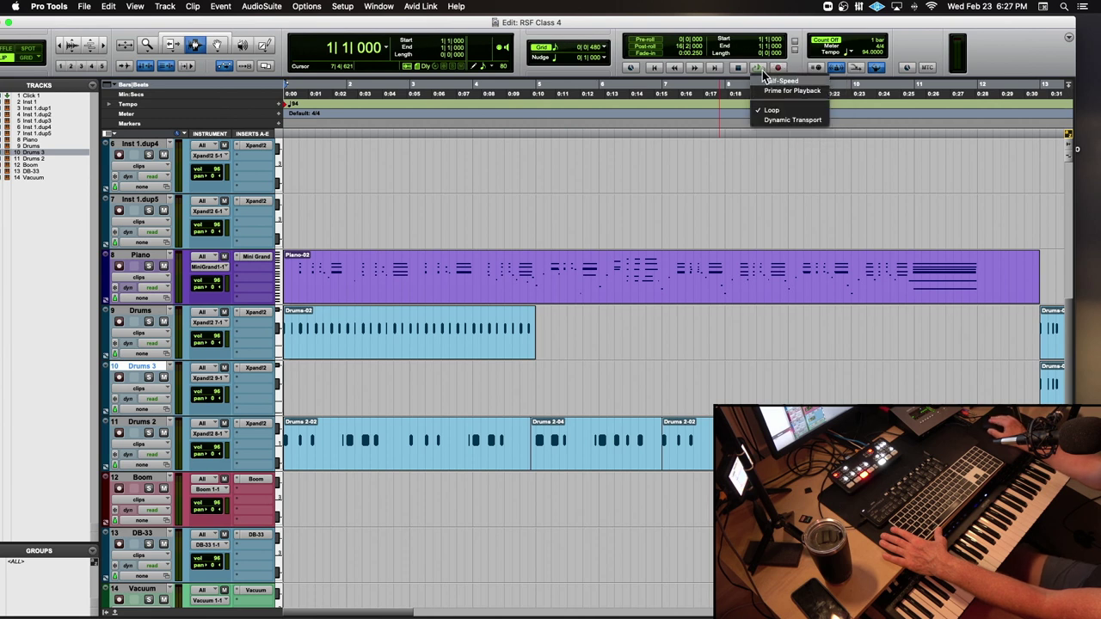
pyautogui.click(769, 110)
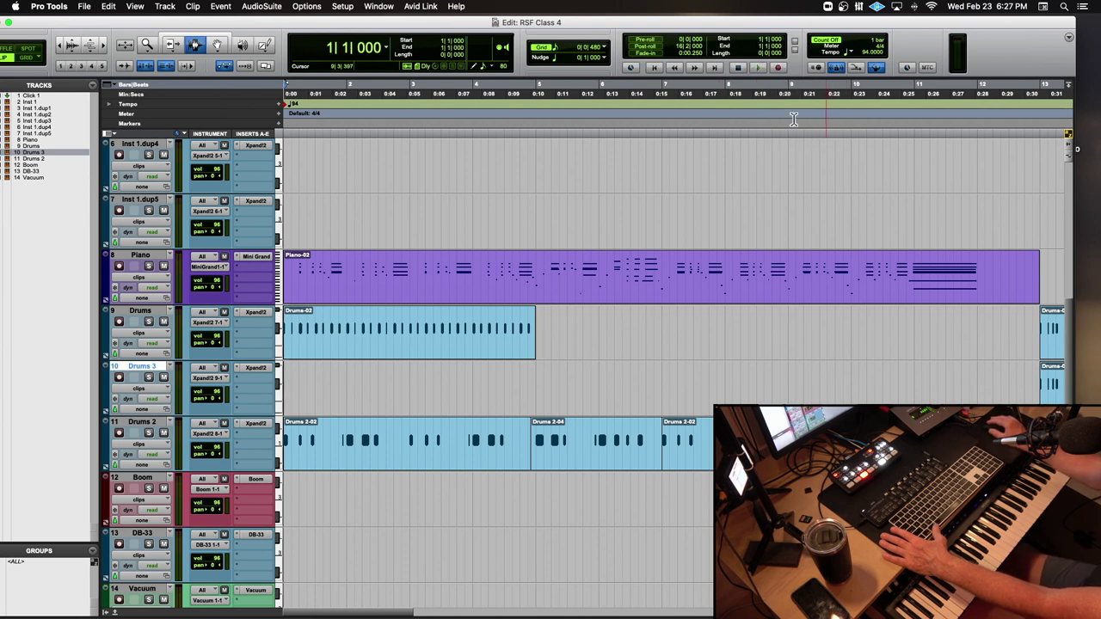
# - Delete the Drums 3 track together with its clips
pyautogui.rightClick(119, 368)
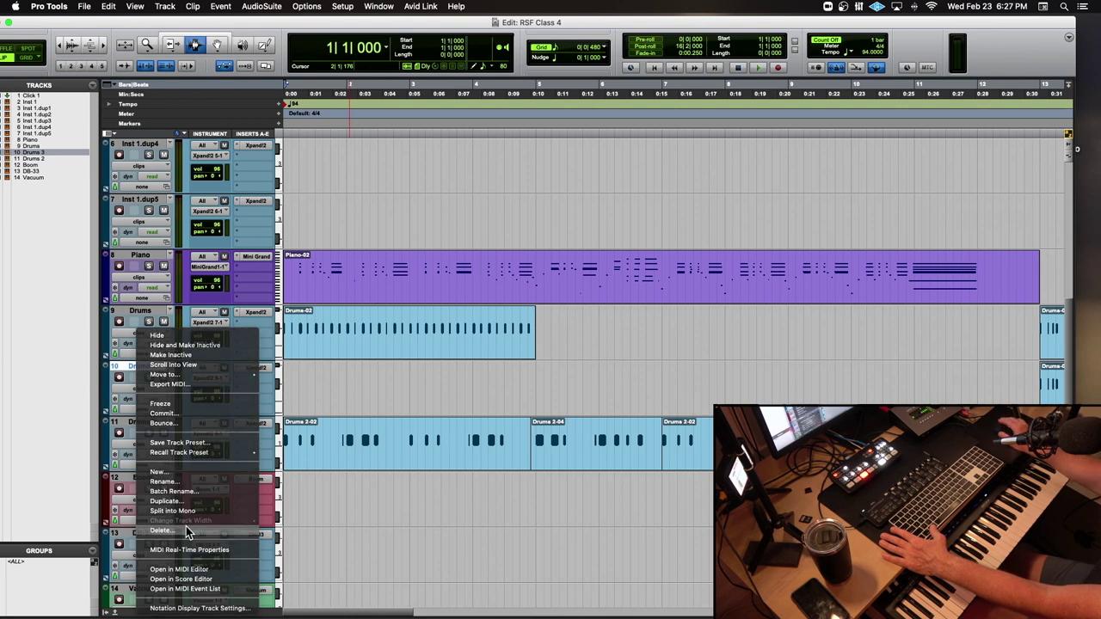
pyautogui.click(186, 528)
pyautogui.click(641, 264)
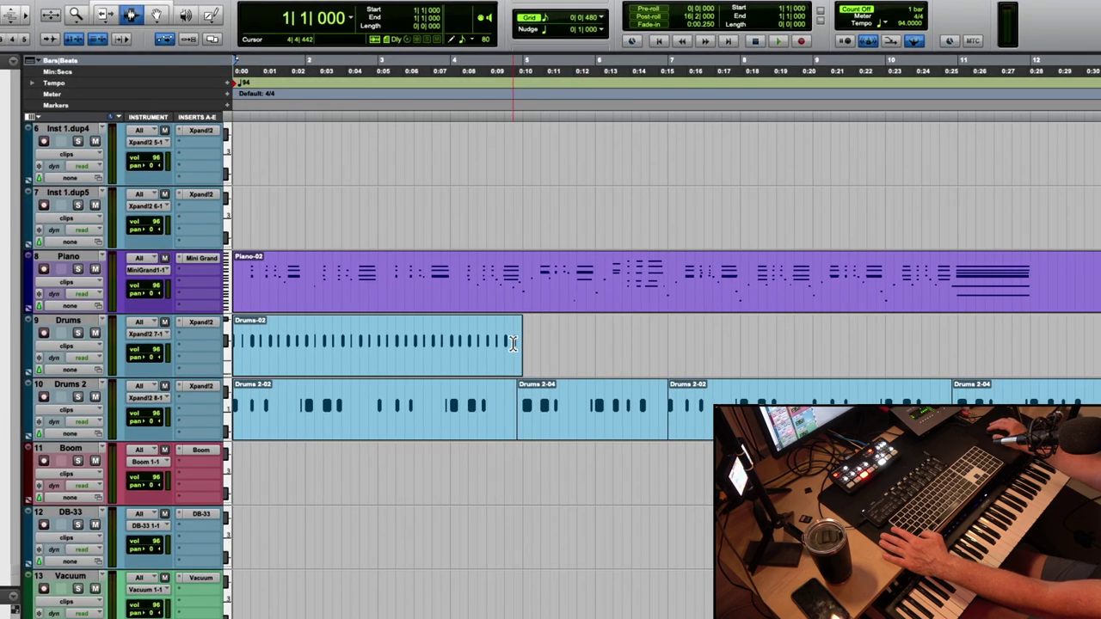
# - Turn on MIDI Merge and return the playhead to the start of bar 1
pyautogui.click(511, 342)
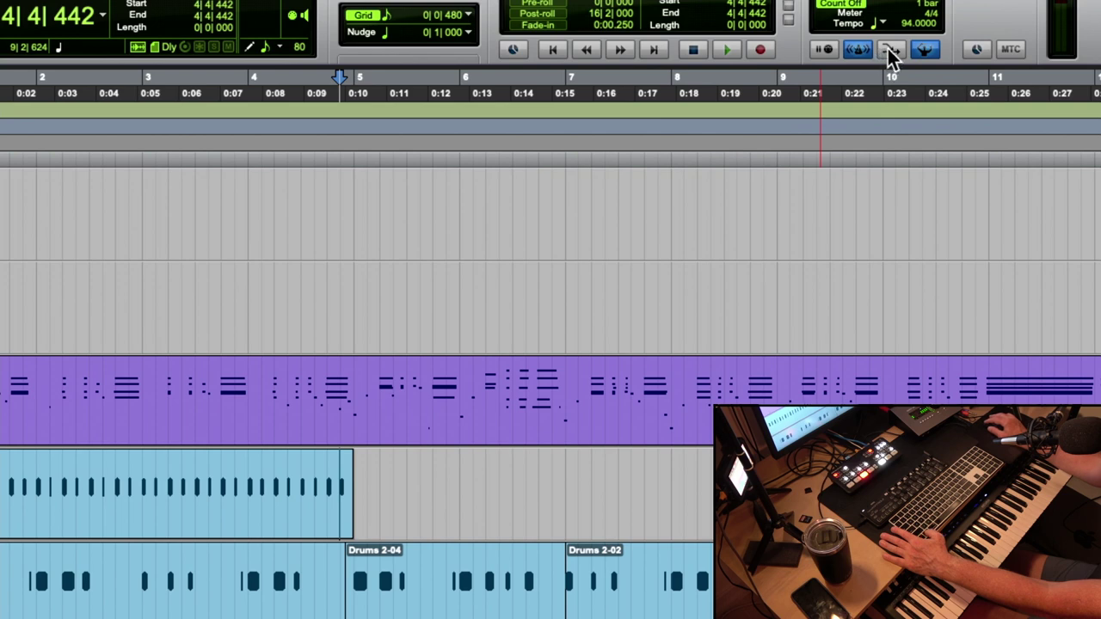
pyautogui.click(891, 49)
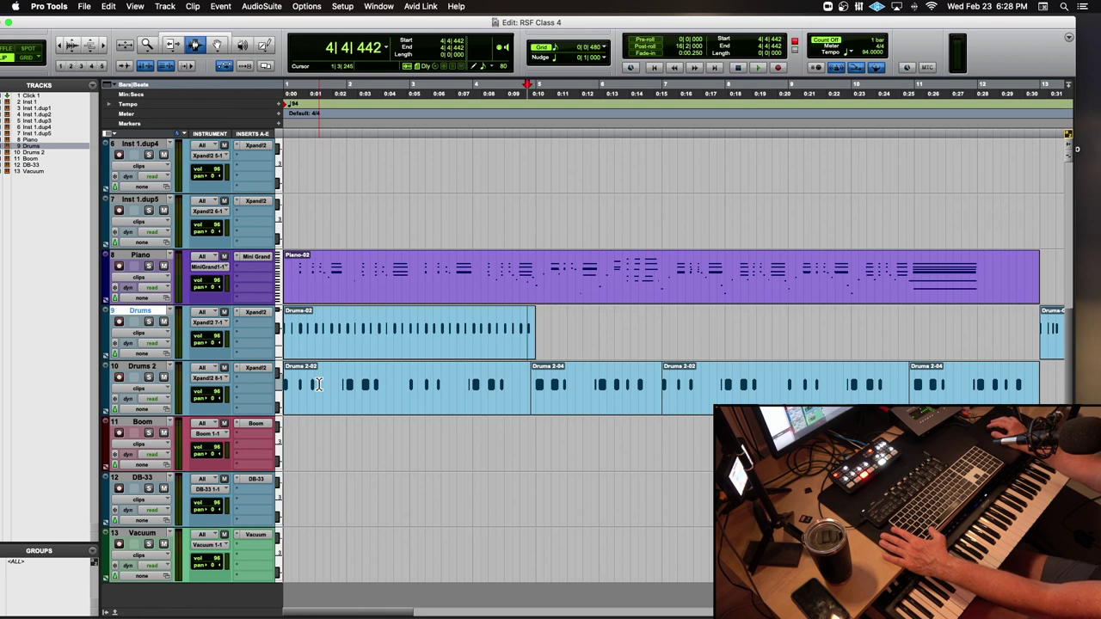
pyautogui.press('Return')
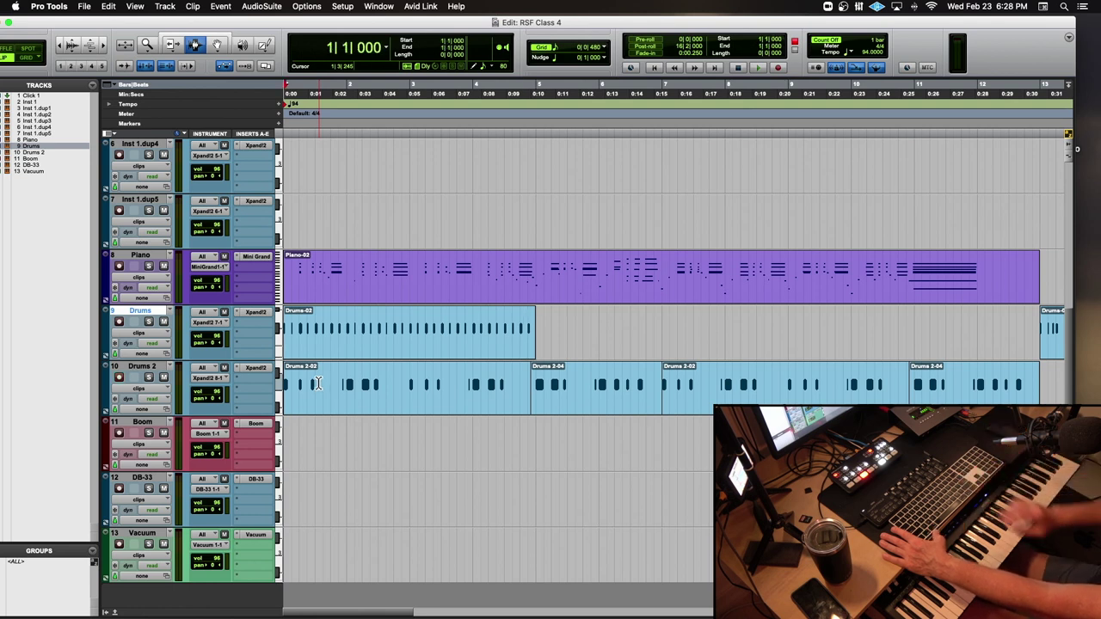
# - Record a second drum sound into the existing Drums 2 part across bars 1 to 4, discarding the first take and recording again
pyautogui.click(318, 384)
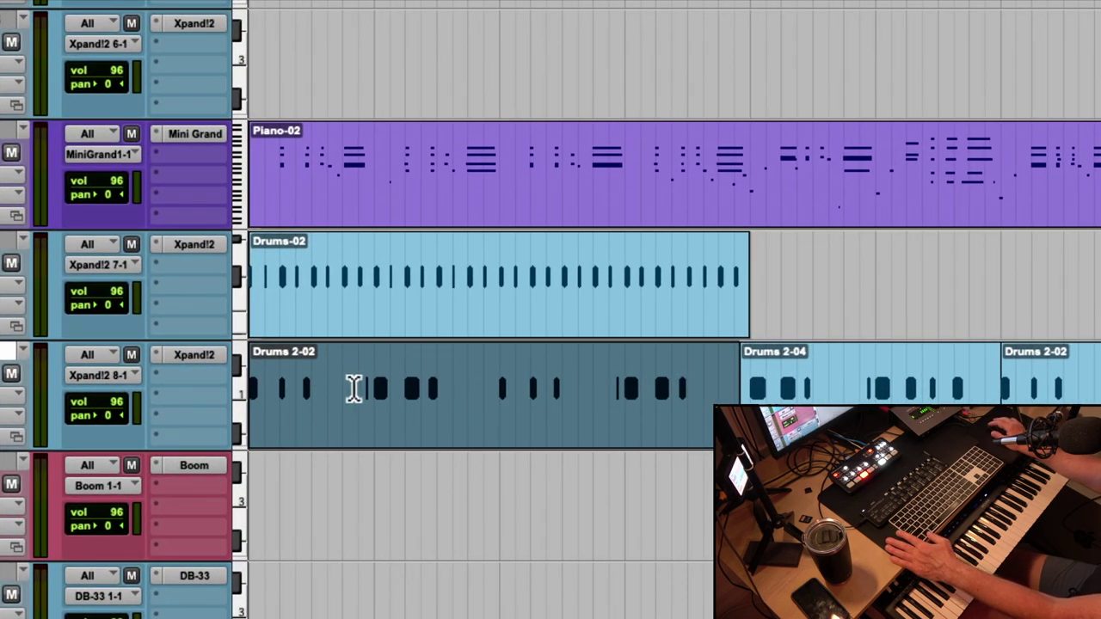
pyautogui.click(354, 389)
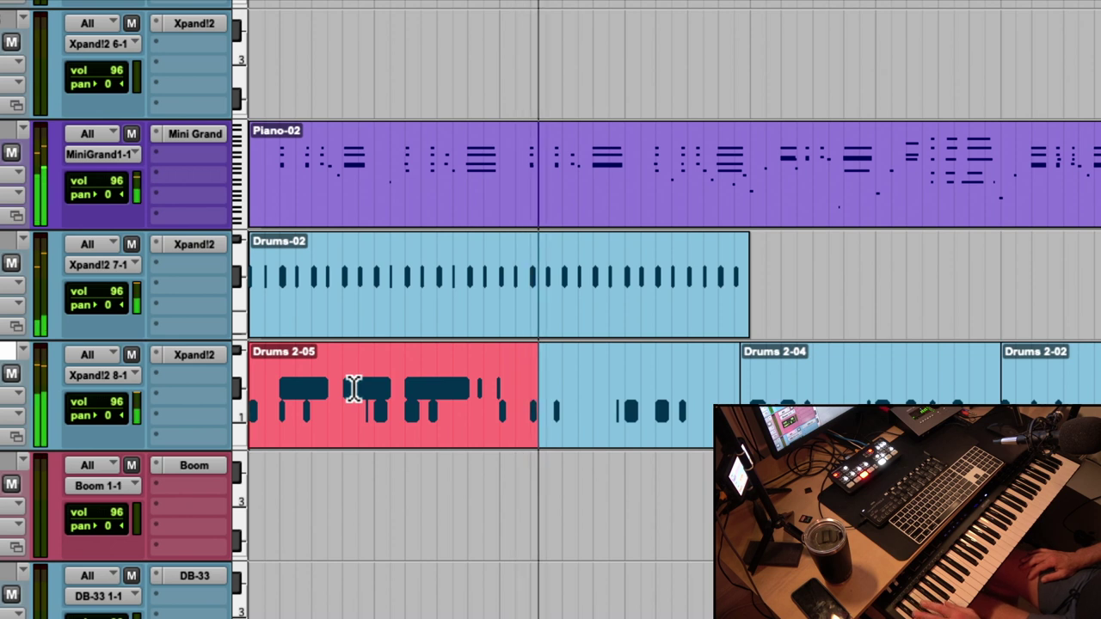
pyautogui.press('super+period')
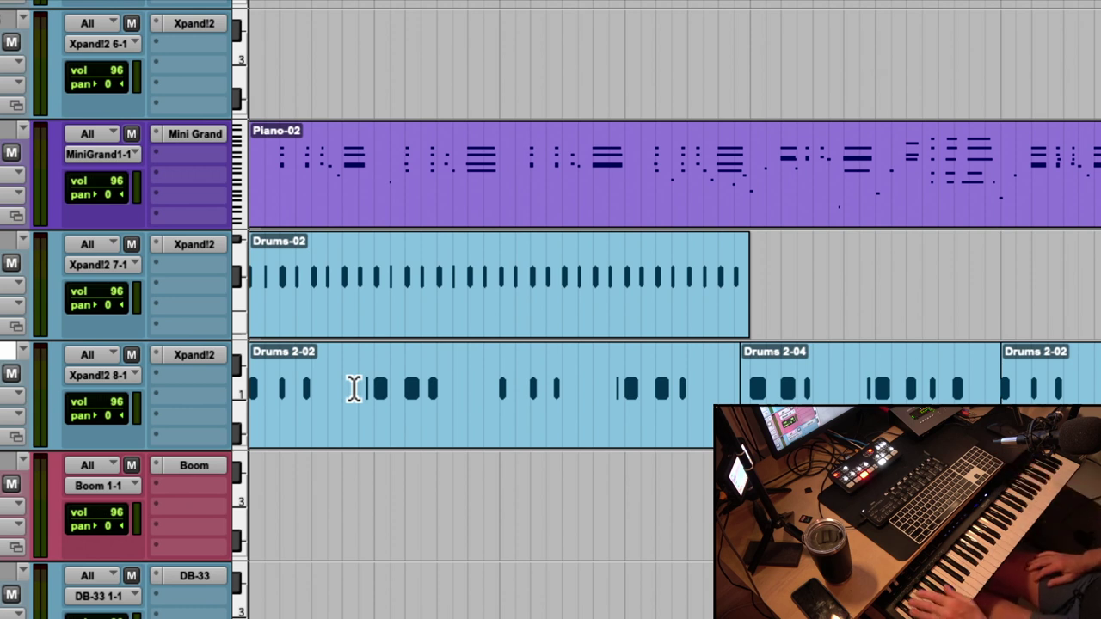
pyautogui.press('super+space')
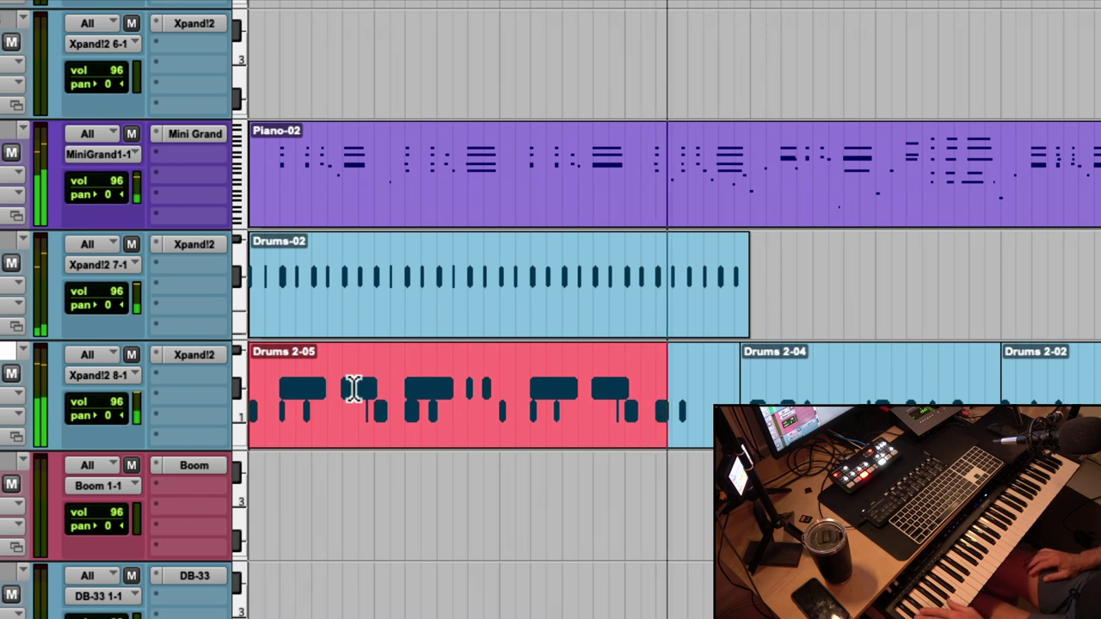
pyautogui.press('space')
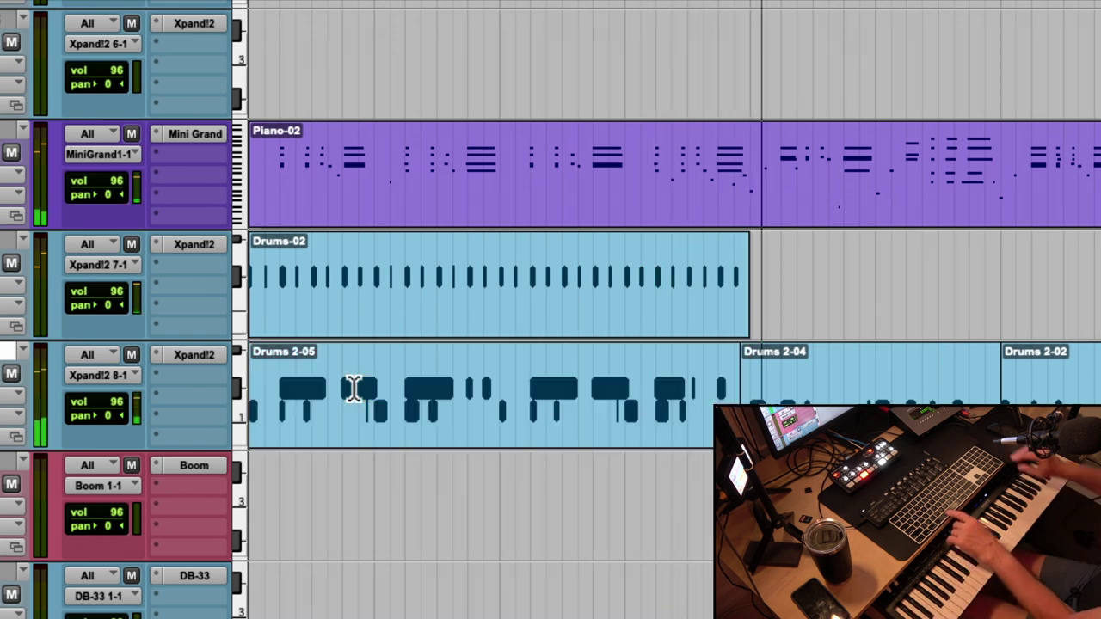
# - Show the Drums 2 notes in the docked MIDI editor and select all newly recorded notes on the upper pitch
pyautogui.scroll(-2, 352, 387)
pyautogui.hscroll(1, 352, 387)
pyautogui.hscroll(-1, 329, 301)
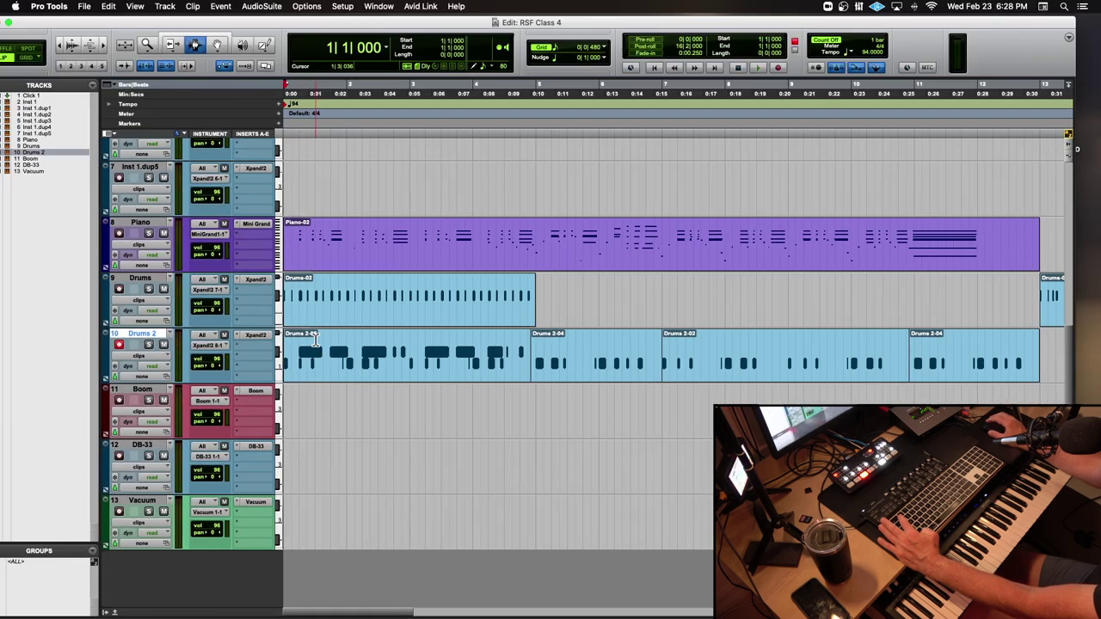
pyautogui.click(115, 611)
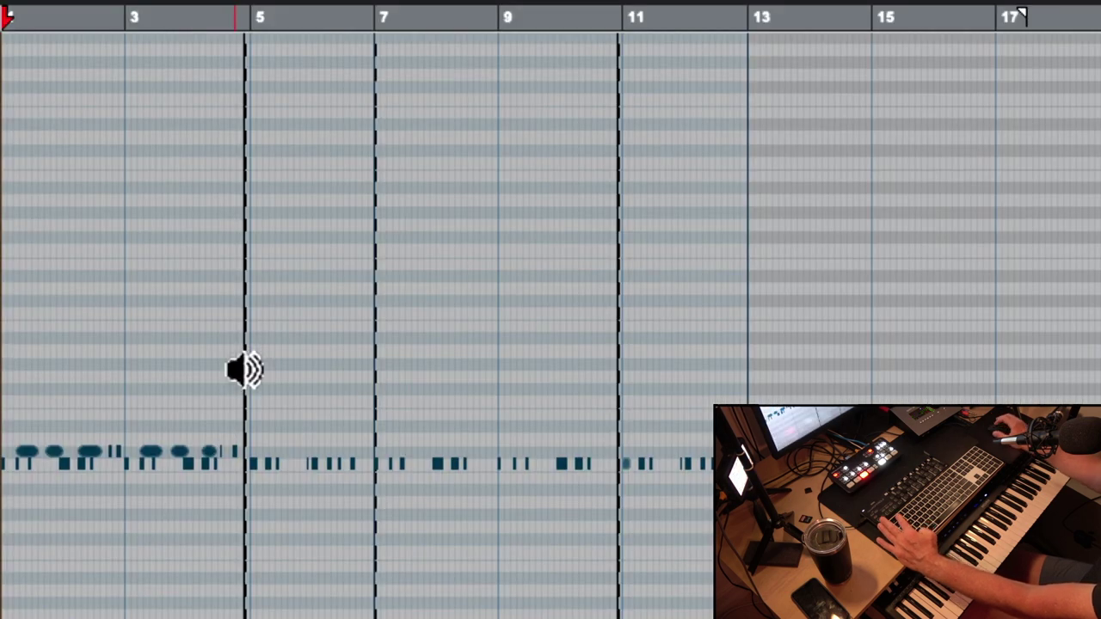
pyautogui.scroll(5, 247, 73)
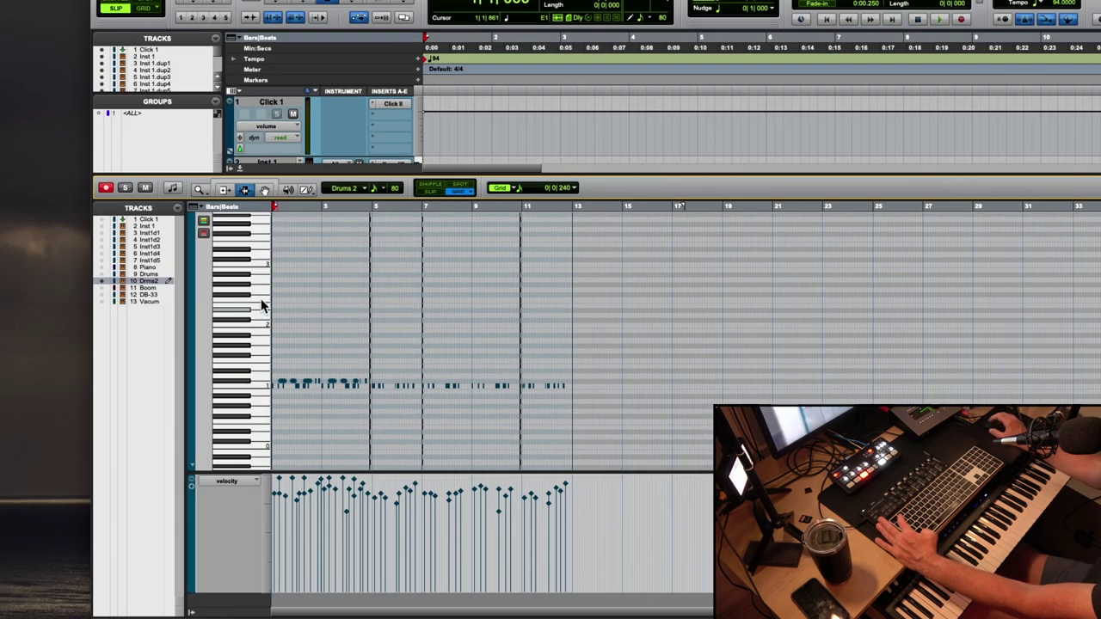
pyautogui.click(265, 189)
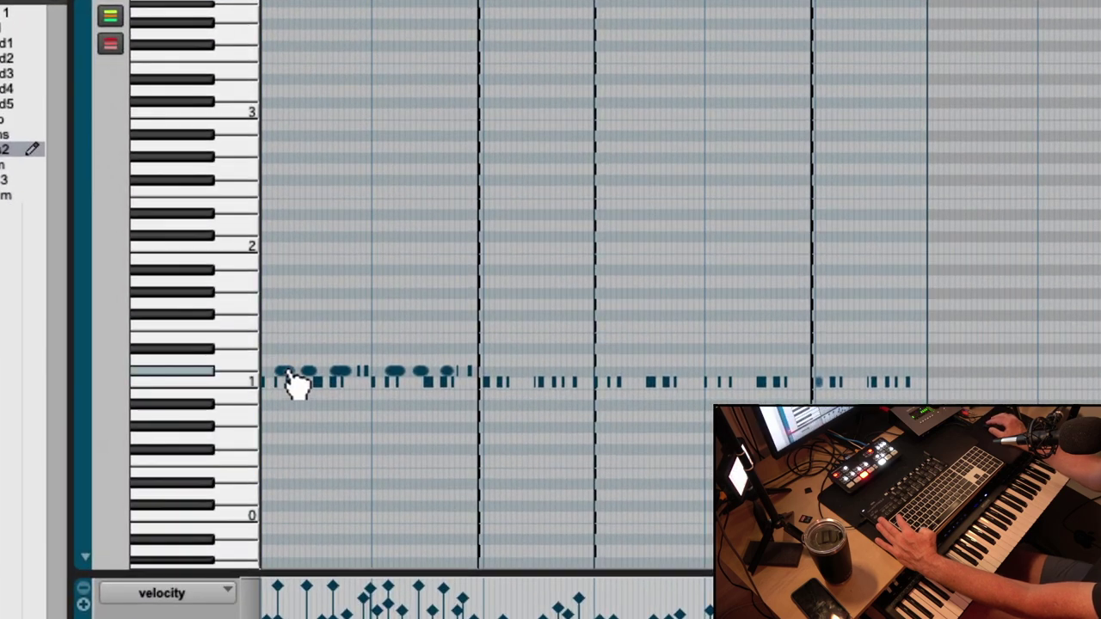
pyautogui.click(287, 372)
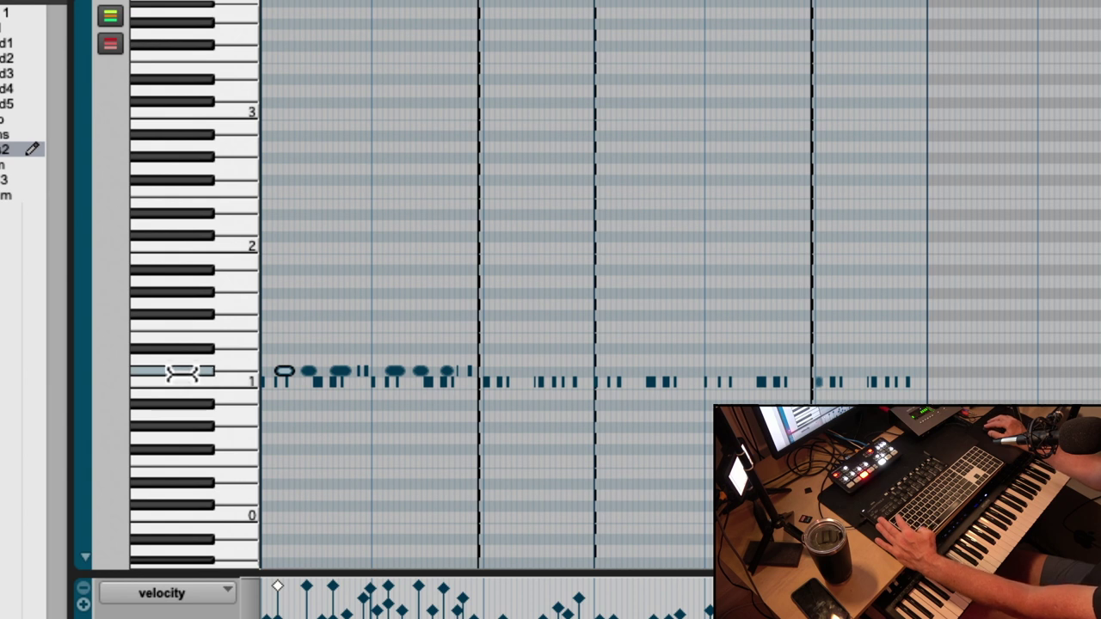
pyautogui.hotkey('ctrl', 'a')
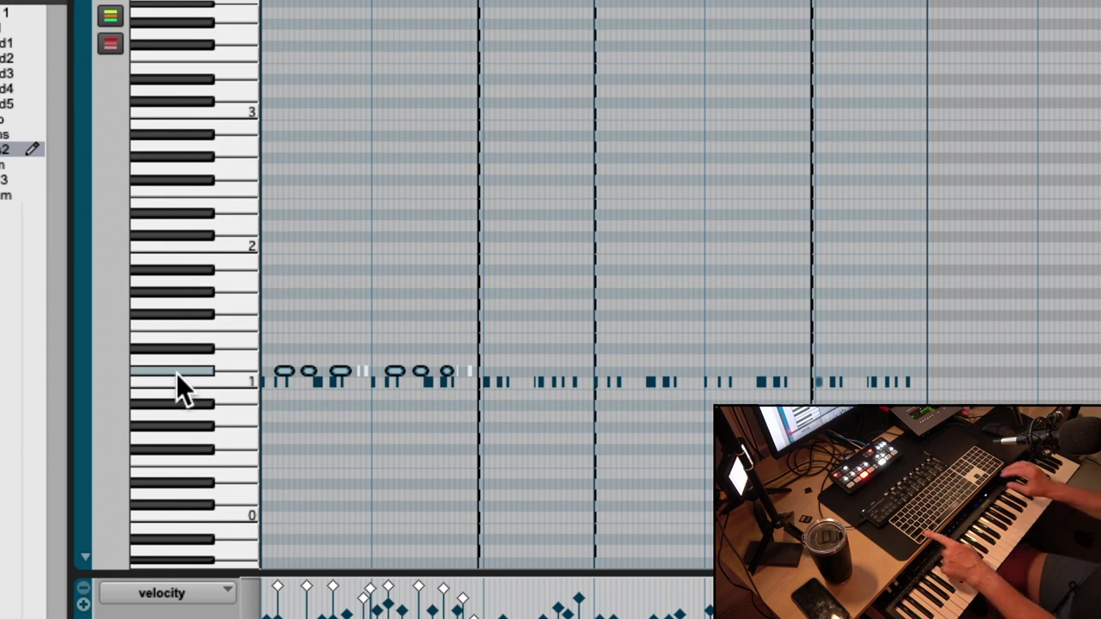
# - Quantize the selected Drums 2 notes to a 1/16 note grid, close the Event Operations window and deselect the notes
pyautogui.hotkey('alt', '0')
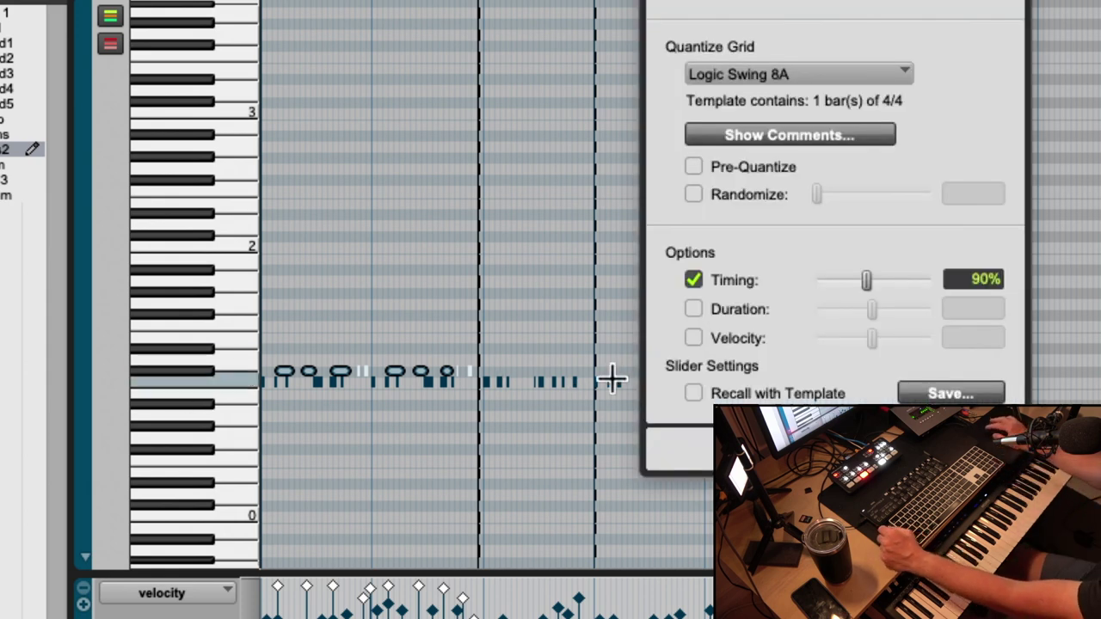
pyautogui.click(809, 74)
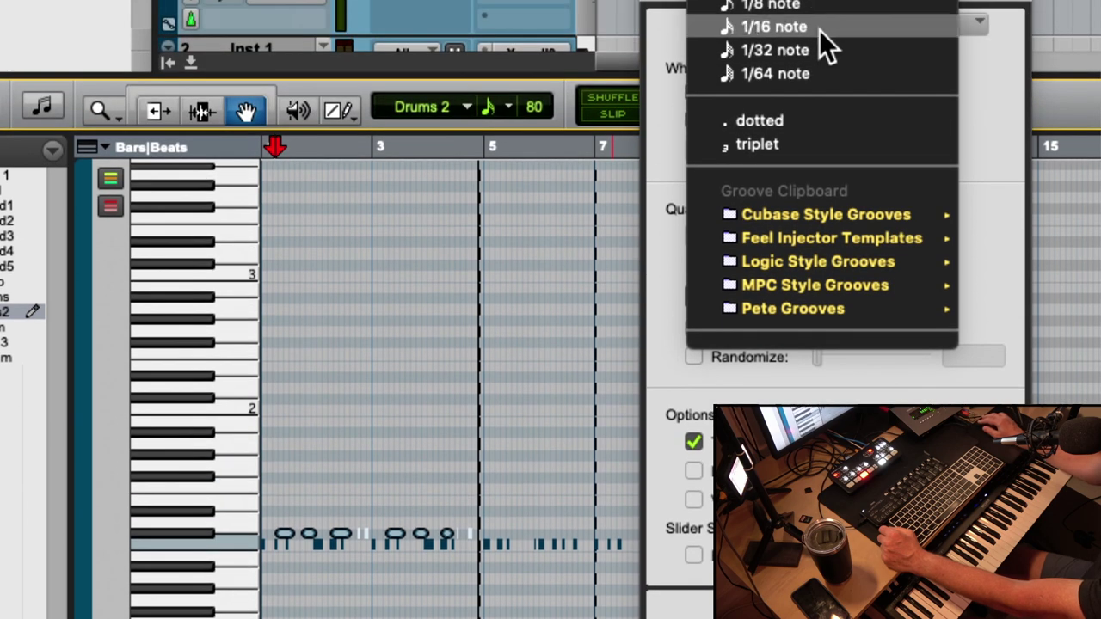
pyautogui.click(819, 29)
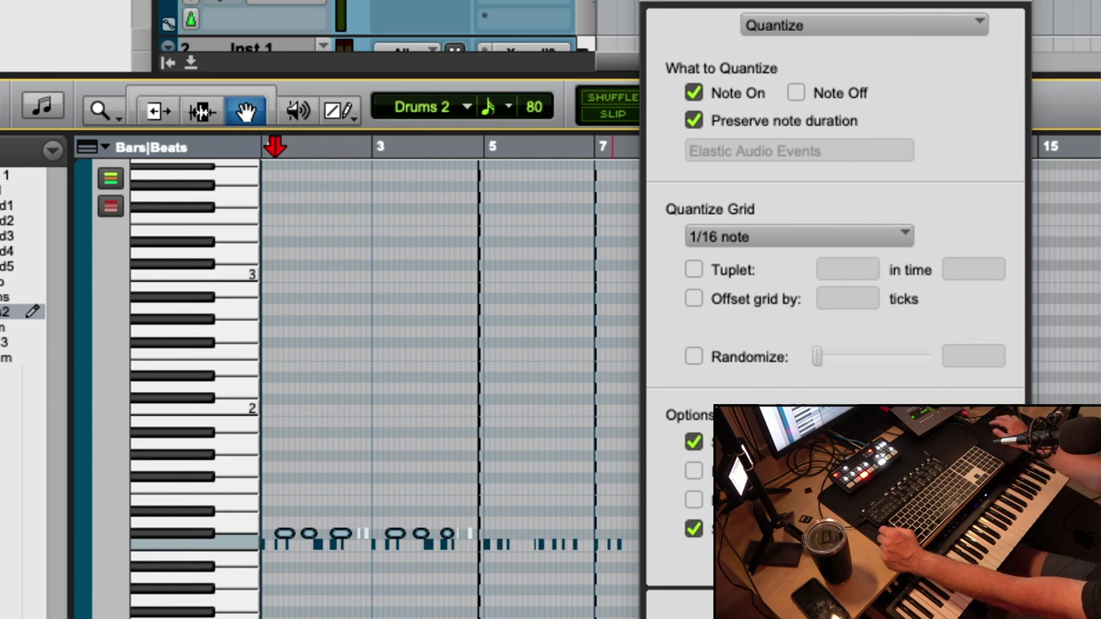
pyautogui.press('super+w')
pyautogui.click(453, 398)
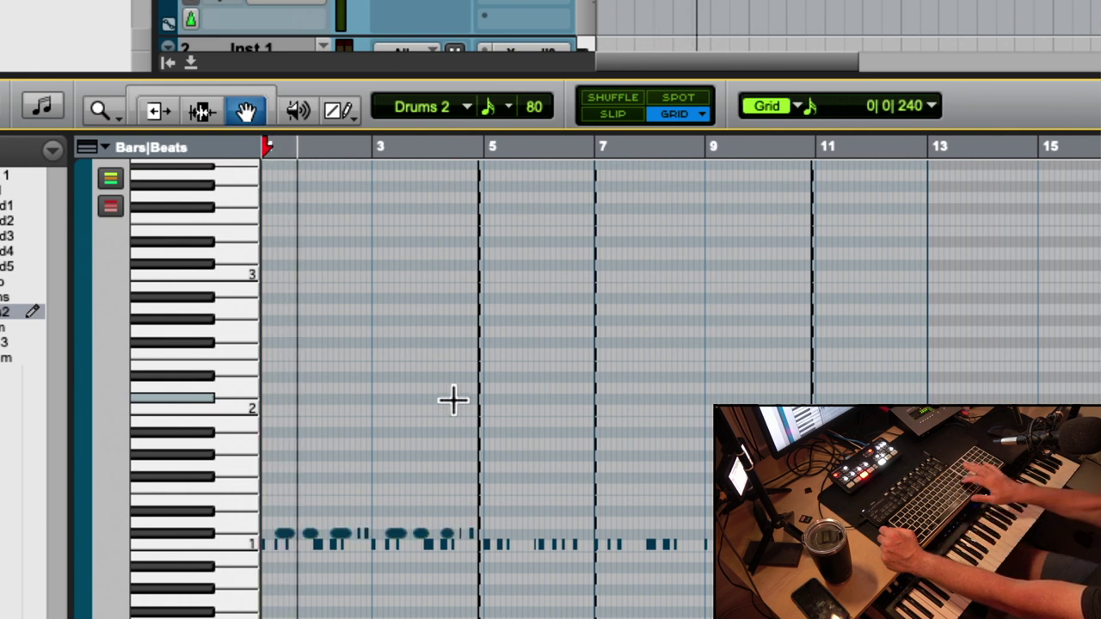
# - Play back the quantized Drums 2 part with the other tracks from bar 1
pyautogui.press('space')
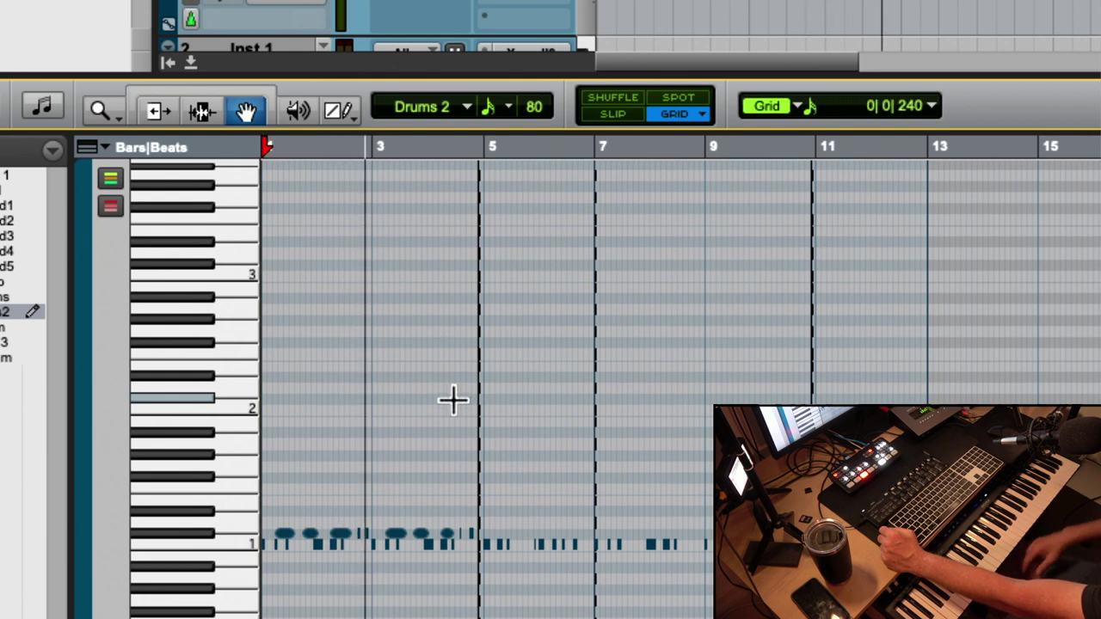
pyautogui.hscroll(3, 413, 246)
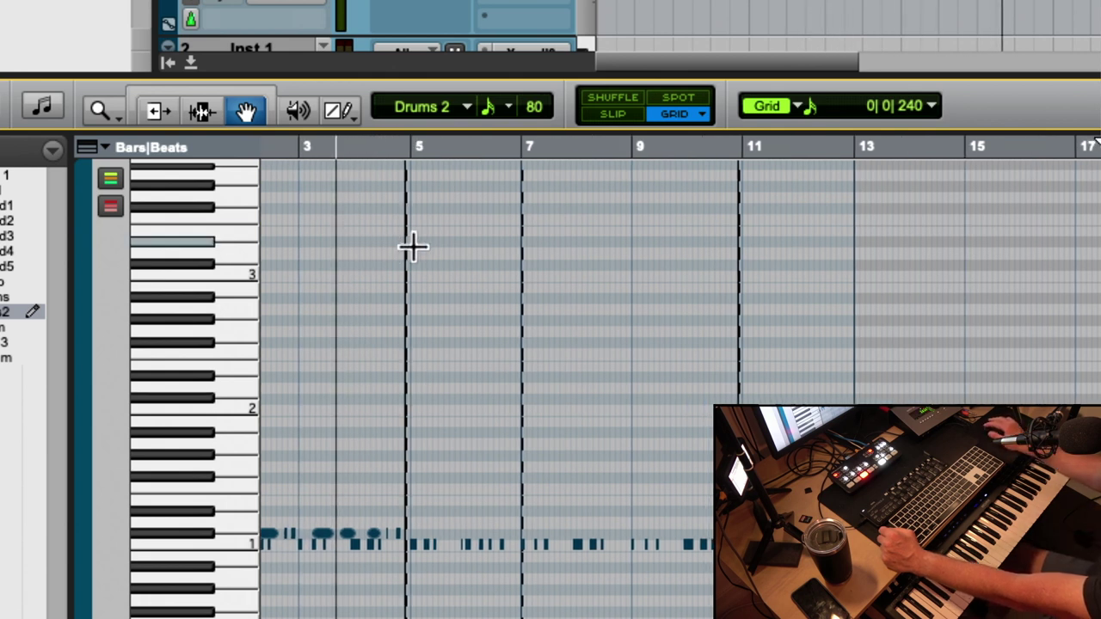
pyautogui.hscroll(-3, 421, 248)
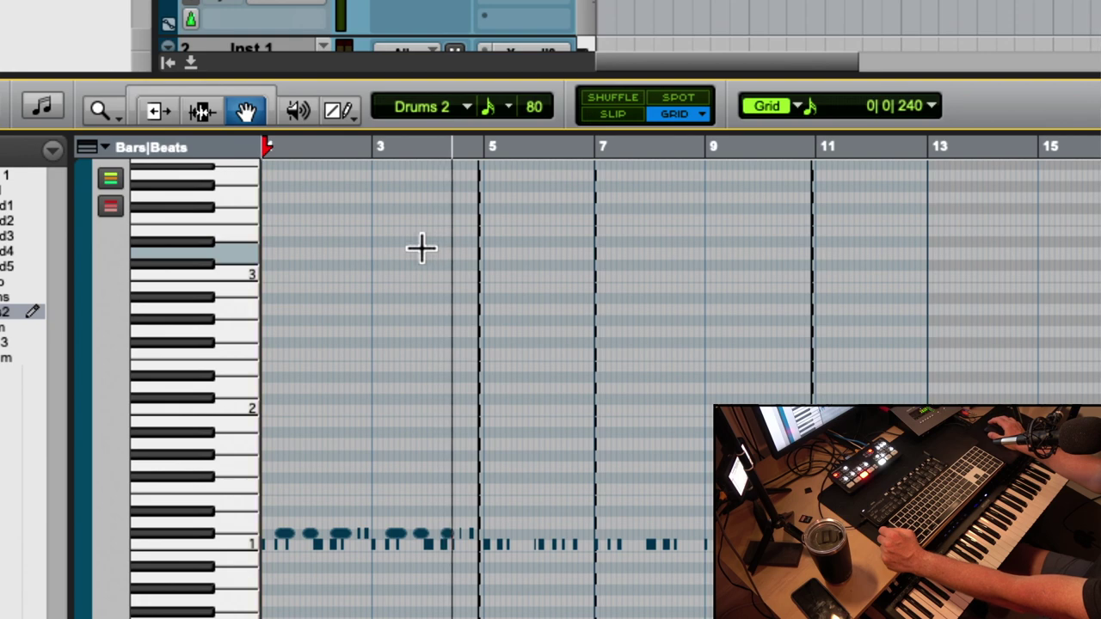
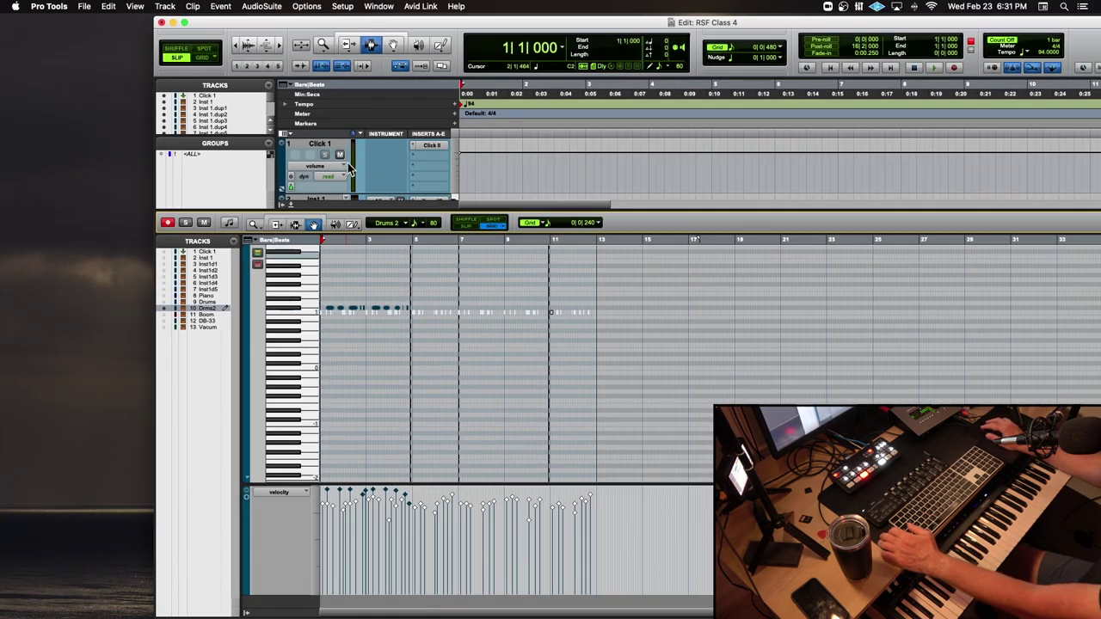
# - Close the docked MIDI editor and rename the Inst 1.dup5 track as Bass
pyautogui.click(292, 206)
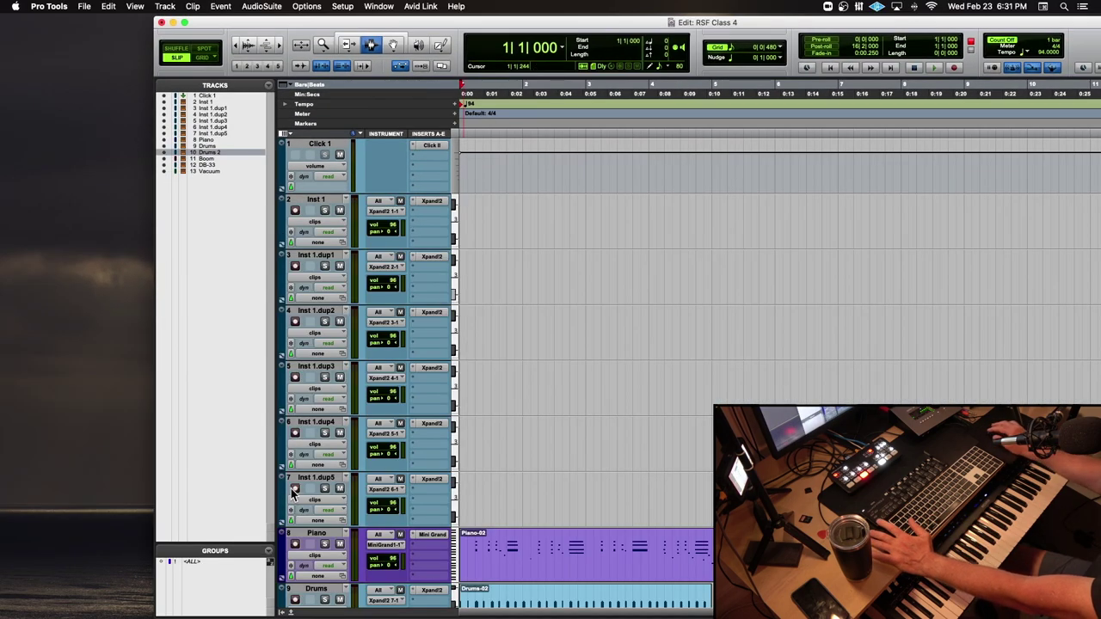
pyautogui.click(476, 507)
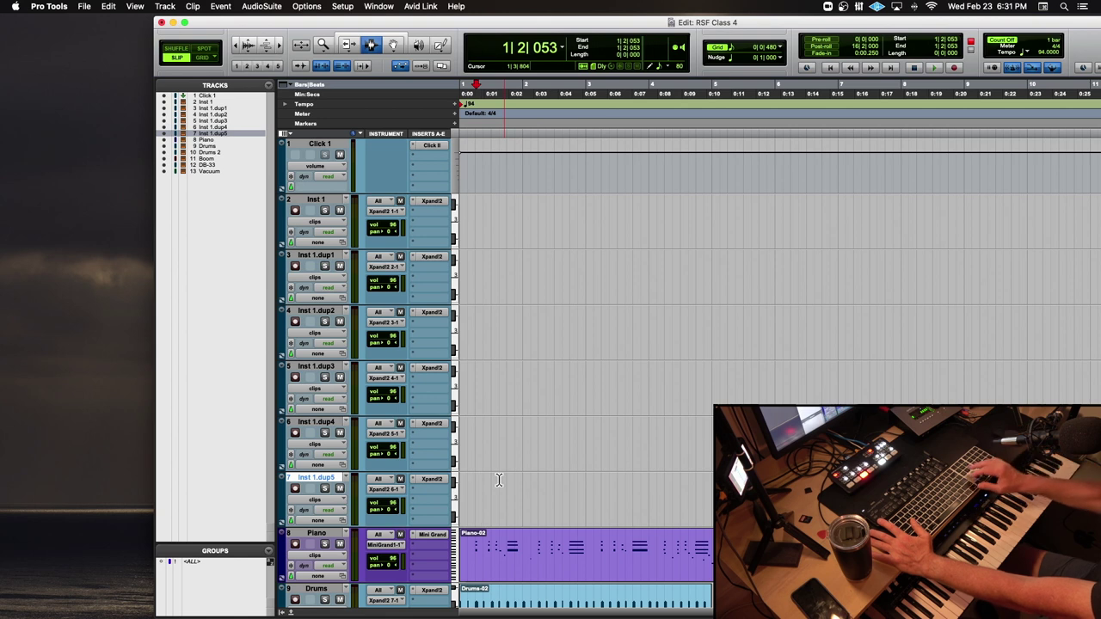
pyautogui.press('Return')
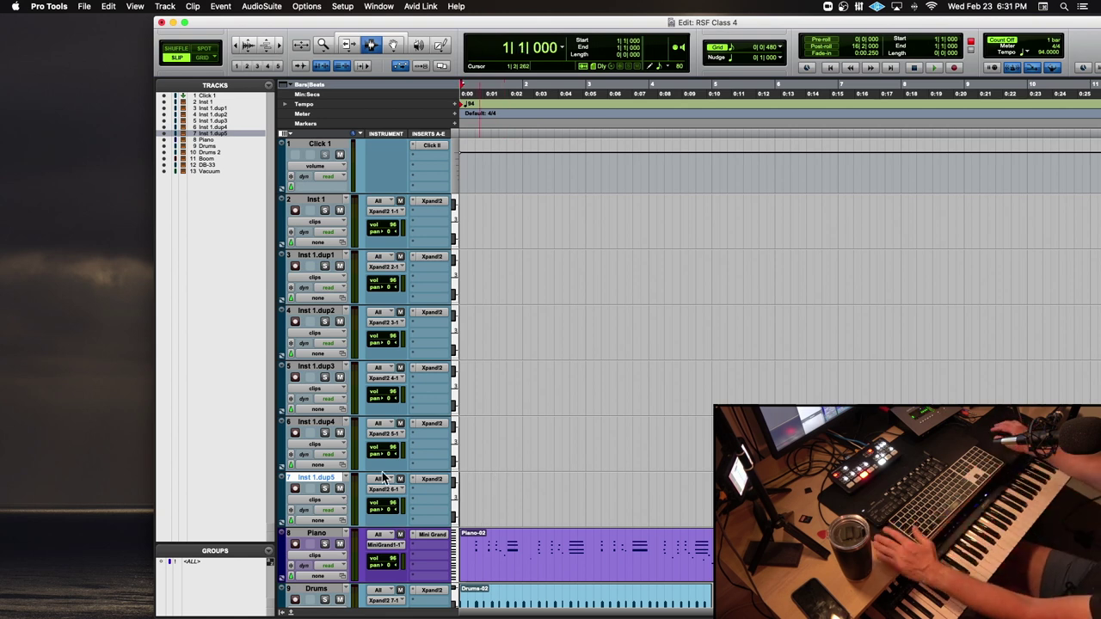
pyautogui.doubleClick(314, 479)
pyautogui.write('Bass')
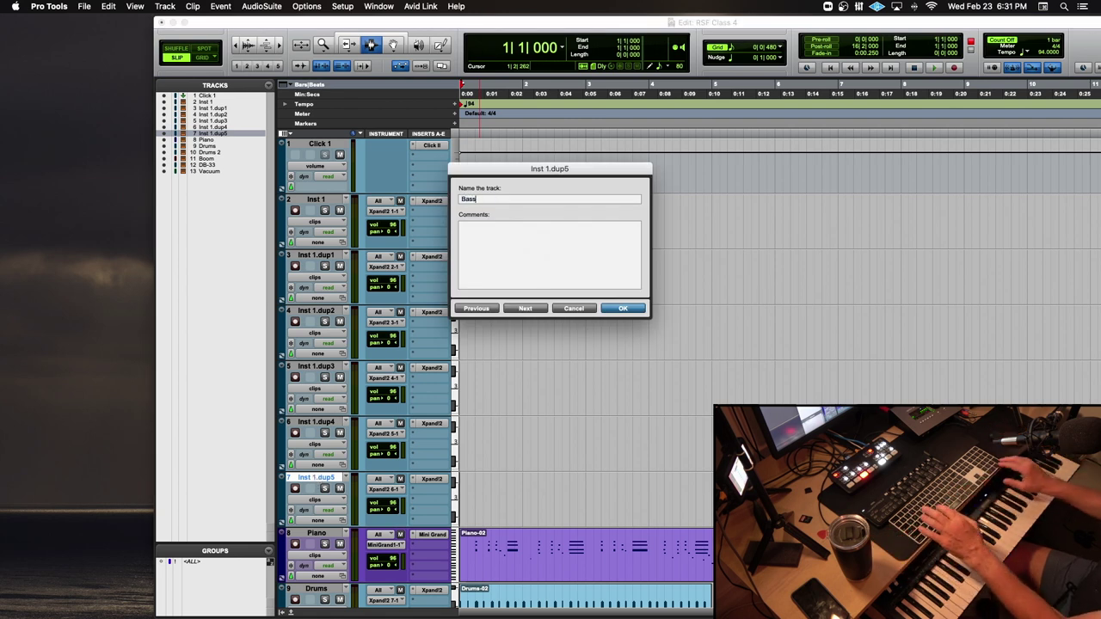
pyautogui.press('Return')
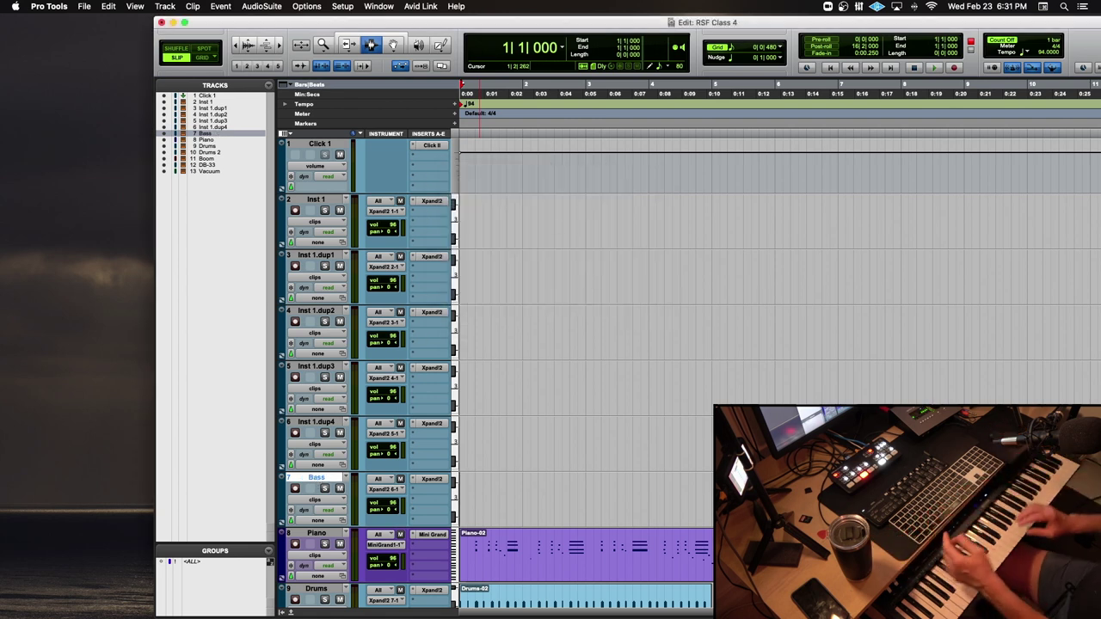
# - Retrospectively record the played bass part onto the Bass track and load its Xpand!2 preset 11 Soft Finger Bass from 25 Basses
pyautogui.press('super+shift+alt+space')
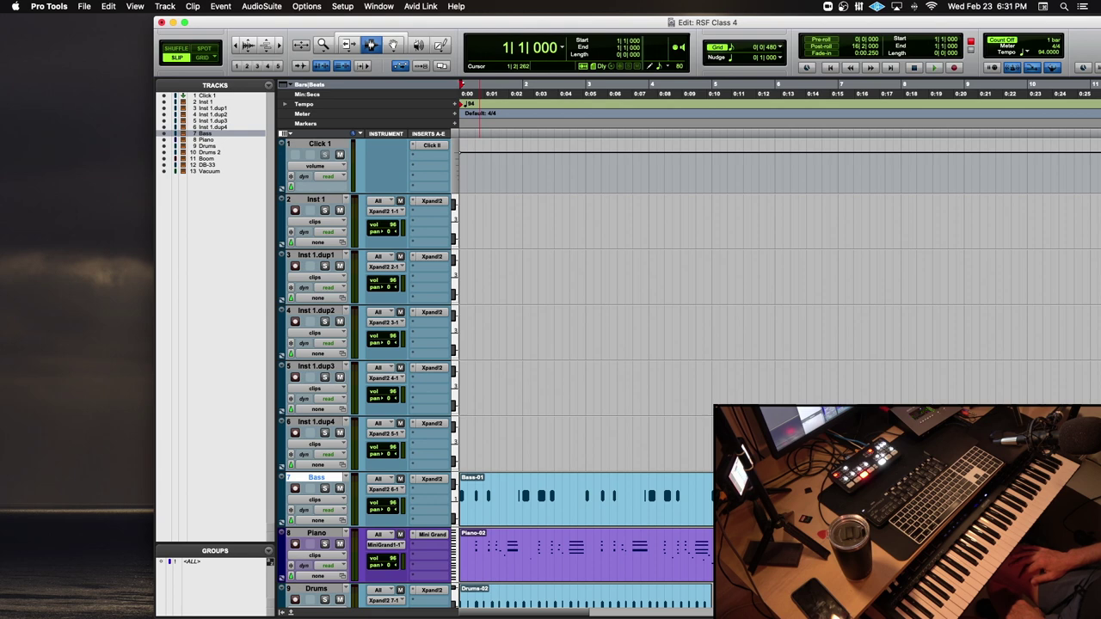
pyautogui.click(432, 479)
pyautogui.click(410, 171)
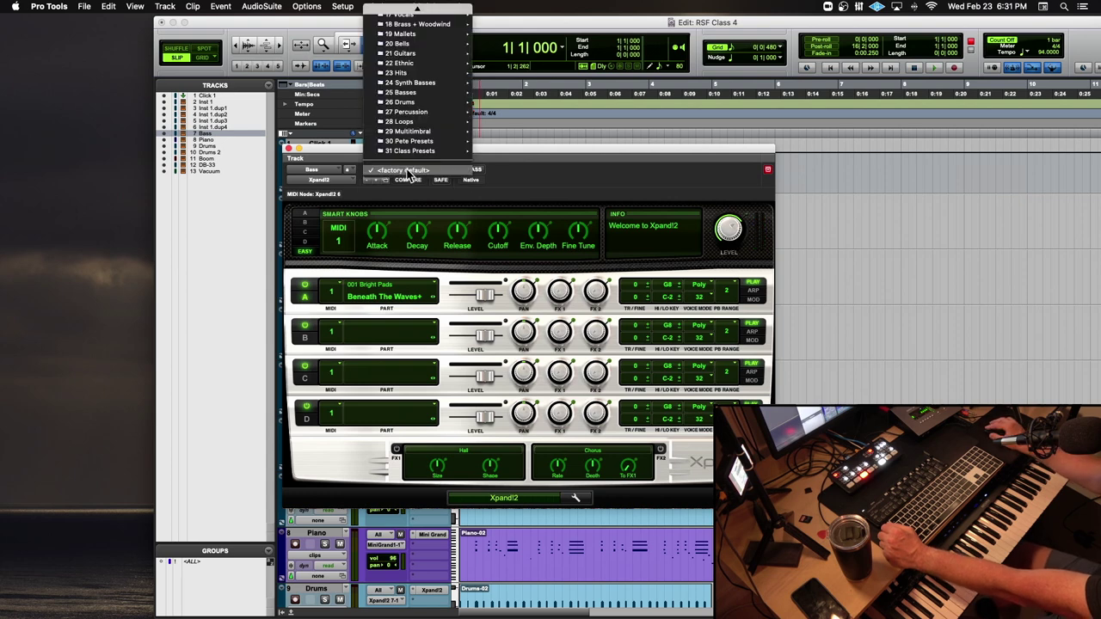
pyautogui.moveTo(416, 85)
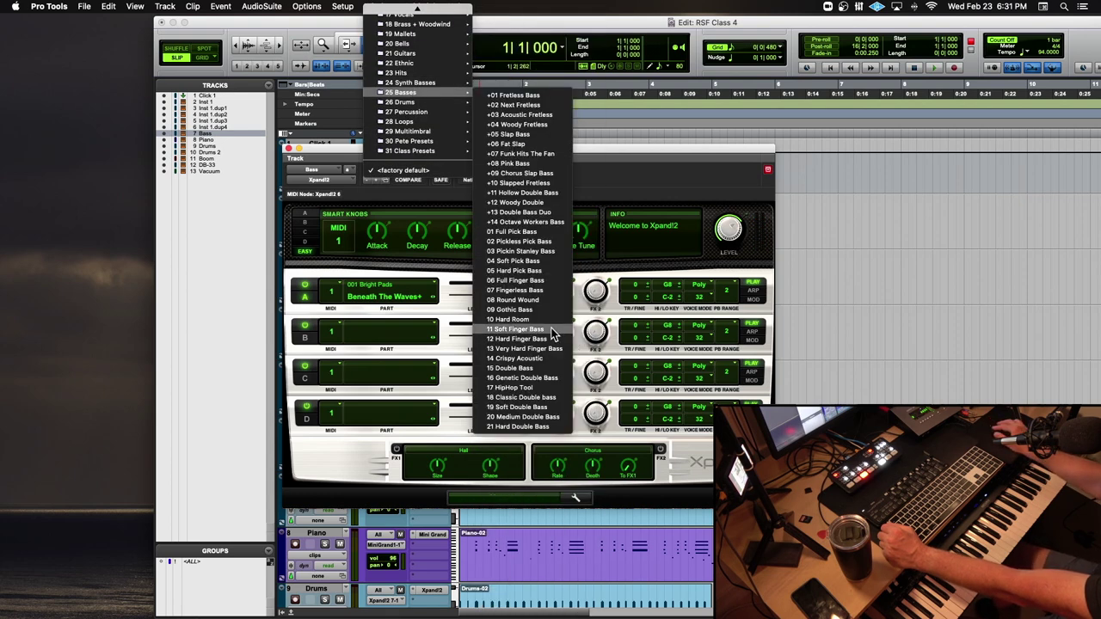
pyautogui.click(516, 329)
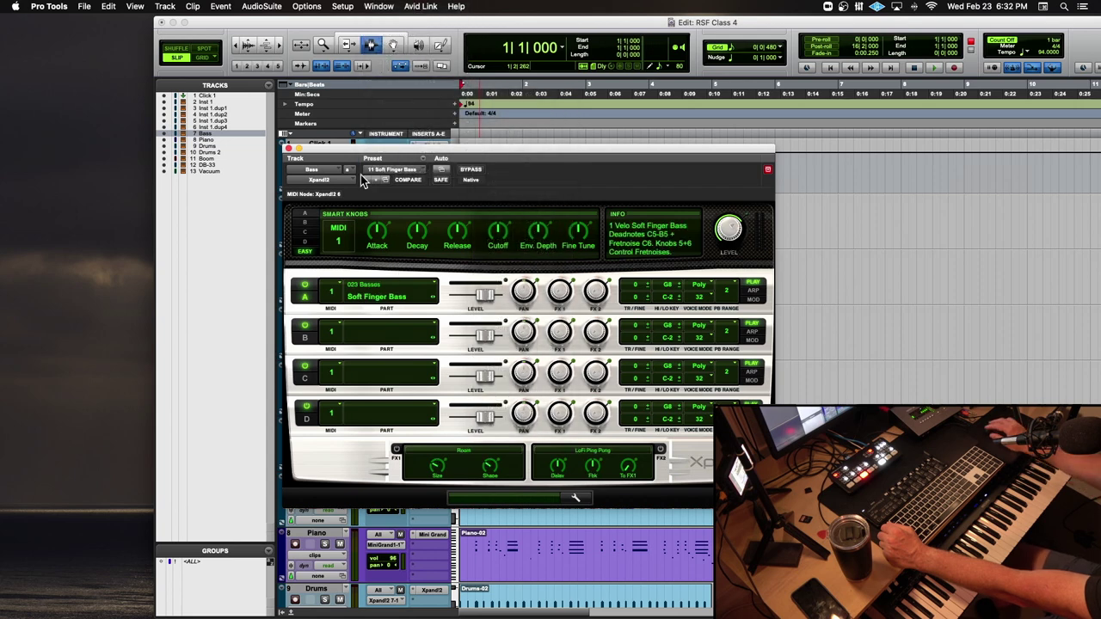
pyautogui.click(290, 148)
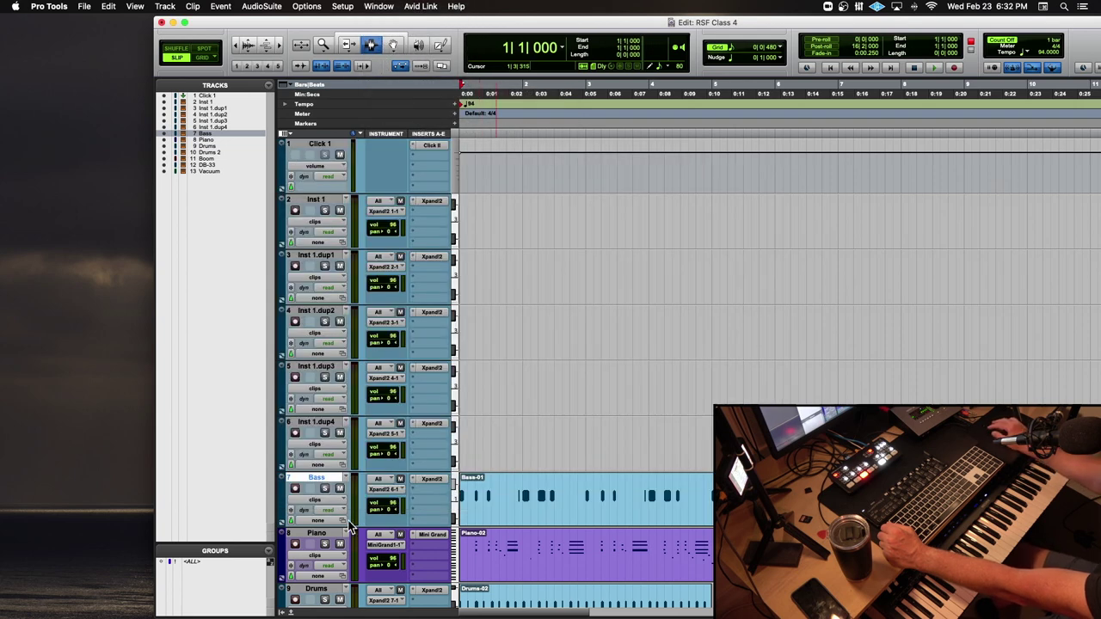
# - Play the Bass track soloed from bar 1, and again with Drums 2 soloed as well, and clear the solos
pyautogui.click(324, 489)
pyautogui.press('space')
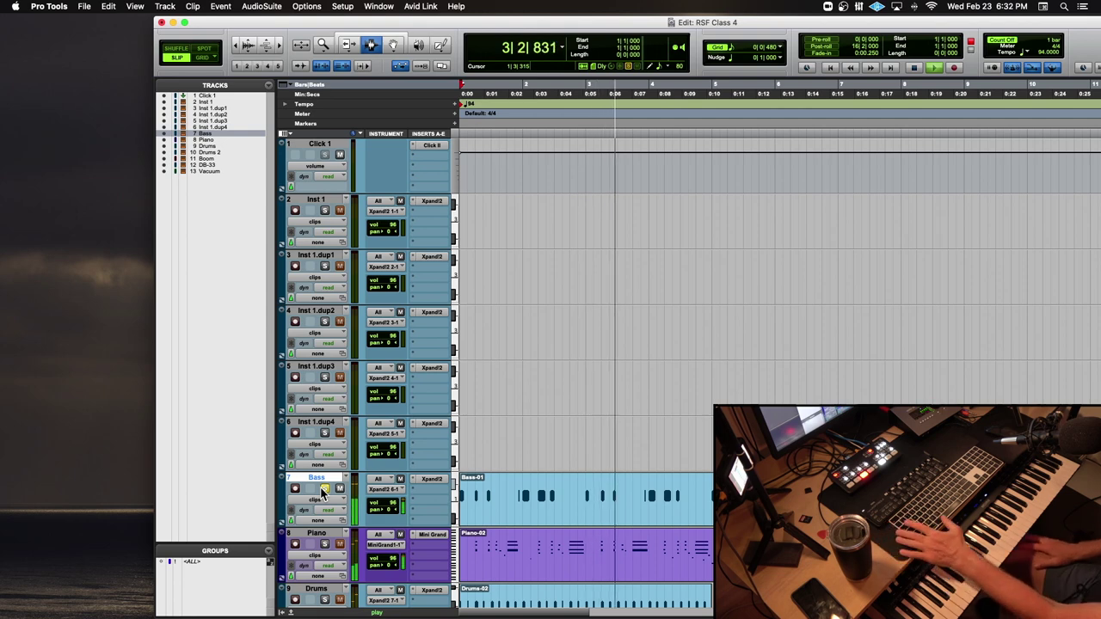
pyautogui.press('space')
pyautogui.scroll(-5, 323, 491)
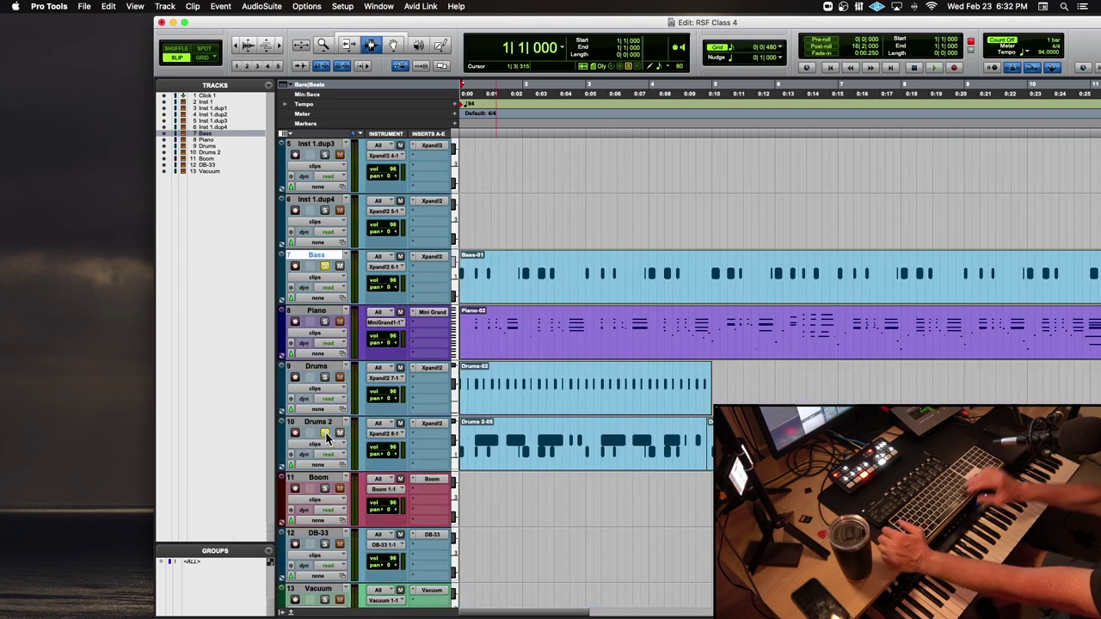
pyautogui.press('space')
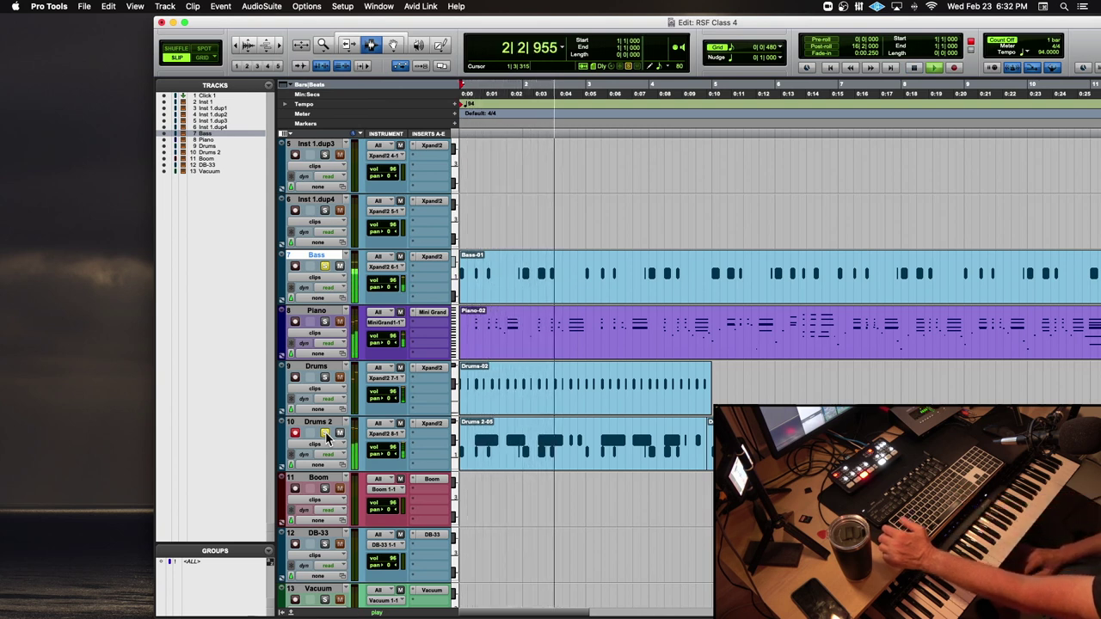
pyautogui.press('space')
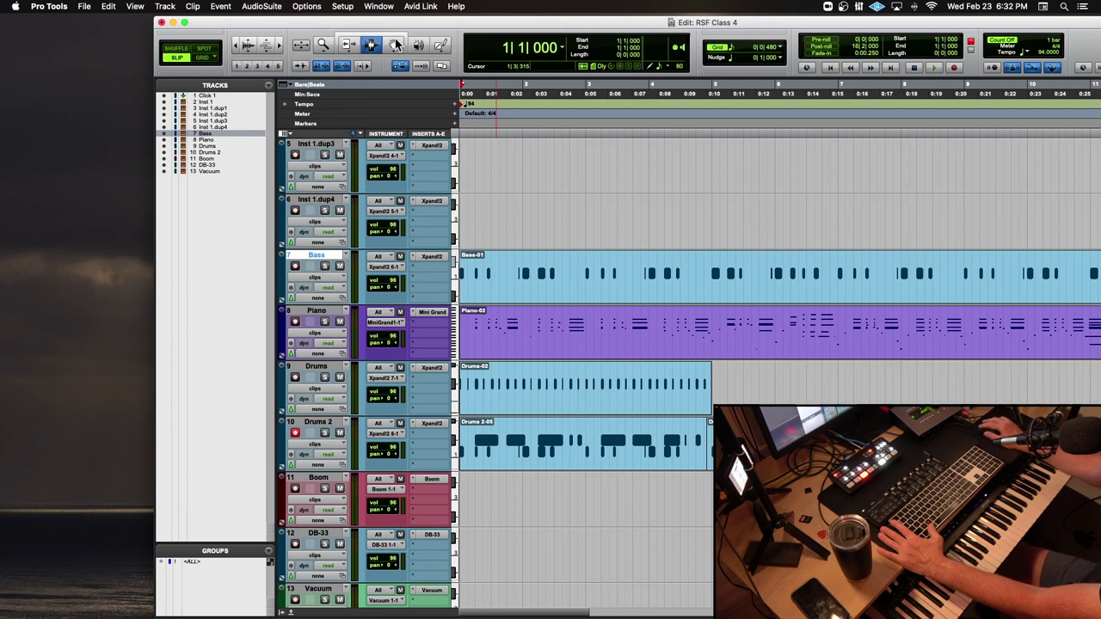
# - Enlarge the Edit window, open the Bass-01 clip in the docked MIDI editor and briefly play it from bar 1
pyautogui.doubleClick(395, 22)
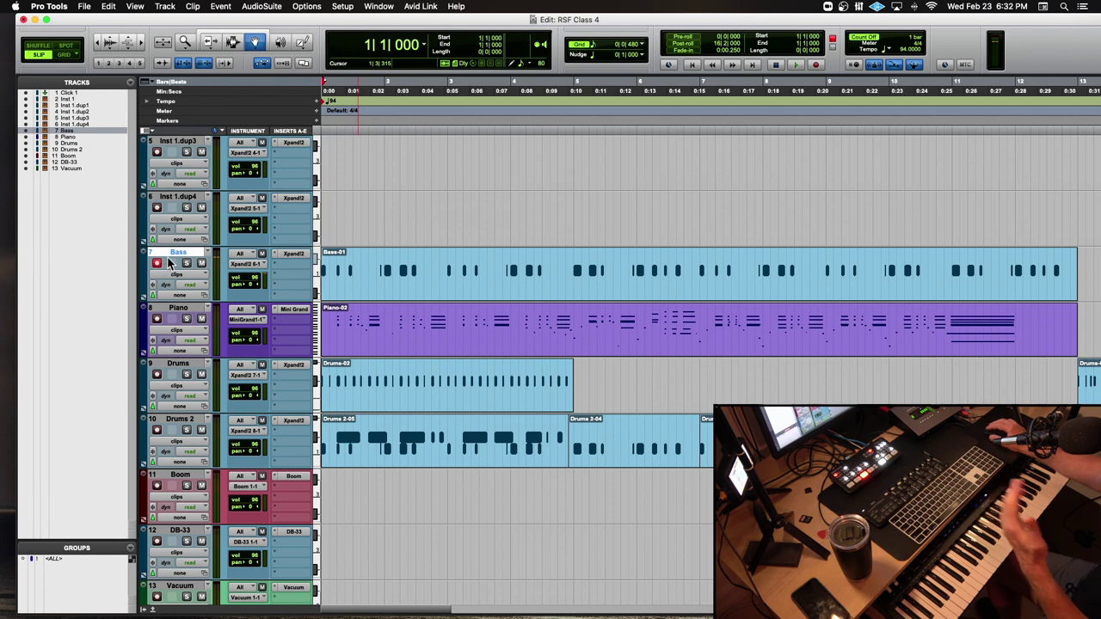
pyautogui.doubleClick(348, 274)
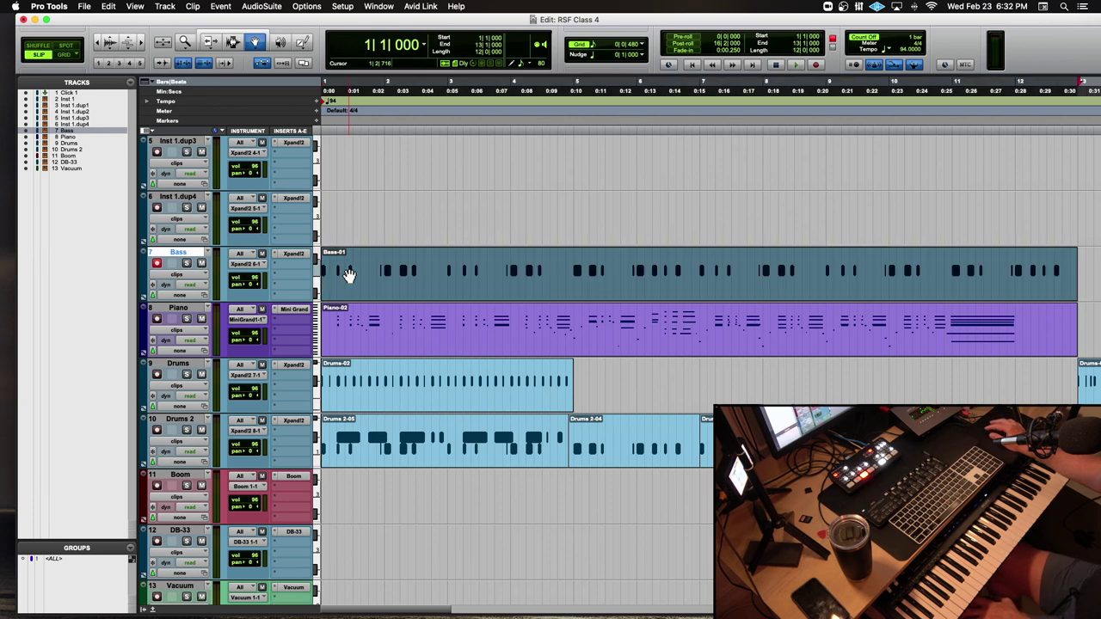
pyautogui.press('super+bracketright')
pyautogui.press('super+bracketright')
pyautogui.press('super+bracketright')
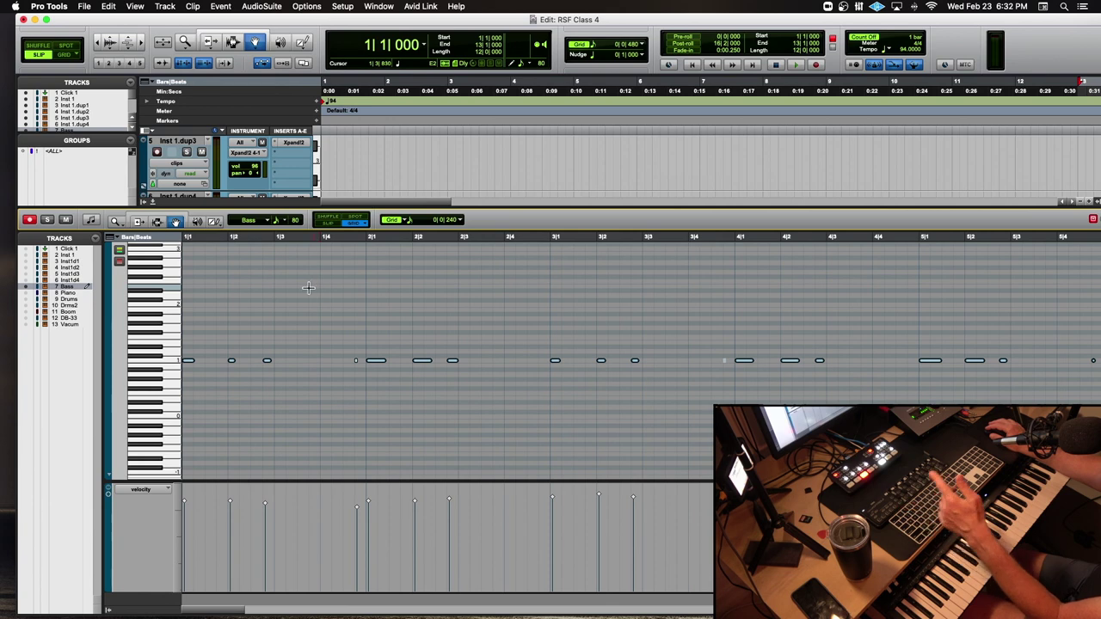
pyautogui.click(221, 240)
pyautogui.press('space')
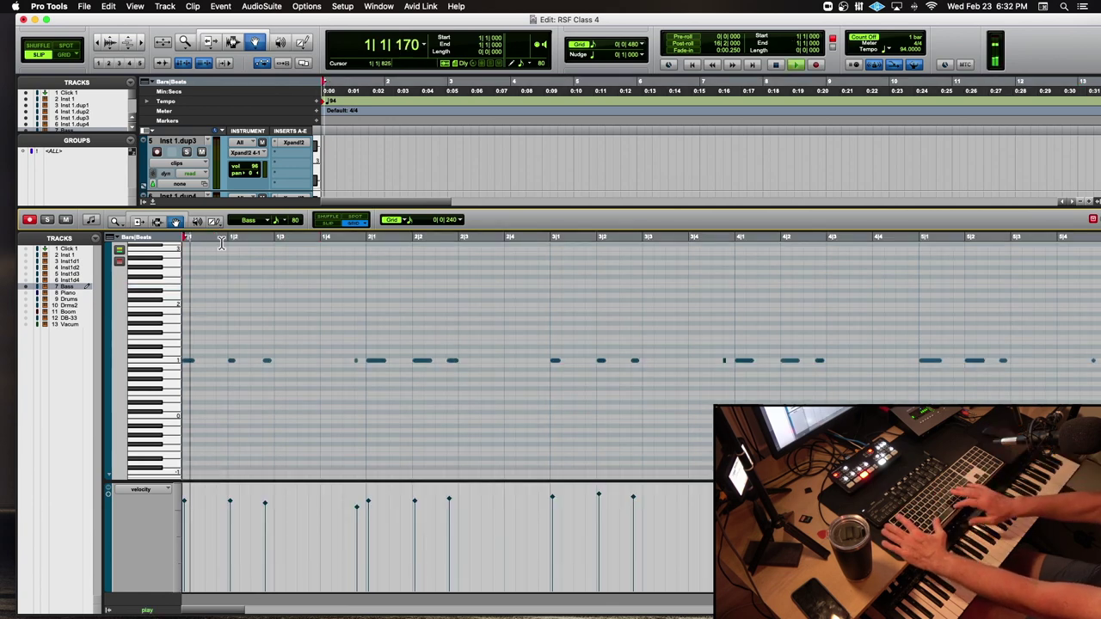
pyautogui.press('space')
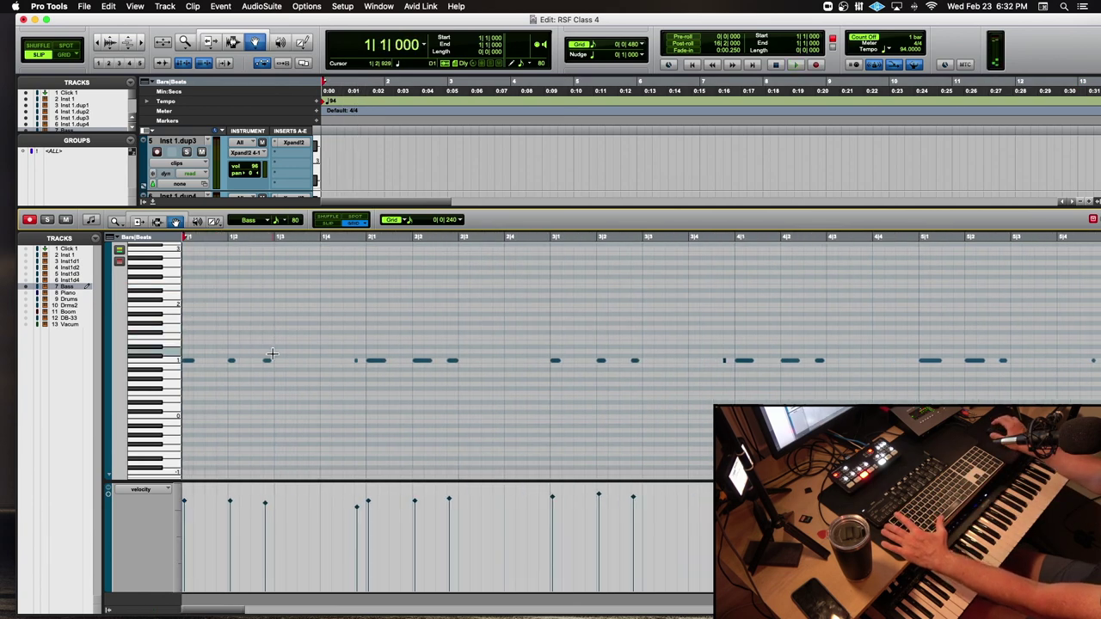
# - Transpose the first three Bass notes in bar 1 up seven semitones to G1 and audition them
pyautogui.click(301, 360)
pyautogui.press('Return')
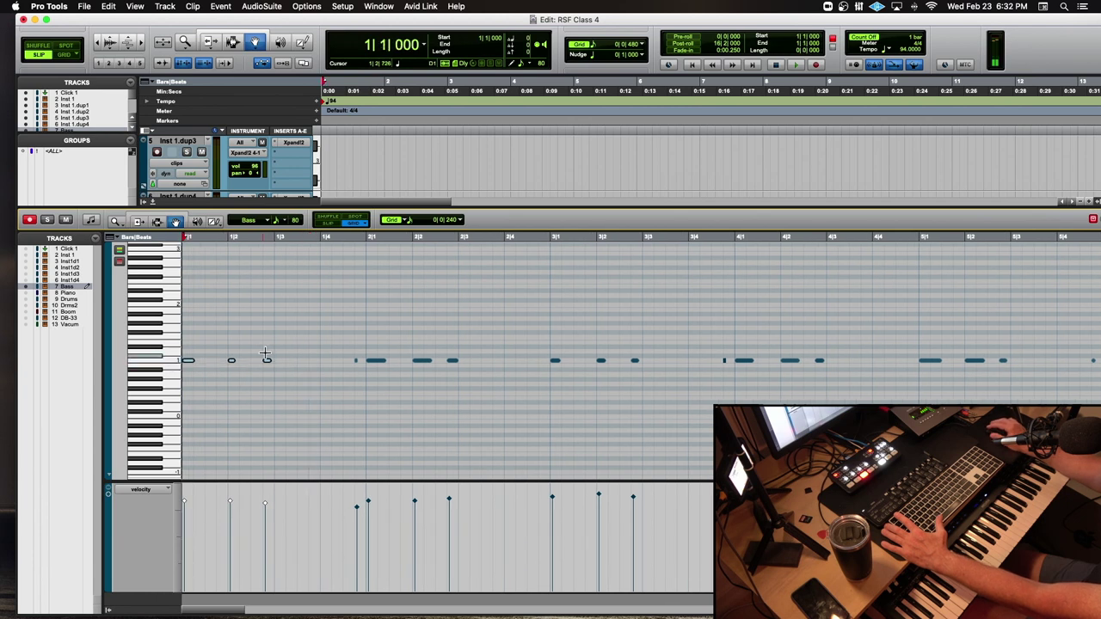
pyautogui.press('super+bracketright')
pyautogui.press('super+bracketright')
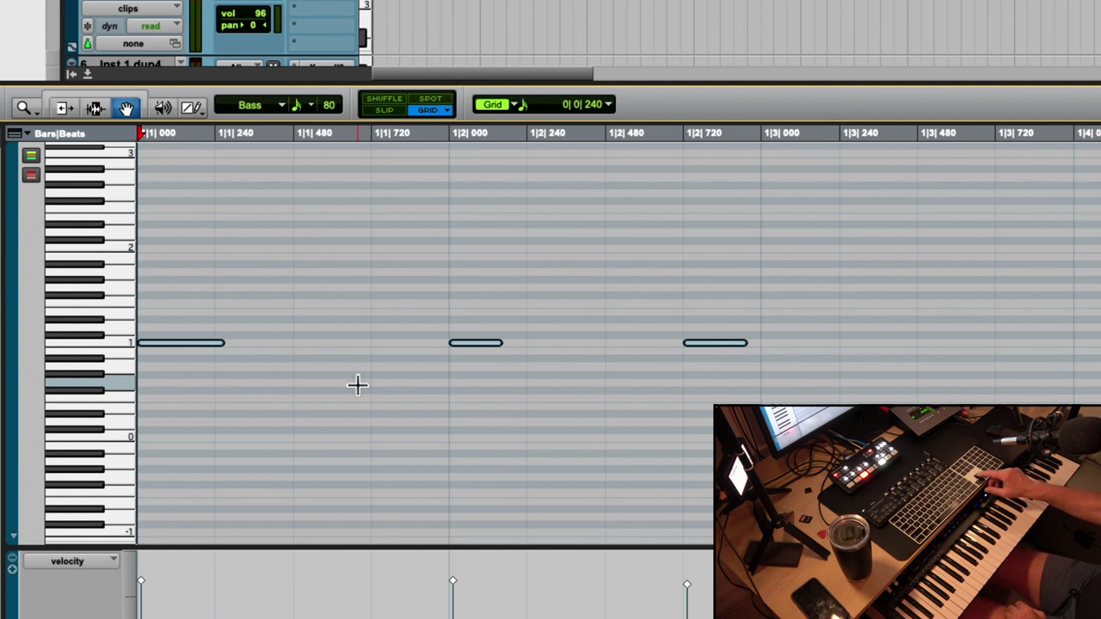
pyautogui.press('KP_Add')
pyautogui.press('KP_Add')
pyautogui.press('KP_Add')
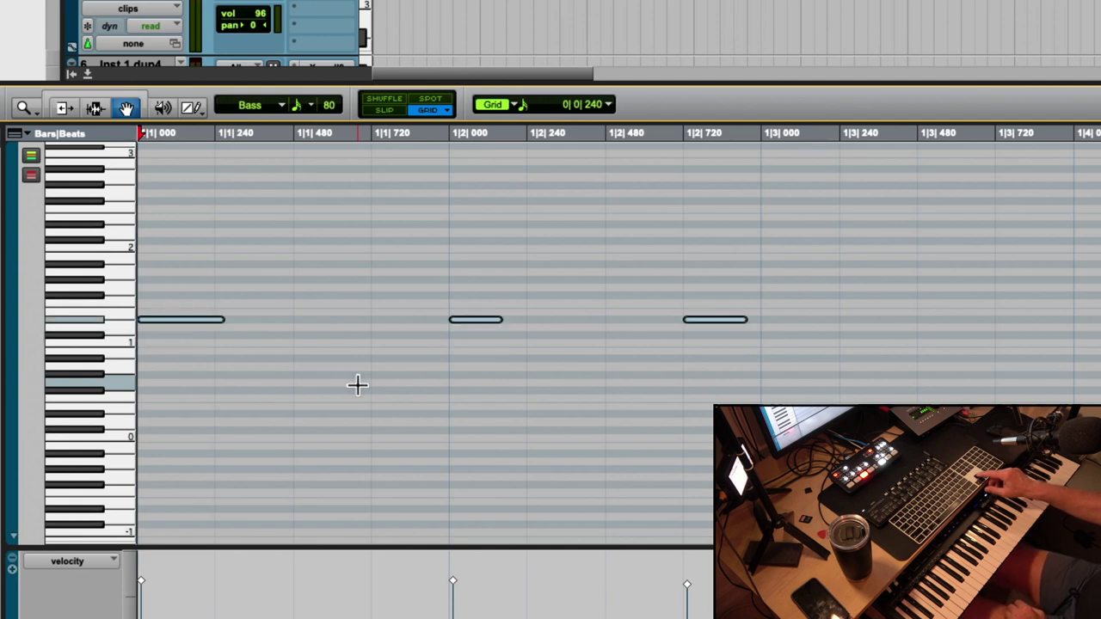
pyautogui.press('KP_Add')
pyautogui.press('KP_Add')
pyautogui.press('KP_Add')
pyautogui.press('KP_Add')
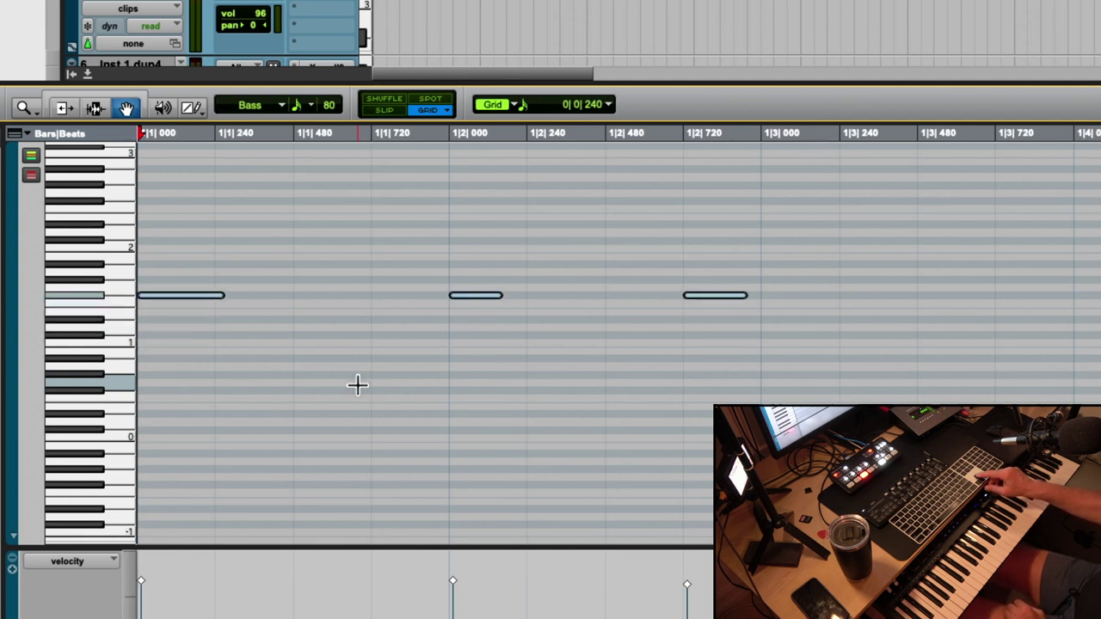
pyautogui.press('space')
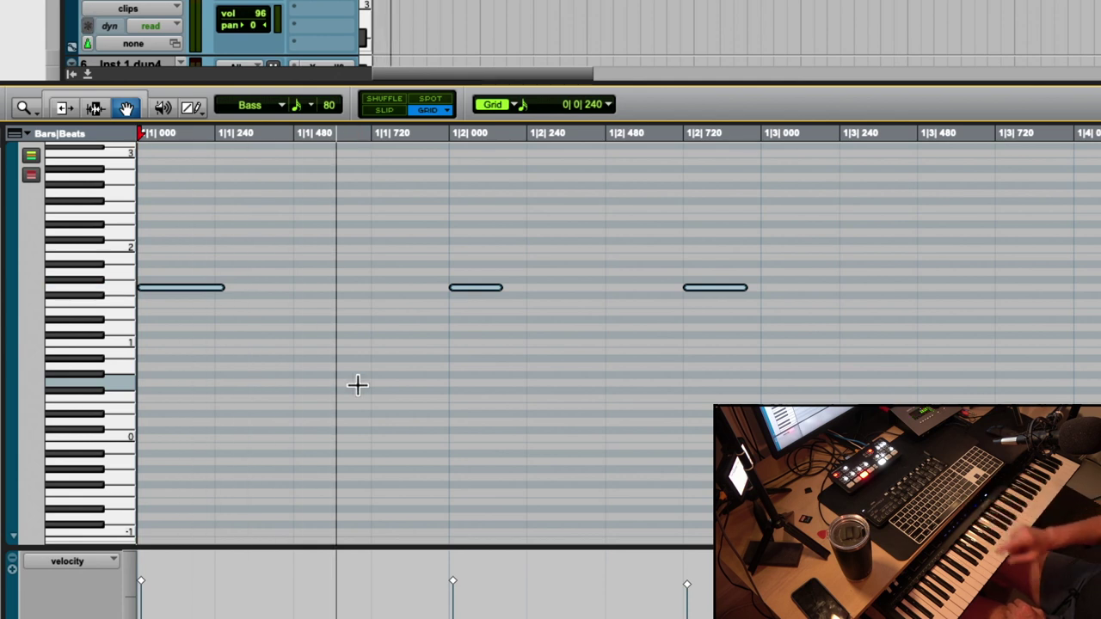
# - Transpose the three Bass notes in the first half of bar 2 up three semitones and return to bar 1
pyautogui.press('r')
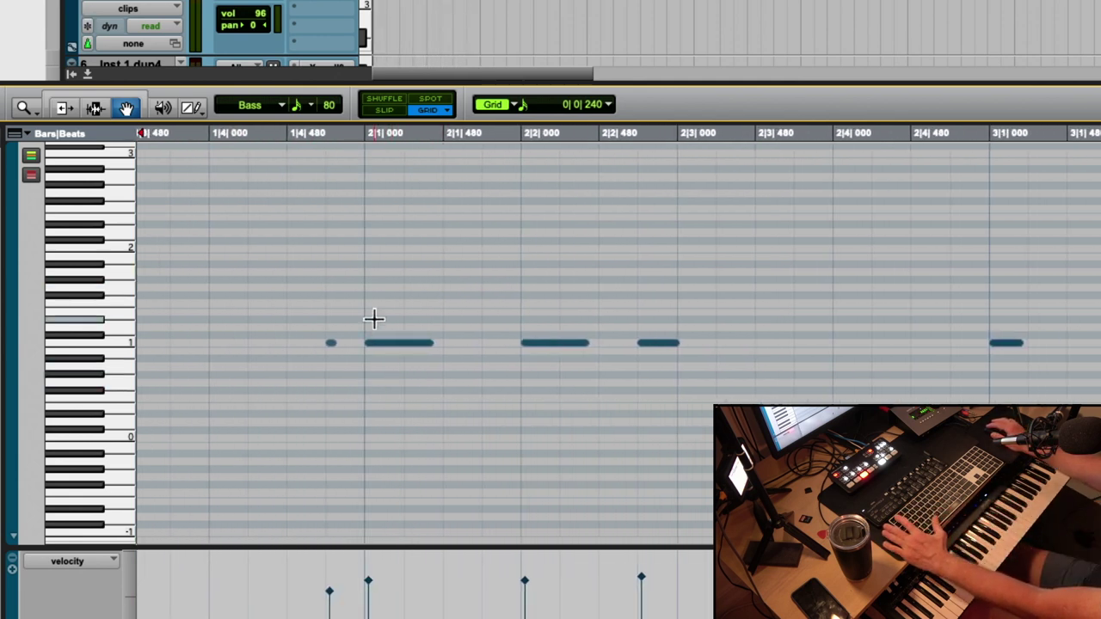
pyautogui.moveTo(371, 310); pyautogui.dragTo(679, 355)
pyautogui.press('Up')
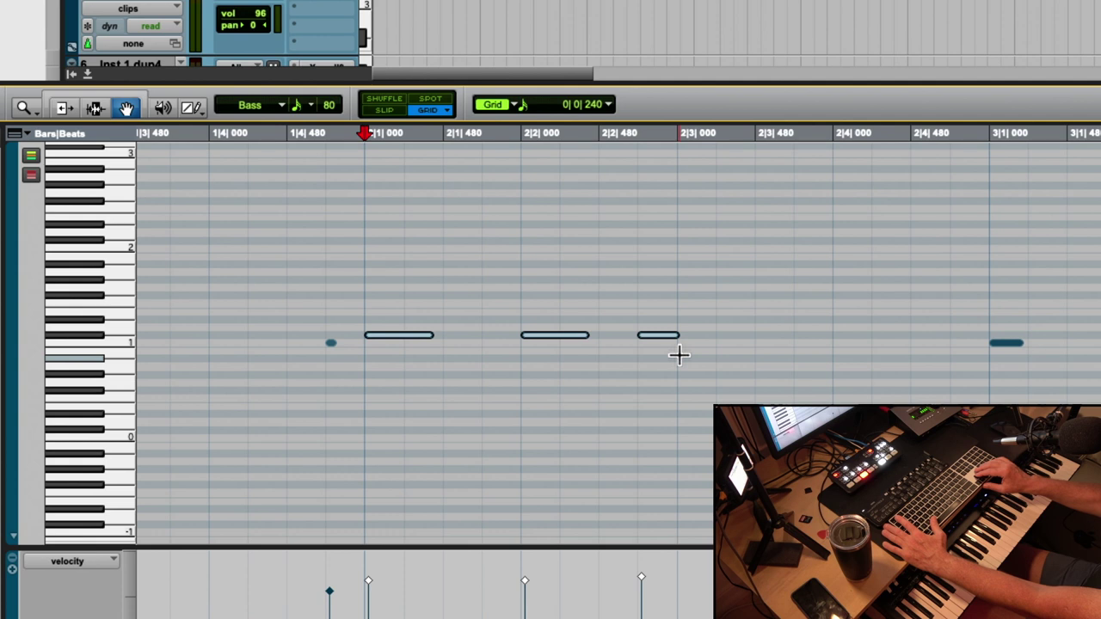
pyautogui.press('Up')
pyautogui.press('Up')
pyautogui.press('Return')
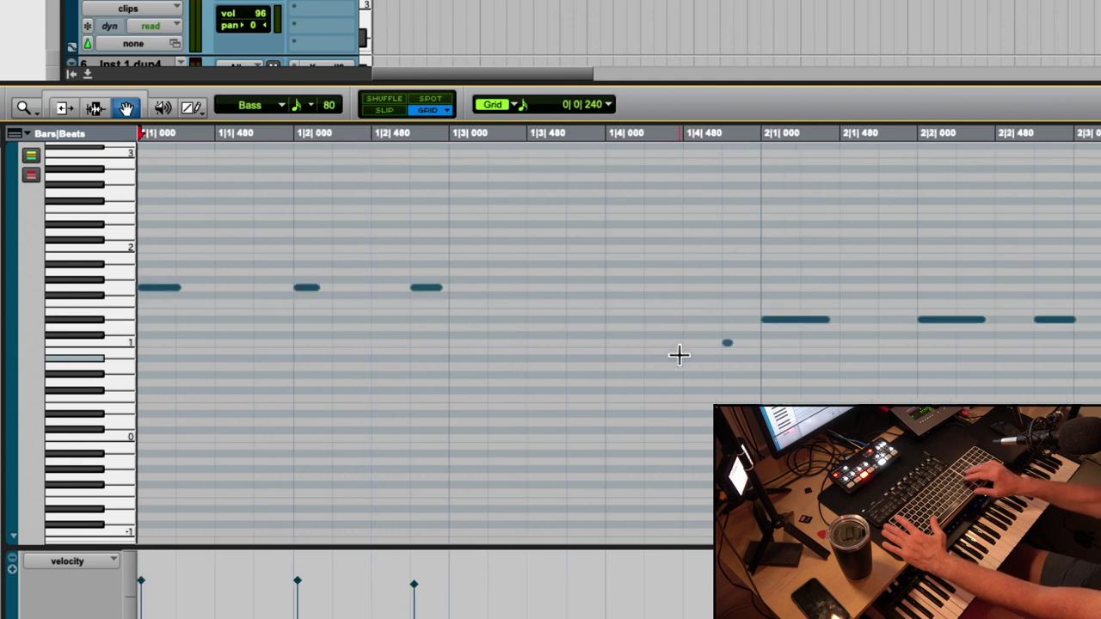
# - Raise the short pickup note before bar 2 two semitones to D1 and play back the bass line
pyautogui.scroll(-3, 678, 353)
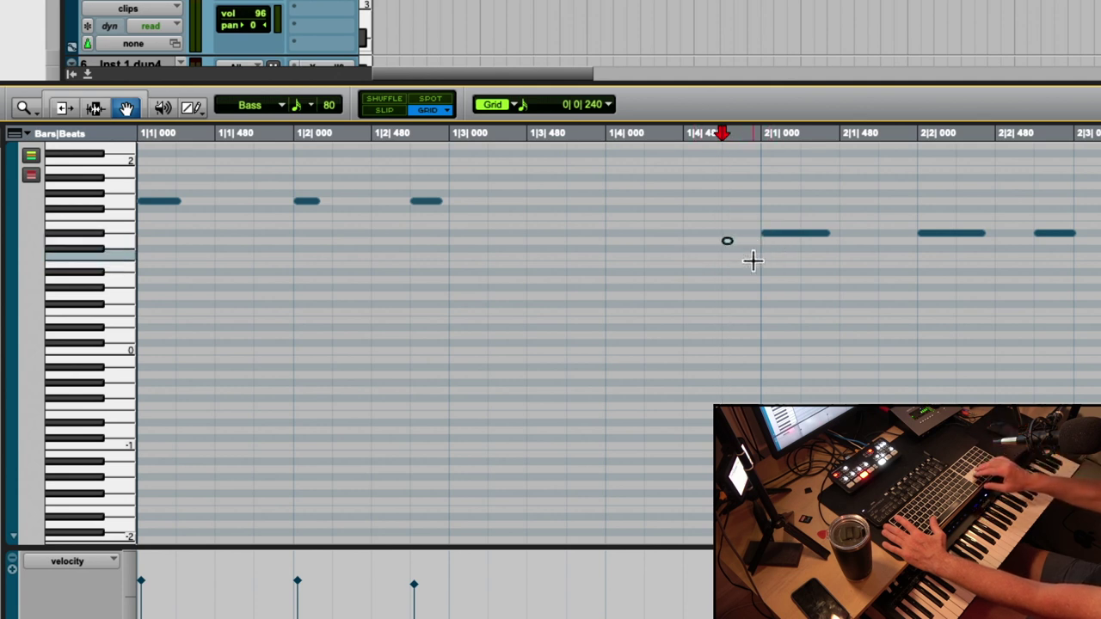
pyautogui.press('space')
pyautogui.press('super+bracketleft')
pyautogui.press('super+bracketleft')
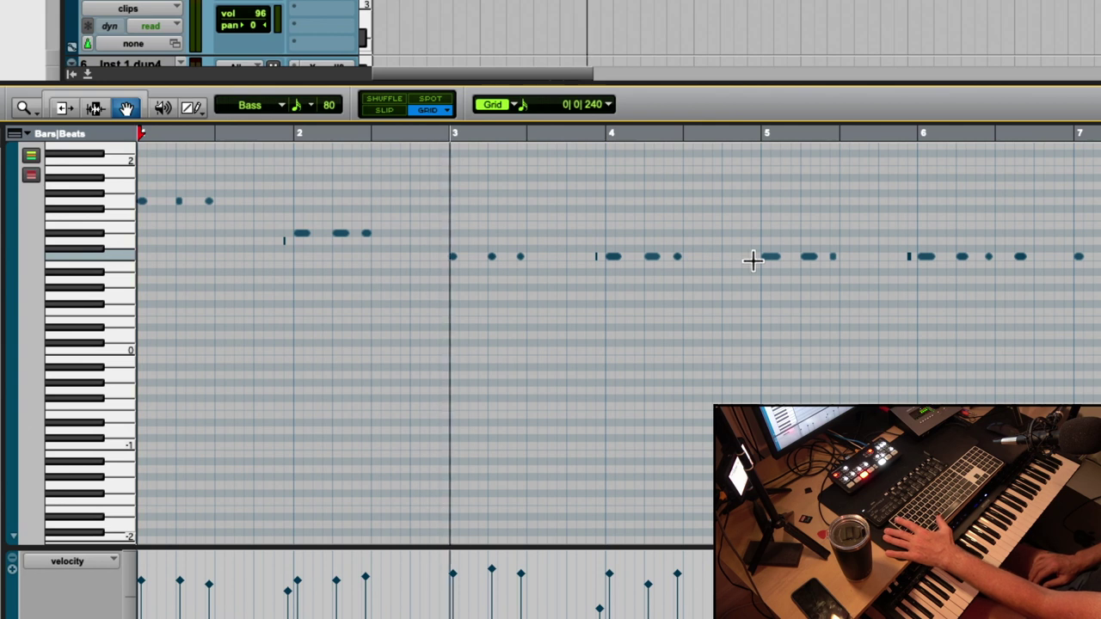
pyautogui.press('space')
# - Use the Trim tool in Slip mode to lengthen the first Bass note to about 1|1|720 and audition it
pyautogui.press('super+bracketright')
pyautogui.press('super+bracketright')
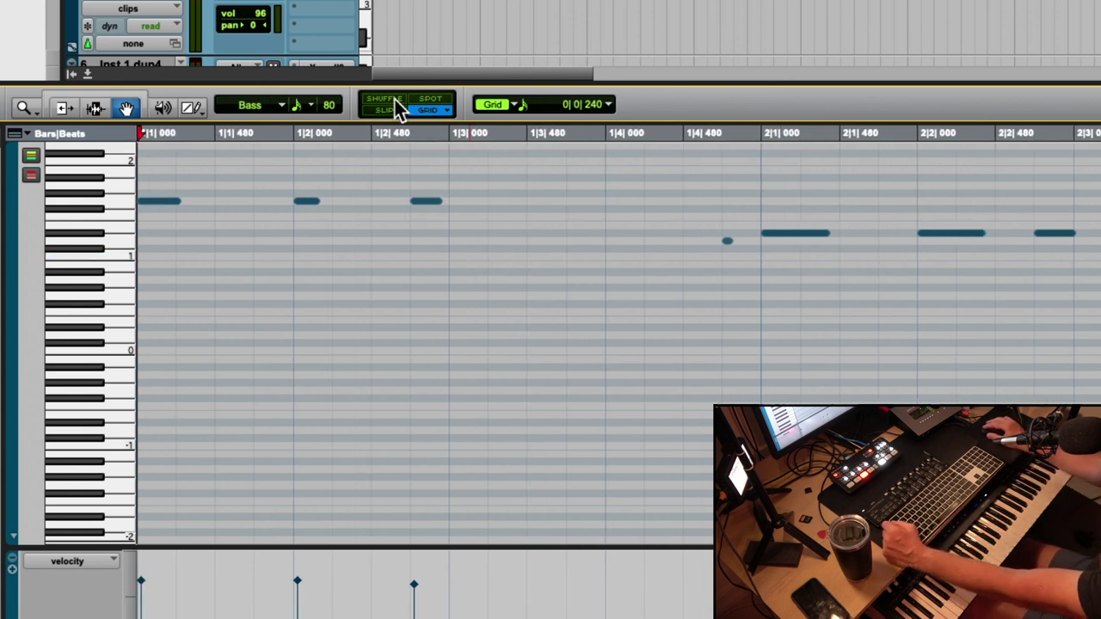
pyautogui.click(63, 107)
pyautogui.moveTo(177, 202); pyautogui.dragTo(261, 204)
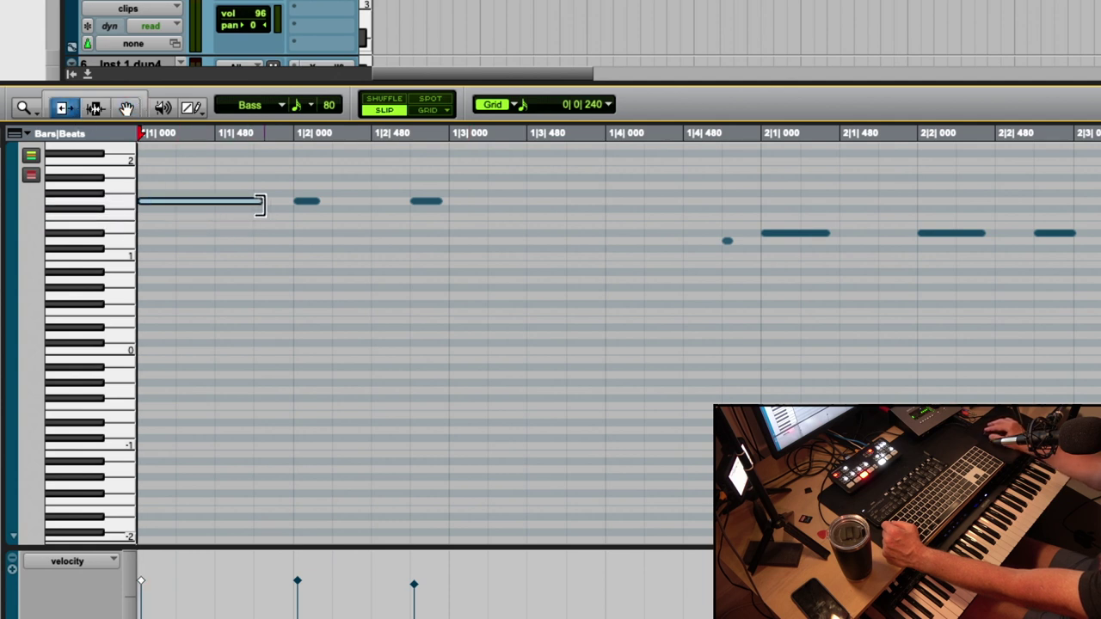
pyautogui.press('space')
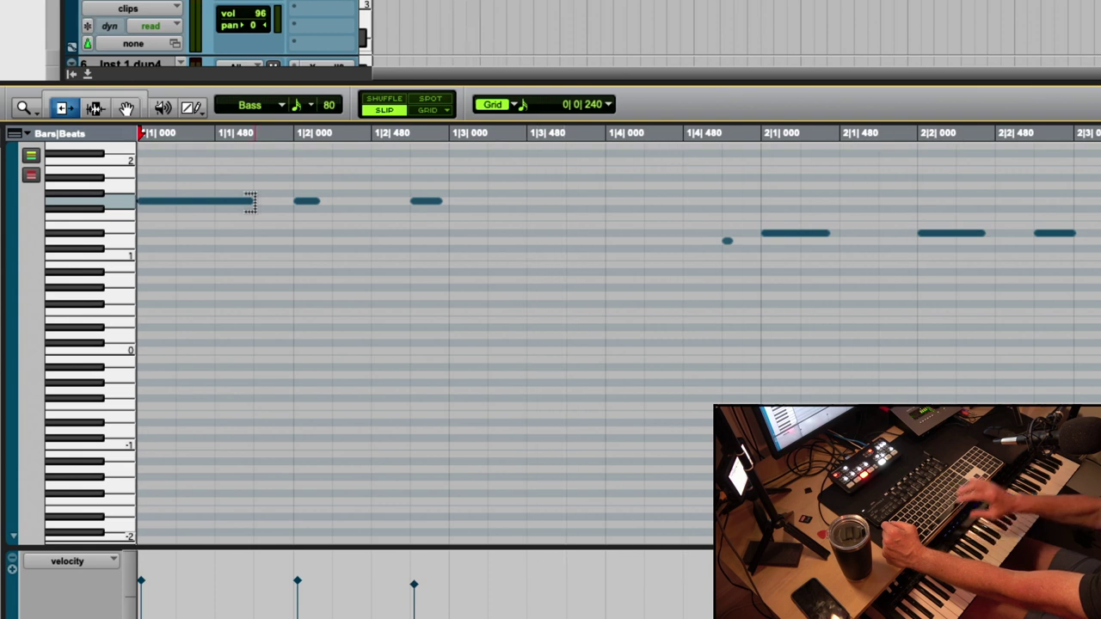
# - Lengthen the Bass note at 2|1|000, shorten the one at 2|2|000, slightly extend the pickup note and play from bar 1
pyautogui.click(821, 233)
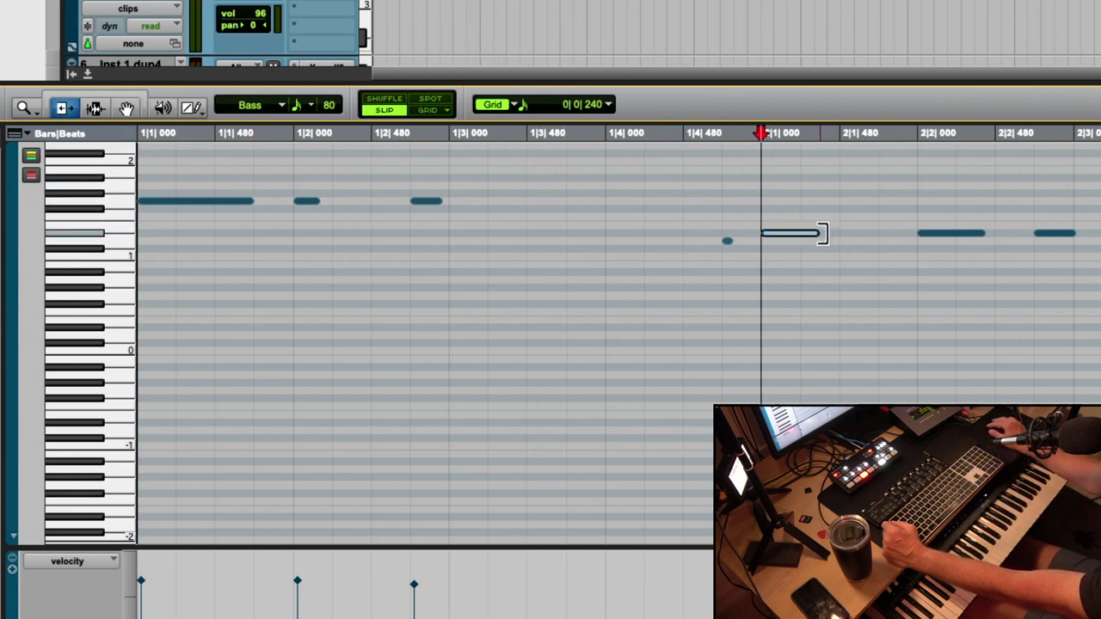
pyautogui.moveTo(961, 235); pyautogui.dragTo(968, 237)
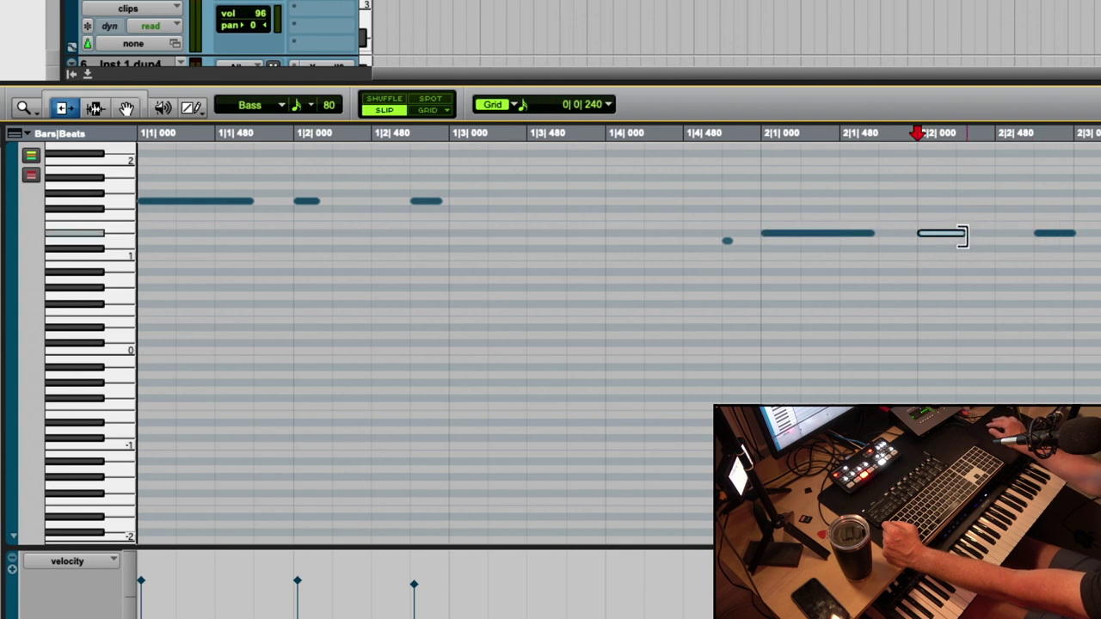
pyautogui.click(727, 241)
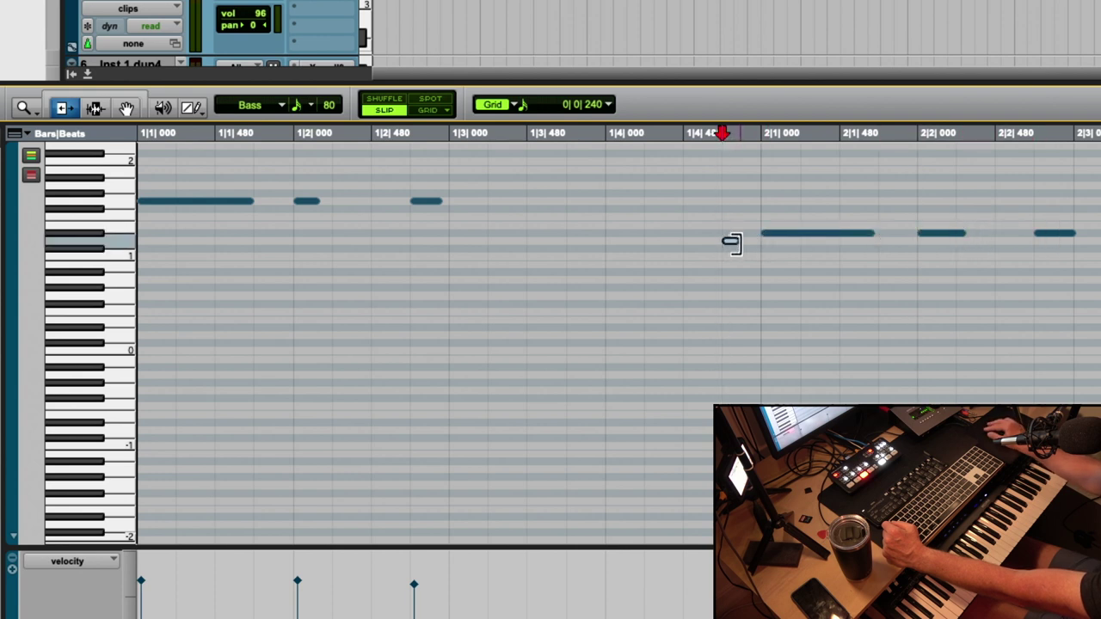
pyautogui.press('Return')
pyautogui.press('space')
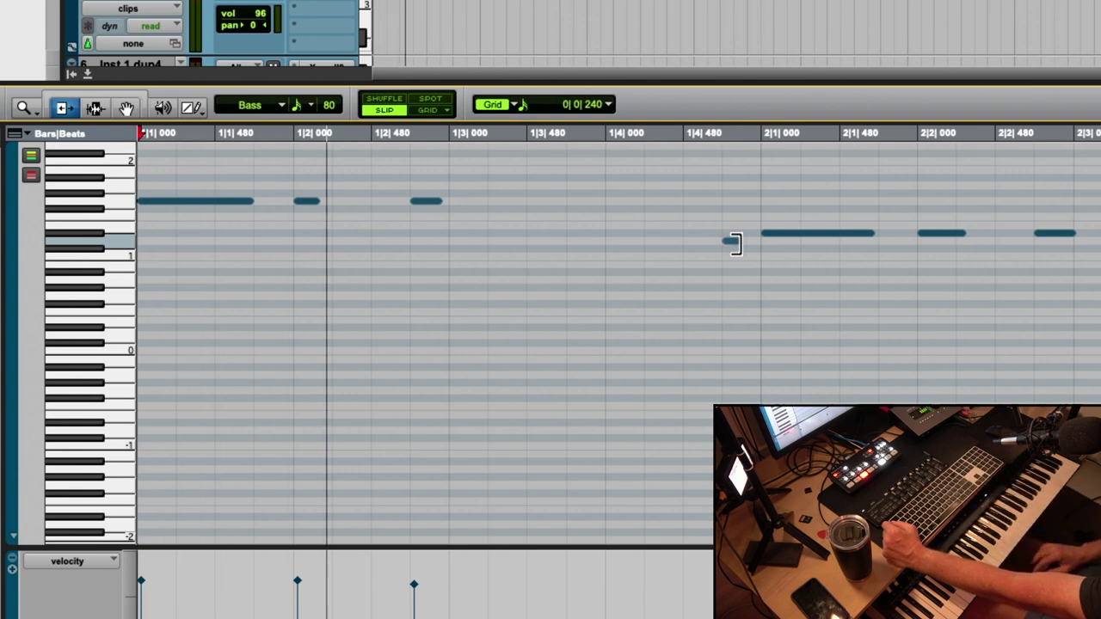
pyautogui.press('space')
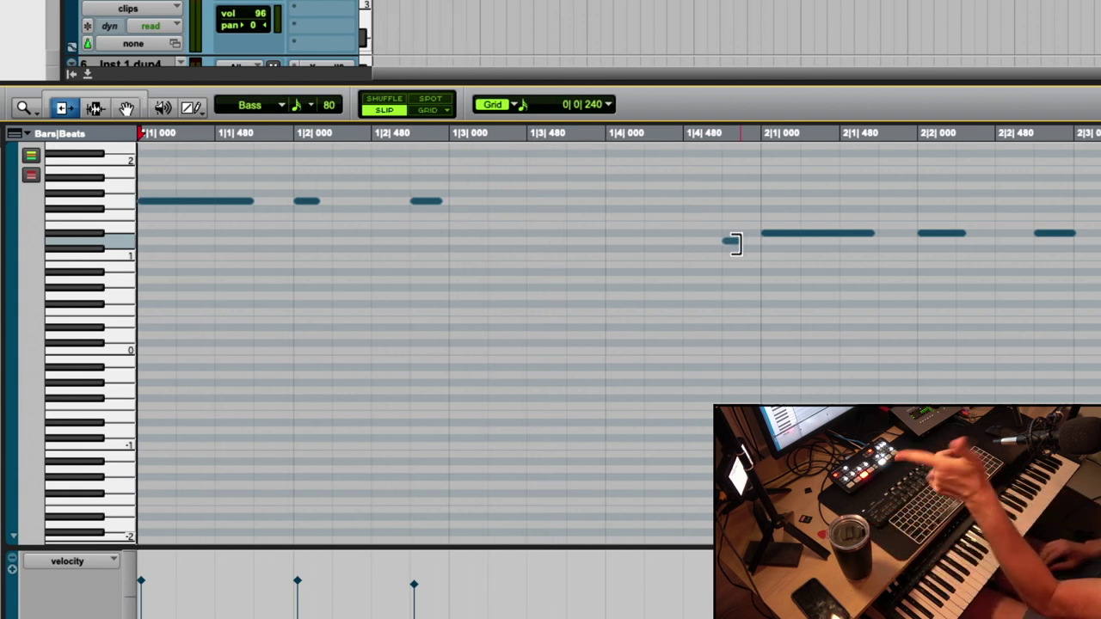
# - Raise the Bass note at 1|2|000 seven semitones to D2
pyautogui.scroll(5, 731, 241)
pyautogui.hscroll(2, 407, 223)
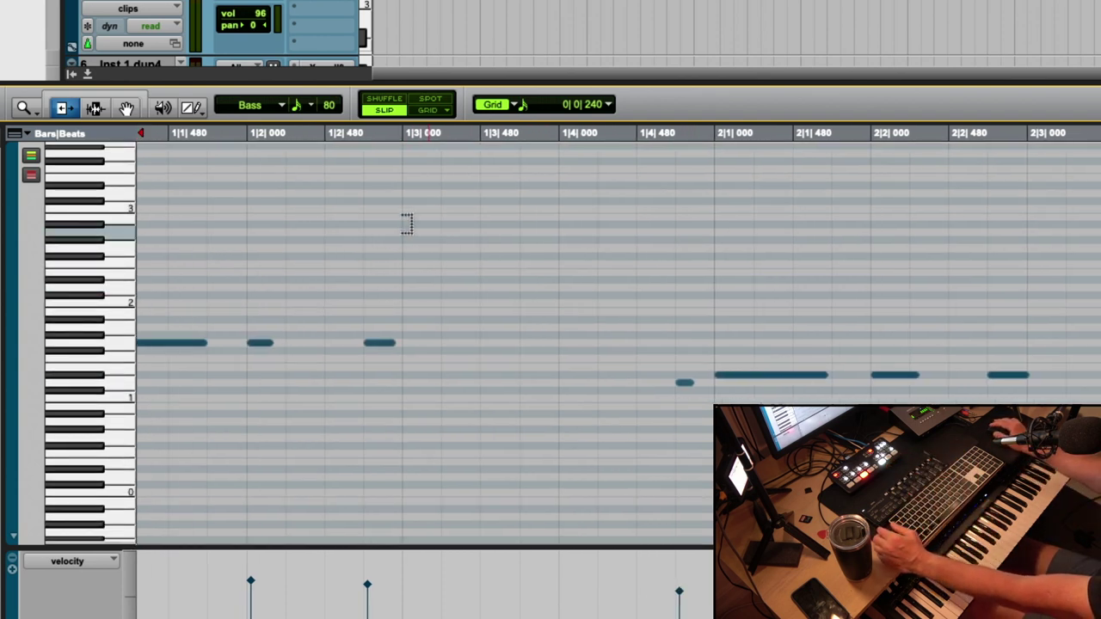
pyautogui.click(266, 344)
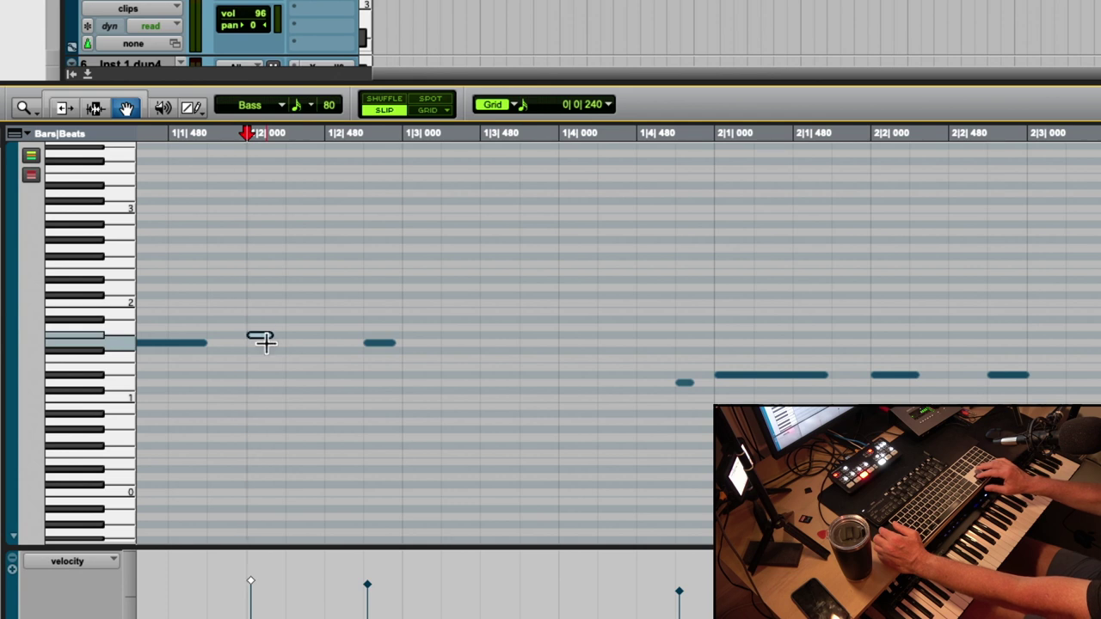
pyautogui.press('Up')
pyautogui.press('Up')
pyautogui.press('Up')
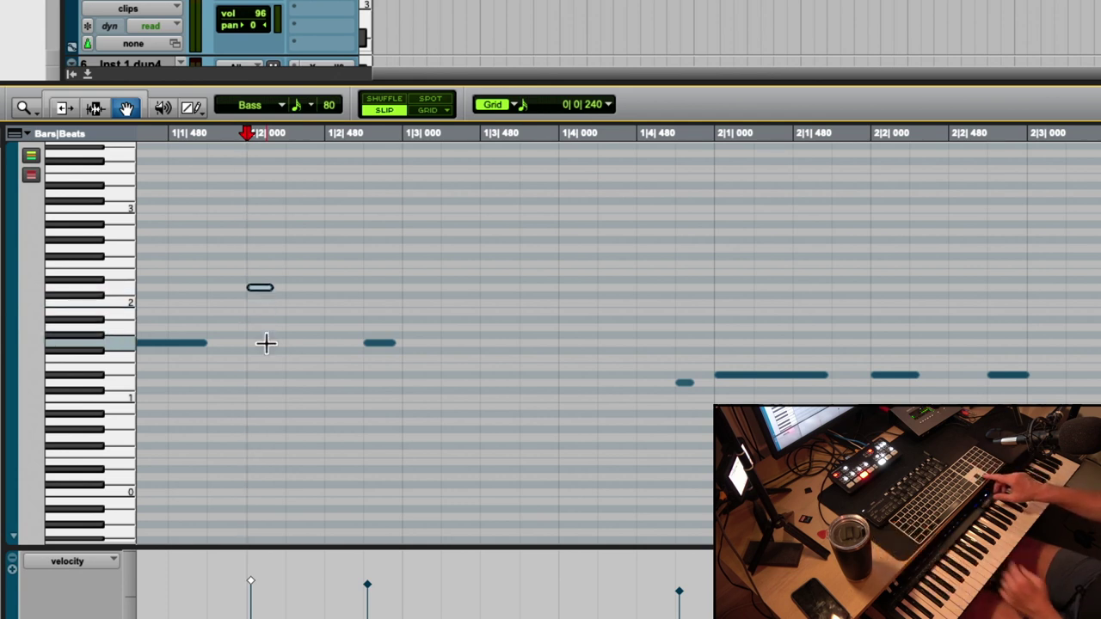
# - Audition the Bass notes at 1|2|000 and 1|2|720 in turn, finishing with the 1|2|720 note selected
pyautogui.click(255, 286)
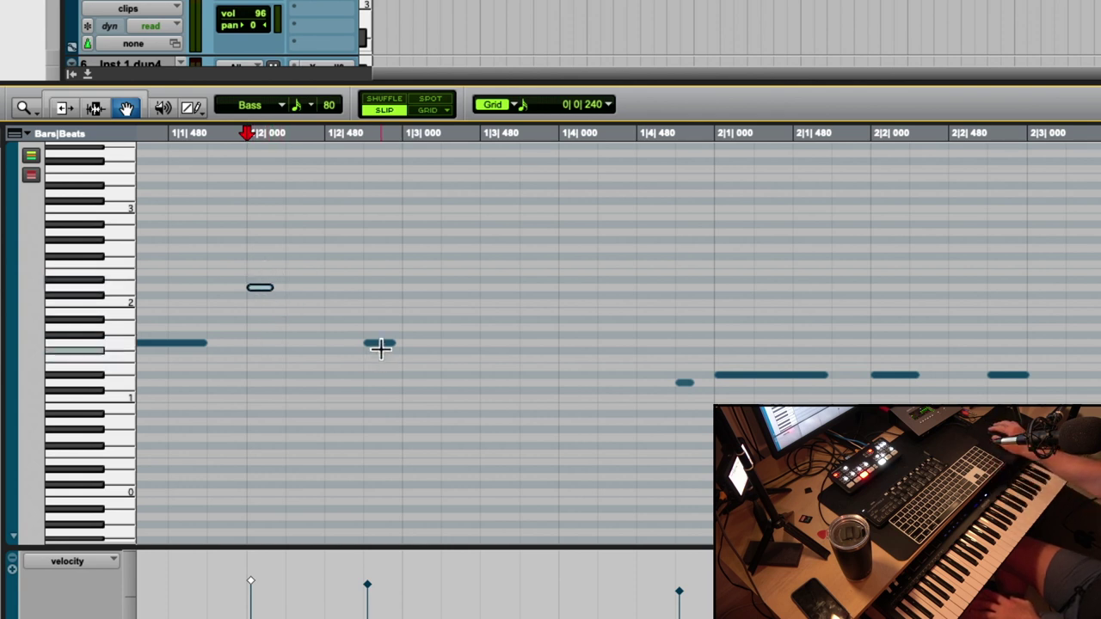
pyautogui.hotkey('ctrl', '+')
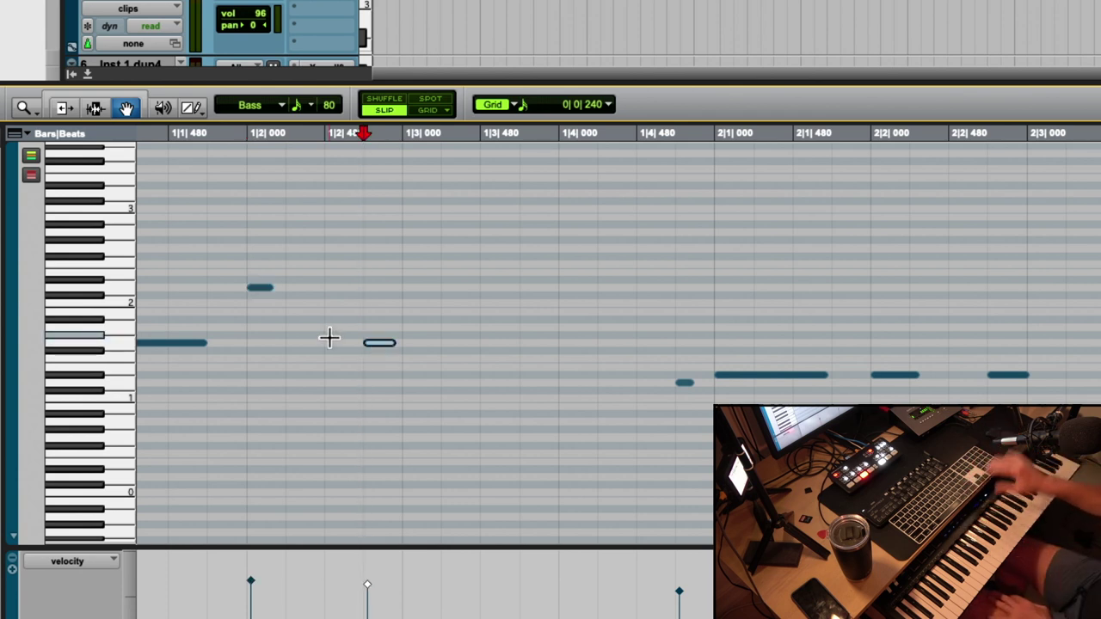
pyautogui.hotkey('ctrl', '-')
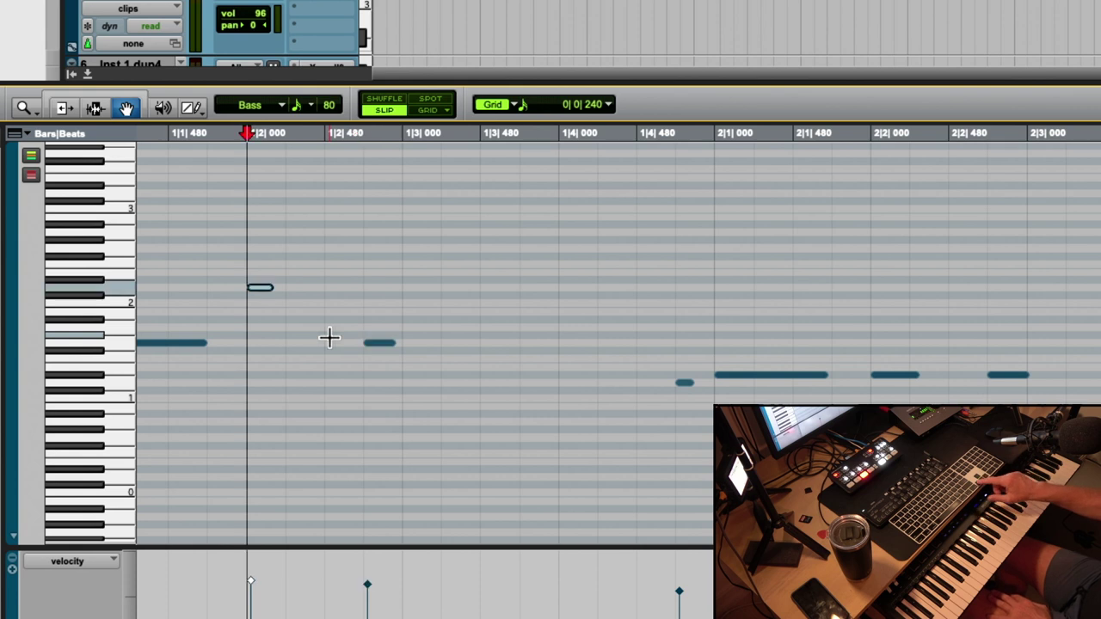
pyautogui.hotkey('ctrl', '-')
pyautogui.hotkey('ctrl', '+')
pyautogui.hotkey('ctrl', '+')
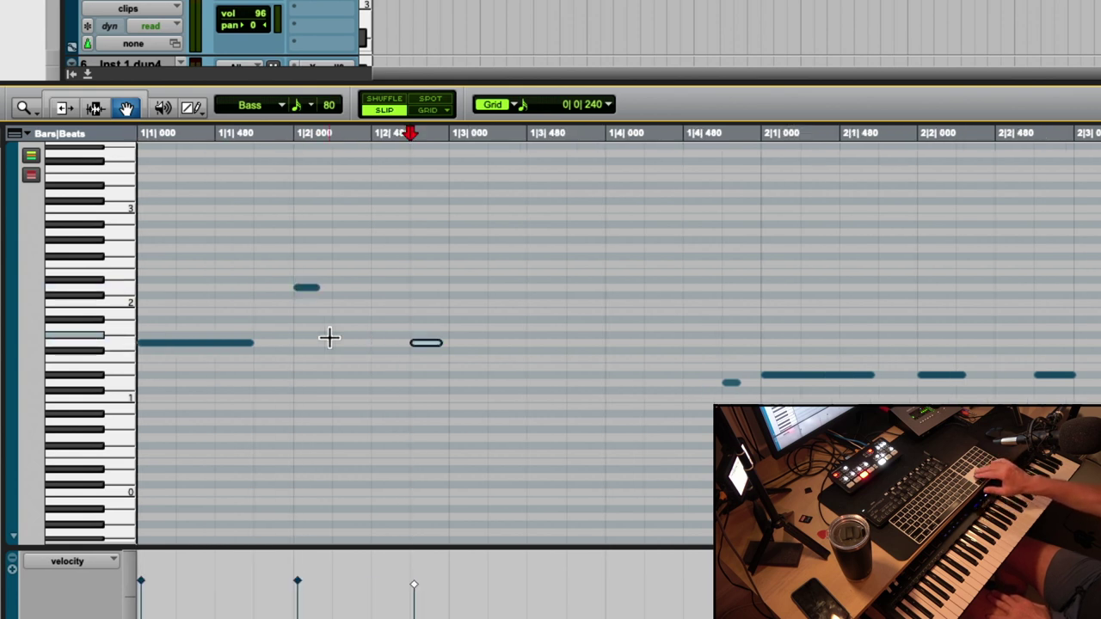
# - Try the Bass note at 1|2|720 at higher pitches up to C#2, and bring it back down to G1
pyautogui.press('Up')
pyautogui.press('Up')
pyautogui.press('Up')
pyautogui.press('Up')
pyautogui.press('Up')
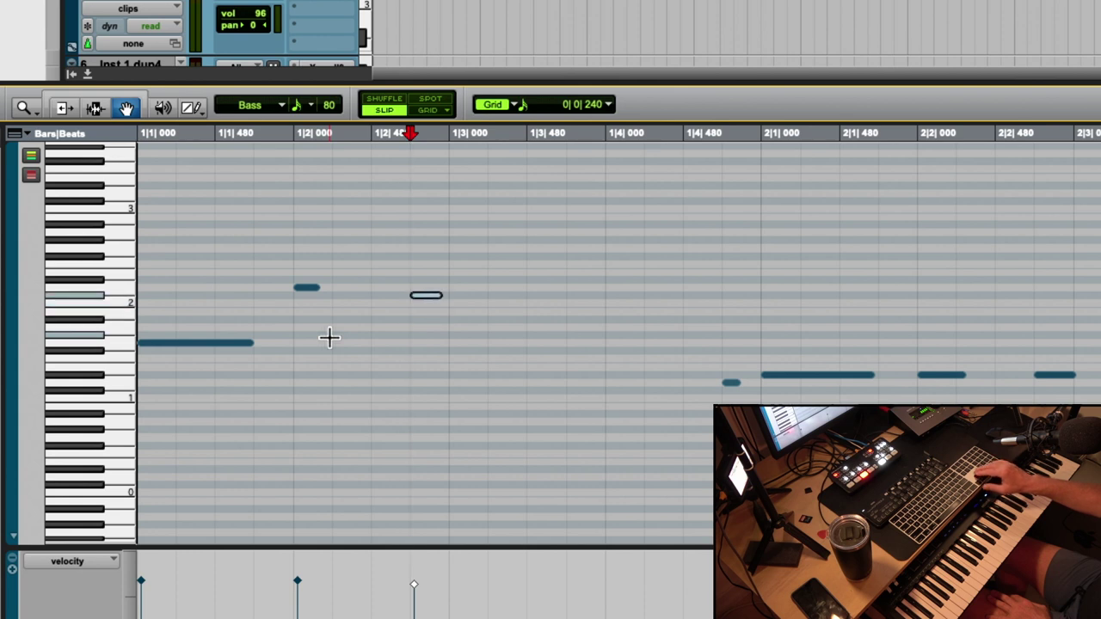
pyautogui.hotkey('ctrl', '+')
pyautogui.hotkey('ctrl', '+')
pyautogui.hotkey('ctrl', '+')
pyautogui.hotkey('ctrl', '-')
pyautogui.hotkey('ctrl', '-')
pyautogui.hotkey('ctrl', '-')
pyautogui.press('Down')
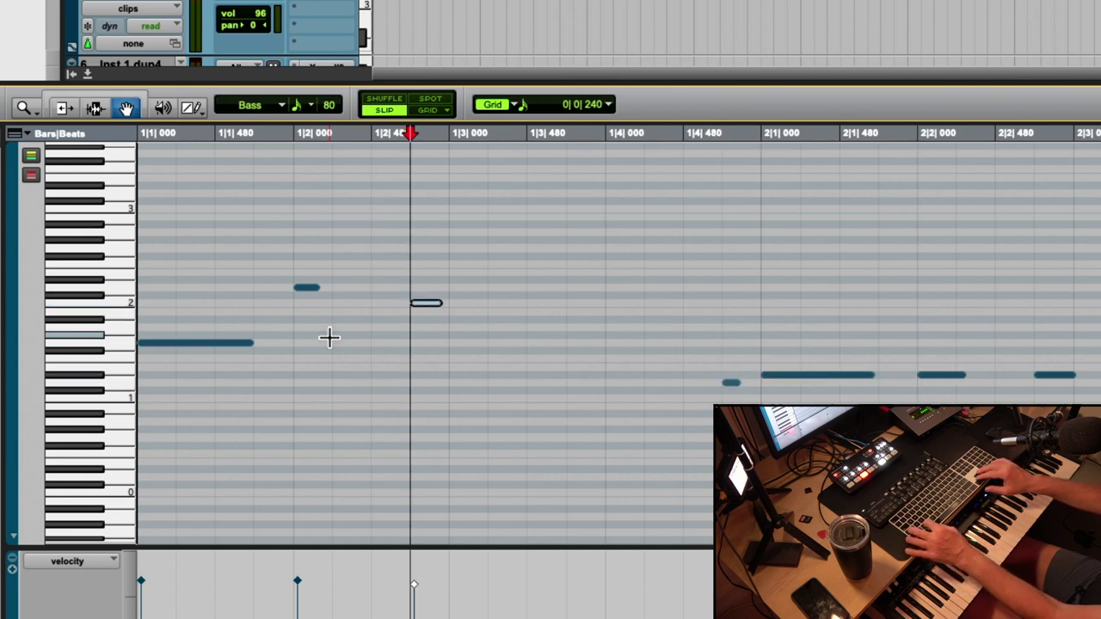
pyautogui.press('Down')
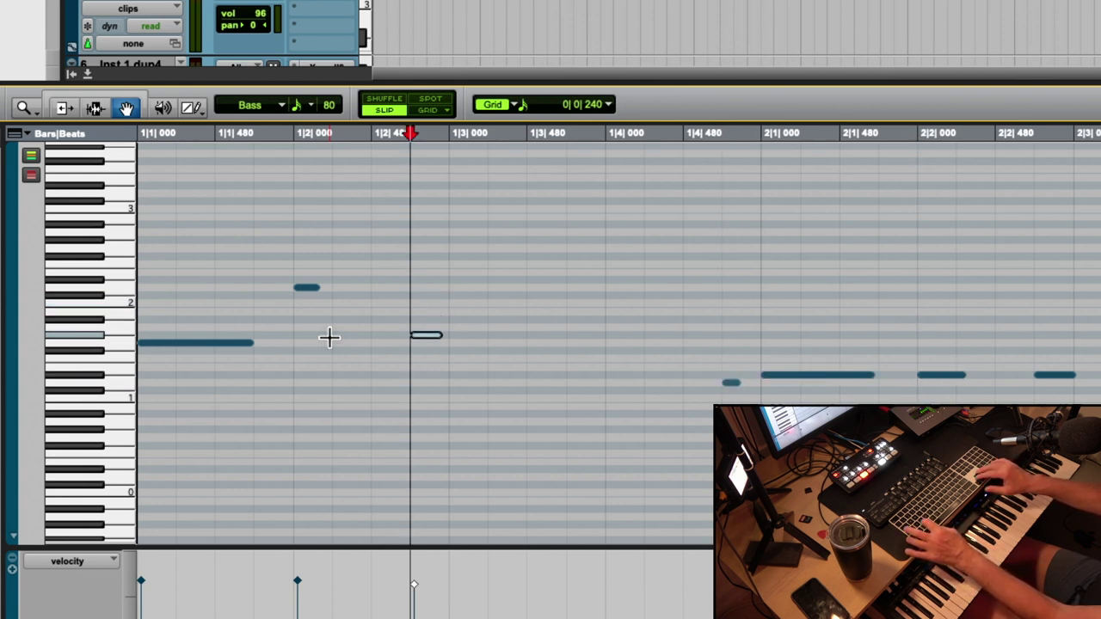
pyautogui.press('Down')
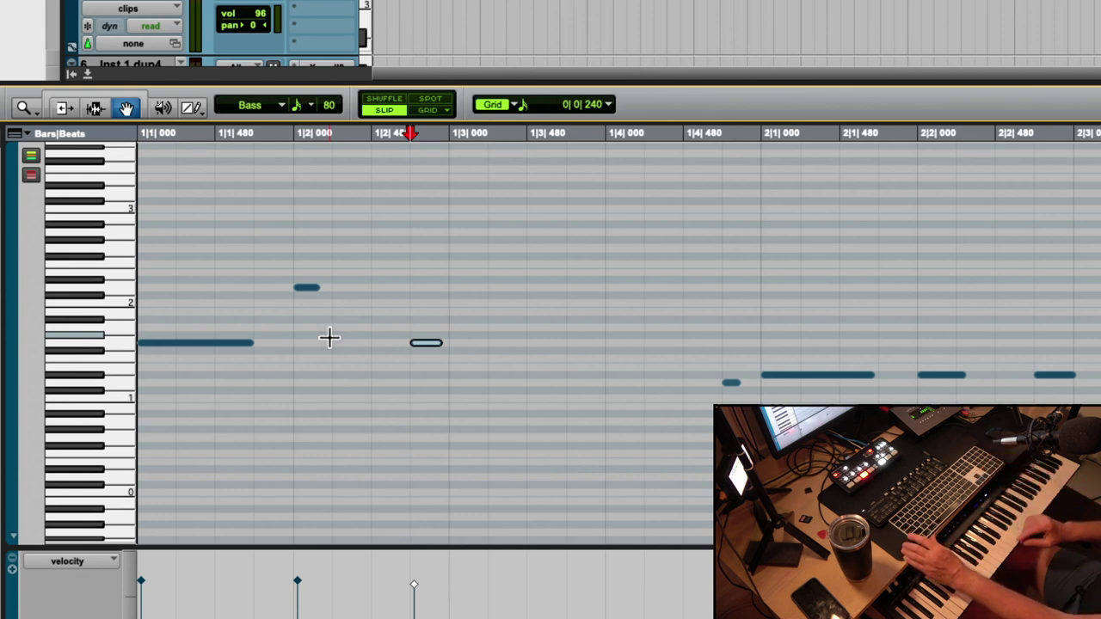
# - Raise the Bass note at 1|2|720 one octave to G2 and play back from bar 1
pyautogui.hotkey('shift', 'Up')
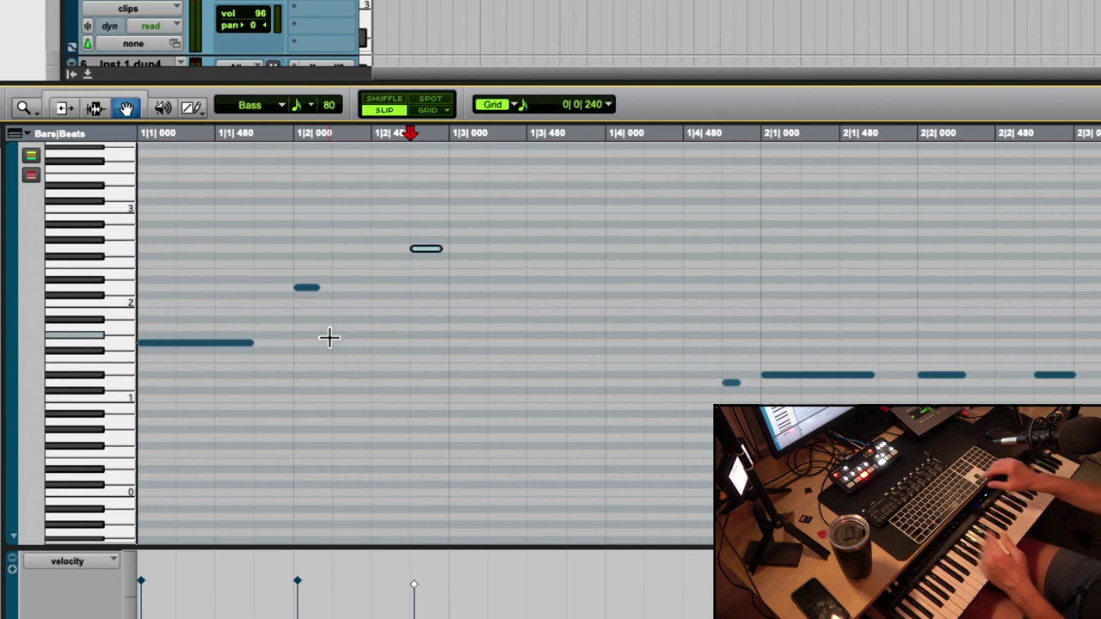
pyautogui.press('Return')
pyautogui.press('space')
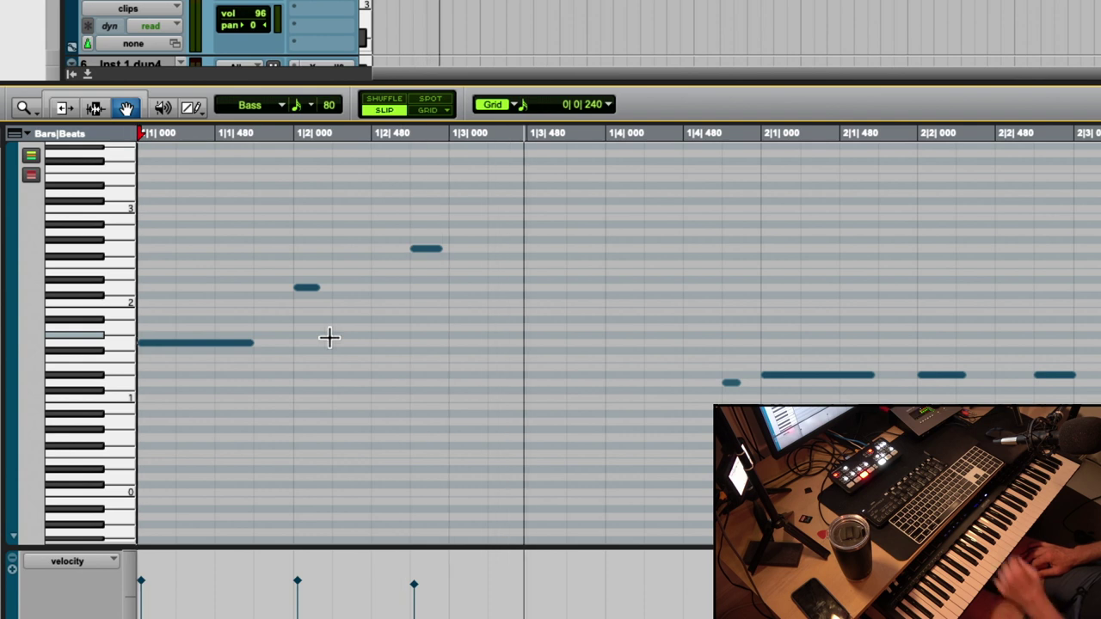
pyautogui.press('space')
pyautogui.press('space')
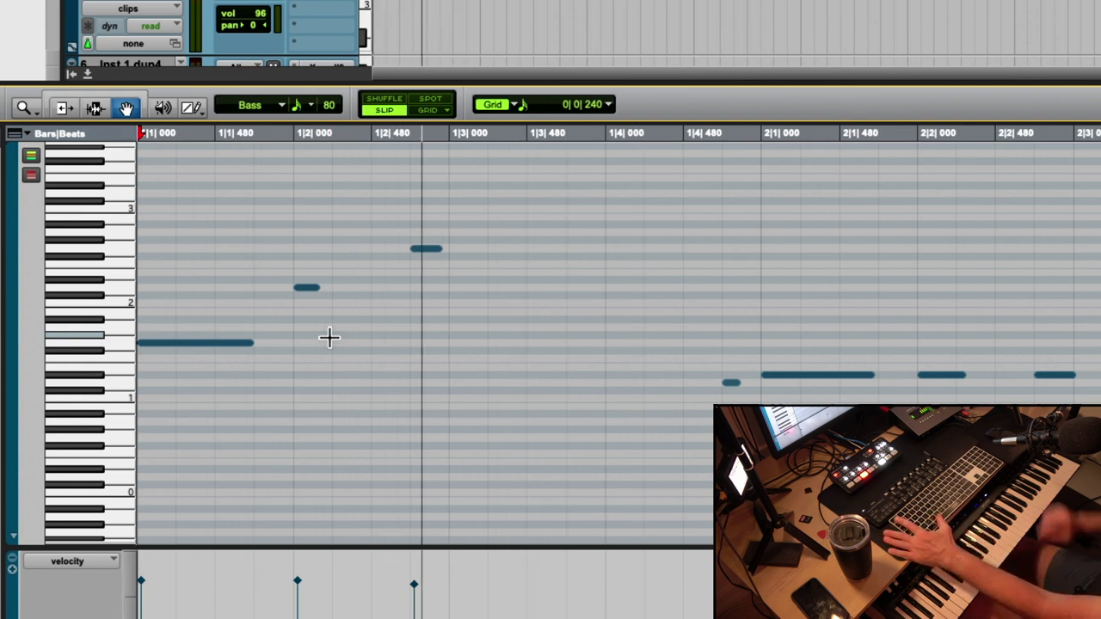
pyautogui.press('space')
# - Use the Trim tool to lengthen the Bass note at 1|2|000 to about 1|2|640 and audition it
pyautogui.click(60, 107)
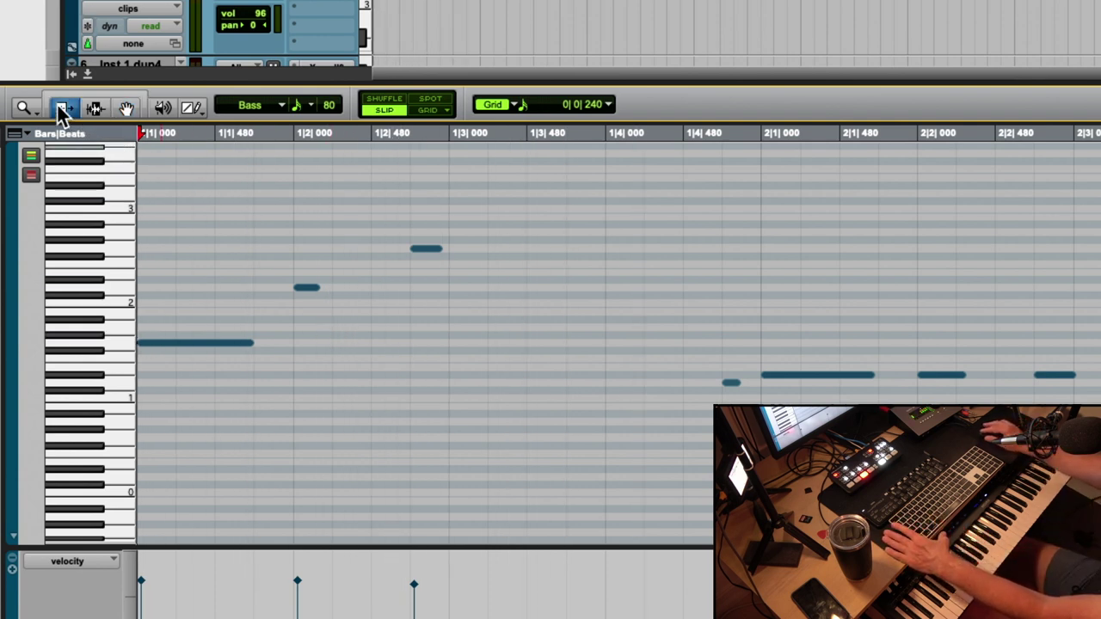
pyautogui.moveTo(302, 287); pyautogui.dragTo(394, 292)
pyautogui.press('space')
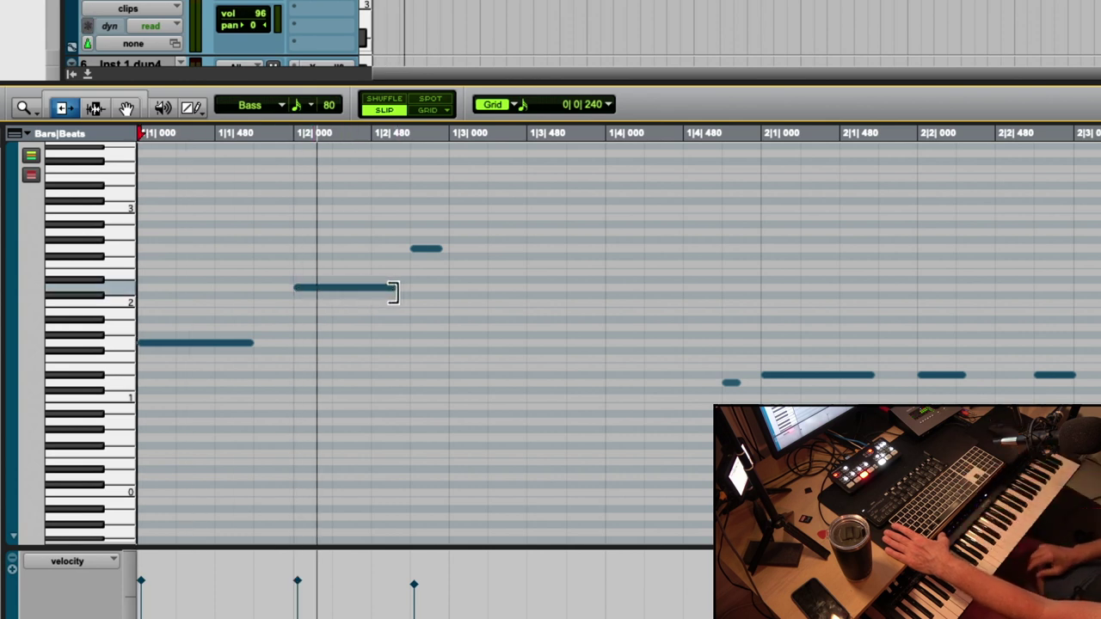
pyautogui.scroll(-3, 421, 271)
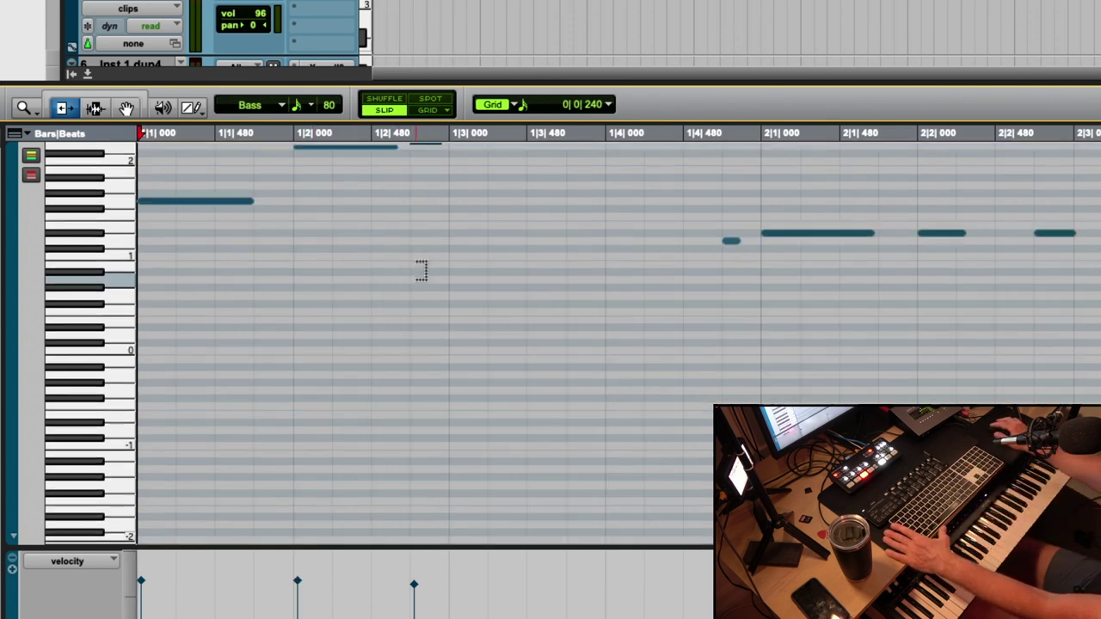
pyautogui.scroll(3, 442, 216)
# - Extend the Bass note at 1|2|720 just past 1|3|000 and the first note almost to 1|2|000, auditioning the line
pyautogui.click(440, 225)
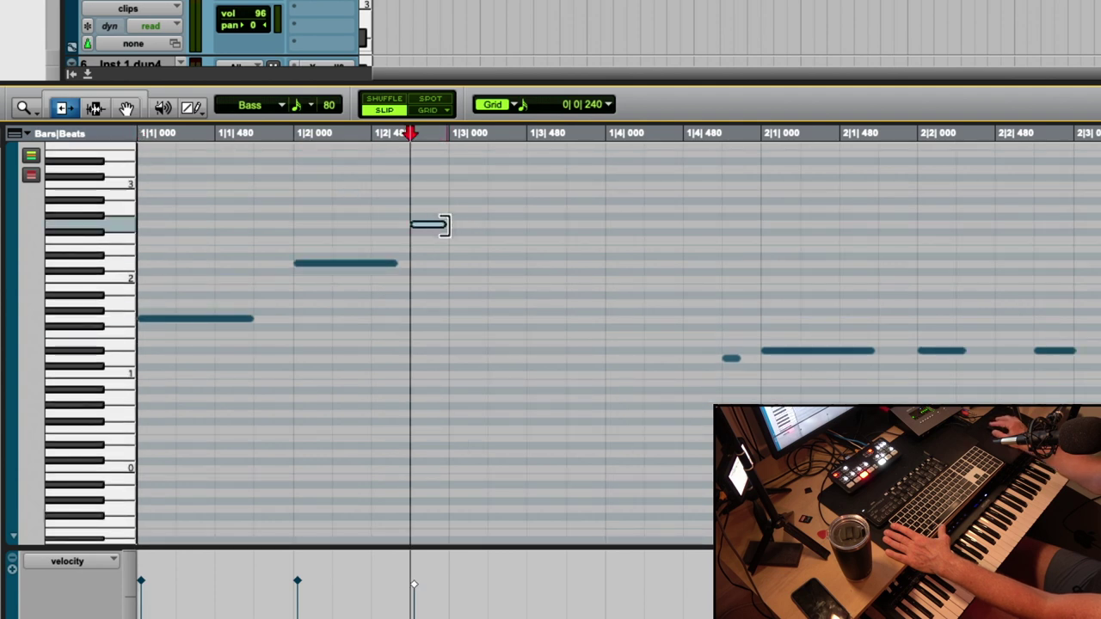
pyautogui.moveTo(452, 226); pyautogui.dragTo(452, 225)
pyautogui.press('space')
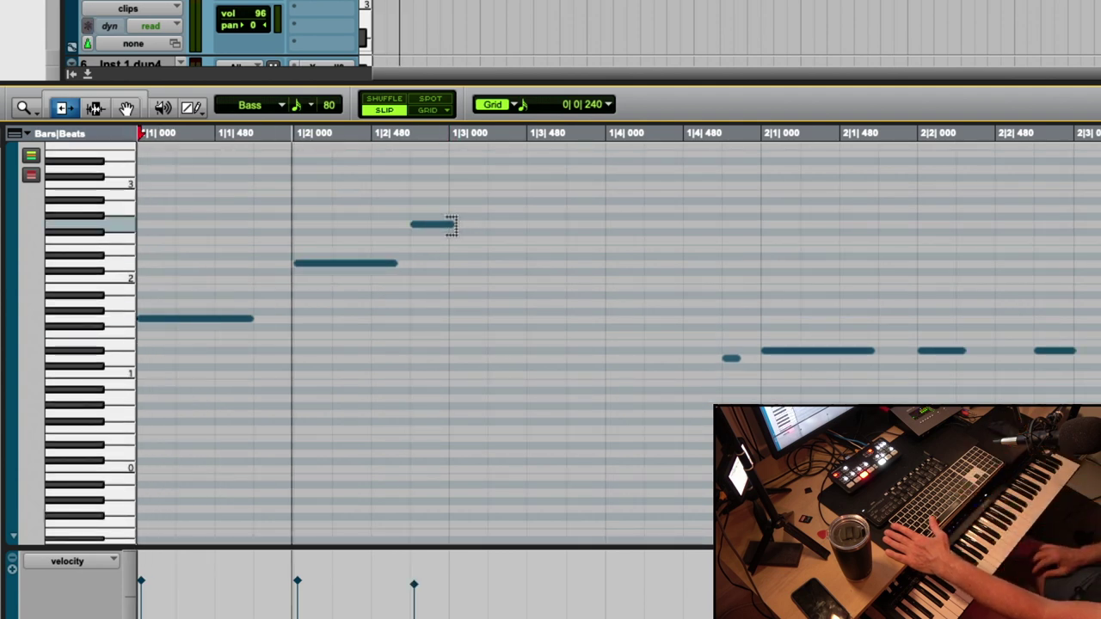
pyautogui.press('space')
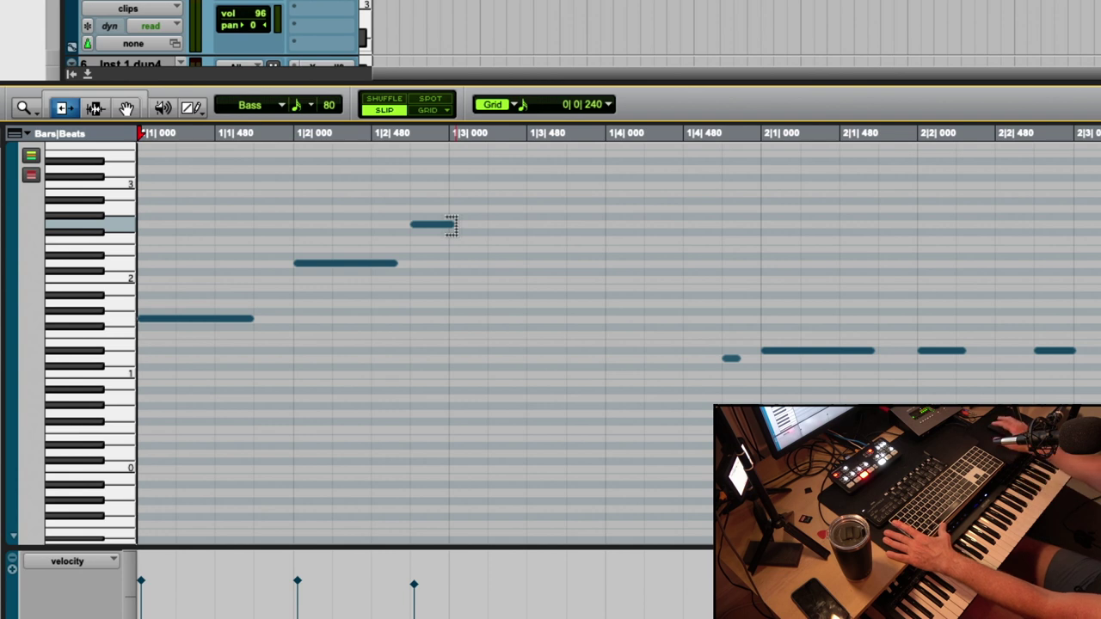
pyautogui.moveTo(230, 321); pyautogui.dragTo(288, 321)
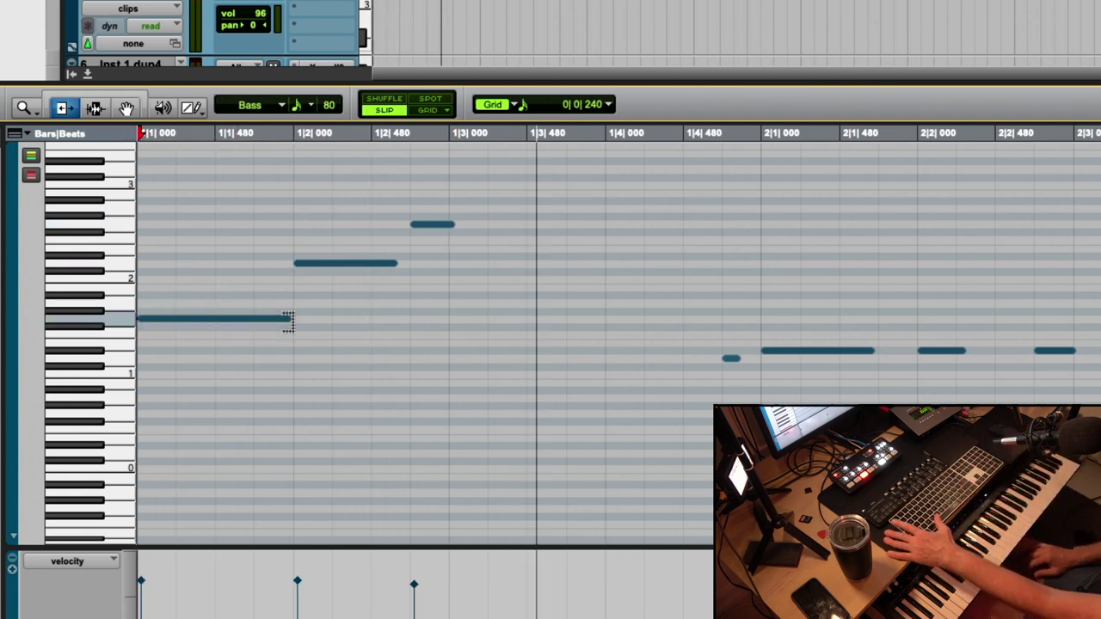
pyautogui.press('space')
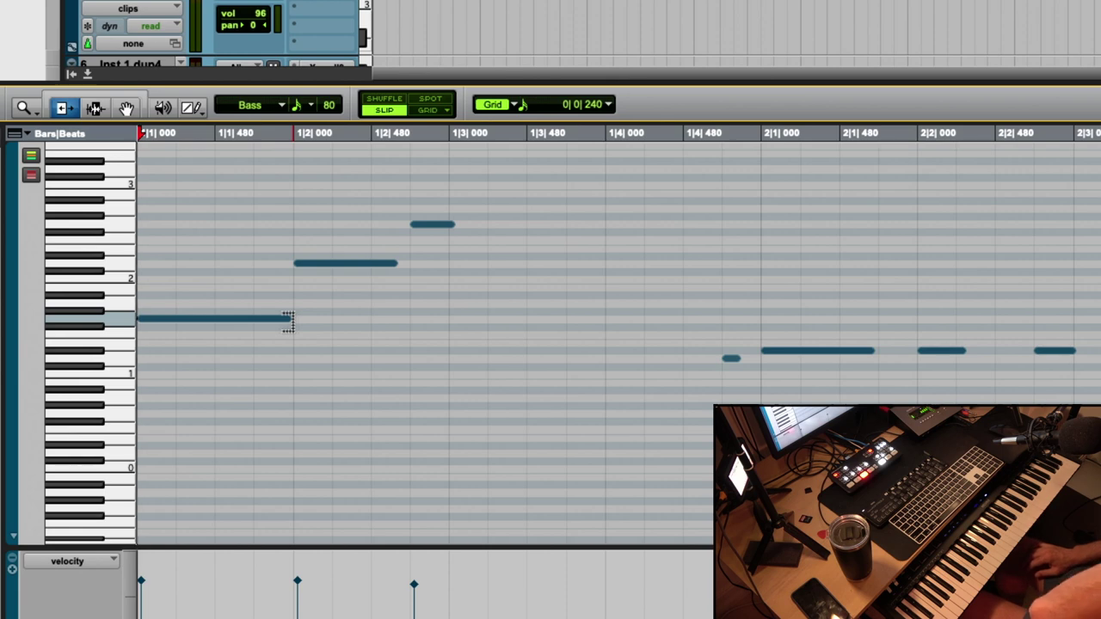
# - Raise the Bass note at 2|2|000 to A#1 and the one at 2|2|720 to F1, auditioning the second bar
pyautogui.scroll(5, 288, 321)
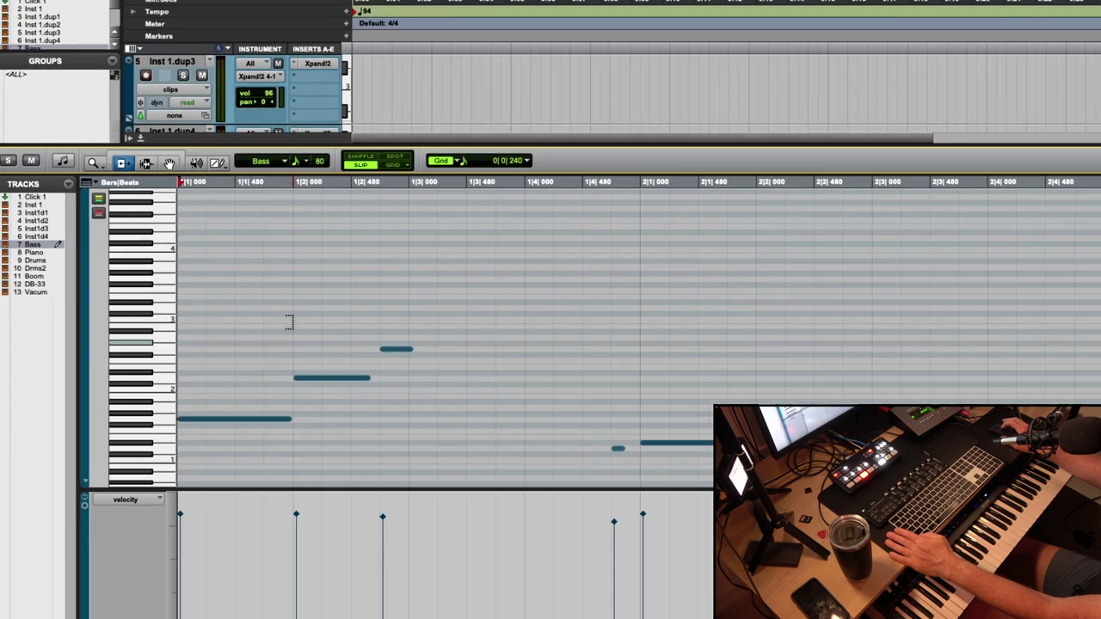
pyautogui.click(635, 188)
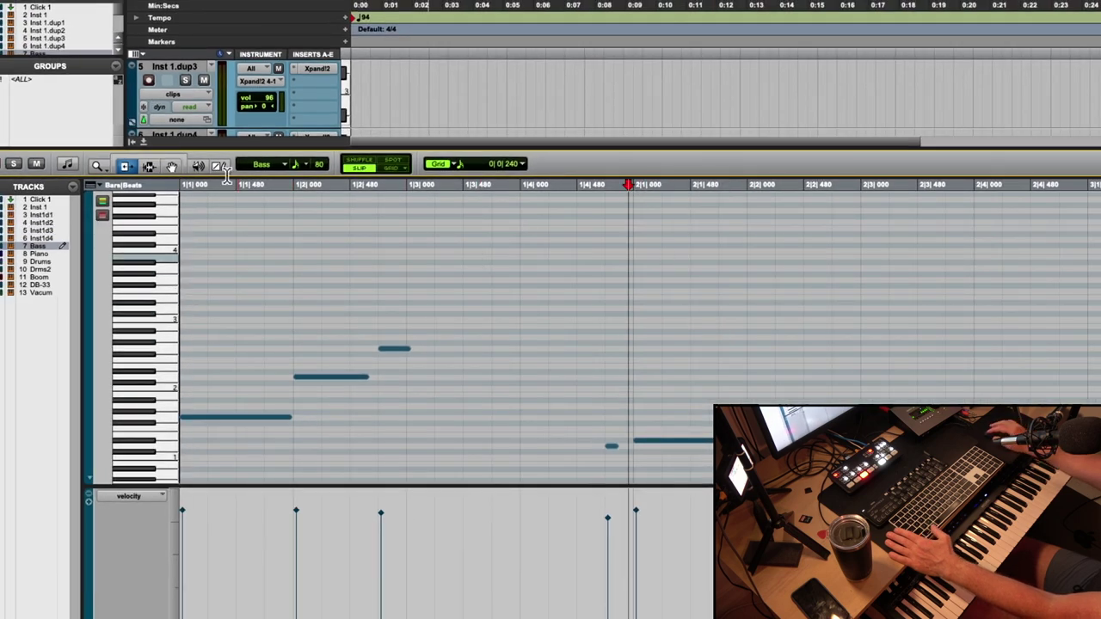
pyautogui.press('F8')
pyautogui.click(698, 448)
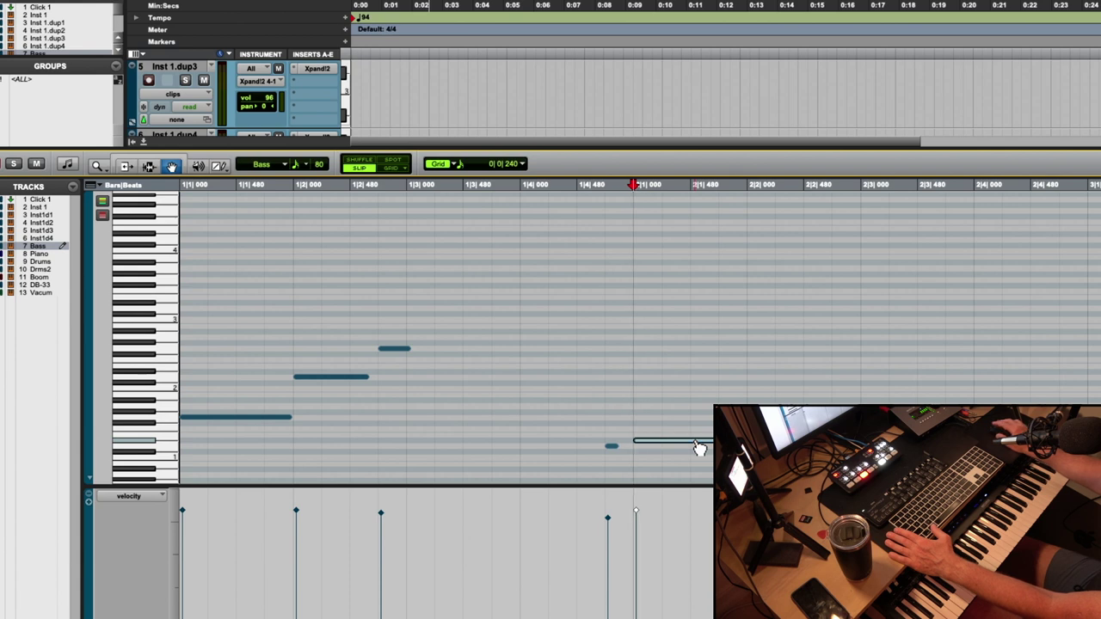
pyautogui.press('space')
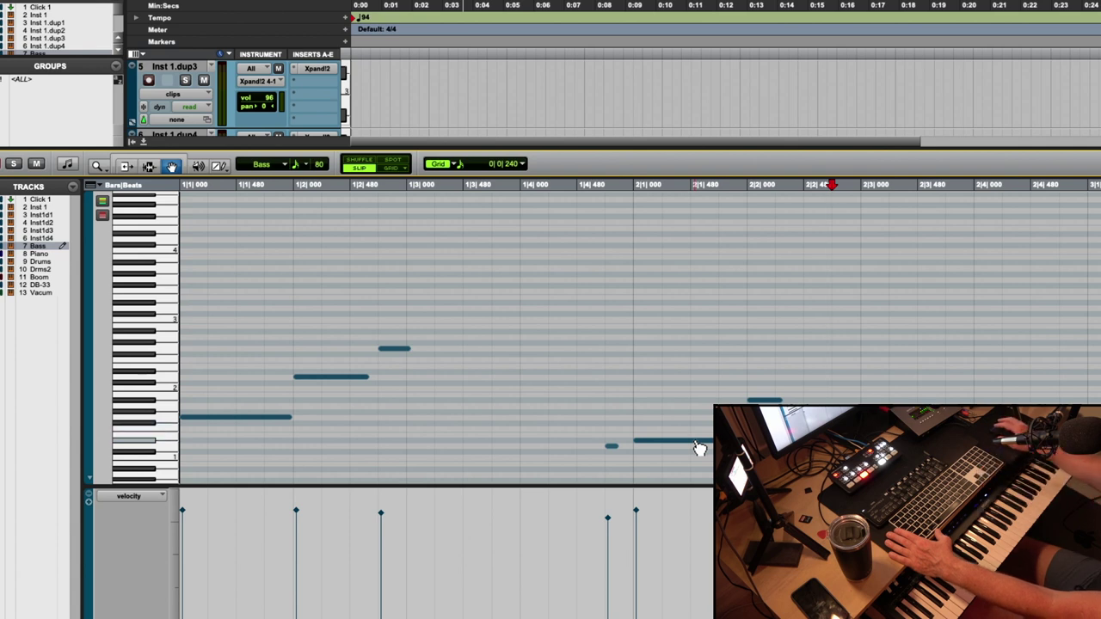
# - Switch to Grid mode and select the Bass phrase from 1|1|000 to 2|4|000 with the Selector tool
pyautogui.hscroll(1, 282, 295)
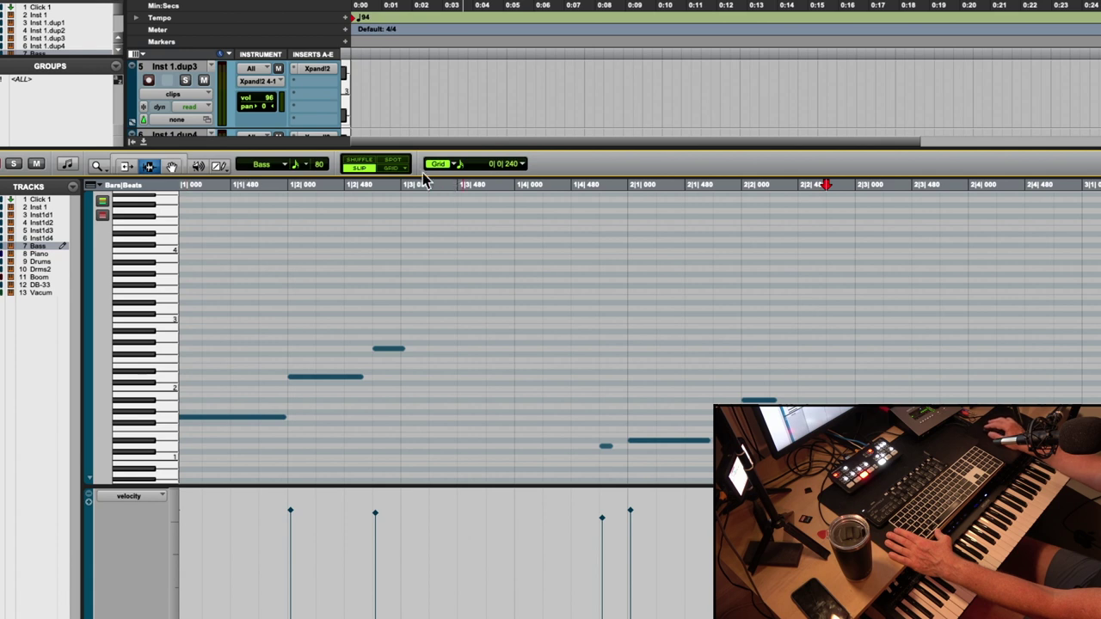
pyautogui.moveTo(854, 229); pyautogui.dragTo(103, 216)
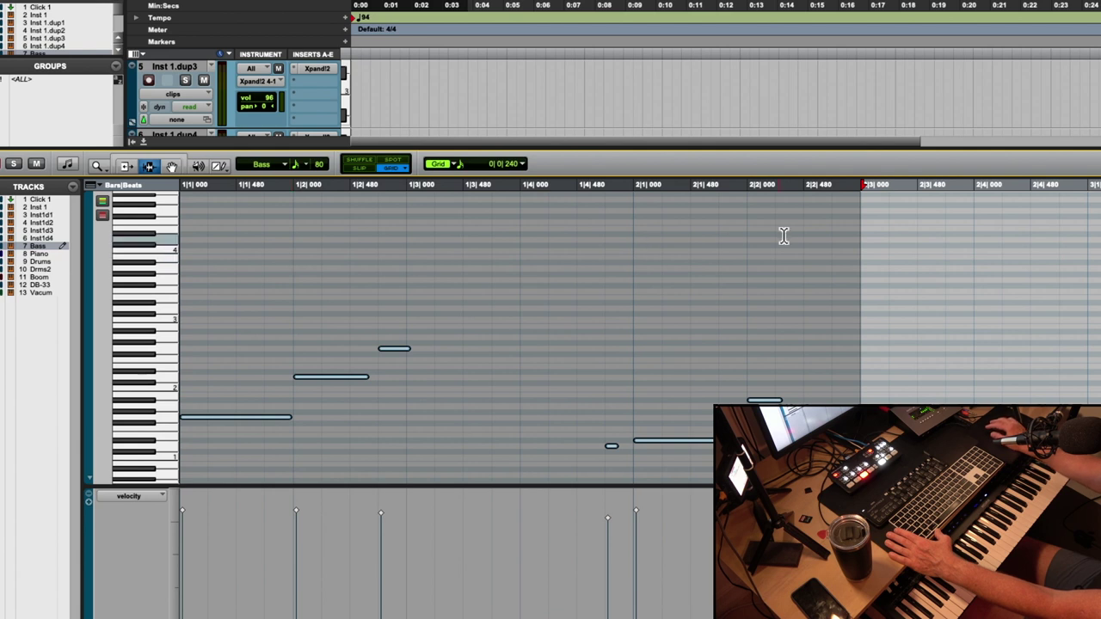
pyautogui.keyDown('shift'); pyautogui.click(971, 253); pyautogui.keyUp('shift')
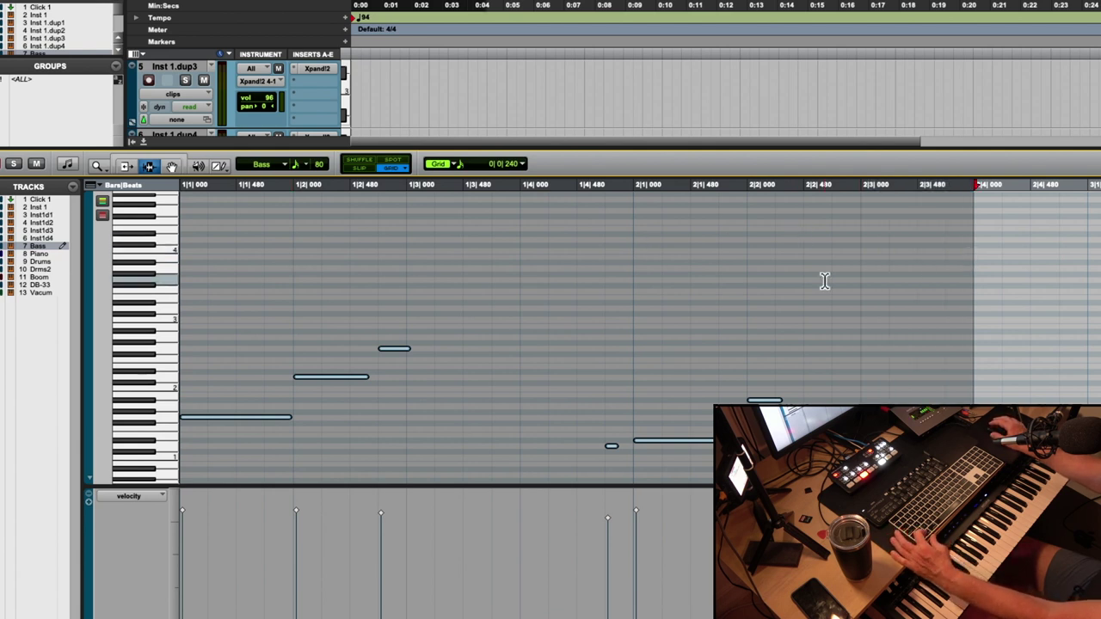
# - Try duplicating the selected Bass phrase from 2|4|000 onward, play it back from bar 1, and undo the duplicate
pyautogui.press('super+d')
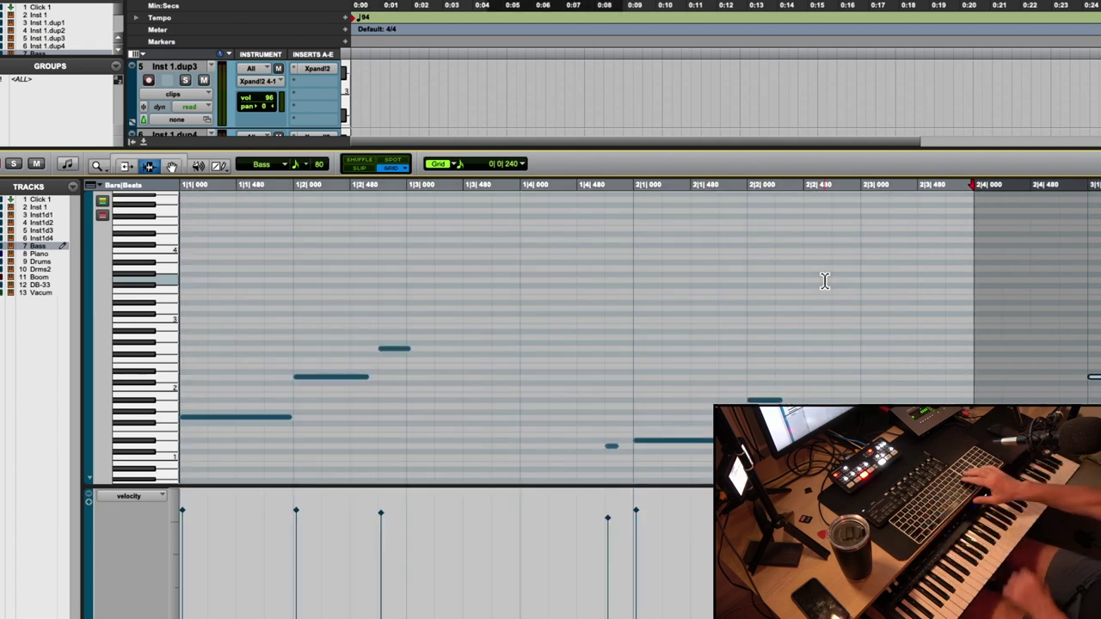
pyautogui.press('super+bracketleft')
pyautogui.press('super+bracketleft')
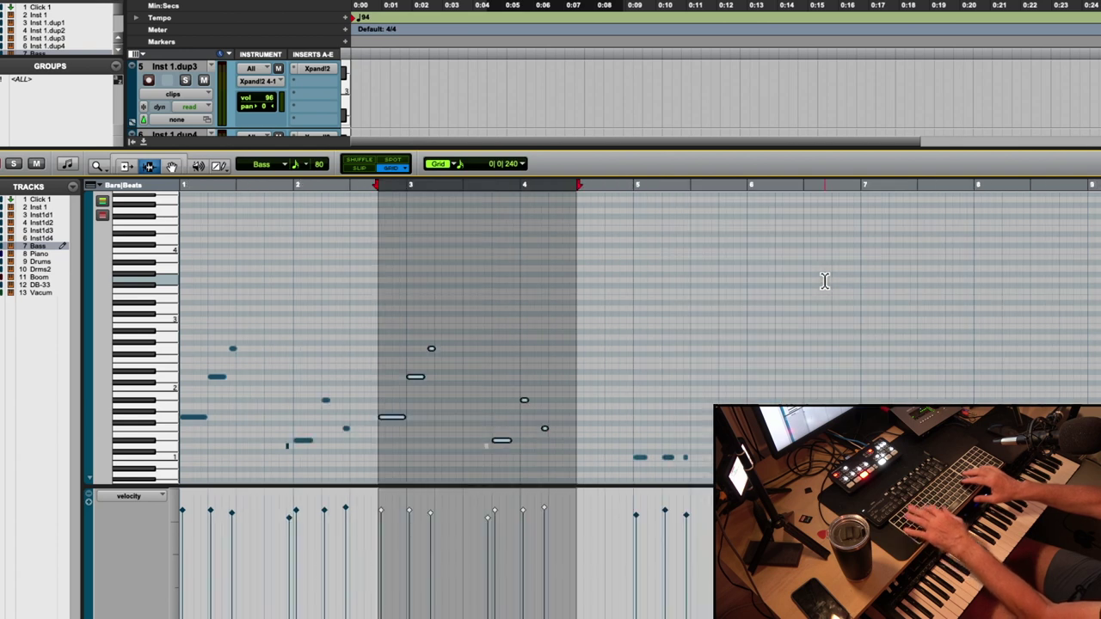
pyautogui.press('Return')
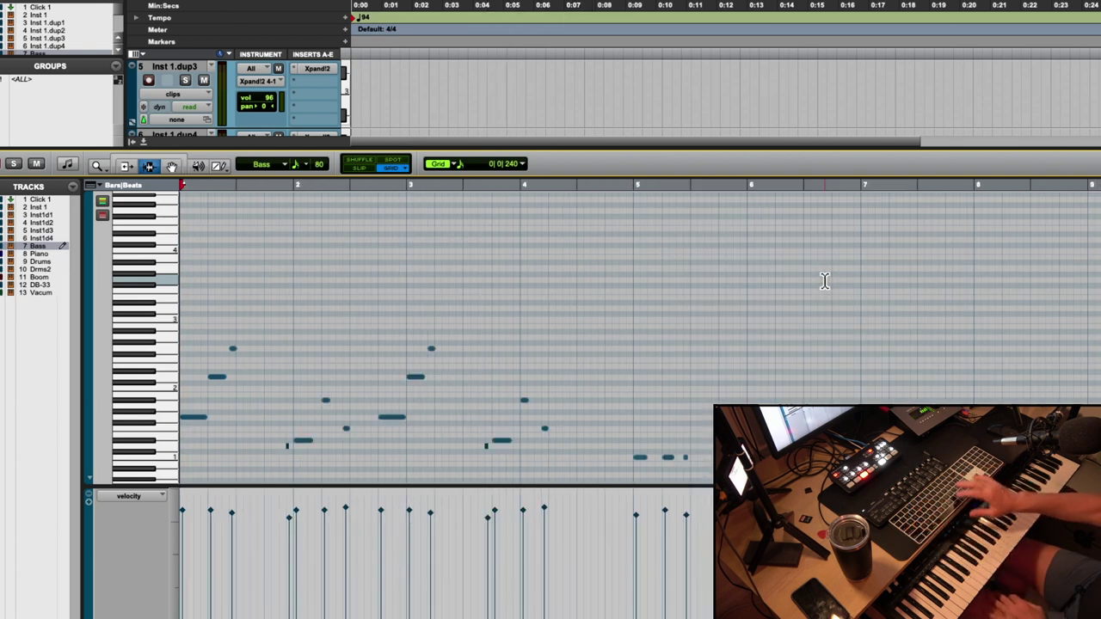
pyautogui.press('space')
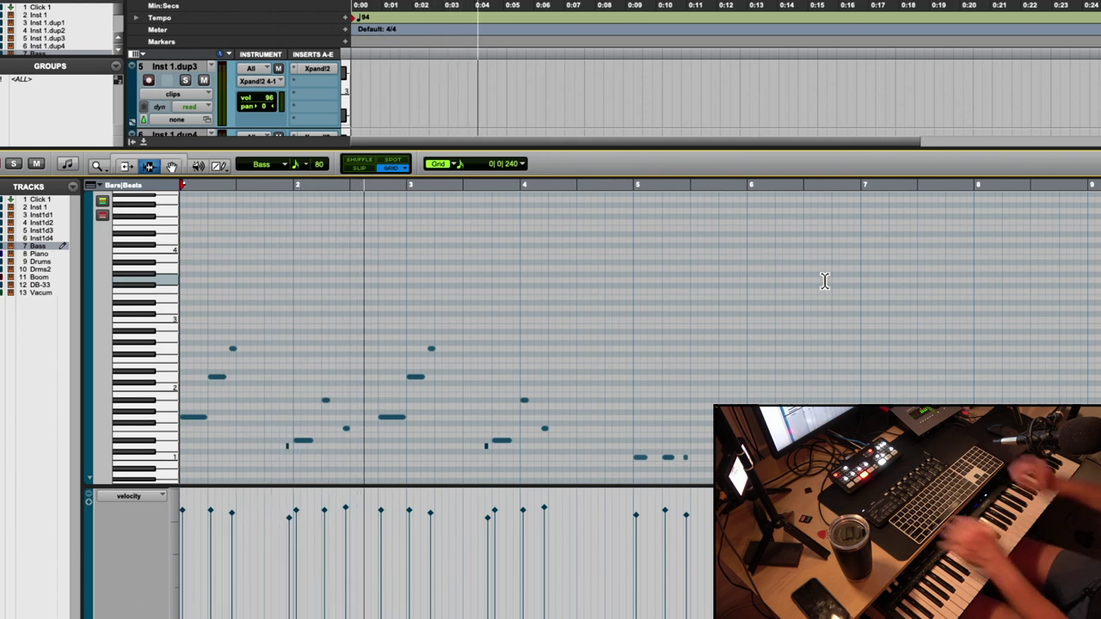
pyautogui.press('super+bracketright')
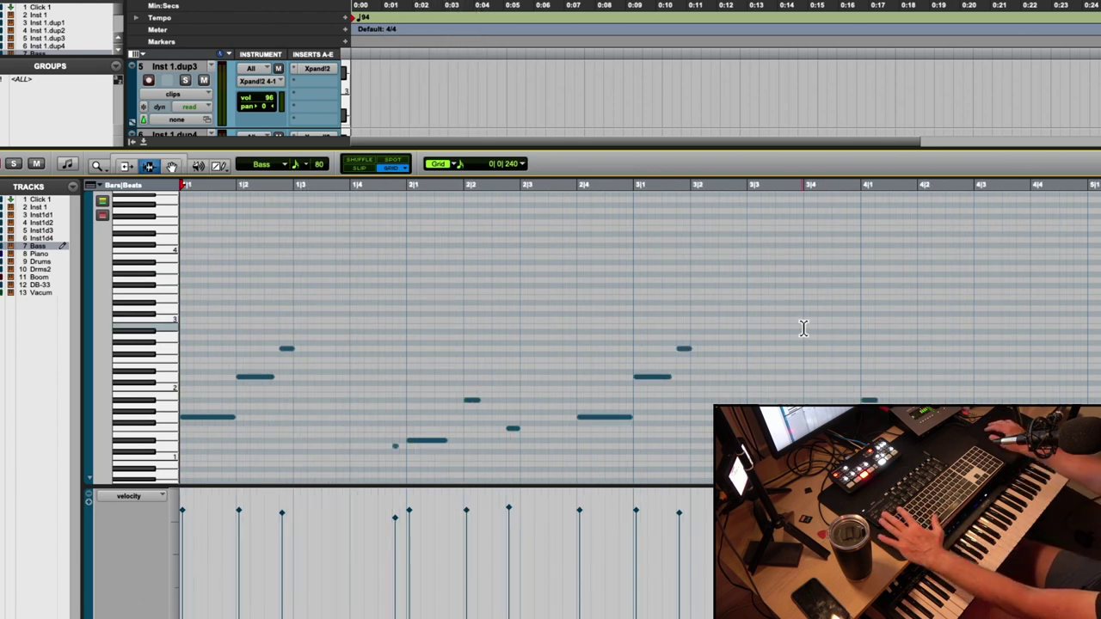
pyautogui.hscroll(5, 804, 322)
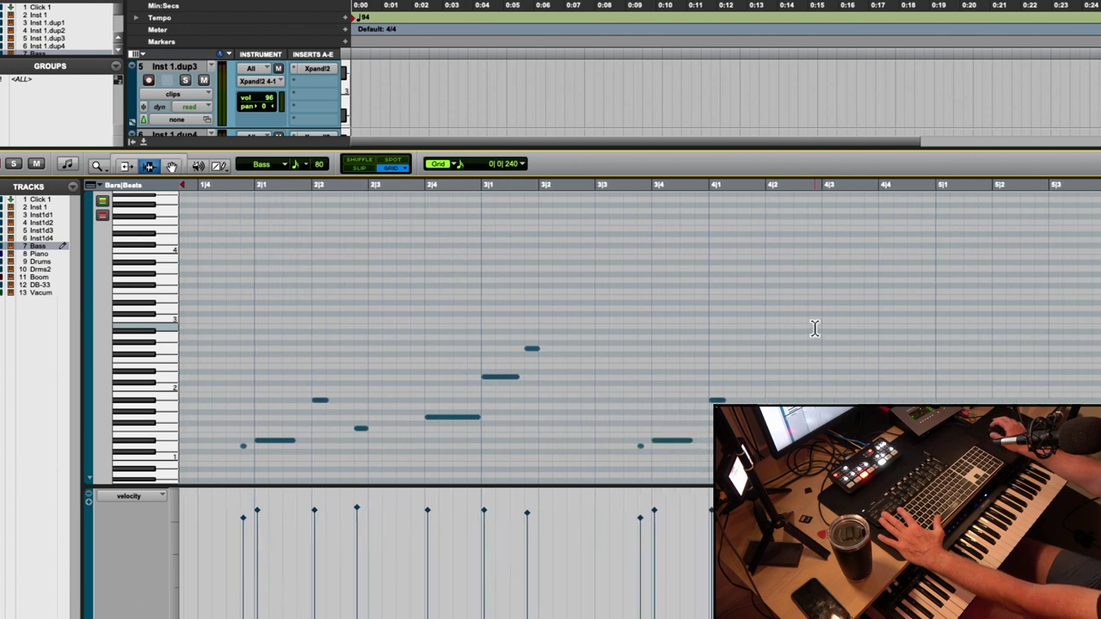
pyautogui.hscroll(-3, 815, 328)
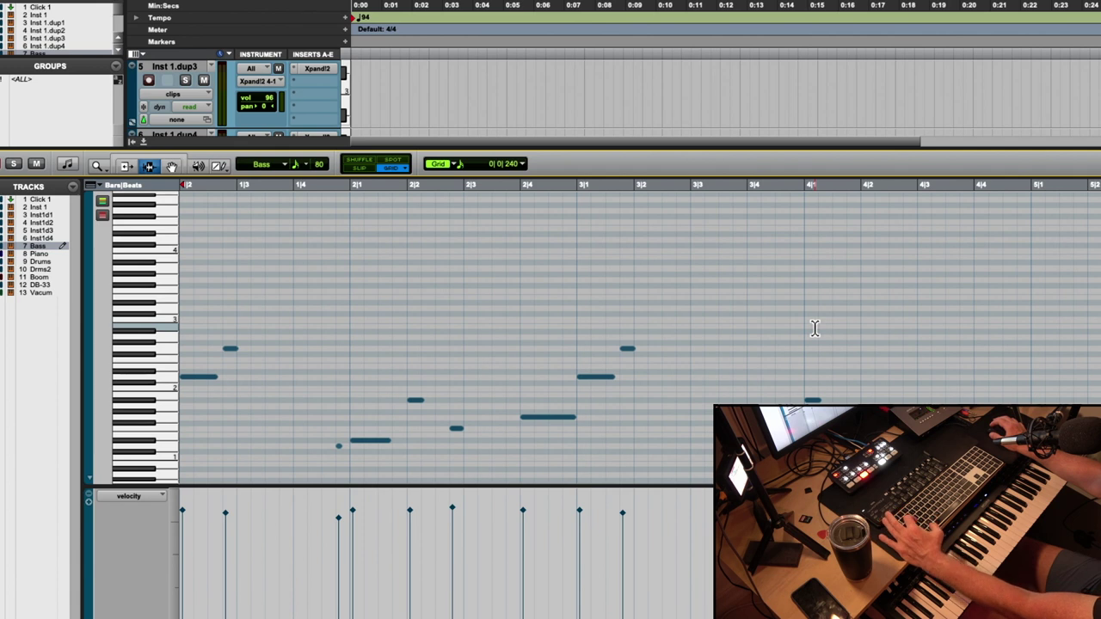
pyautogui.press('super+z')
# - Lower the Bass note at 2|2|720 to D#1 with the Grabber tool
pyautogui.hscroll(1, 670, 317)
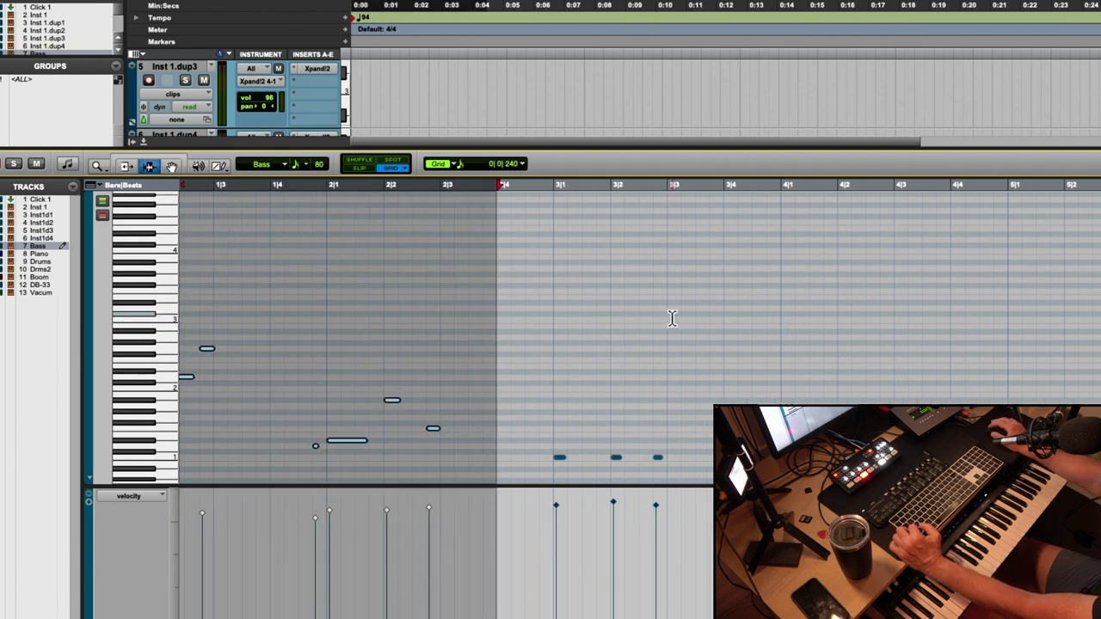
pyautogui.keyDown('shift'); pyautogui.click(557, 189); pyautogui.keyUp('shift')
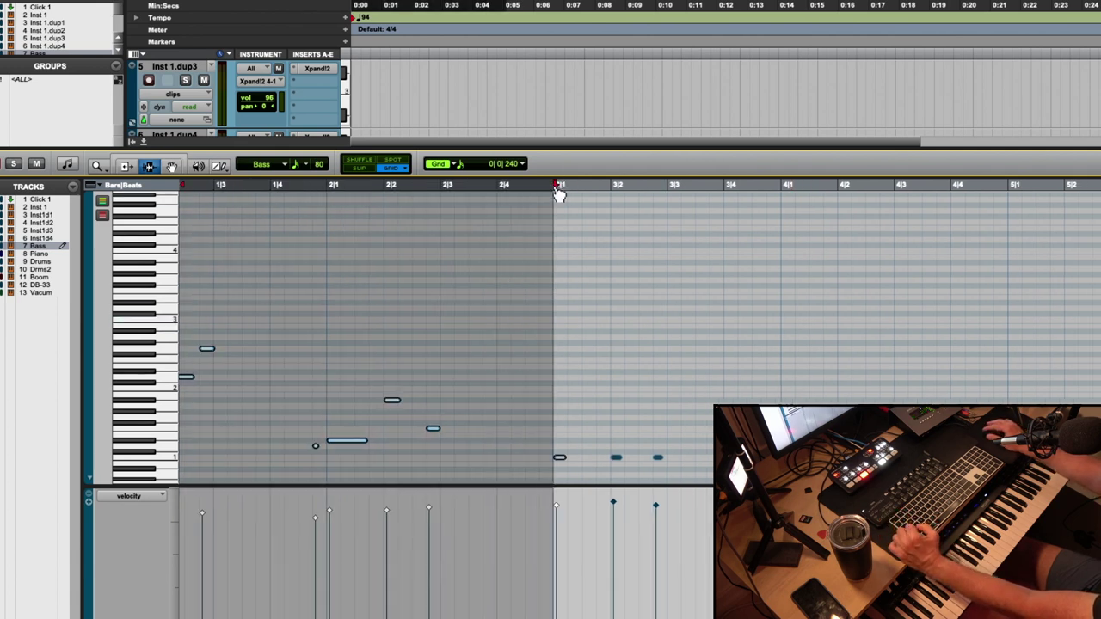
pyautogui.scroll(1, 361, 231)
pyautogui.click(171, 166)
pyautogui.scroll(-4, 473, 361)
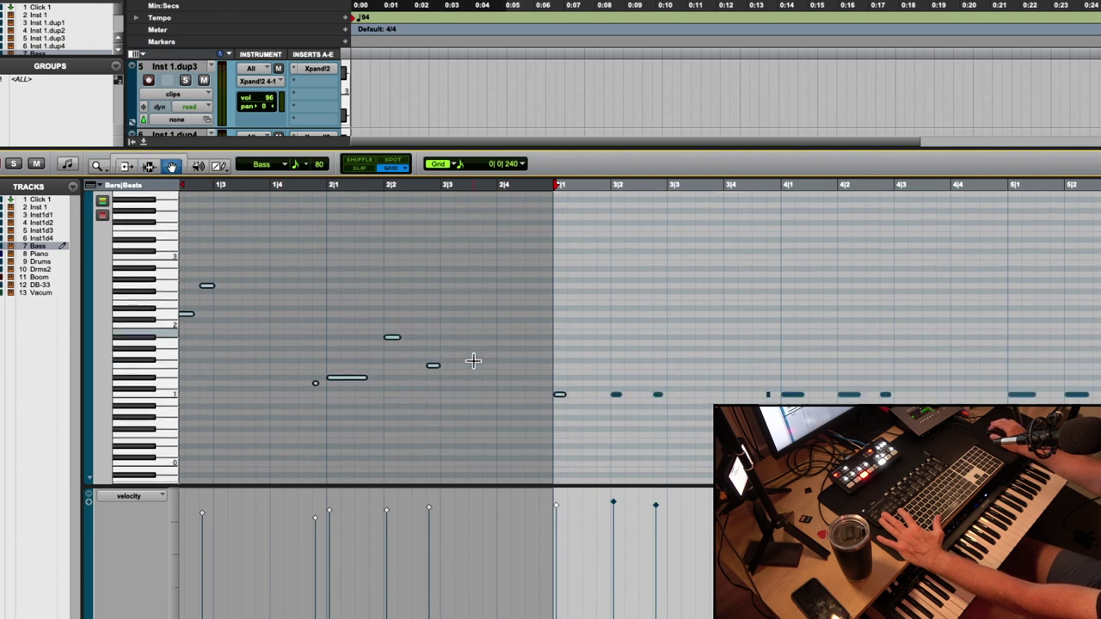
pyautogui.click(473, 362)
pyautogui.moveTo(428, 372)
pyautogui.mouseDown()
pyautogui.moveTo(421, 363)
pyautogui.moveTo(426, 378)
pyautogui.mouseUp()
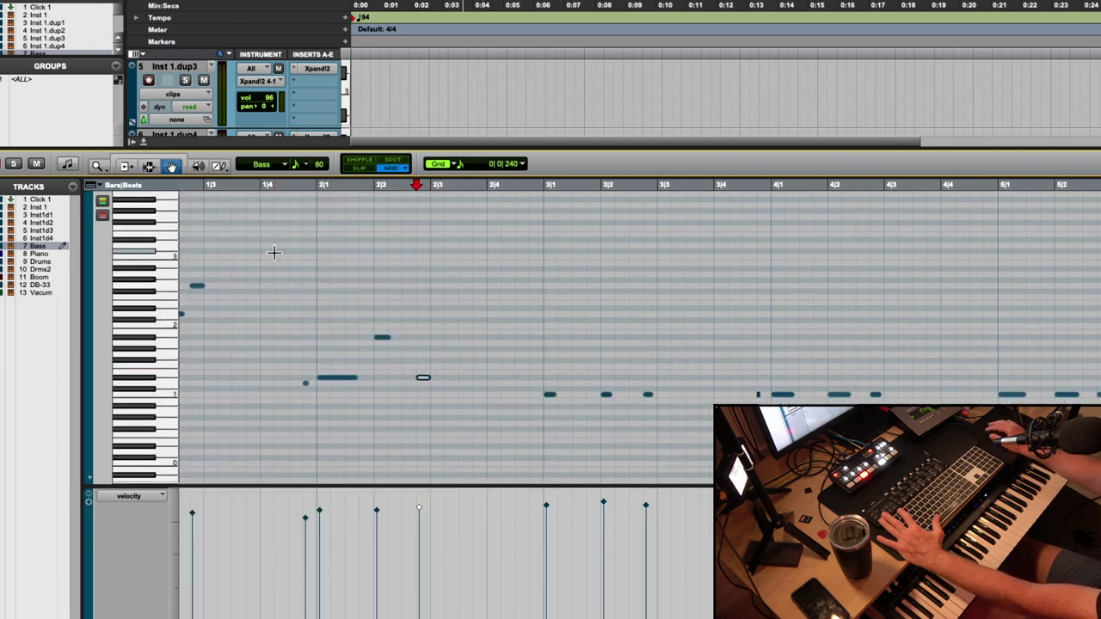
# - Lengthen the Bass notes at 2|1|000, 2|2|000 and 2|2|720 with the Trim tool, using Slip mode, and extend the last past 2|3|000
pyautogui.click(135, 169)
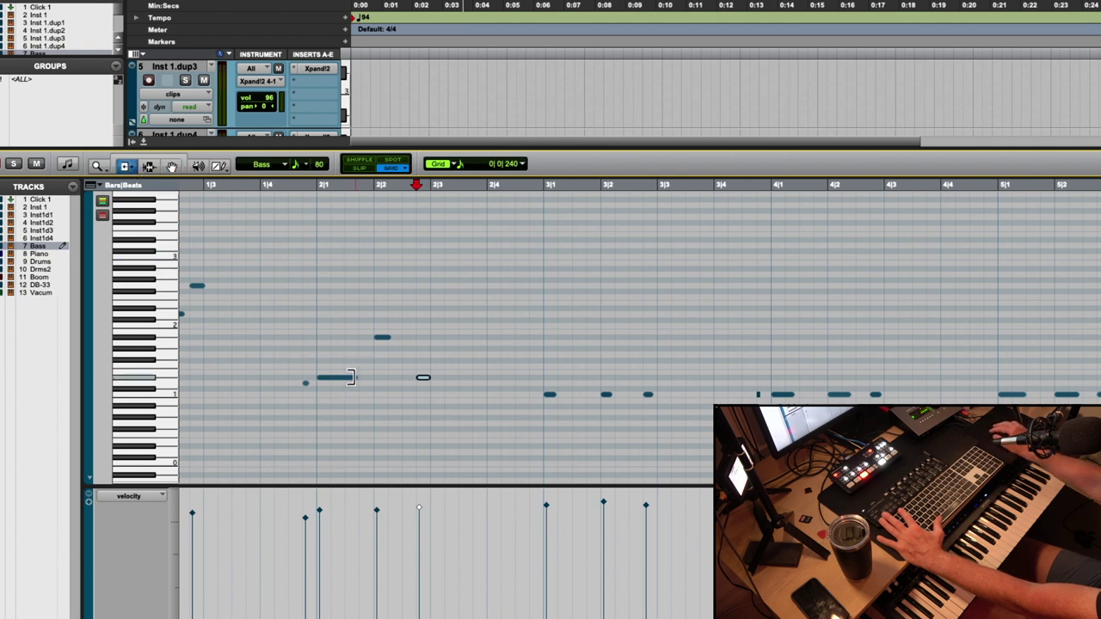
pyautogui.moveTo(351, 377); pyautogui.dragTo(362, 379)
pyautogui.click(360, 169)
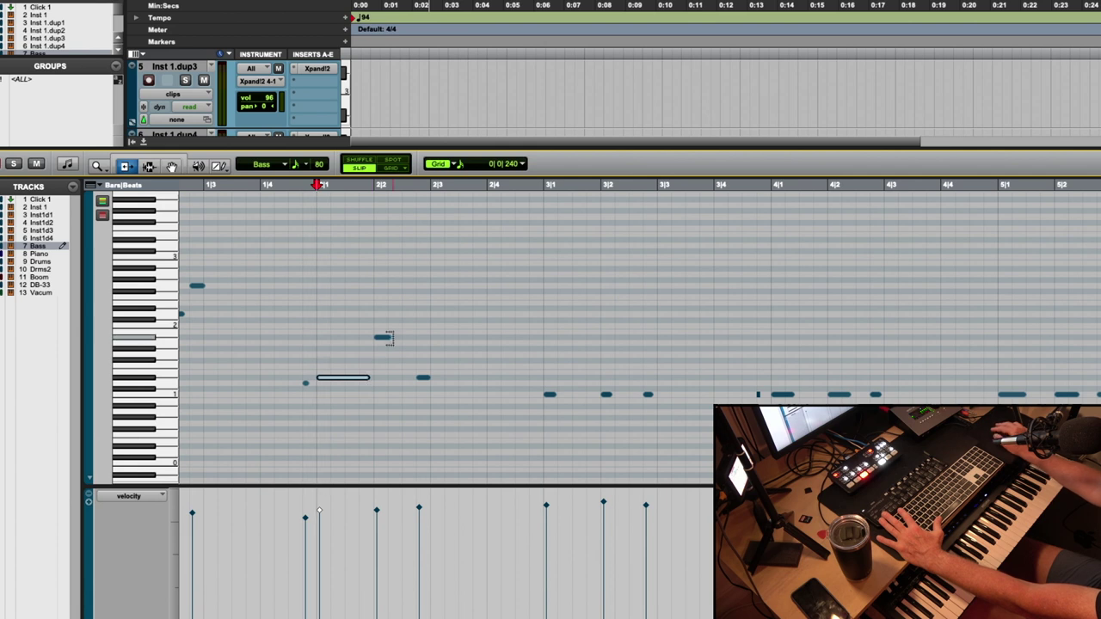
pyautogui.click(388, 339)
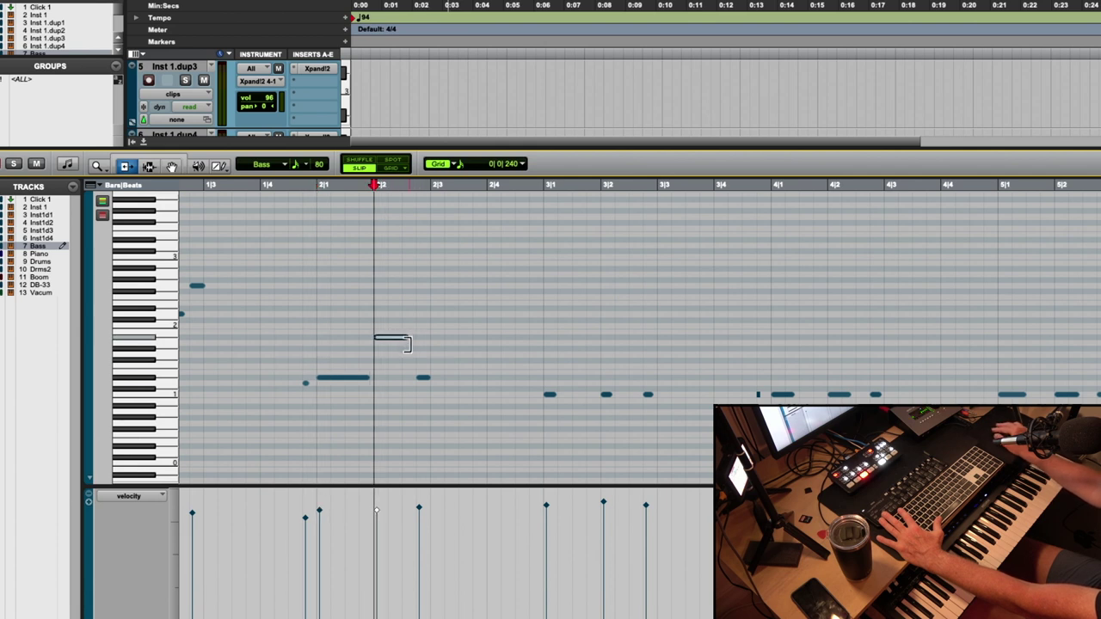
pyautogui.moveTo(428, 377); pyautogui.dragTo(442, 378)
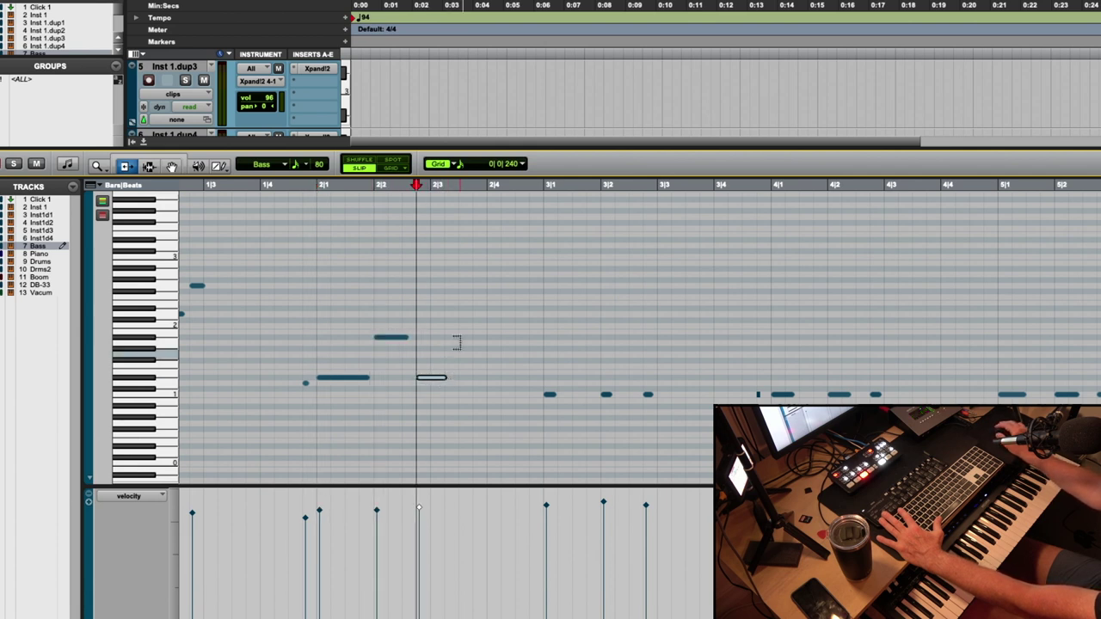
pyautogui.click(457, 191)
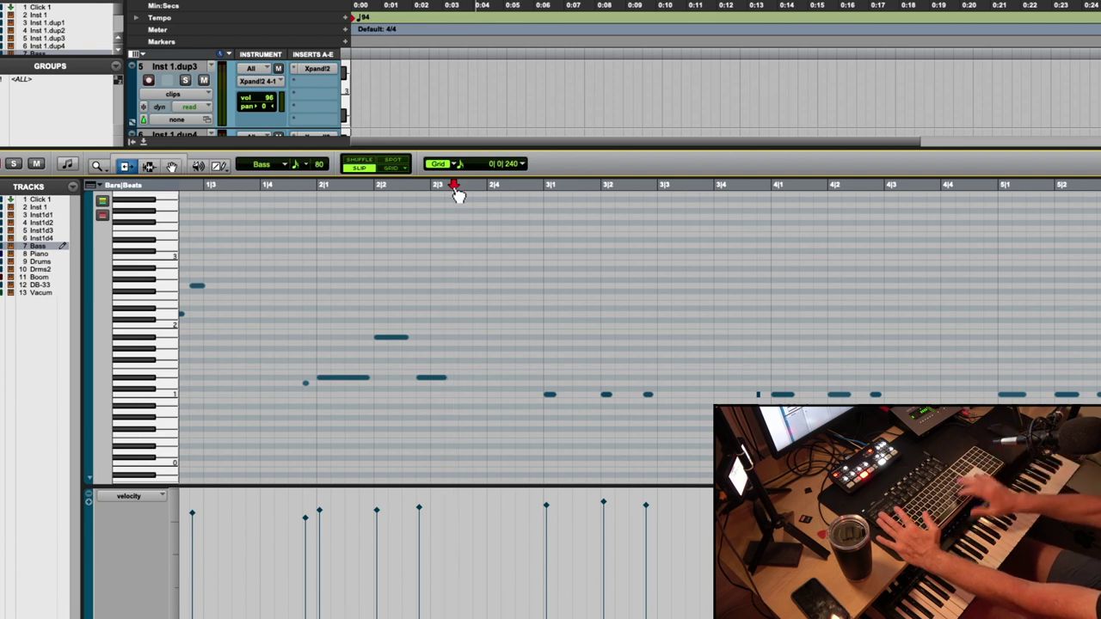
pyautogui.press('Return')
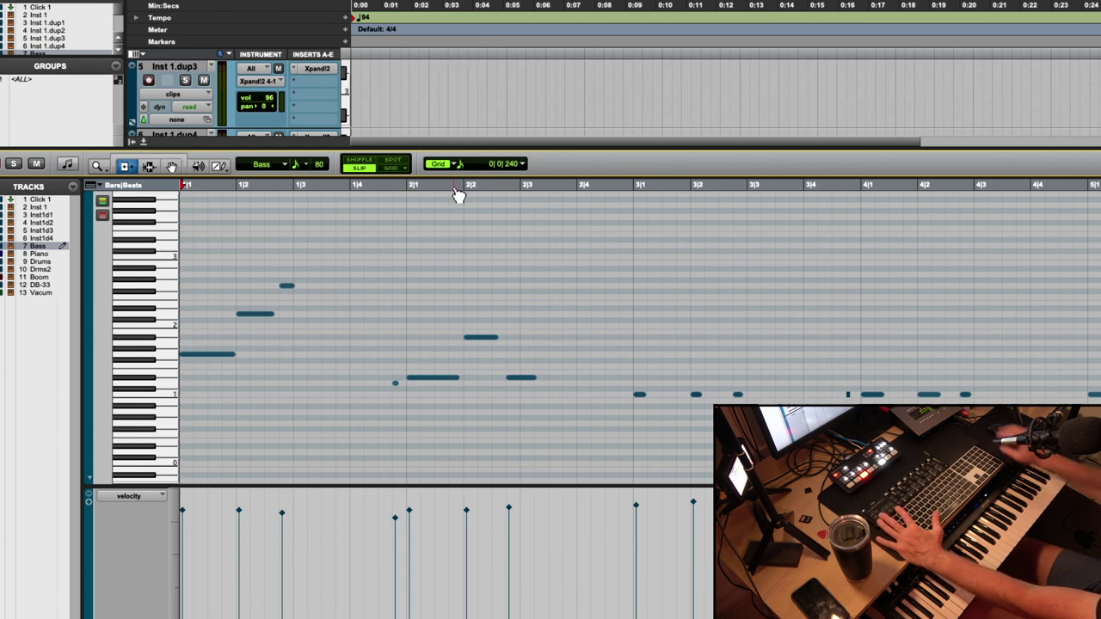
# - Shift the short Bass note just before 2|1|000 slightly later and audition the phrase from bar 1
pyautogui.click(174, 165)
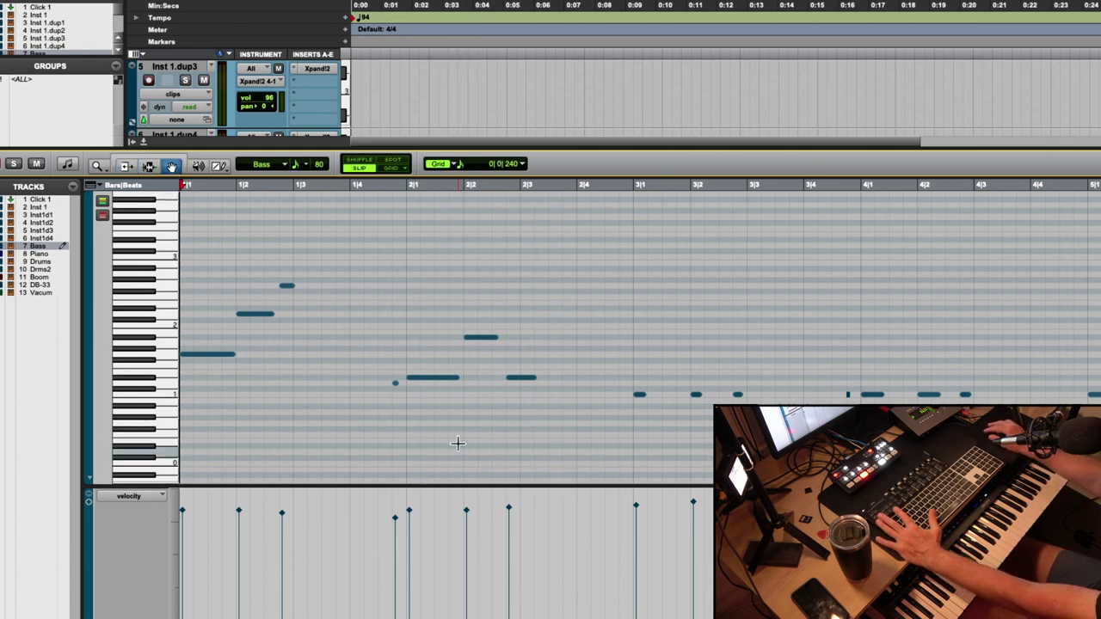
pyautogui.click(397, 385)
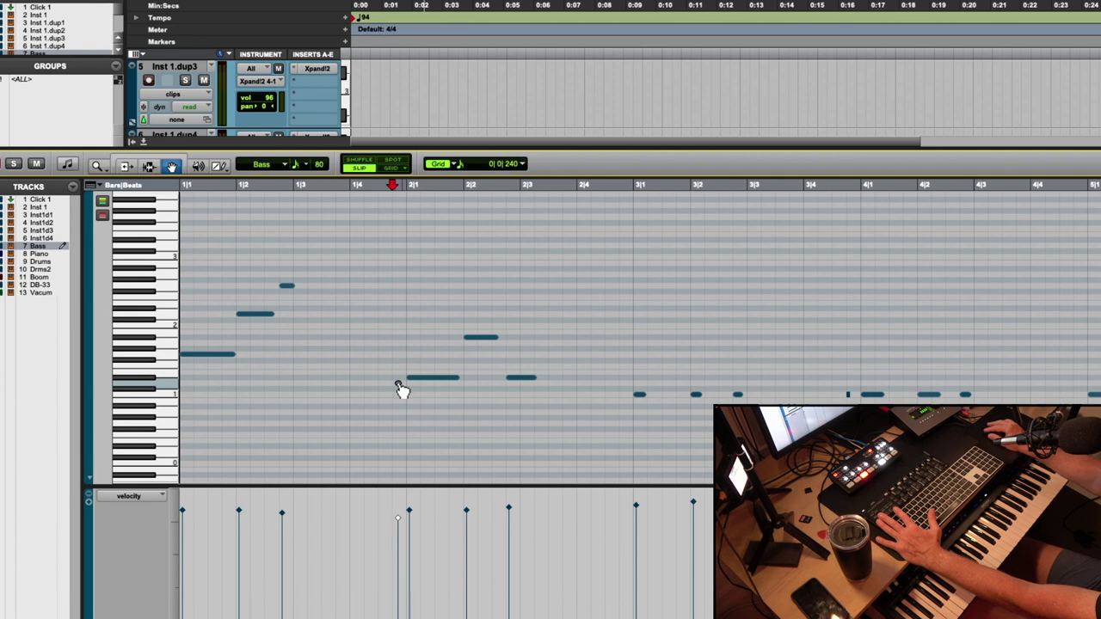
pyautogui.hscroll(1, 401, 389)
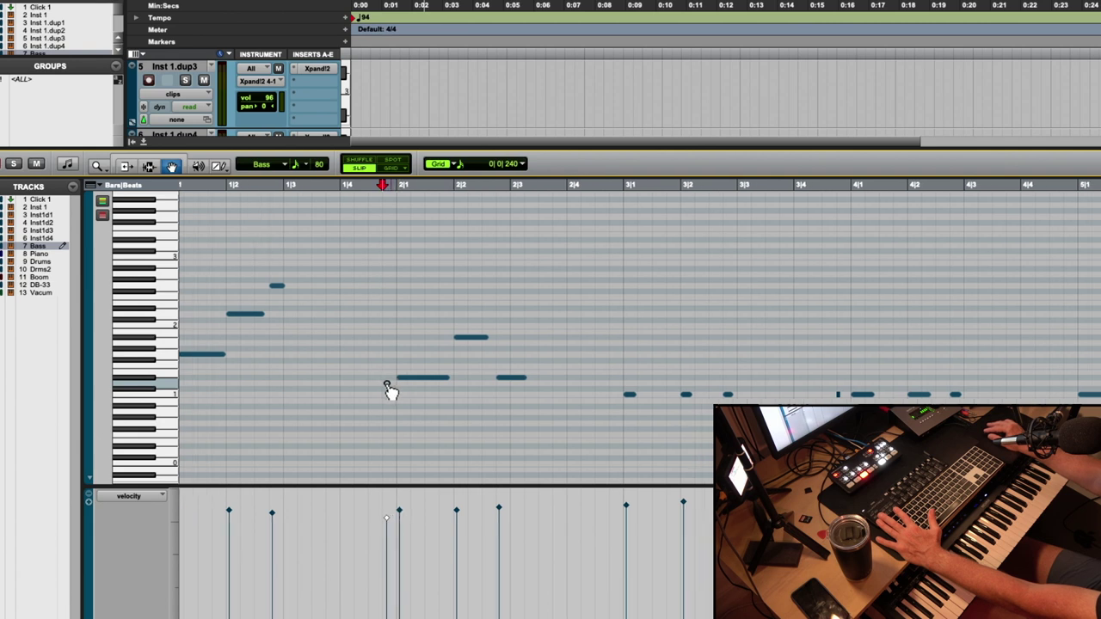
pyautogui.press('Return')
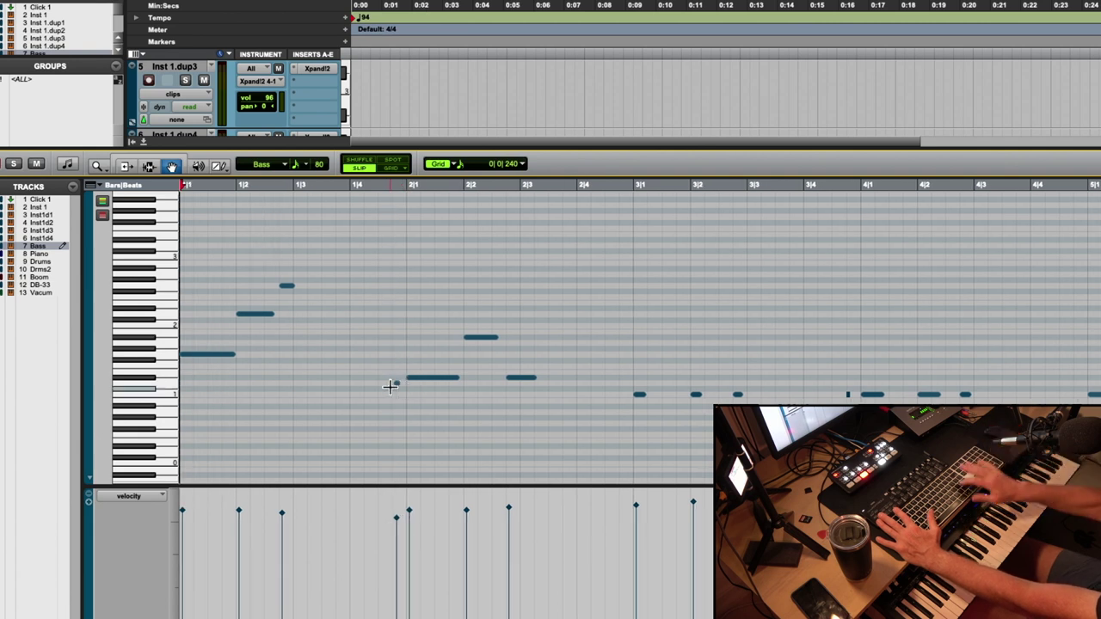
pyautogui.press('space')
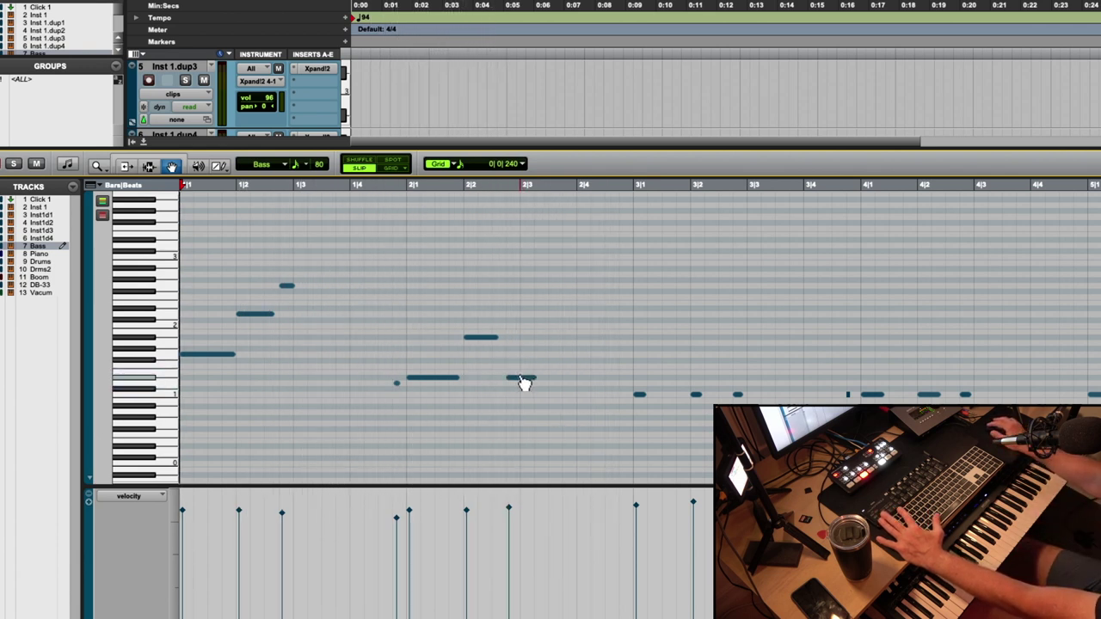
# - Shorten the Bass note at 2|2|720 to end at about 2|3|000 and play the phrase from the start
pyautogui.click(126, 166)
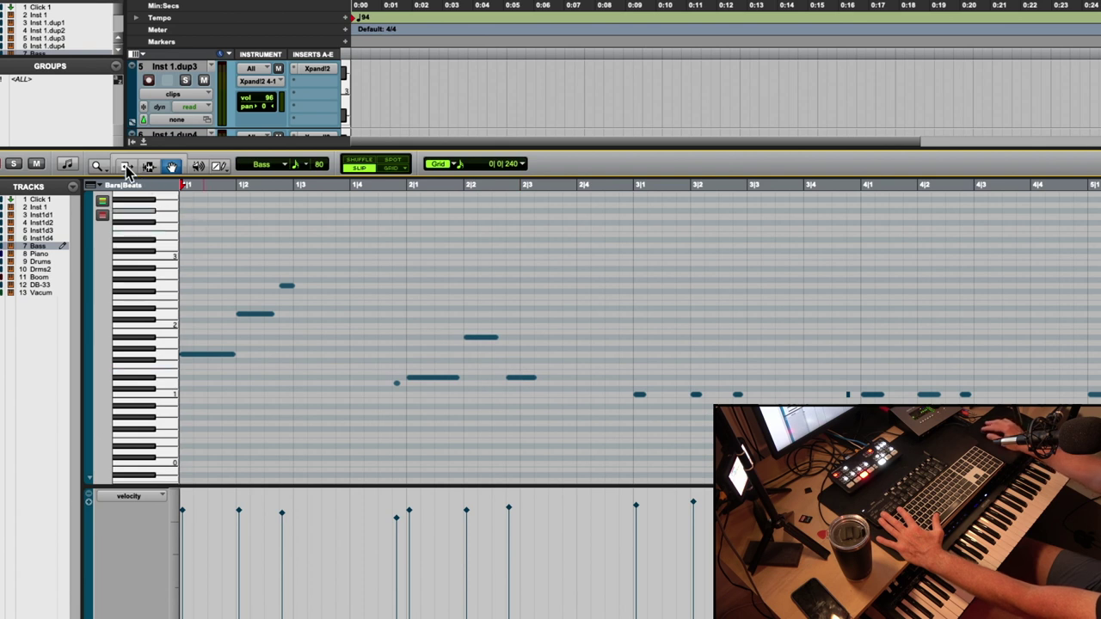
pyautogui.click(511, 378)
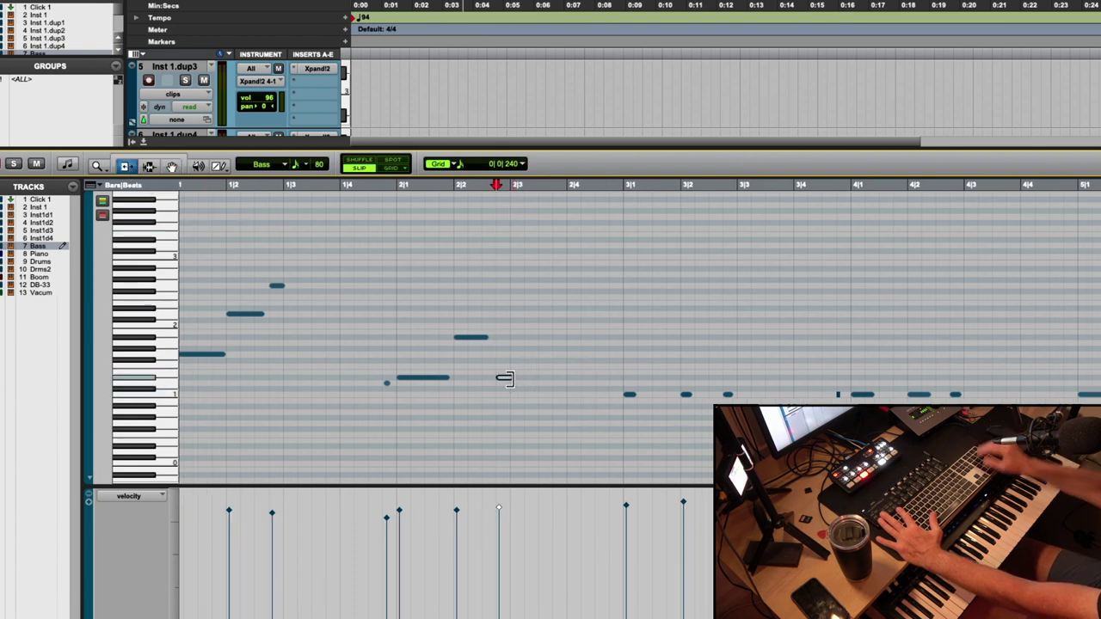
pyautogui.press('Return')
pyautogui.press('space')
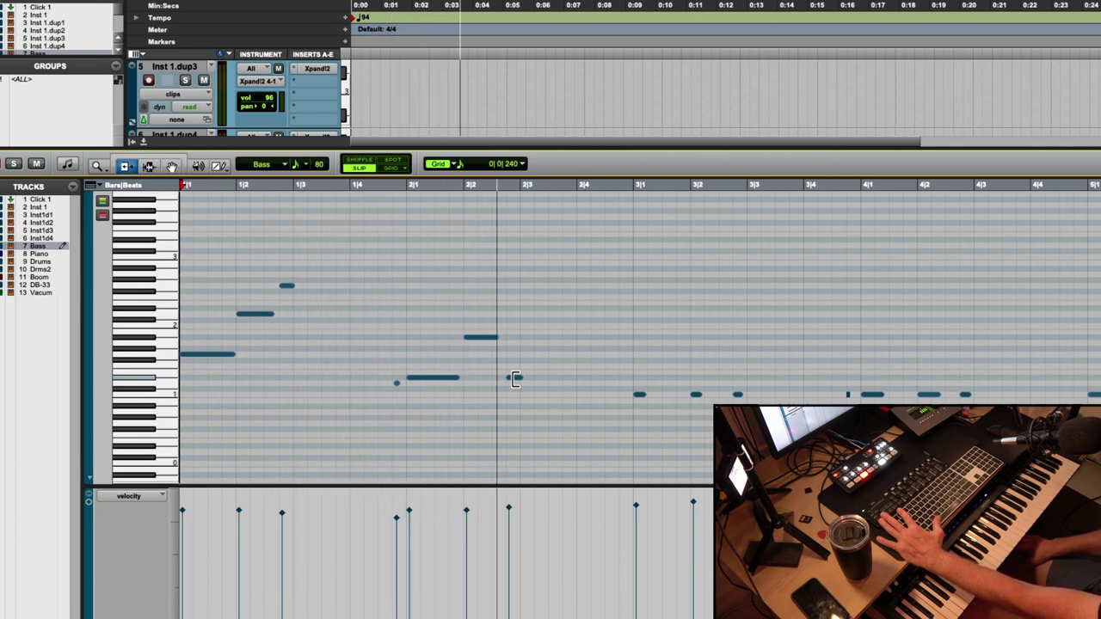
pyautogui.press('space')
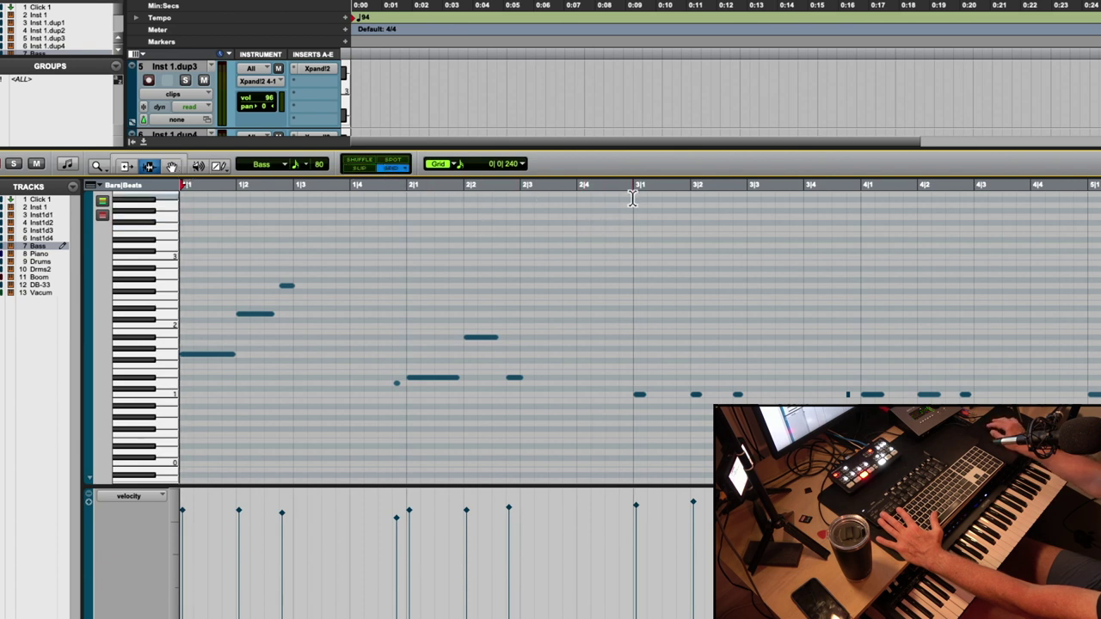
# - Select the Bass phrase from 1|1|000 to 3|1|000 in Grid mode and duplicate it into bars 3 and 4
pyautogui.moveTo(633, 198); pyautogui.dragTo(144, 204)
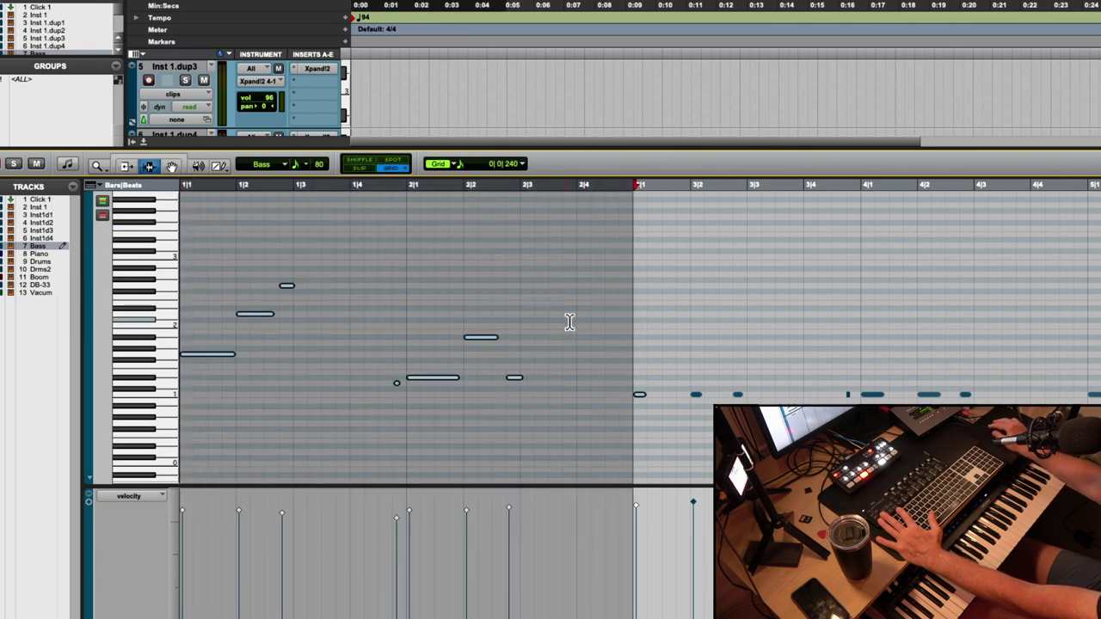
pyautogui.moveTo(570, 322); pyautogui.dragTo(0, 287)
pyautogui.click(633, 324)
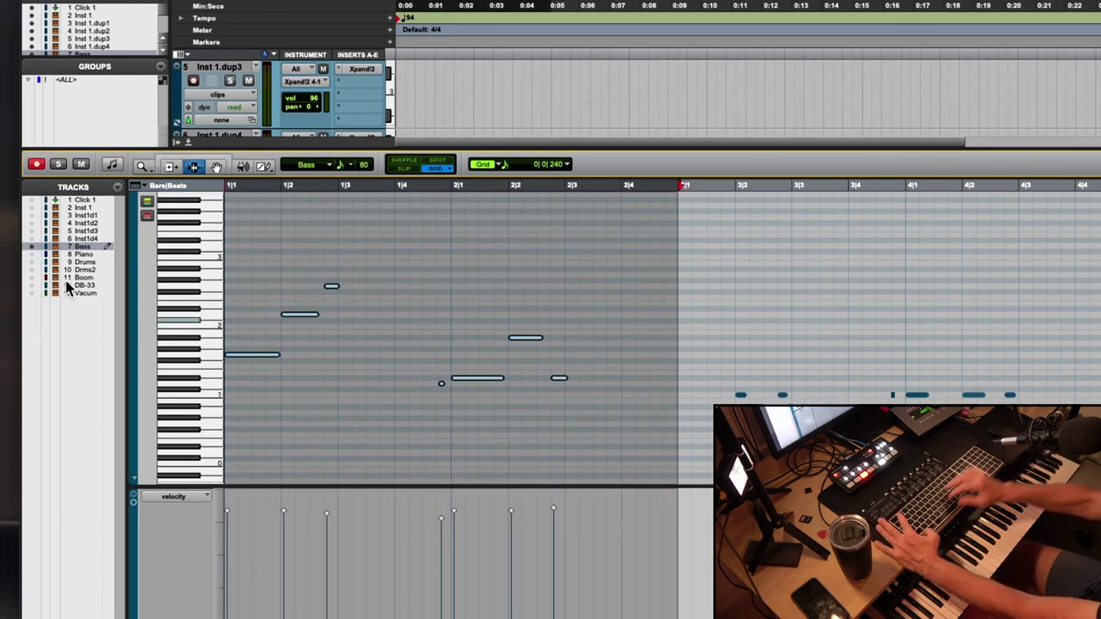
pyautogui.hotkey('ctrl', 'd')
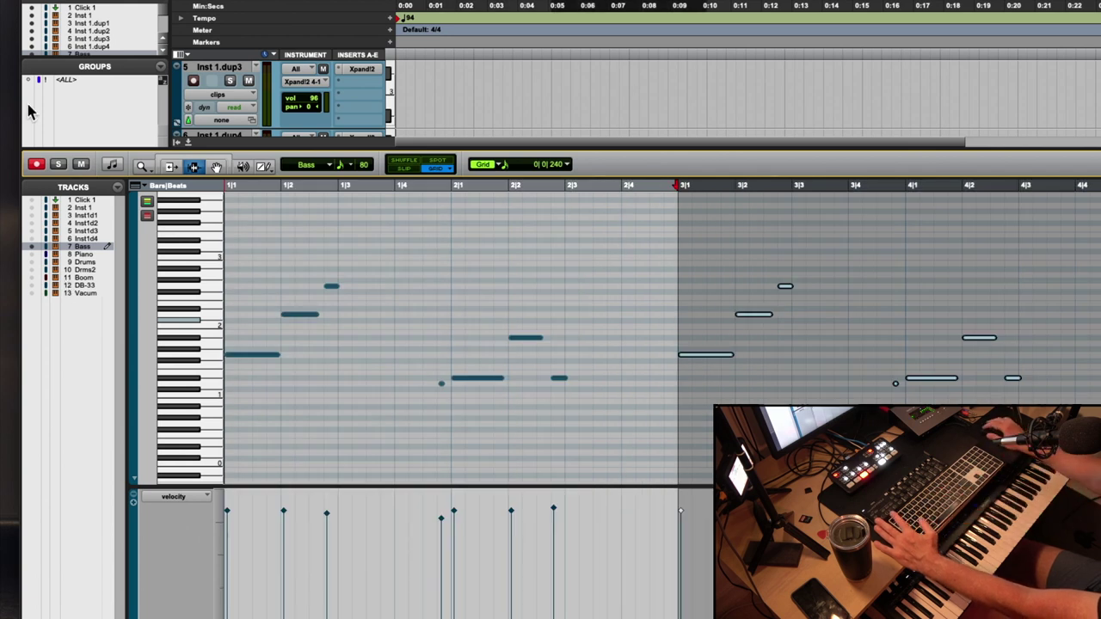
# - Set the grid to 0|0|480 and draw two Bass notes with the Pencil, F1 at 2|4|000 and F#1 at 2|4|480
pyautogui.hscroll(3, 608, 314)
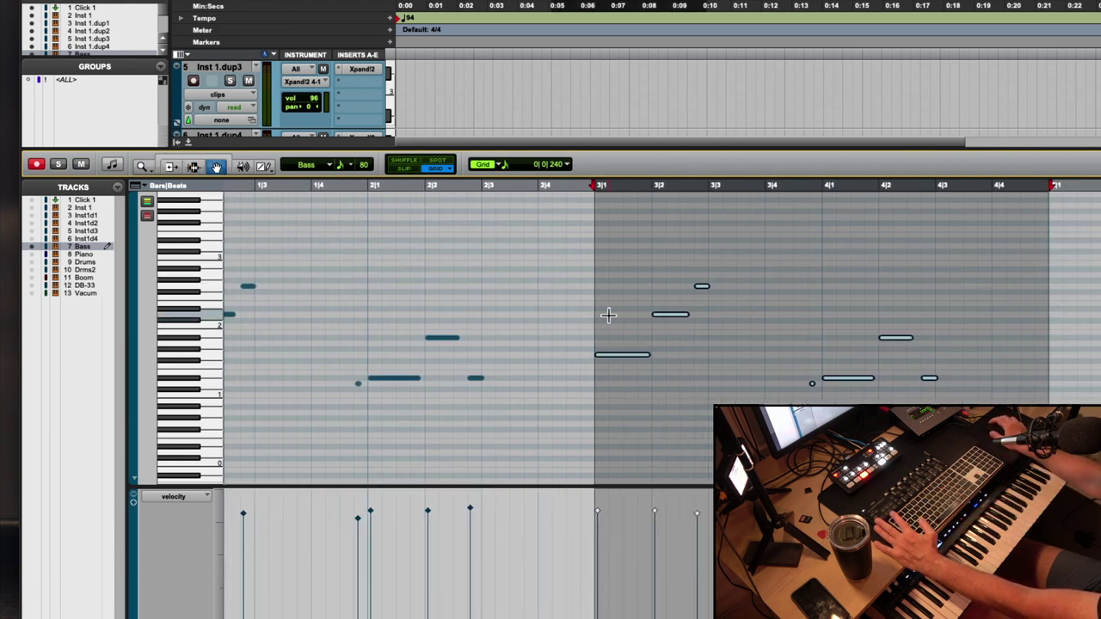
pyautogui.click(540, 189)
pyautogui.moveTo(542, 192); pyautogui.dragTo(599, 199)
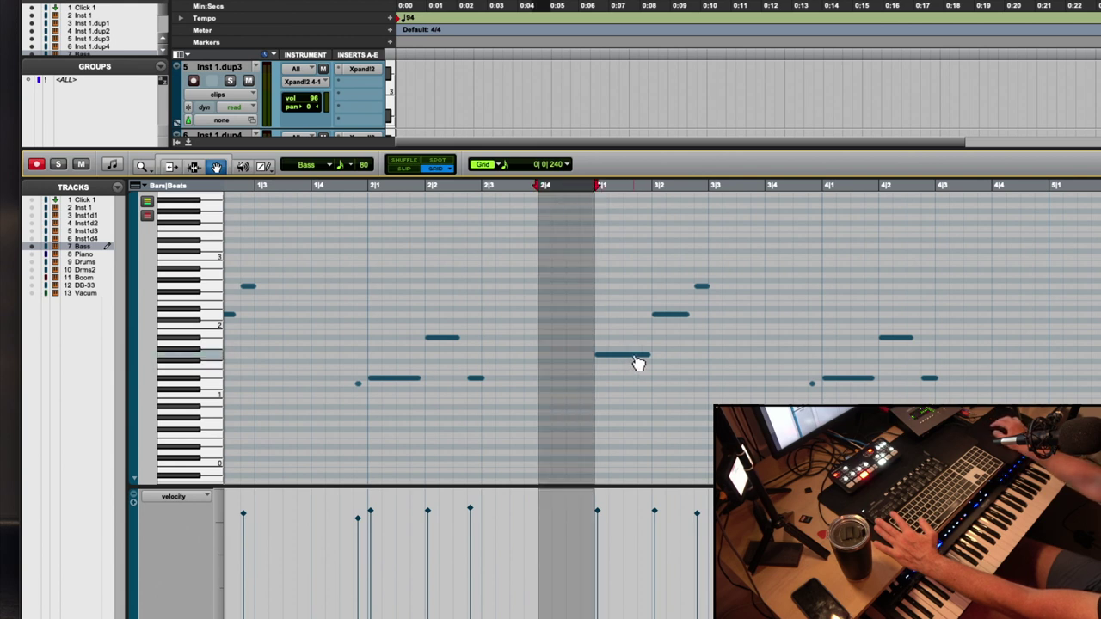
pyautogui.click(568, 169)
pyautogui.click(576, 157)
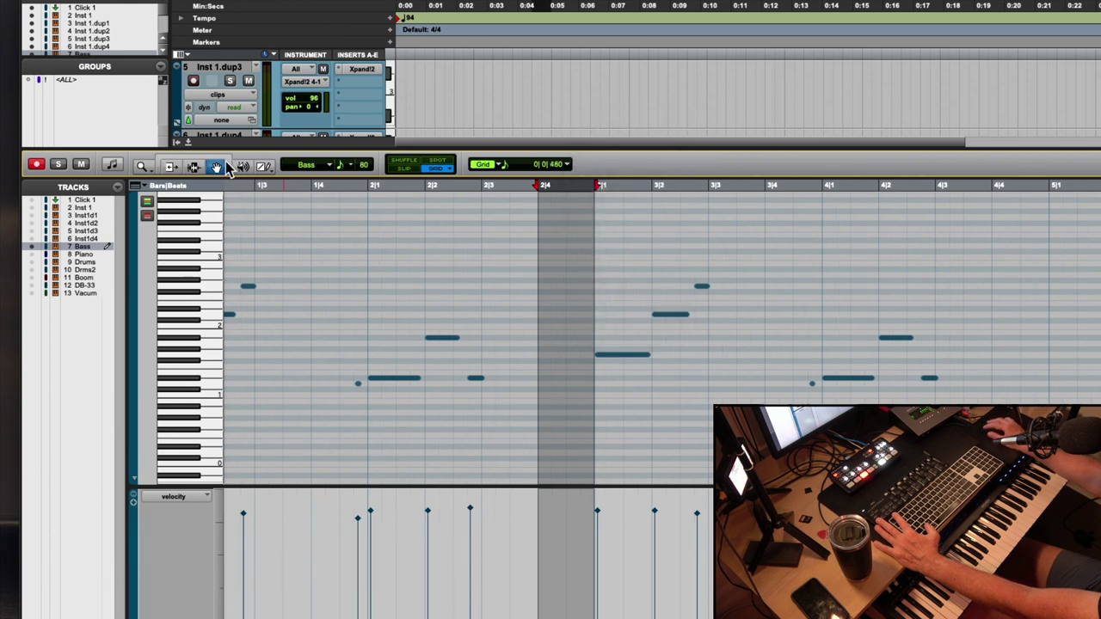
pyautogui.click(265, 168)
pyautogui.click(279, 204)
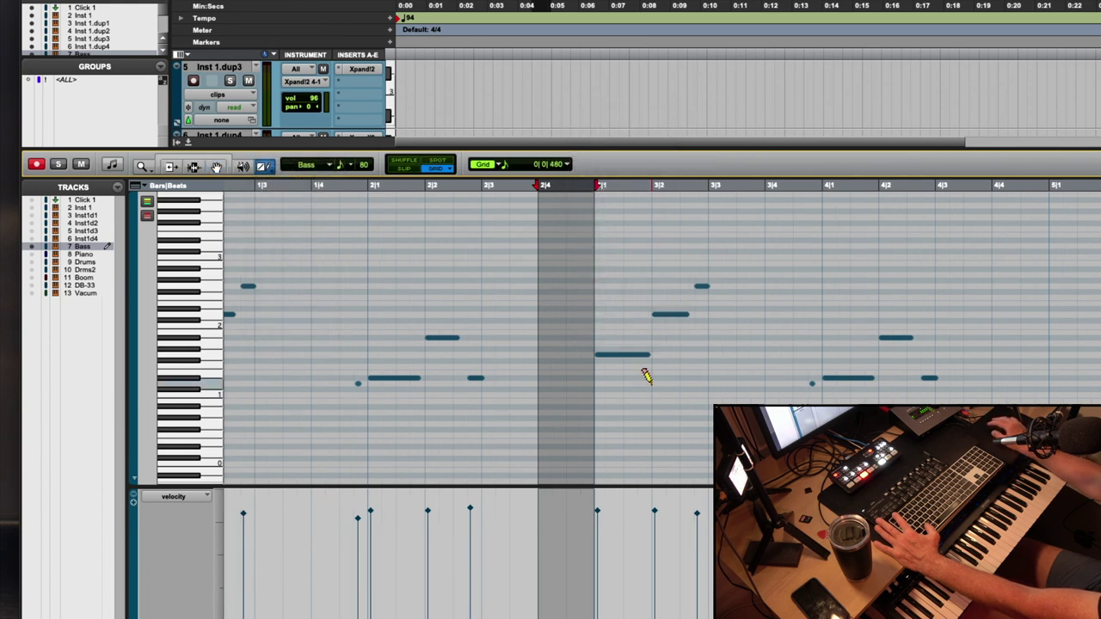
pyautogui.click(557, 188)
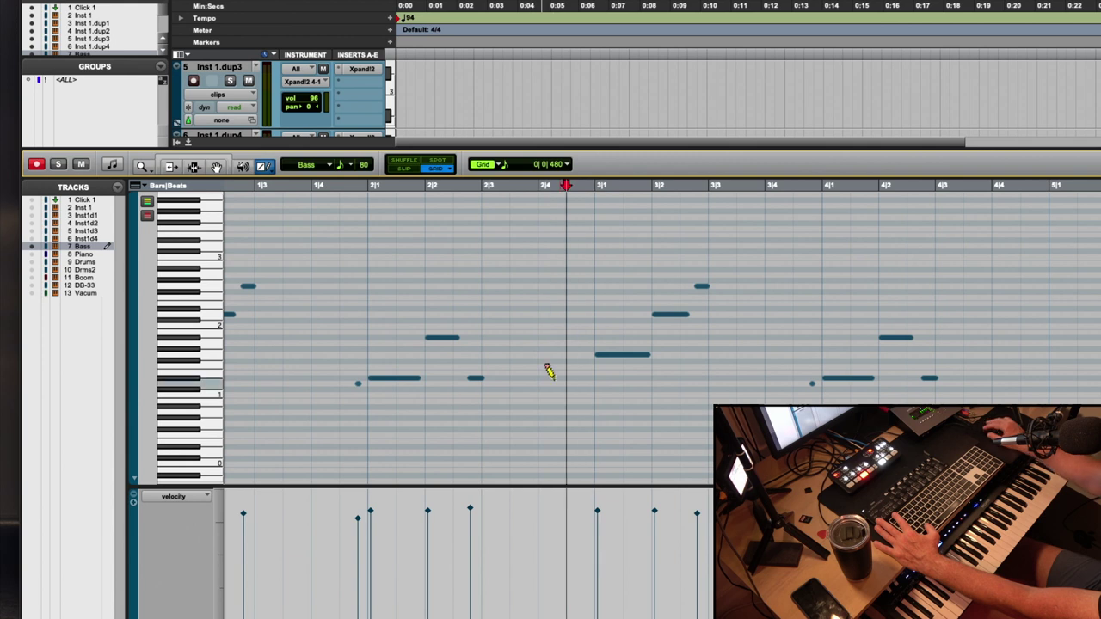
pyautogui.click(538, 364)
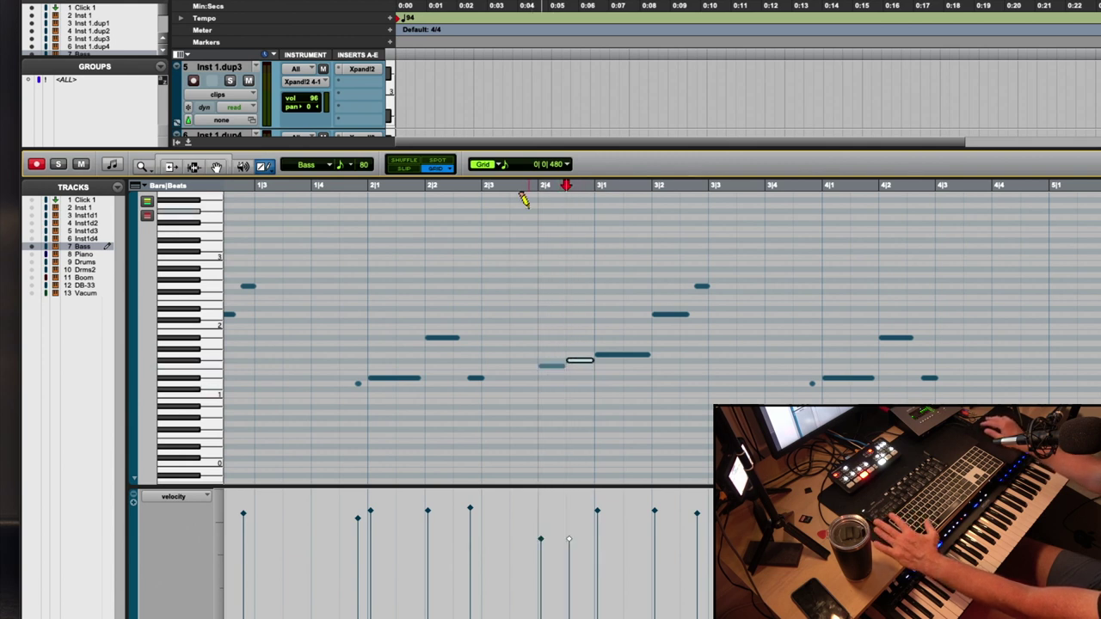
# - Select from 2|3|480 to 3|1|000 and quantize the two new Bass notes to a 1/8 note grid with 61% swing and 91% strength
pyautogui.moveTo(523, 191); pyautogui.dragTo(599, 212)
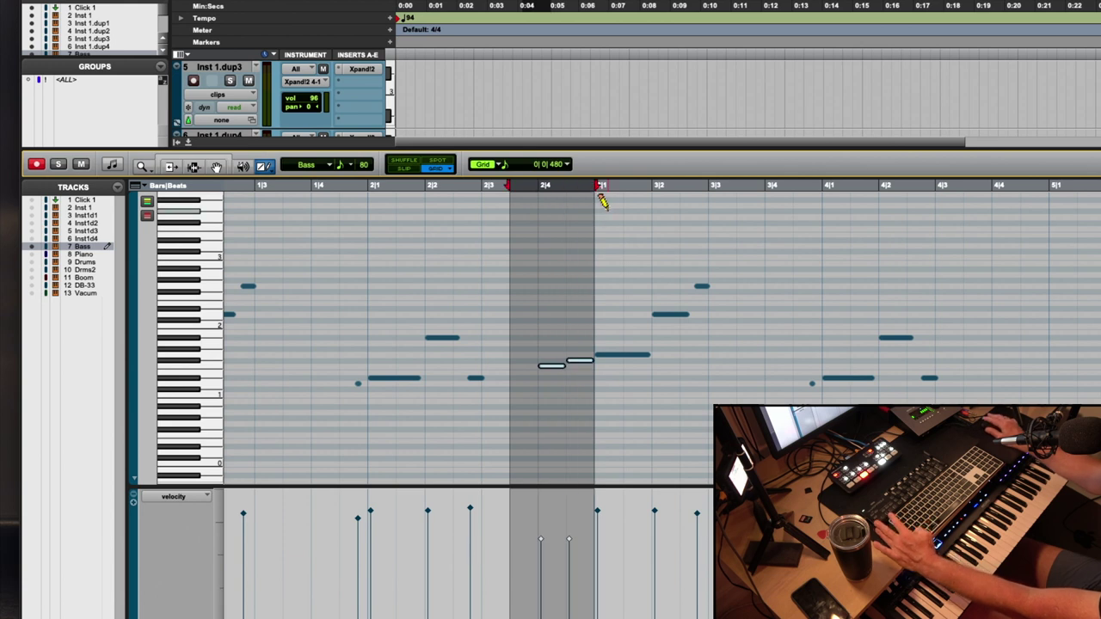
pyautogui.hotkey('alt', '0')
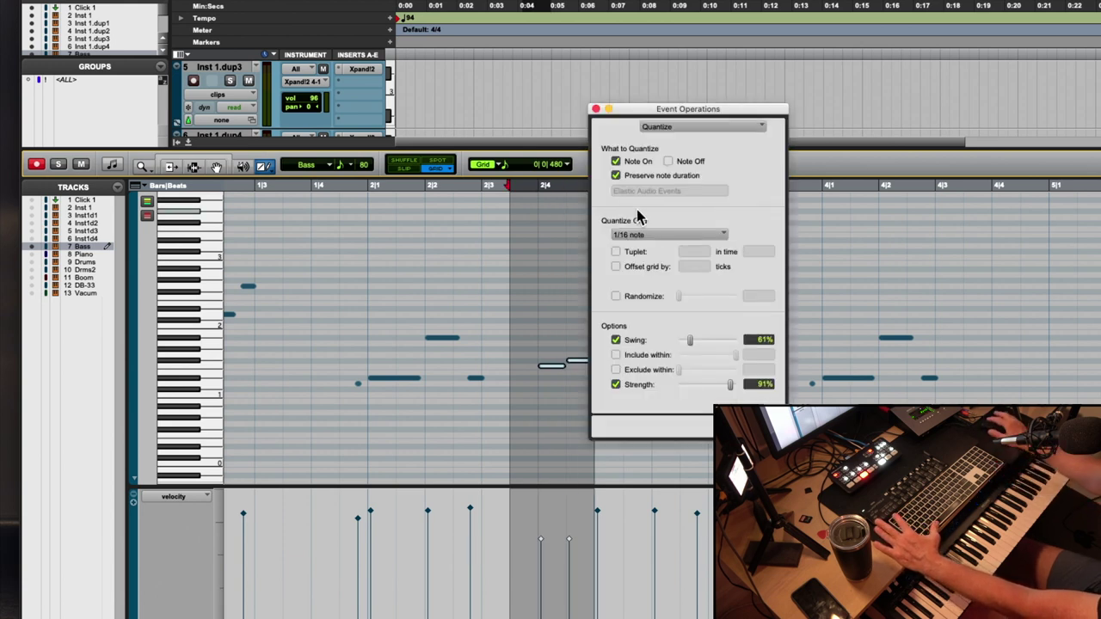
pyautogui.click(662, 235)
pyautogui.click(653, 222)
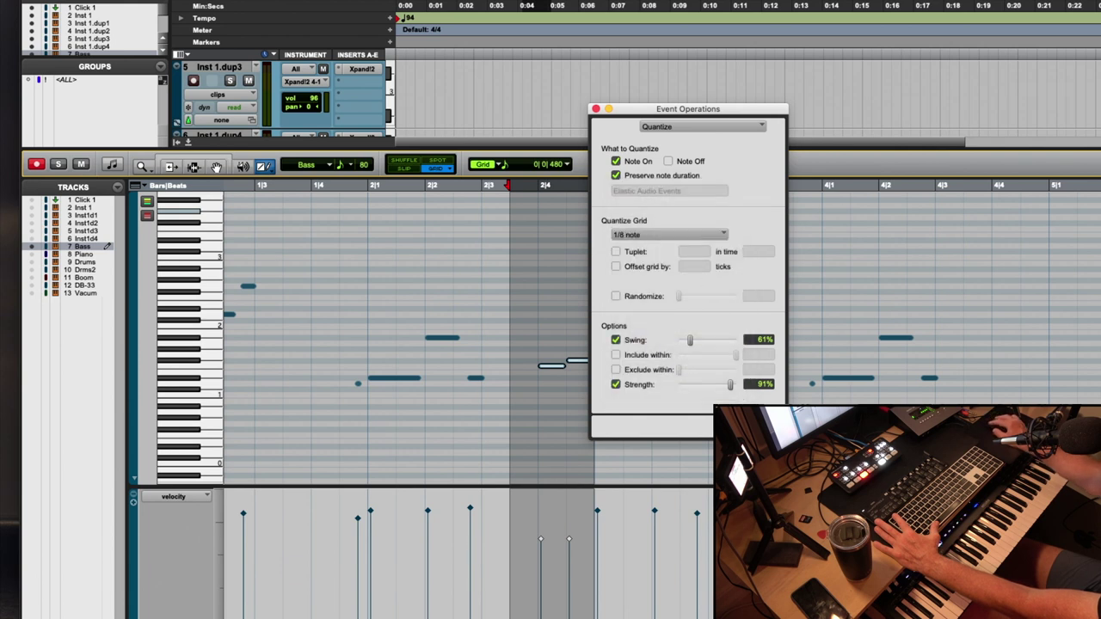
pyautogui.click(593, 110)
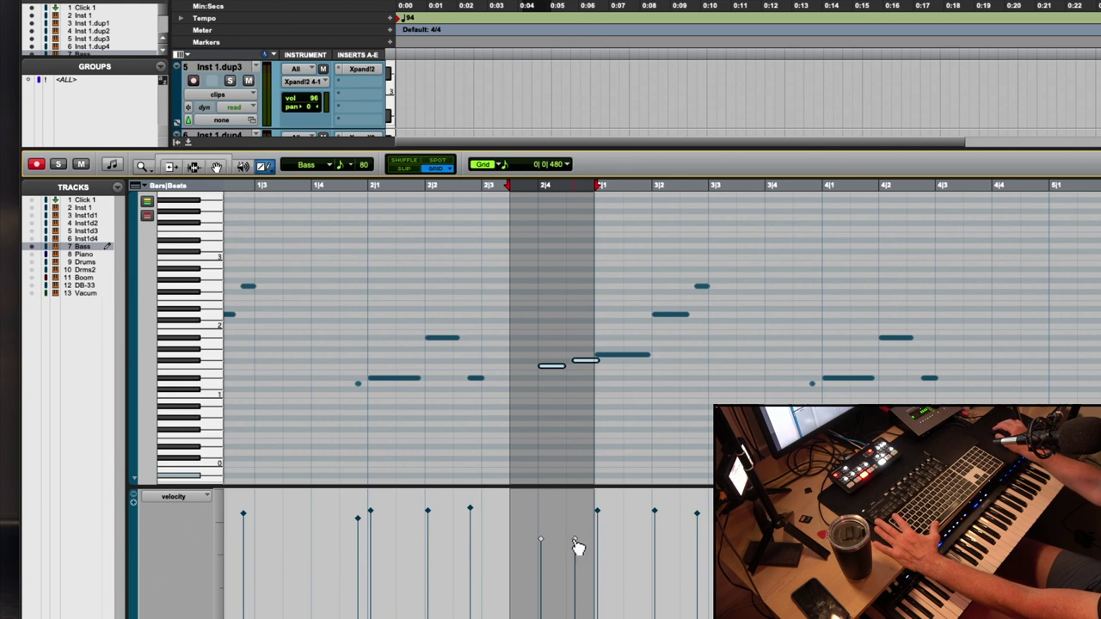
# - Raise the velocities of the two new beat-4 Bass notes, play the line from bar 1, and zoom in on the first two bars
pyautogui.press('Return')
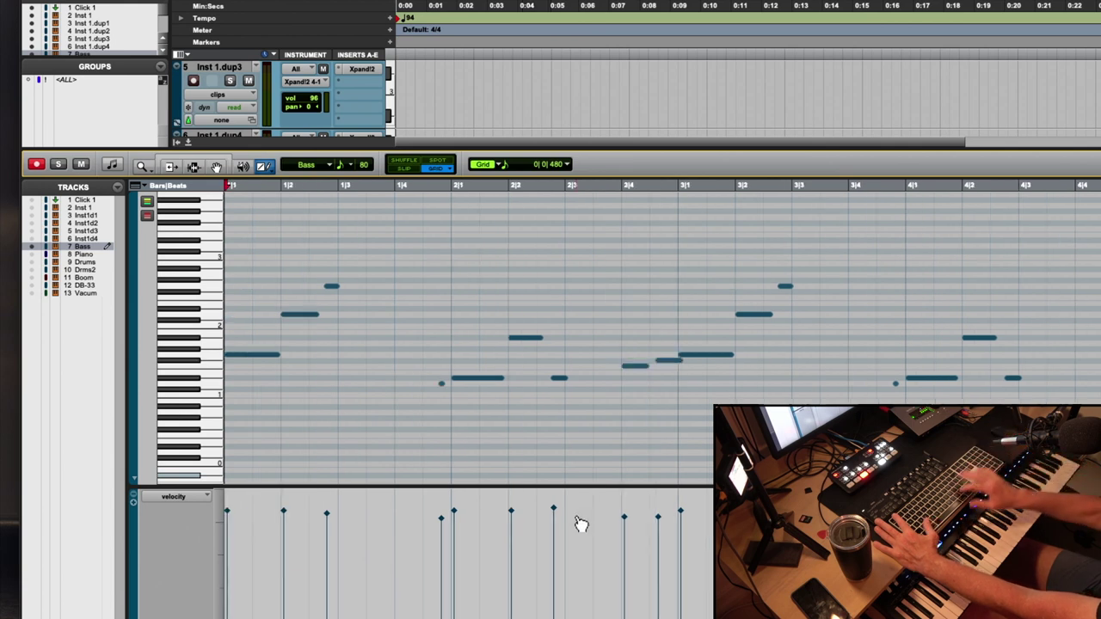
pyautogui.press('space')
pyautogui.press('super+bracketleft')
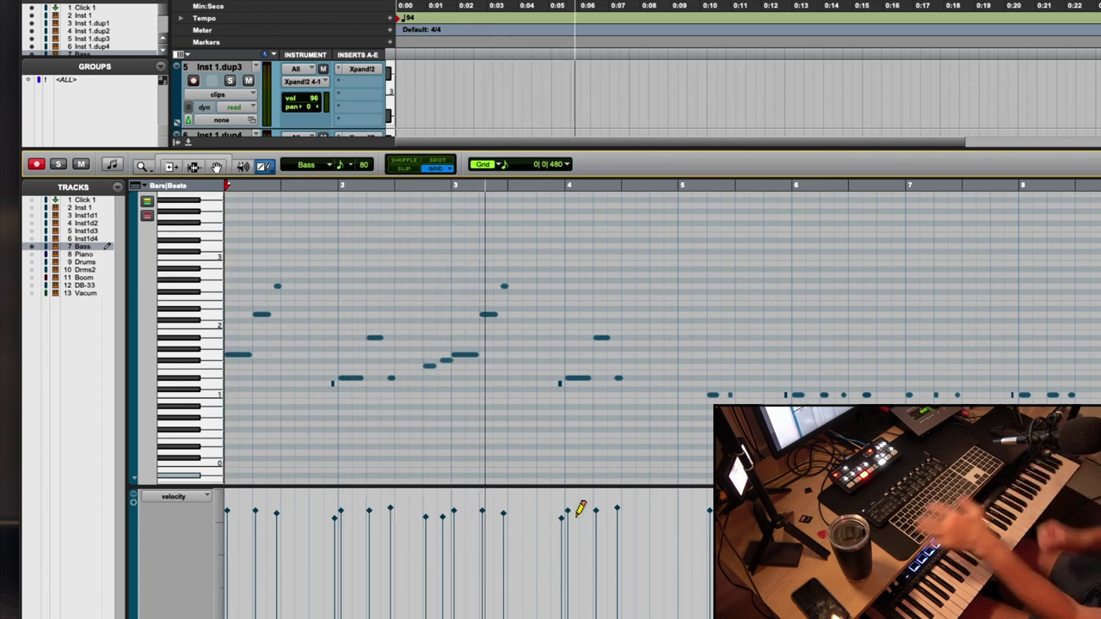
pyautogui.press('super+bracketright')
pyautogui.press('super+bracketright')
pyautogui.press('super+bracketright')
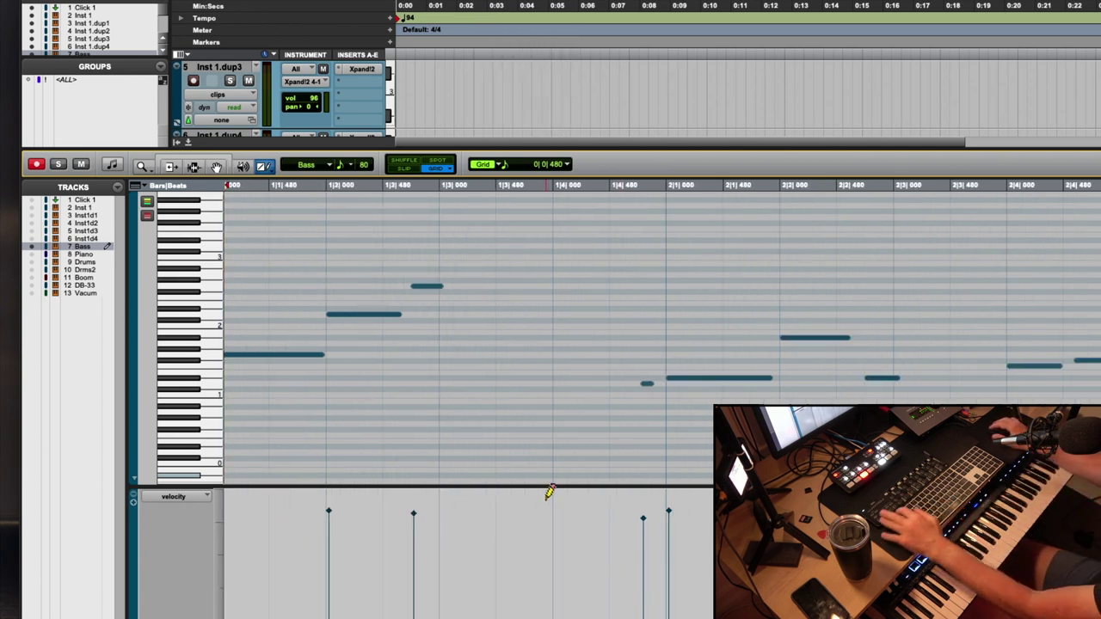
# - In Slip mode, shorten the two Bass notes in beat 4 of bar 2 and play back the trimmed line
pyautogui.hscroll(10, 548, 492)
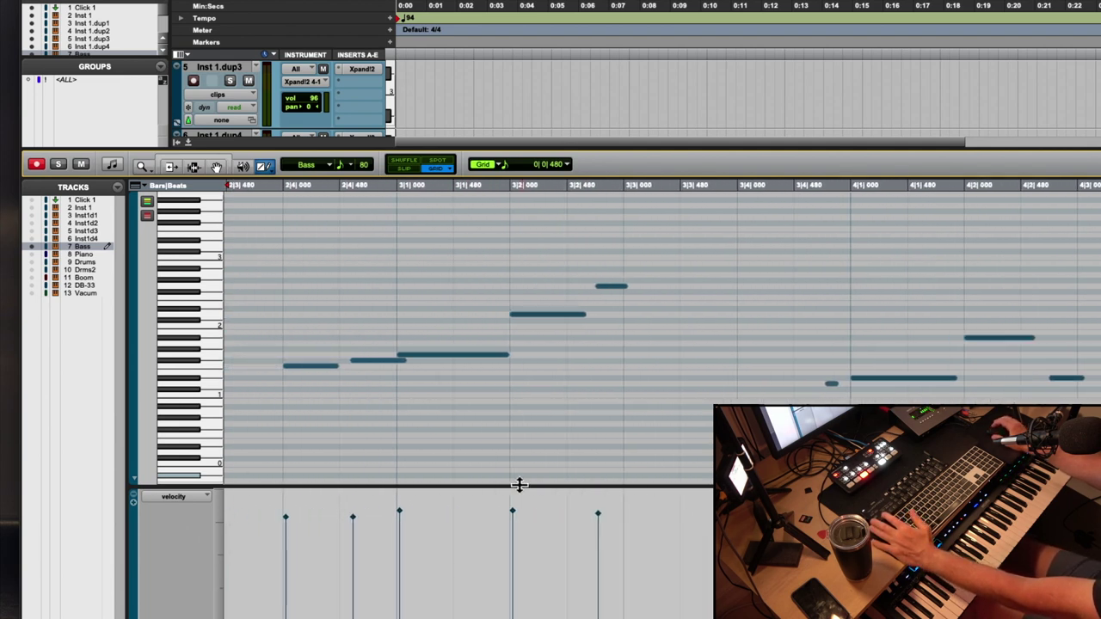
pyautogui.hscroll(-3, 518, 484)
pyautogui.click(404, 169)
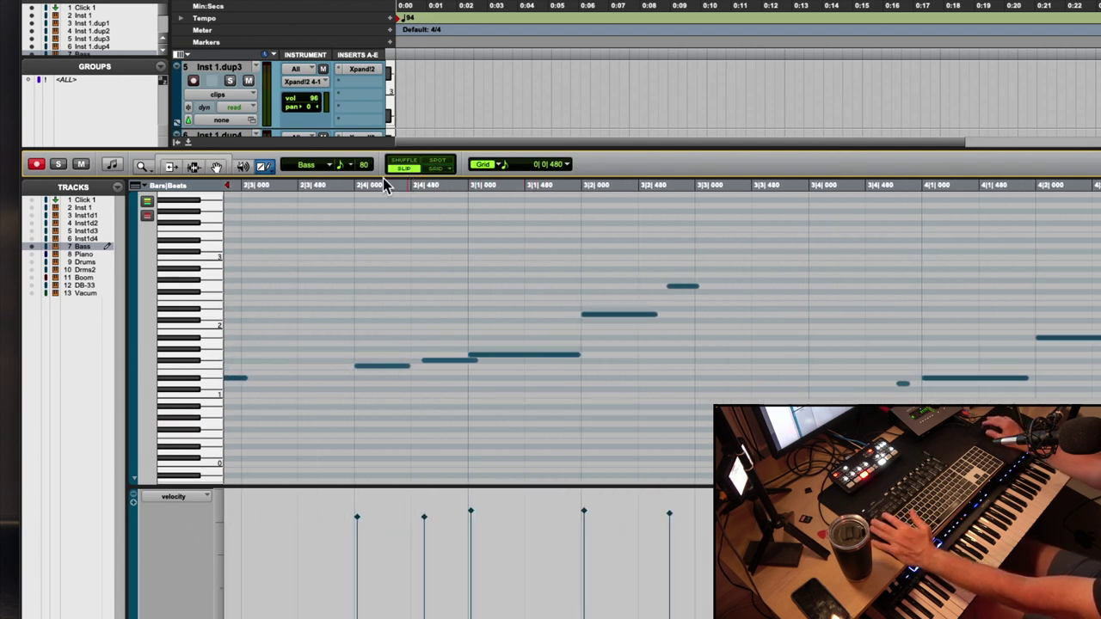
pyautogui.click(170, 166)
pyautogui.moveTo(477, 360); pyautogui.dragTo(380, 365)
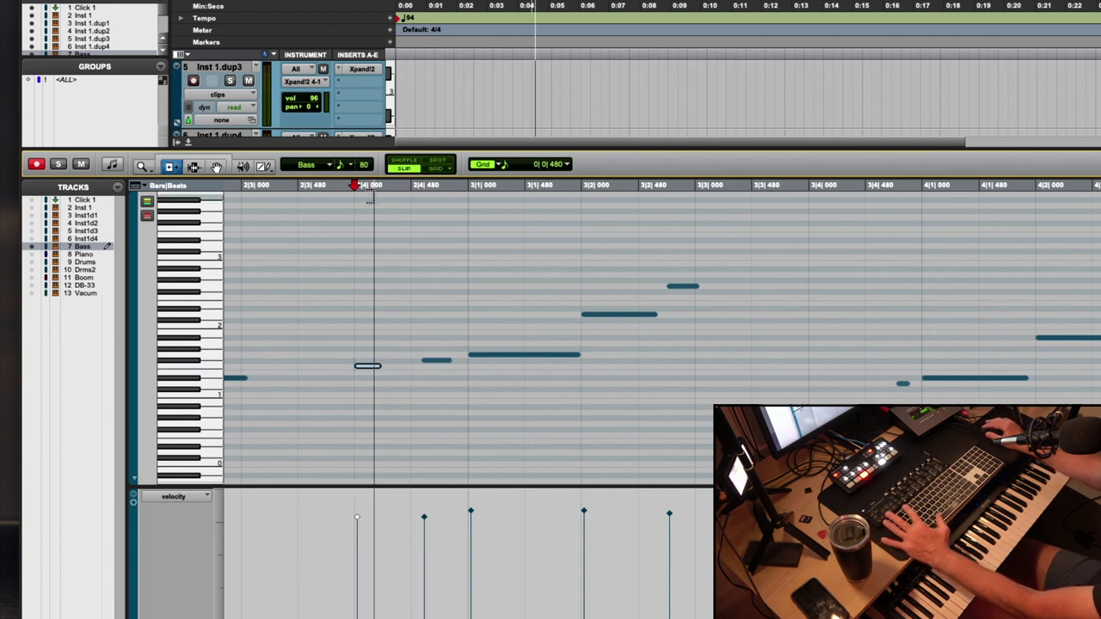
pyautogui.press('space')
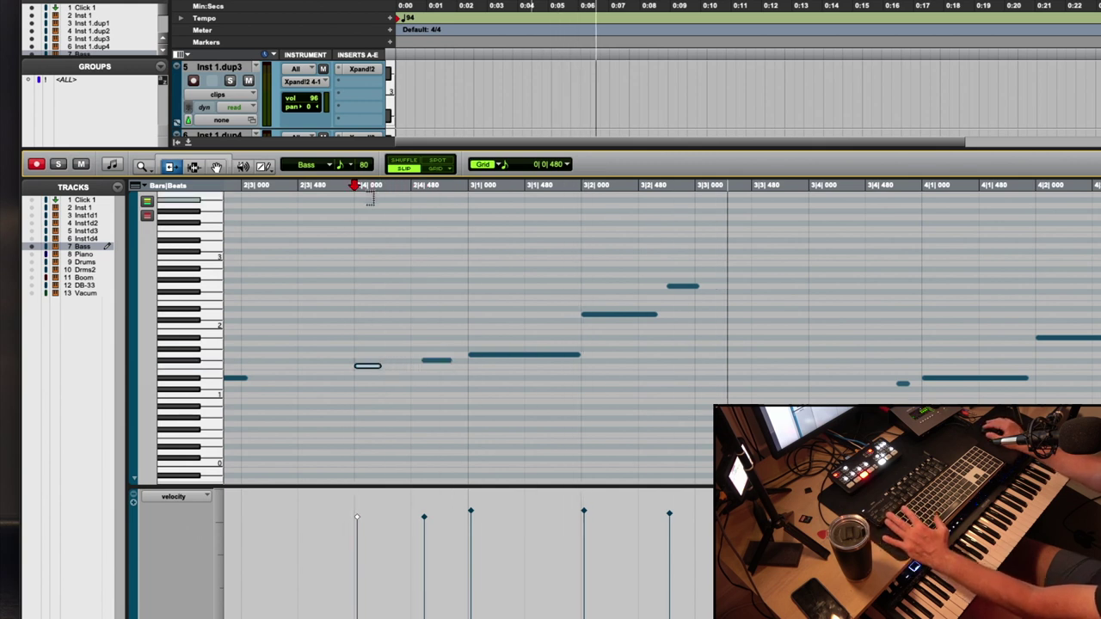
pyautogui.press('space')
pyautogui.press('Return')
pyautogui.press('super+bracketleft')
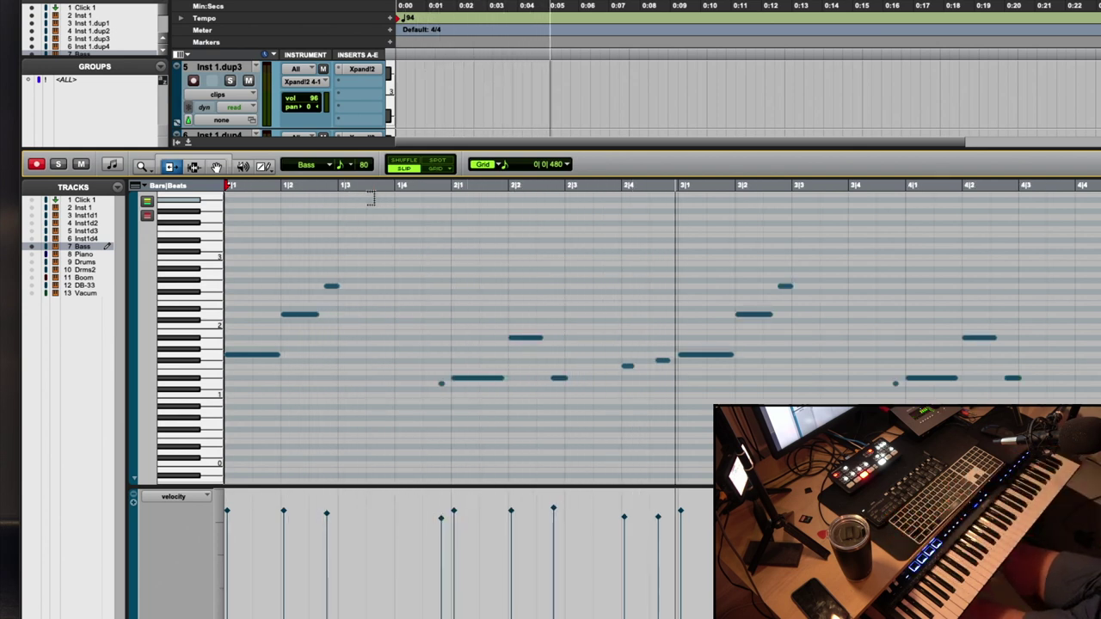
pyautogui.press('space')
# - Move the second linking Bass note in beat 4 of bar 2 slightly earlier and play from 2|3
pyautogui.scroll(-5, 371, 199)
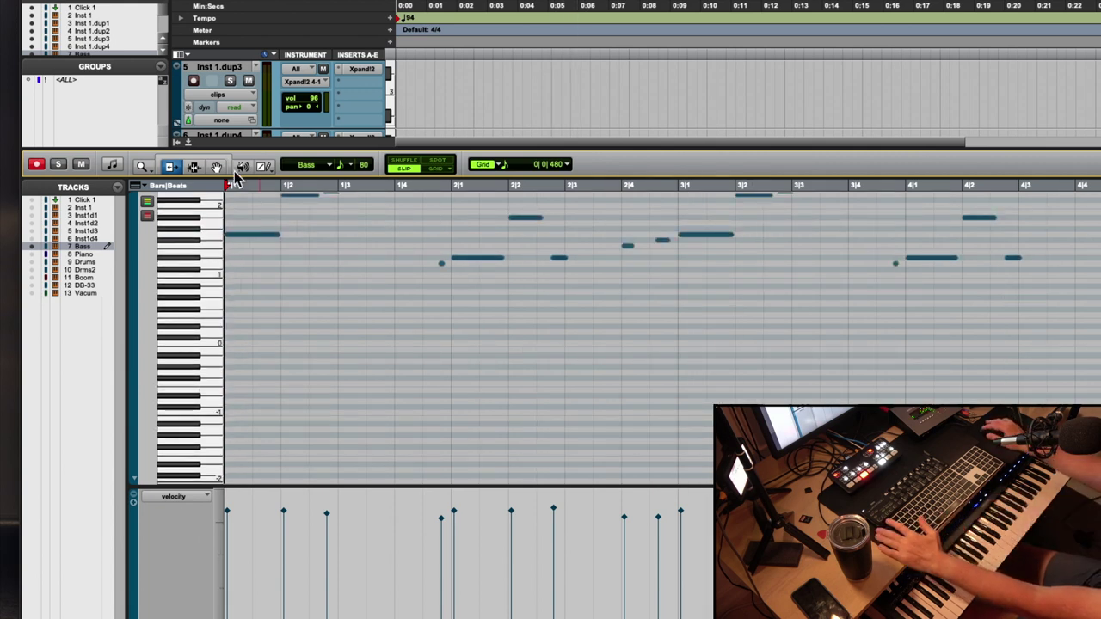
pyautogui.click(216, 166)
pyautogui.click(662, 244)
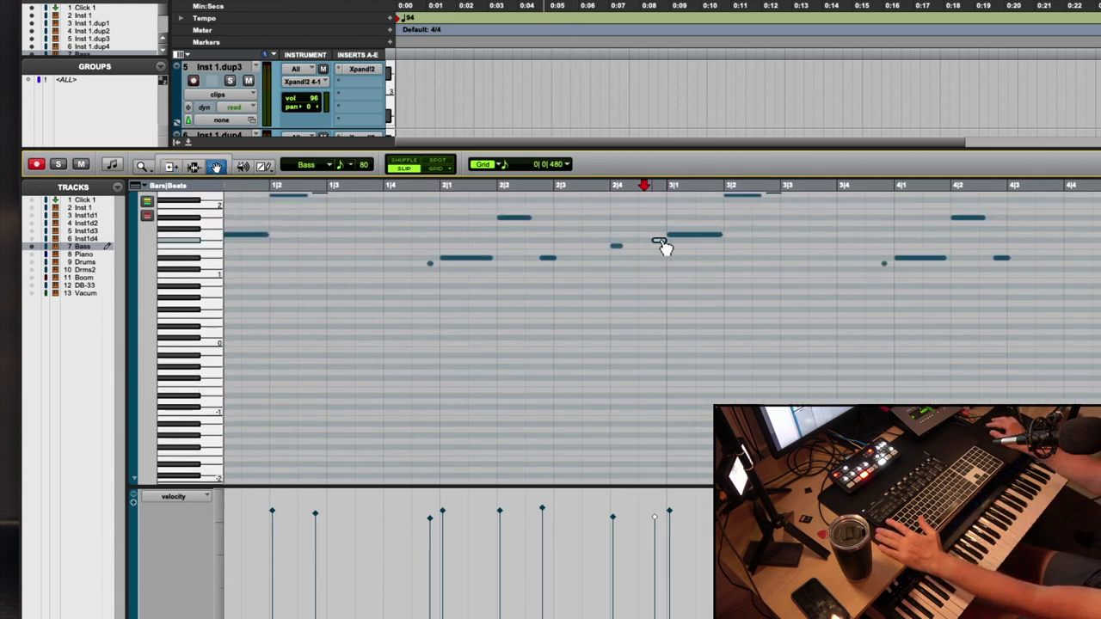
pyautogui.moveTo(663, 244); pyautogui.dragTo(651, 246)
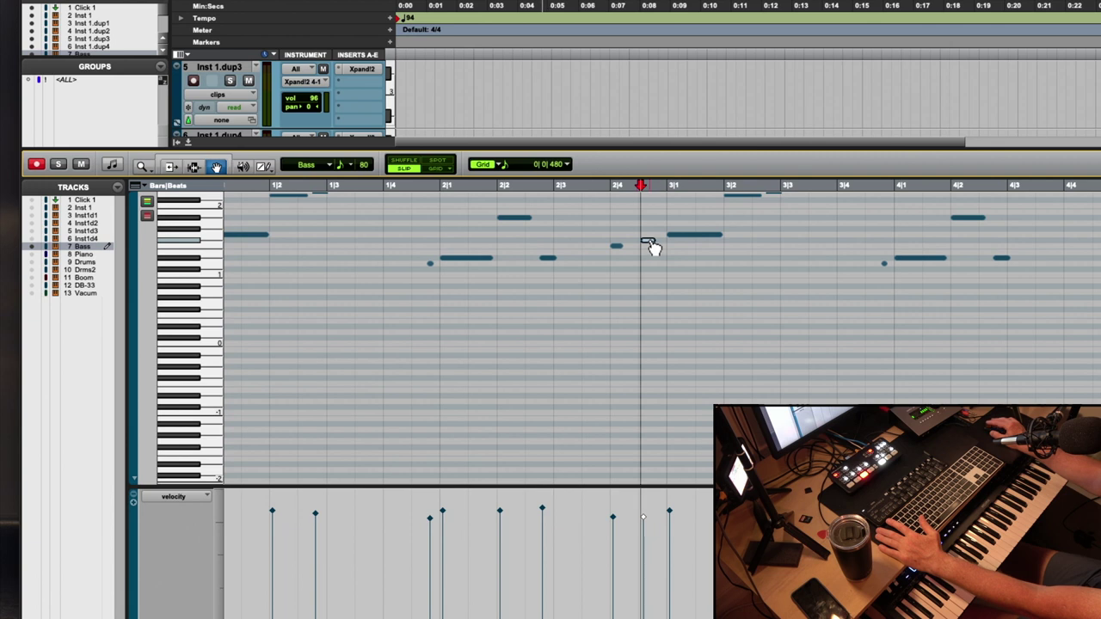
pyautogui.click(577, 185)
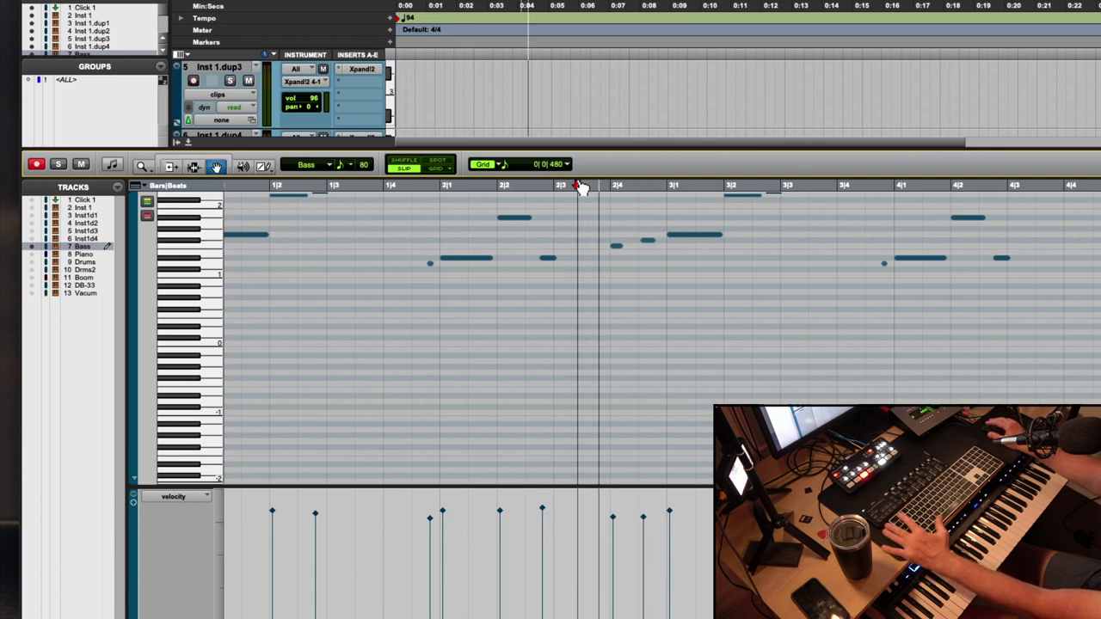
pyautogui.press('super+bracketright')
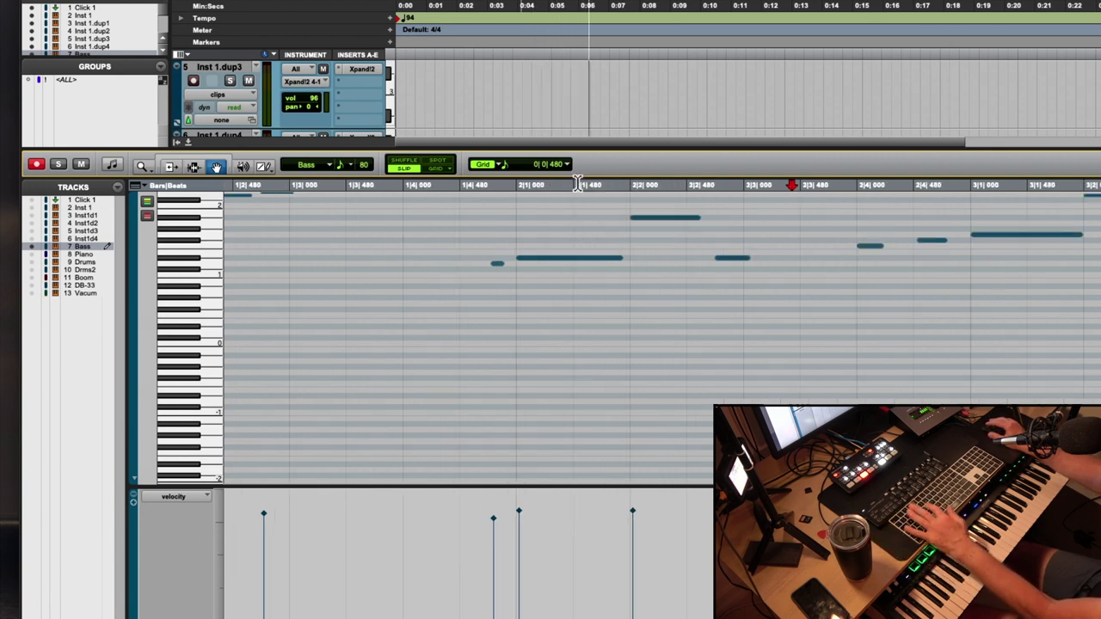
# - Raise the last Bass note in bar 4 by an octave and play the bass line from the start
pyautogui.press('super+bracketleft')
pyautogui.press('super+bracketleft')
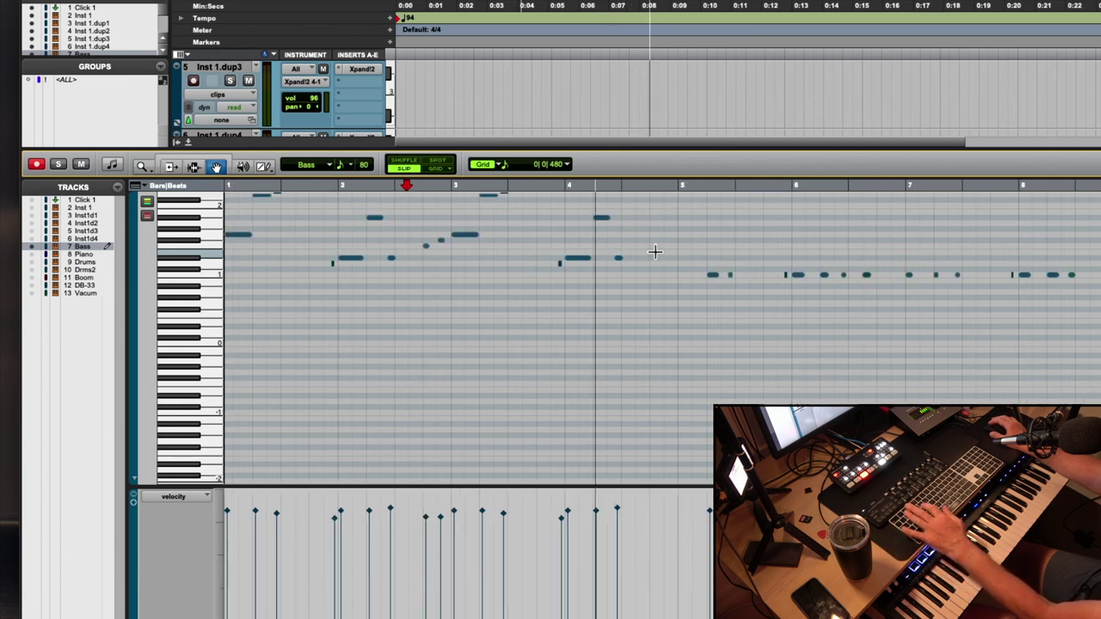
pyautogui.hscroll(1, 653, 250)
pyautogui.click(603, 261)
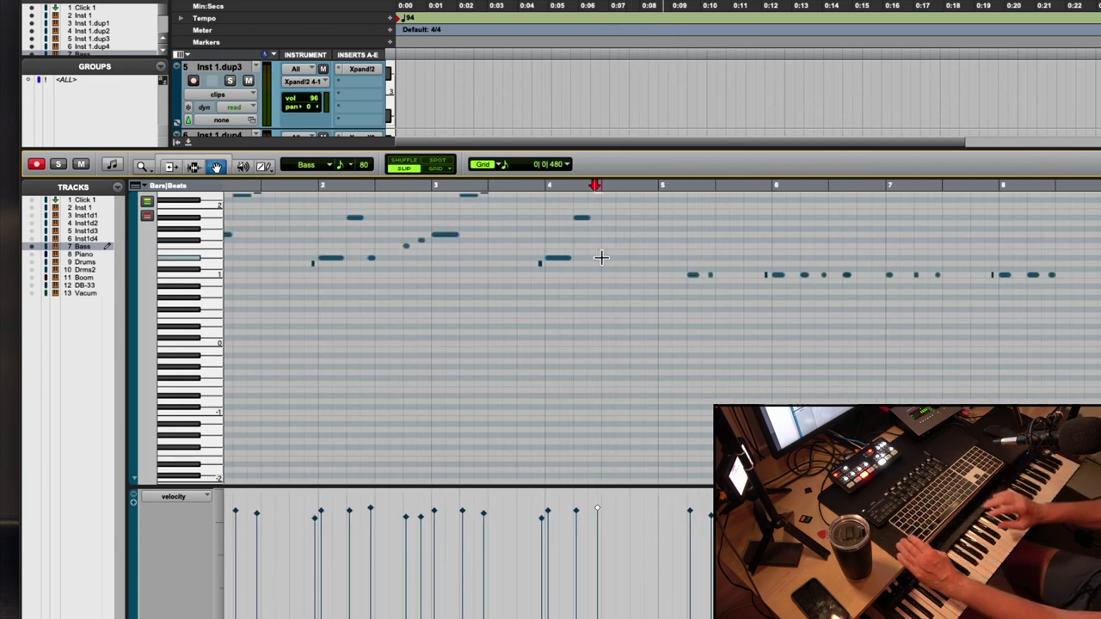
pyautogui.press('Return')
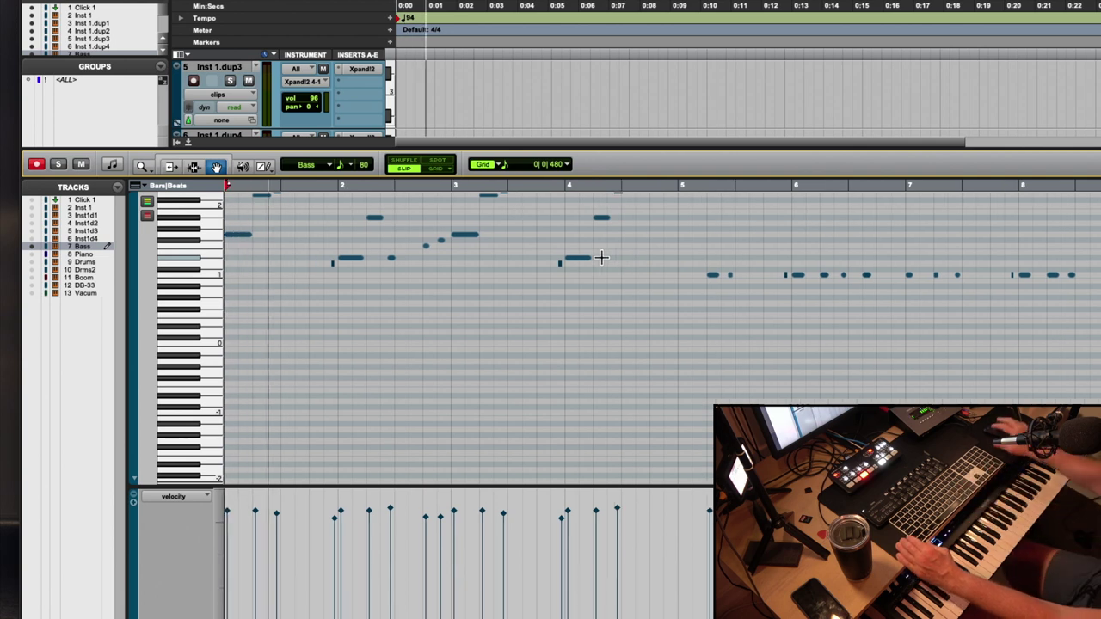
pyautogui.scroll(3, 601, 257)
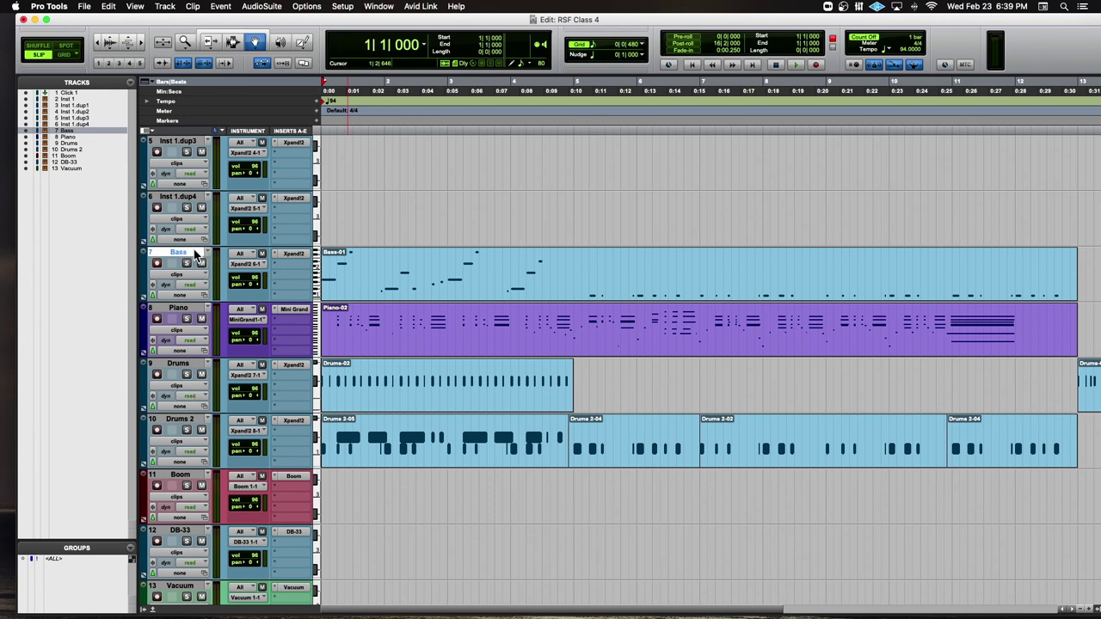
# - Reorder the tracks so that Drums, Drums 2, Bass and Piano sit directly below Click 1 in that order
pyautogui.click(183, 370)
pyautogui.keyDown('shift'); pyautogui.click(183, 418); pyautogui.keyUp('shift')
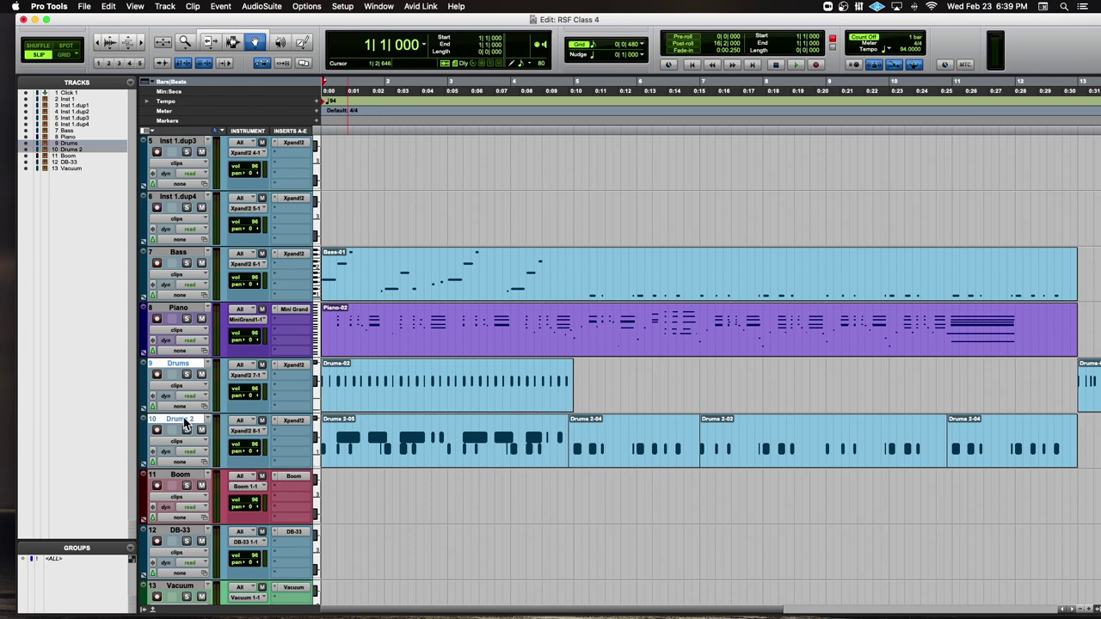
pyautogui.moveTo(184, 369); pyautogui.dragTo(204, 189)
pyautogui.scroll(-2, 288, 395)
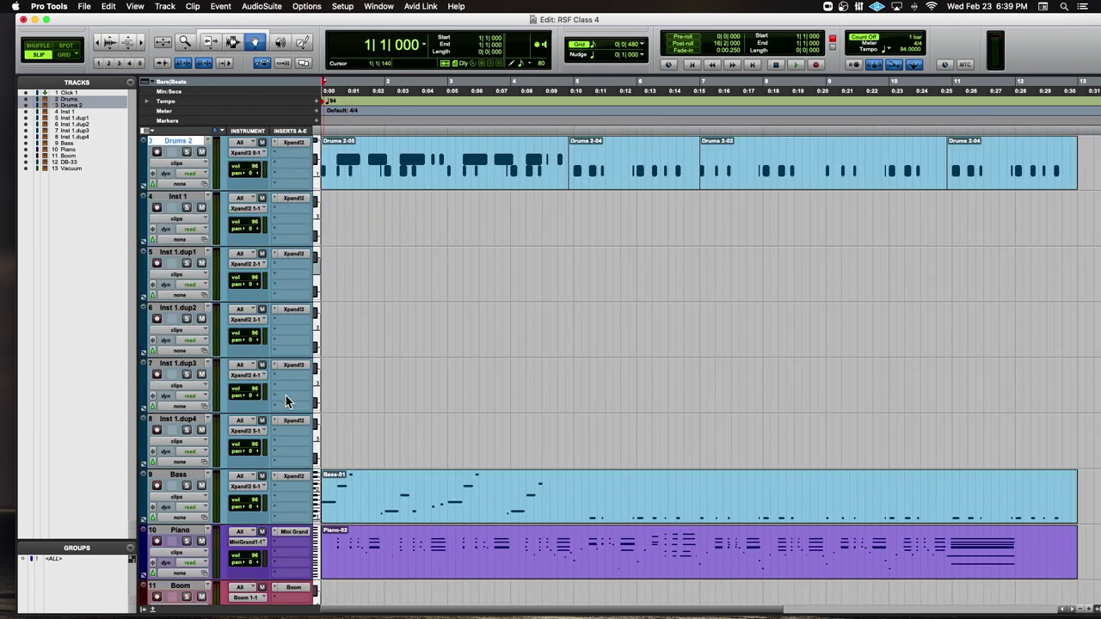
pyautogui.moveTo(179, 476); pyautogui.dragTo(181, 202)
pyautogui.moveTo(191, 535); pyautogui.dragTo(212, 250)
pyautogui.scroll(2, 212, 249)
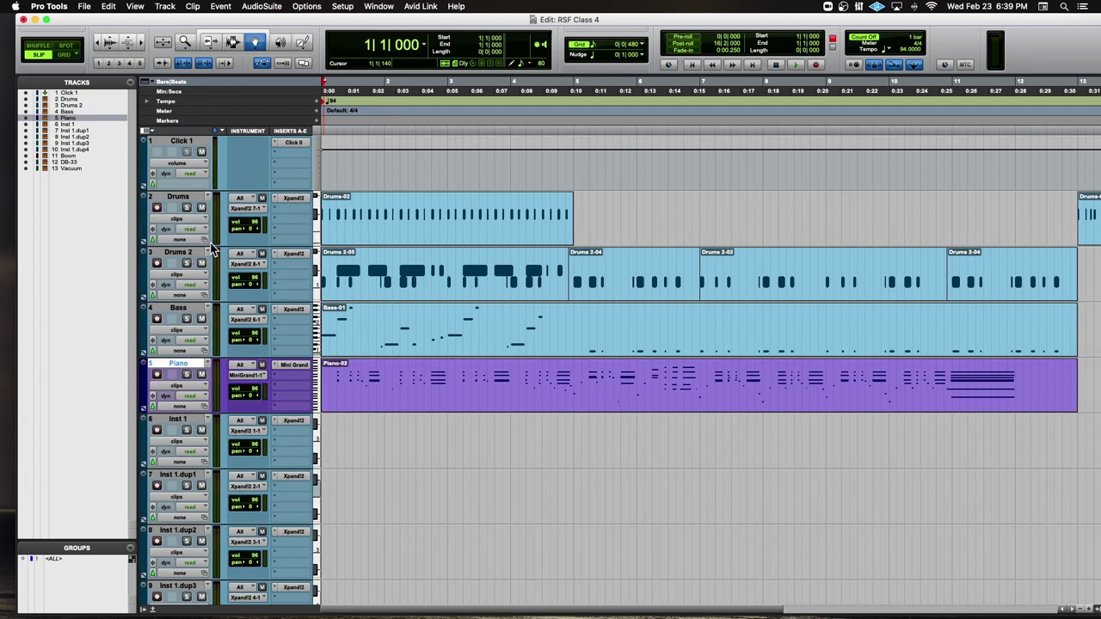
# - Colour the Bass track dark orange-brown in the Color Palette, with UI Customization collapsed, and close the palette
pyautogui.doubleClick(144, 325)
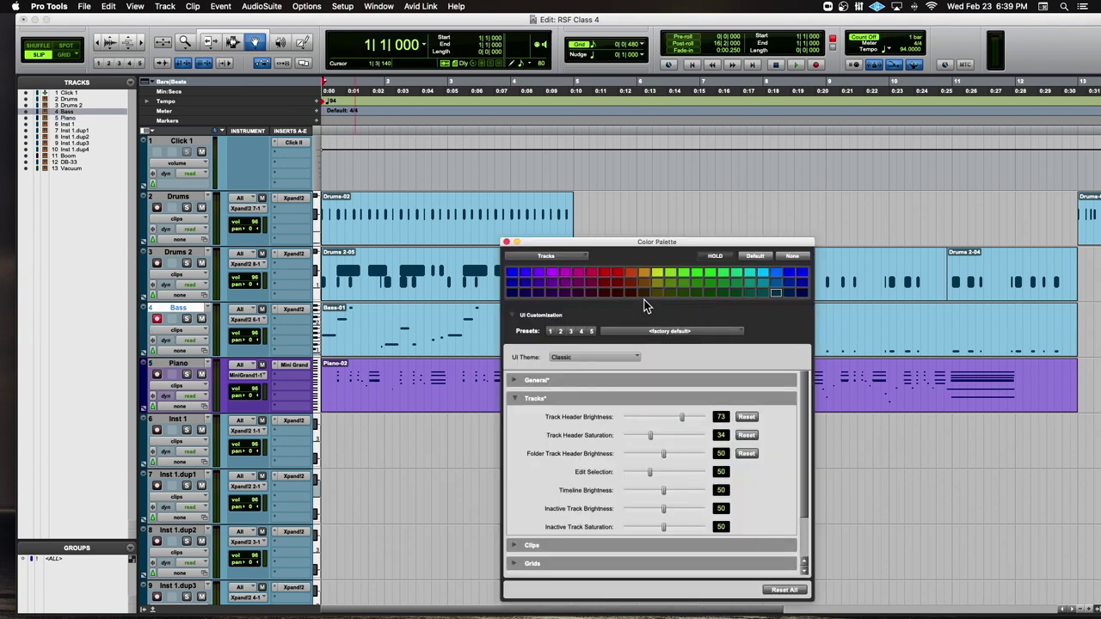
pyautogui.click(513, 315)
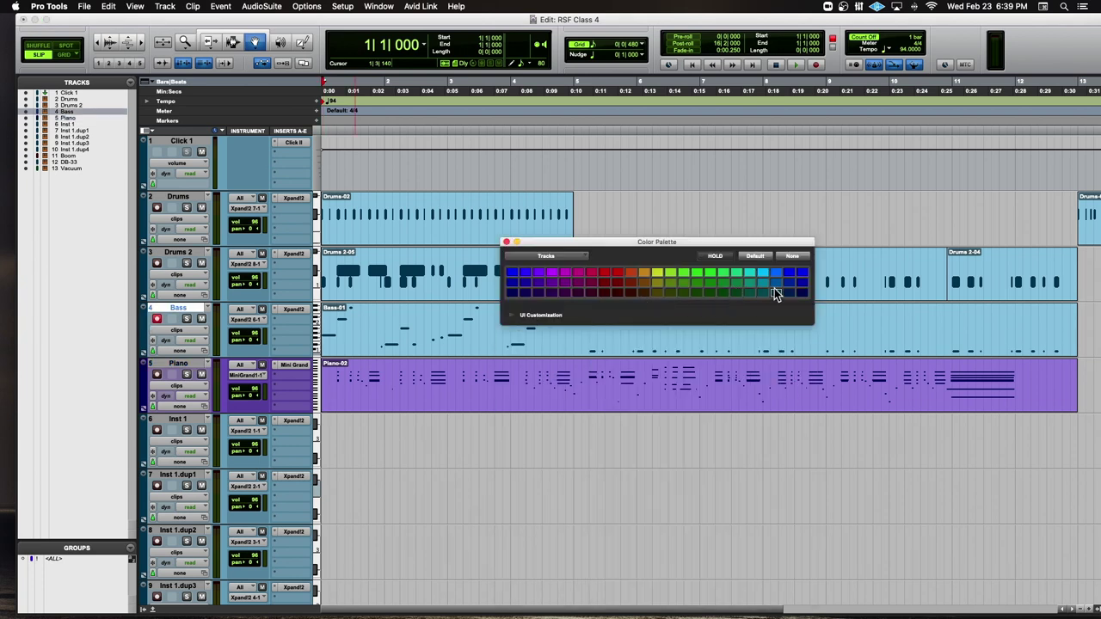
pyautogui.click(635, 293)
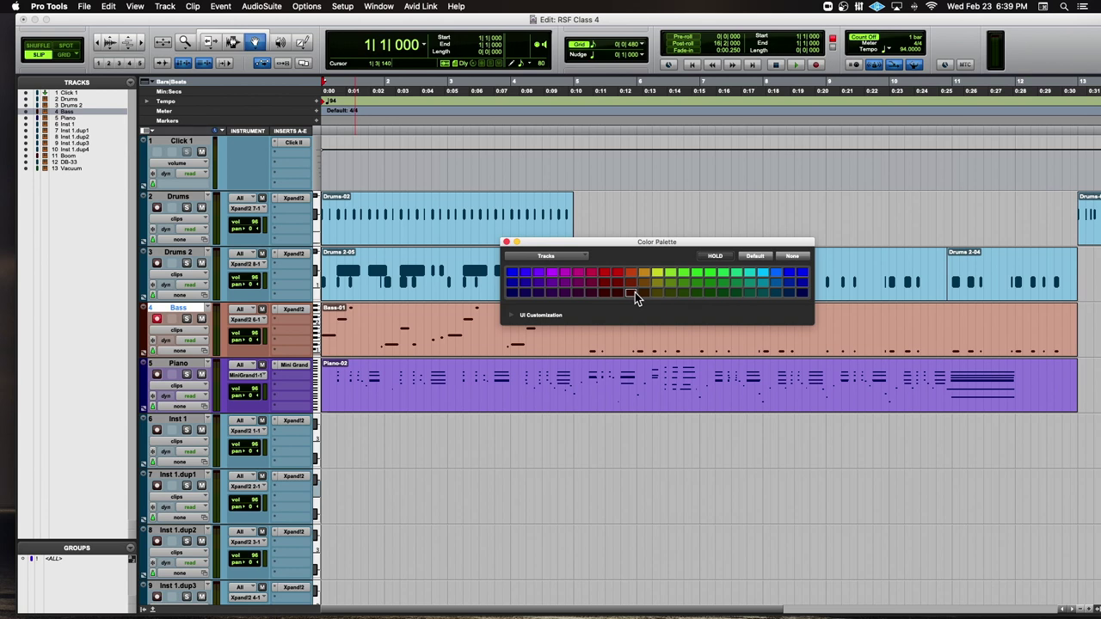
pyautogui.click(507, 242)
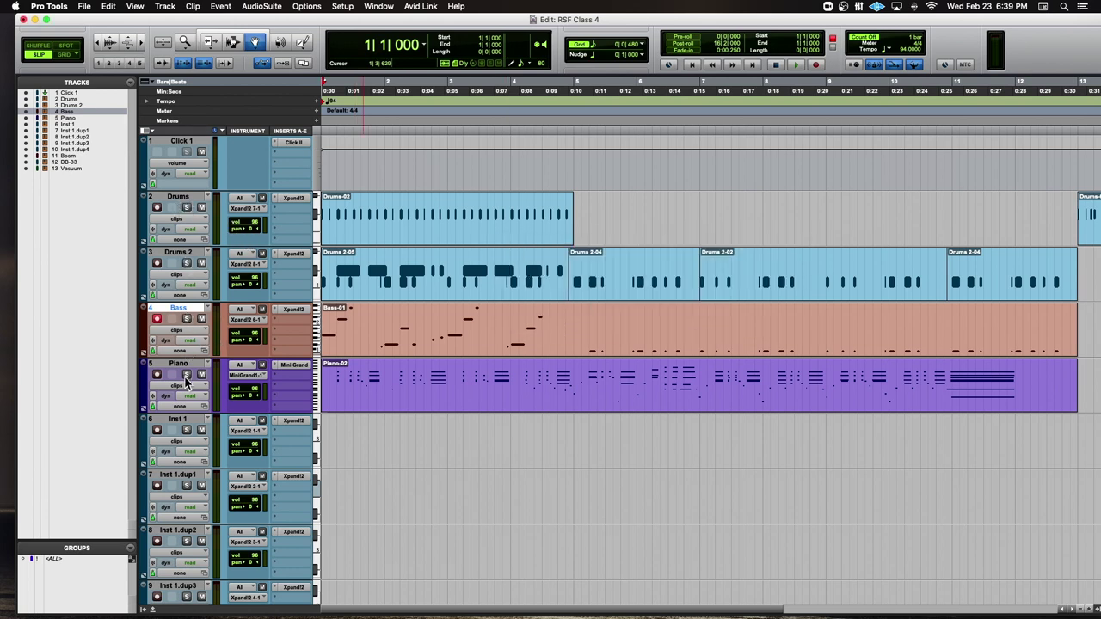
# - Open Xpand!2 on the Inst 1 track and load the +21 Big Soft Pad preset from 01 Soft Pads
pyautogui.click(178, 421)
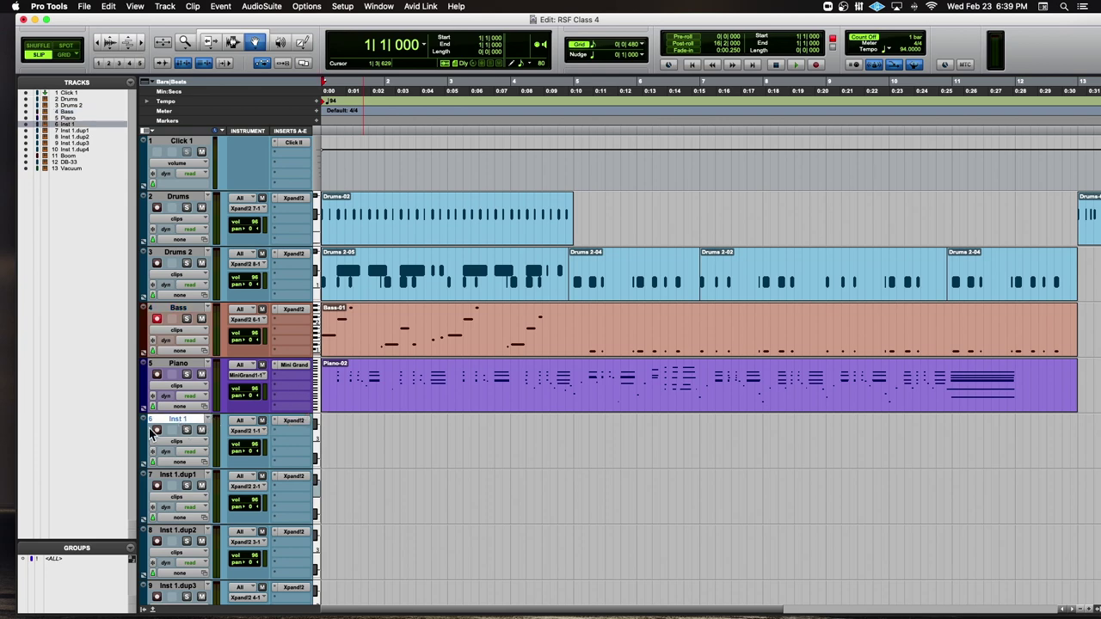
pyautogui.click(293, 421)
pyautogui.click(415, 178)
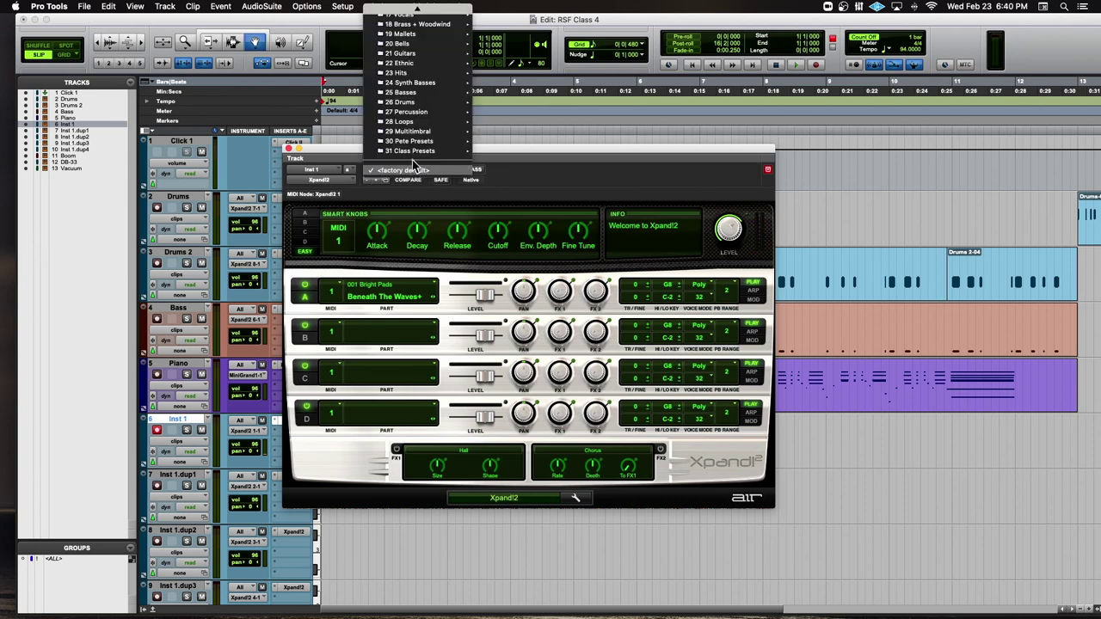
pyautogui.moveTo(430, 6)
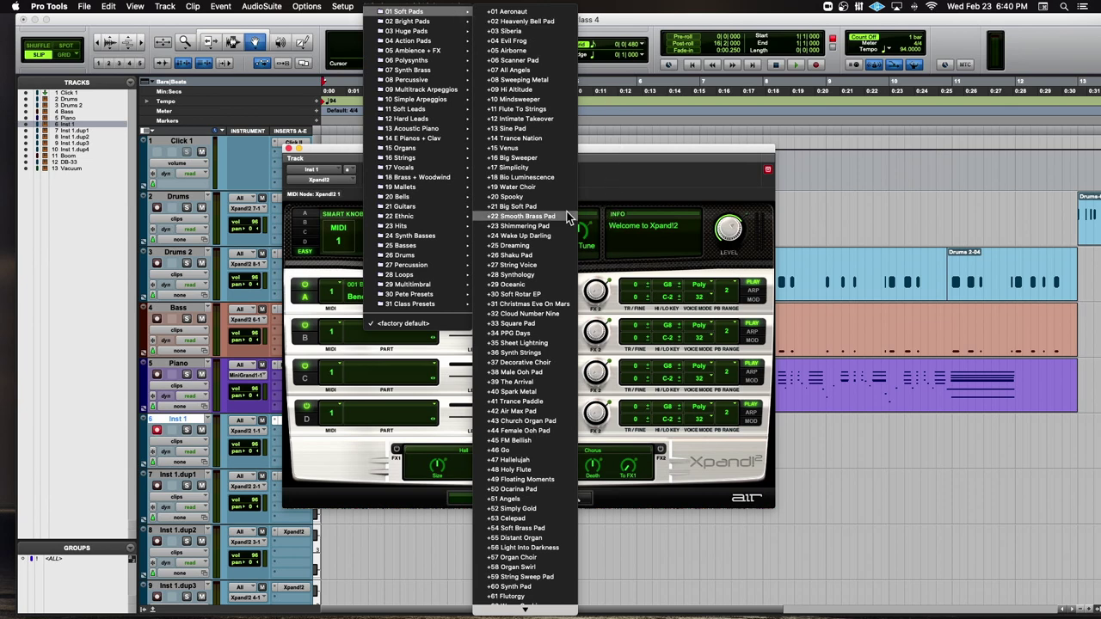
pyautogui.click(516, 207)
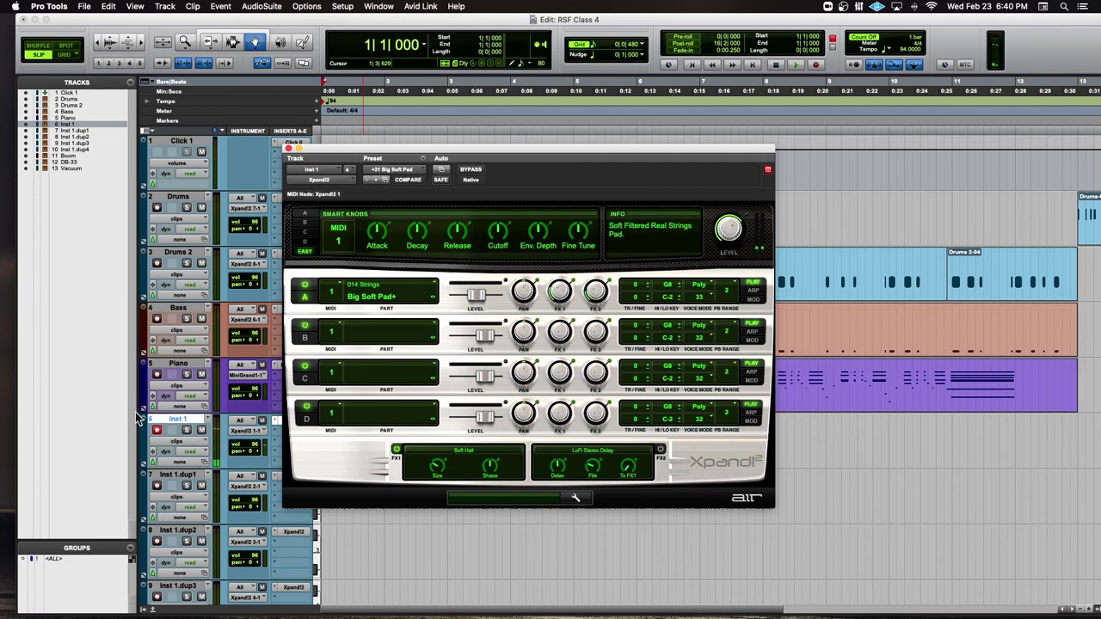
# - Switch the Inst 1 sound to the 01 Basic Suitcase preset from 14 E Pianos + Clav
pyautogui.click(398, 175)
pyautogui.moveTo(404, 154)
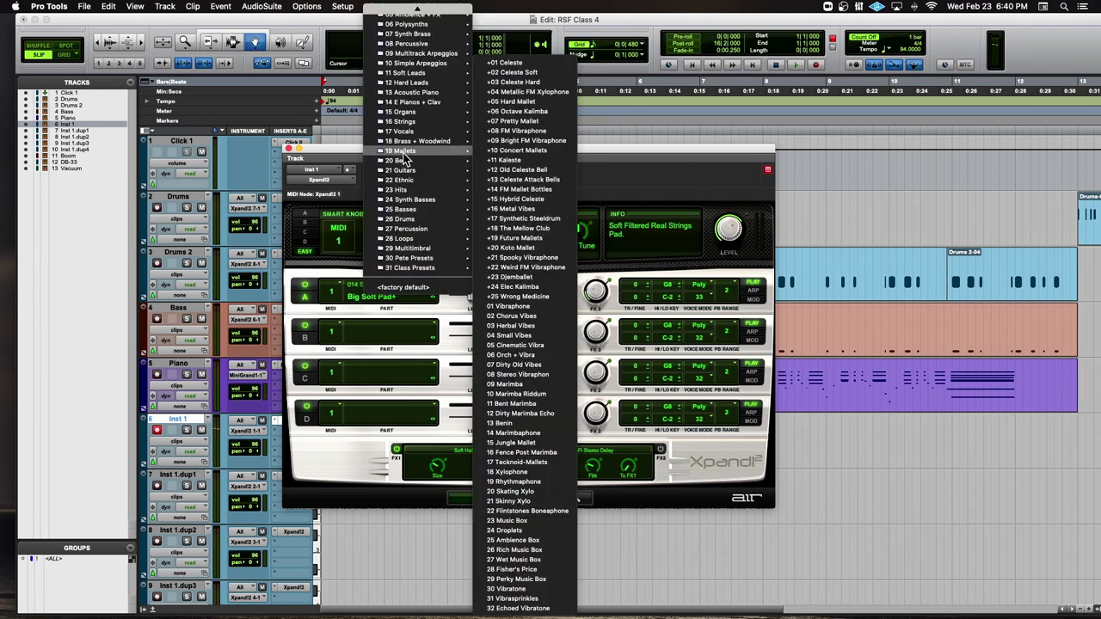
pyautogui.moveTo(418, 102)
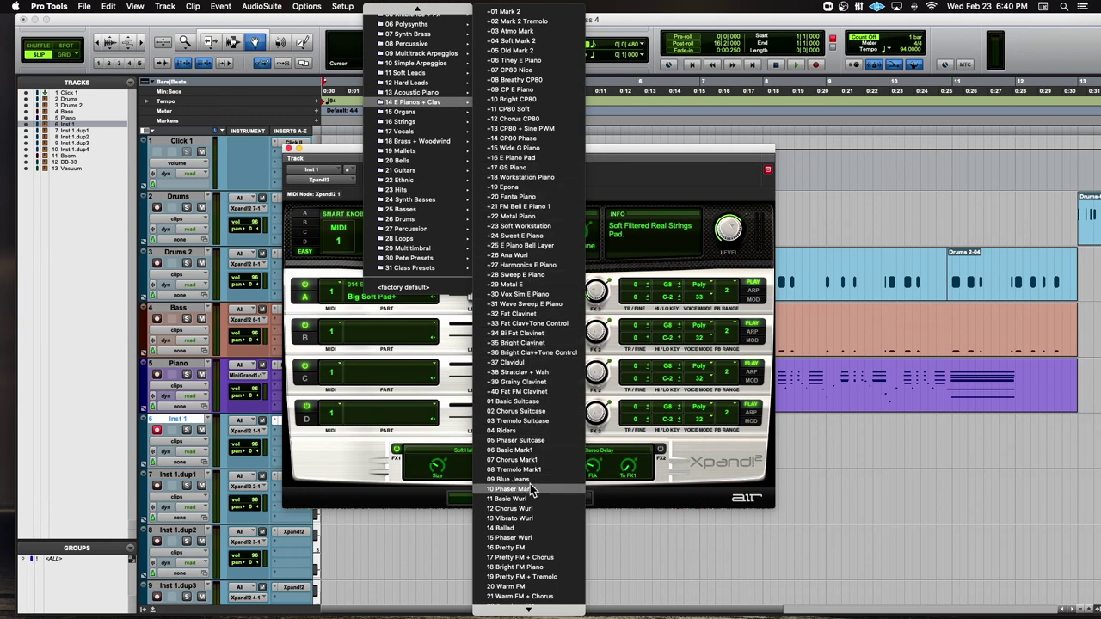
pyautogui.click(516, 401)
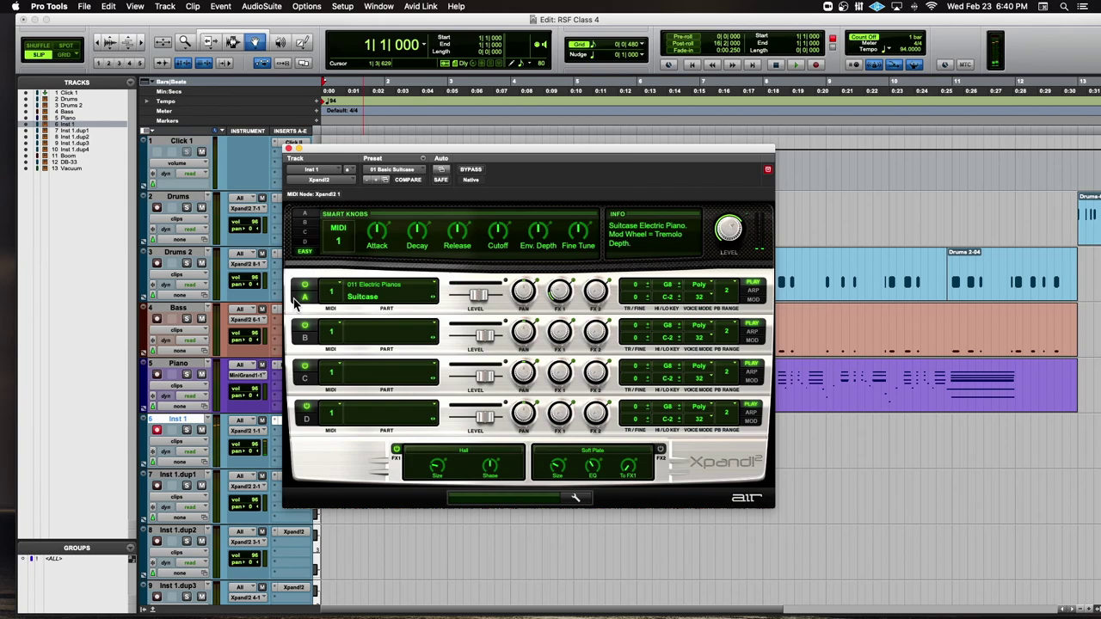
# - Increase the Attack smart knob of the Suitcase sound in Xpand!2 and close the plug-in window
pyautogui.press('super+bracketright')
pyautogui.press('super+bracketleft')
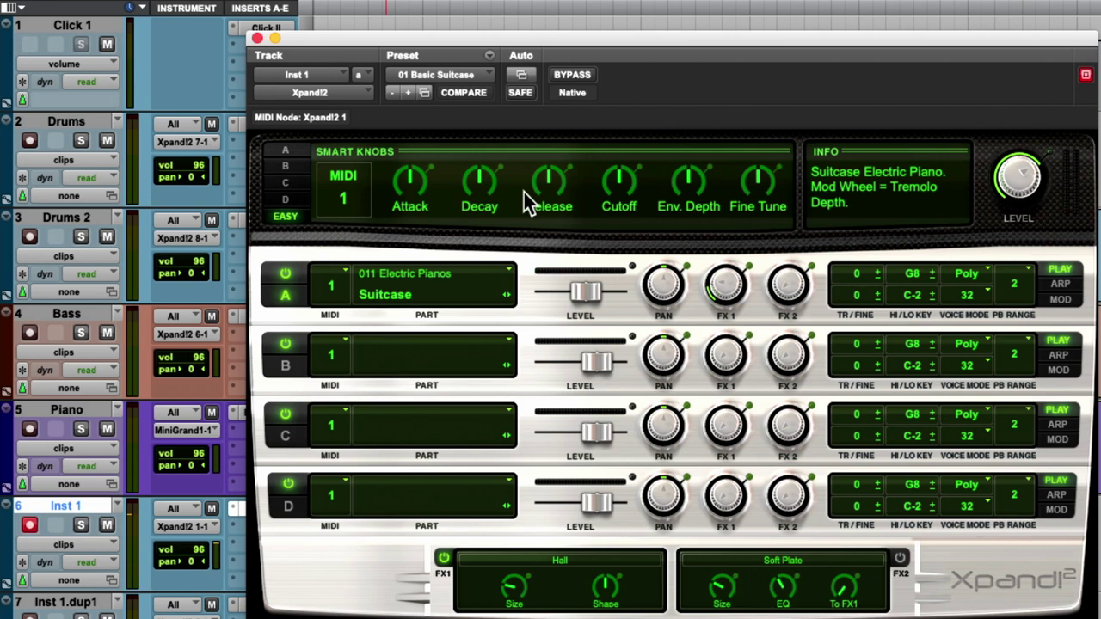
pyautogui.moveTo(408, 178); pyautogui.dragTo(408, 170)
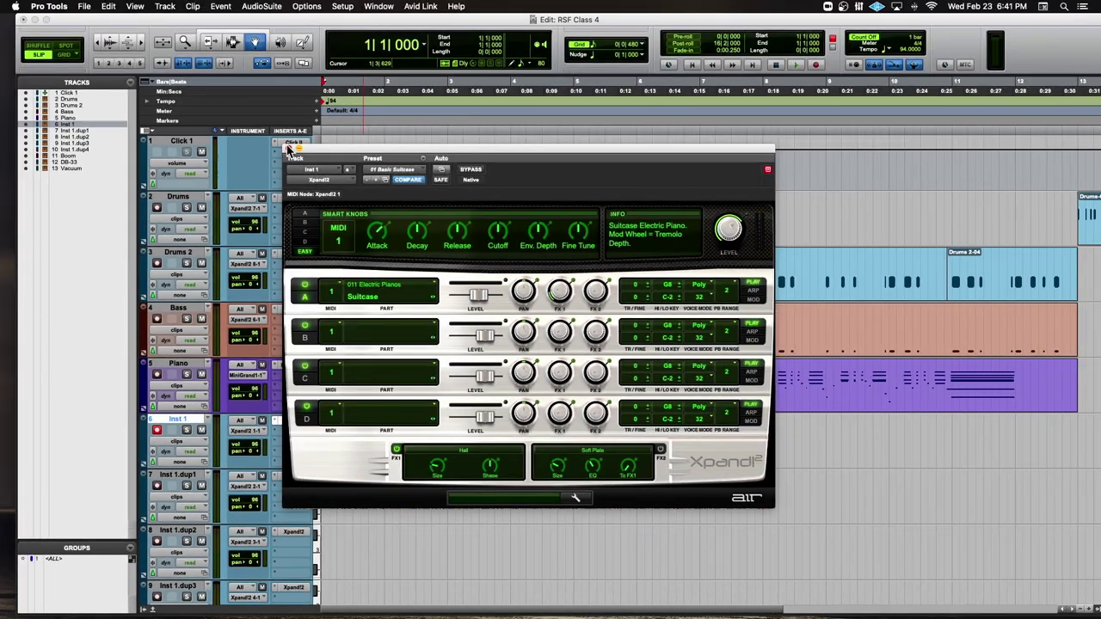
pyautogui.click(289, 148)
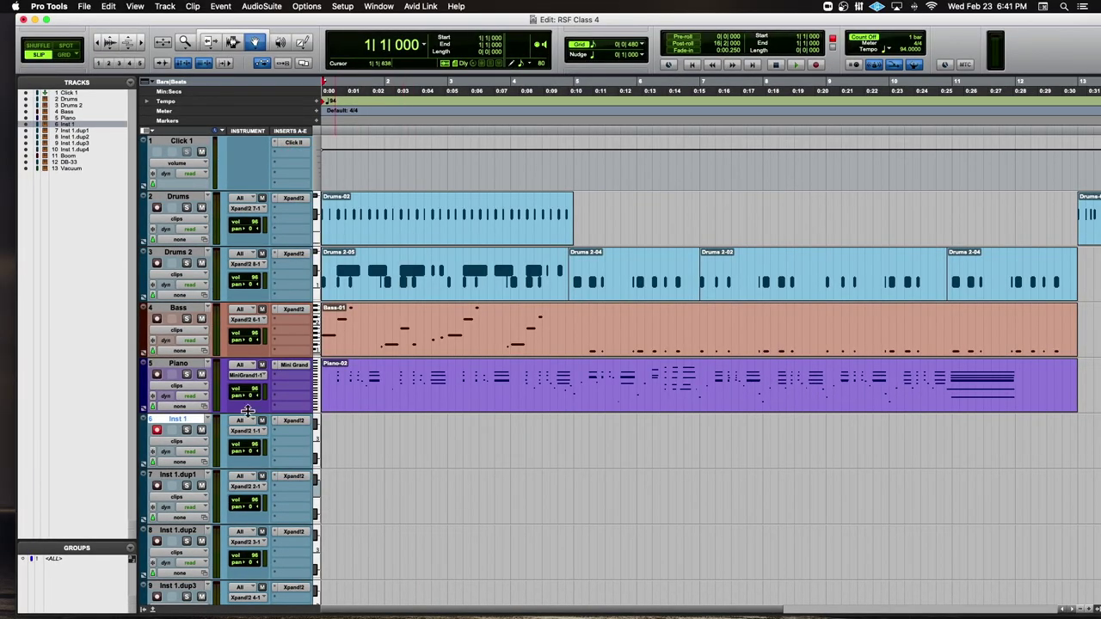
# - Rename the Inst 1 track as E Piano Pad and start recording a MIDI part on it from bar 1
pyautogui.doubleClick(191, 419)
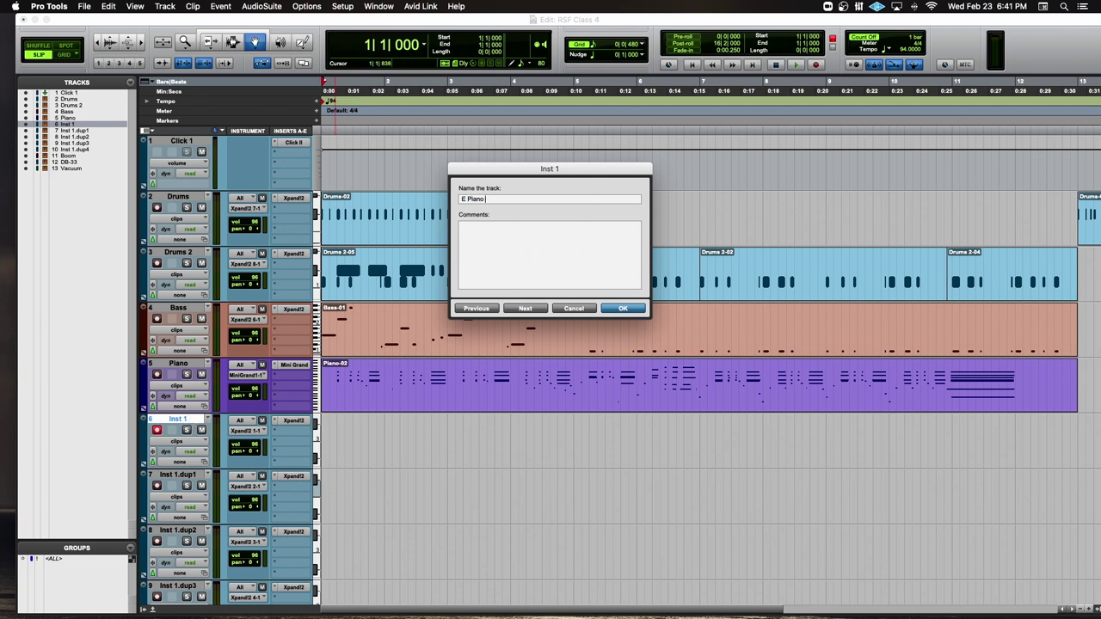
pyautogui.press('Return')
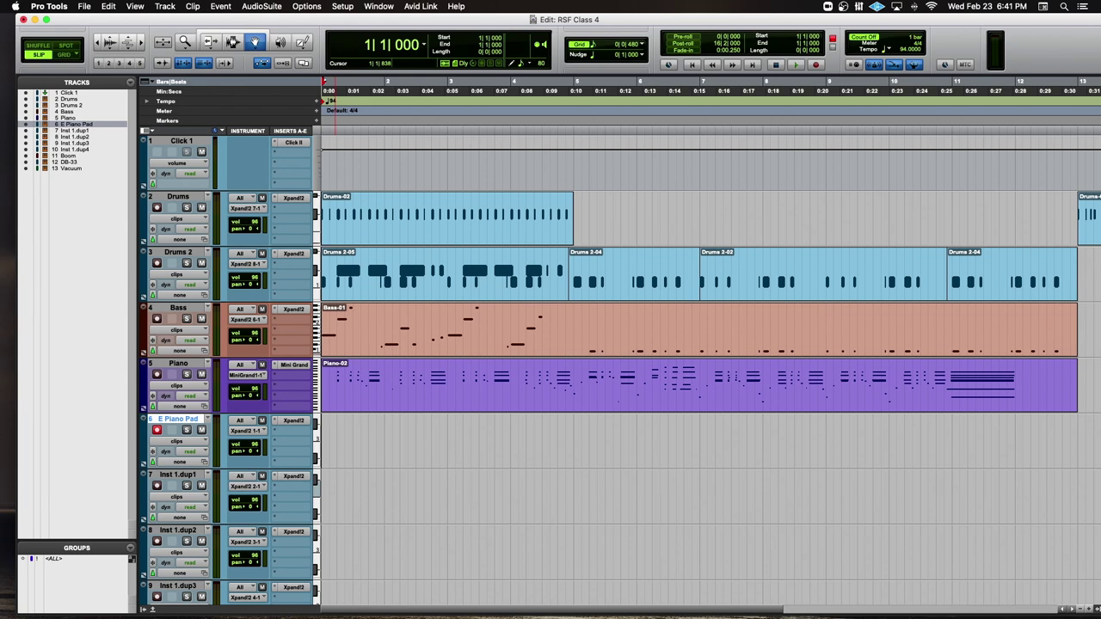
pyautogui.press('alt+super+space')
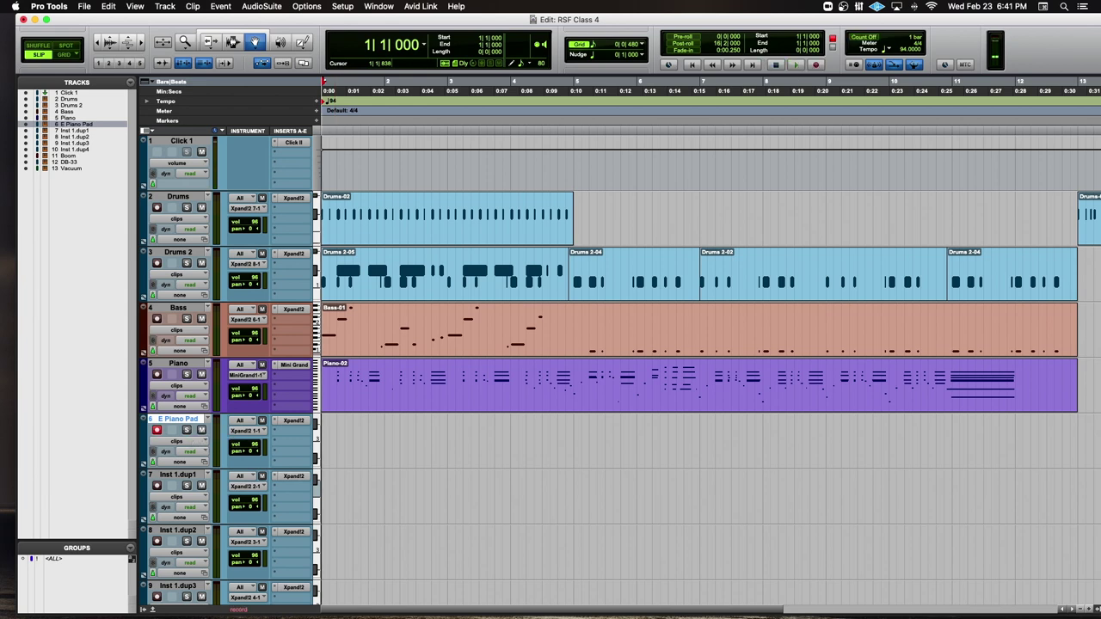
pyautogui.press('space')
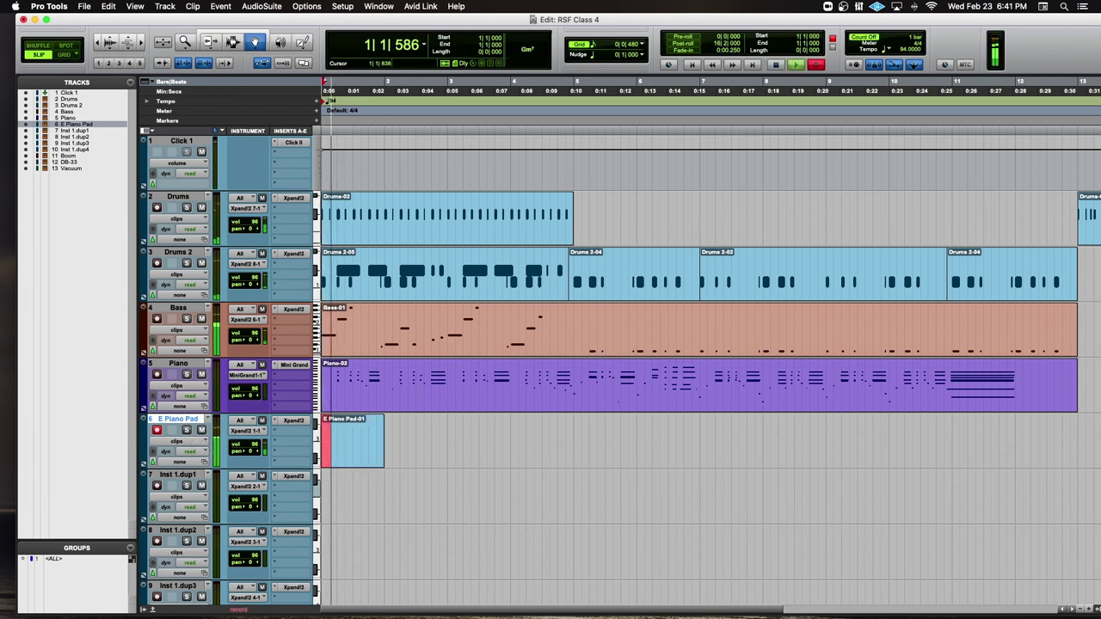
# - Discard the false-start take and record a four-bar sustained chord part on the E Piano Pad track from bar 1
pyautogui.press('space')
pyautogui.press('super+z')
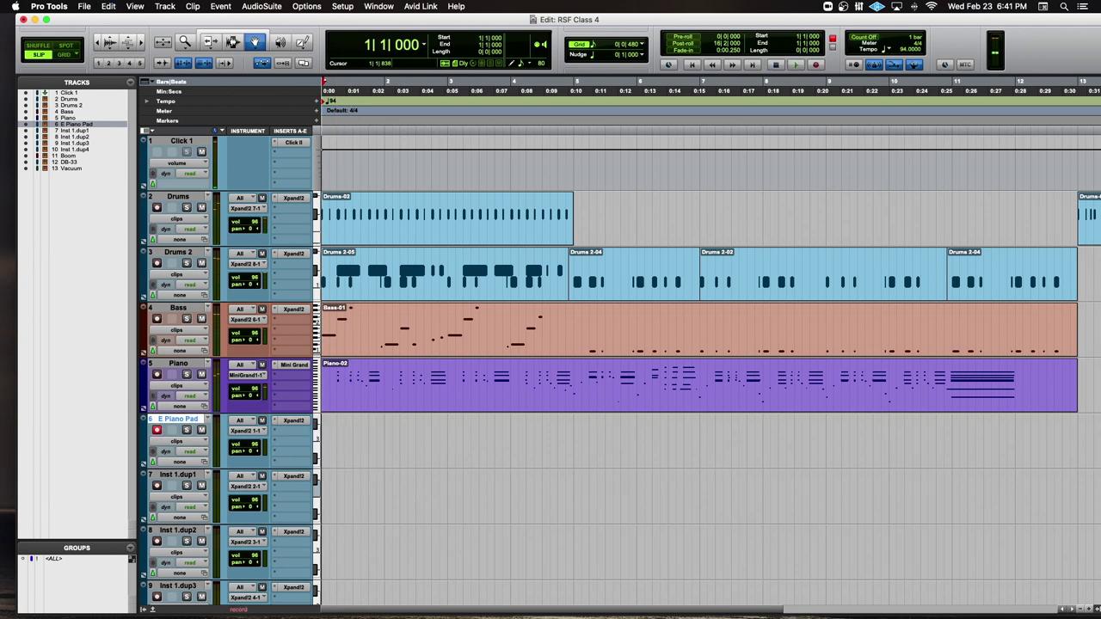
pyautogui.press('super+space')
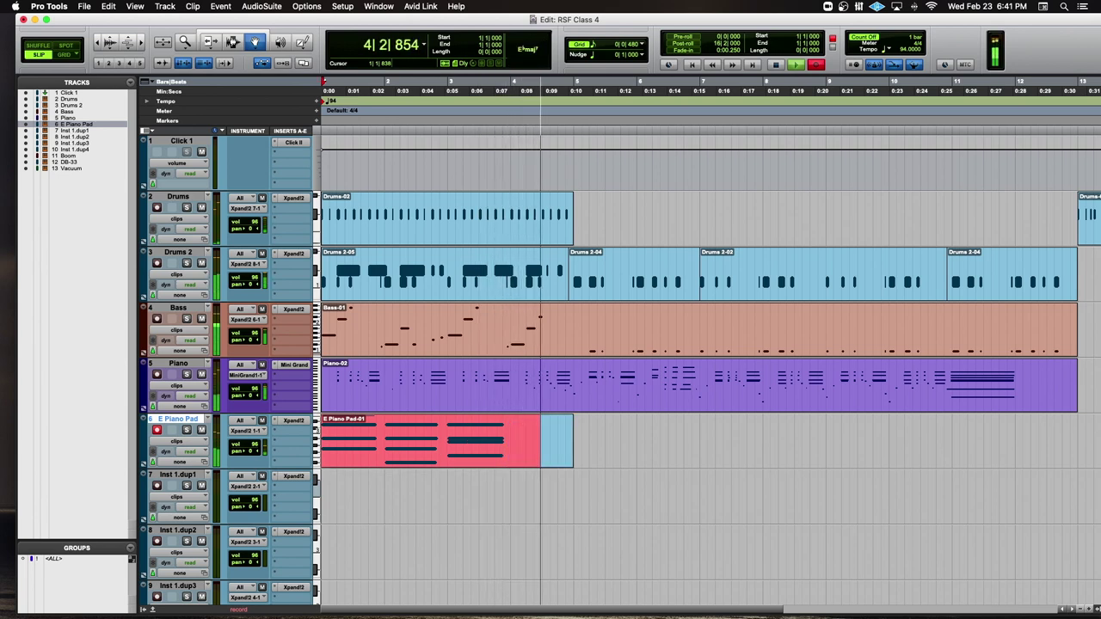
pyautogui.press('space')
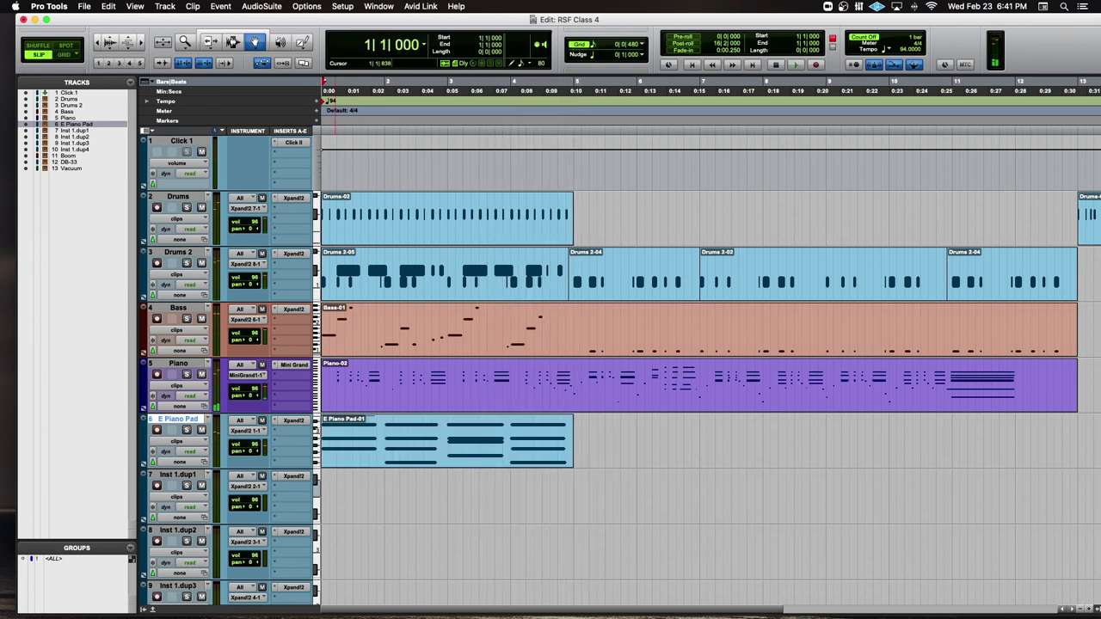
# - Open the E Piano Pad clip in the MIDI editor and set all its note-on velocities to 40 with the Change Velocity event operation
pyautogui.doubleClick(390, 447)
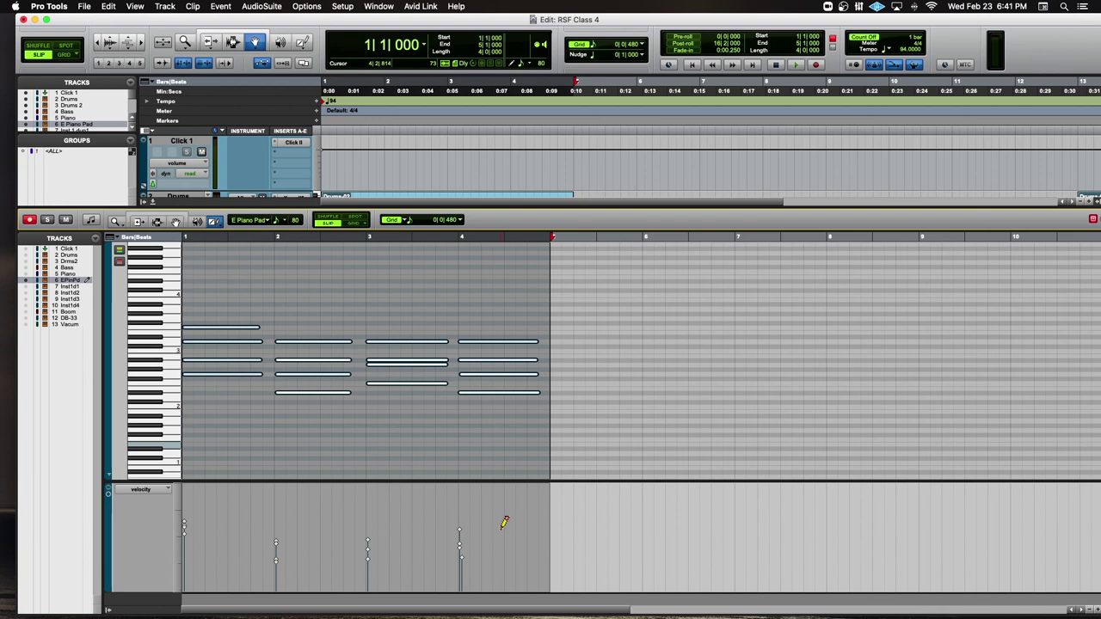
pyautogui.press('super+bracketright')
pyautogui.press('super+bracketright')
pyautogui.press('super+bracketleft')
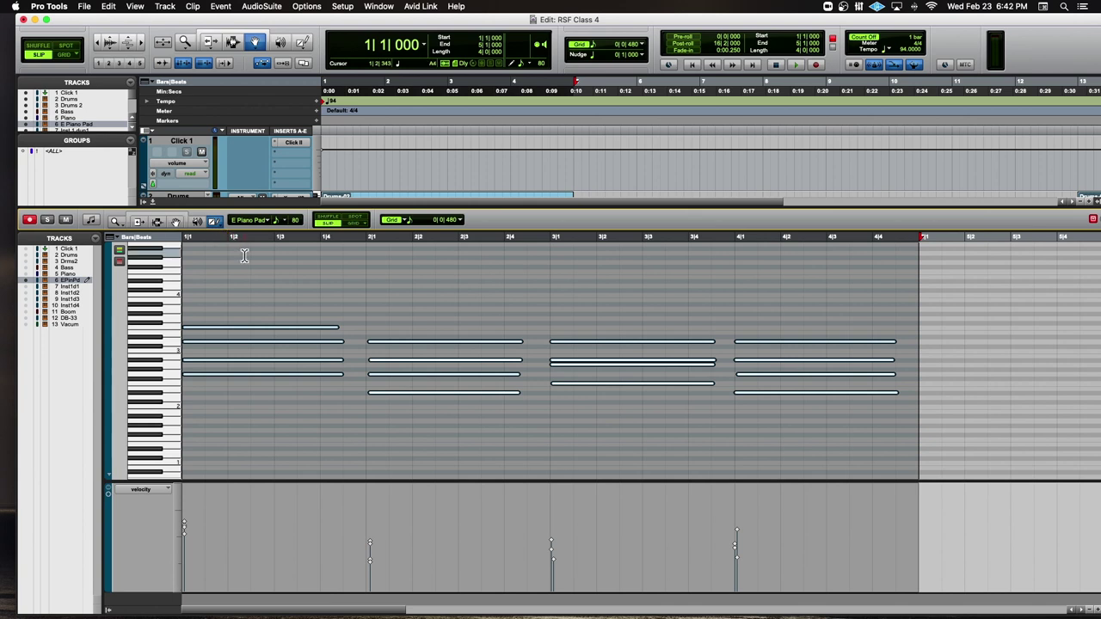
pyautogui.hotkey('alt', '0')
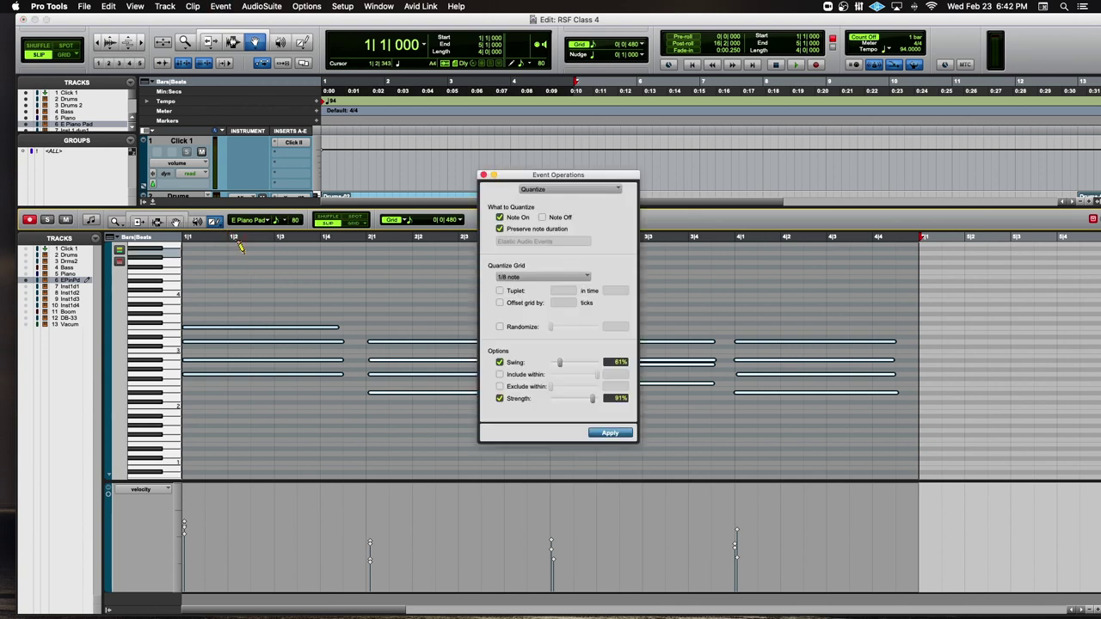
pyautogui.click(553, 190)
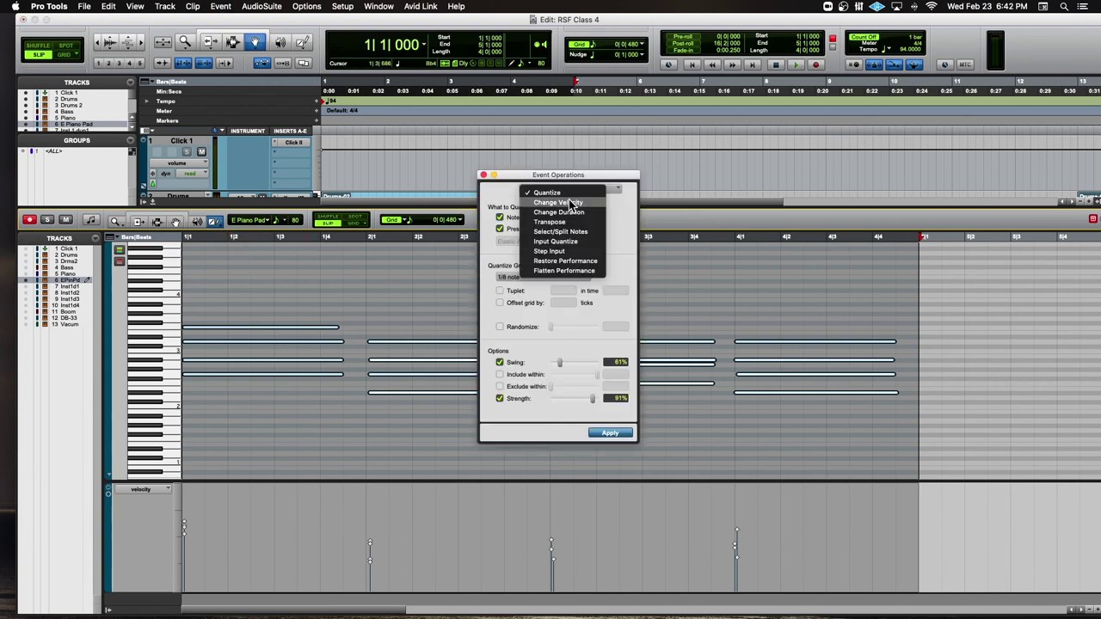
pyautogui.click(559, 208)
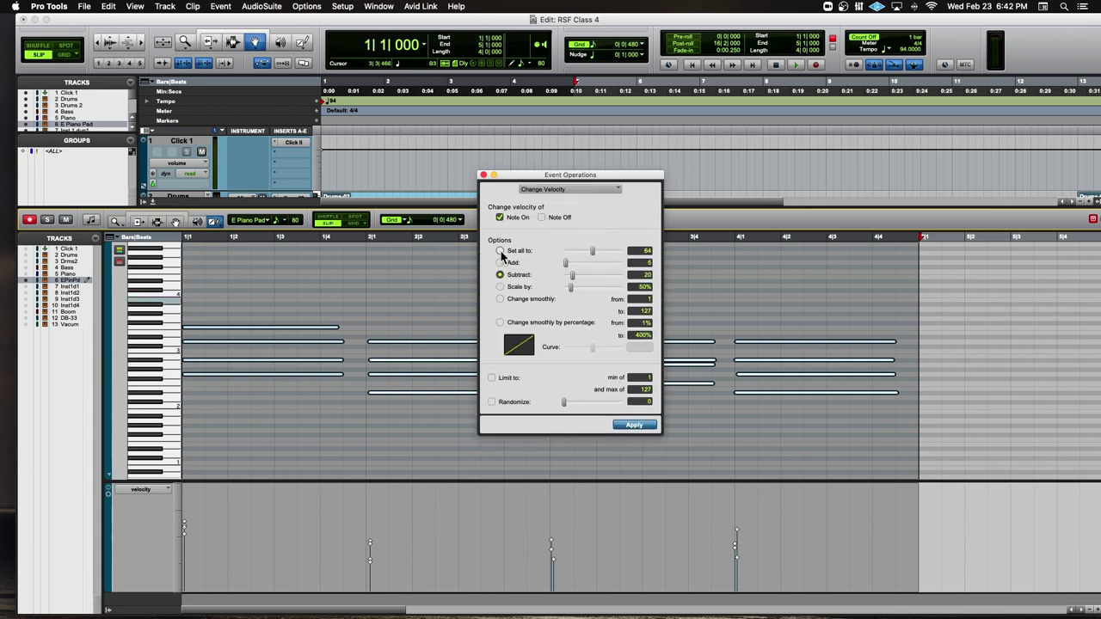
pyautogui.click(501, 251)
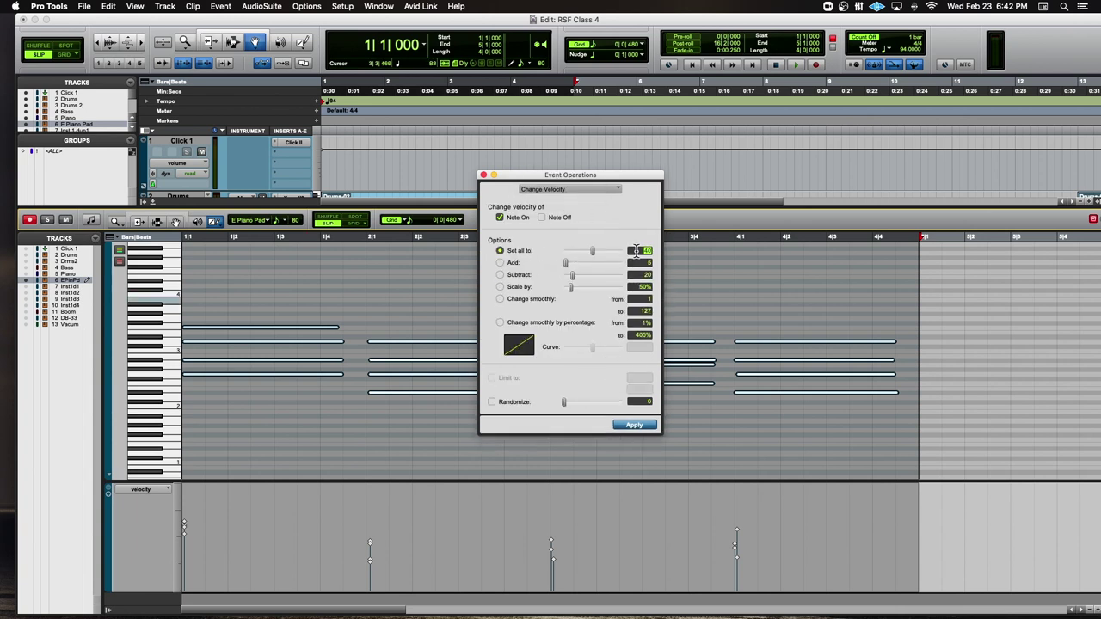
pyautogui.press('Return')
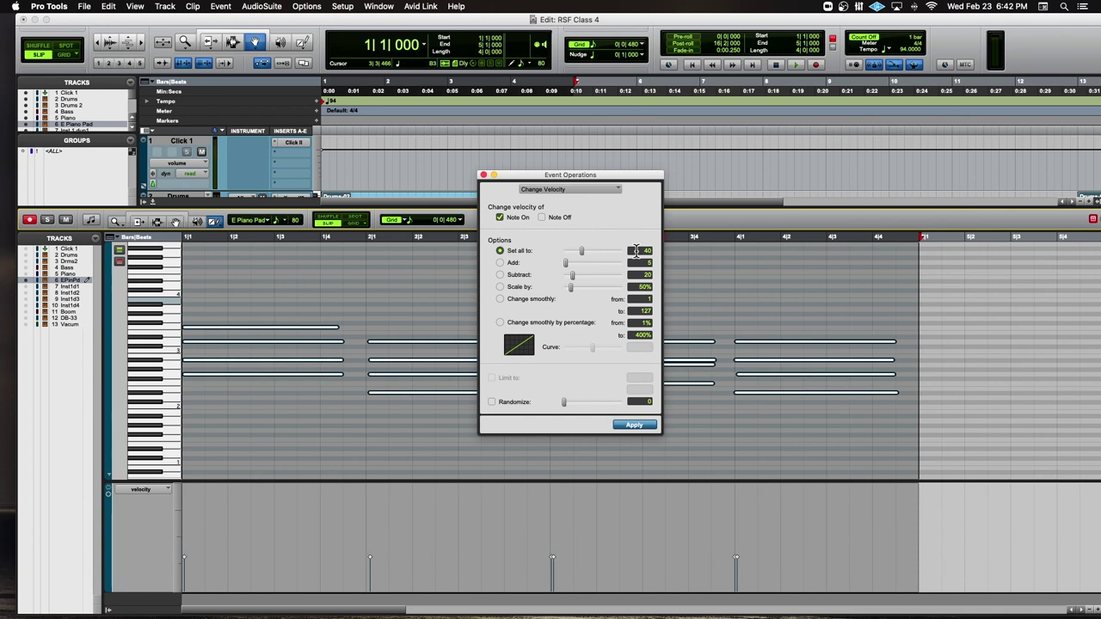
pyautogui.press('super+w')
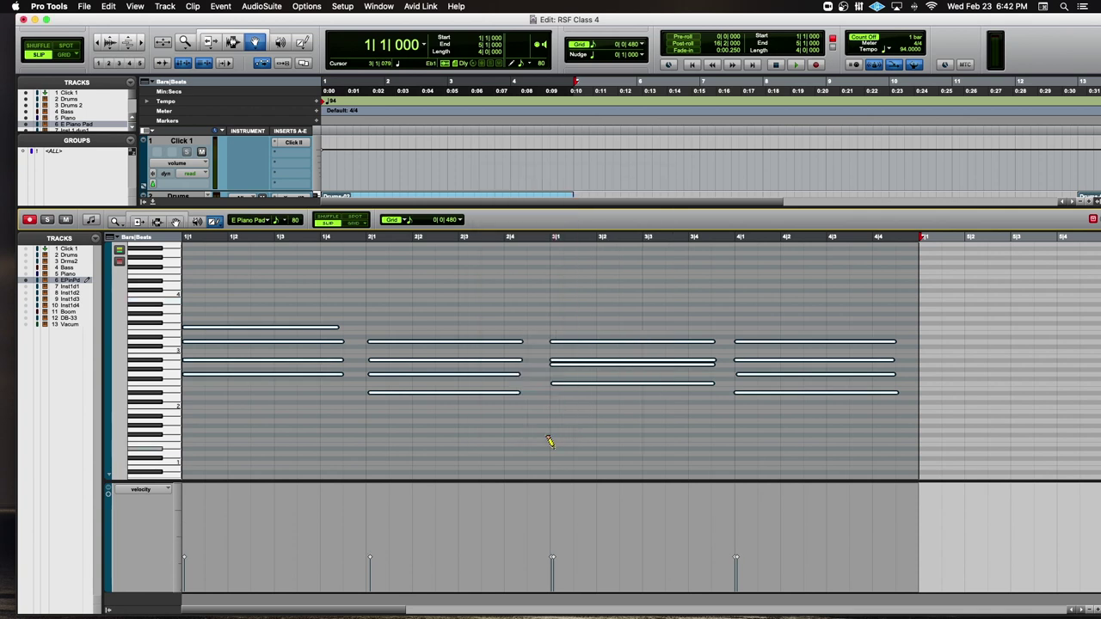
# - Play back the E Piano Pad part with the arrangement, and close the MIDI editor to return to the full track view
pyautogui.press('space')
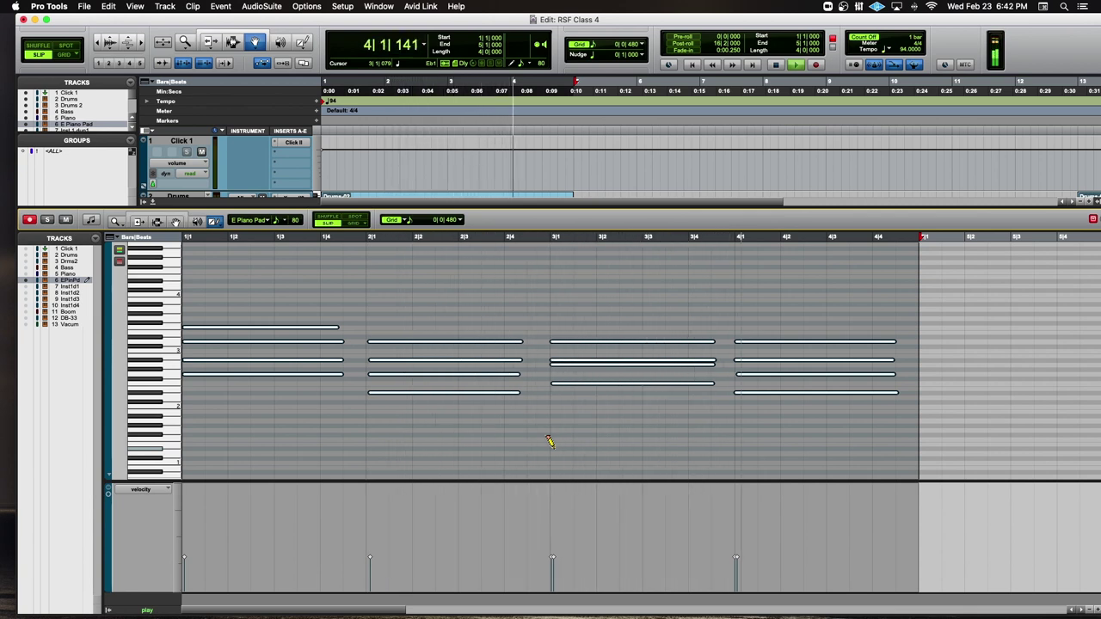
pyautogui.press('super+bracketleft')
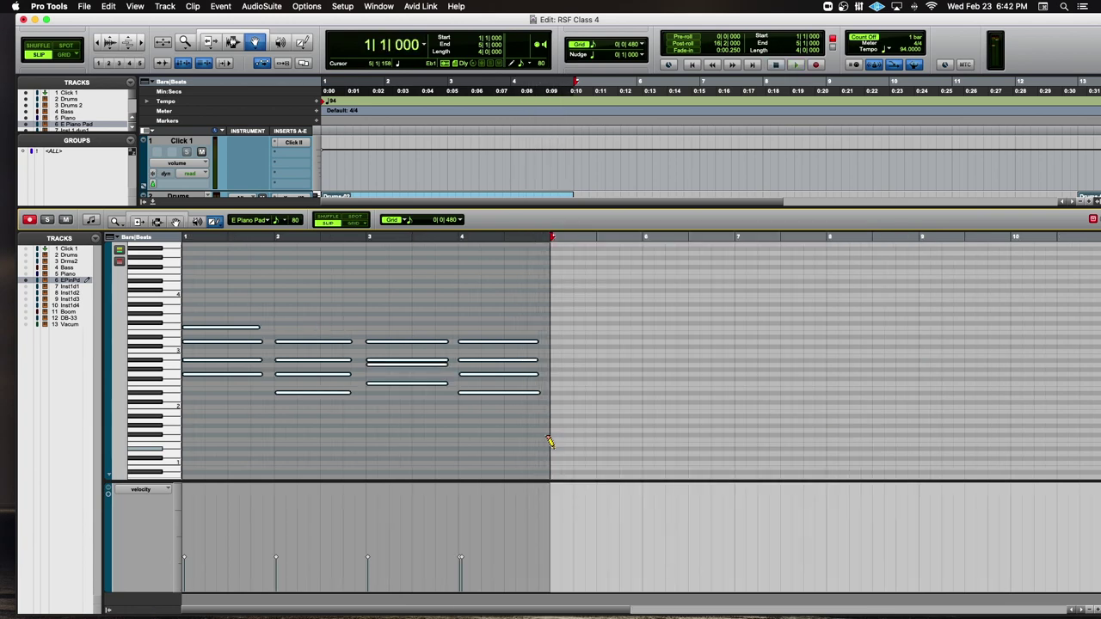
pyautogui.click(155, 206)
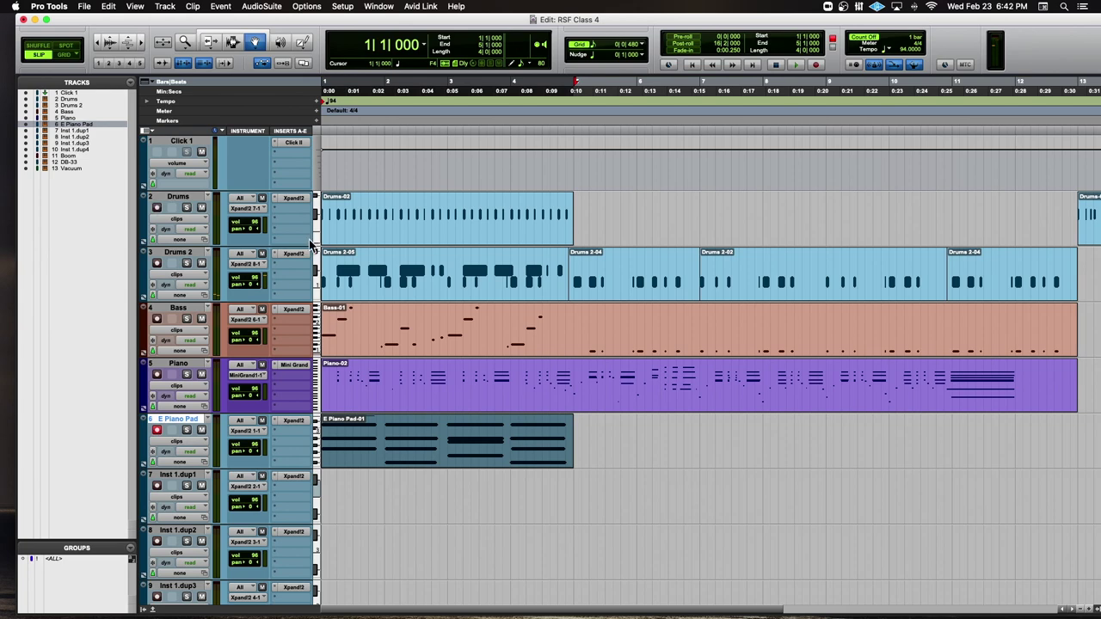